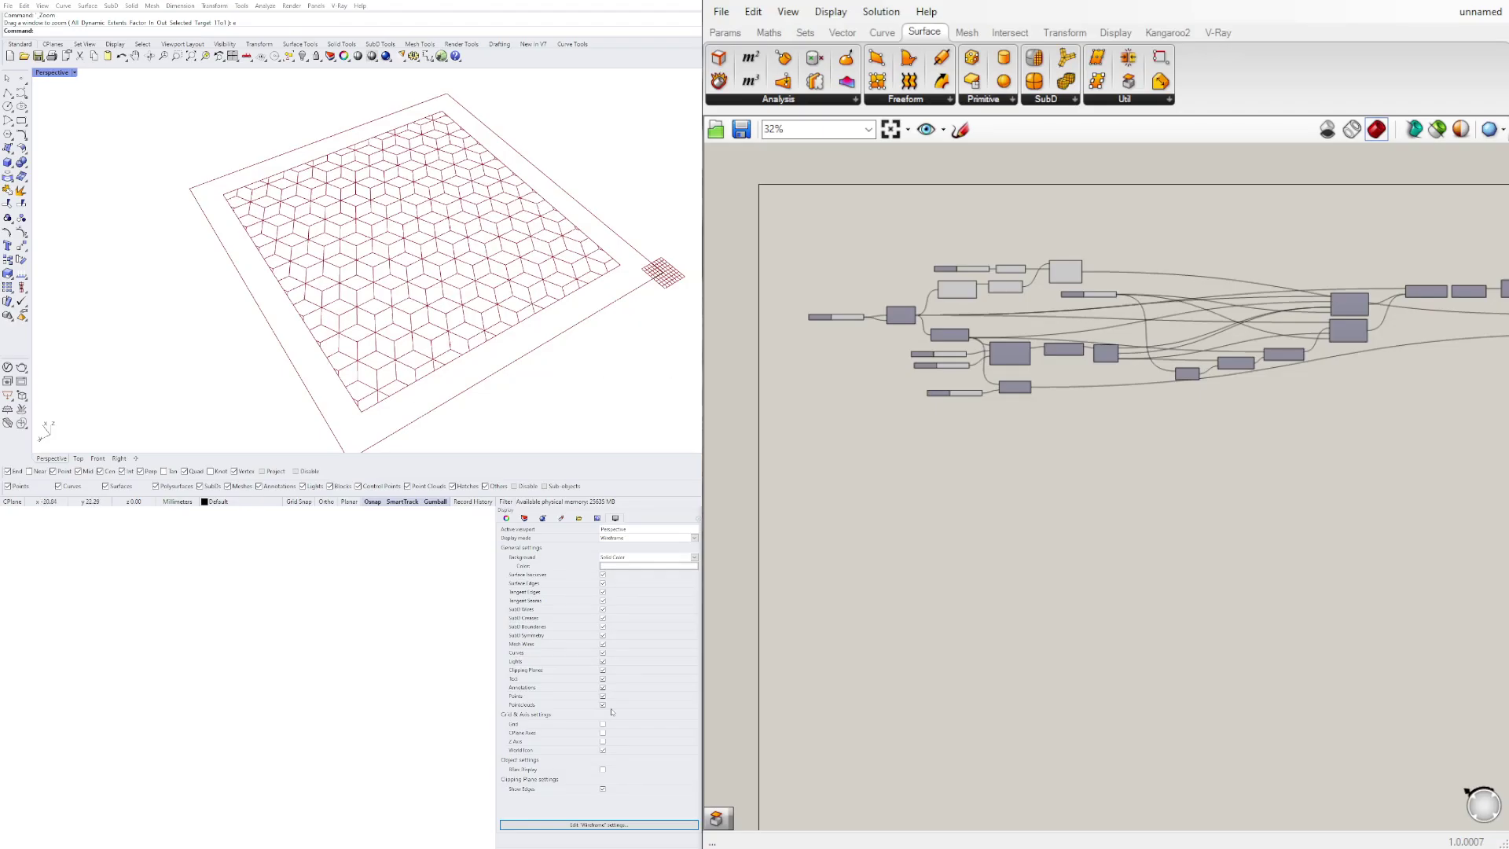
- Examine the finished pattern definition, temporarily previewing the two Contour components, and view the resulting grid in perspective
scroll(862, 463, "up", 6)
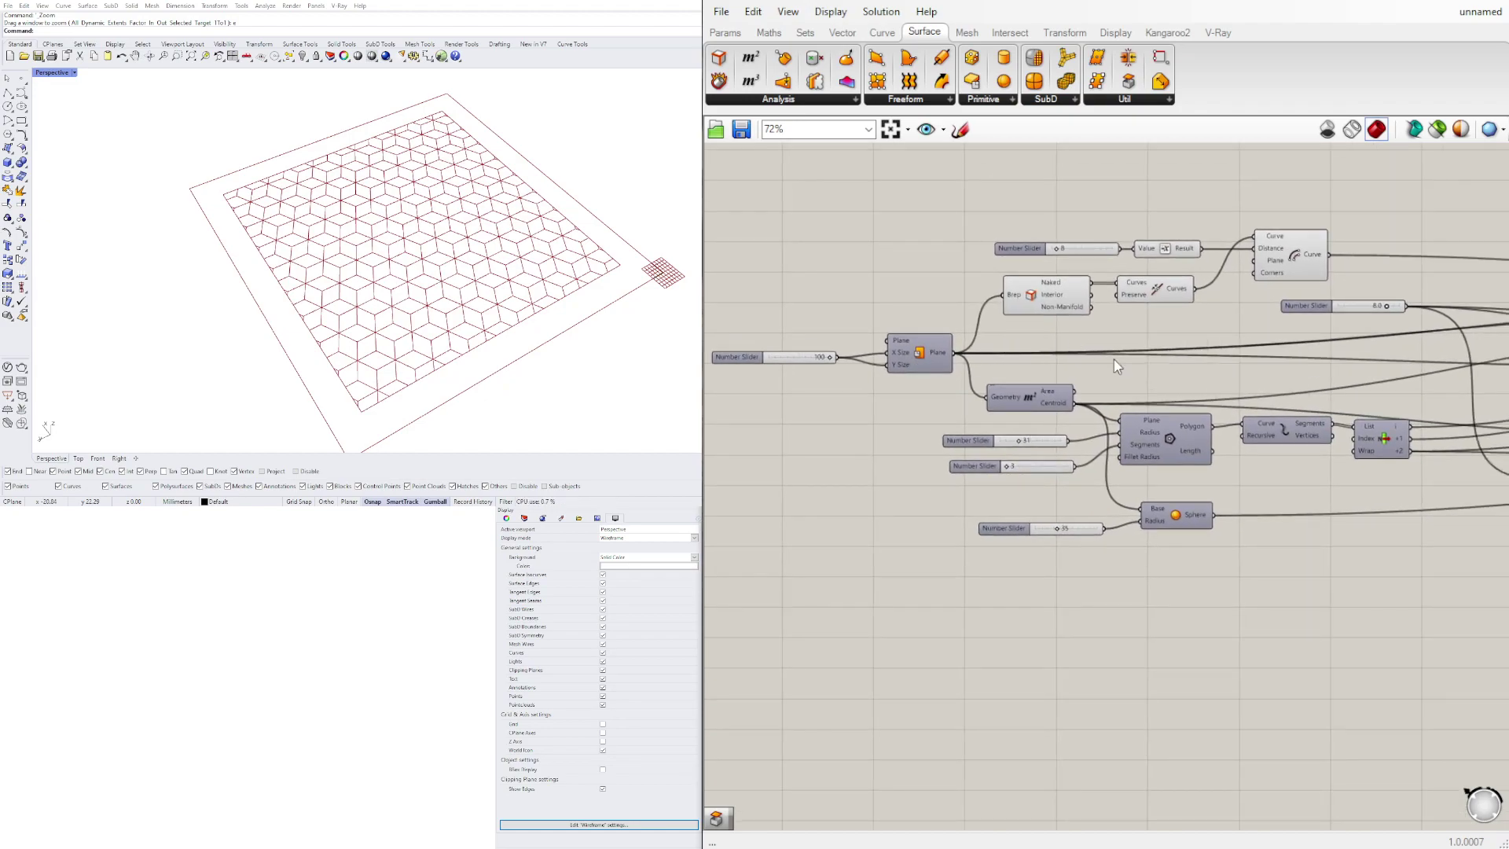
right_click_drag(925, 363, 949, 317)
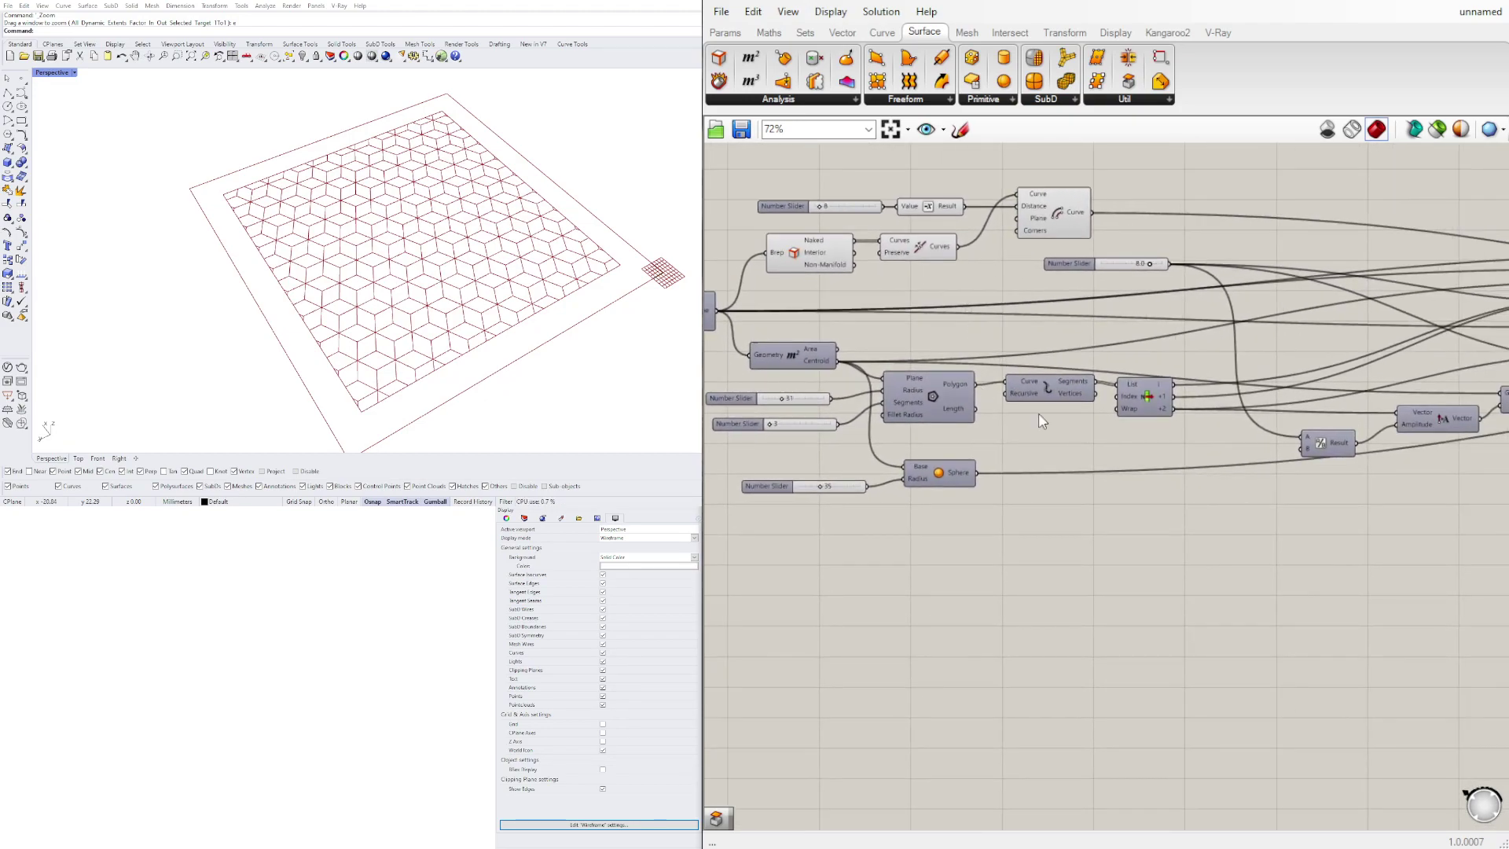
right_click_drag(1234, 423, 820, 441)
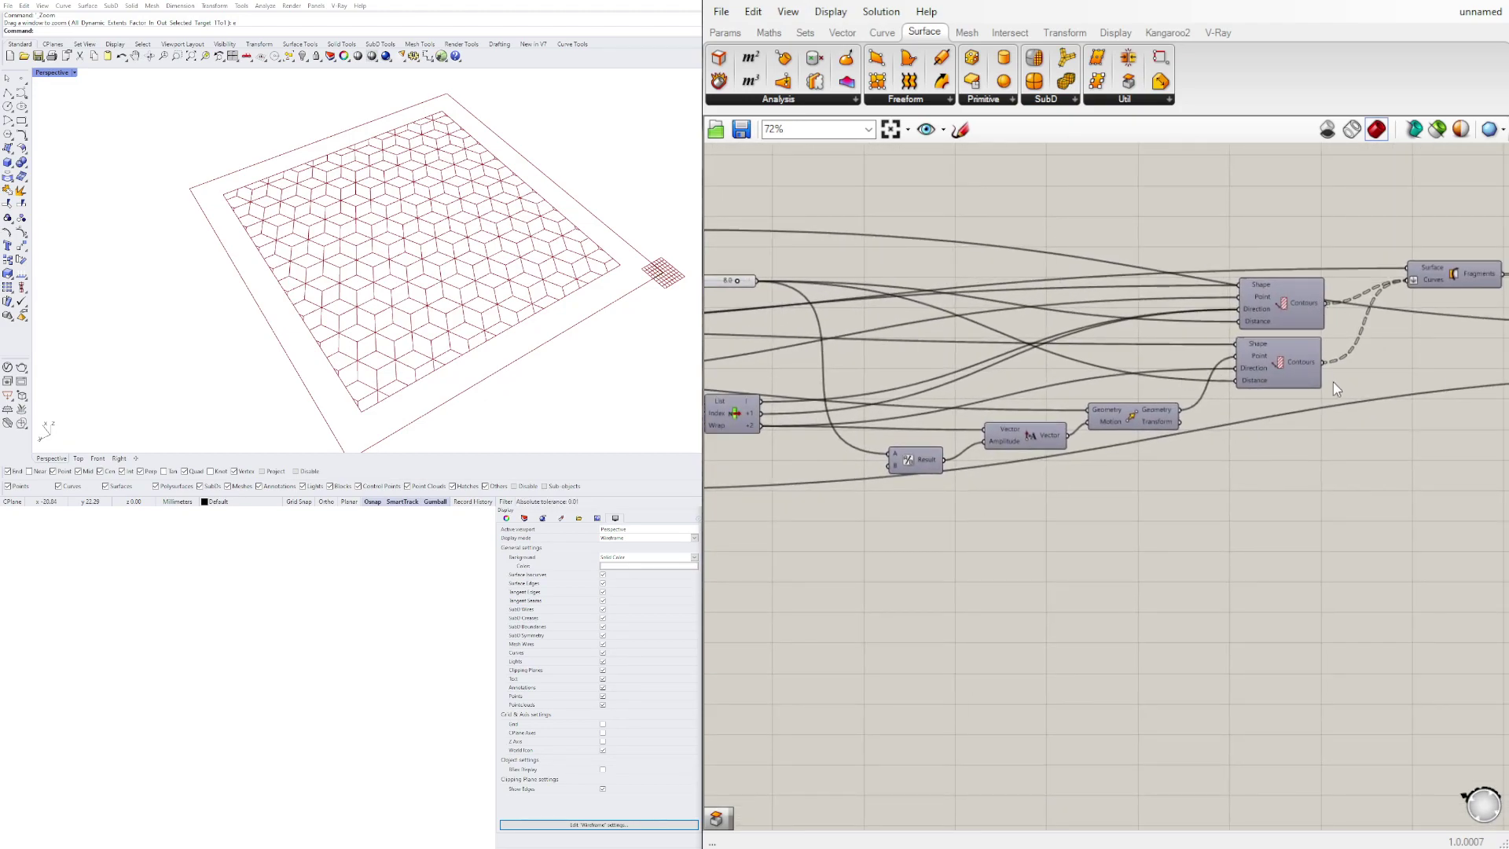
left_click_drag(1341, 431, 1266, 303)
middle_click(1285, 203)
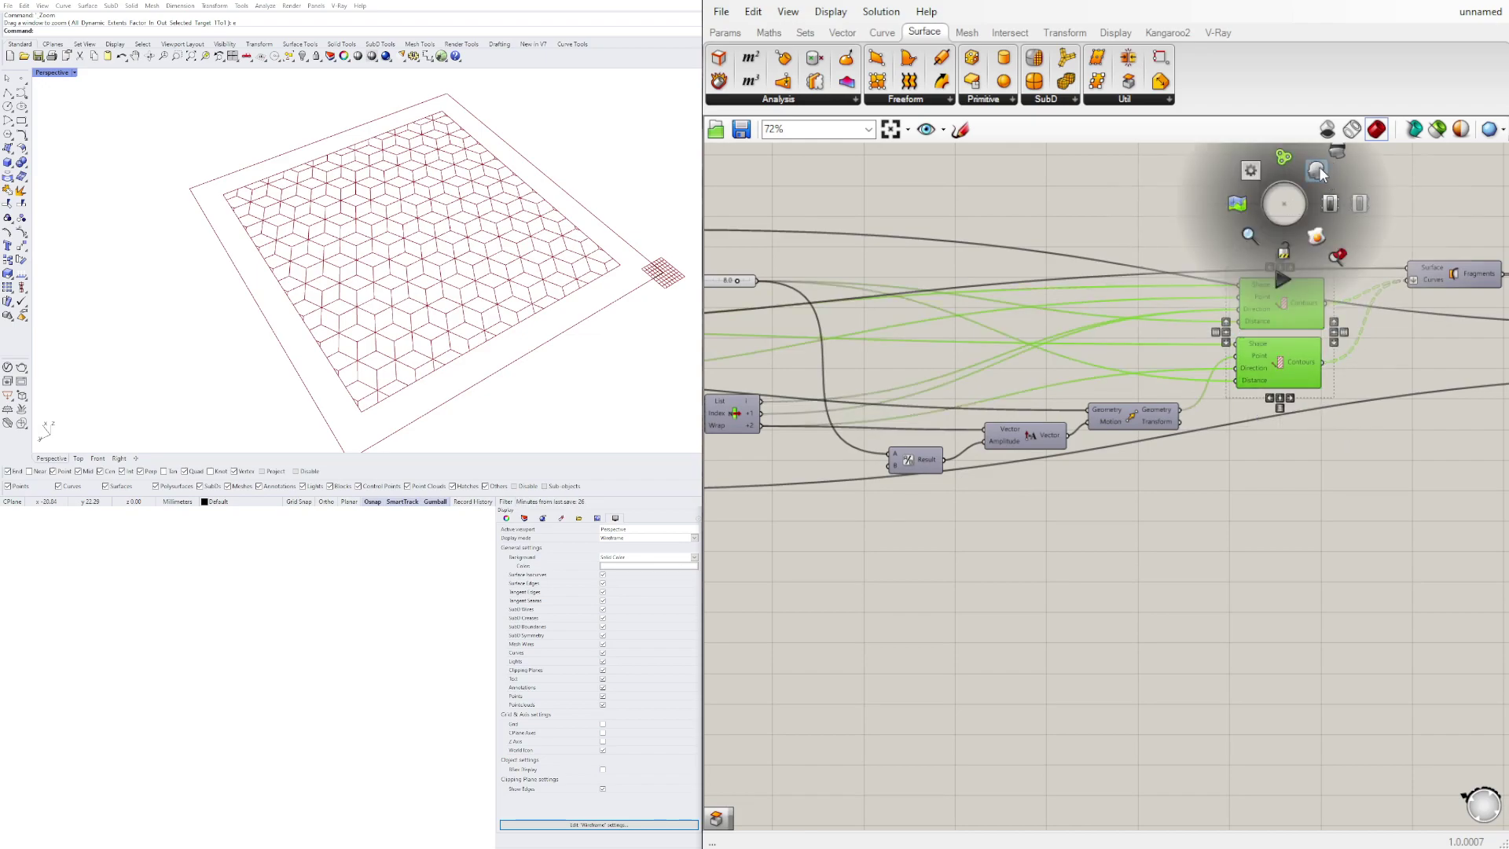
left_click(1319, 171)
middle_click(1297, 287)
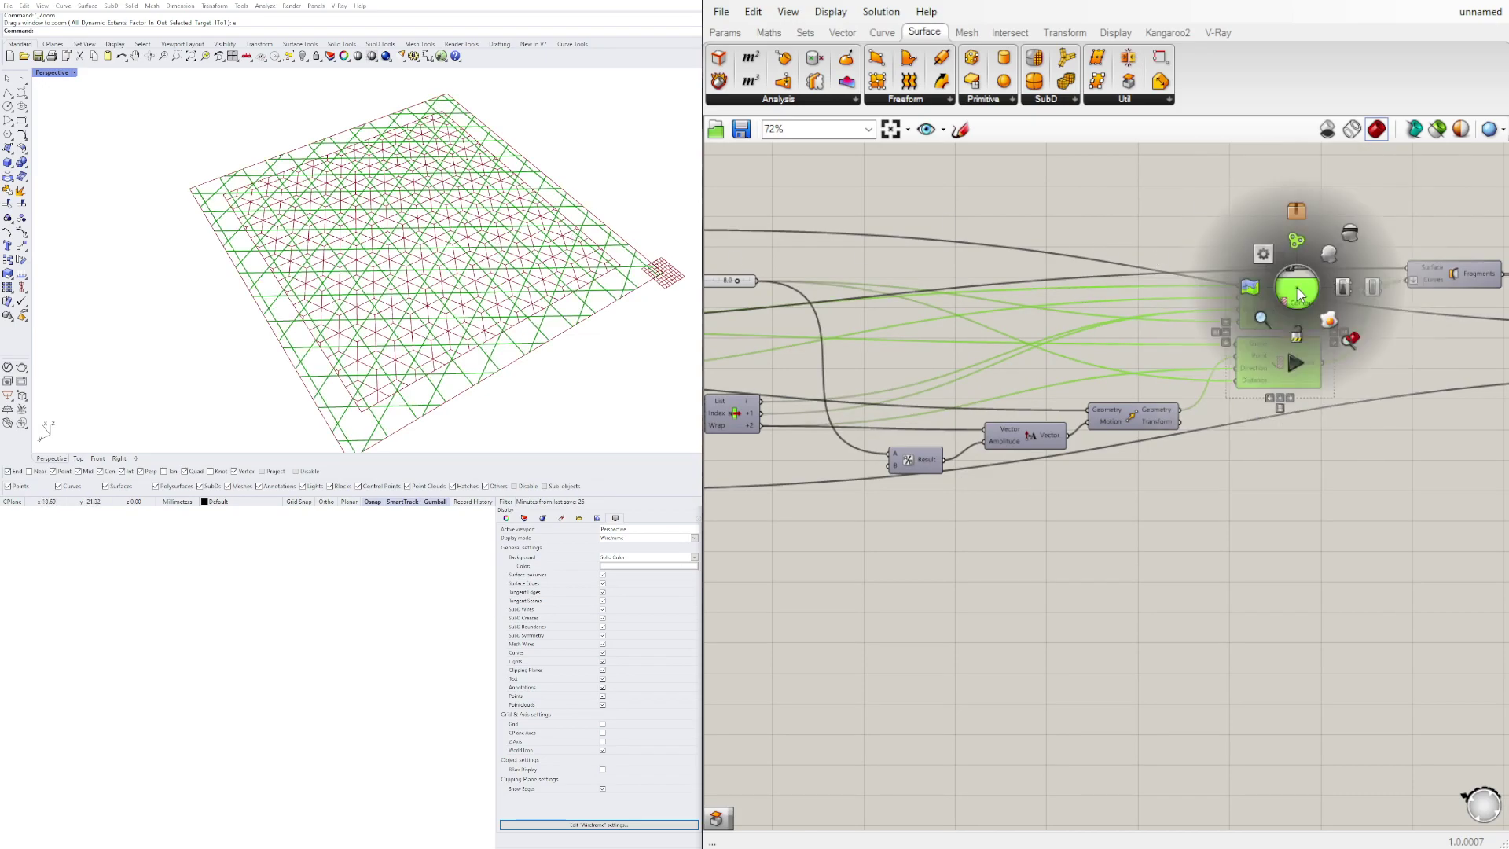
left_click(1350, 229)
right_click_drag(1350, 224, 1137, 286)
right_click_drag(525, 161, 525, 191)
scroll(525, 191, "down", 3)
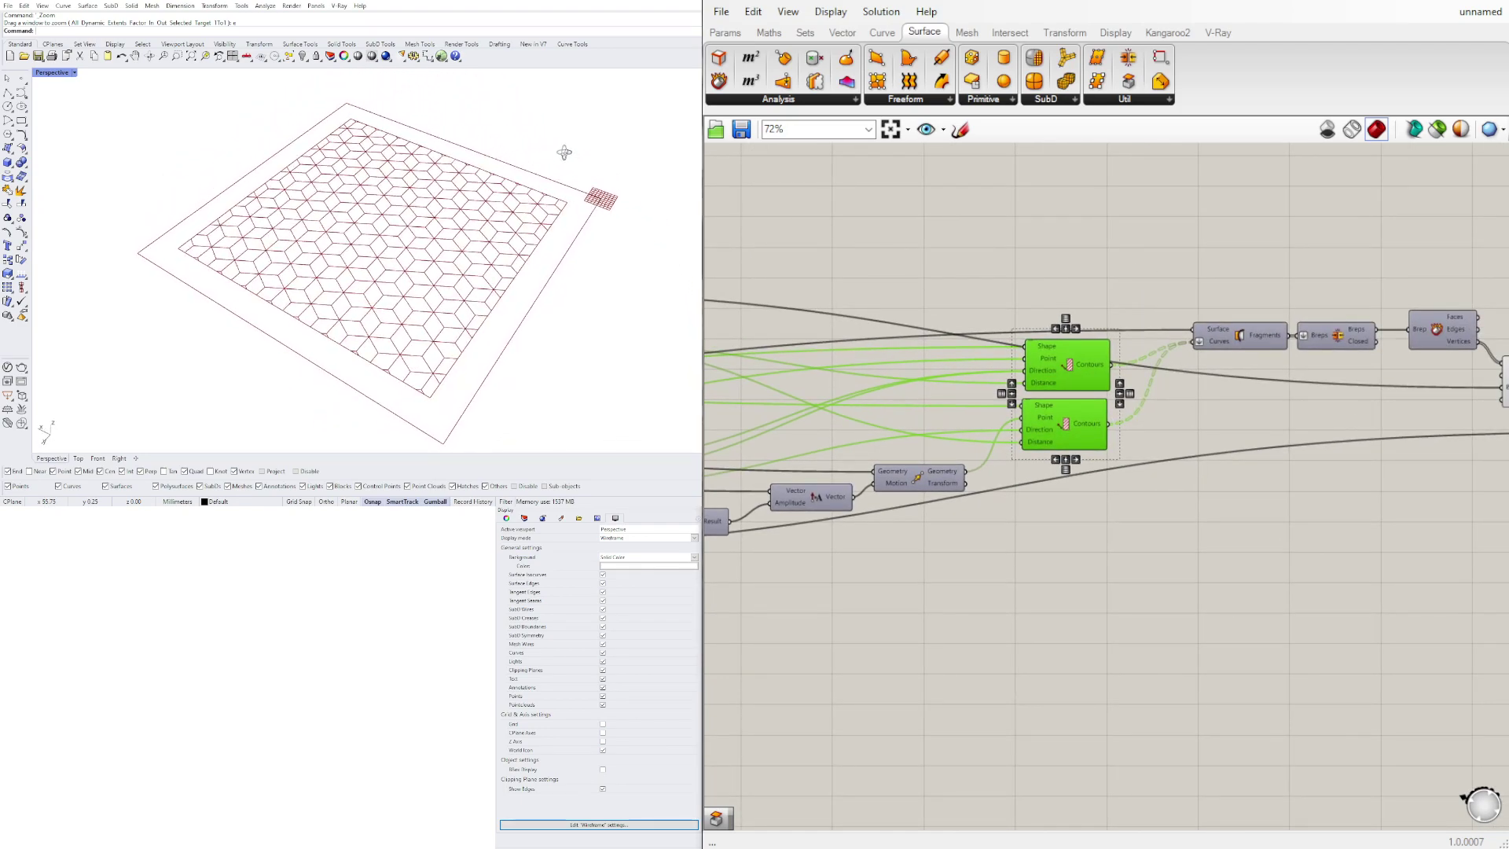
scroll(865, 271, "down", 2)
left_click(1057, 280)
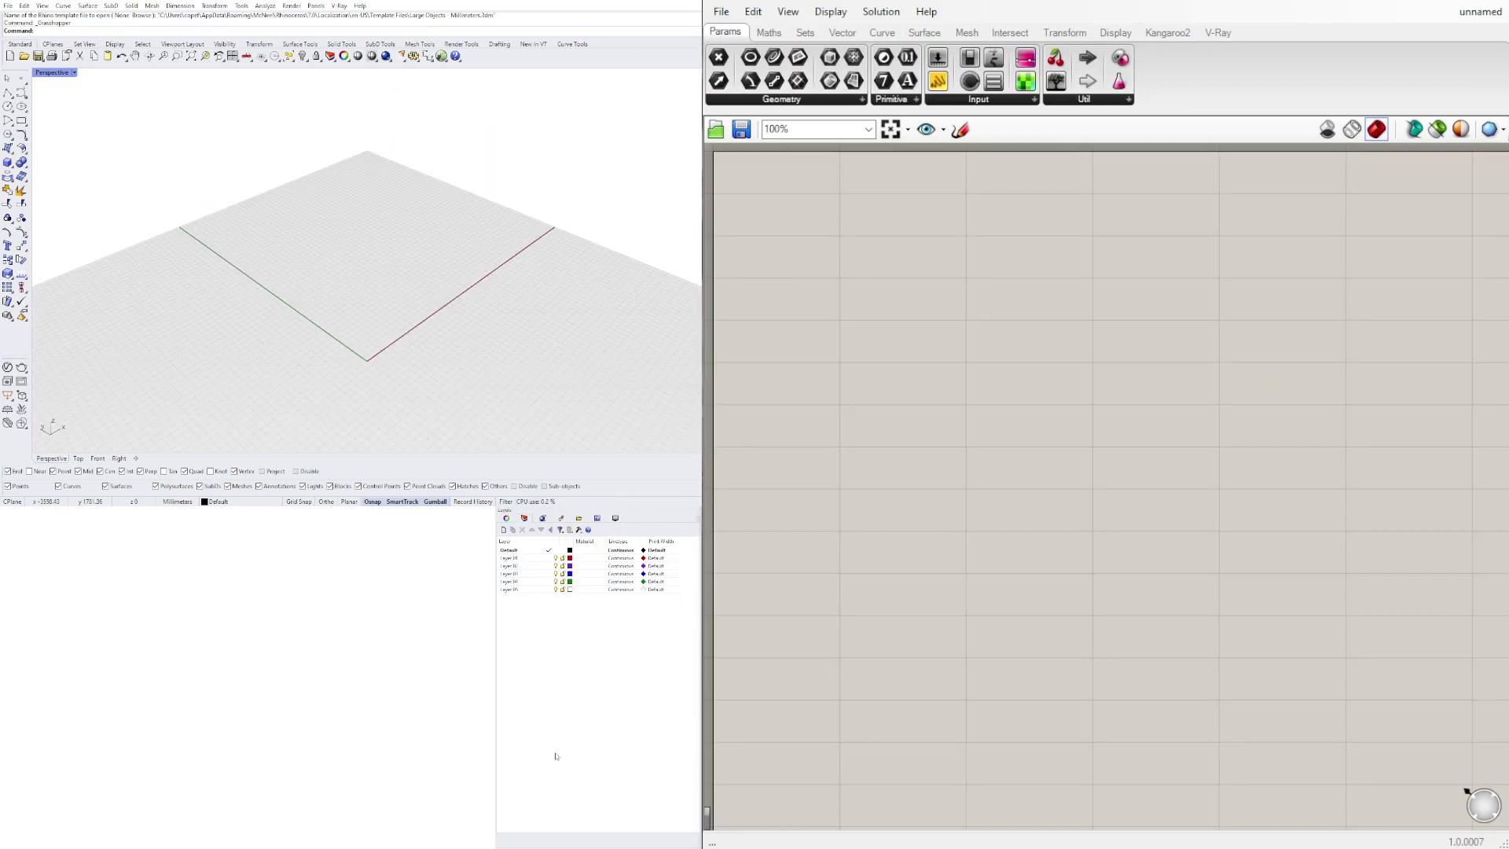
- Add a Plane Surface component to the empty canvas and place it with free space before its inputs
right_click_drag(397, 313, 522, 286)
double_click(1037, 337)
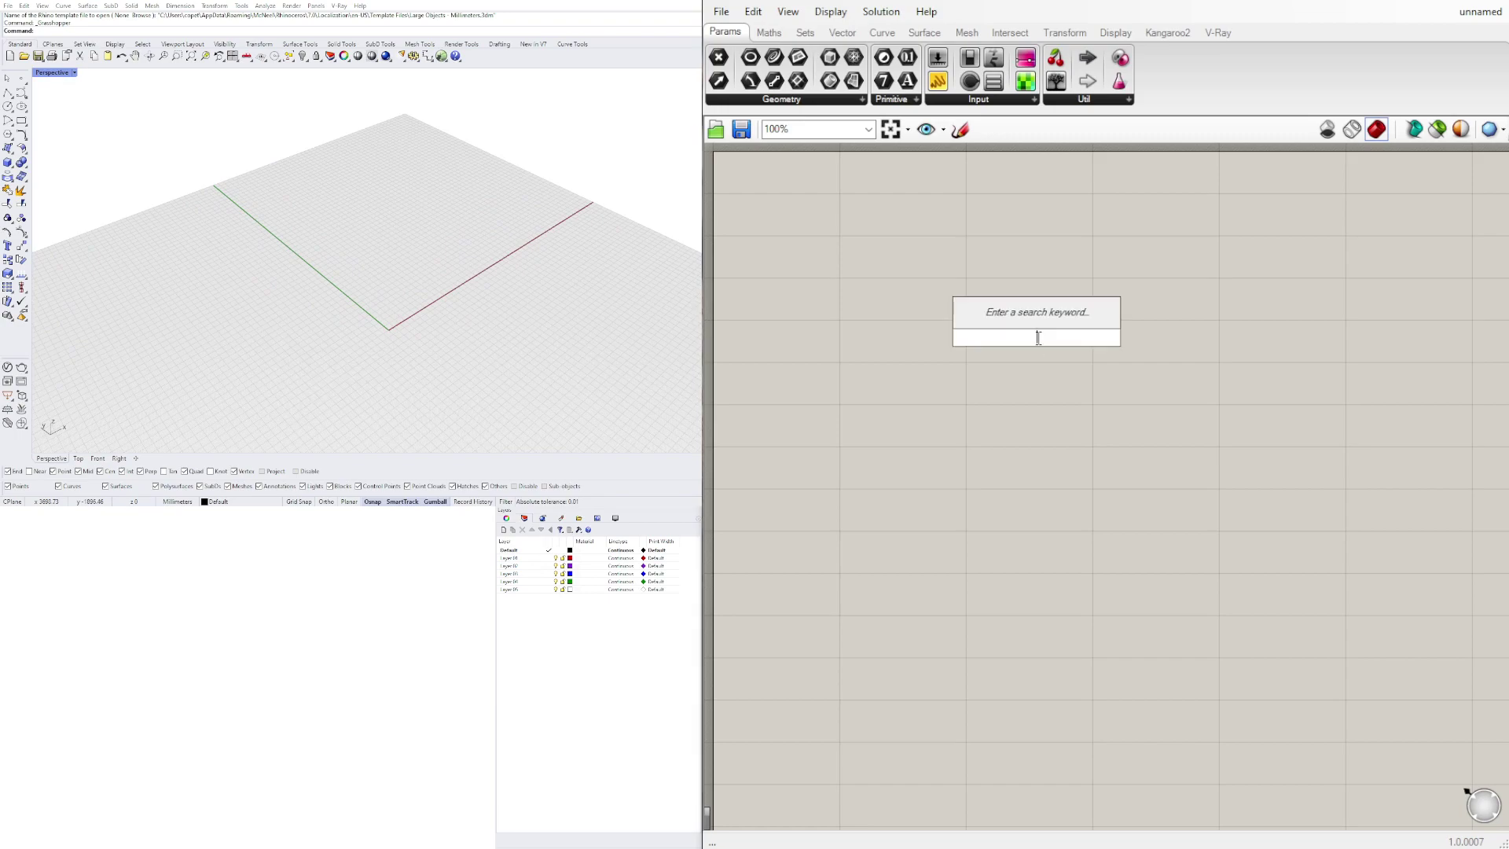
type("plane")
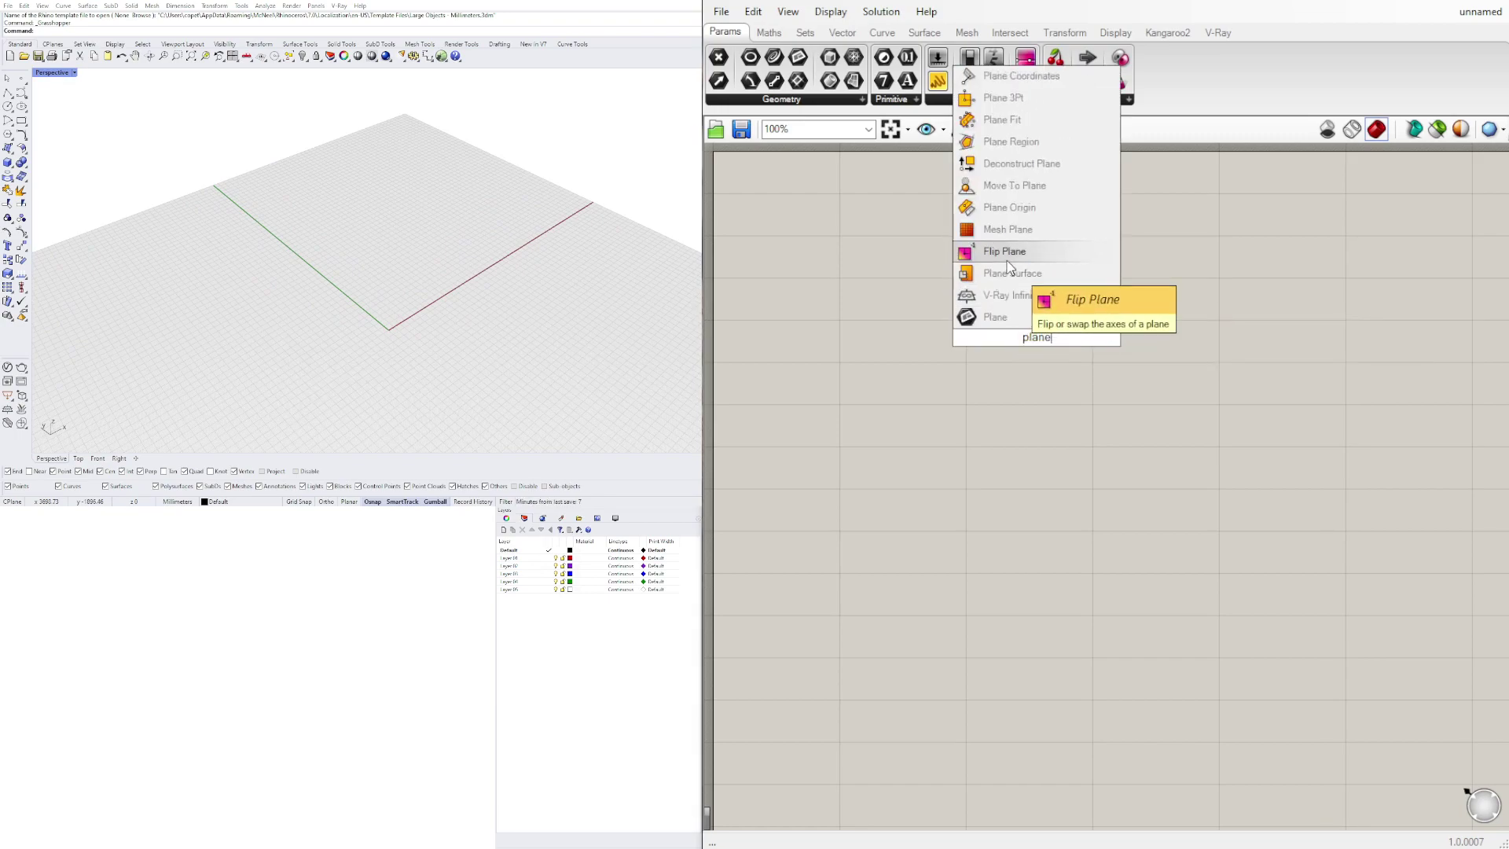
left_click(1039, 276)
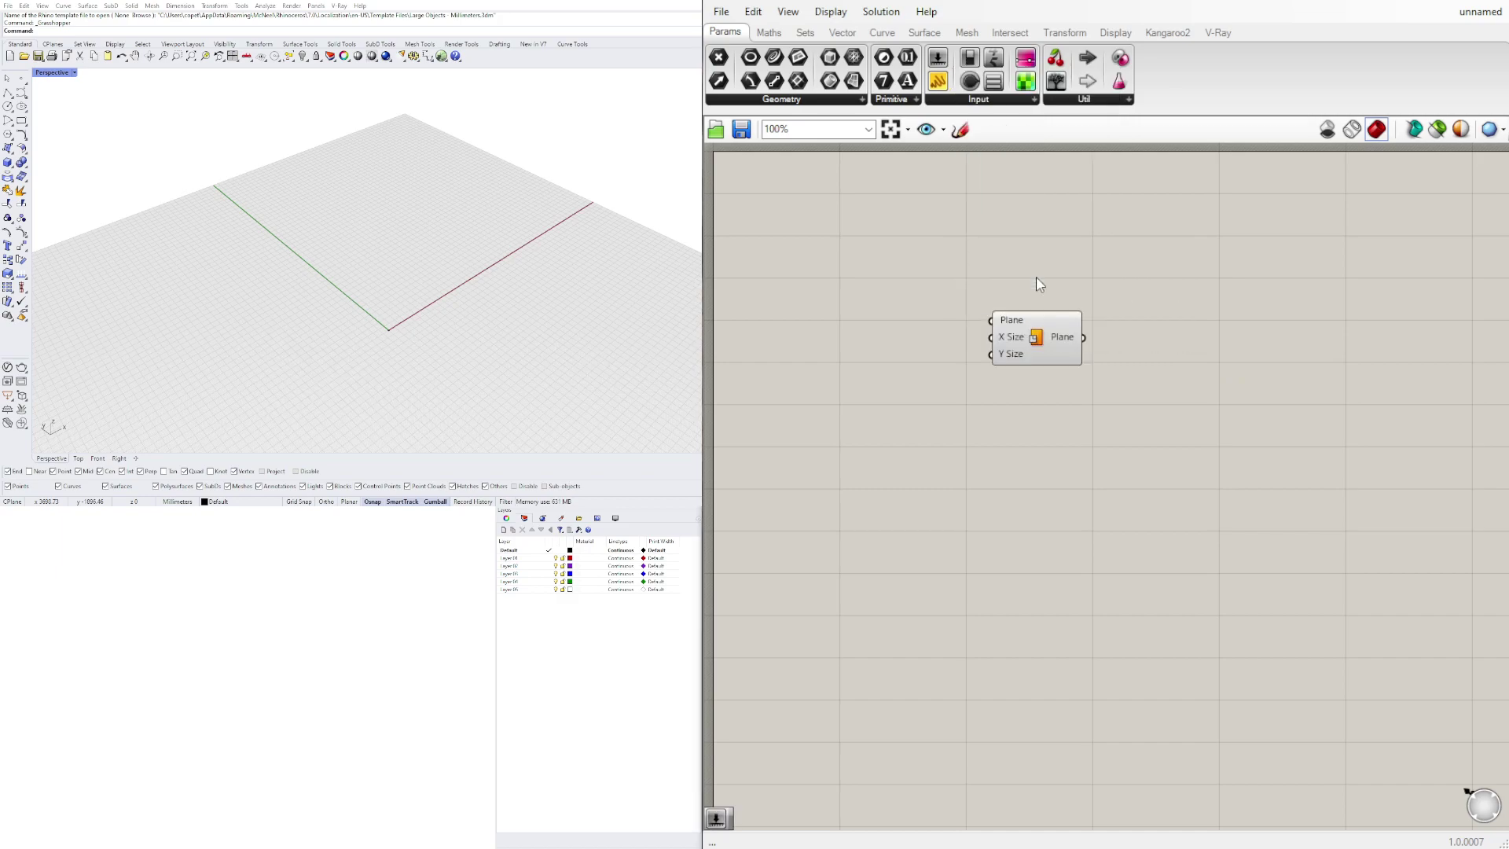
left_click_drag(1033, 343, 1237, 261)
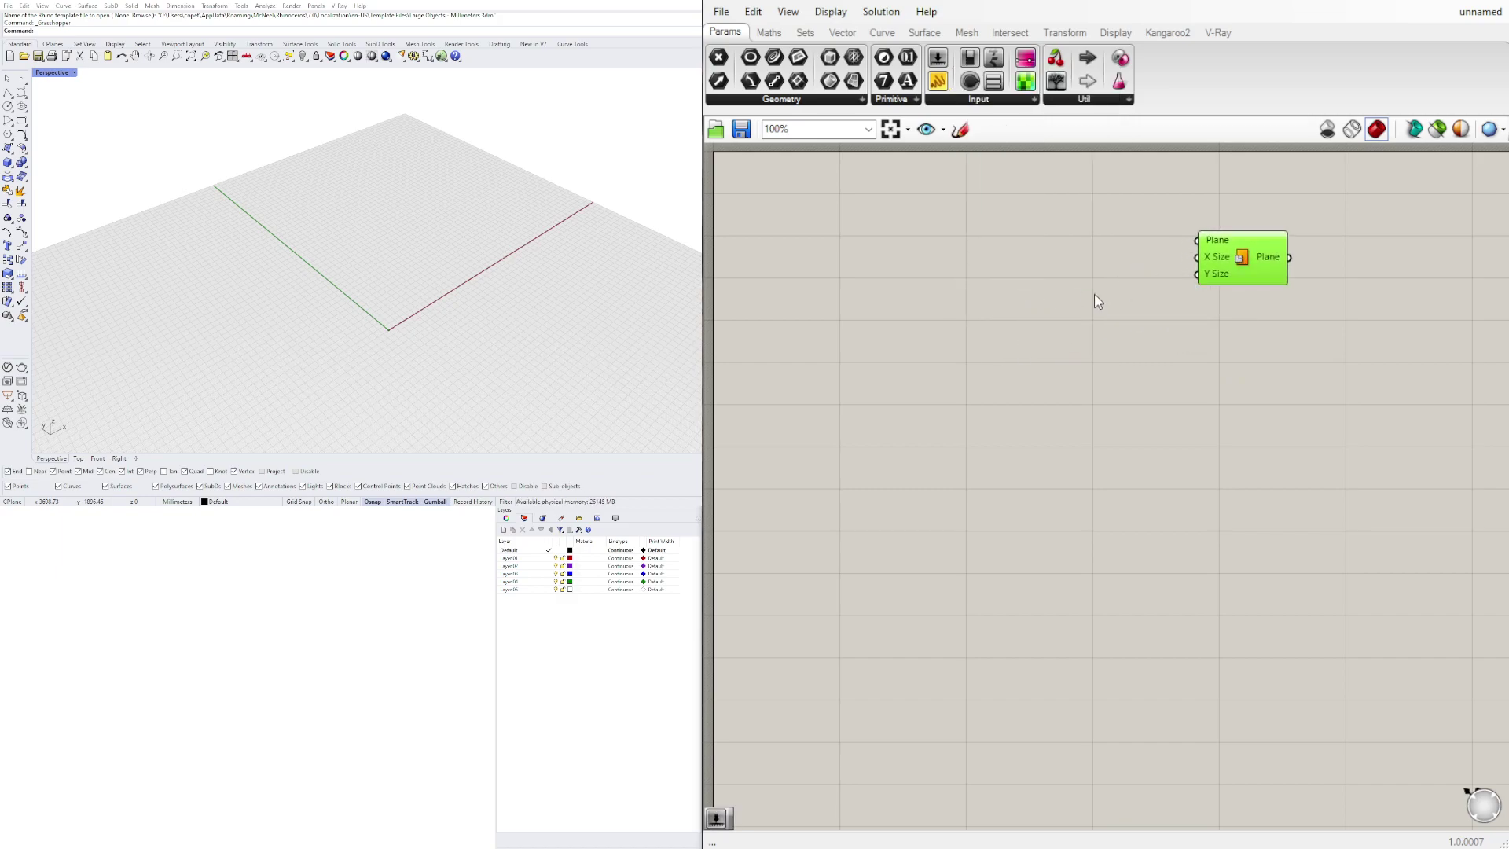
- Create a number slider with the value 100 and connect it to the X Size and Y Size of the Plane Surface
double_click(1021, 296)
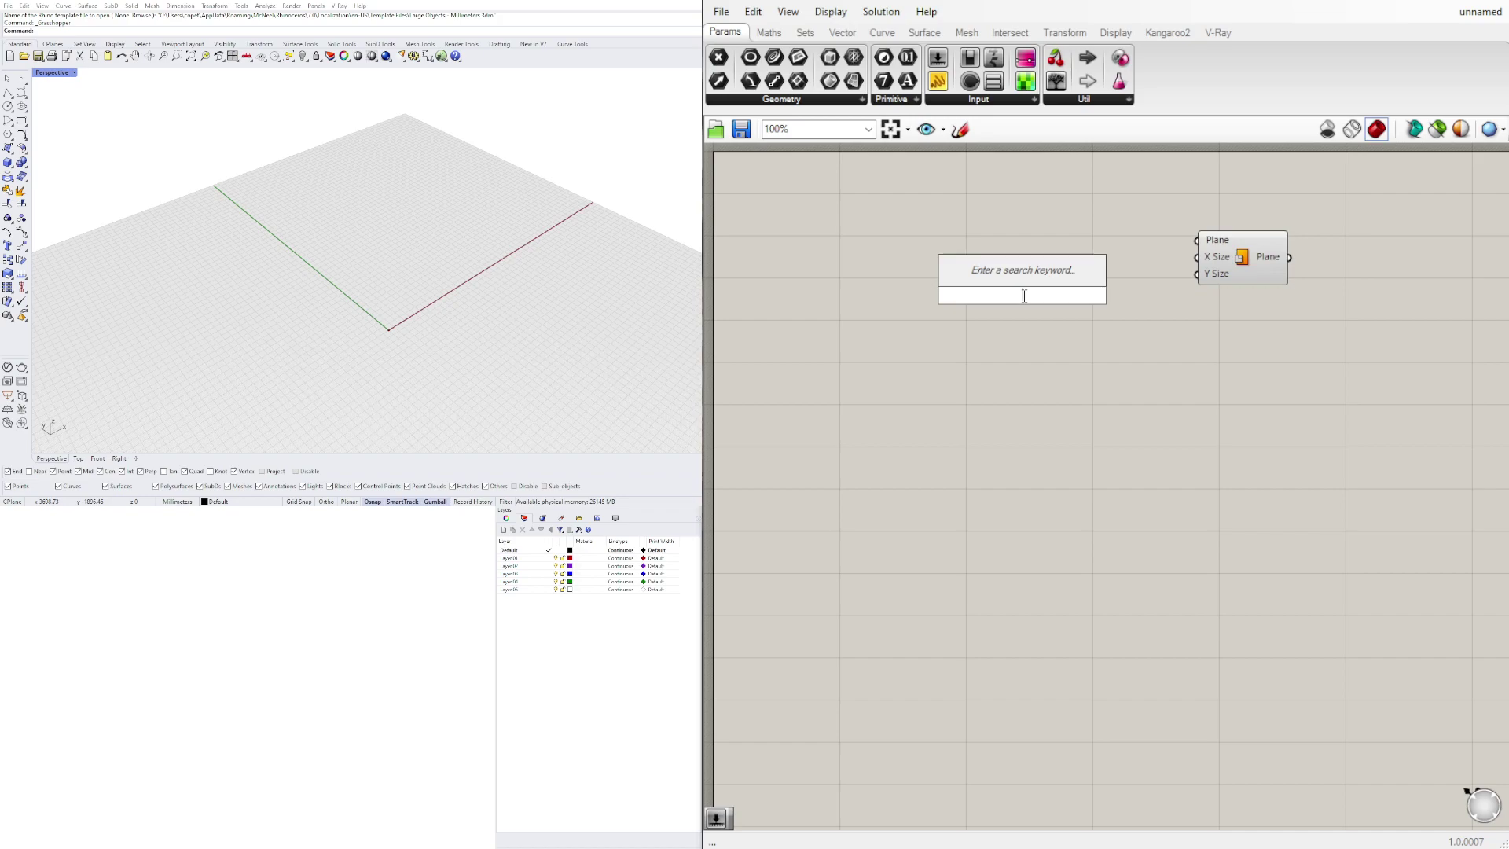
type("100")
key("Return")
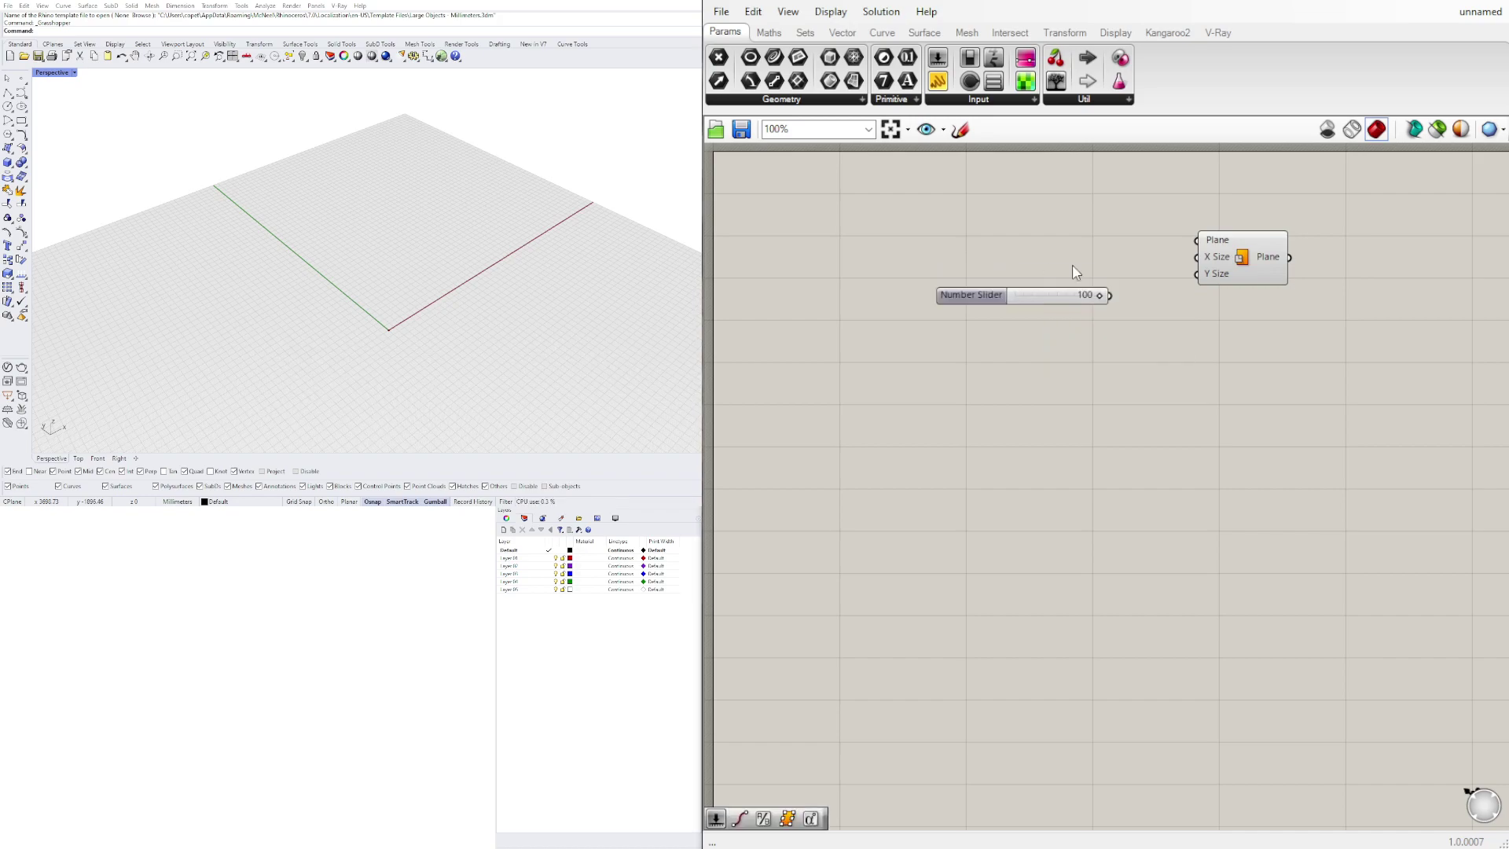
left_click_drag(967, 297, 996, 274)
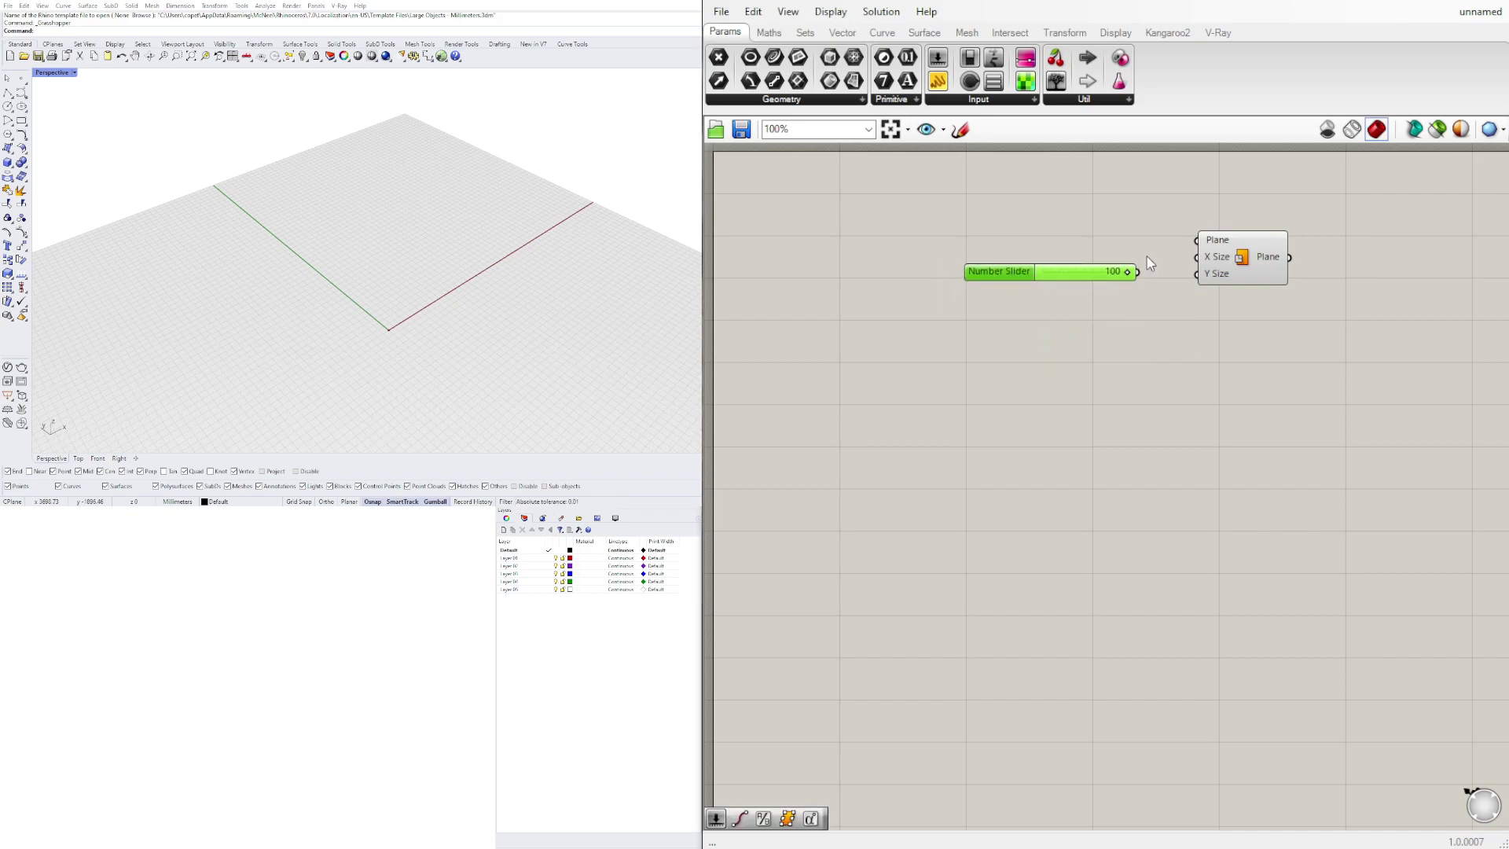
left_click_drag(1138, 272, 1213, 281)
left_click(1221, 330)
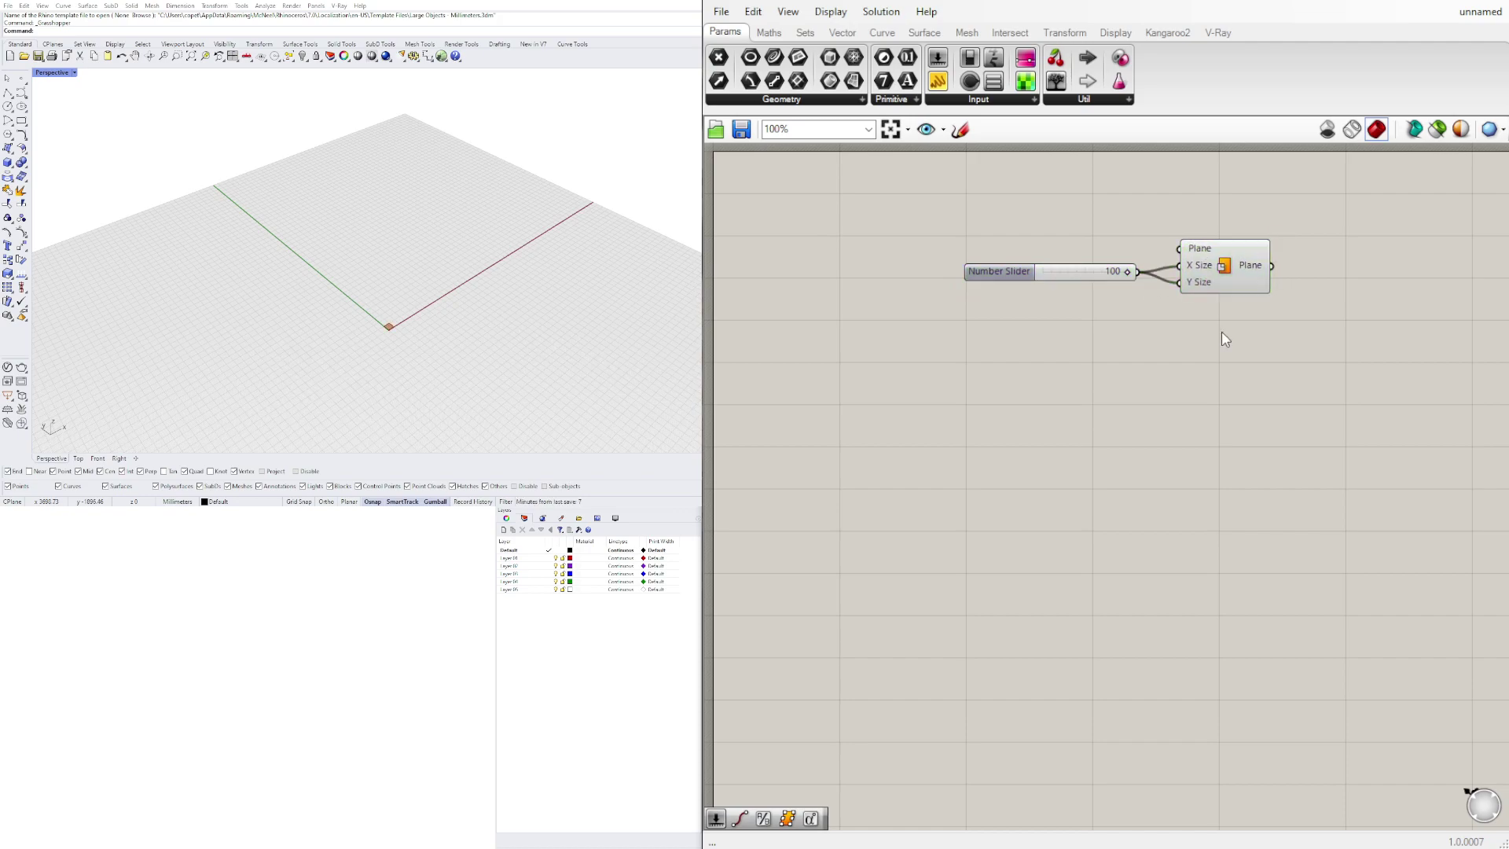
- Zoom the perspective view to the extents of the square surface and centre it
scroll(391, 328, "up", 3)
scroll(391, 329, "up", 5)
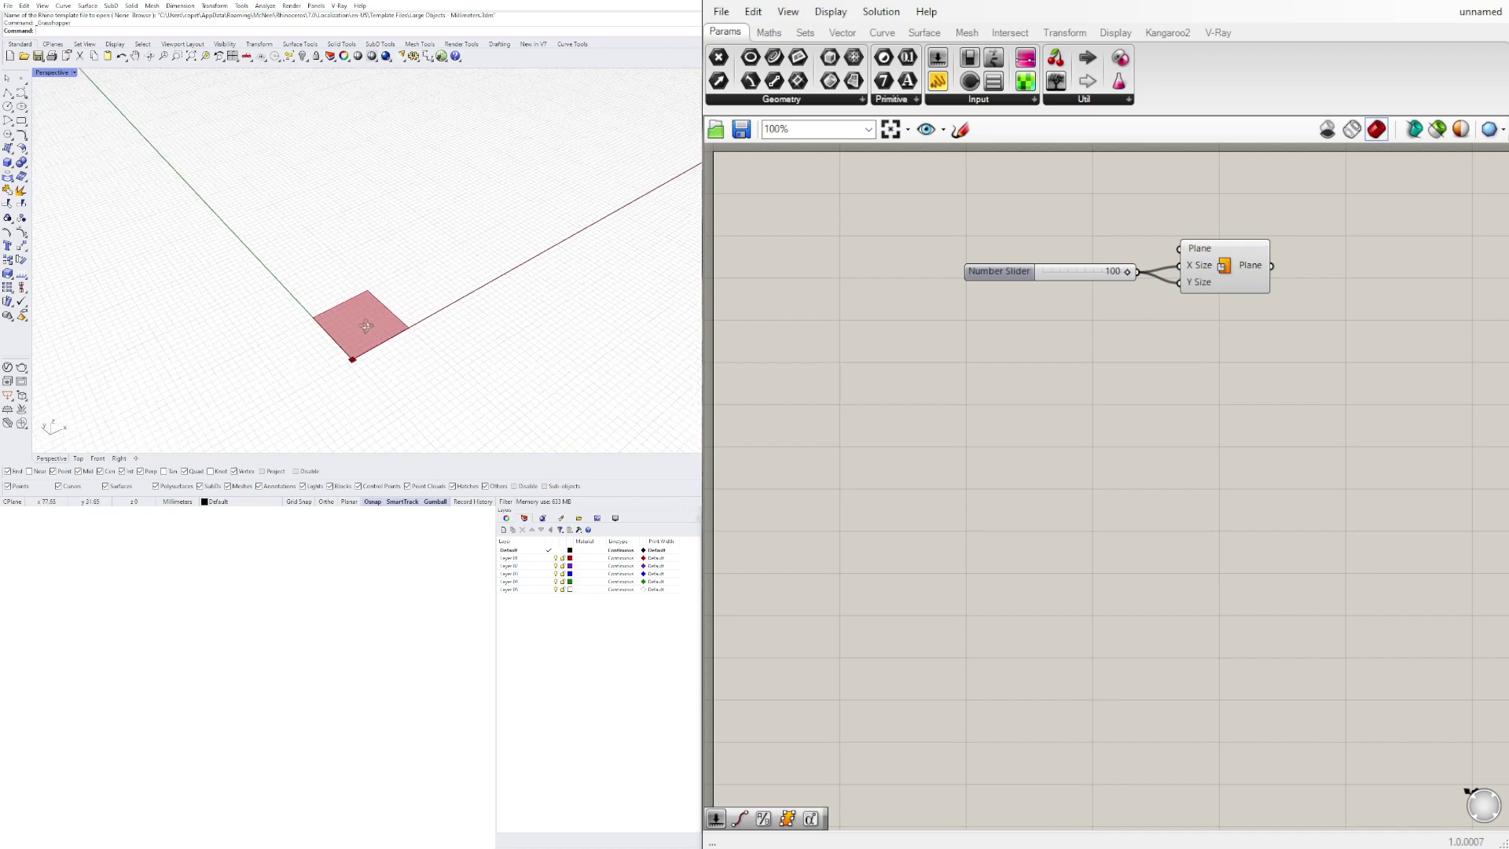
type("z")
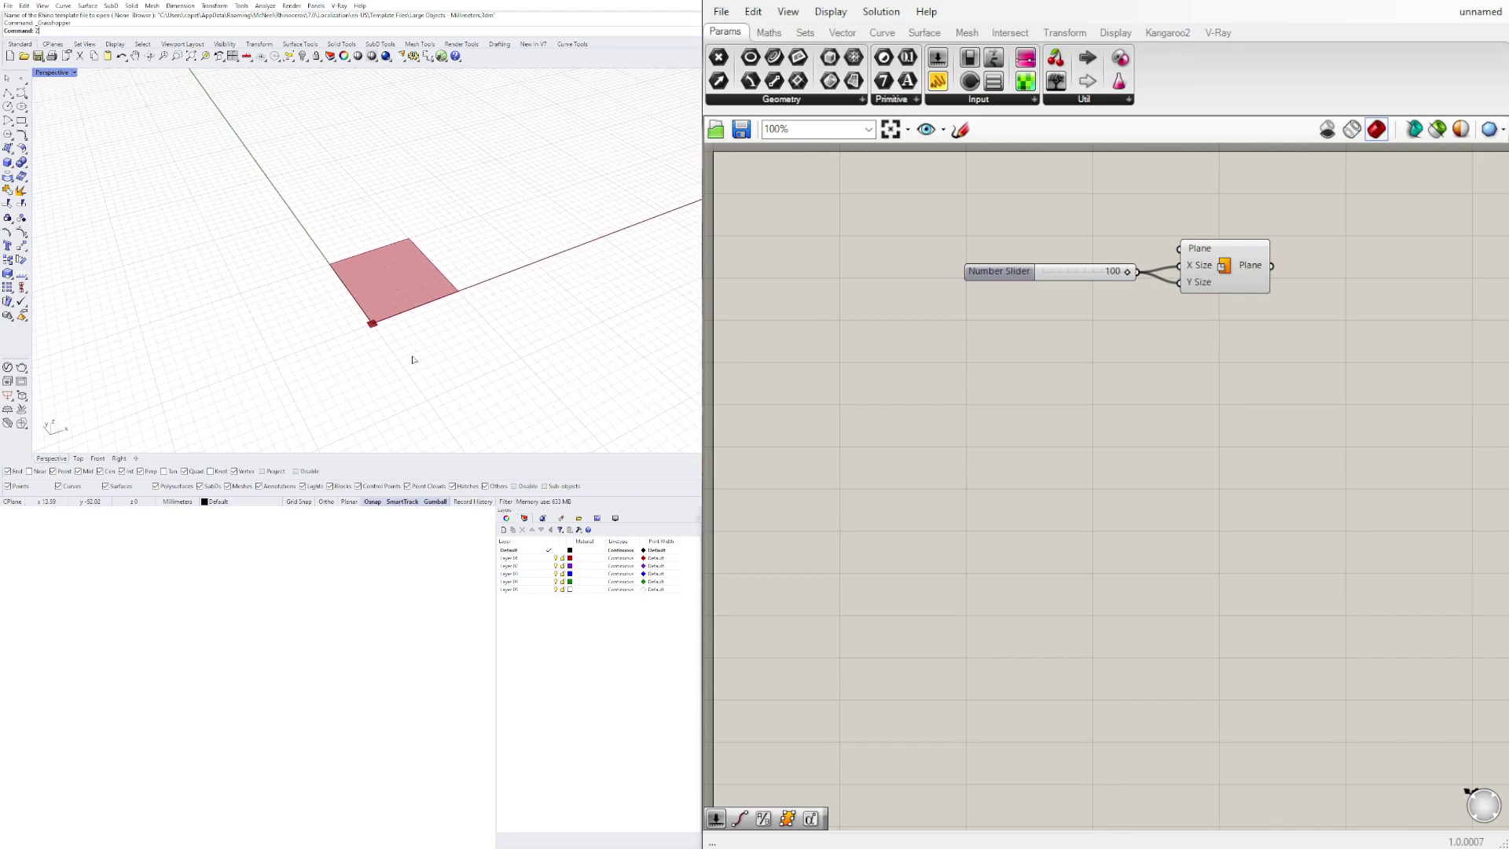
key("Return")
type("e")
key("Return")
right_click_drag(413, 359, 449, 332, "shift")
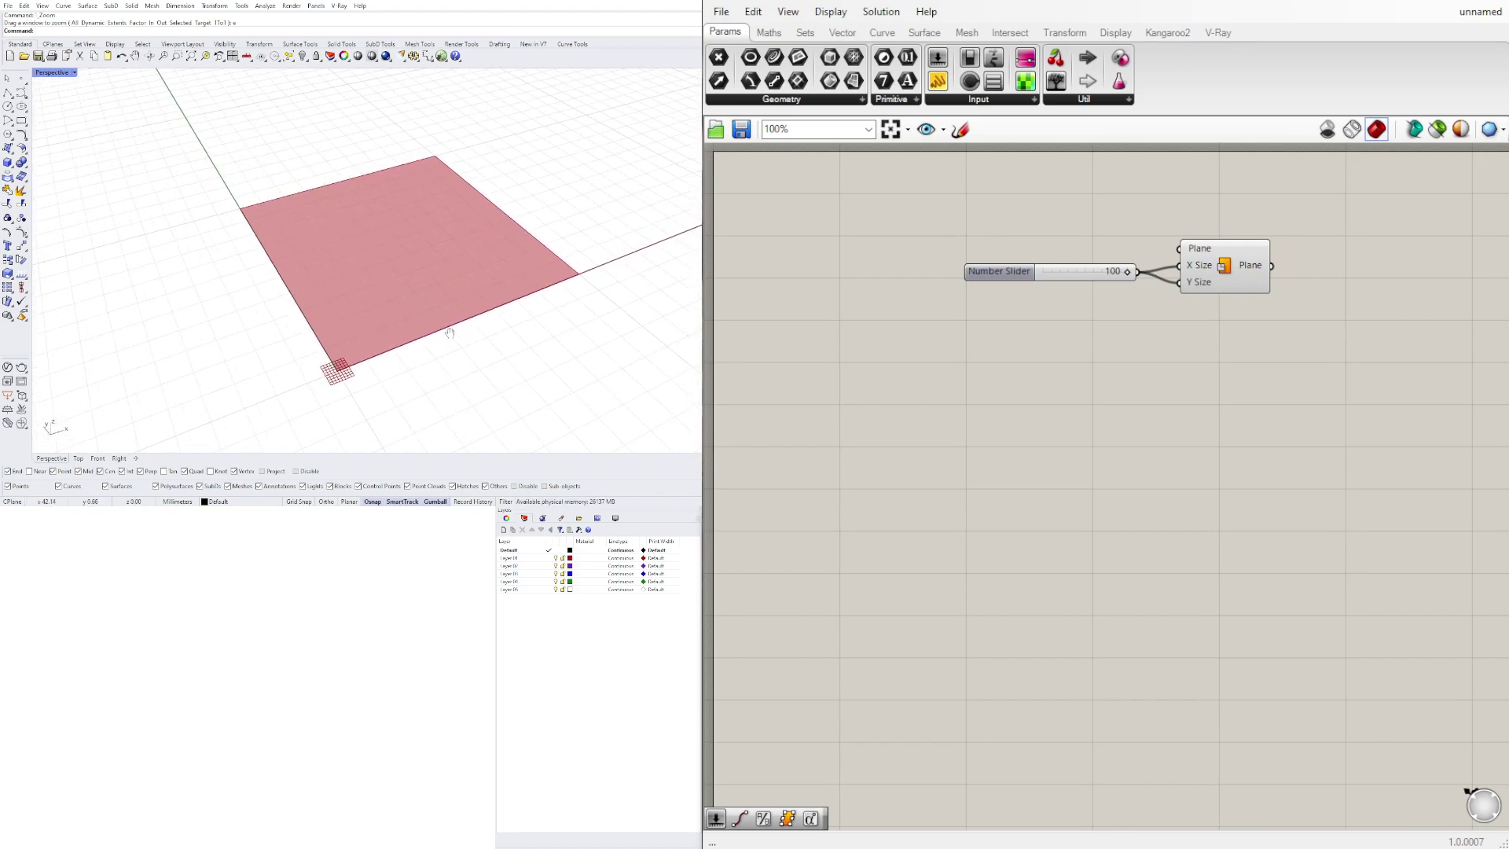
- Shift the slider and Plane Surface to make room, then add an Area component fed by the Plane output
left_click_drag(1408, 271, 1026, 202)
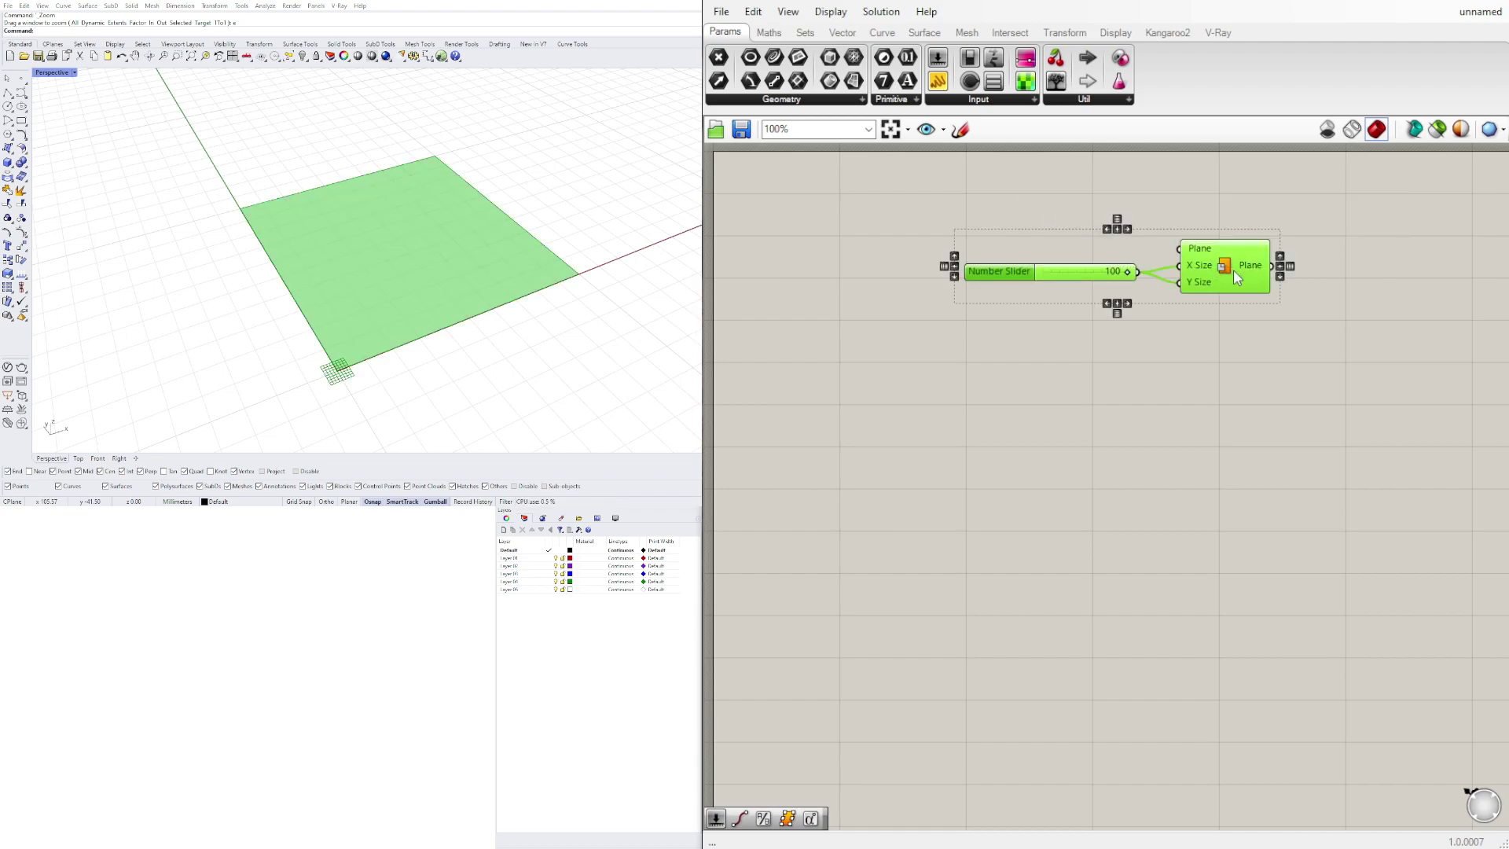
left_click_drag(1233, 270, 1176, 286)
left_click(1146, 500)
double_click(1259, 309)
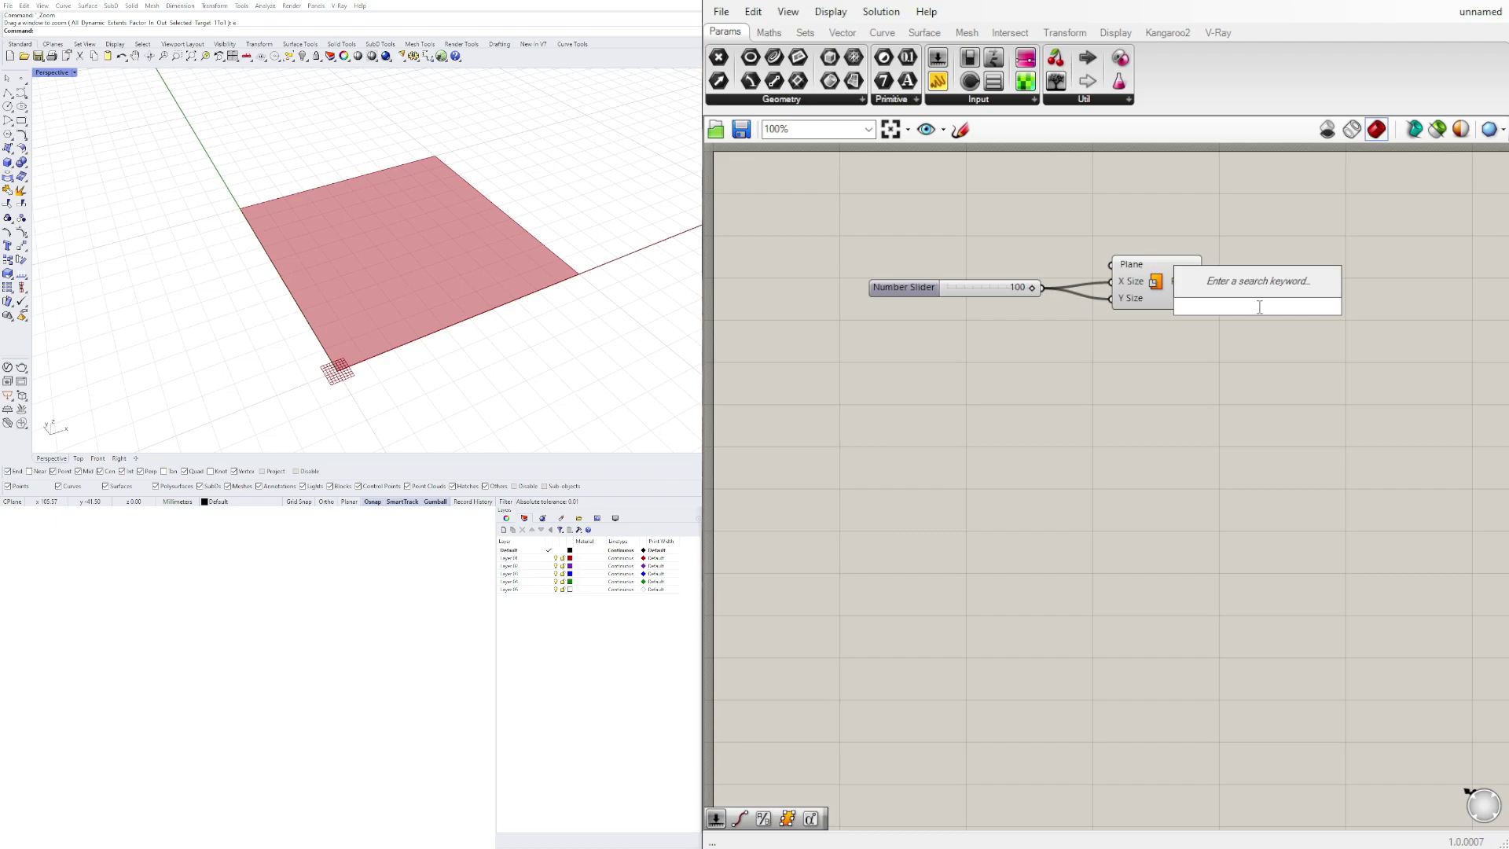
type("area")
key("Return")
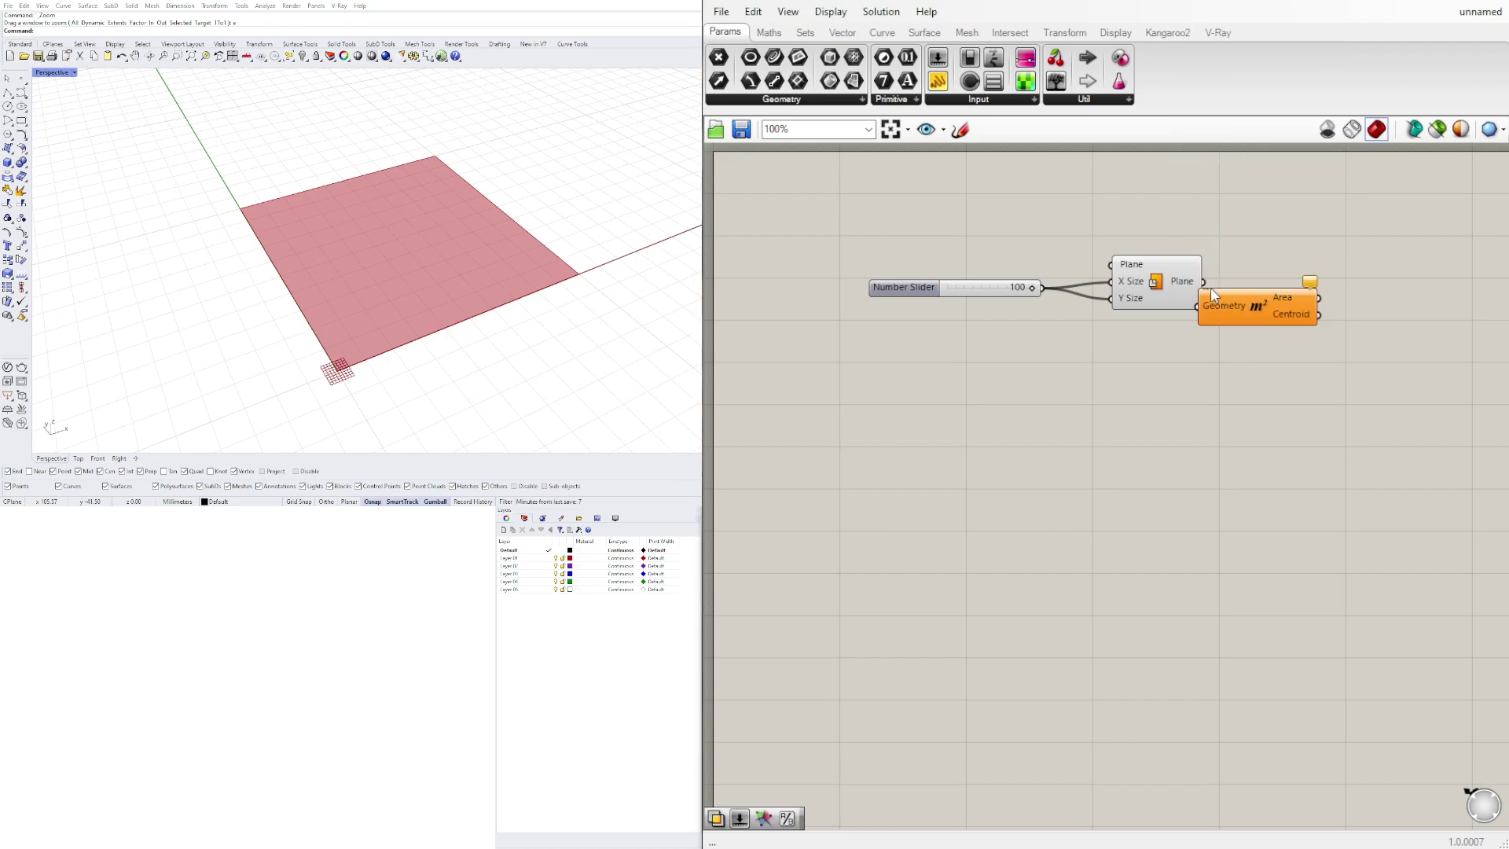
mouse_move(1237, 301)
left_mouse_down()
mouse_move(1260, 288)
mouse_move(1206, 285)
mouse_move(1224, 294)
left_mouse_up()
left_click_drag(1261, 297, 1322, 291)
left_click(1320, 341)
- Reposition the Area component level with the Plane Surface component
right_click_drag(1335, 268, 1200, 272)
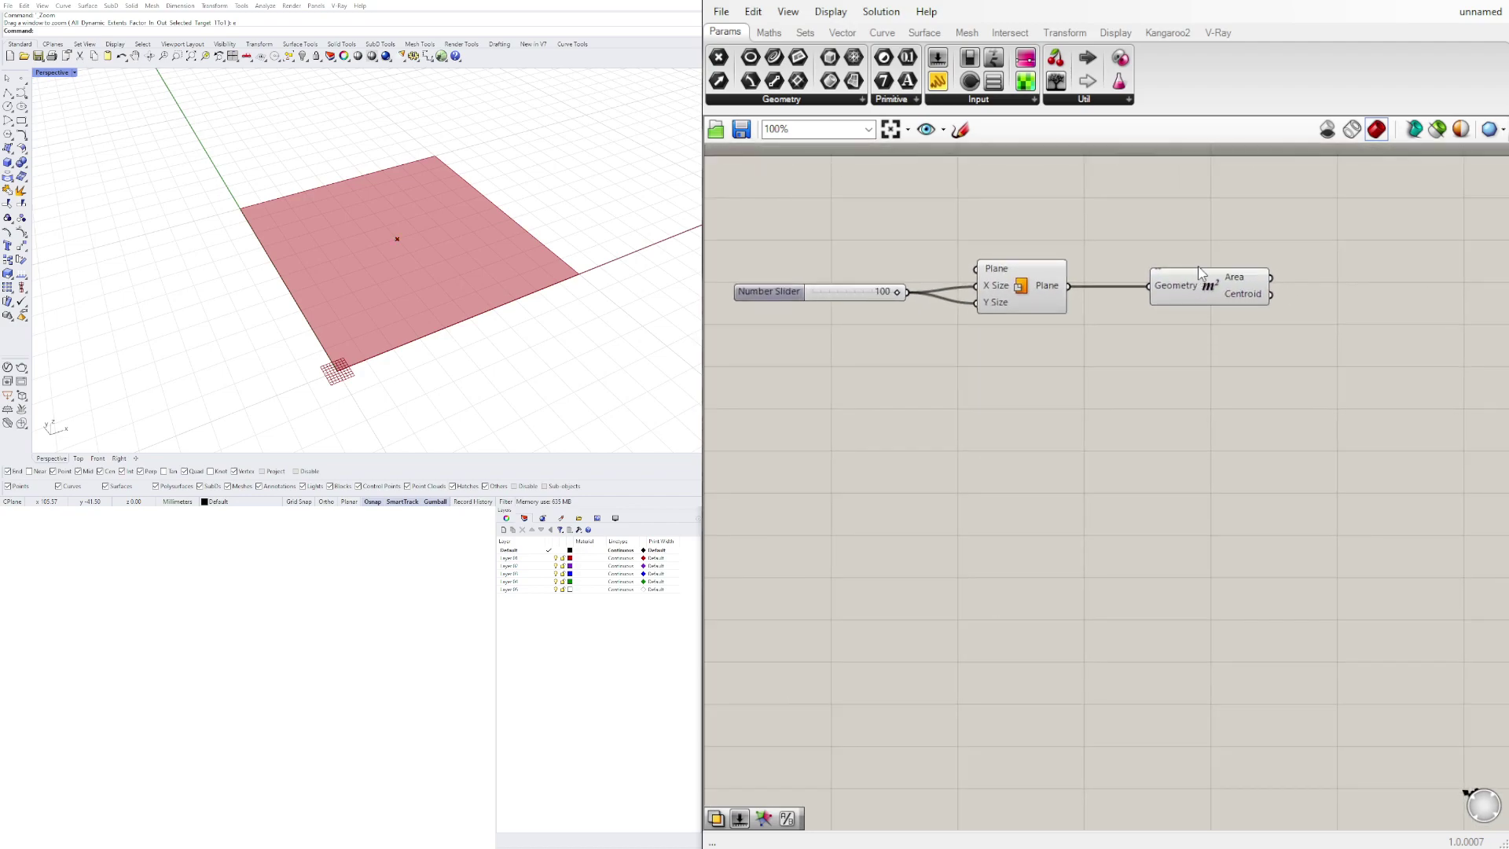
left_click_drag(1207, 289, 1172, 250)
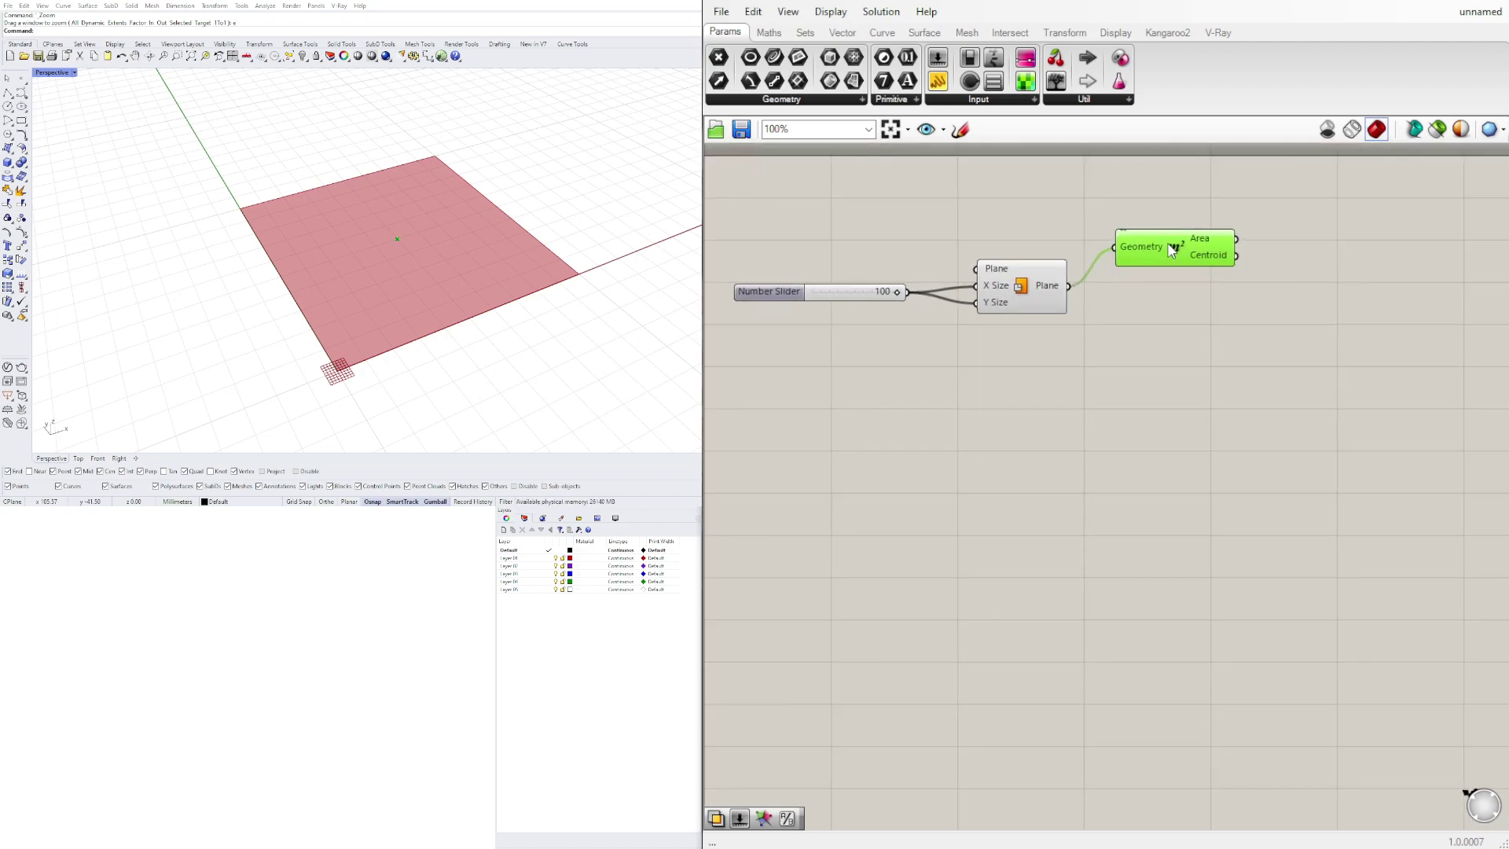
left_click(1051, 305)
left_click(1144, 250)
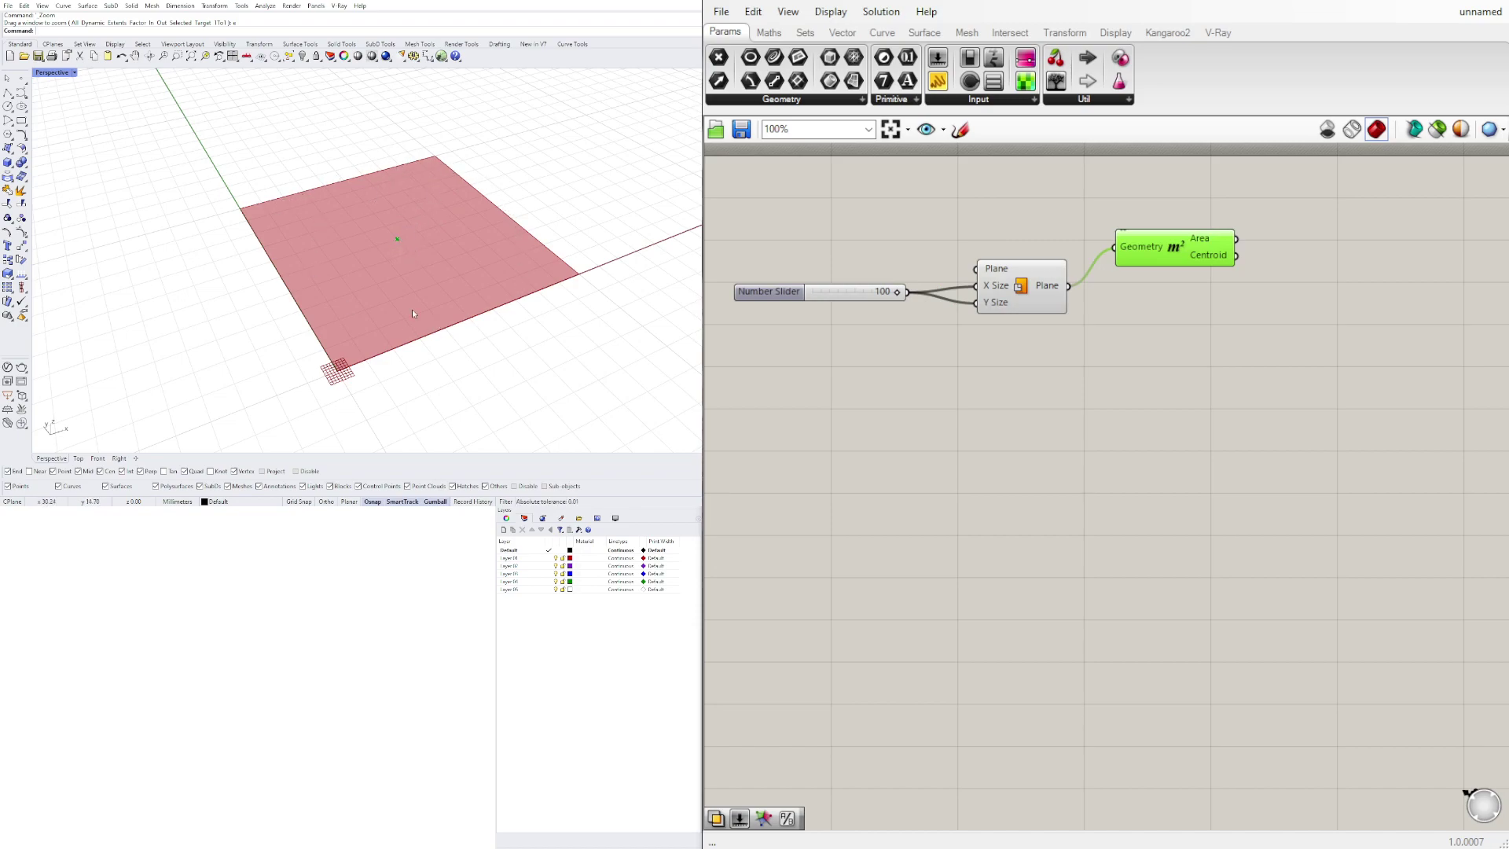
left_click_drag(1166, 258, 1193, 295)
- Add a Polygon component after Area and connect the Centroid output to its Plane input
left_click(1317, 314)
double_click(1316, 315)
type("poly")
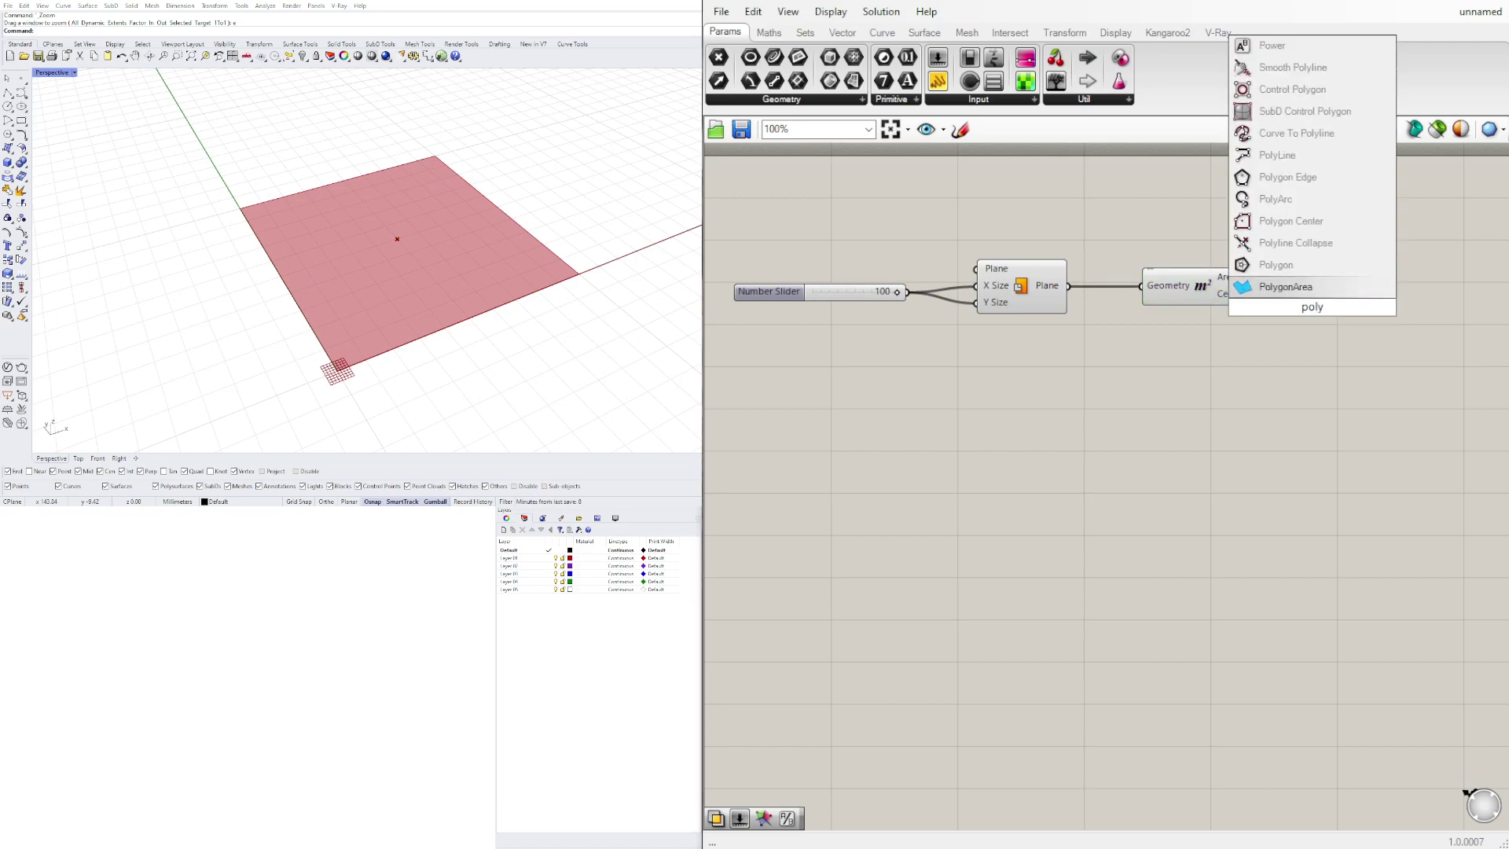
left_click(1297, 265)
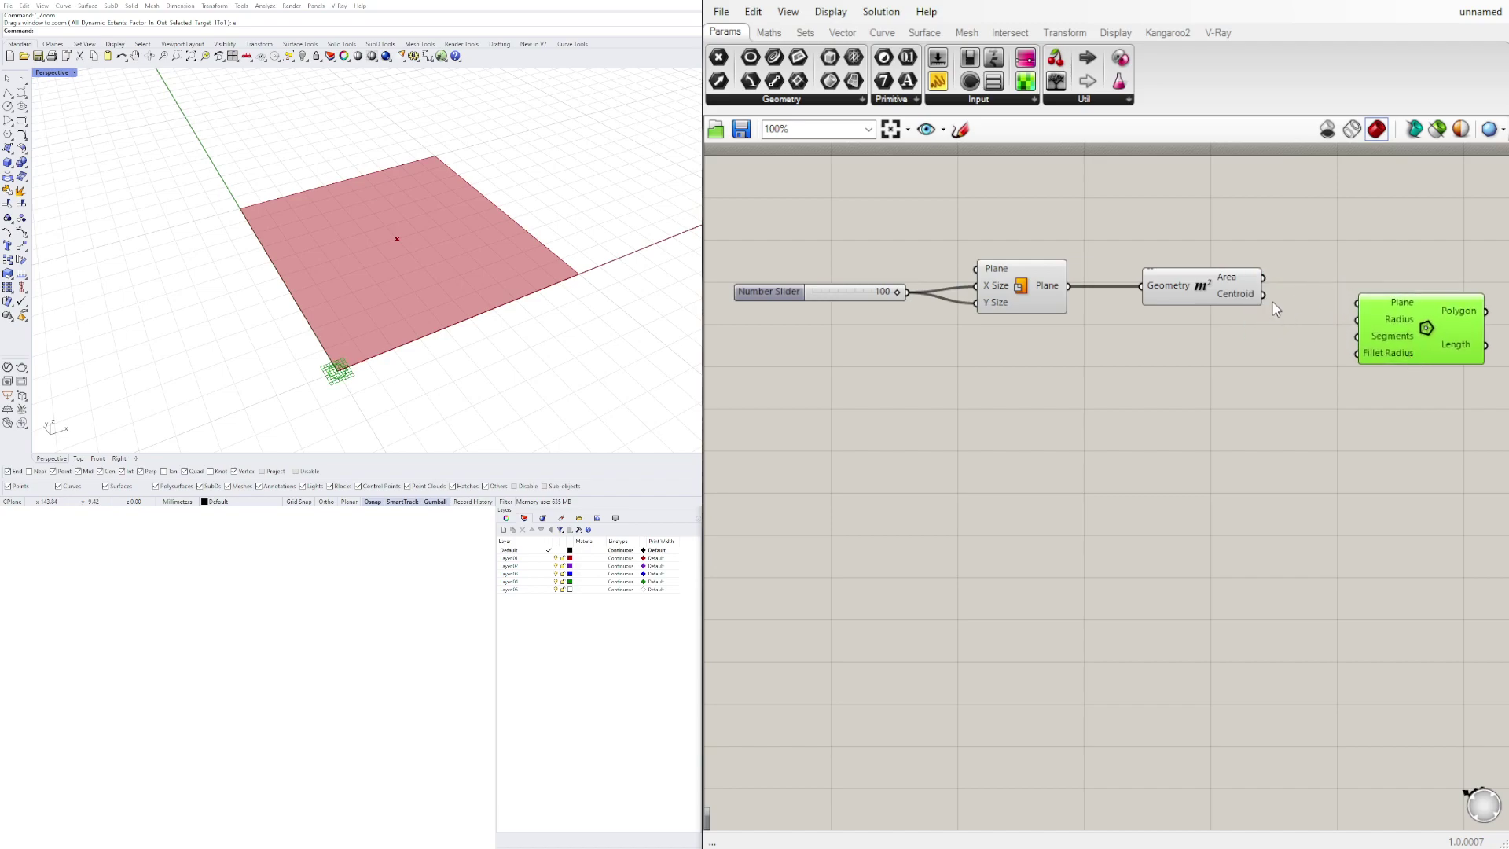
left_click_drag(1263, 294, 1371, 356)
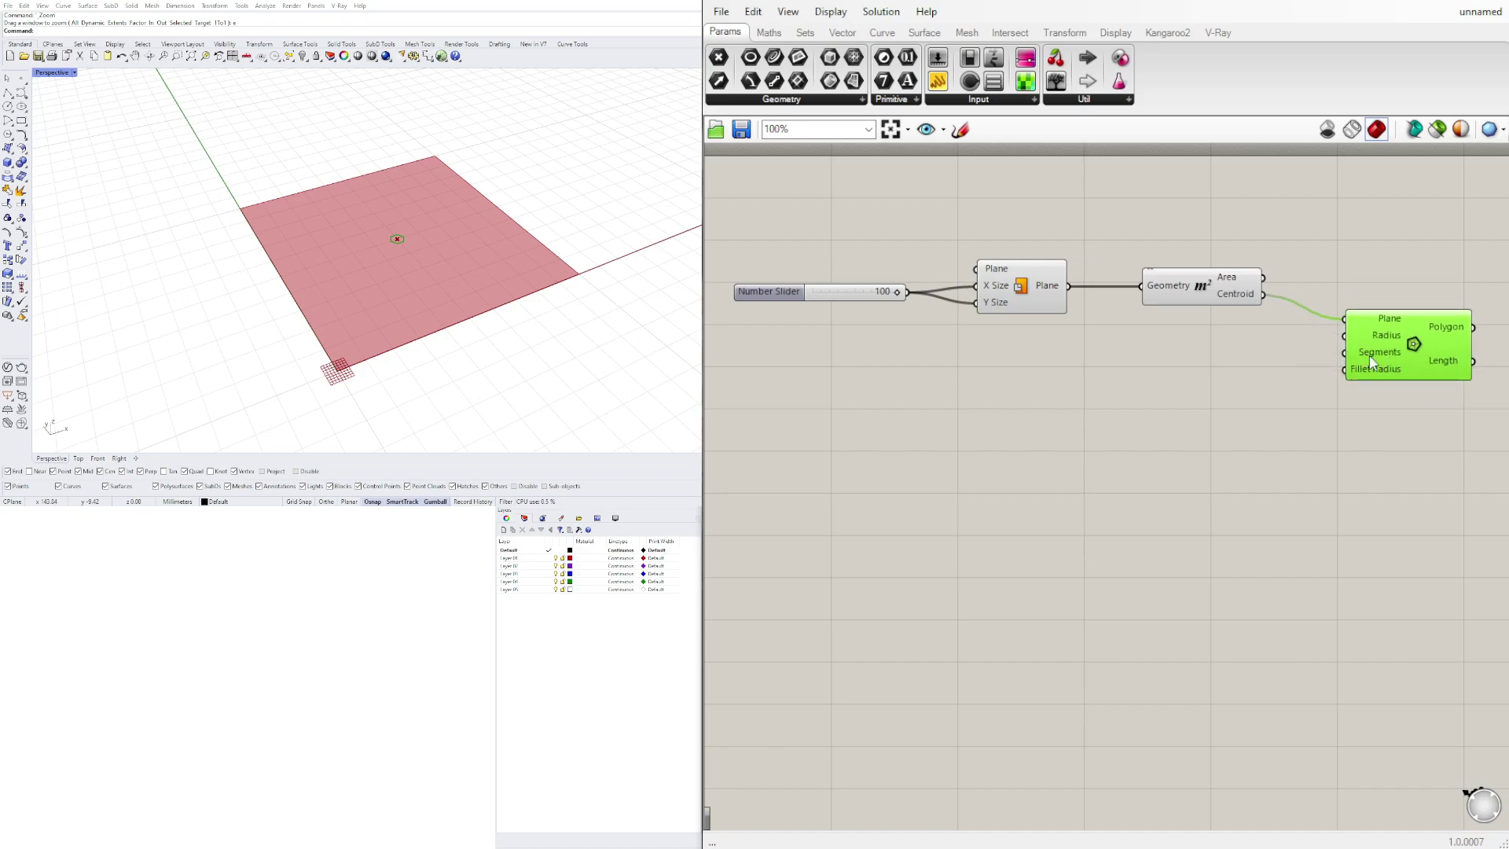
- Create a number slider ranging from 3 to 9 and connect it to the Polygon's Segments input
double_click(1154, 384)
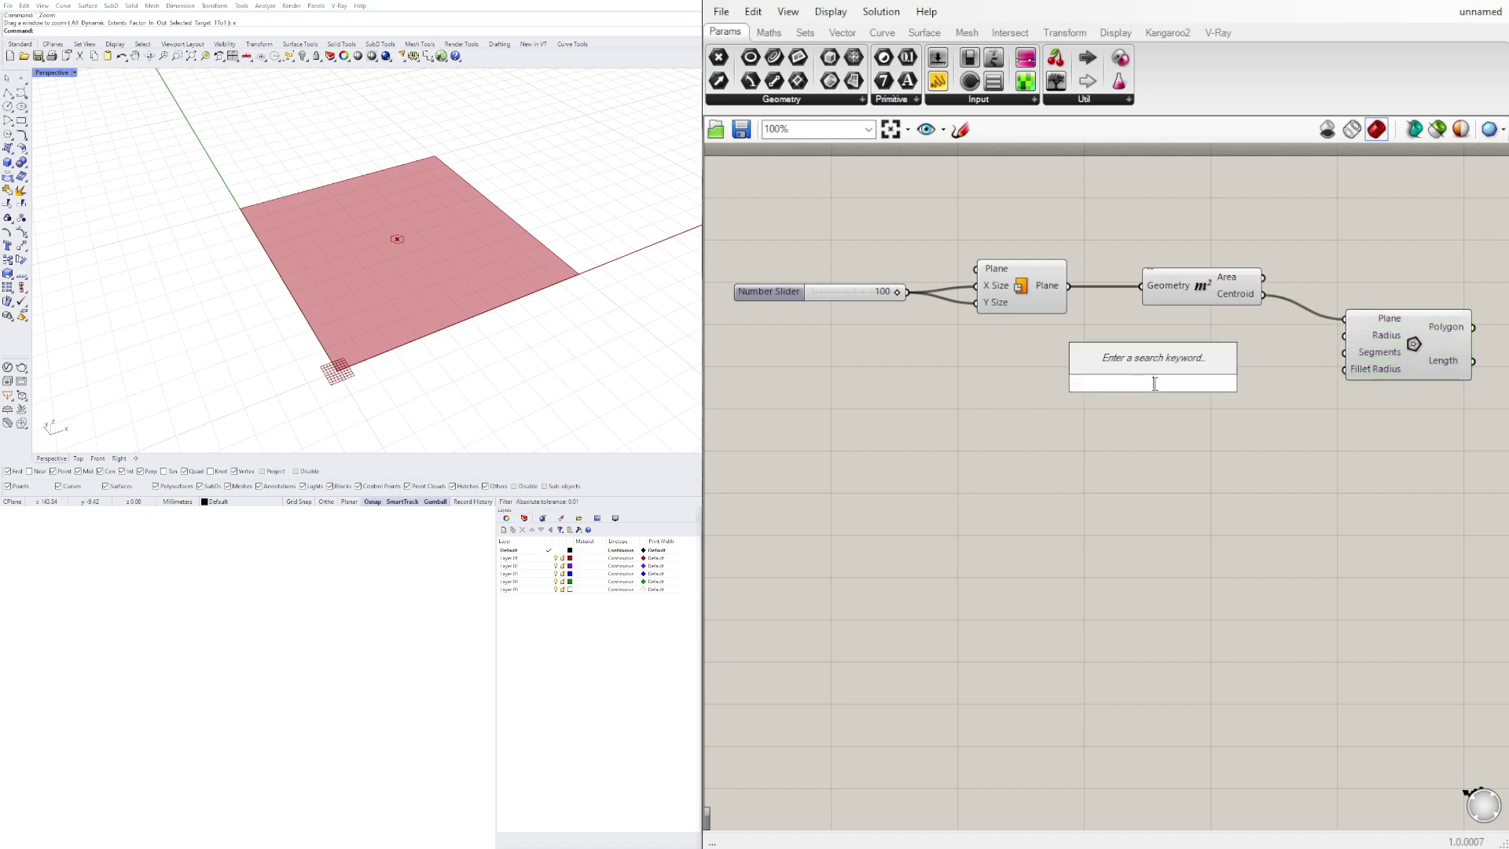
type("3<9")
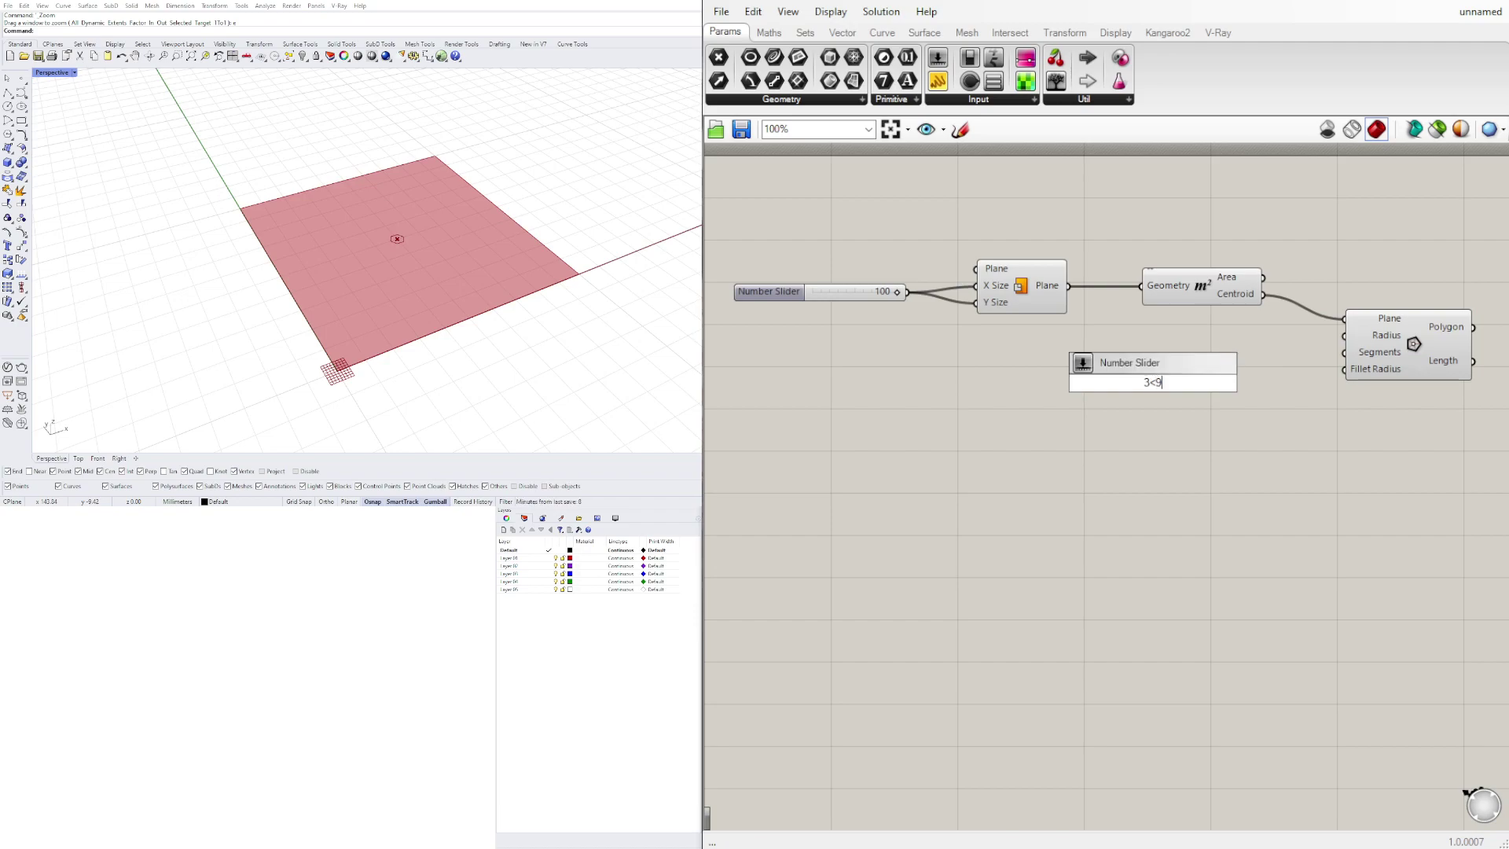
key("Return")
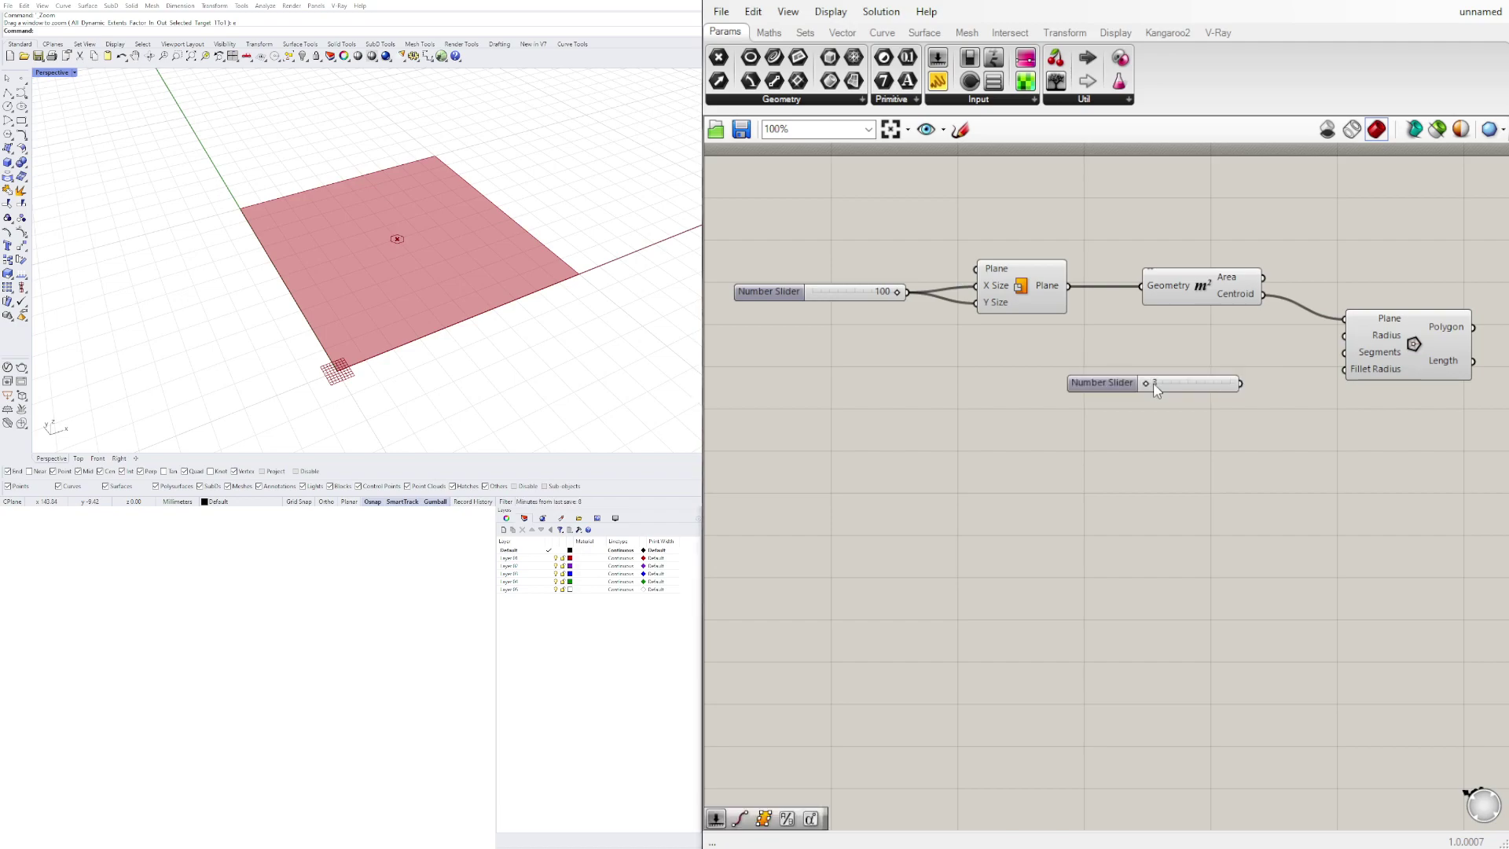
left_click_drag(1241, 383, 1352, 360)
right_click(1380, 355)
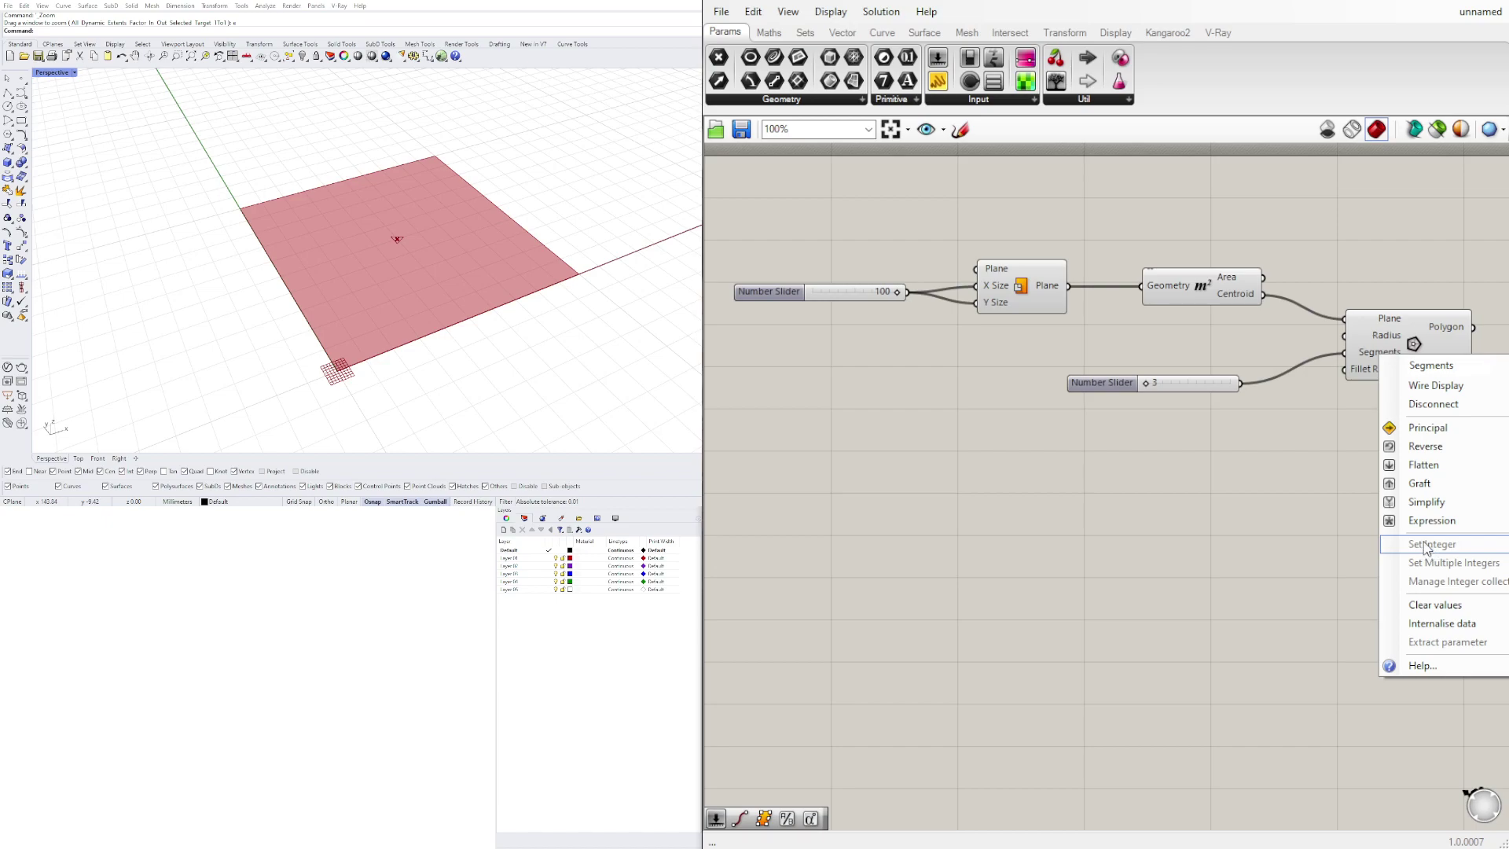
- Arrange the segments slider and Polygon component neatly beside Area, and view the small triangle at the surface centre up close
left_click_drag(1091, 382, 1123, 333)
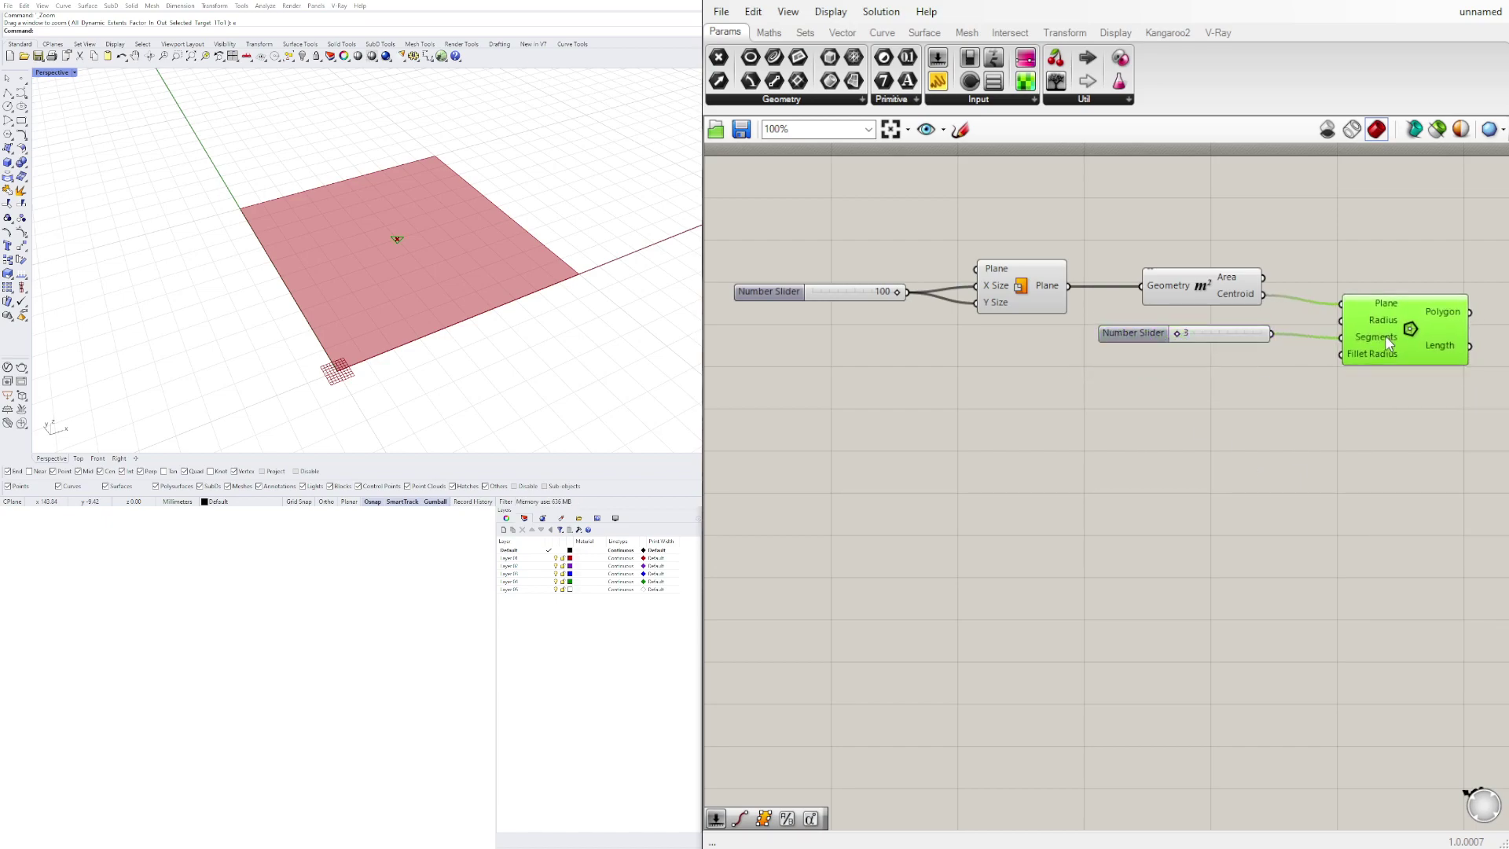
left_click_drag(1391, 349, 1347, 332)
left_click(1322, 453)
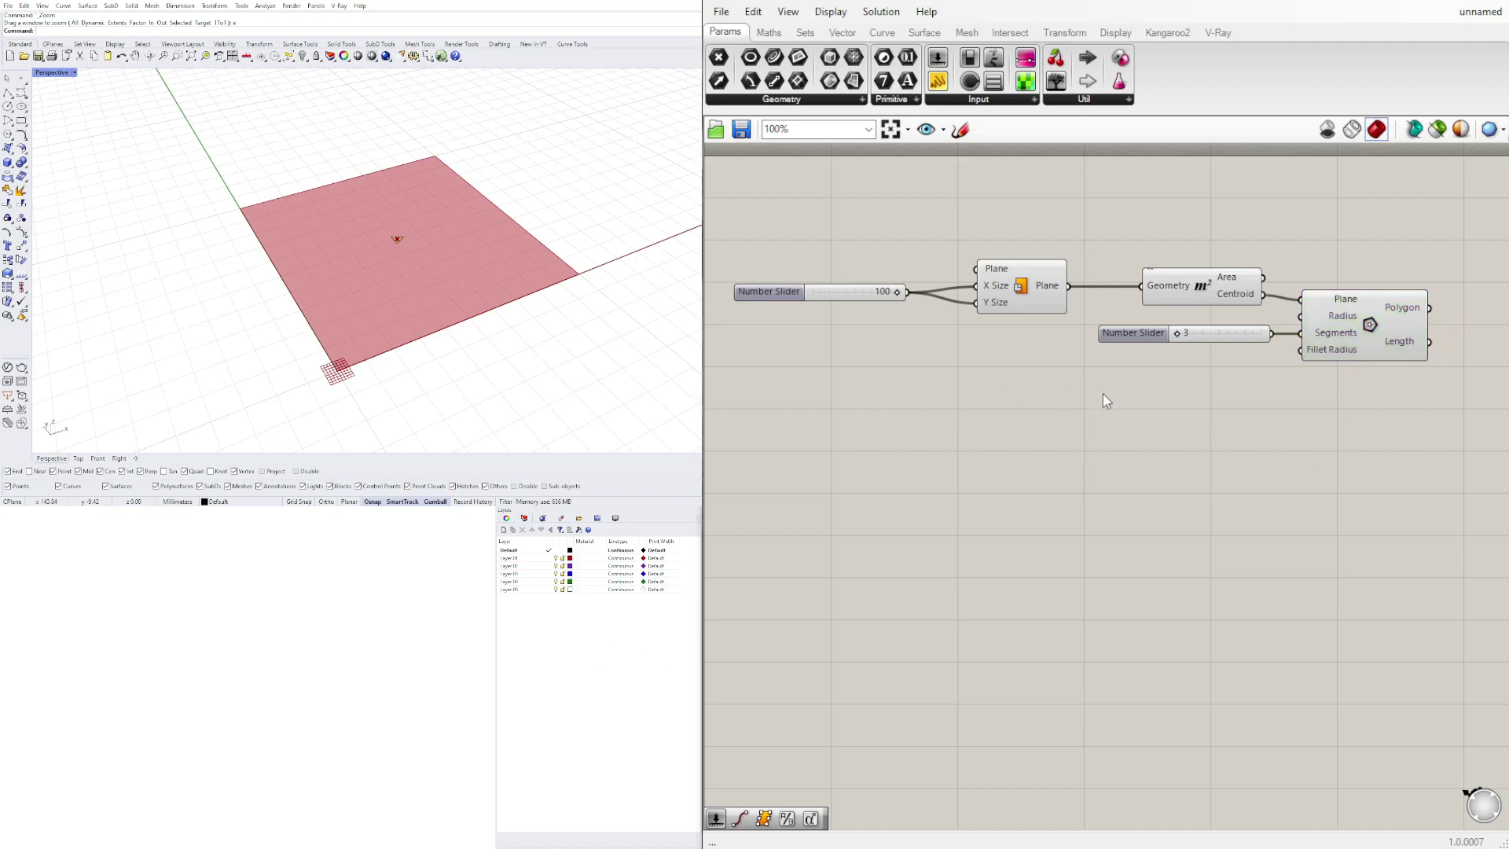
right_click_drag(1363, 484, 1137, 481)
left_click(1149, 327)
mouse_move(1149, 327)
left_mouse_down()
mouse_move(1188, 319)
mouse_move(1174, 330)
left_mouse_up()
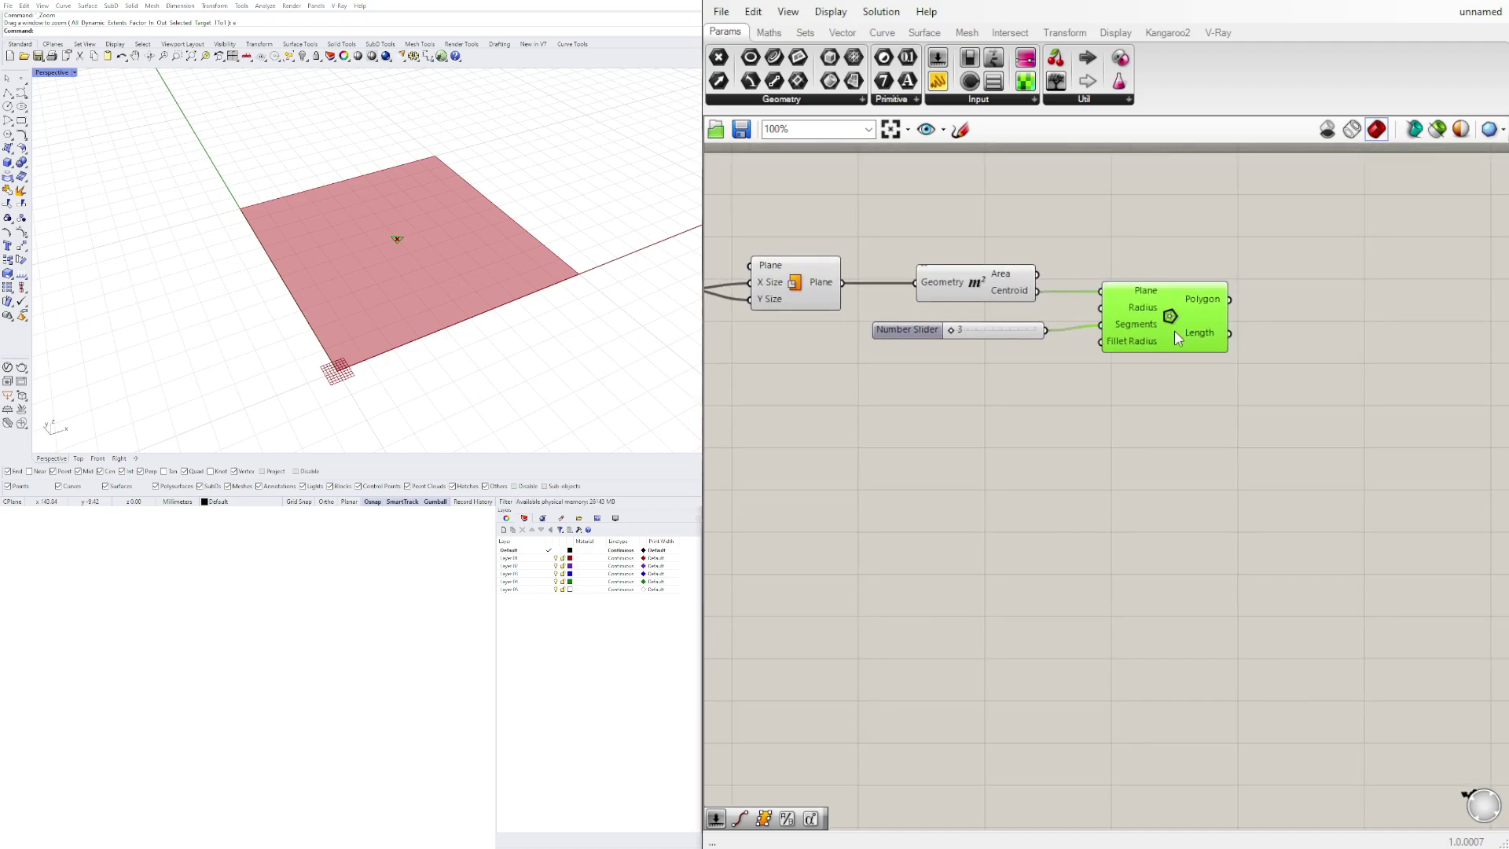
left_click(1116, 252)
scroll(406, 245, "up", 8)
right_click_drag(407, 247, 399, 260)
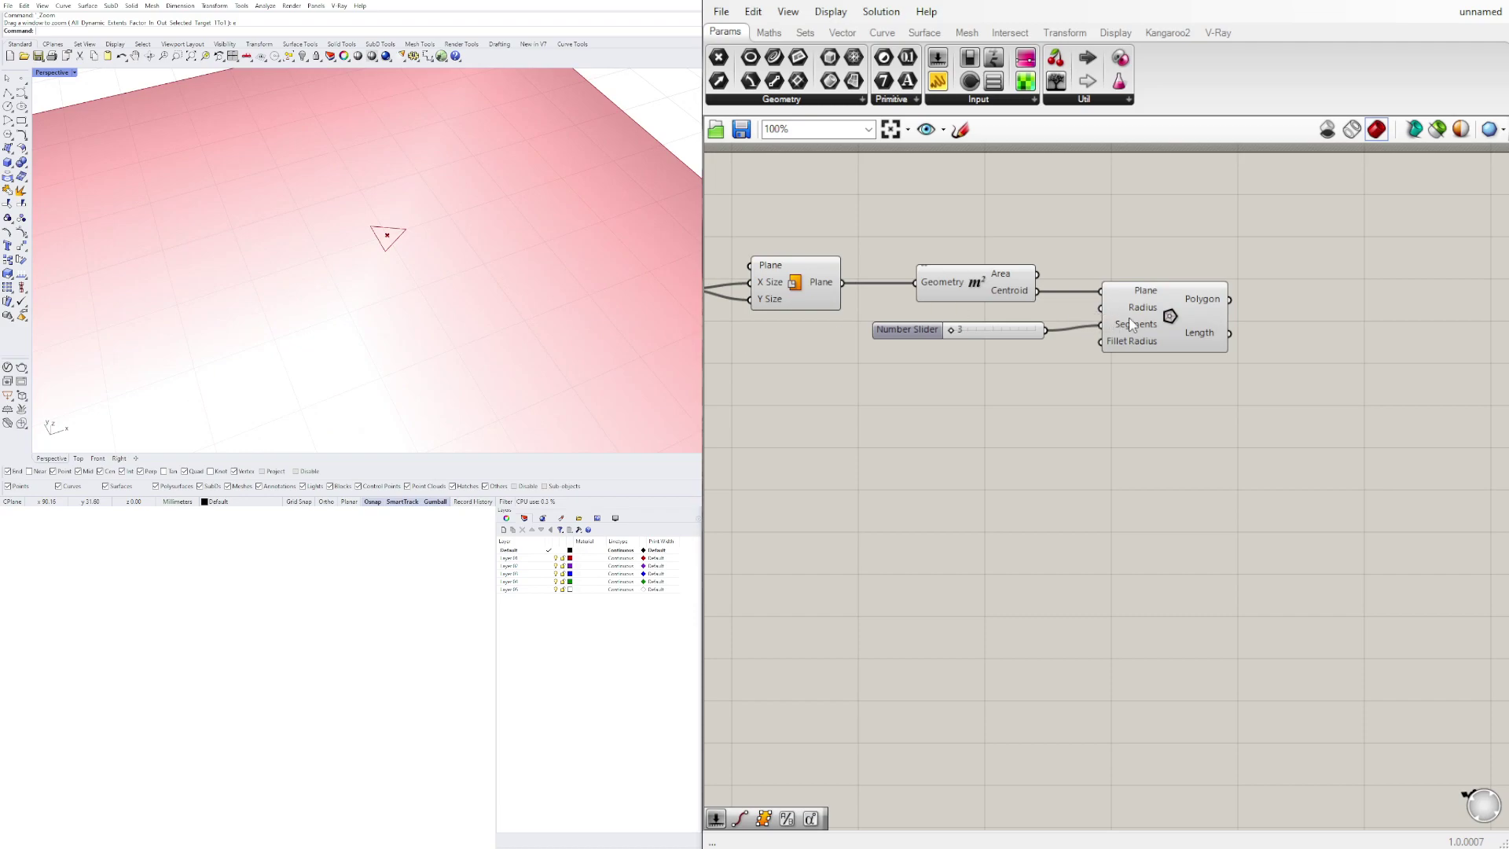
- Add an Explode component after Polygon and connect the Polygon output to its Curve input
left_click(1191, 319)
right_click_drag(1387, 340, 1143, 351)
left_click(1158, 330)
double_click(1160, 338)
type("expl")
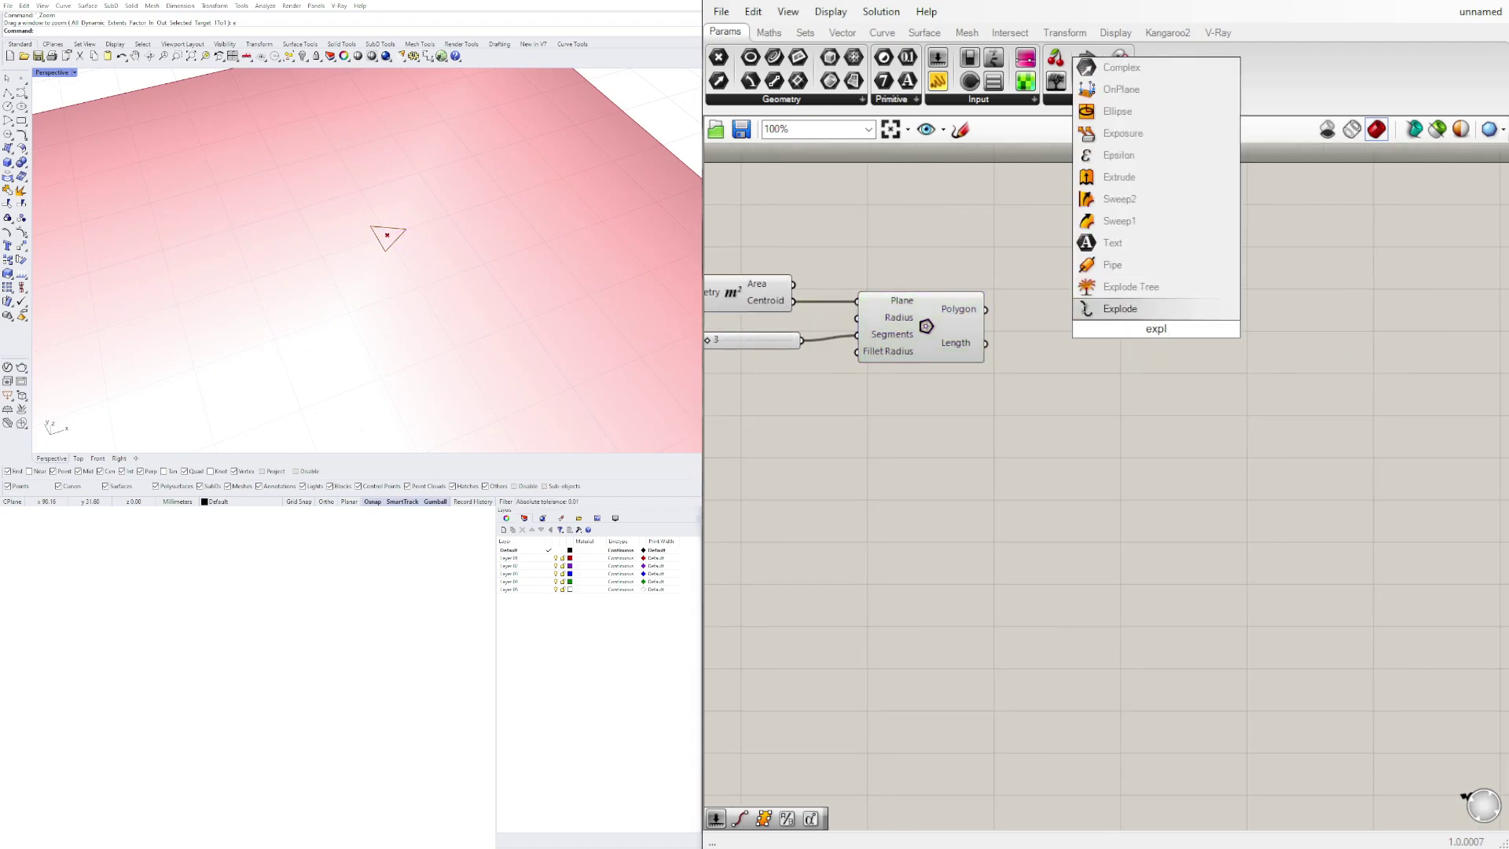
left_click(1117, 309)
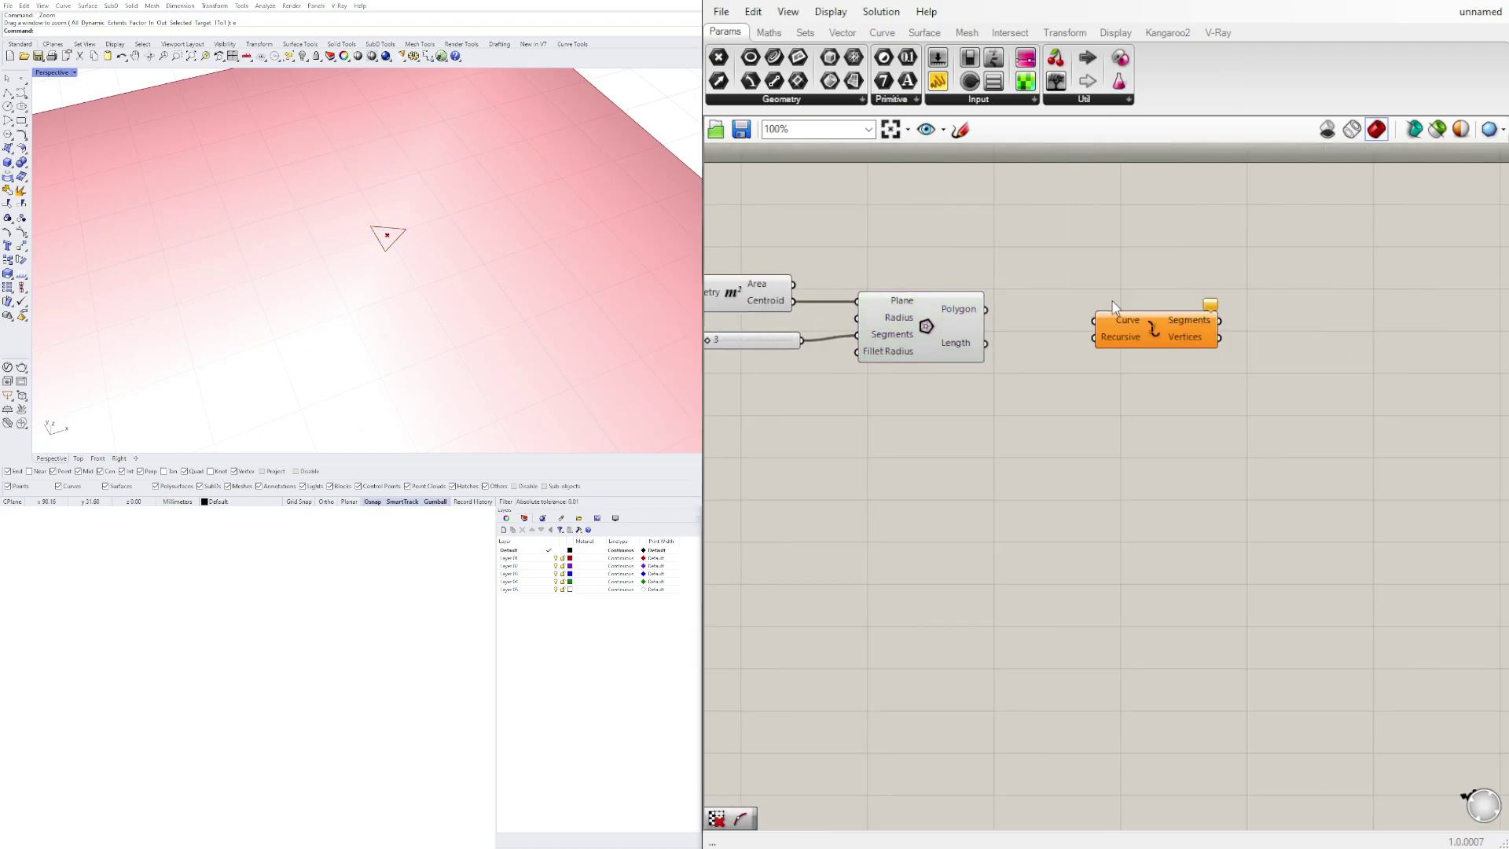
left_click_drag(986, 310, 1099, 311)
left_click(1103, 368)
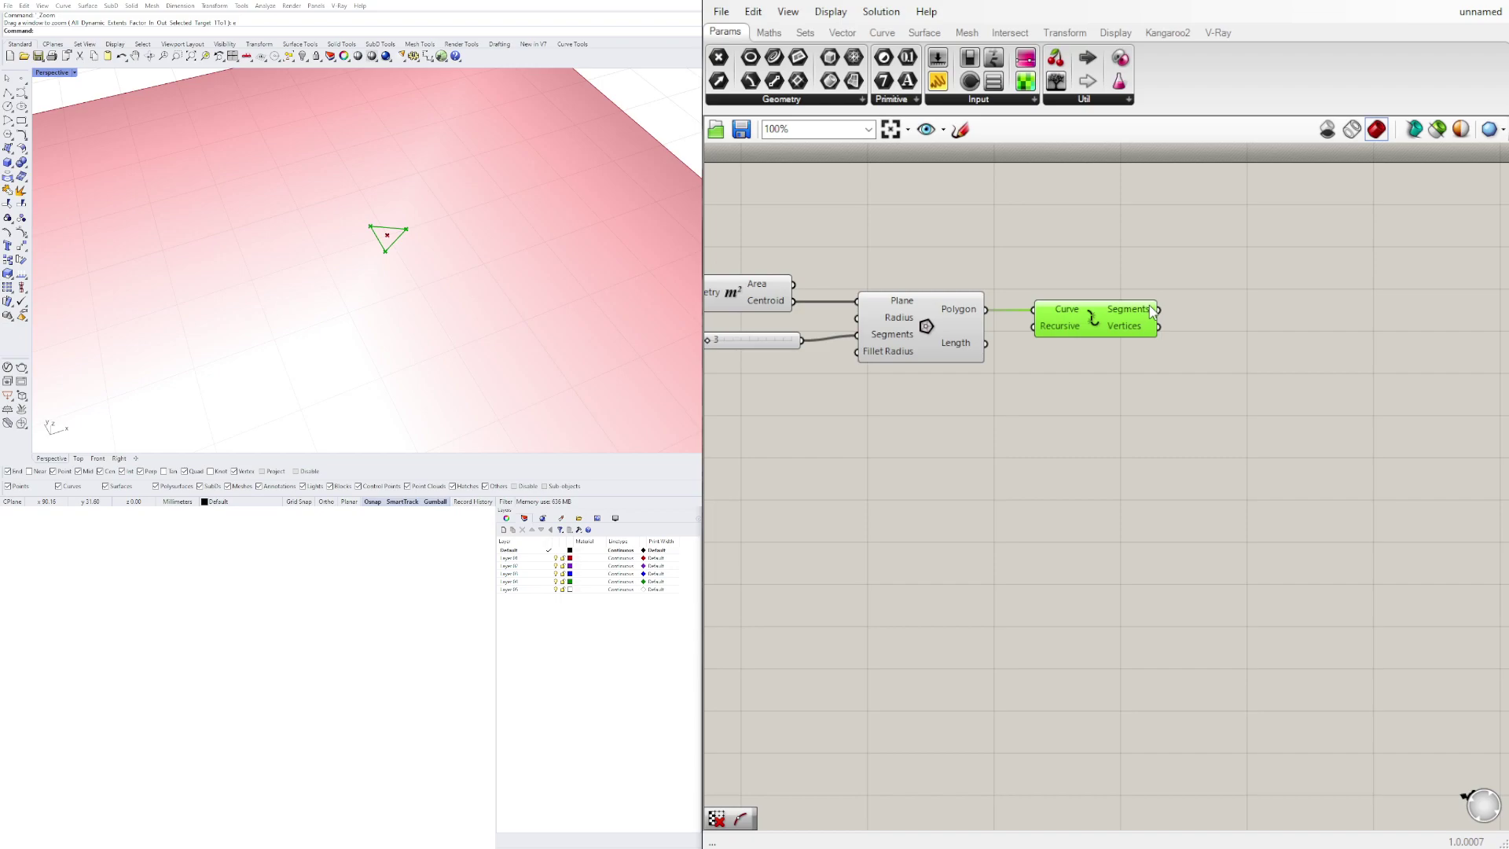
- Add a List Item component after Explode and connect the Segments output to its List input
double_click(1279, 322)
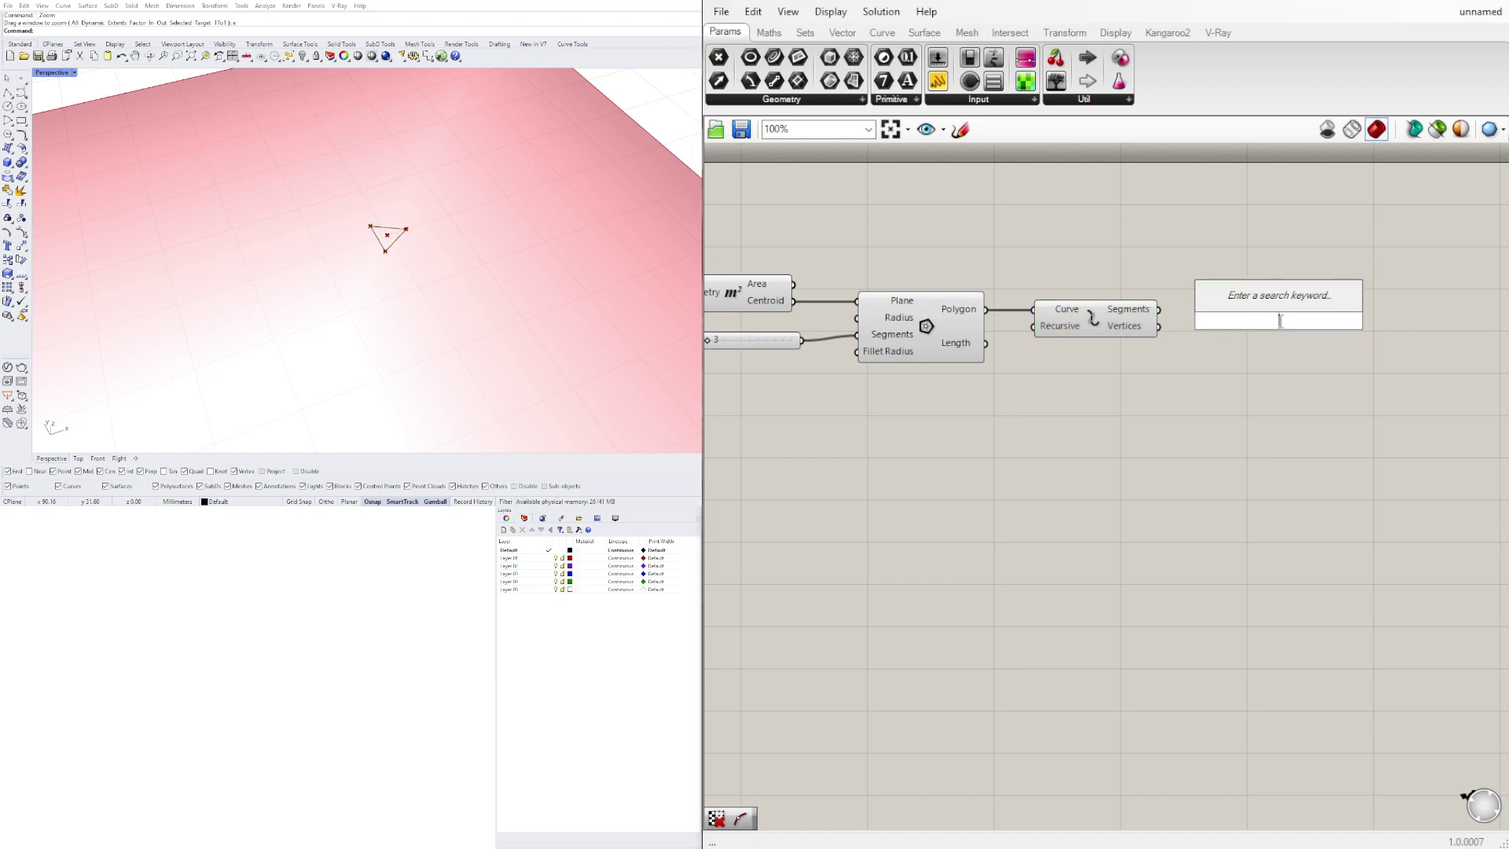
type("list")
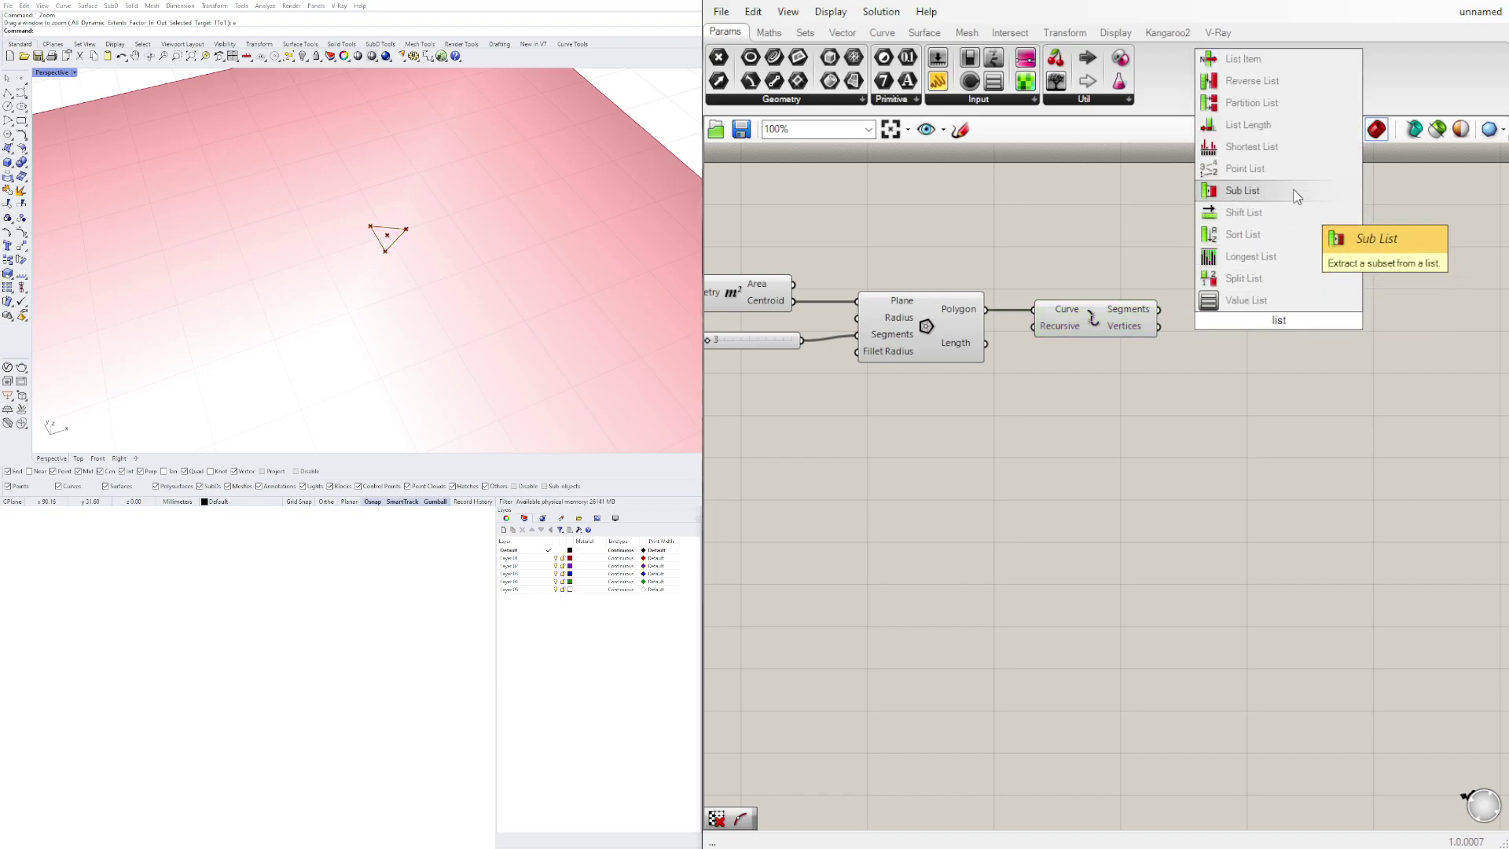
left_click(1243, 59)
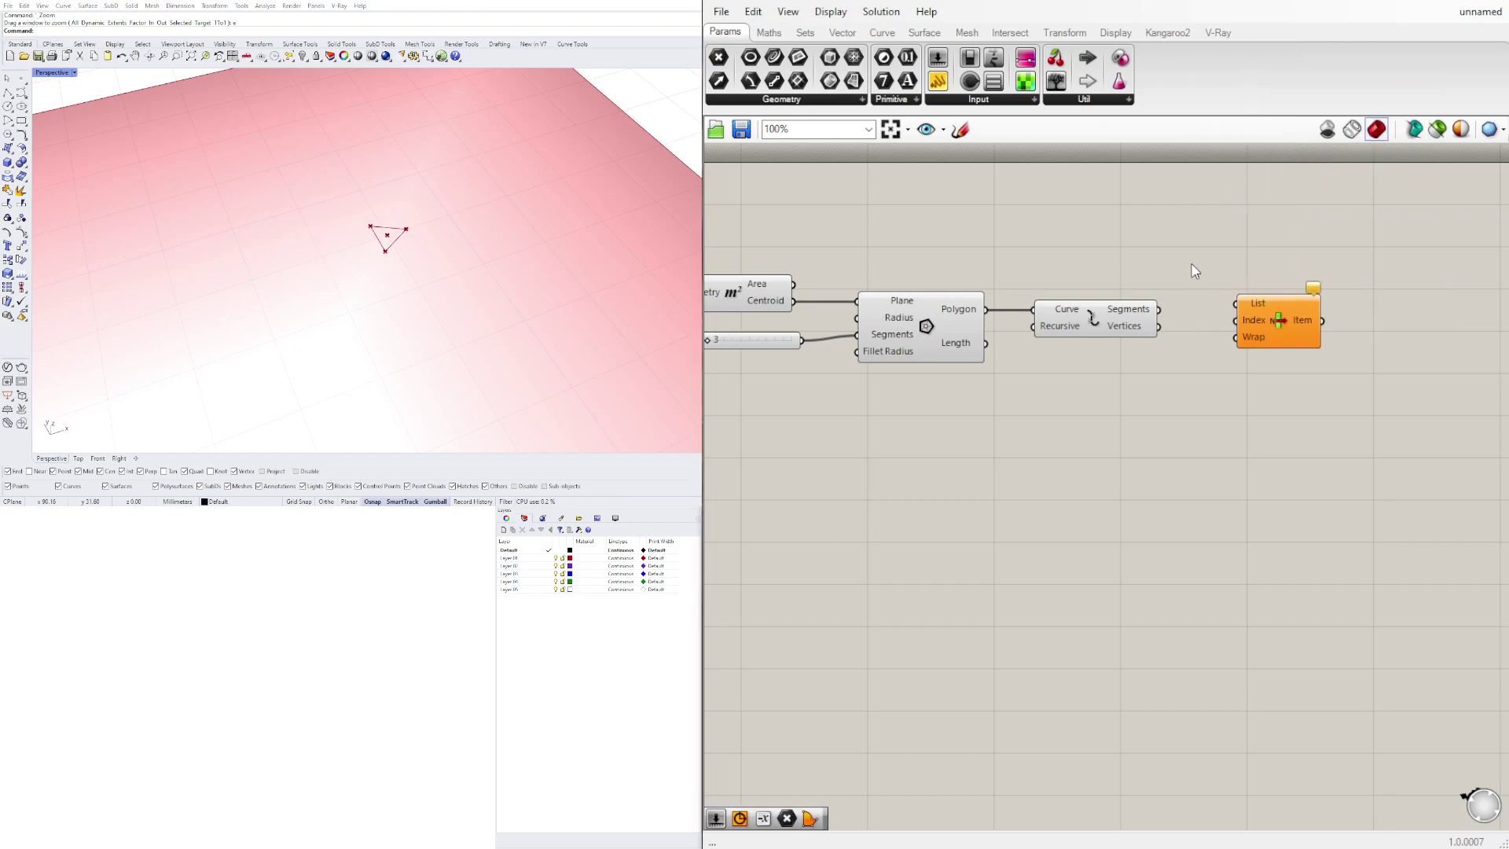
left_click(1139, 313)
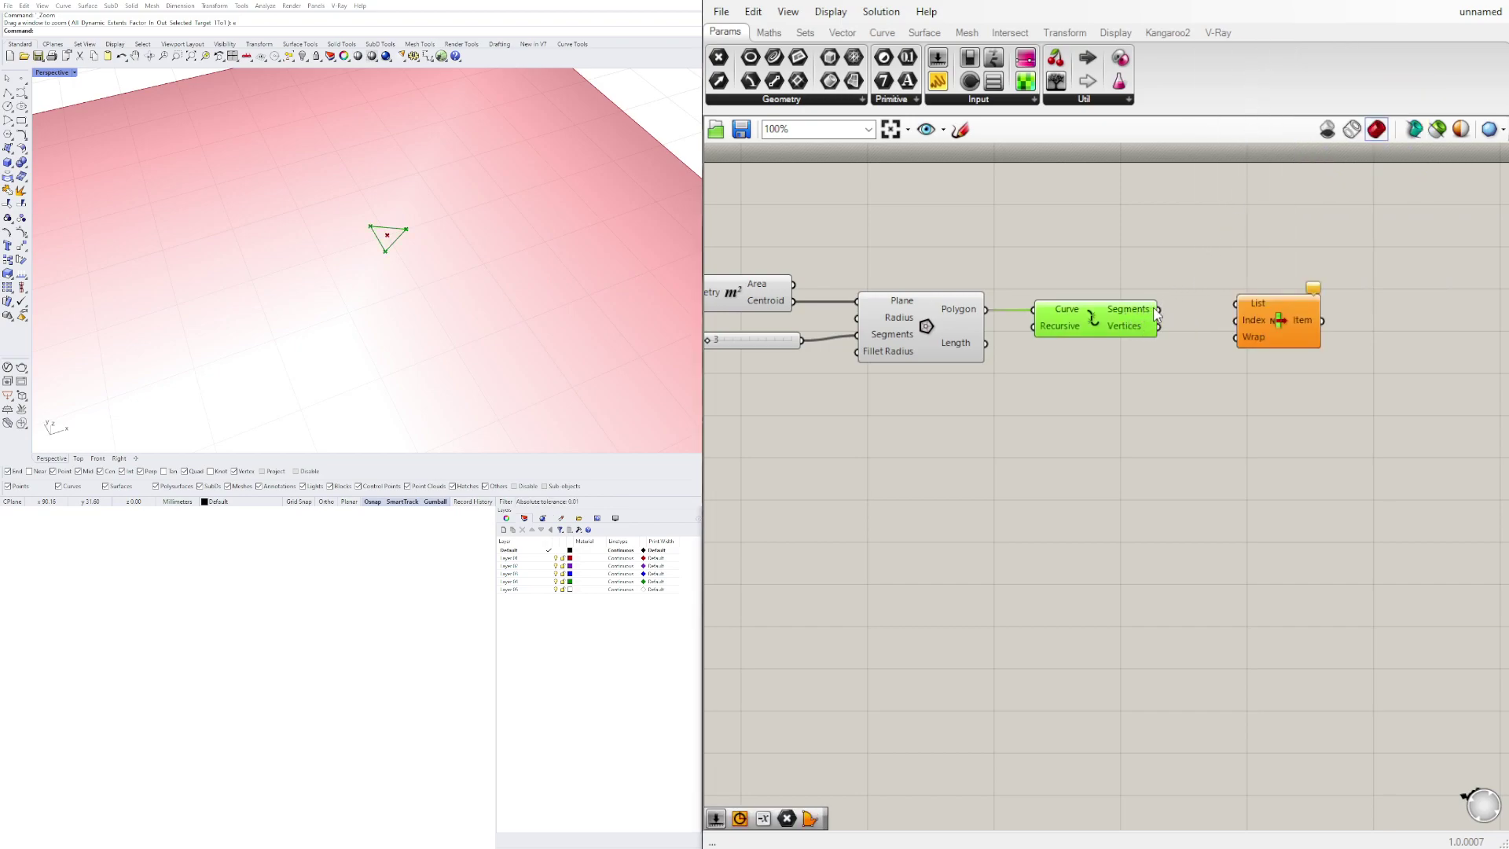
left_click_drag(1158, 309, 1273, 354)
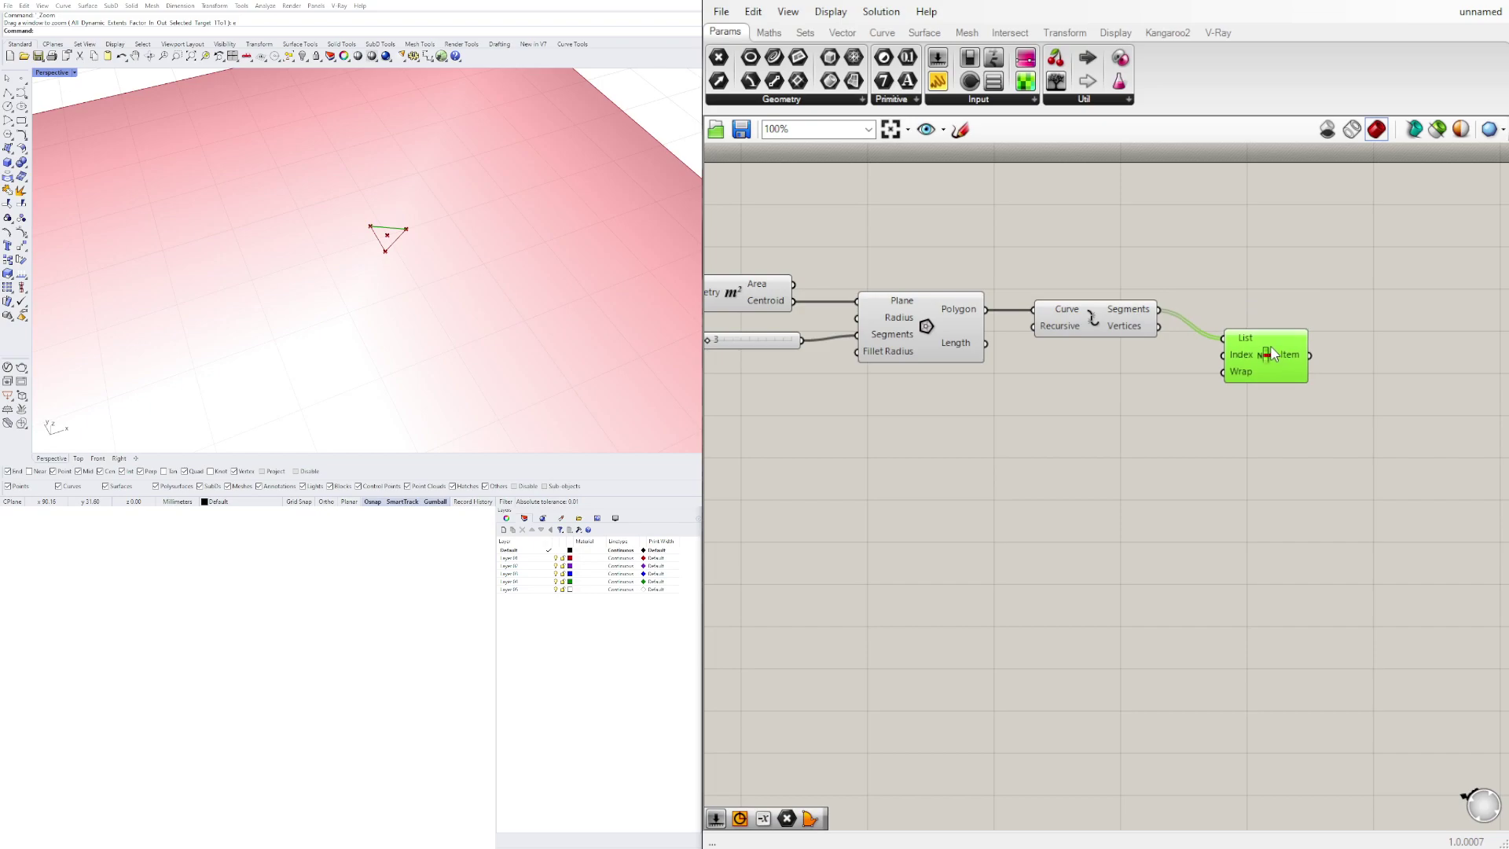
- Turn off the viewport preview of the Polygon and Explode components
left_click_drag(1162, 394, 965, 279)
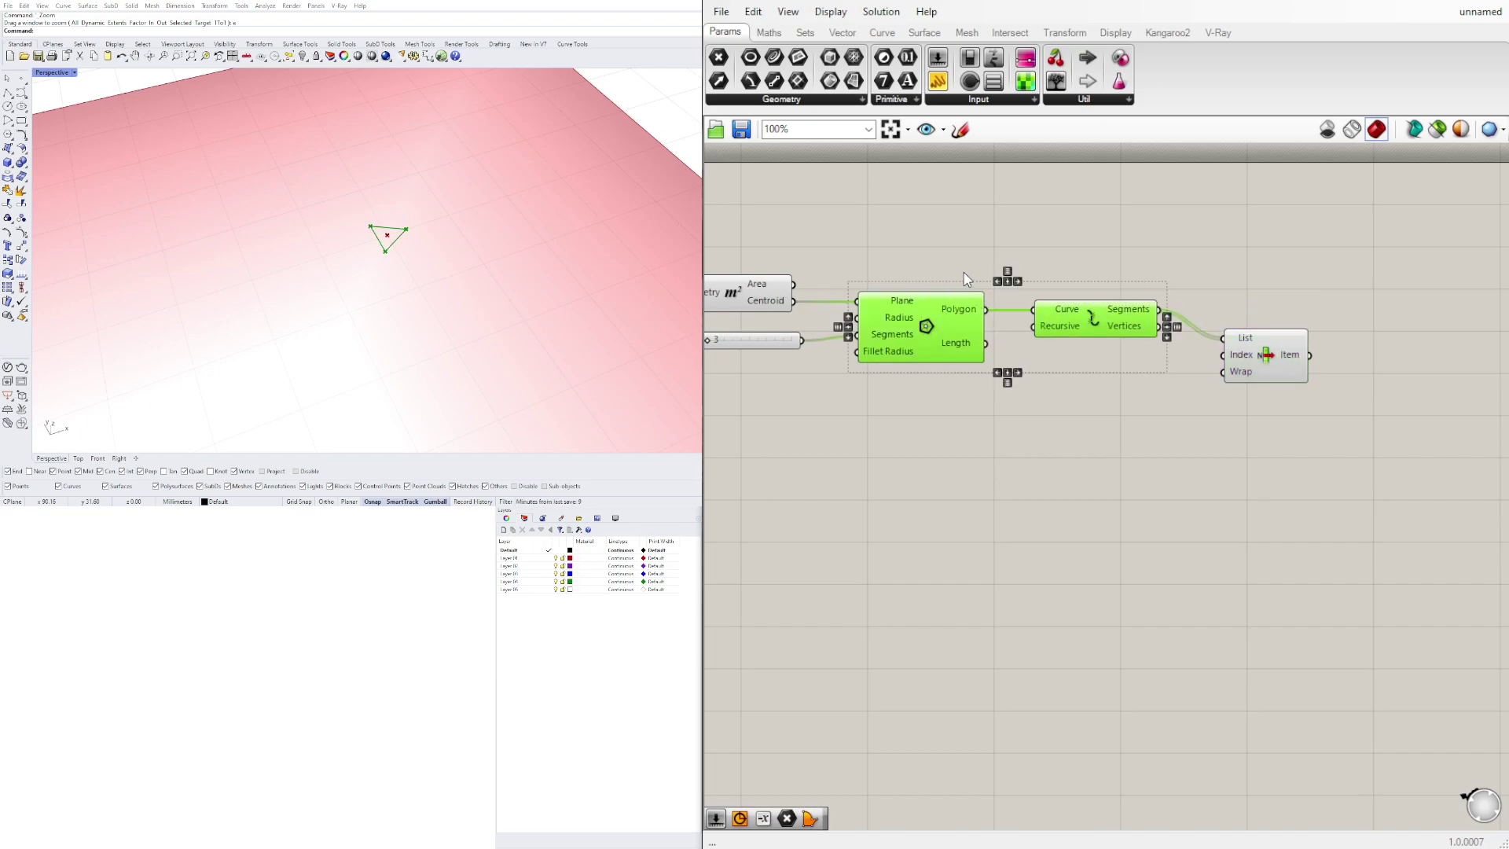
middle_click(1110, 331)
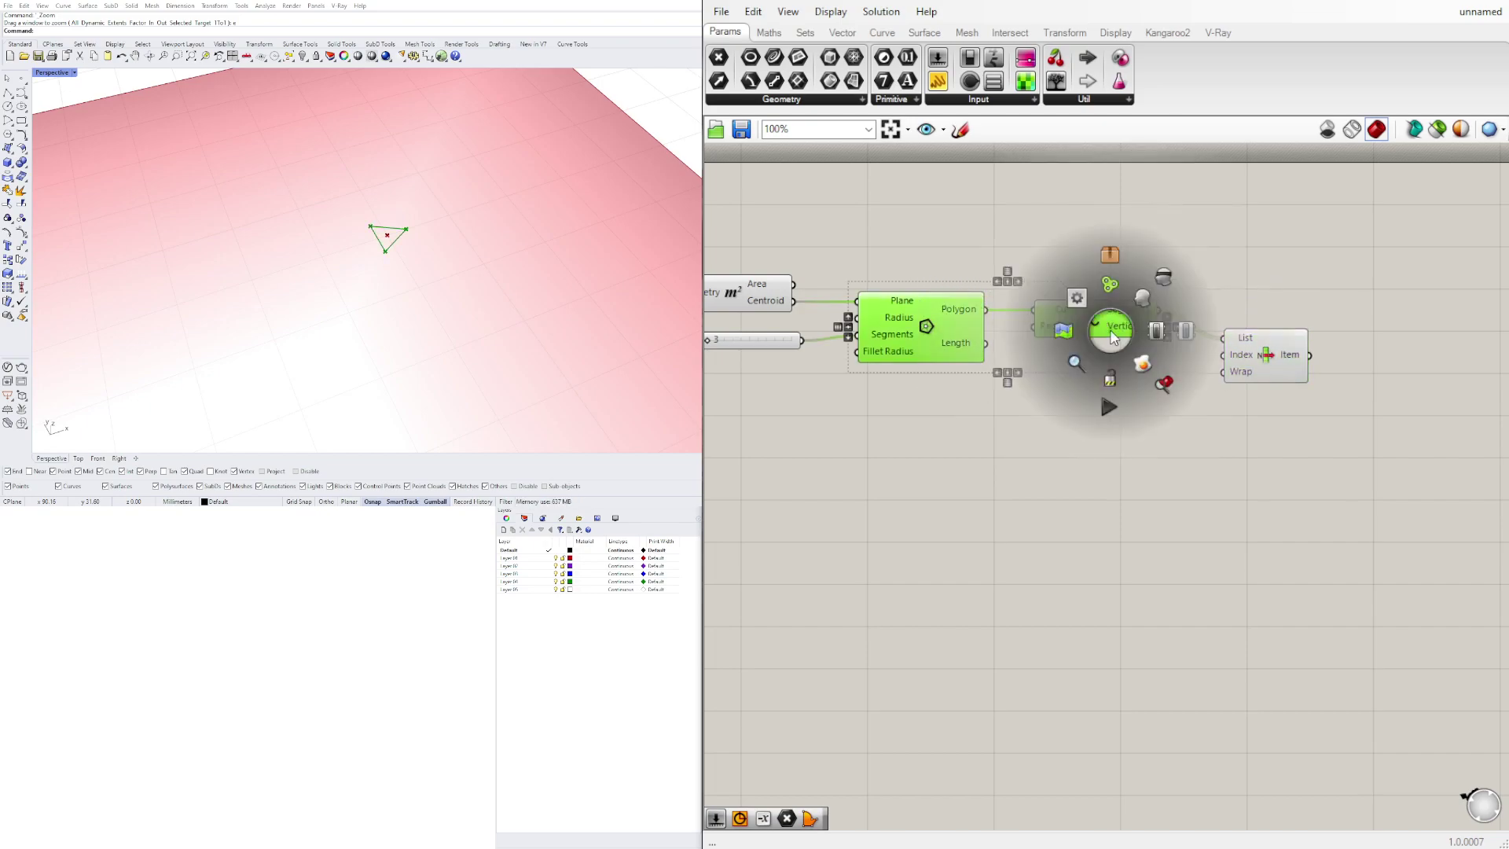
left_click(1160, 279)
left_click(1251, 242)
left_click(1262, 353)
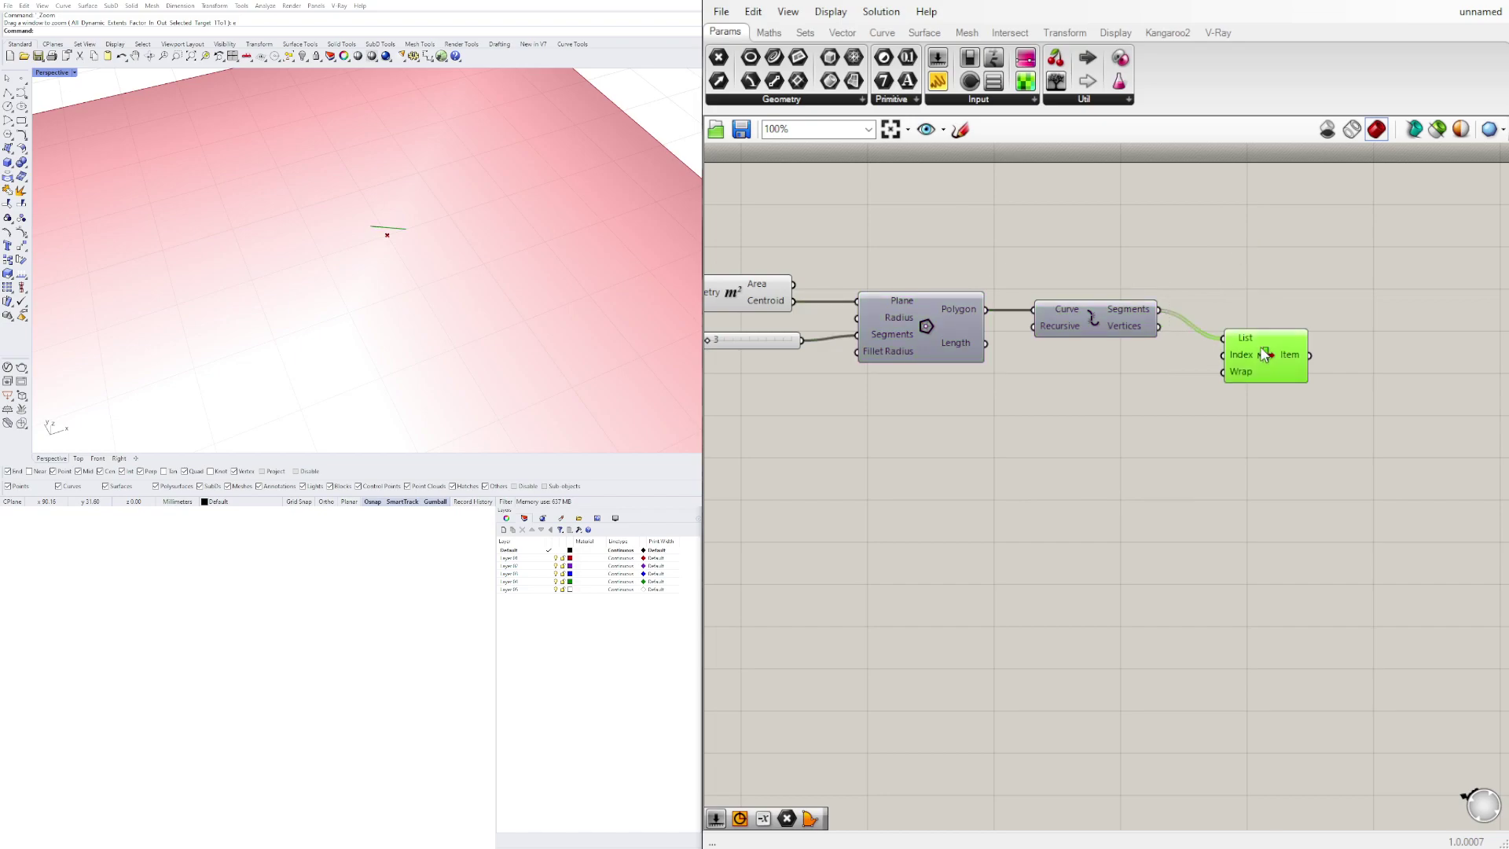
scroll(1245, 328, "up", 6)
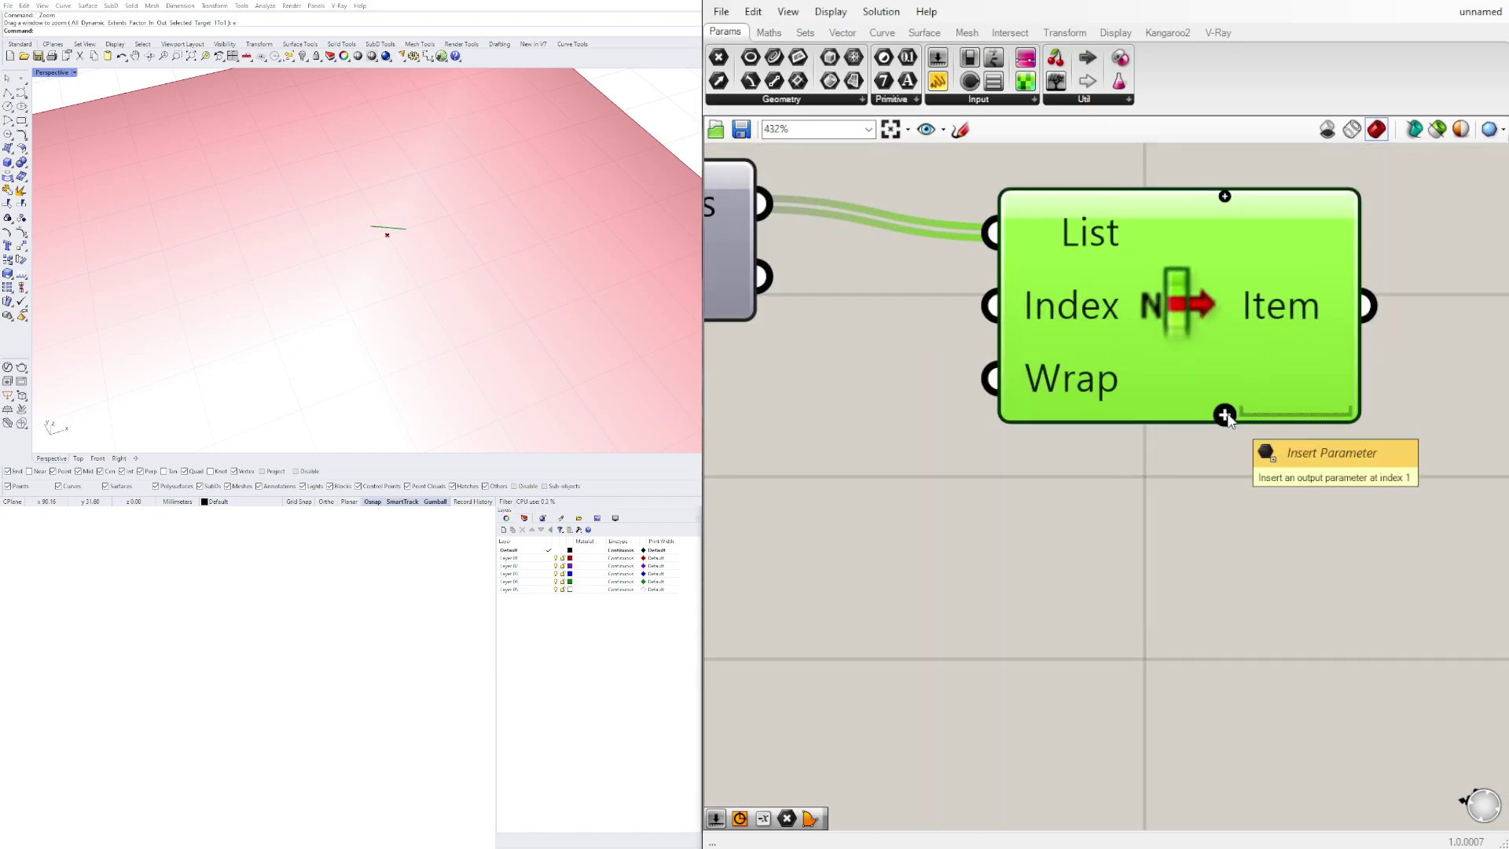
scroll(1166, 382, "down", 3)
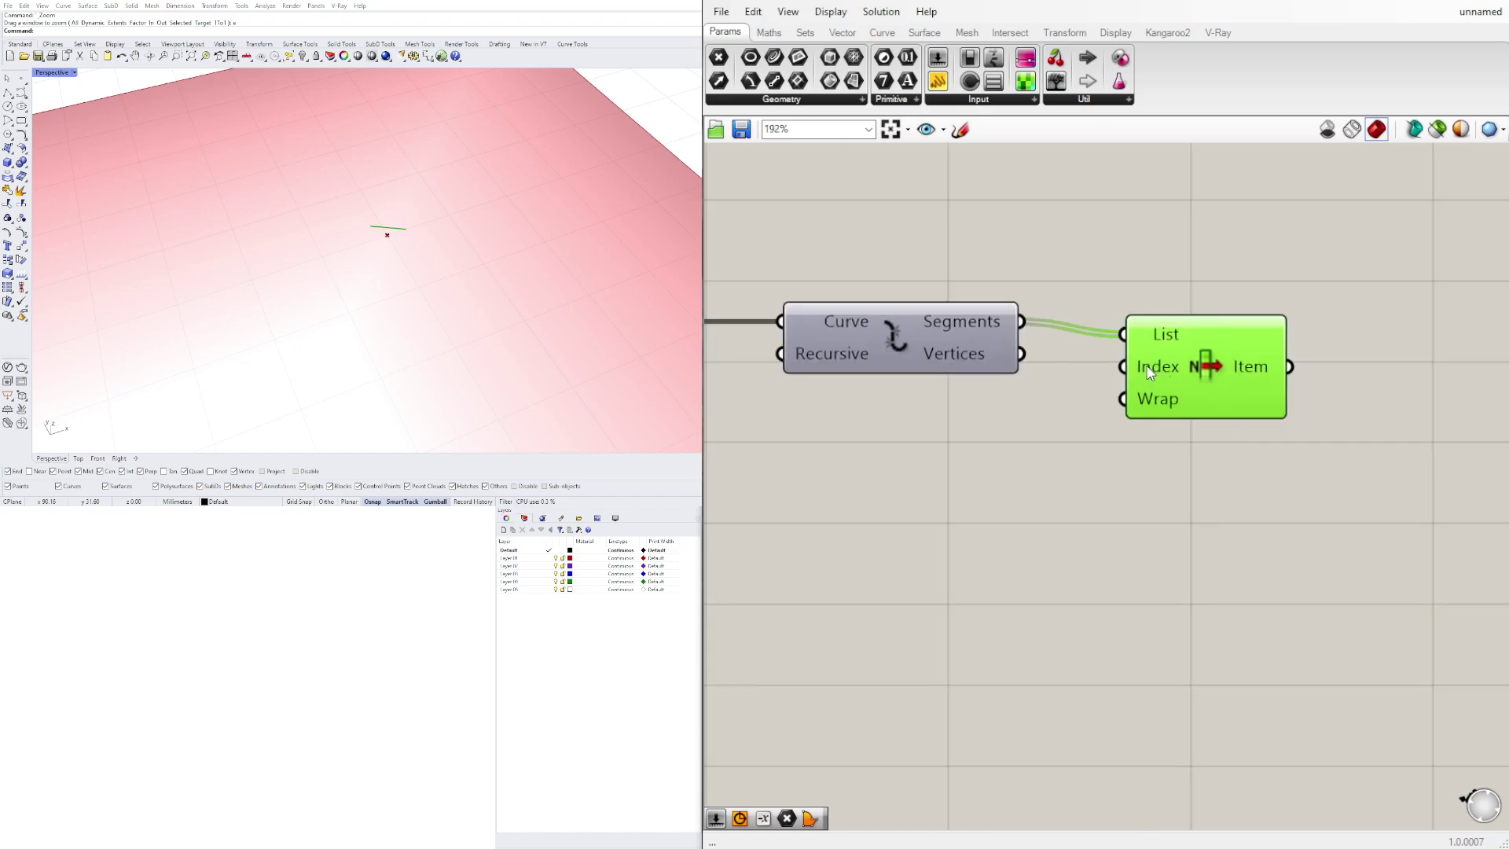
right_click(1161, 373)
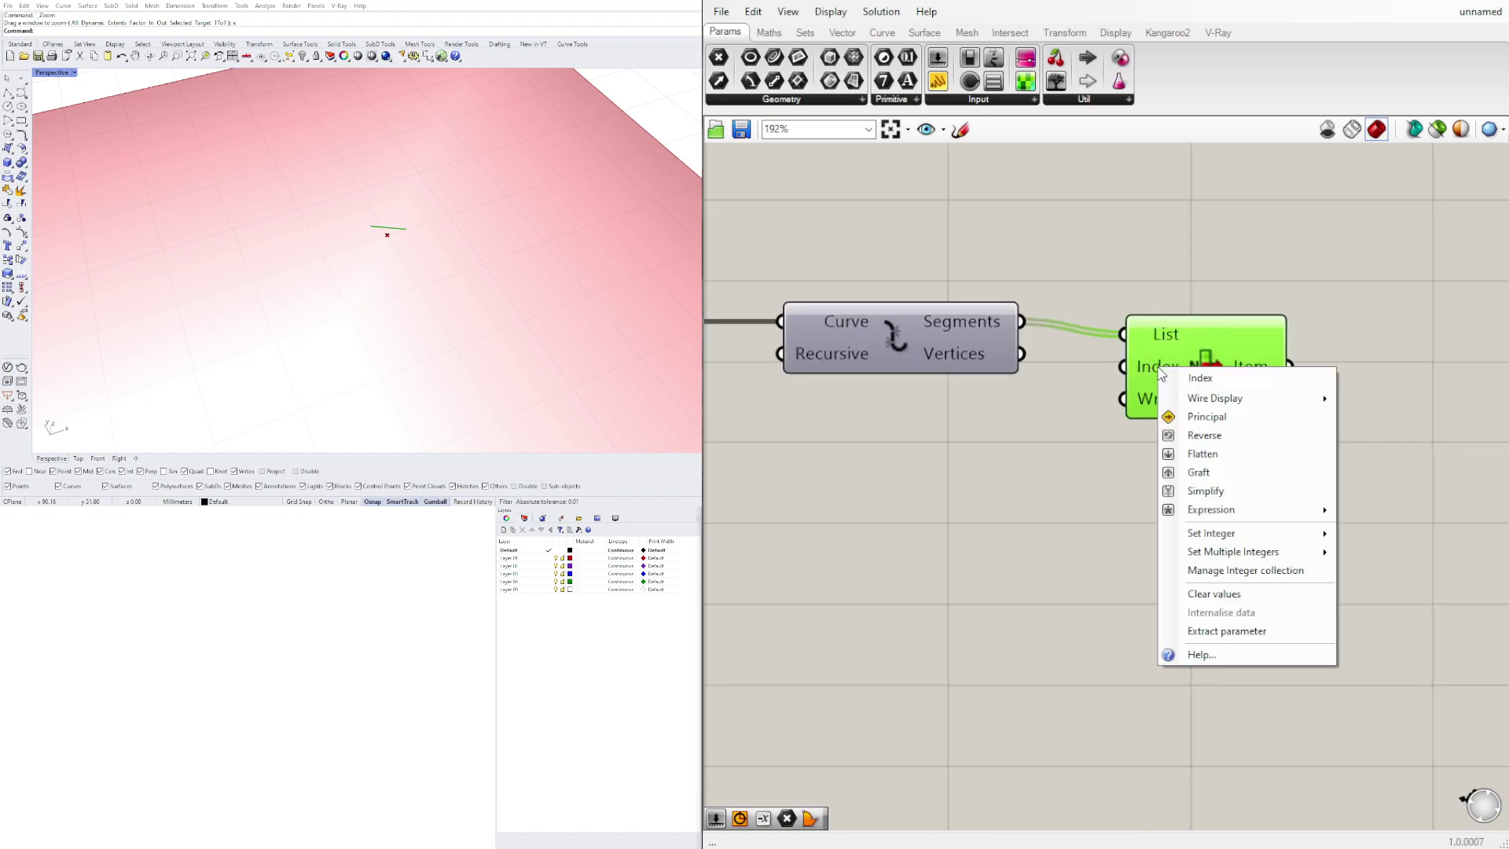
mouse_move(1287, 555)
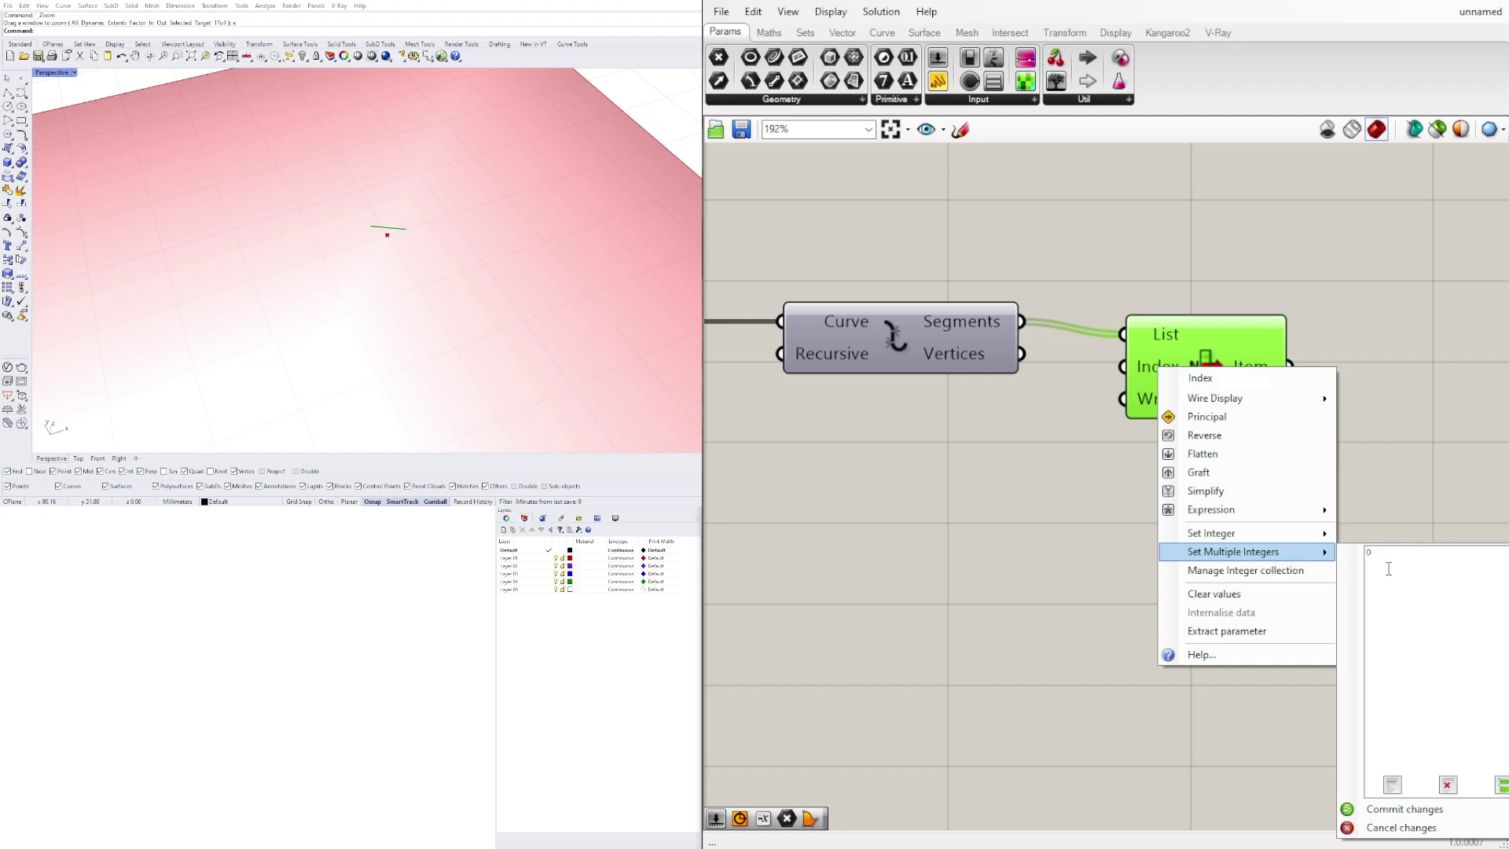
left_click(1394, 460)
- Insert two extra outputs, +1 and +2, on the List Item component
scroll(1249, 397, "up", 5)
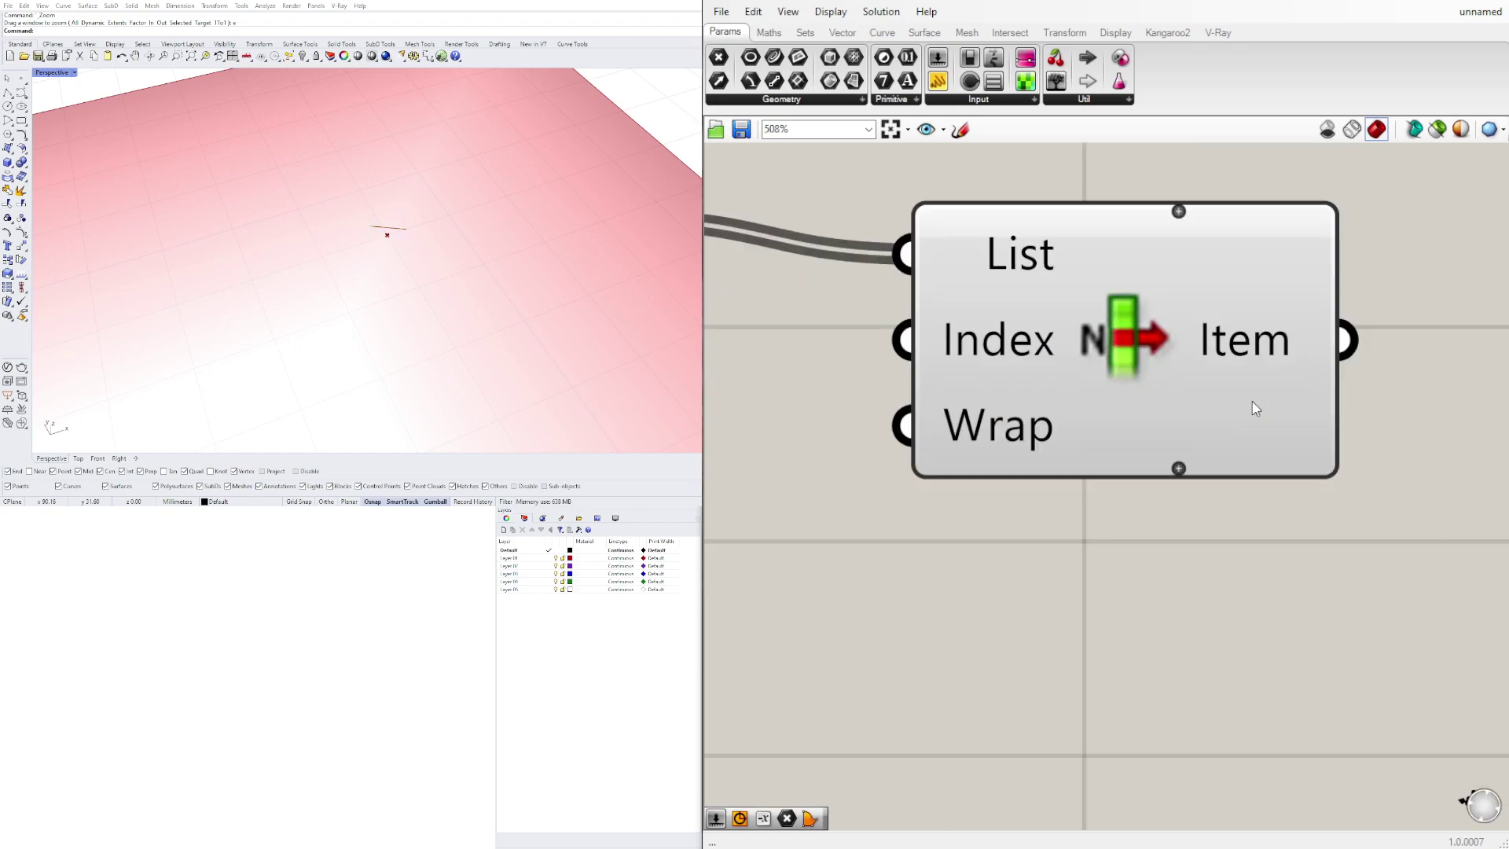
left_click(1178, 469)
left_click(1178, 469)
scroll(1223, 492, "down", 4)
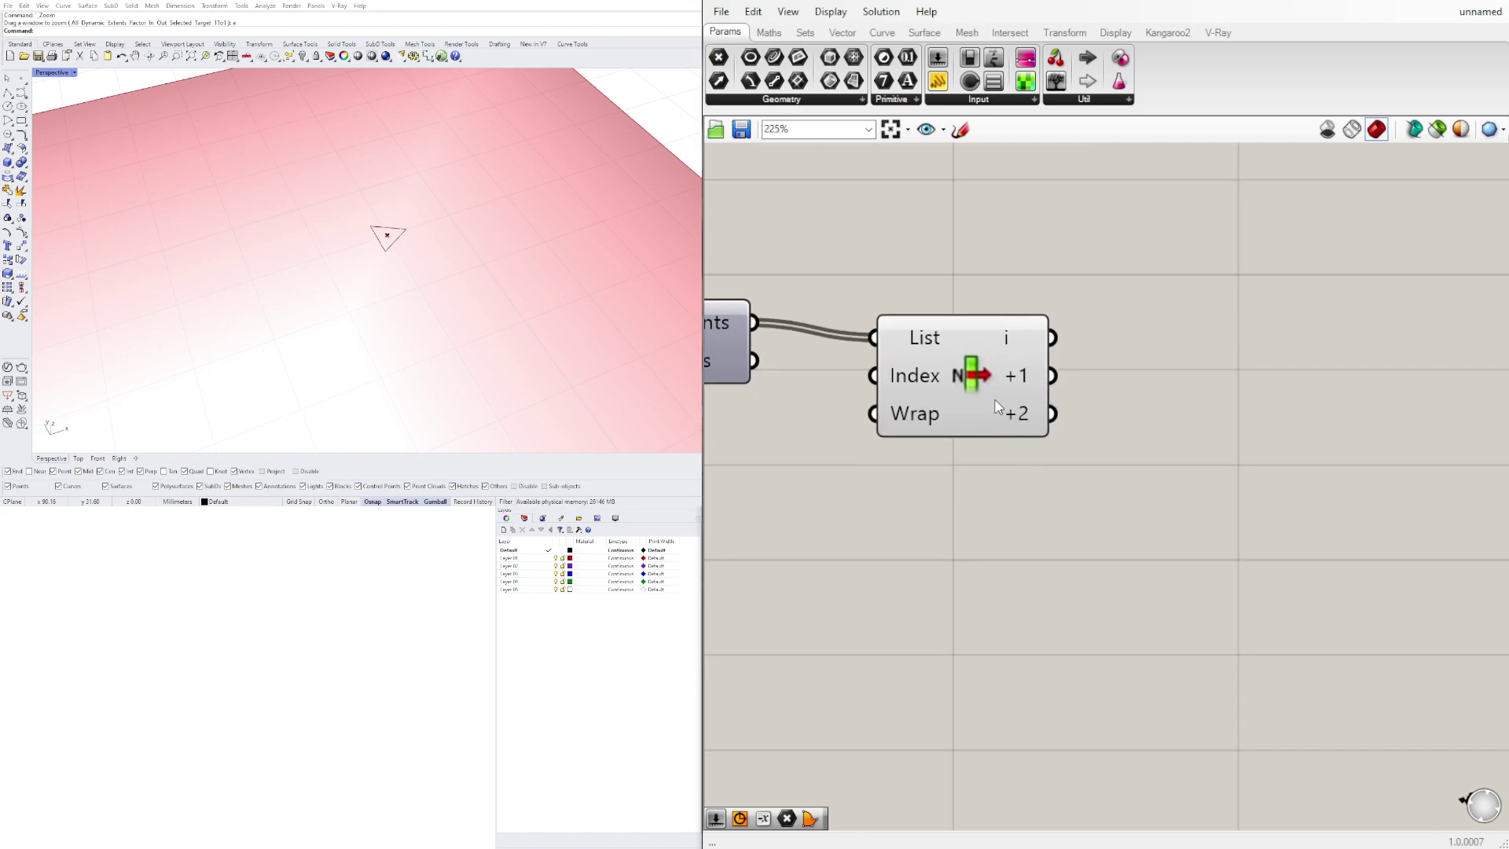
left_click(998, 406)
scroll(998, 406, "up", 6)
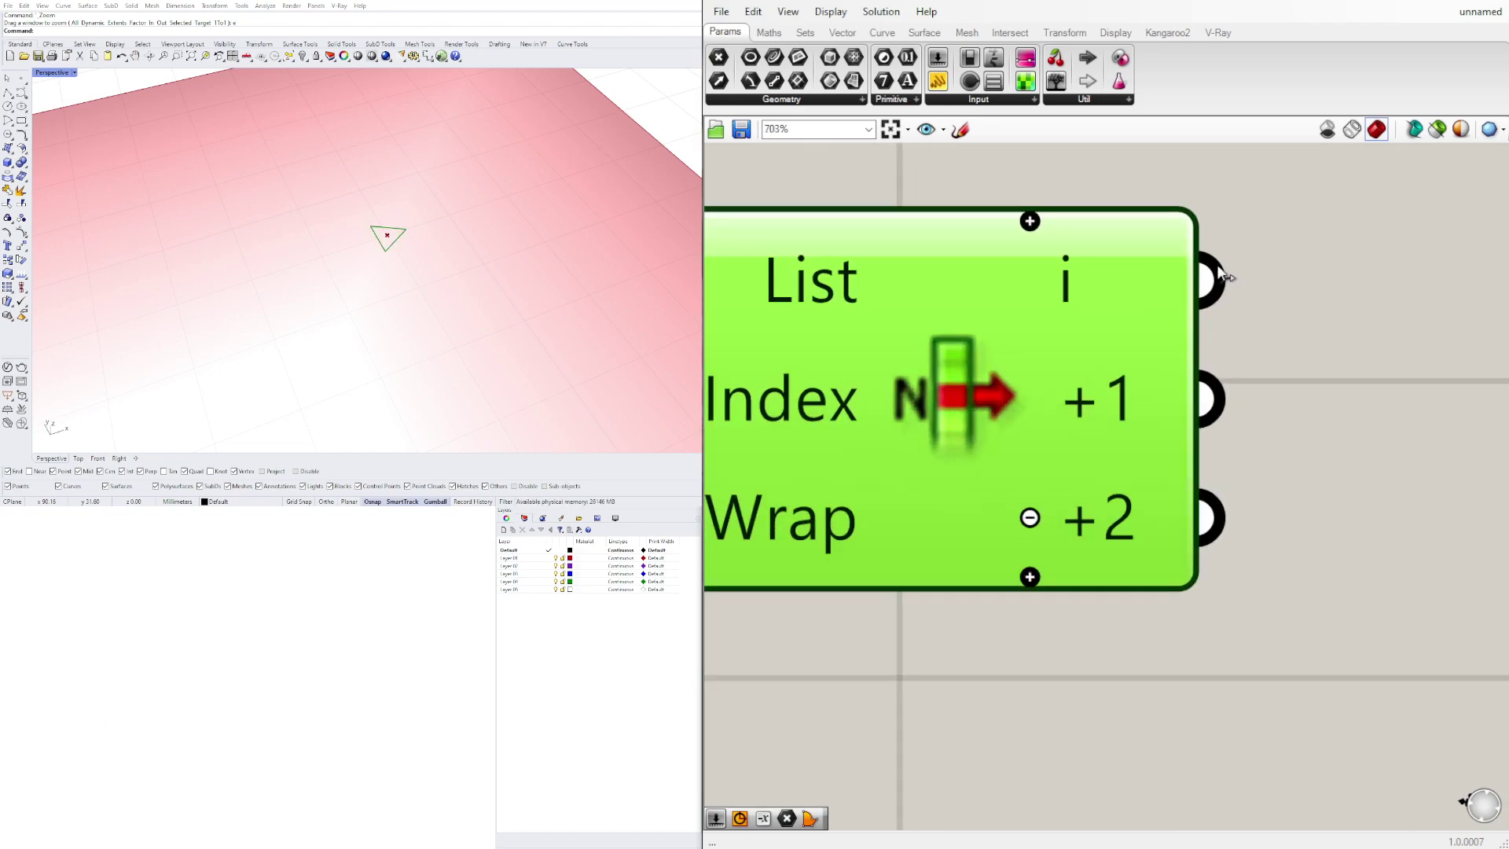
scroll(1375, 408, "down", 5)
left_click(1138, 418)
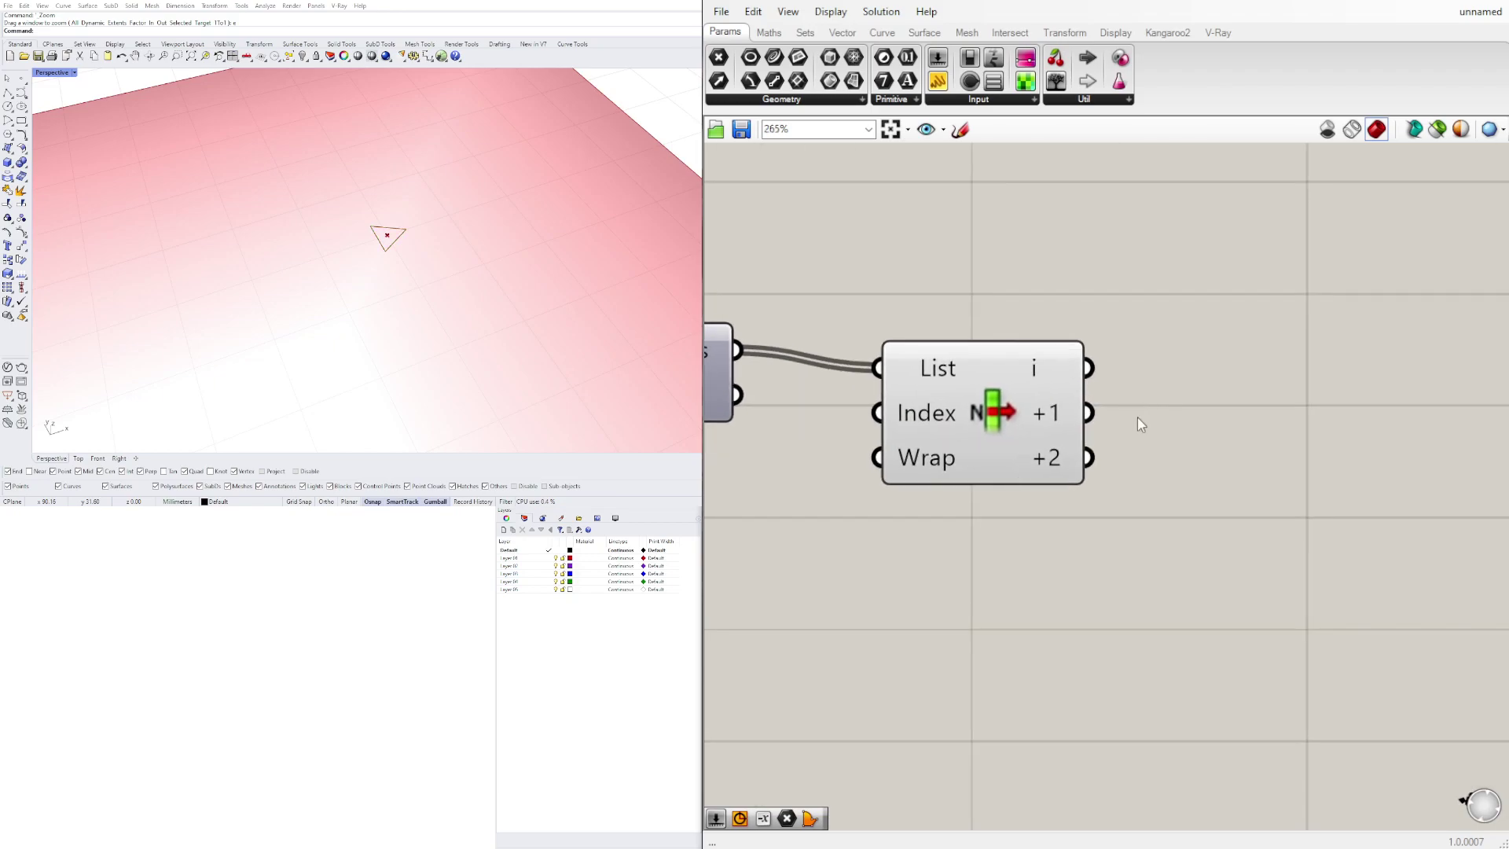
- Align the List Item component with Explode so the wire between Segments and List runs straight
left_click(1030, 409)
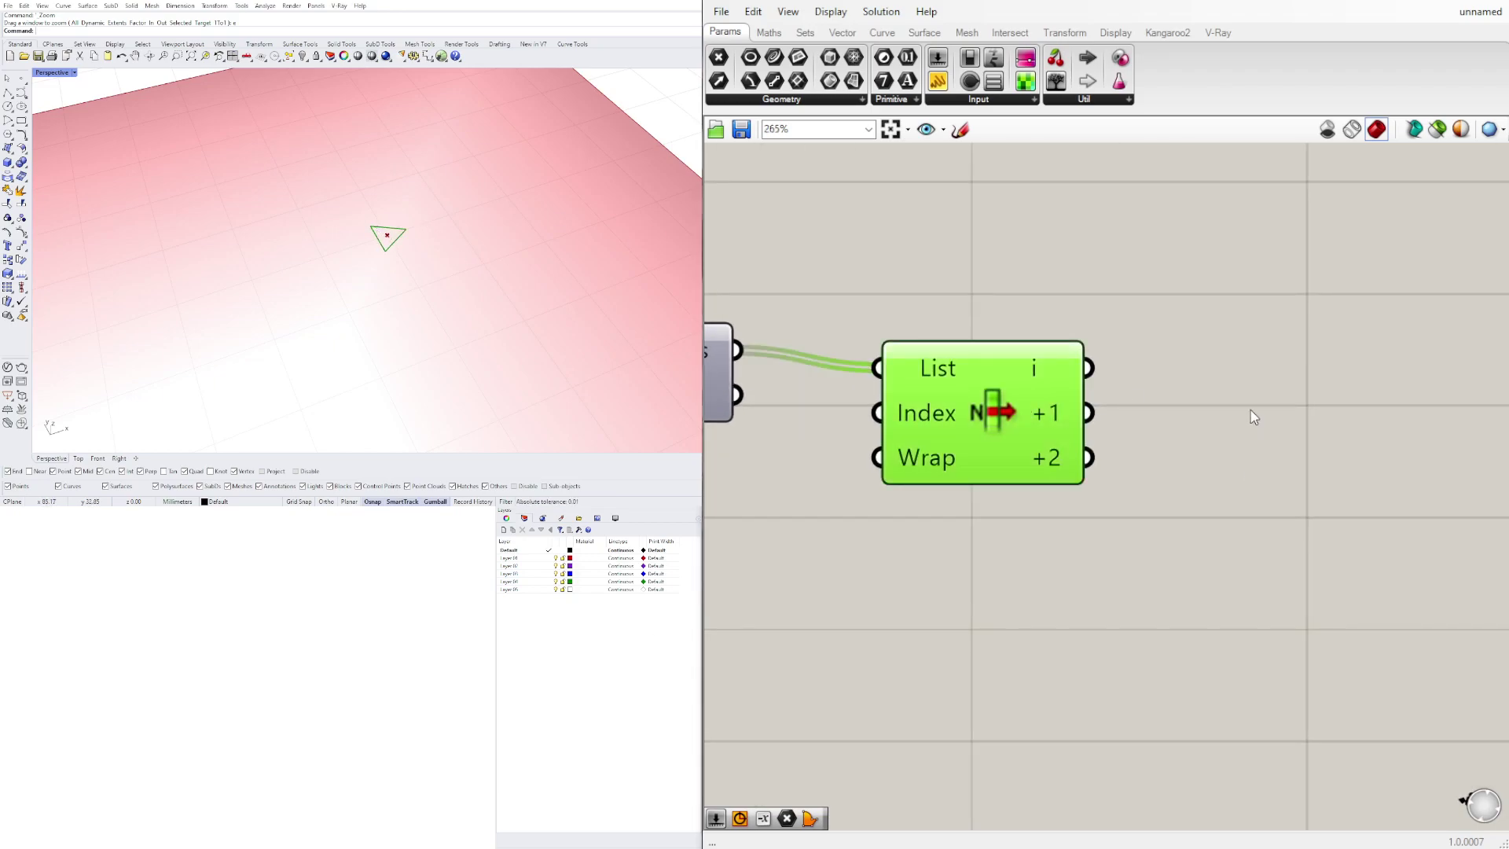
left_click_drag(1046, 382, 1043, 364)
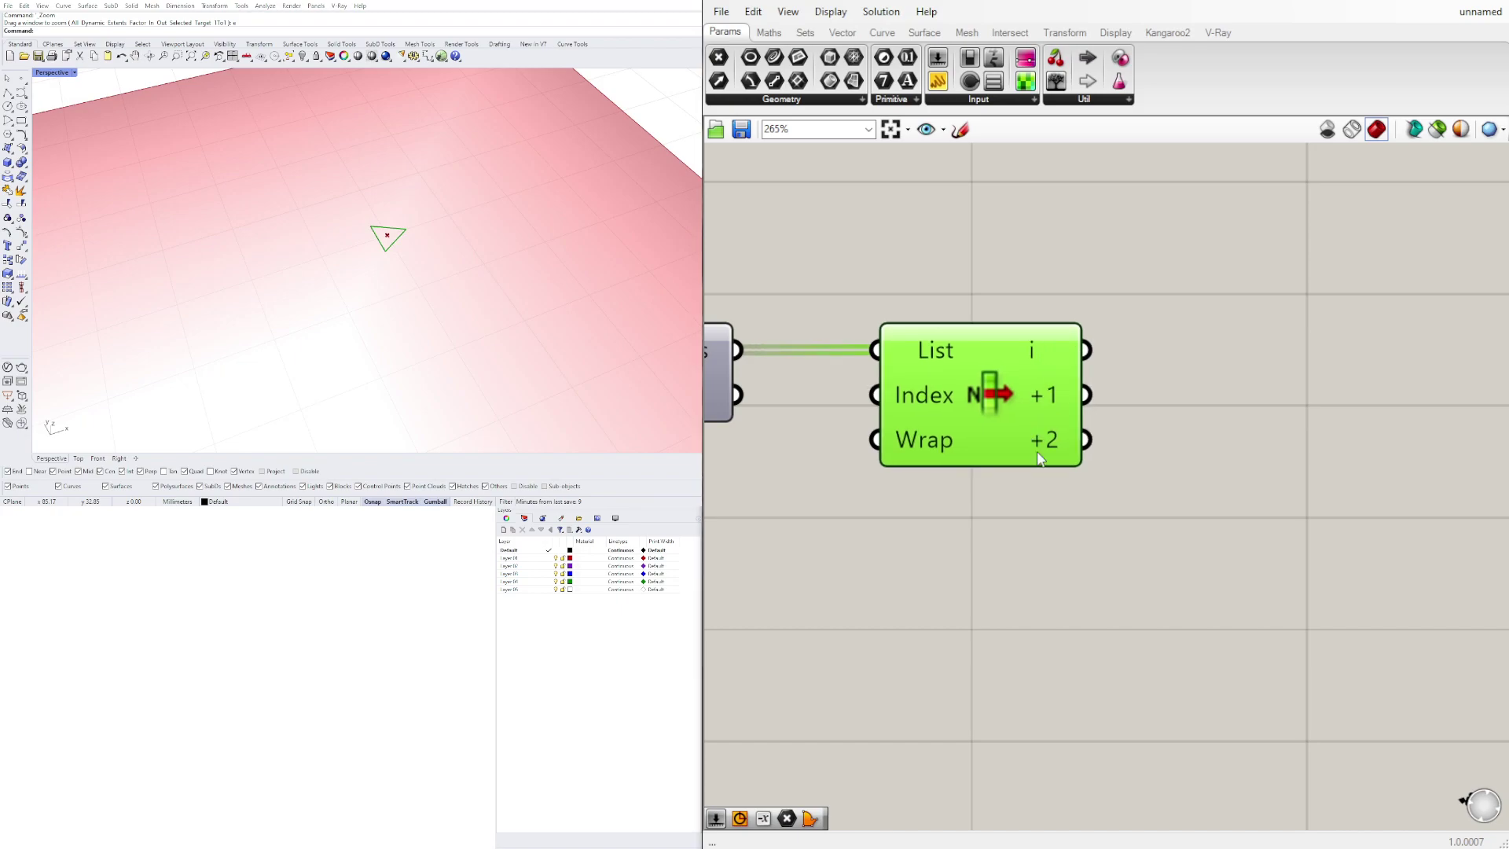
left_click(1020, 550)
- Move the Area, segments slider, Polygon, Explode and List Item components together slightly below the Plane Surface component's level
scroll(1020, 550, "down", 3)
right_click_drag(965, 531, 1229, 468)
scroll(1132, 440, "down", 3)
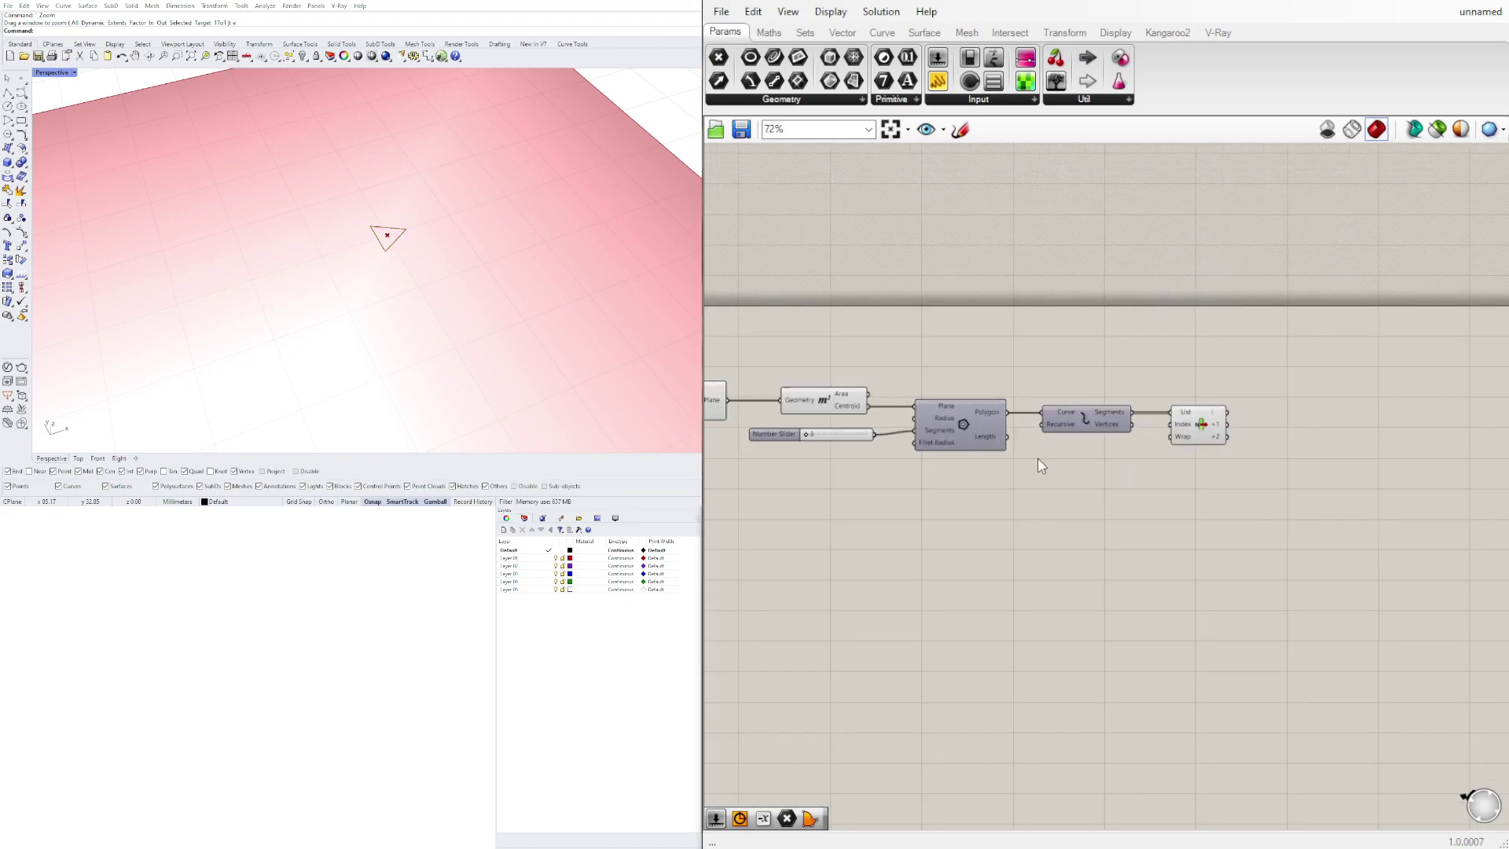
left_click_drag(1343, 553, 848, 370)
scroll(865, 445, "down", 1)
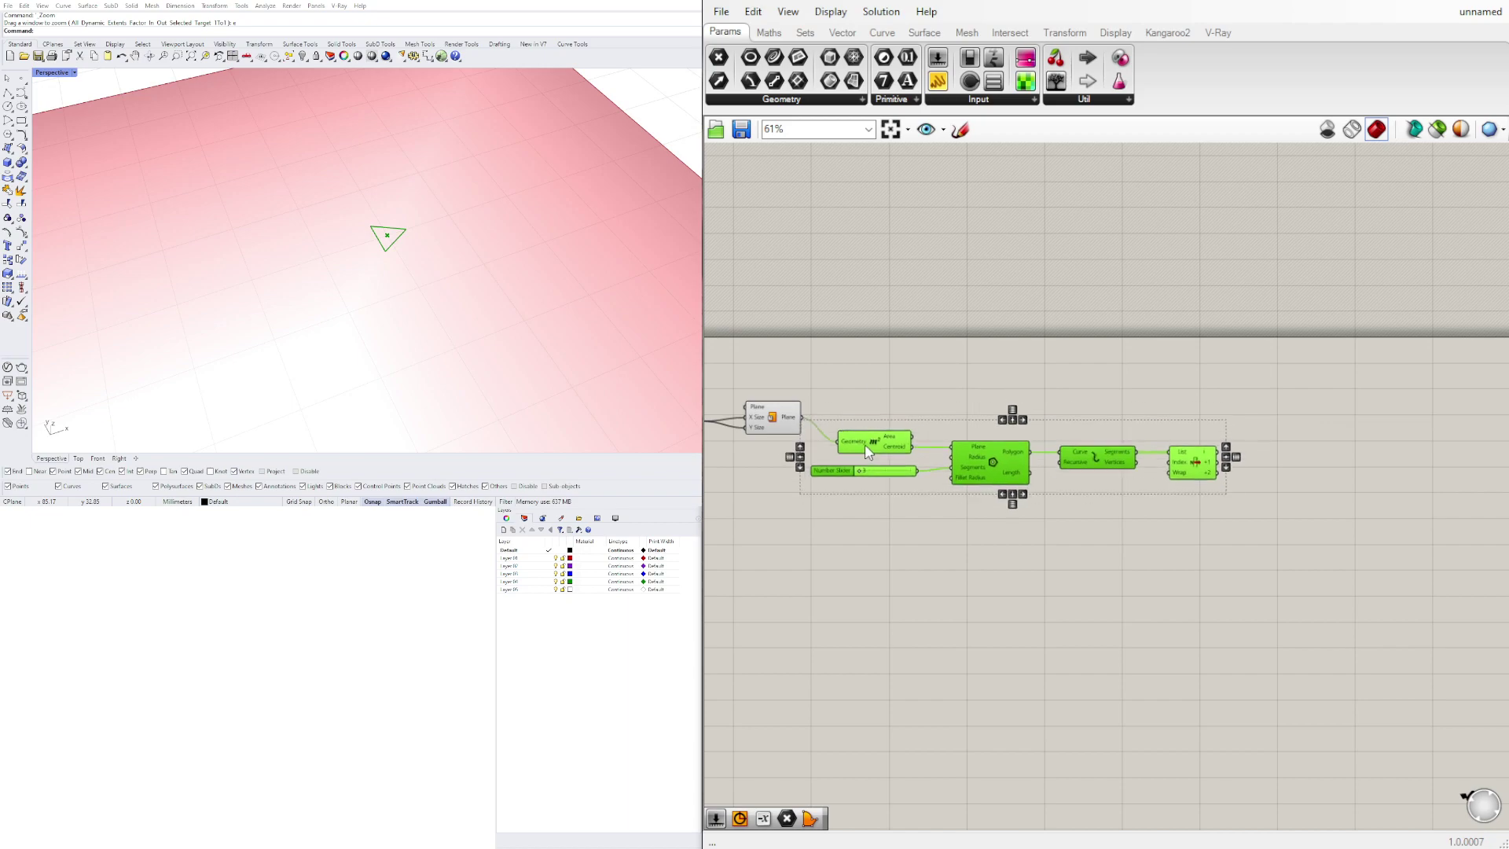
left_click_drag(864, 445, 857, 458)
- Add a Contour component with a Shape input and place it above and beyond the List Item component
double_click(960, 404)
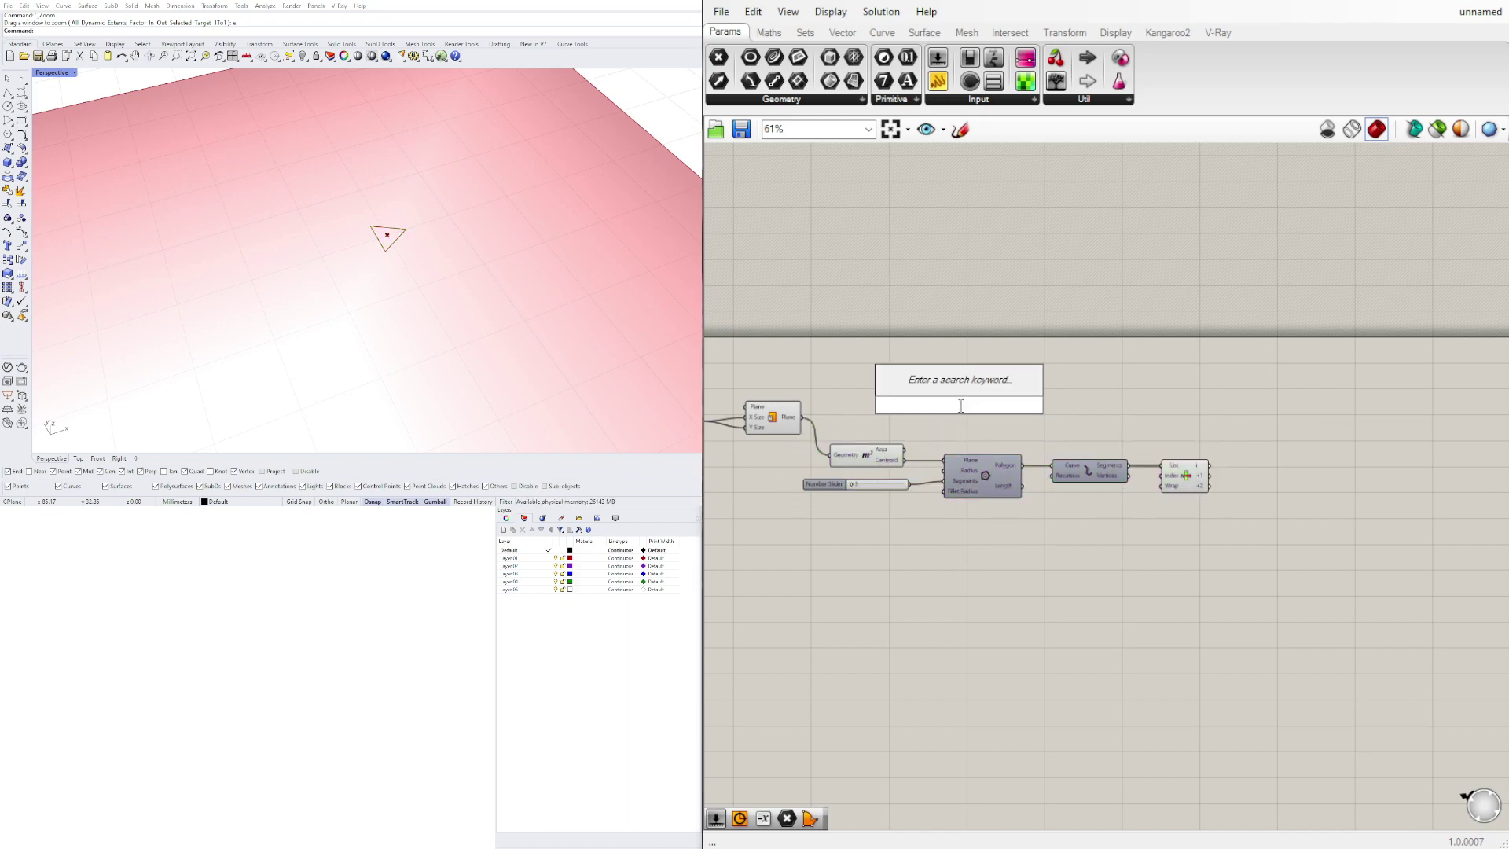
type("contour")
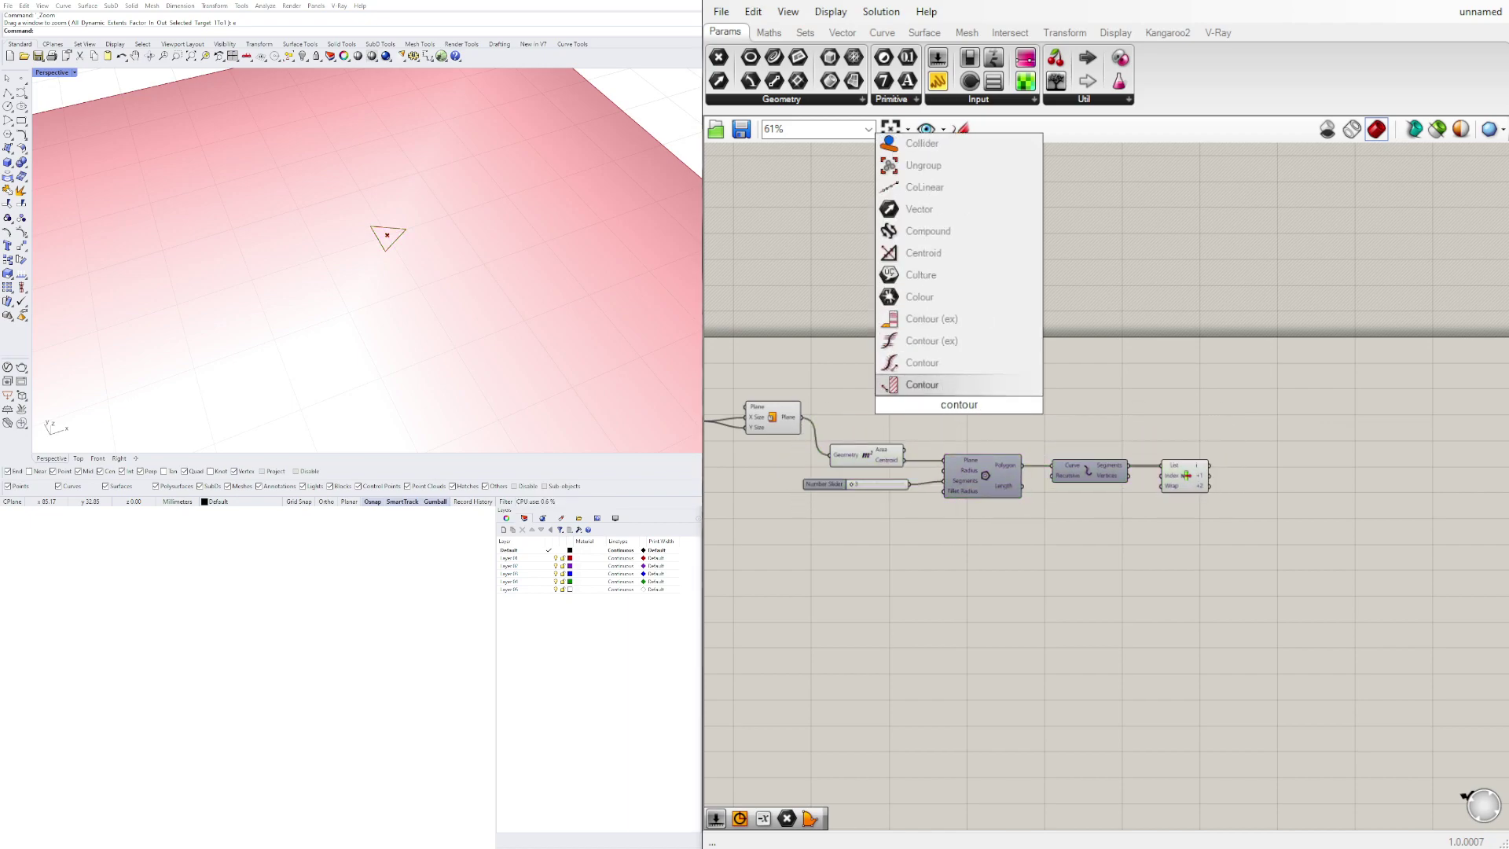
key("Return")
left_click_drag(975, 408, 1017, 390)
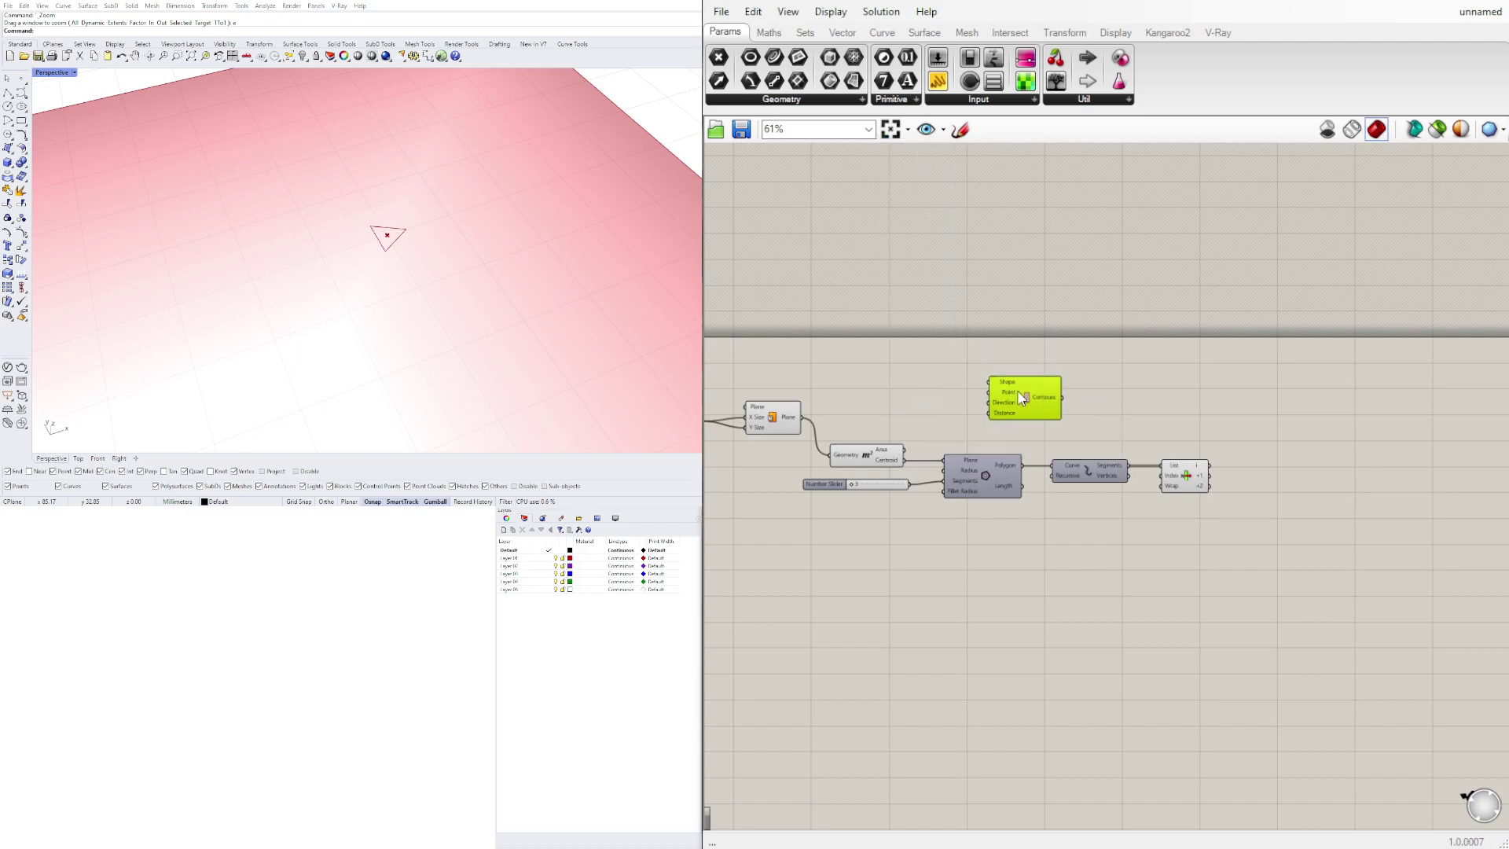
scroll(1196, 413, "up", 4)
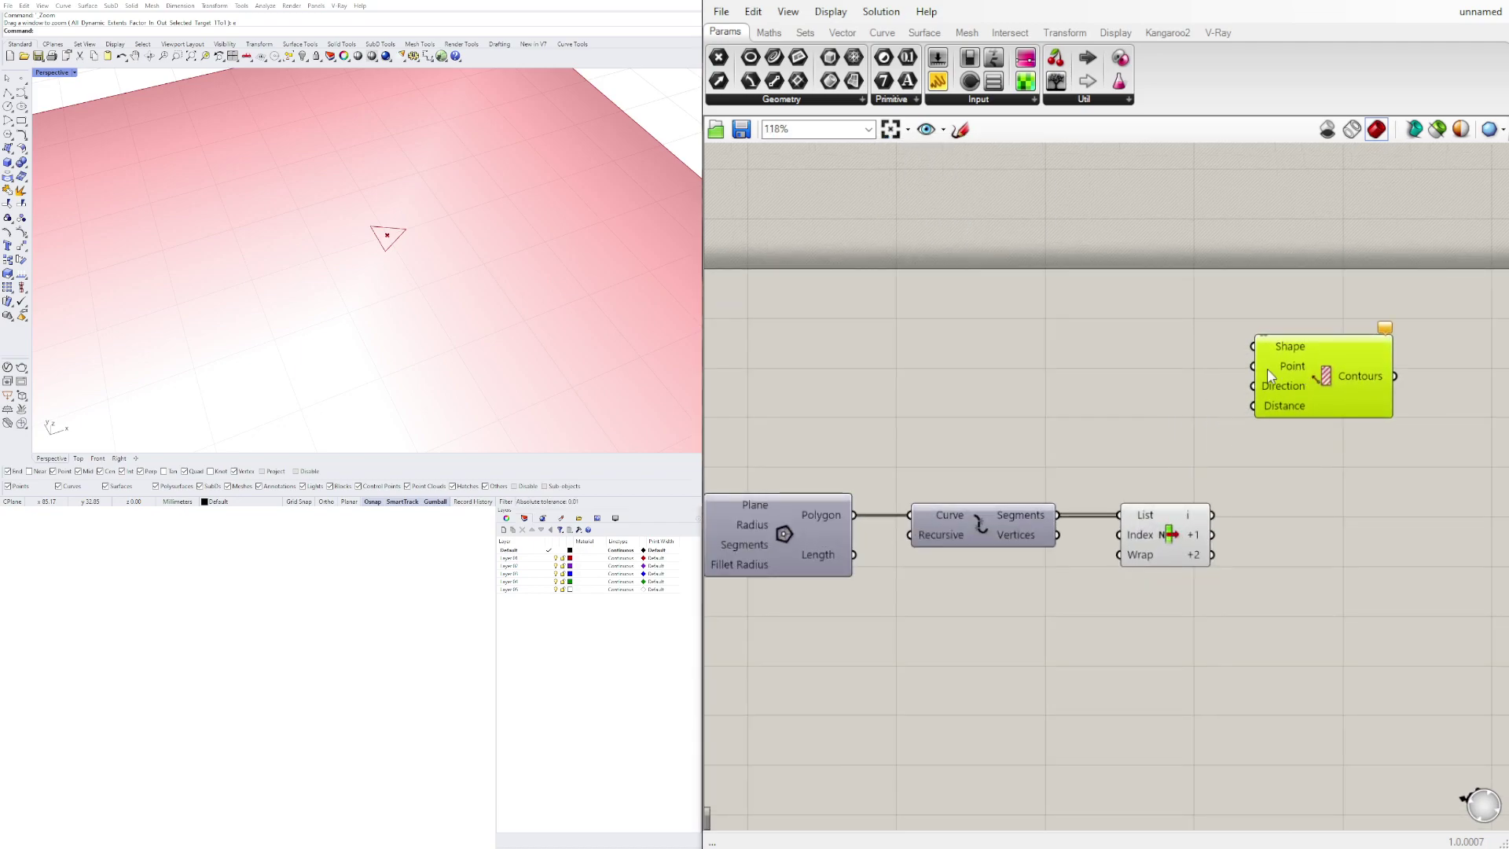
scroll(1297, 368, "down", 3)
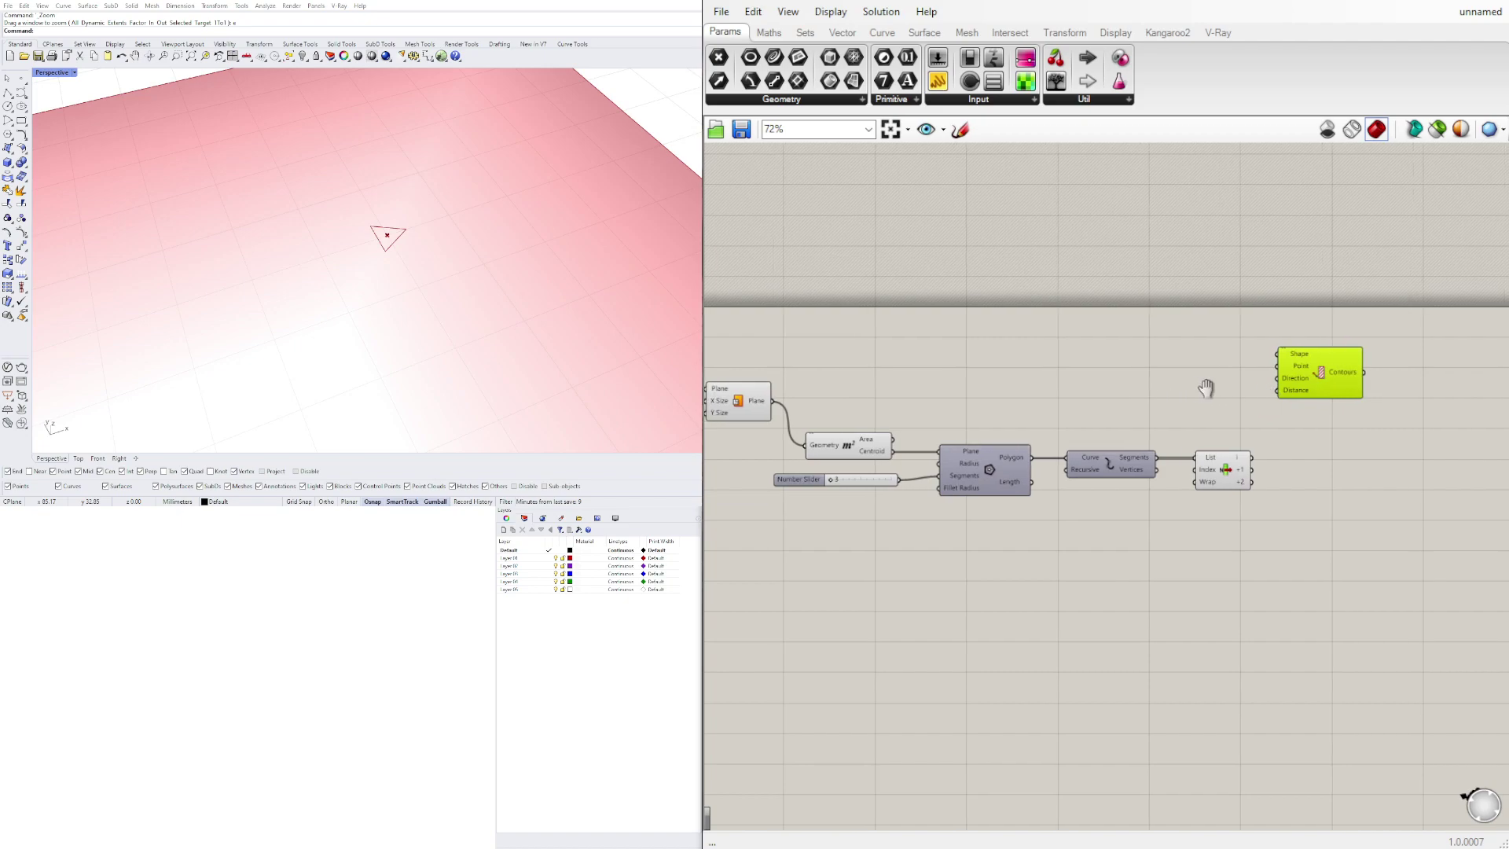
- Connect the Plane Surface output to Contour's Shape input and Area's Centroid output to its Point input
left_click(725, 397)
left_click_drag(783, 401, 1279, 363)
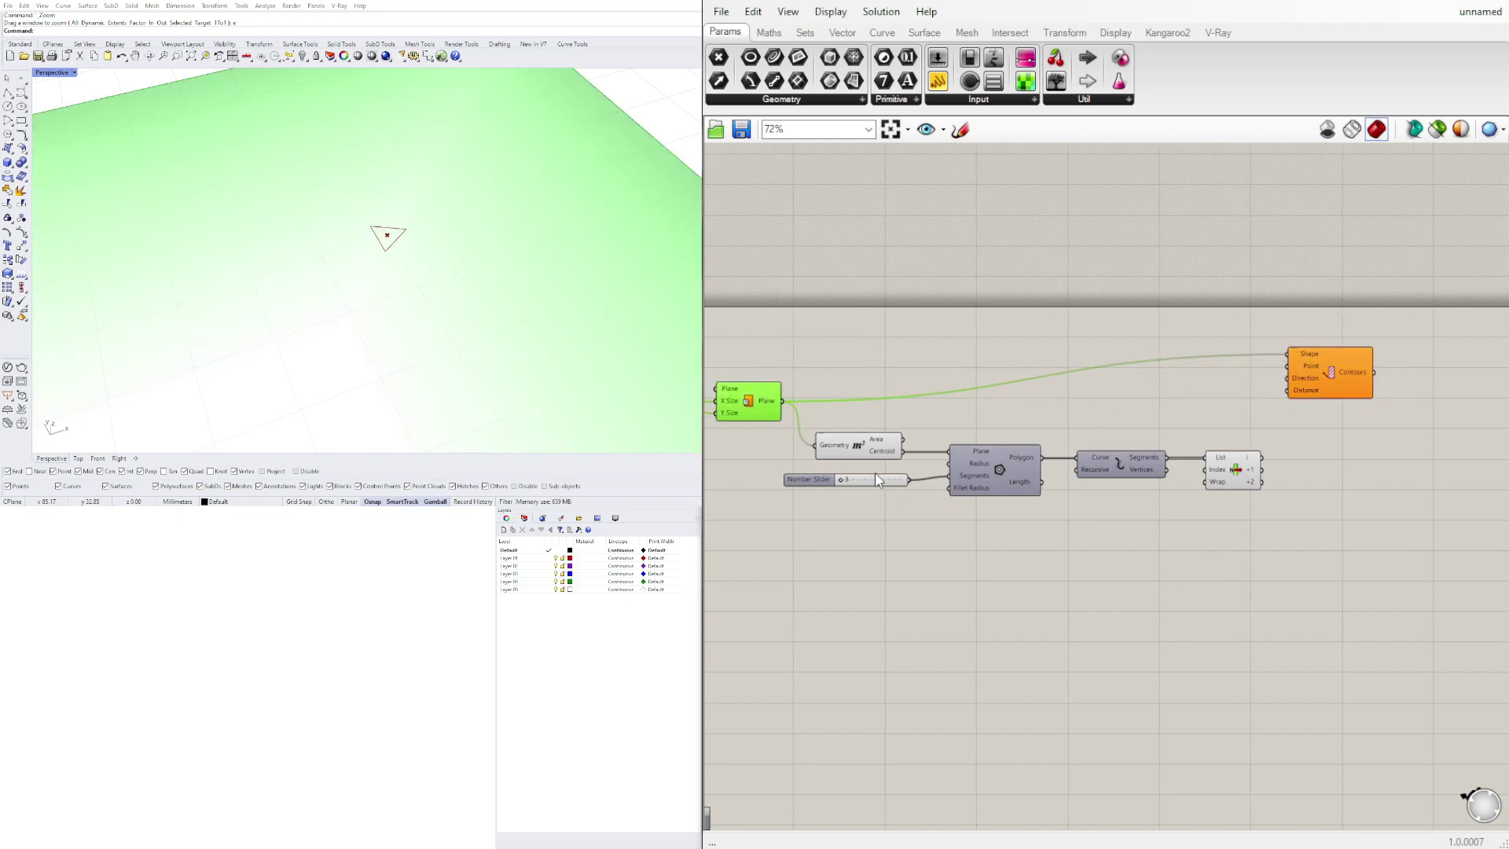
left_click(869, 452)
left_click_drag(904, 450, 1279, 369)
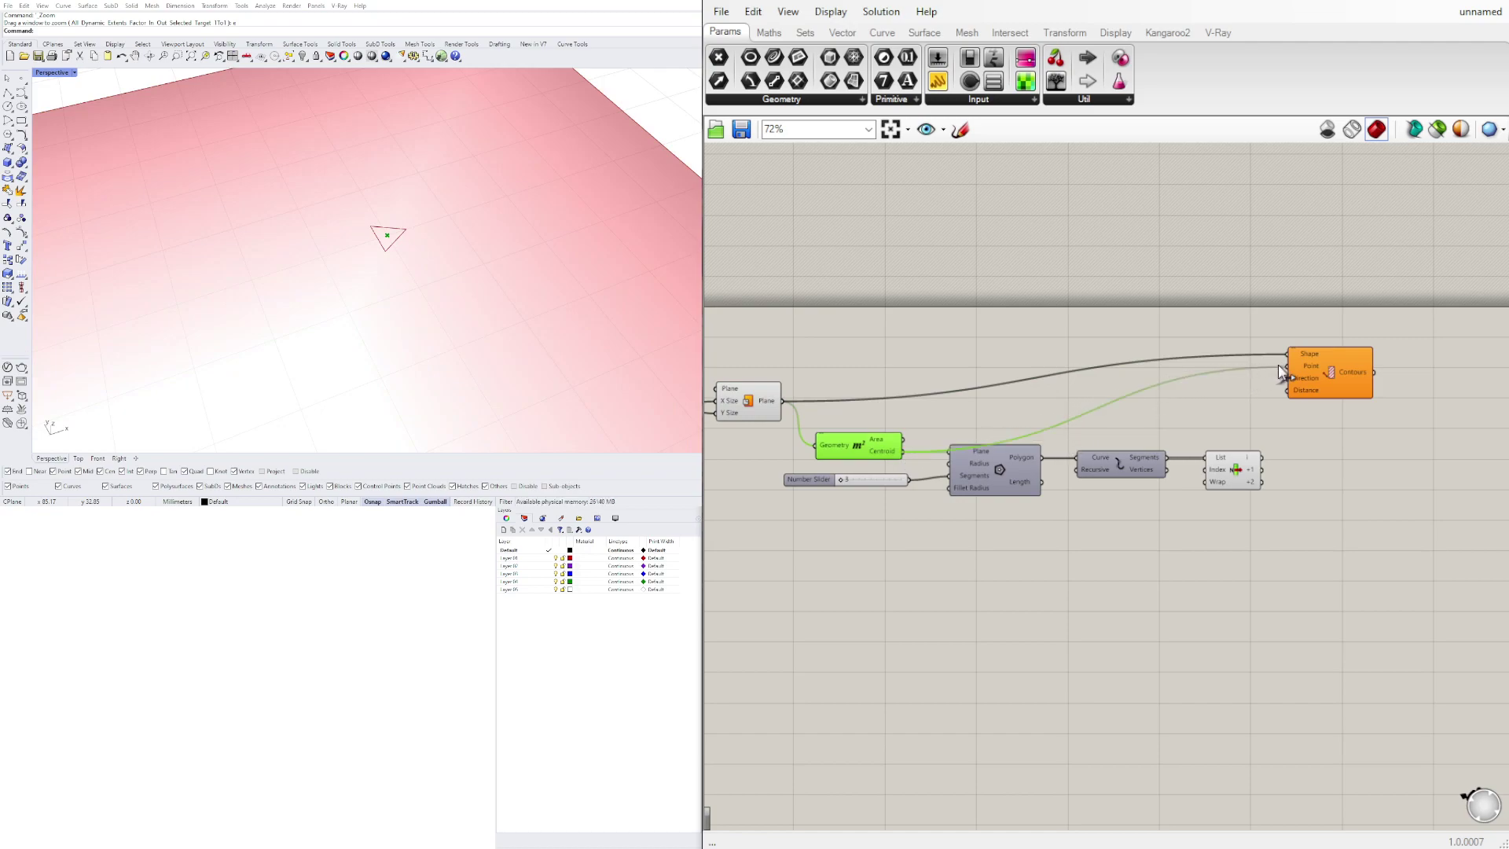
left_click(1258, 558)
- Move Contour farther from List Item and connect List Item's i output to Contour's Direction input
scroll(1325, 381, "up", 2)
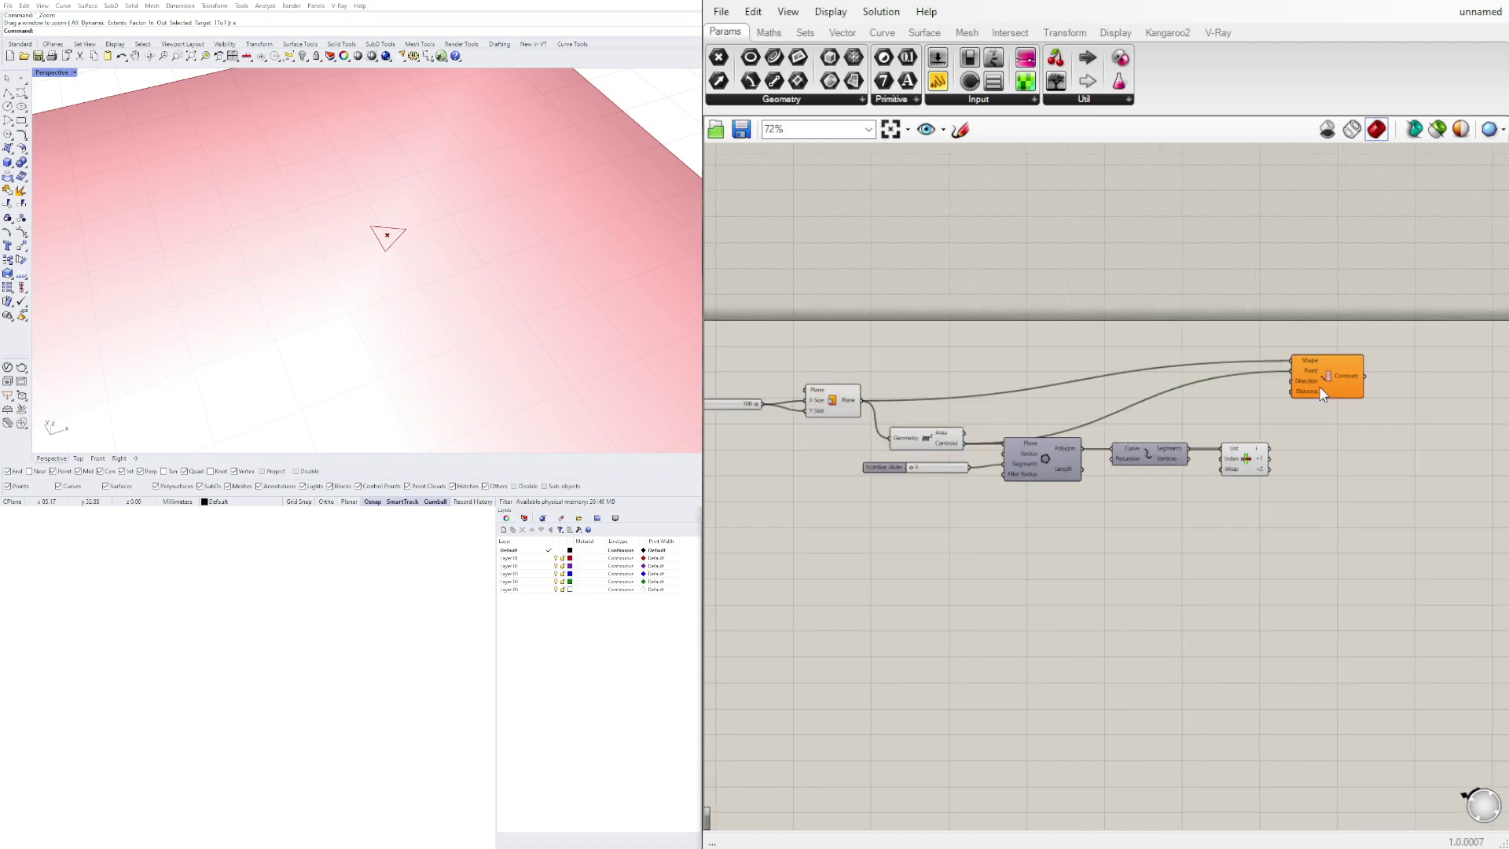
left_click_drag(1322, 374, 1372, 365)
left_click(1278, 450)
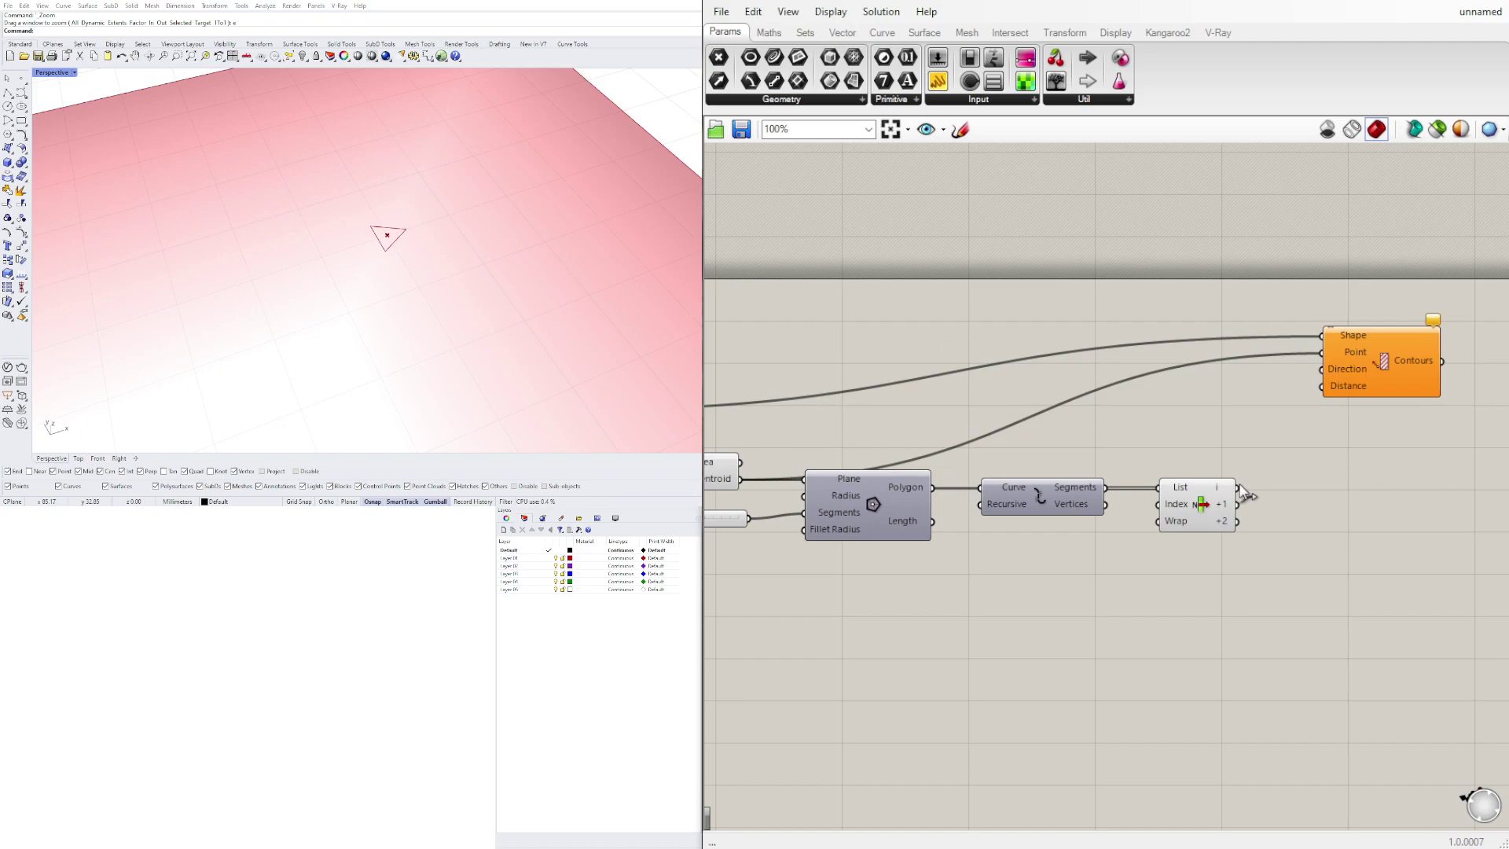
left_click_drag(1239, 487, 1323, 370)
- Create a number slider set to 1.5, connect it to Contour's Distance input, and view the contour lines around the triangle
double_click(1091, 319)
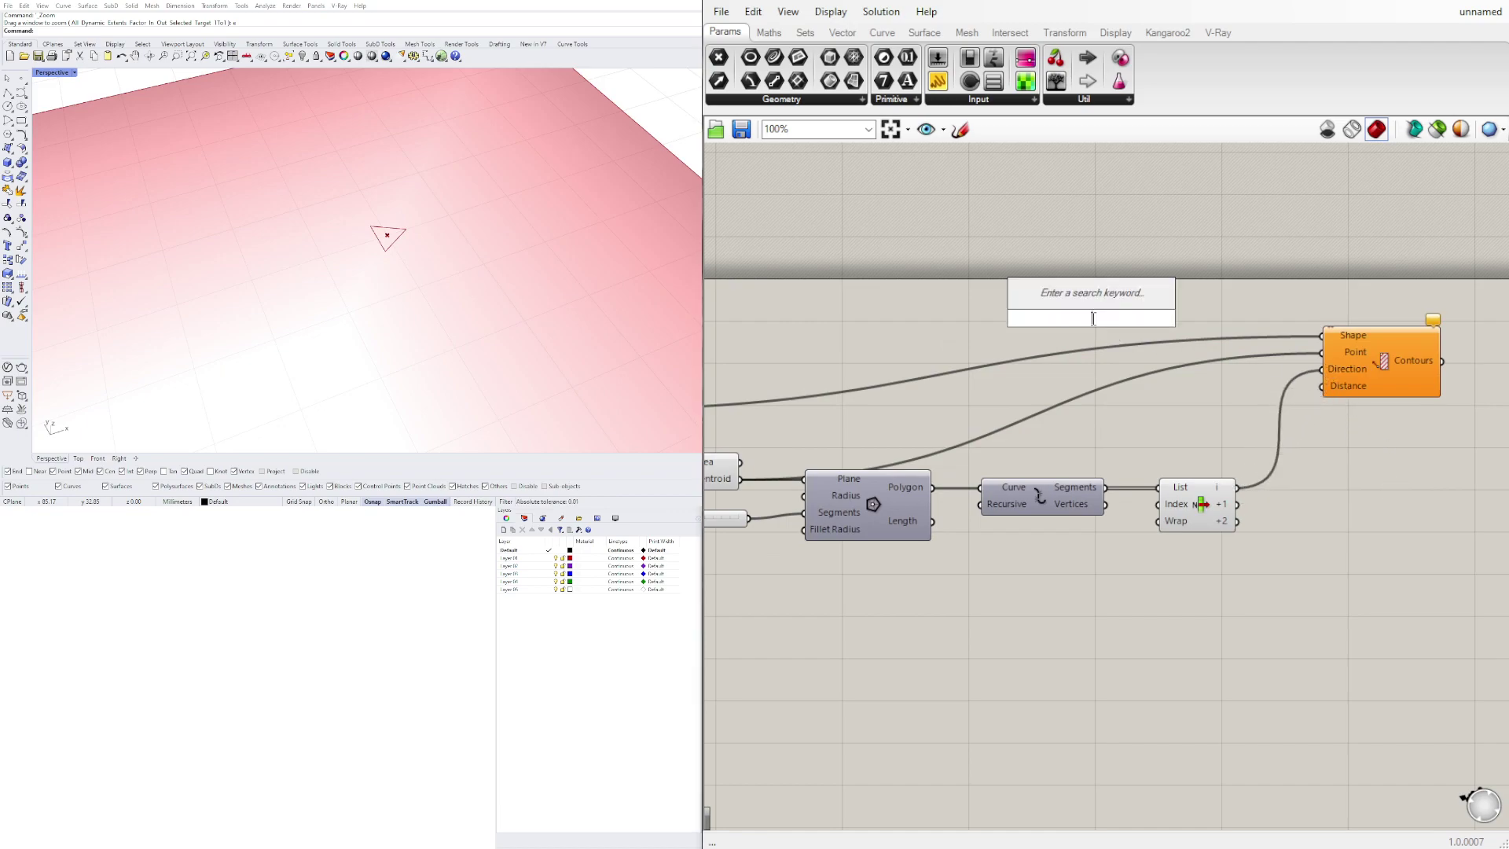
type("1.5")
key("Return")
left_click_drag(1180, 319, 1323, 386)
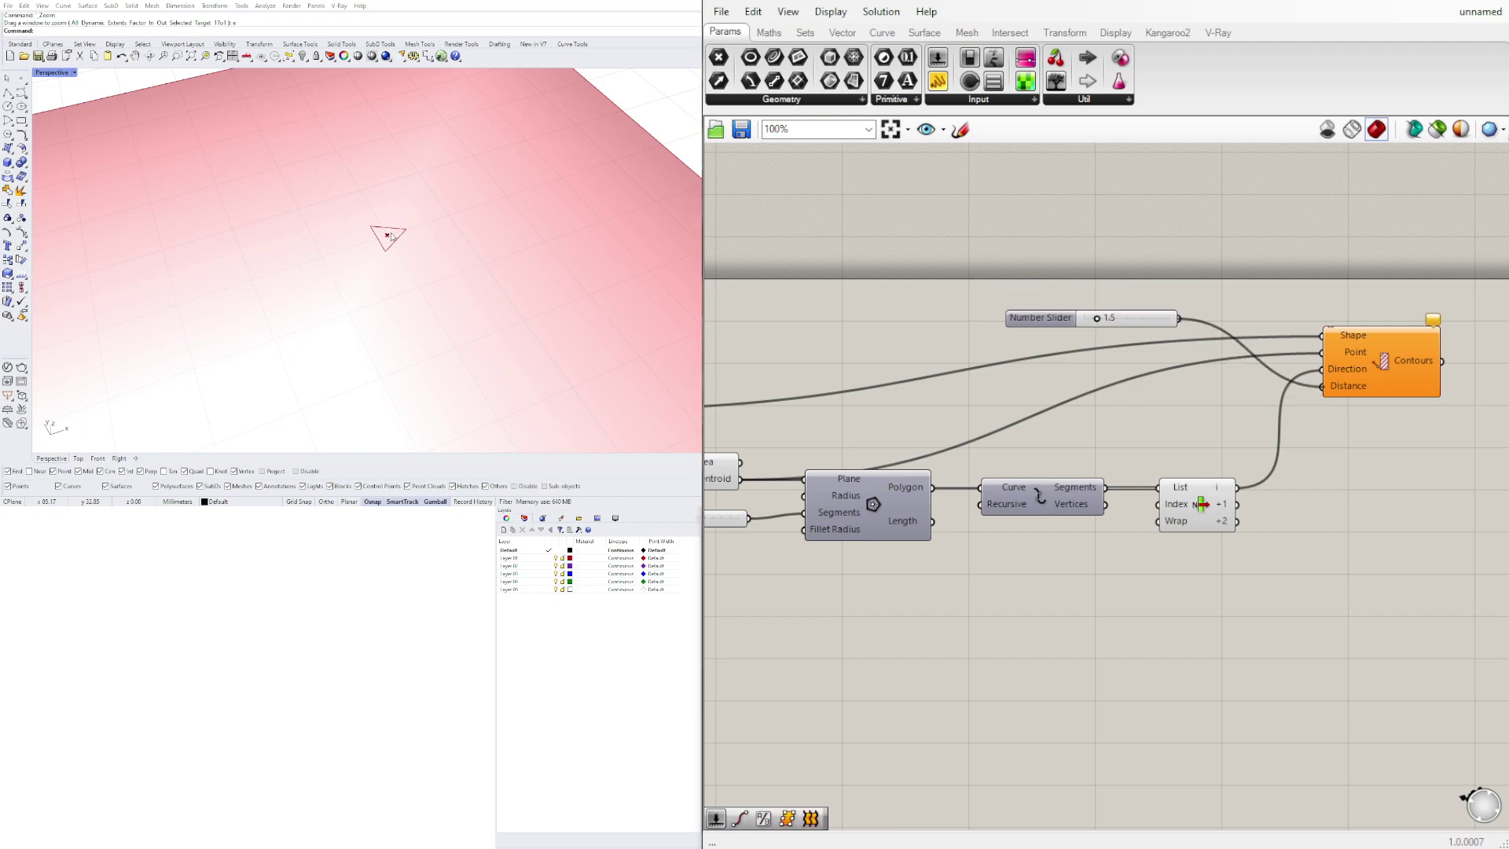
scroll(389, 236, "down", 3)
scroll(385, 233, "up", 6)
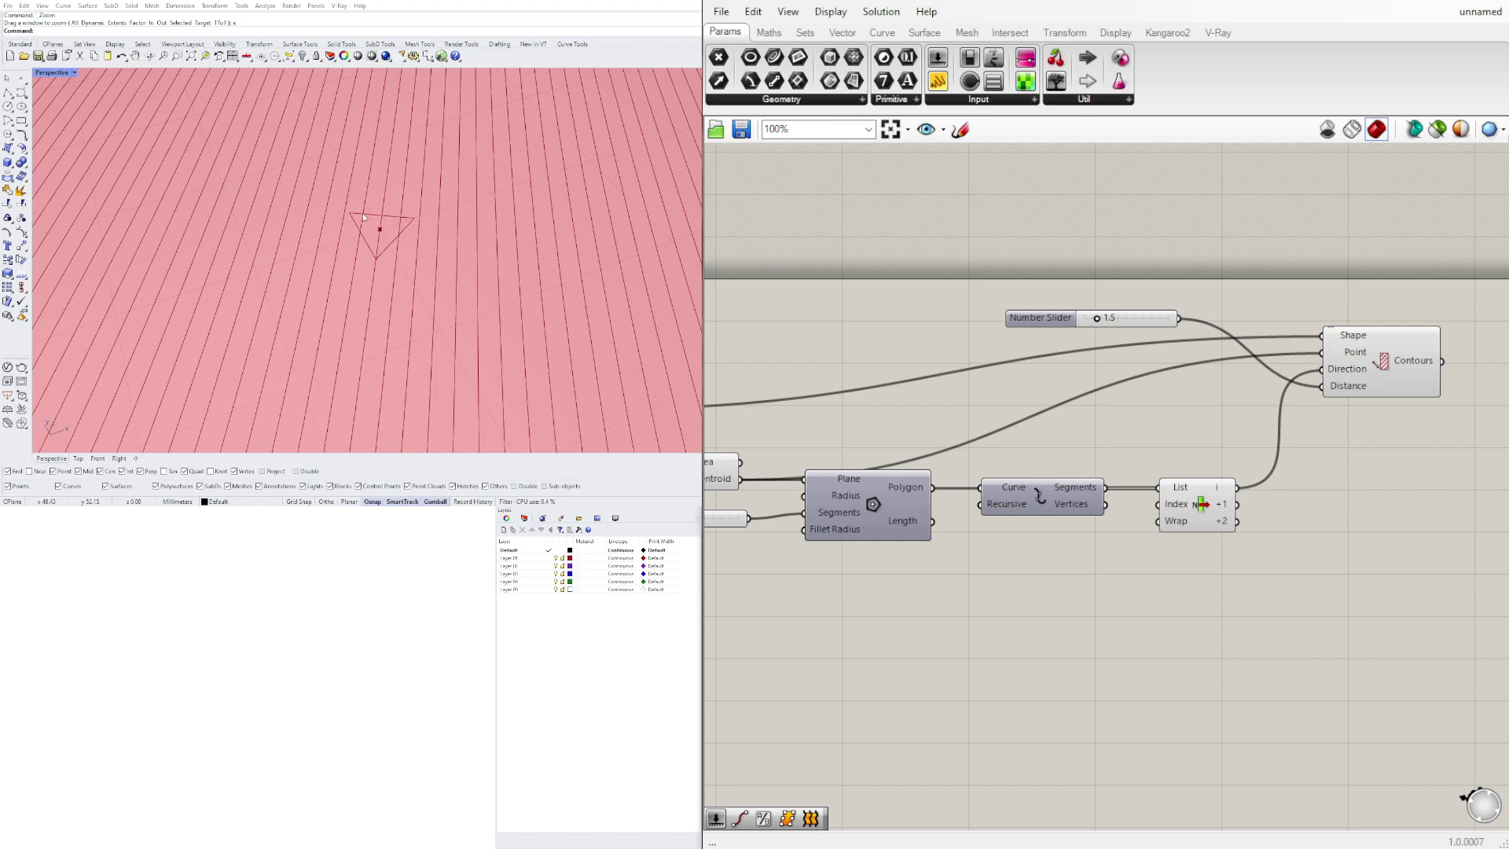
- Set the number slider feeding Contour's Distance input to 3.9
scroll(1105, 317, "up", 3)
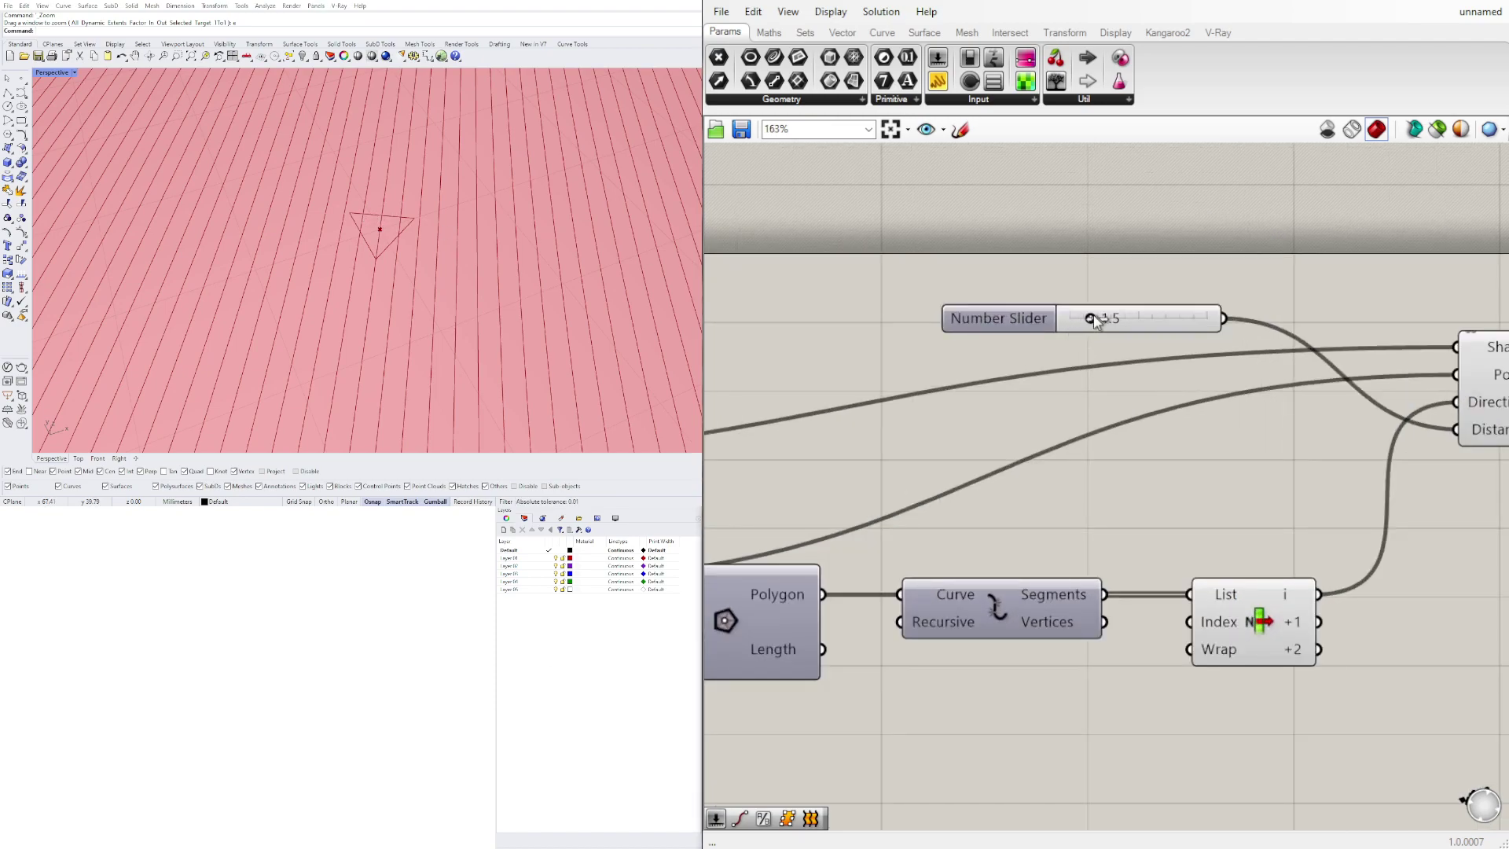
left_click_drag(1107, 316, 1124, 321)
scroll(1243, 592, "down", 3)
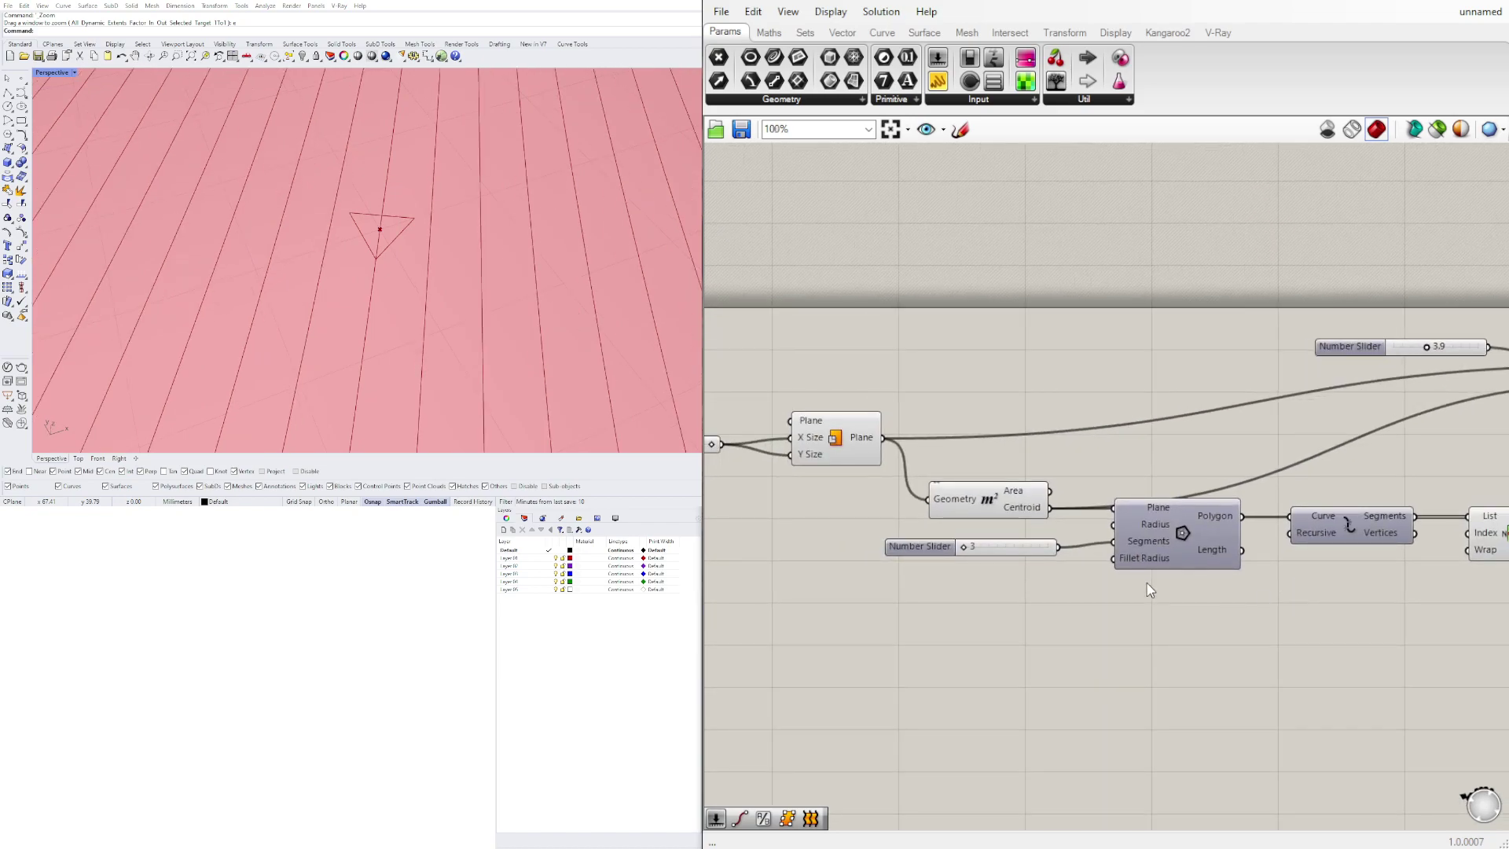
- Lower the Polygon component and its Segments slider to make room for another slider below Area
scroll(1149, 586, "up", 3)
left_click_drag(1166, 510, 1167, 533)
left_click_drag(812, 535, 799, 613)
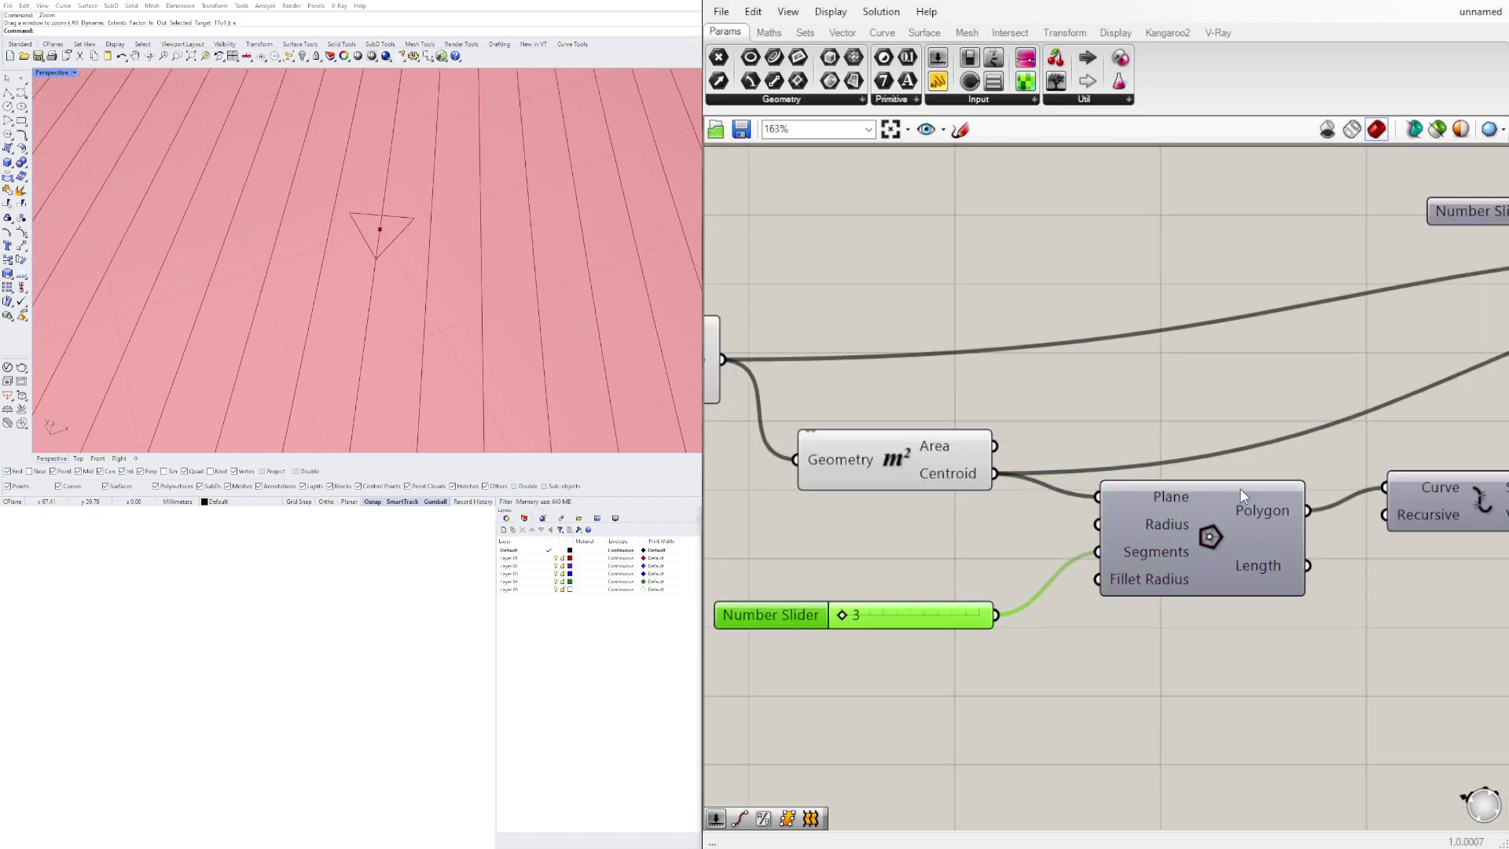
left_click_drag(1224, 534, 1225, 550)
- Create a number slider set to 15 above the Segments slider and connect it to Polygon's Radius input
double_click(874, 557)
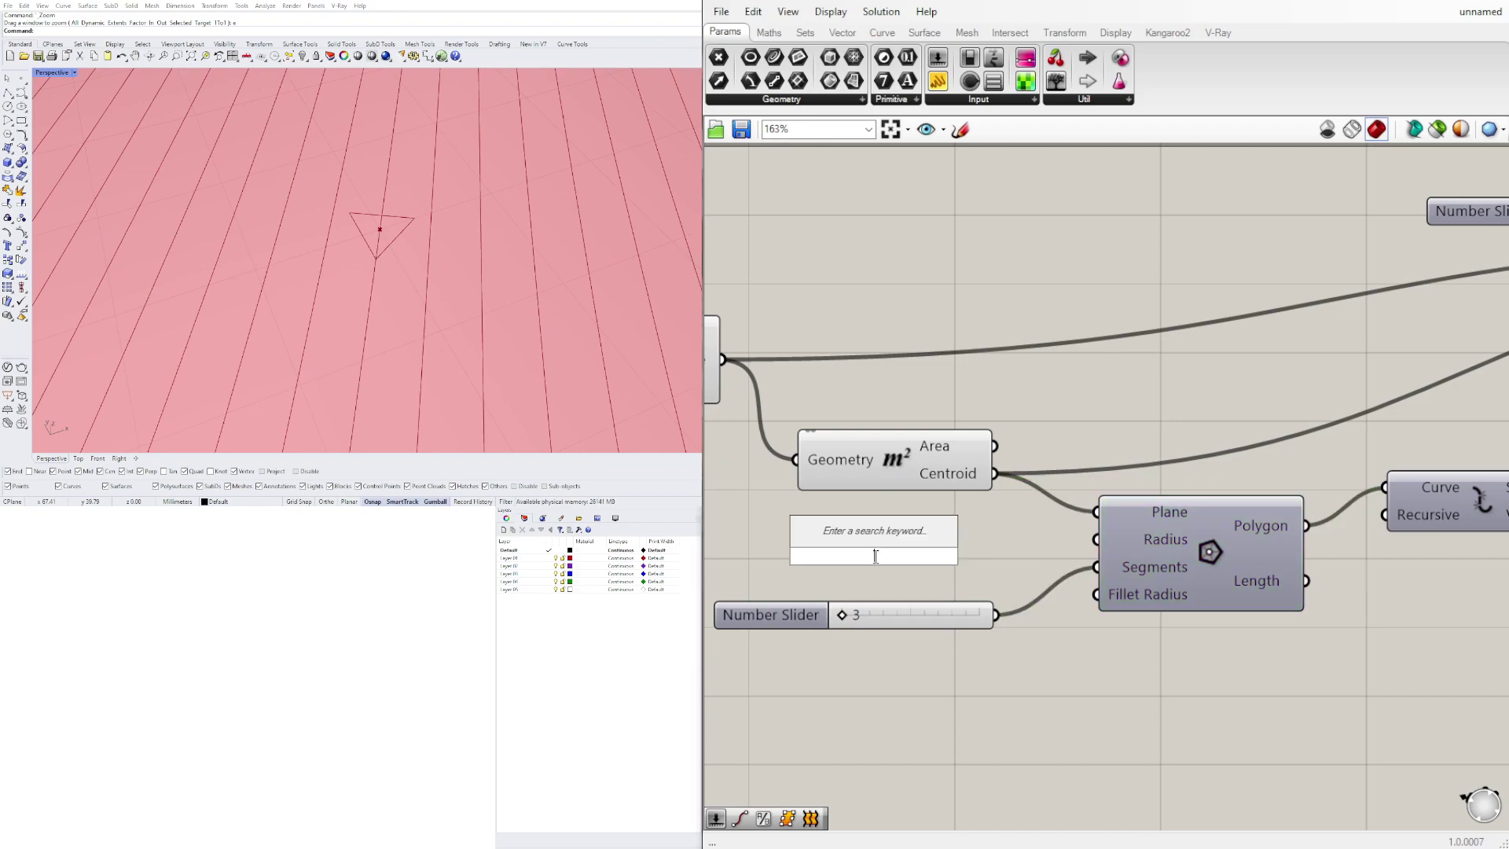
type("15")
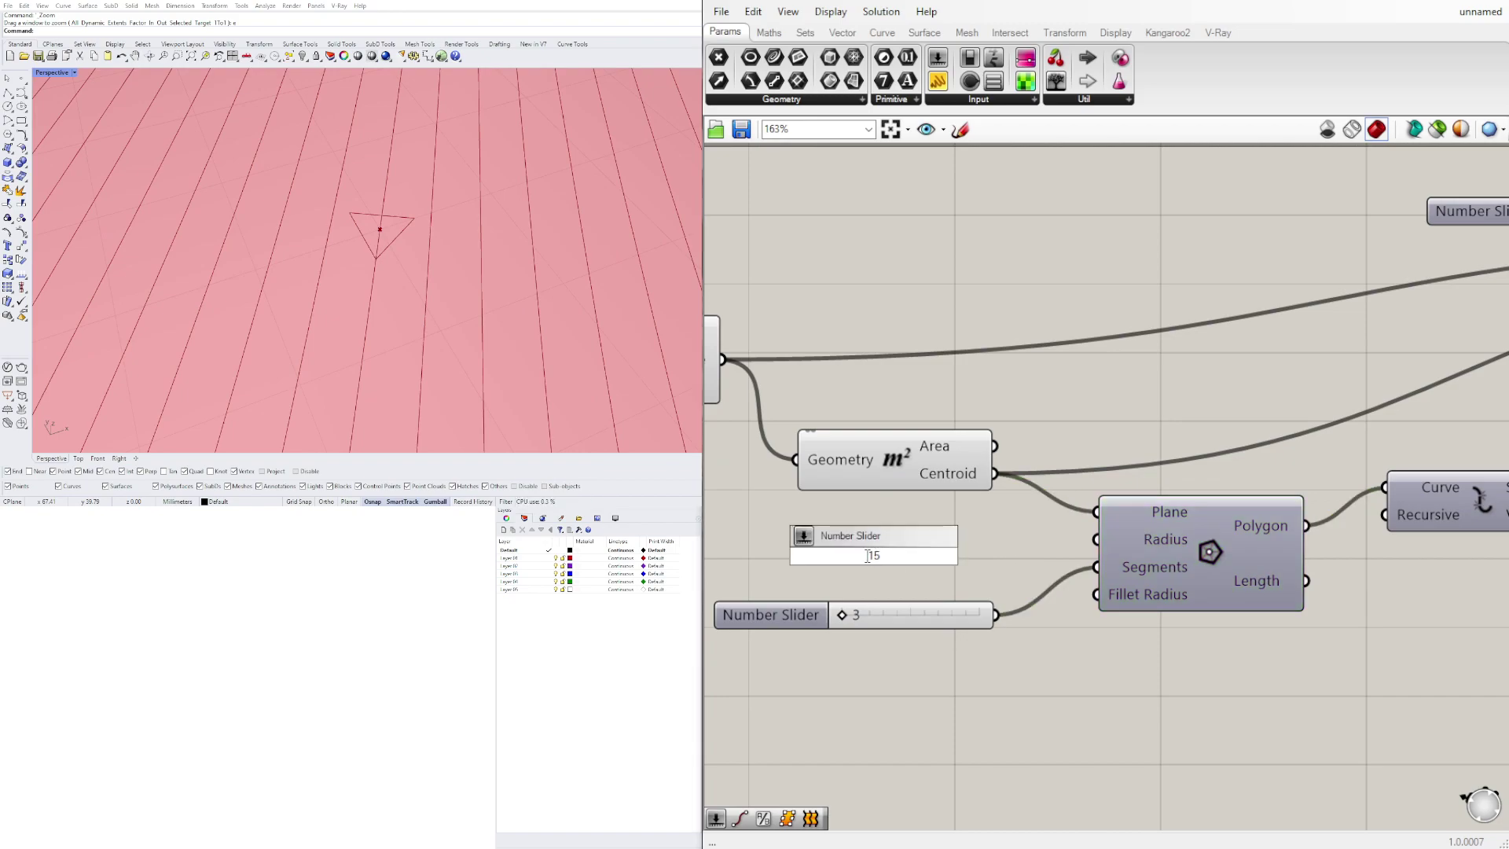
key("Return")
left_click_drag(808, 546, 773, 545)
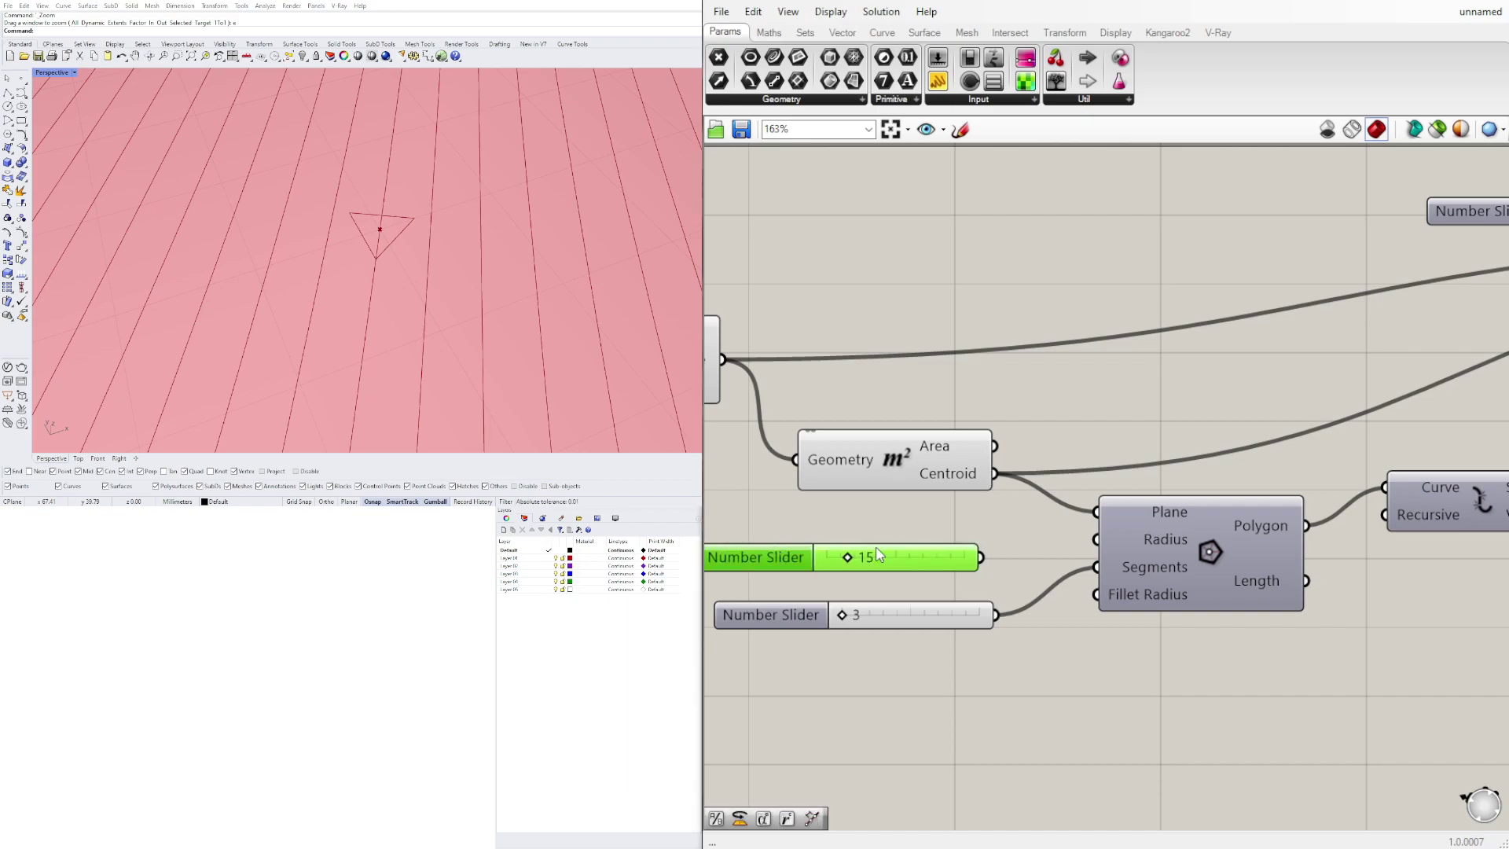
left_click_drag(981, 558, 1098, 542)
scroll(989, 535, "down", 2)
right_click_drag(889, 528, 1120, 529)
scroll(1093, 528, "down", 3)
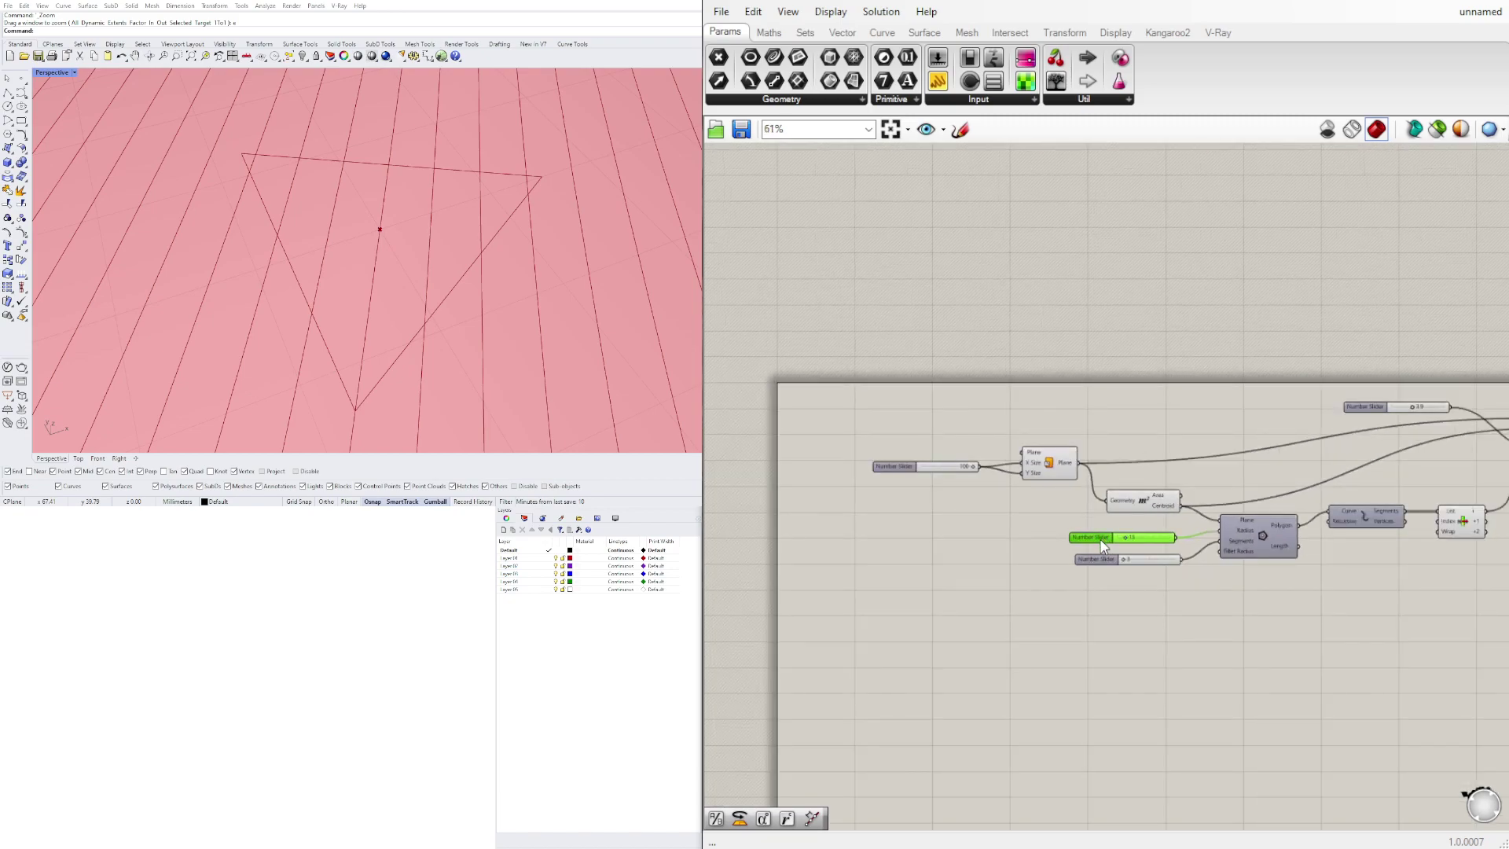
- Try driving Contour's Distance input with the Radius slider and inspect the line spacing around the triangle
left_click(1069, 536)
left_click(1099, 538)
right_click_drag(1287, 611, 948, 636)
left_click(948, 636)
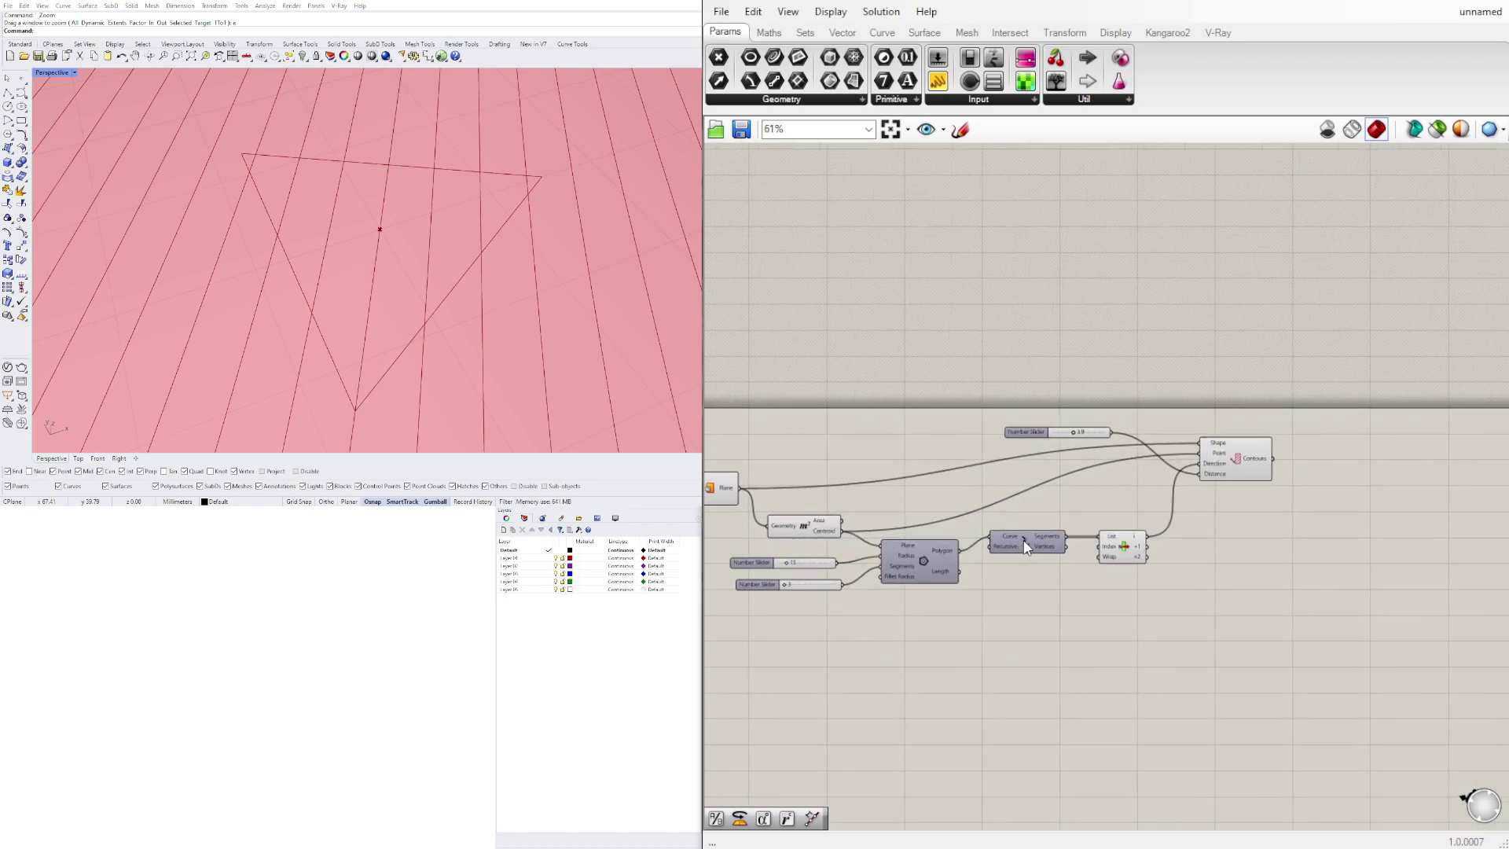
left_click(1026, 544)
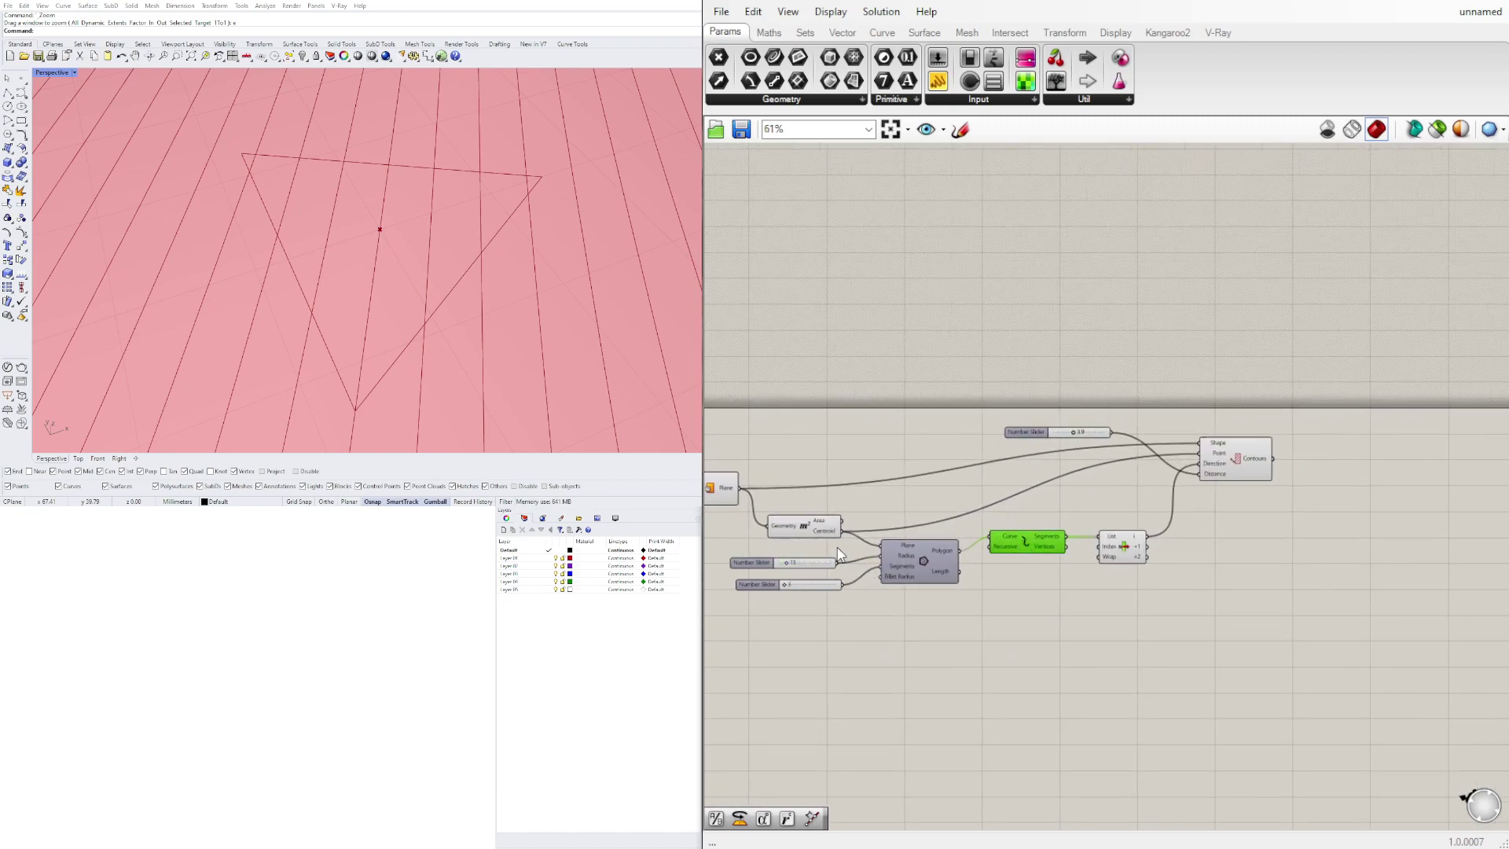
left_click_drag(839, 562, 1200, 487)
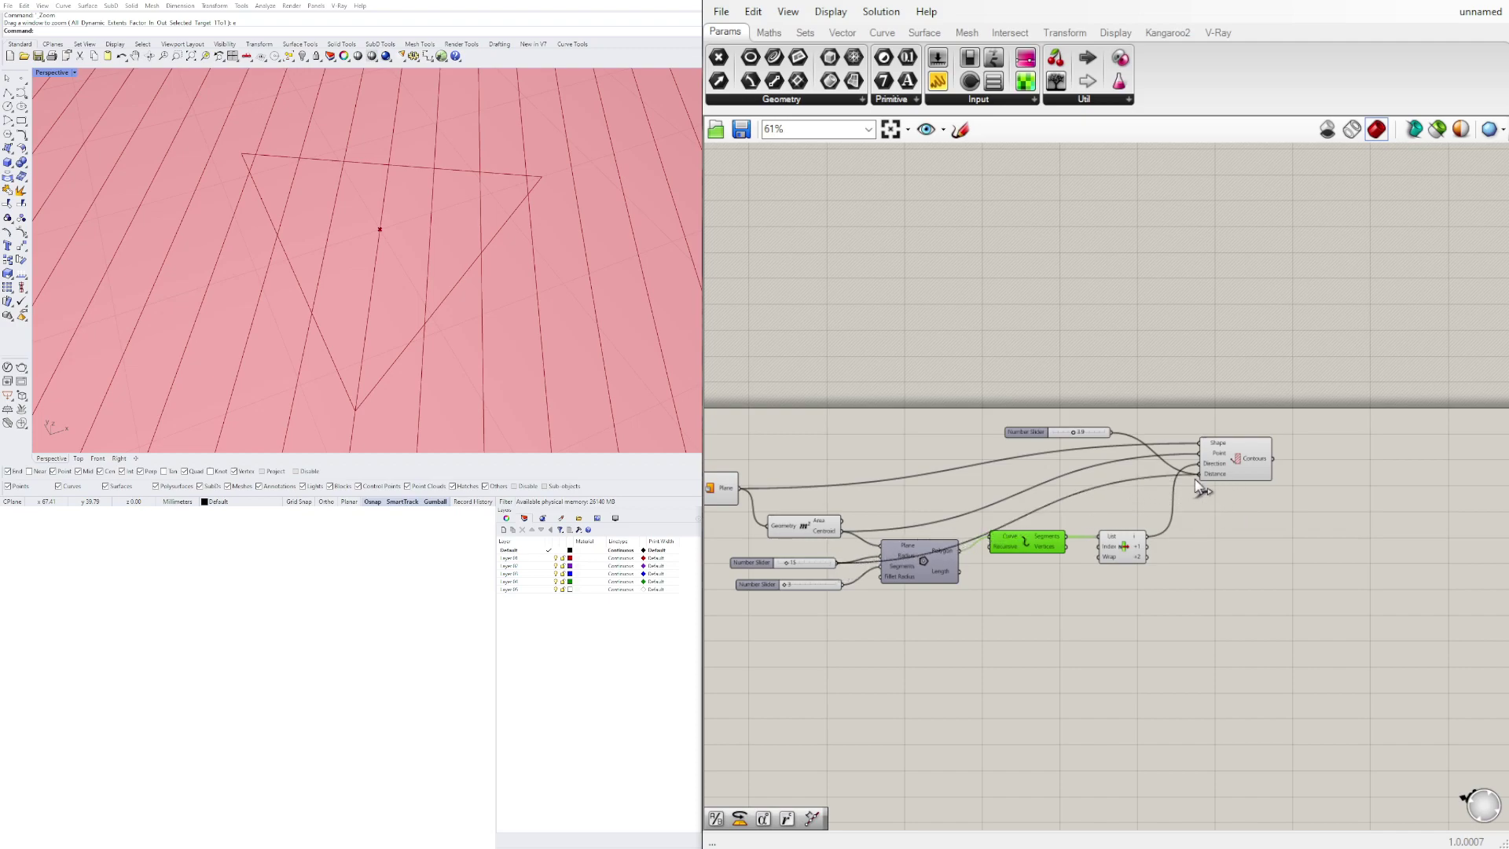
scroll(423, 201, "down", 5)
scroll(382, 207, "up", 4)
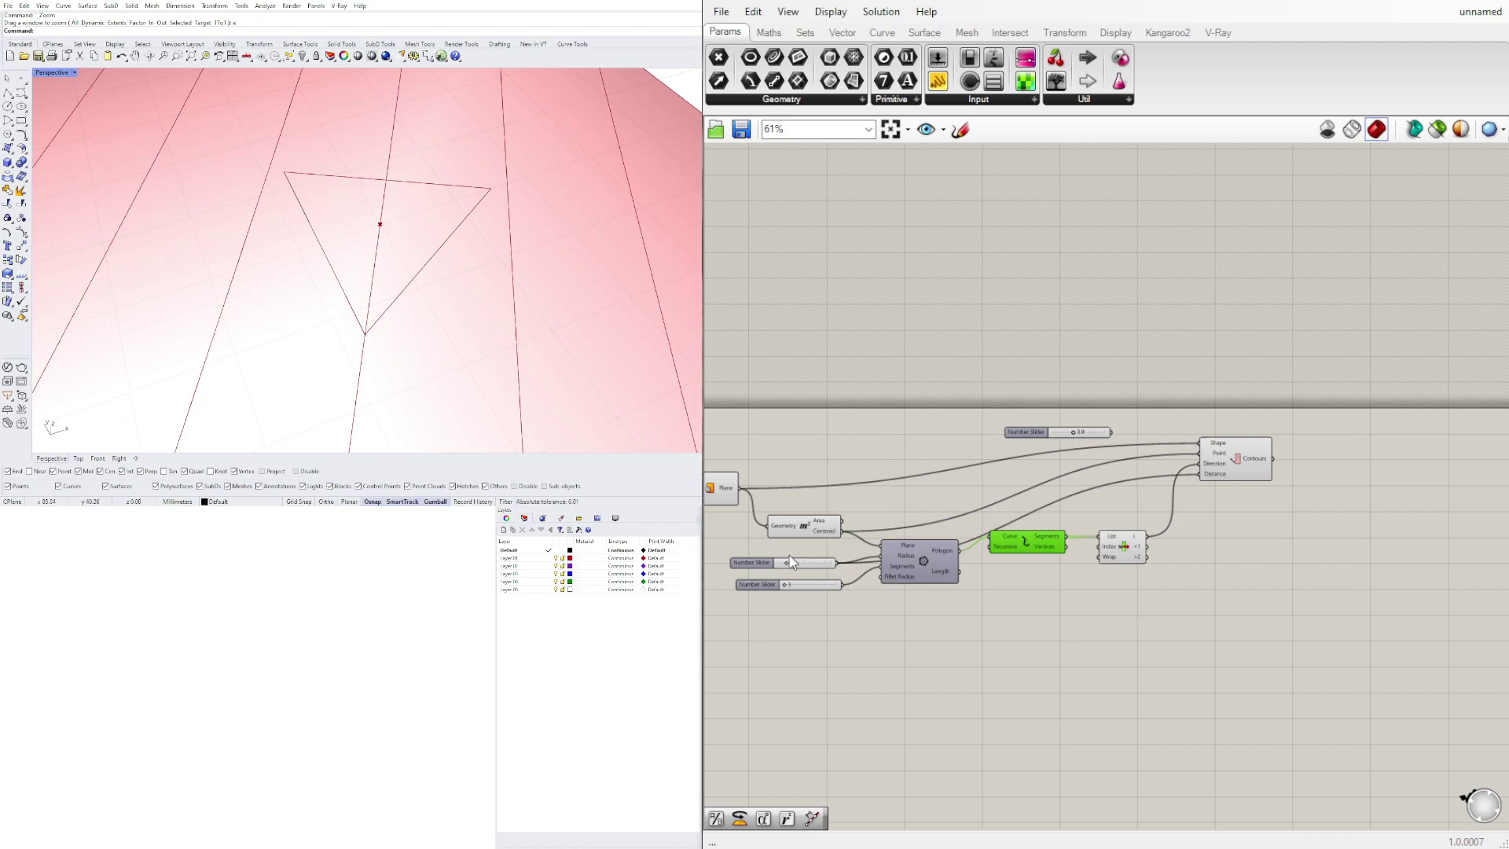
- Reconnect the separate 3.9 number slider to Contour's Distance input in place of the Radius slider
scroll(791, 562, "up", 5)
scroll(1445, 376, "down", 3)
right_click_drag(1390, 398, 1073, 447)
scroll(1274, 420, "up", 2)
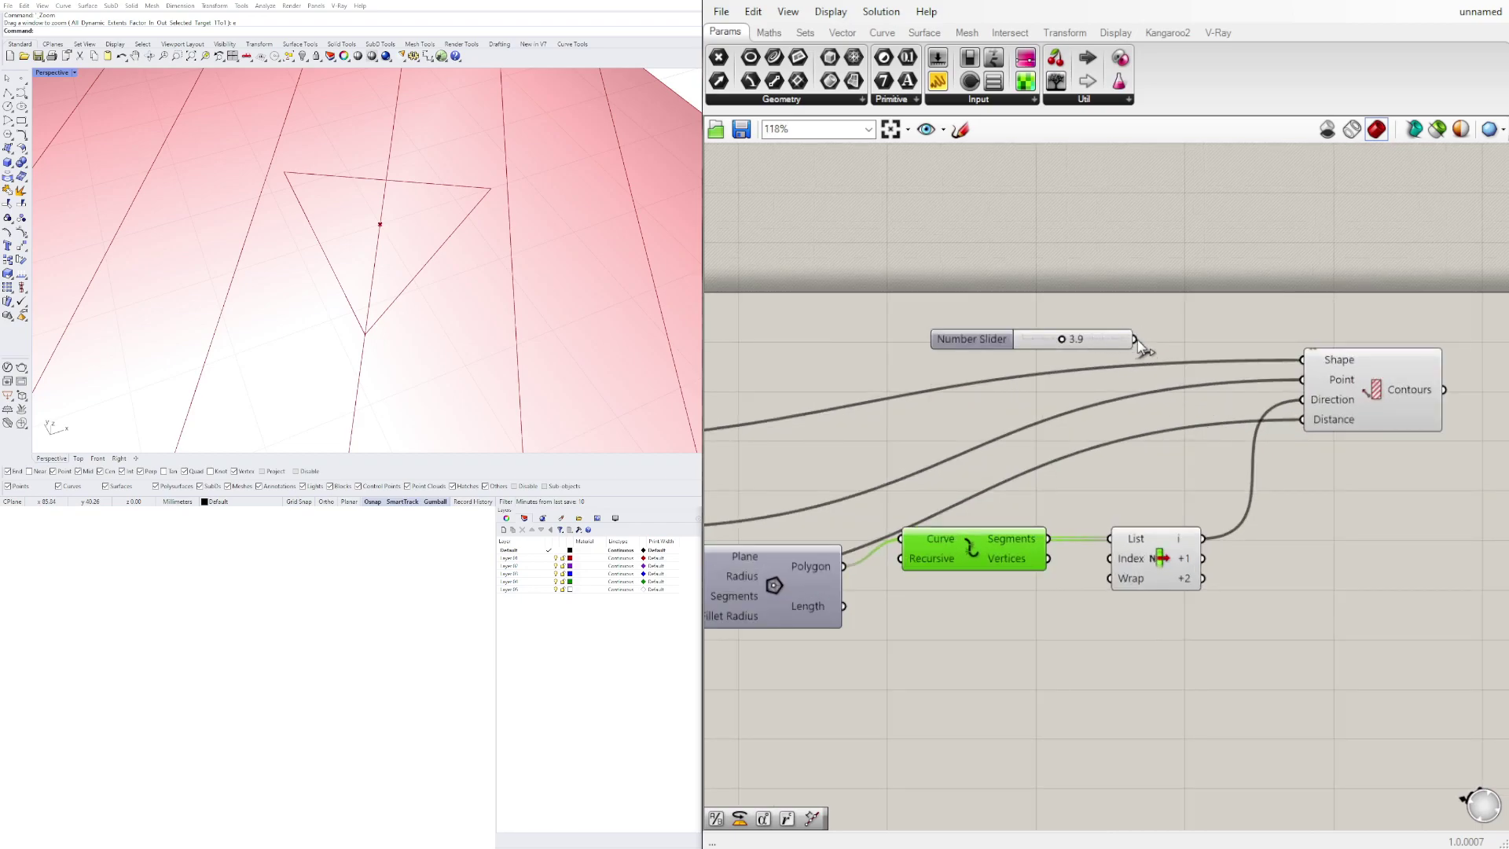
left_click_drag(1136, 343, 1302, 419)
scroll(396, 215, "down", 3)
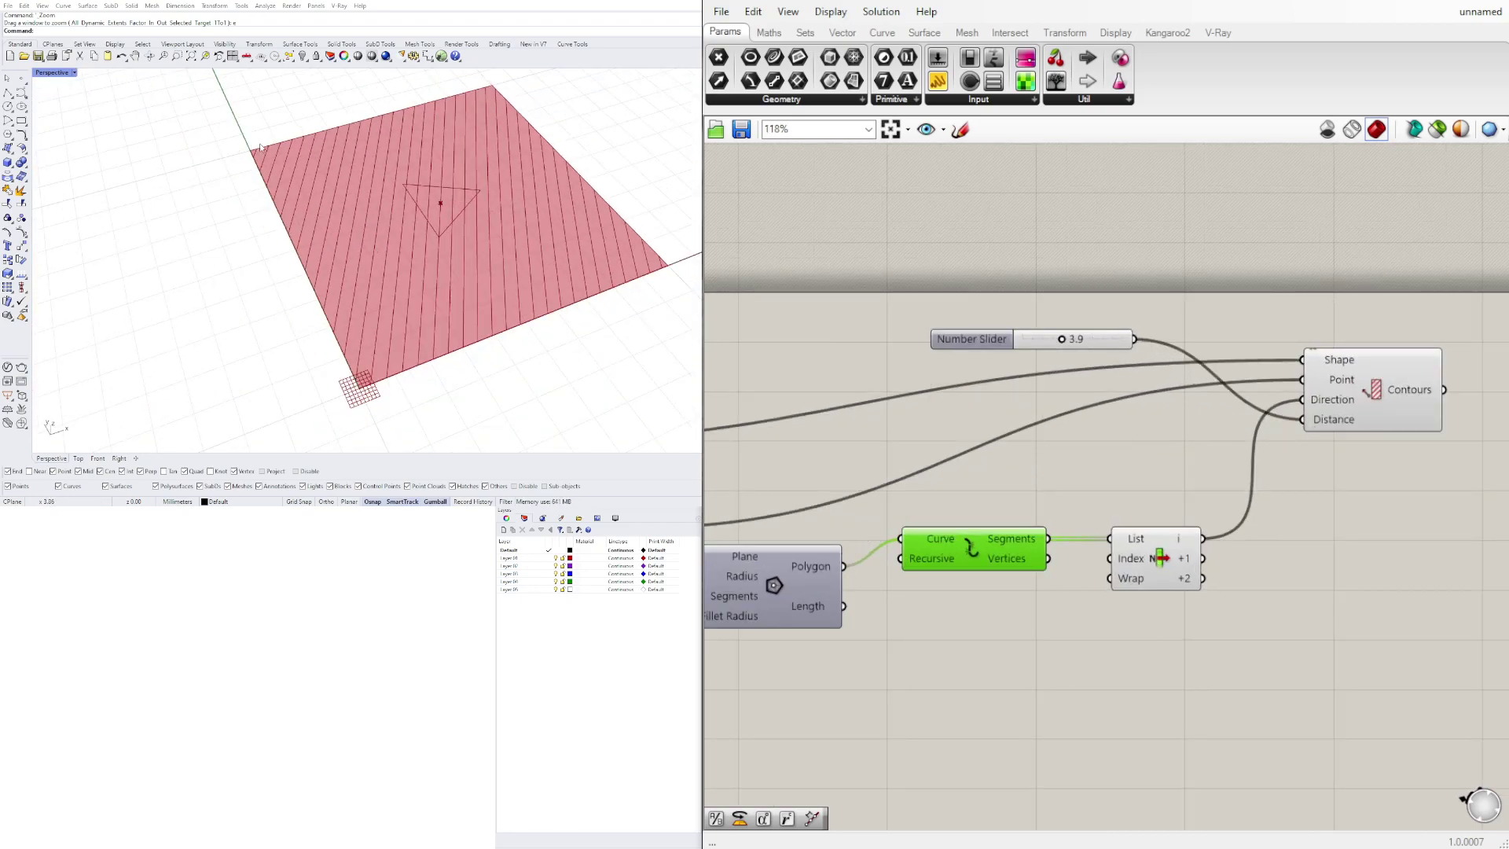
scroll(261, 147, "up", 3)
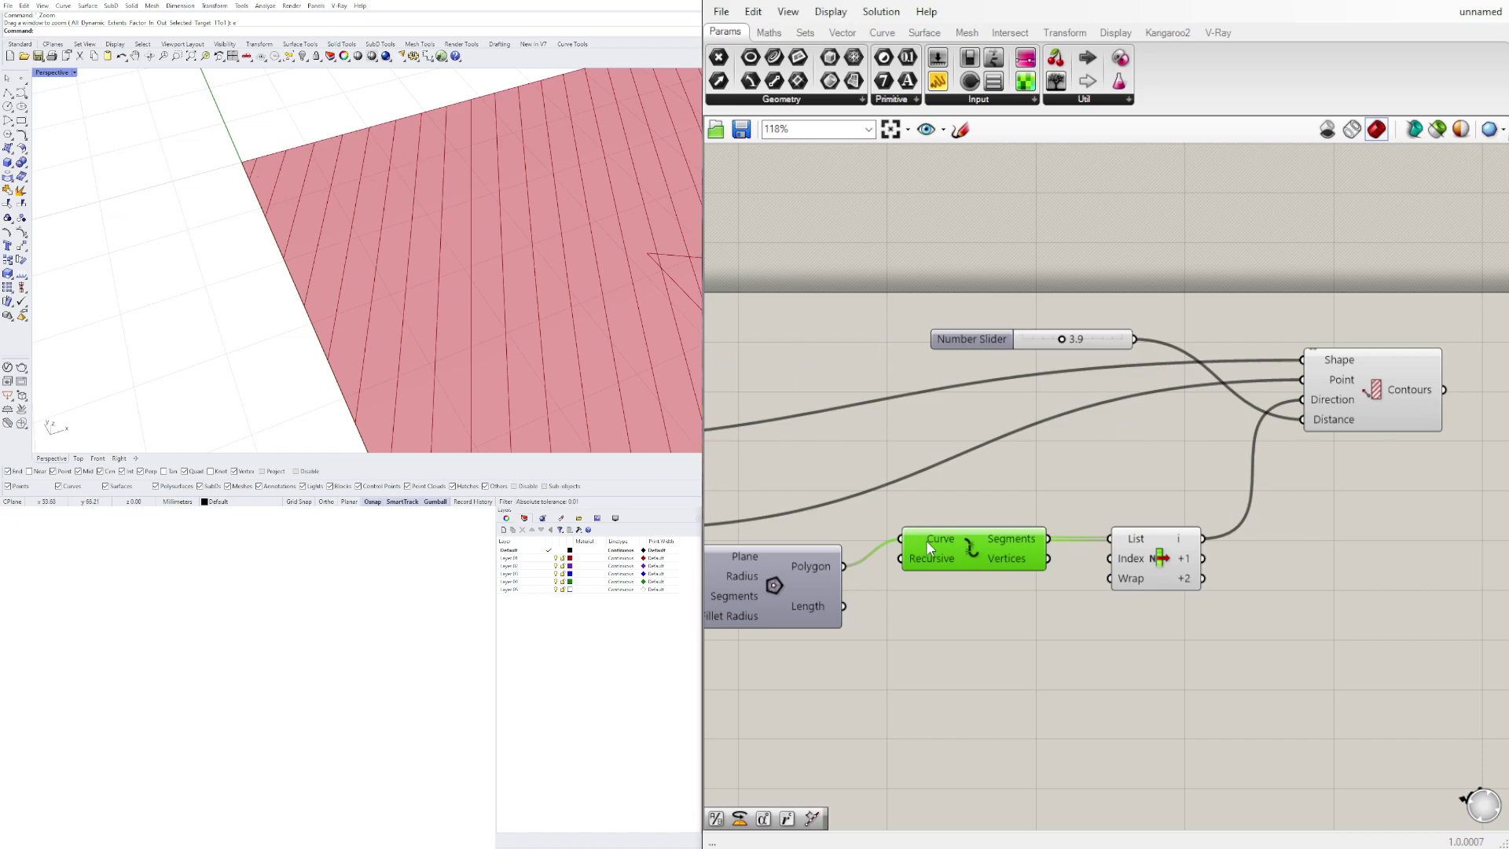
- Align Explode and List Item in a row beside Polygon and shift Contour slightly farther along
mouse_move(928, 548)
left_mouse_down()
mouse_move(931, 583)
mouse_move(921, 571)
left_mouse_up()
left_click_drag(1179, 560, 1140, 577)
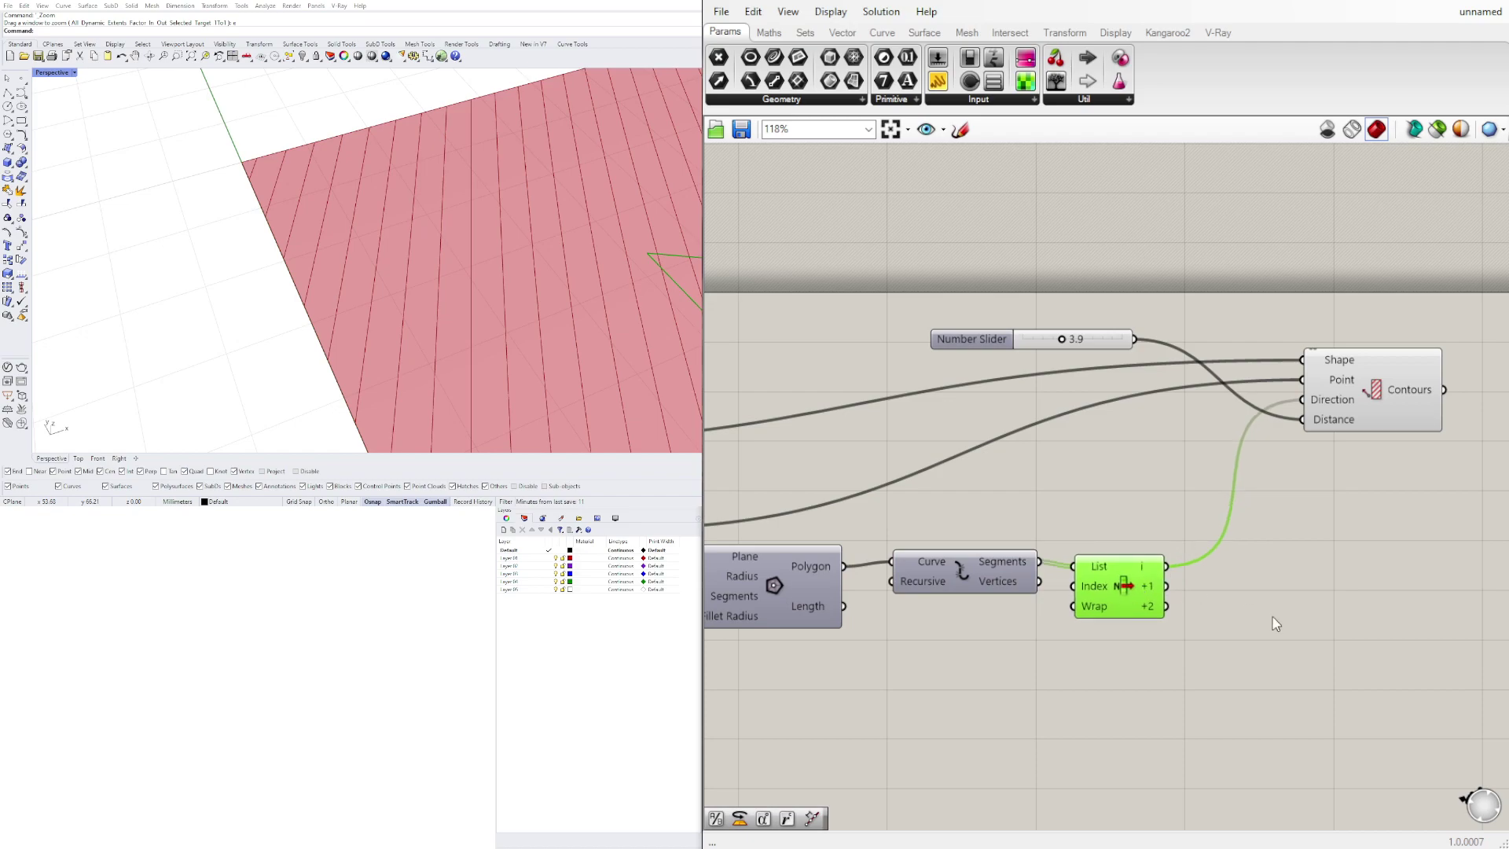
right_click_drag(1273, 620, 909, 534)
scroll(1034, 329, "down", 2)
right_click_drag(1034, 328, 1053, 388)
mouse_move(1056, 395)
left_mouse_down()
mouse_move(1110, 381)
mouse_move(1075, 382)
left_mouse_up()
scroll(1089, 387, "up", 2)
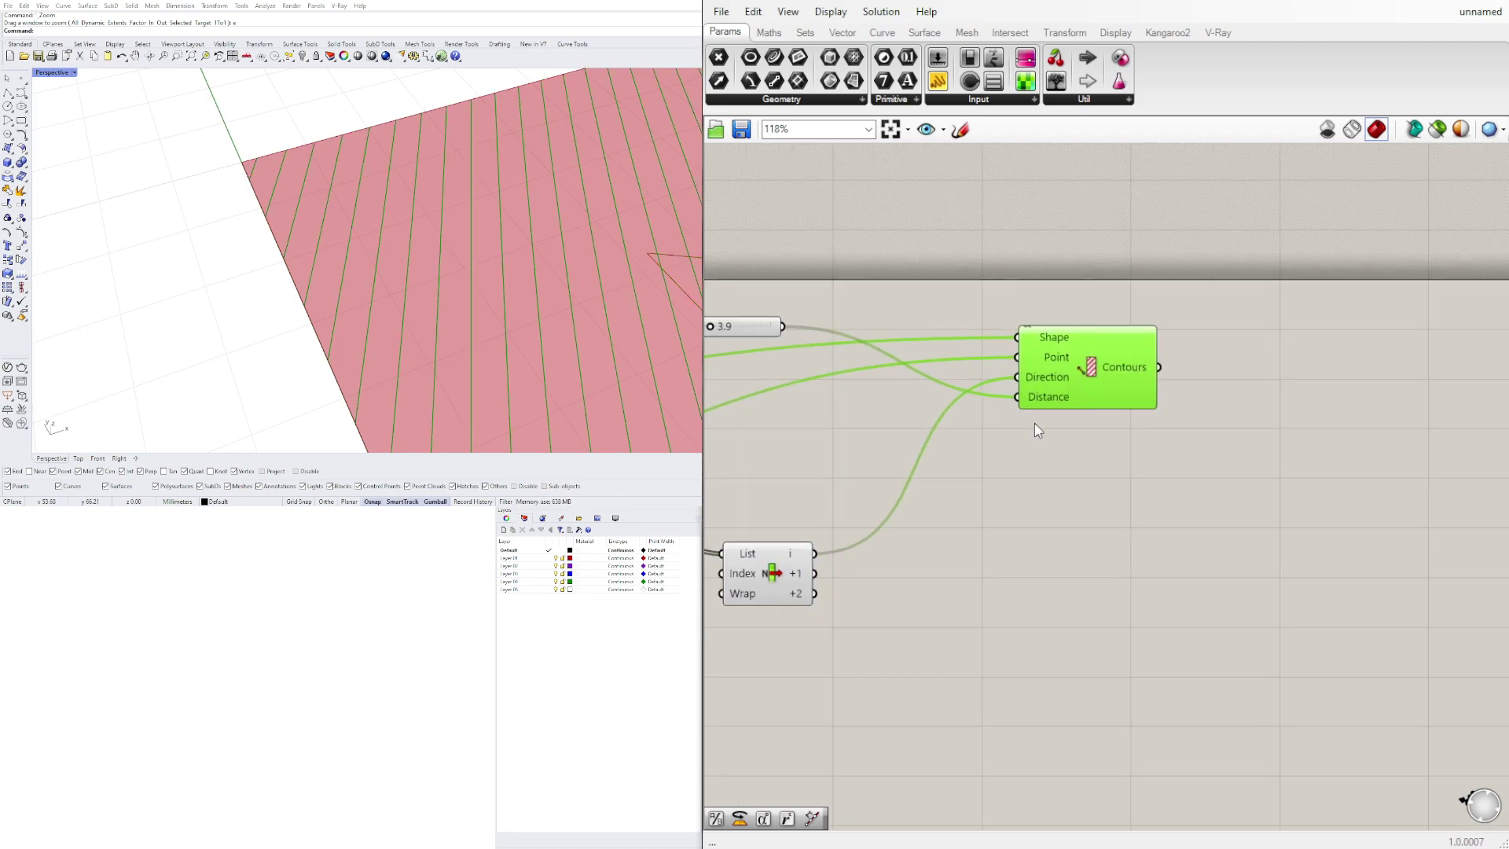
- Add List Item's +1 output to Contour's Direction input while keeping the i connection, and inspect the crossing lines
left_click_drag(817, 575, 1017, 377, "shift")
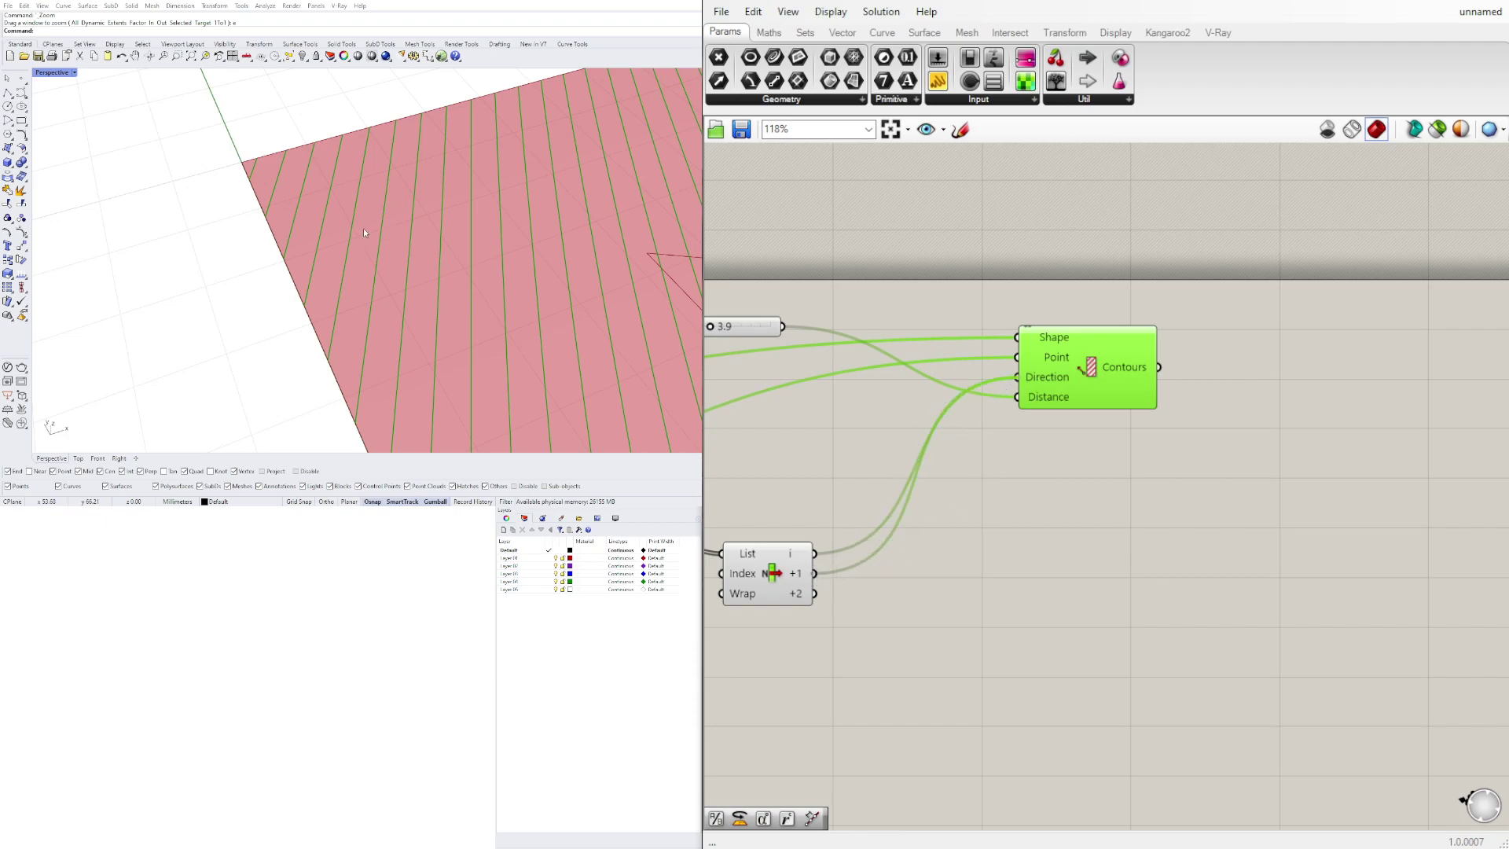
scroll(363, 229, "down", 6)
scroll(499, 242, "up", 6)
right_click_drag(445, 242, 493, 241)
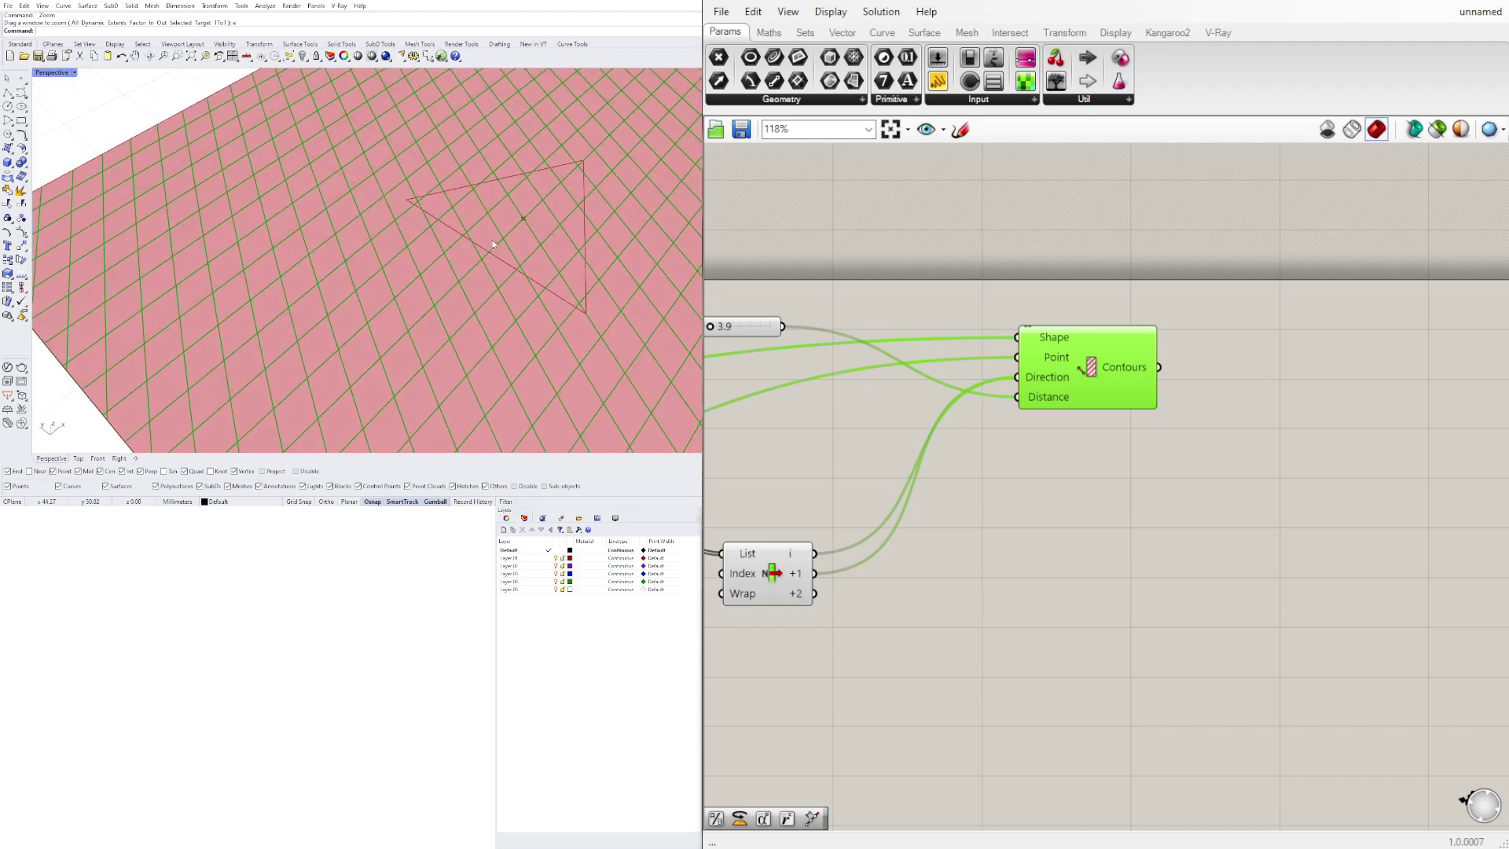
scroll(494, 245, "down", 3)
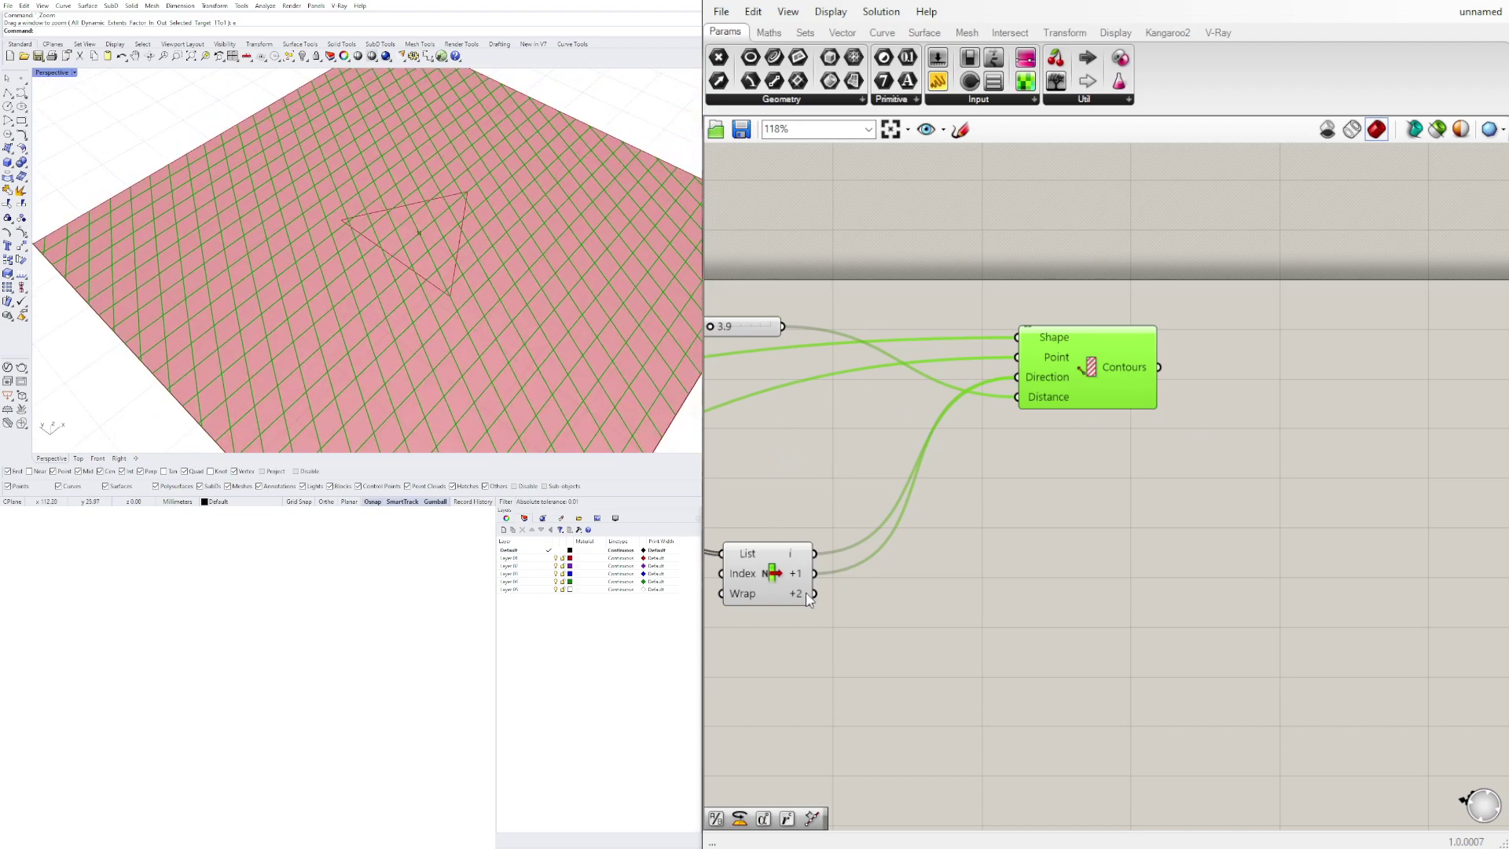
- Add List Item's +2 output to Contour's Direction input alongside i and +1, and inspect the triangular pattern
left_click_drag(815, 593, 1019, 378, "shift")
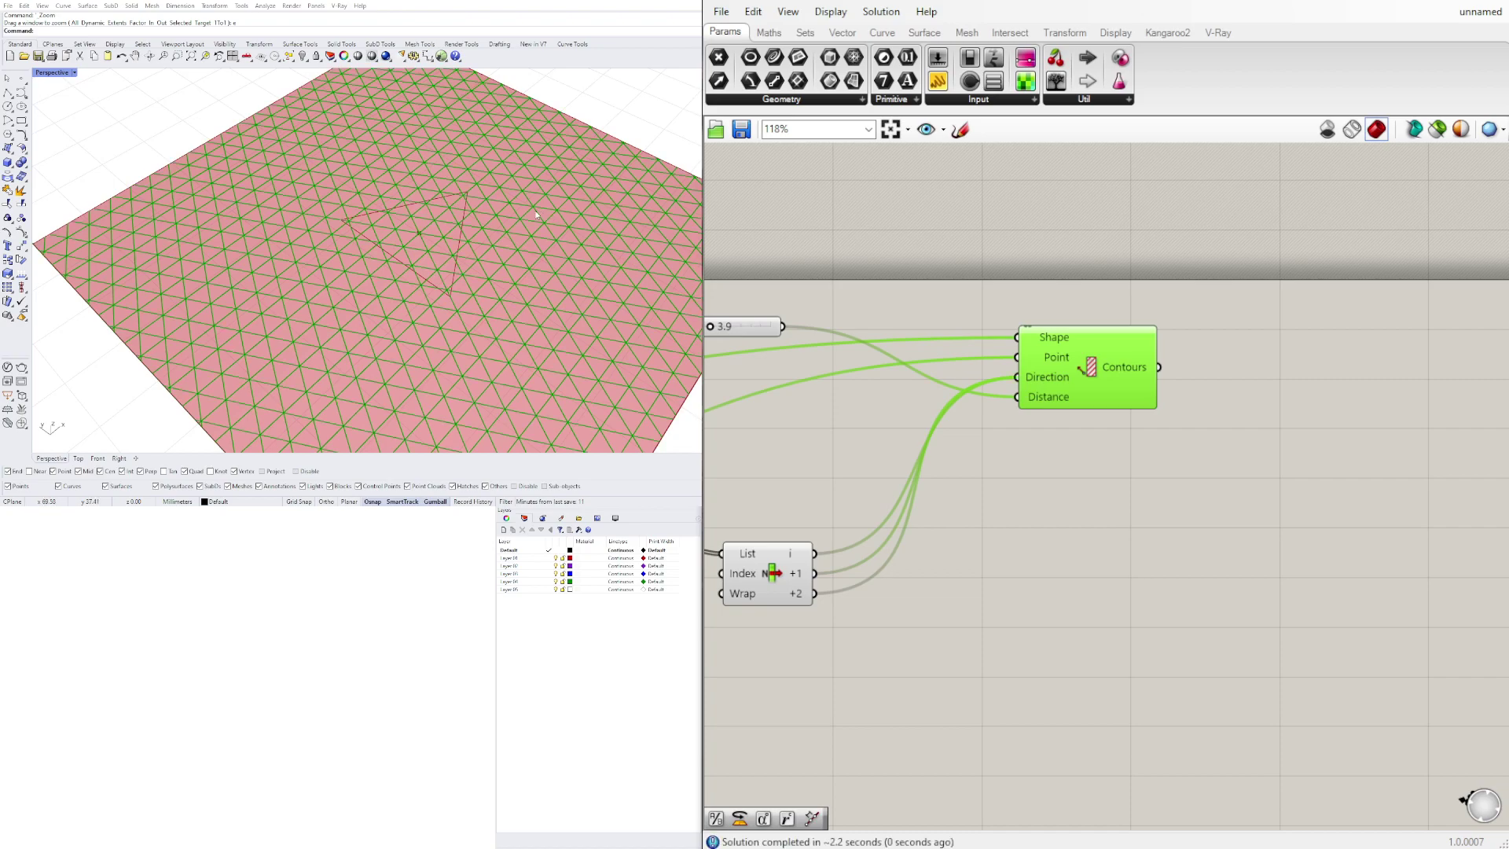
left_click(1094, 629)
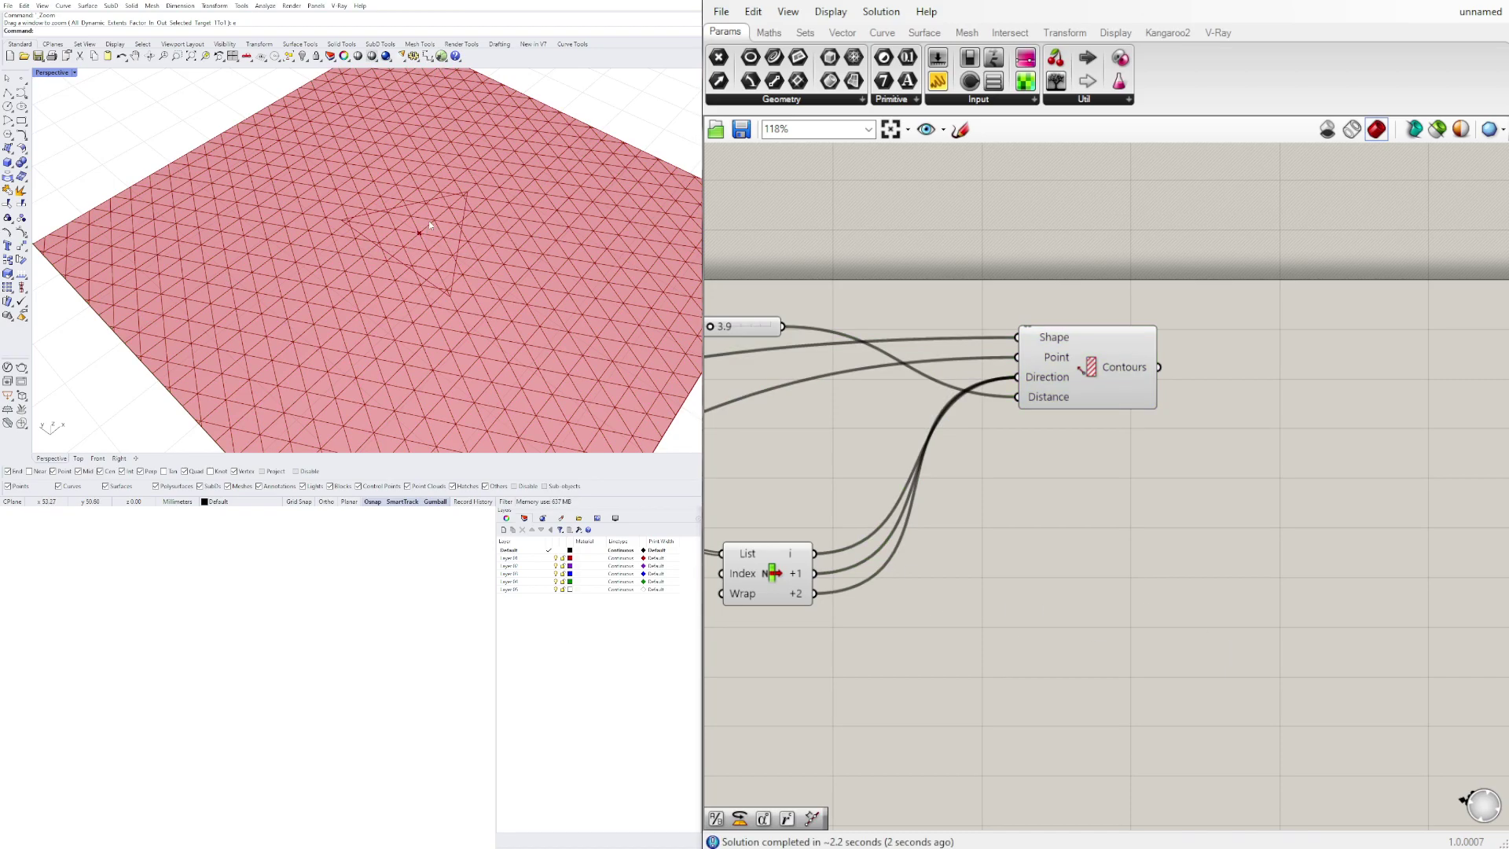
scroll(430, 216, "up", 3)
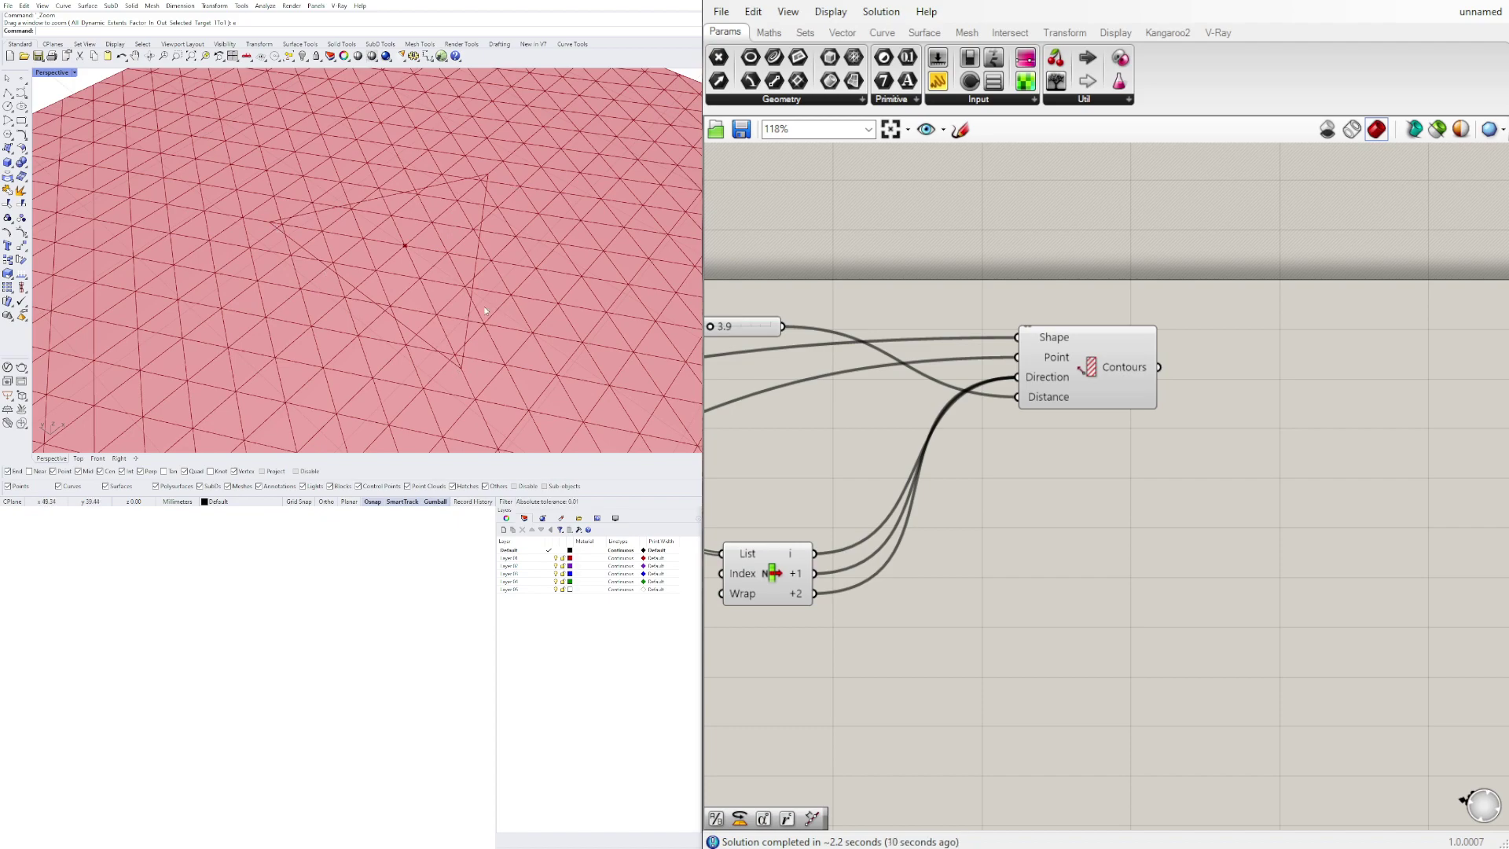
- Raise the Contour Distance slider to 5.6 and inspect the wider line spacing
left_click(1034, 397)
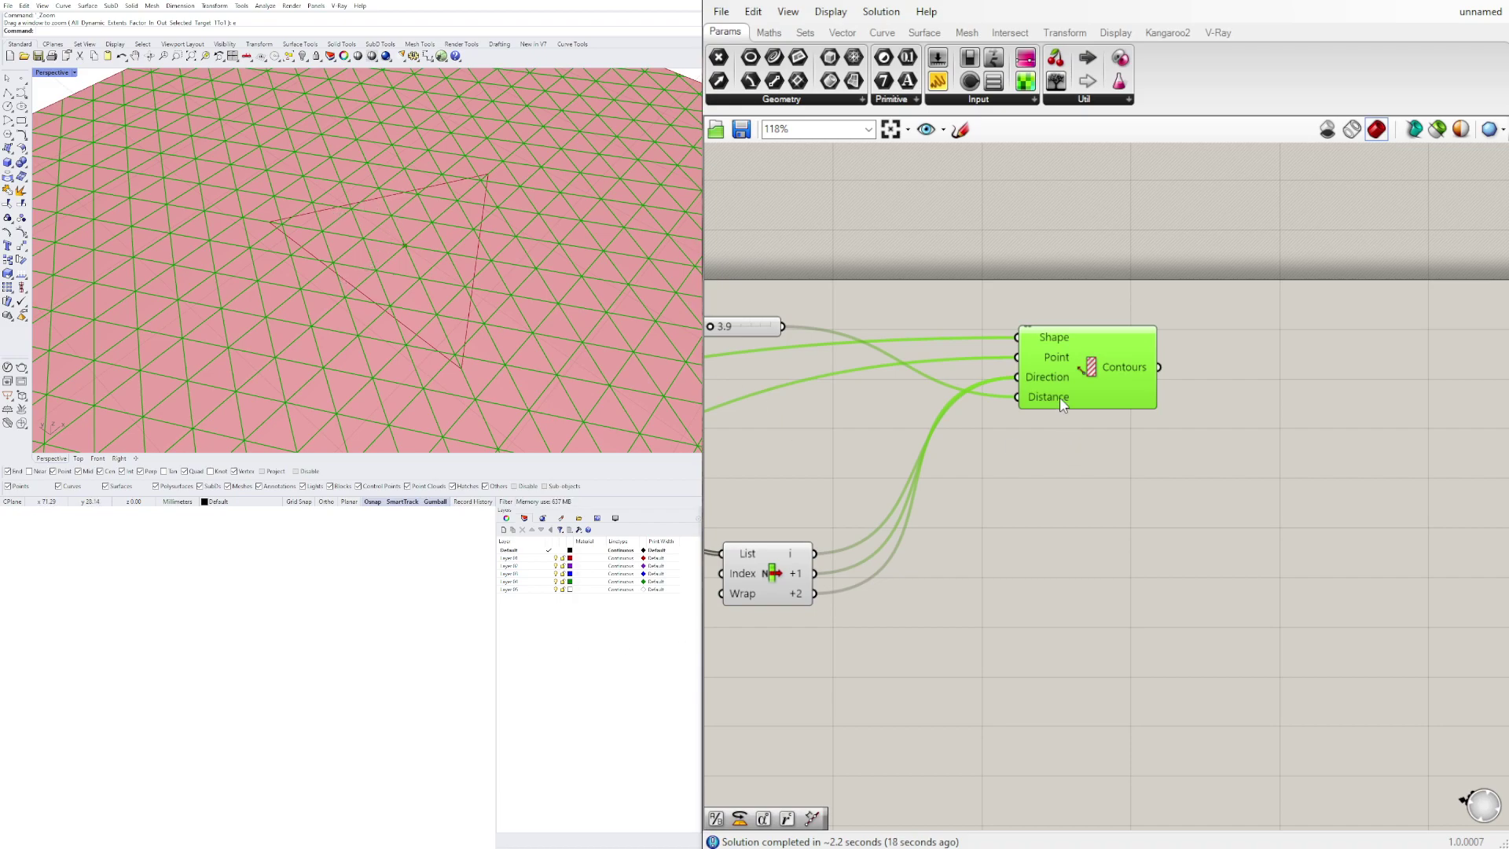
scroll(1059, 397, "down", 3)
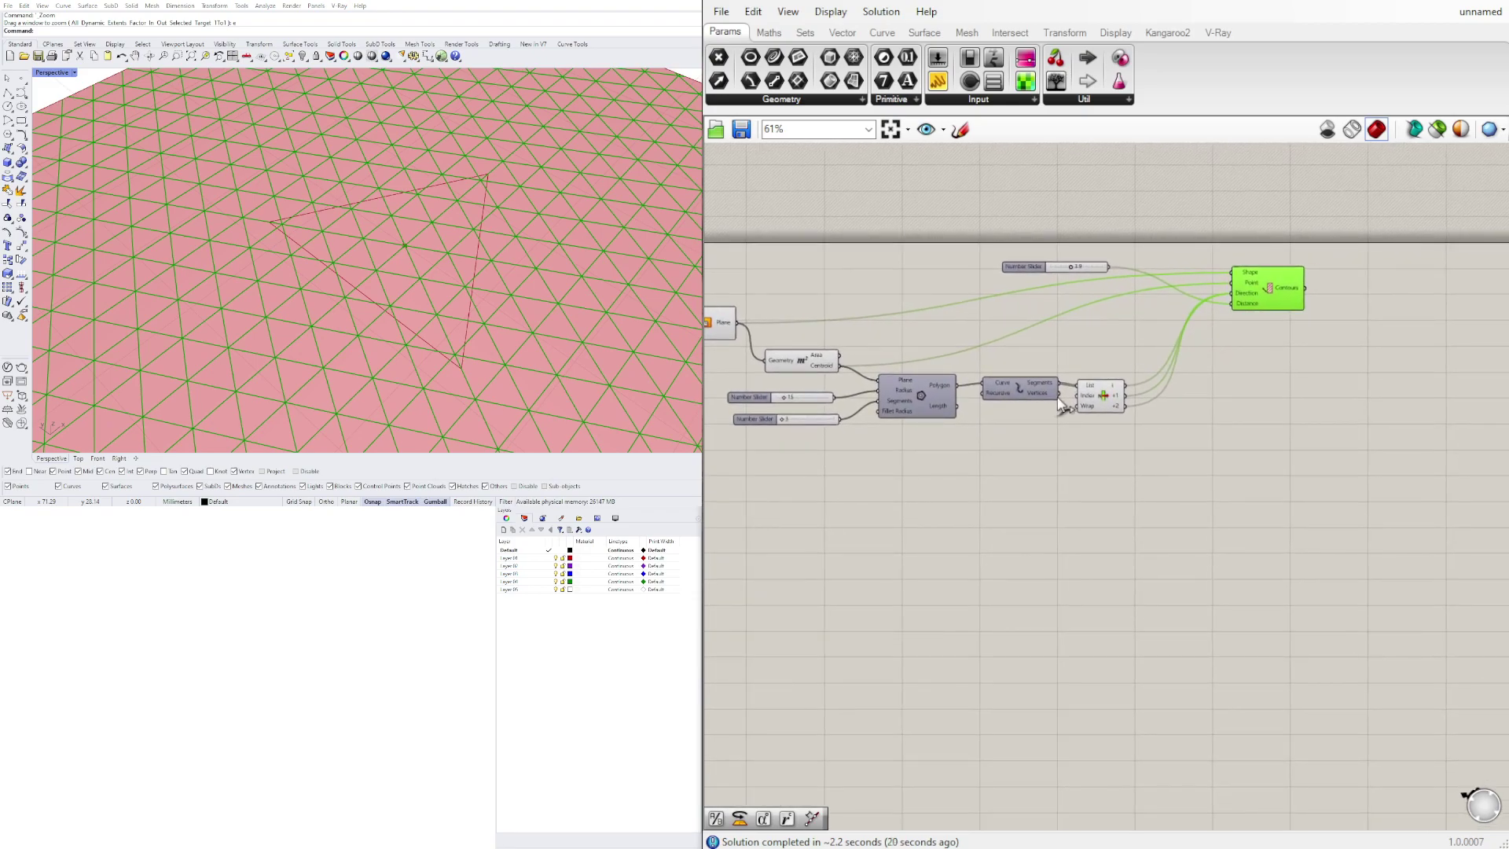
scroll(882, 385, "up", 2)
right_click_drag(882, 385, 1090, 366)
right_click_drag(1309, 275, 1030, 394)
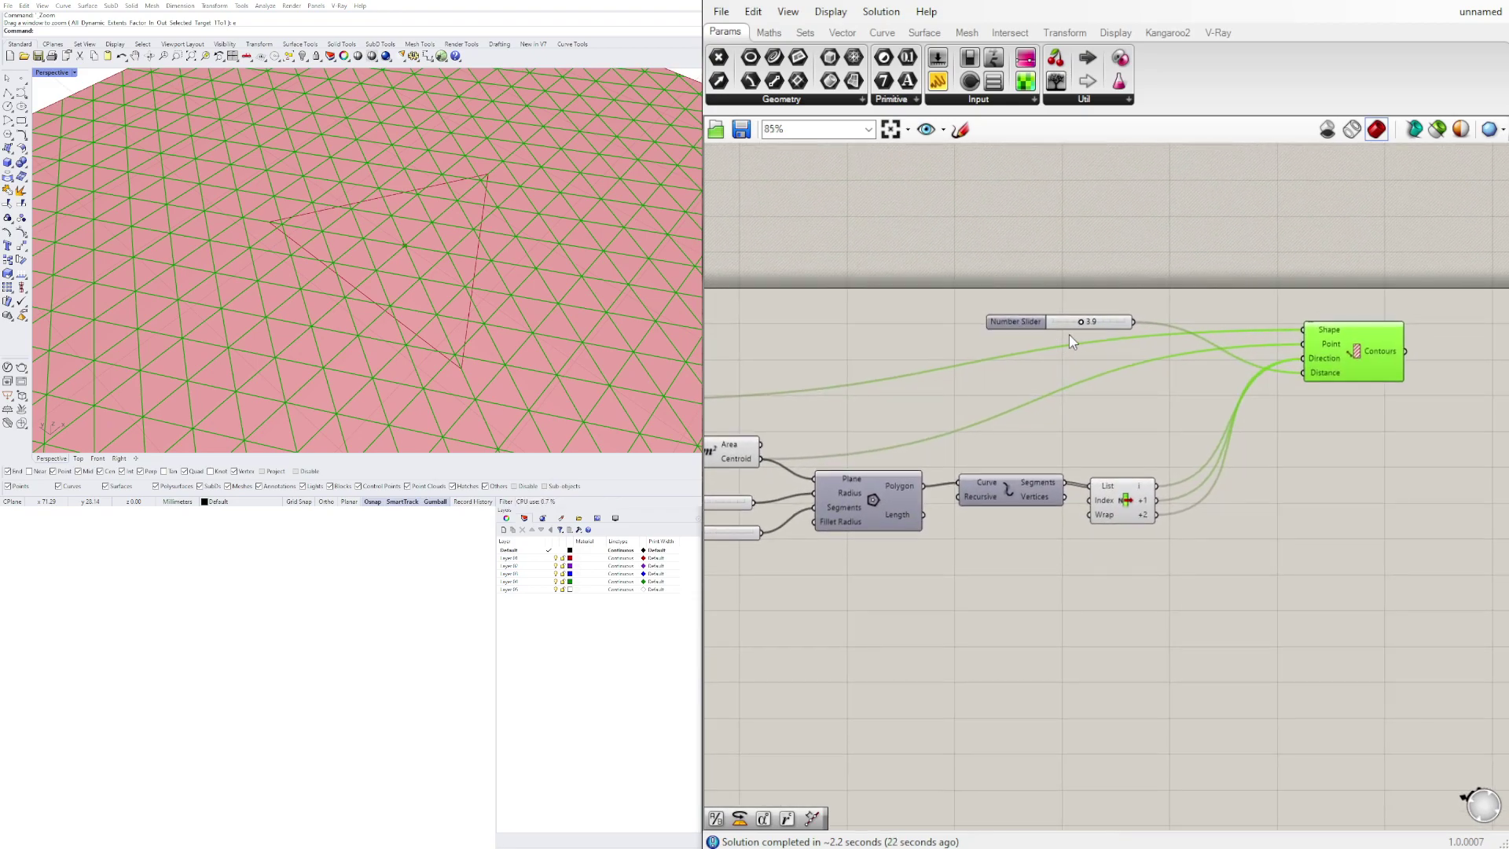
scroll(1069, 333, "up", 4)
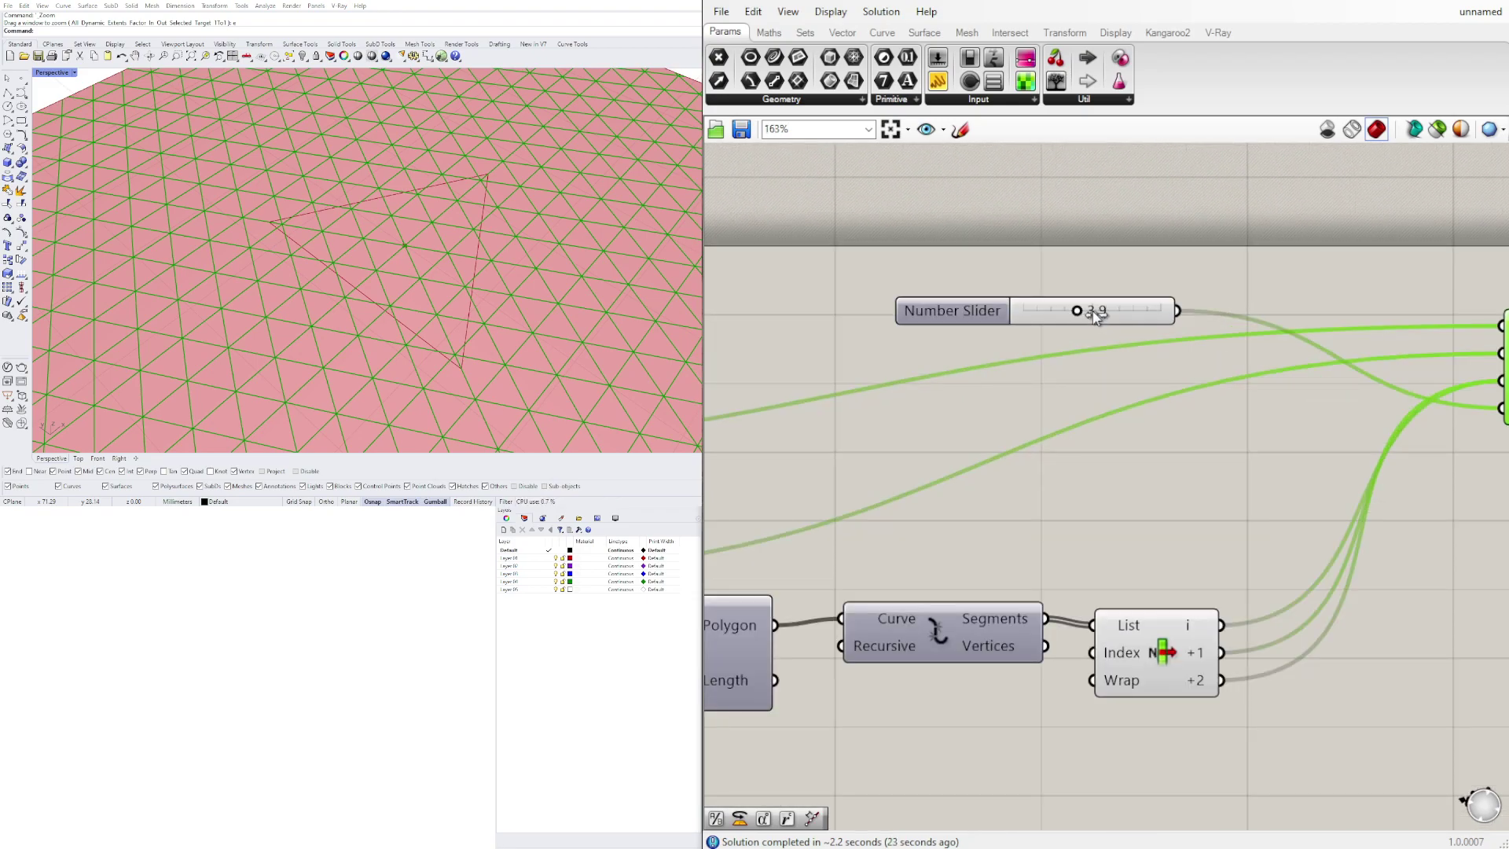
left_click_drag(1094, 313, 1105, 316)
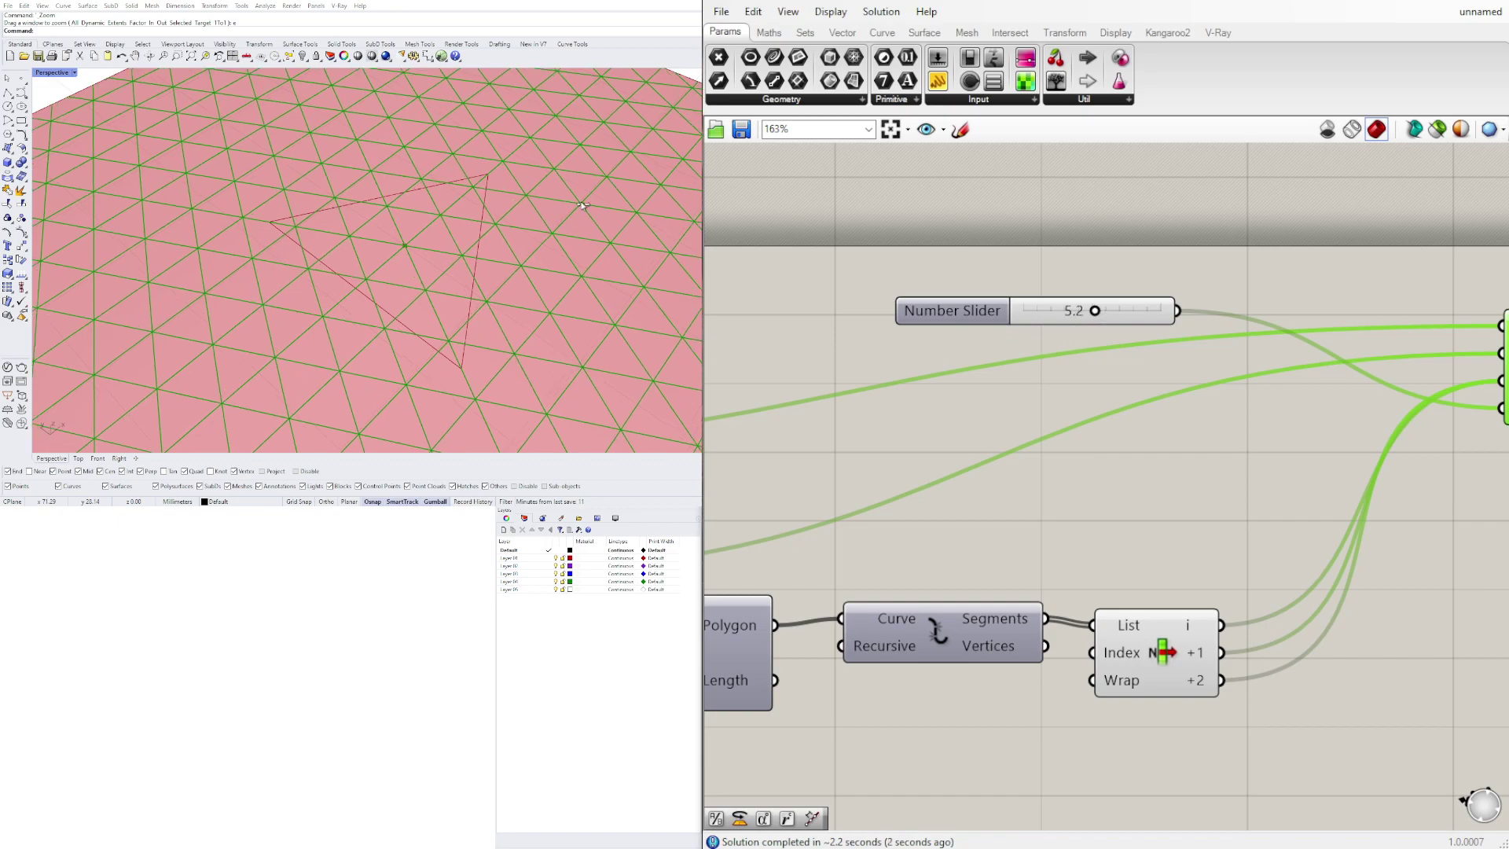
scroll(408, 243, "up", 2)
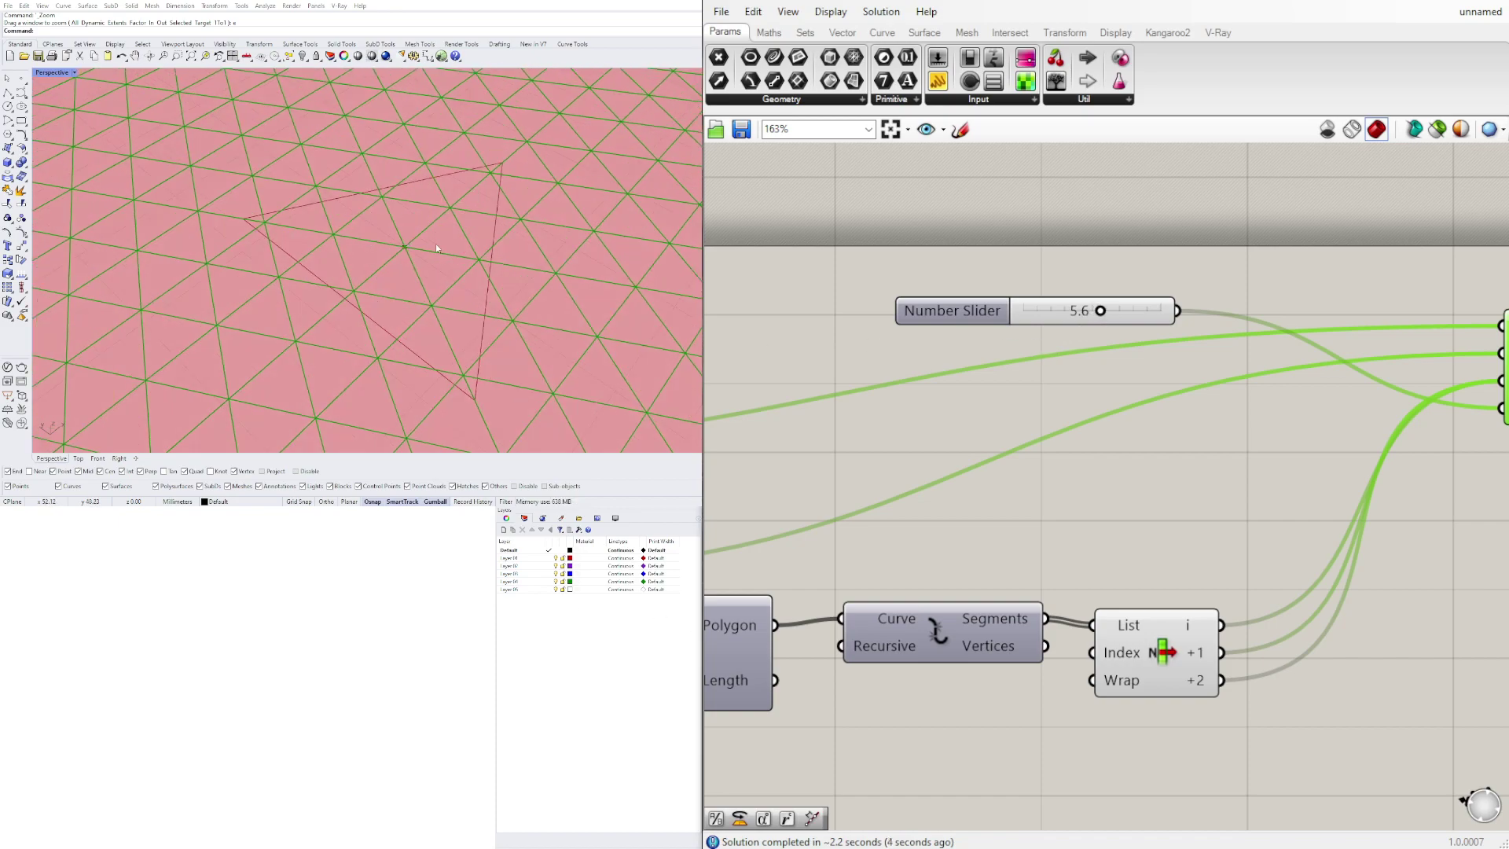
left_click(1043, 529)
- Disconnect List Item's +2 output from Contour's Direction input
scroll(1089, 531, "down", 4)
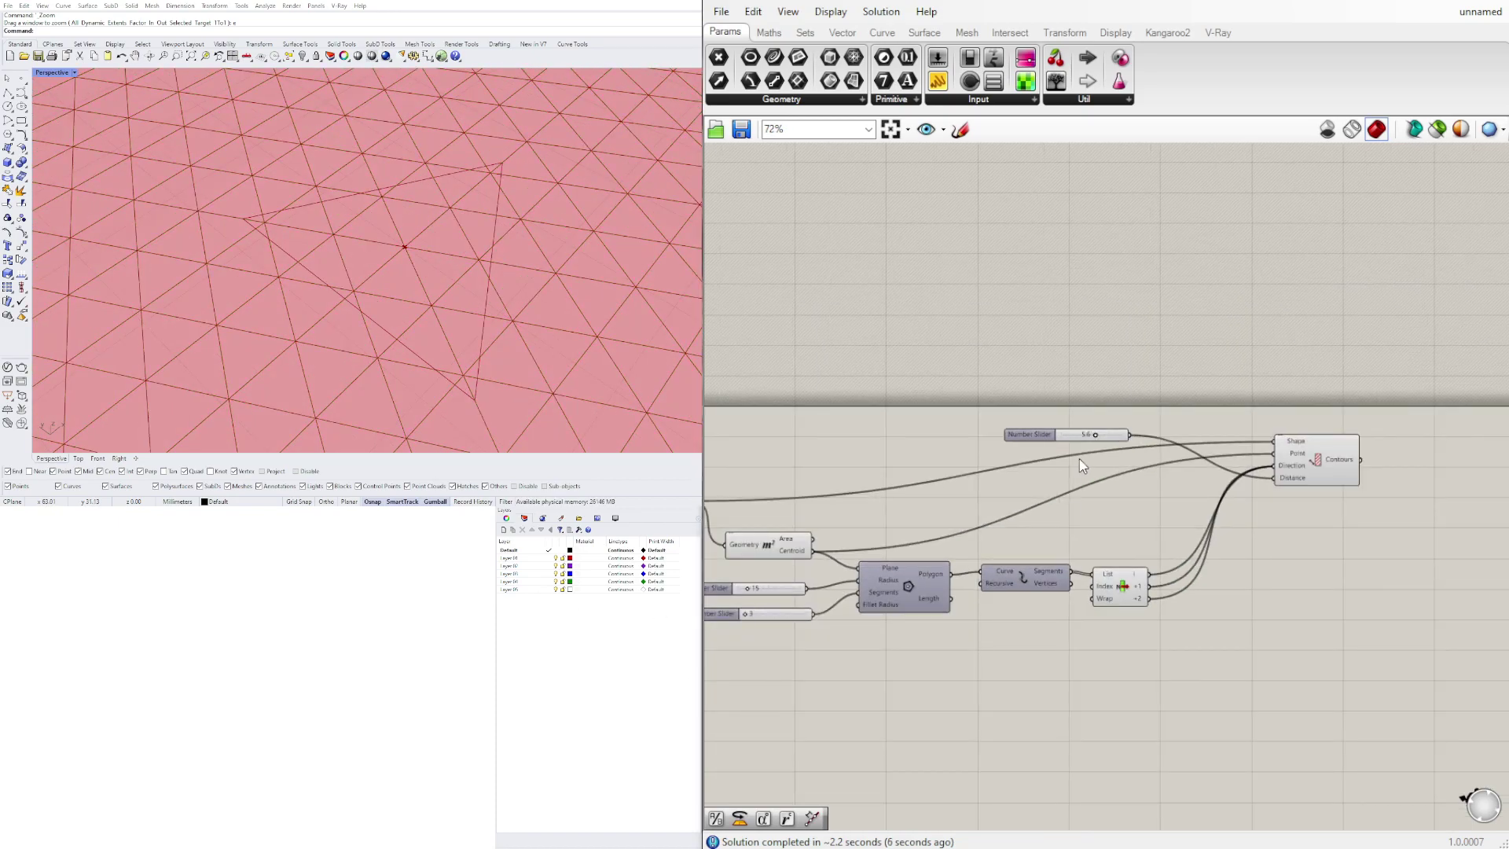
left_click(1344, 449)
scroll(1159, 391, "up", 2)
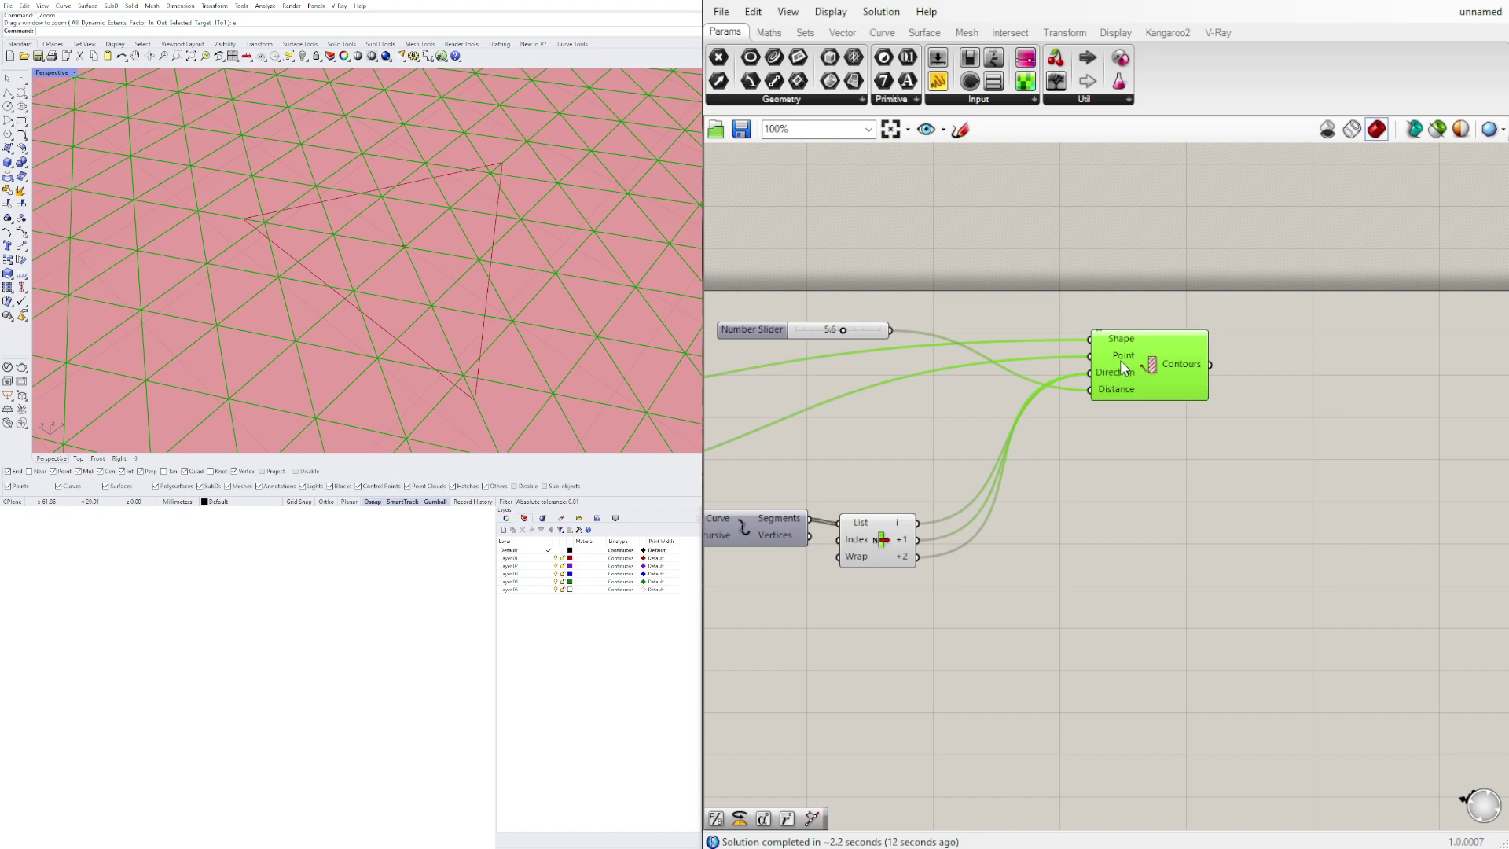
left_click_drag(1089, 374, 927, 575)
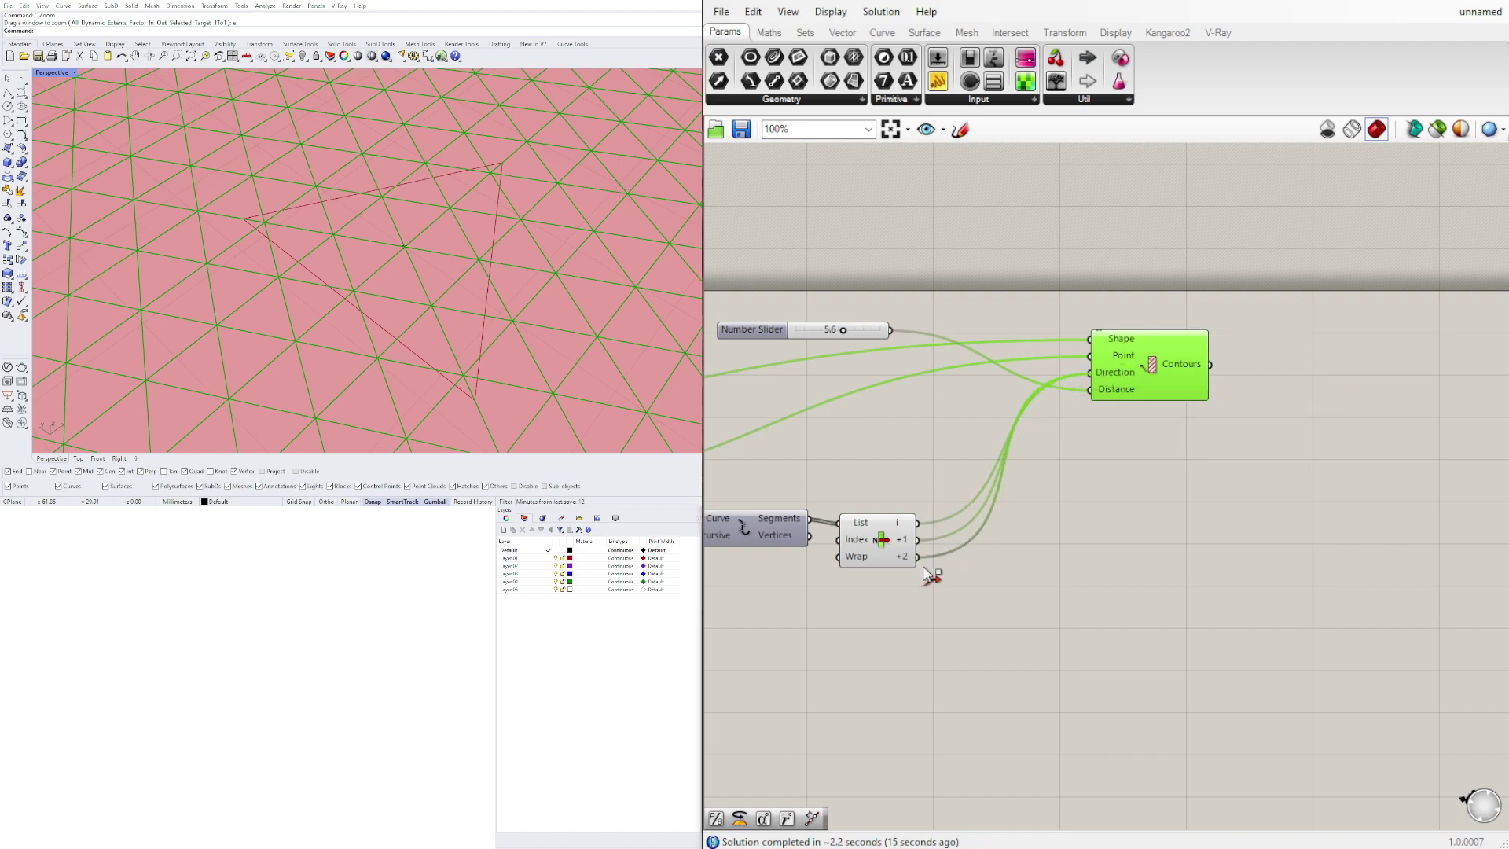
left_click(1089, 511)
scroll(537, 233, "down", 5)
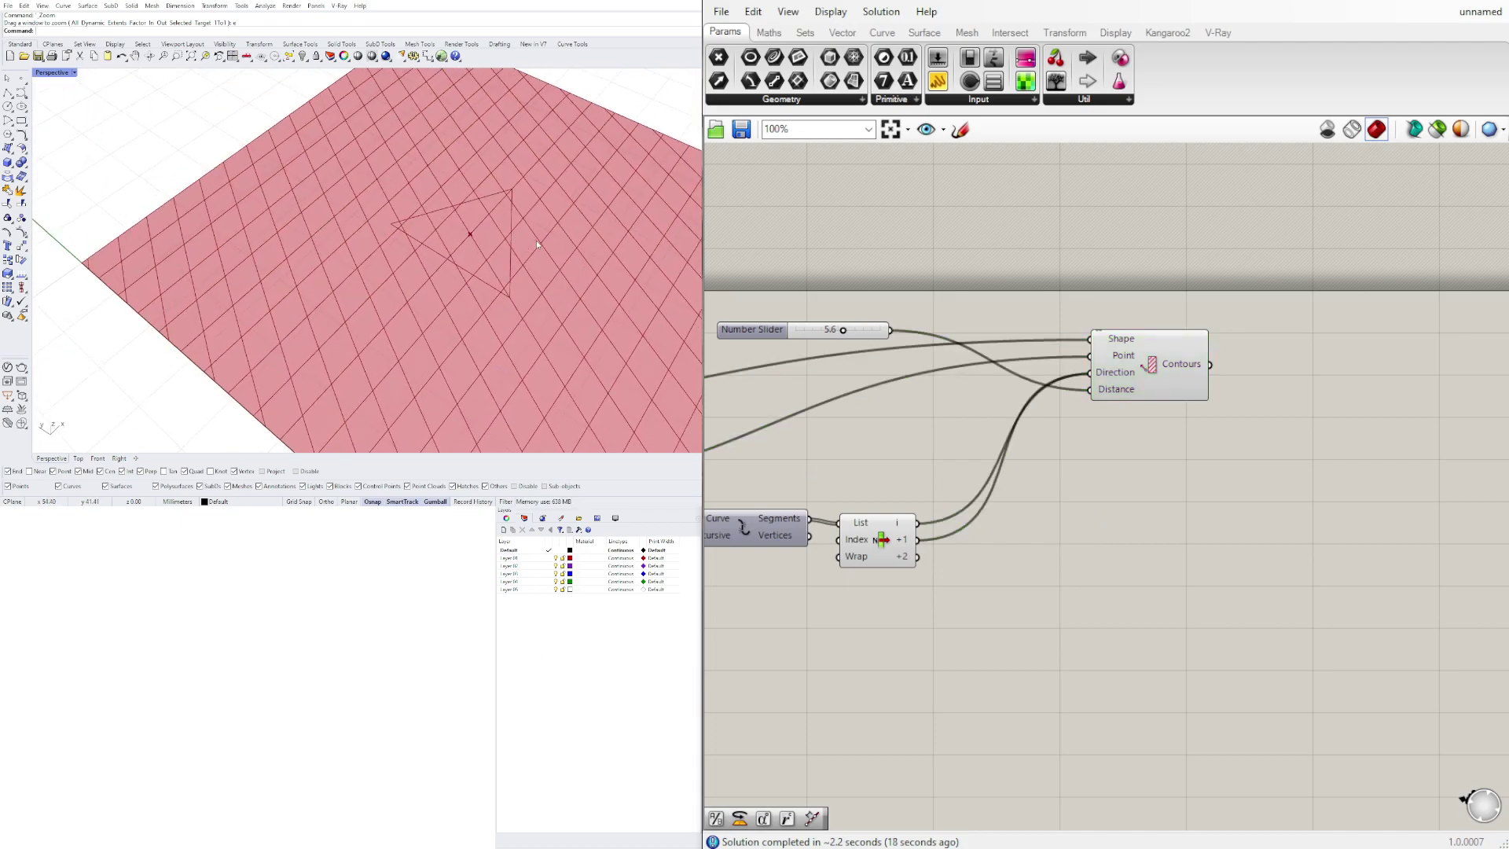
- Shift Contour away from List Item, duplicate it below with its connections, and feed only +2 into the copy's Direction input
left_click_drag(1139, 365, 1228, 370)
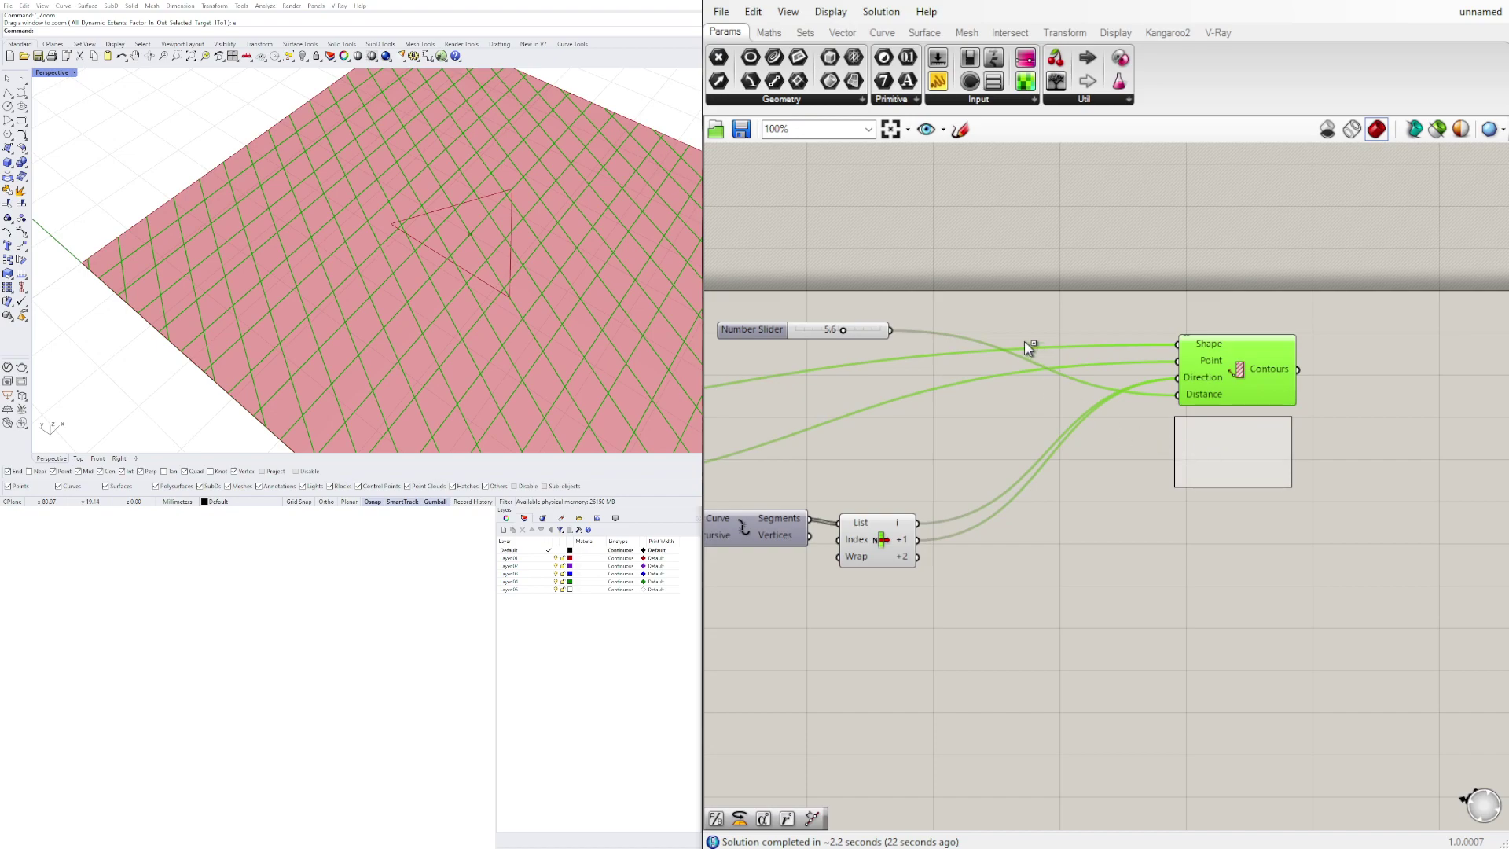
key("ctrl+shift+v")
left_click(980, 634)
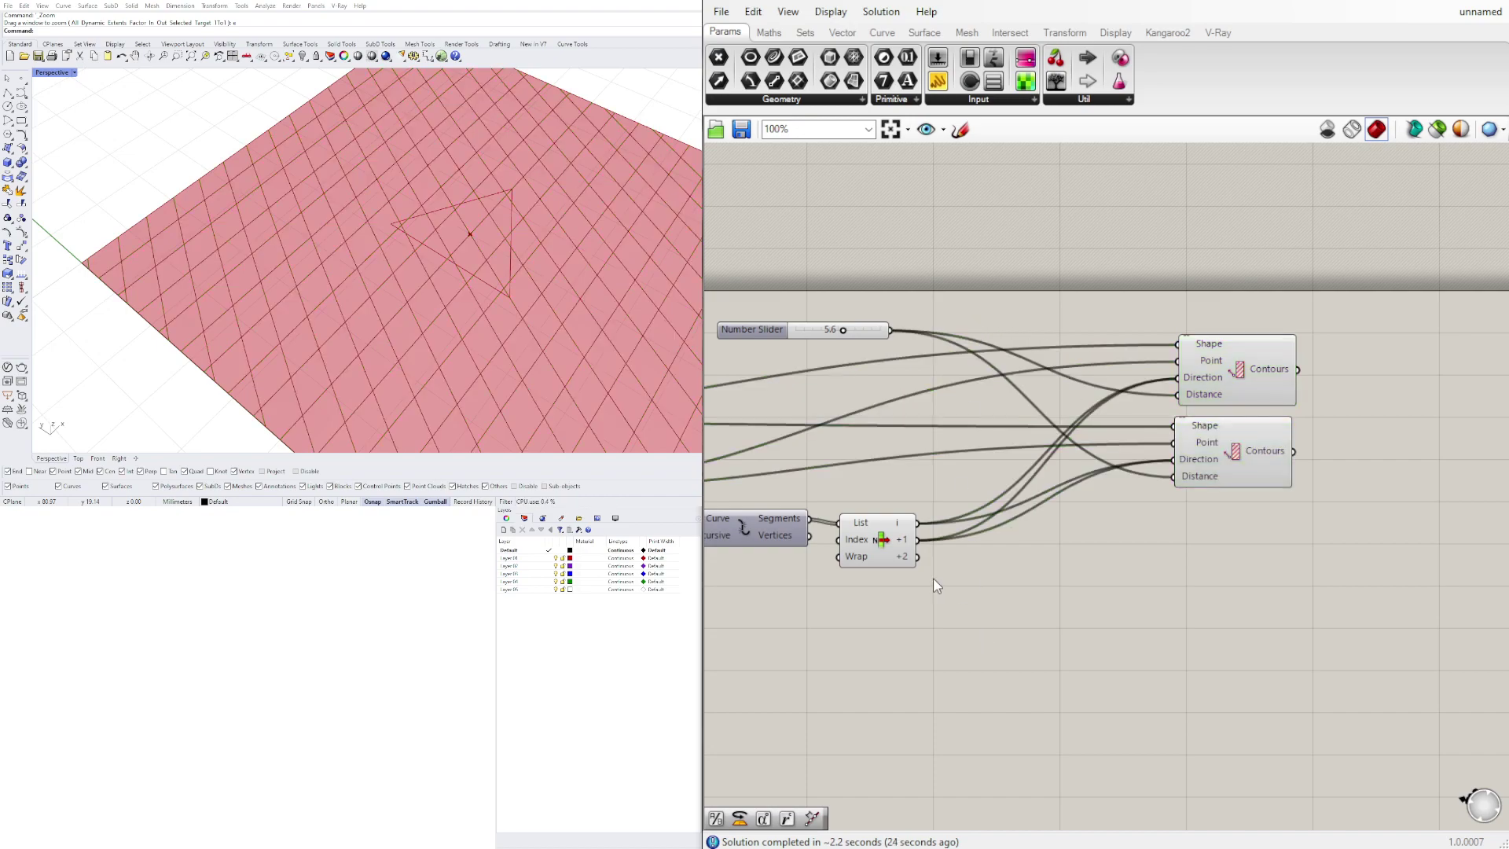
left_click_drag(918, 556, 1172, 467)
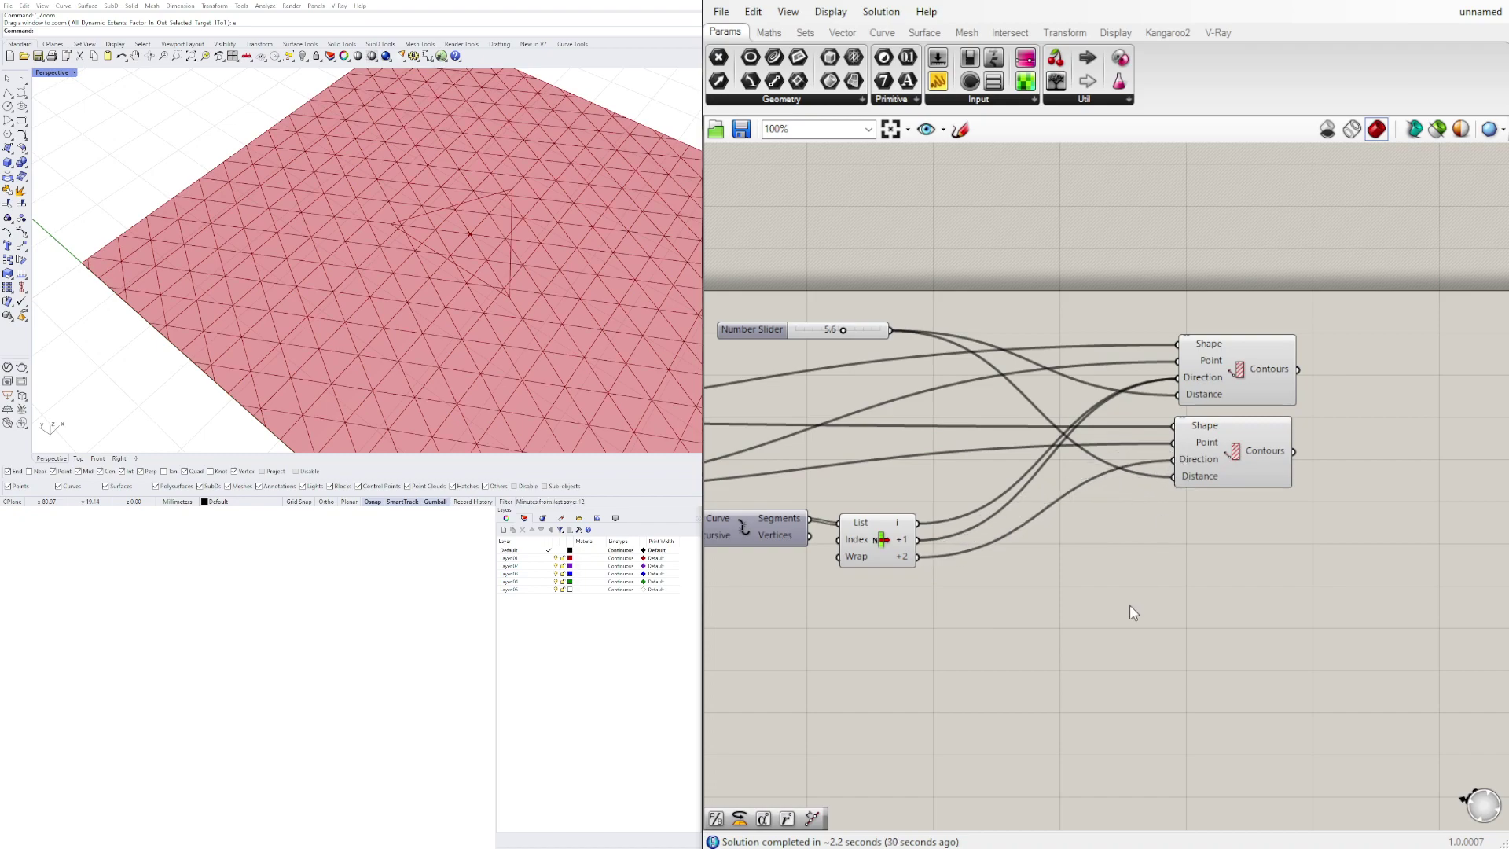
- Compare the contour lines generated by the lower and upper Contour components on the surface
left_click(1242, 444)
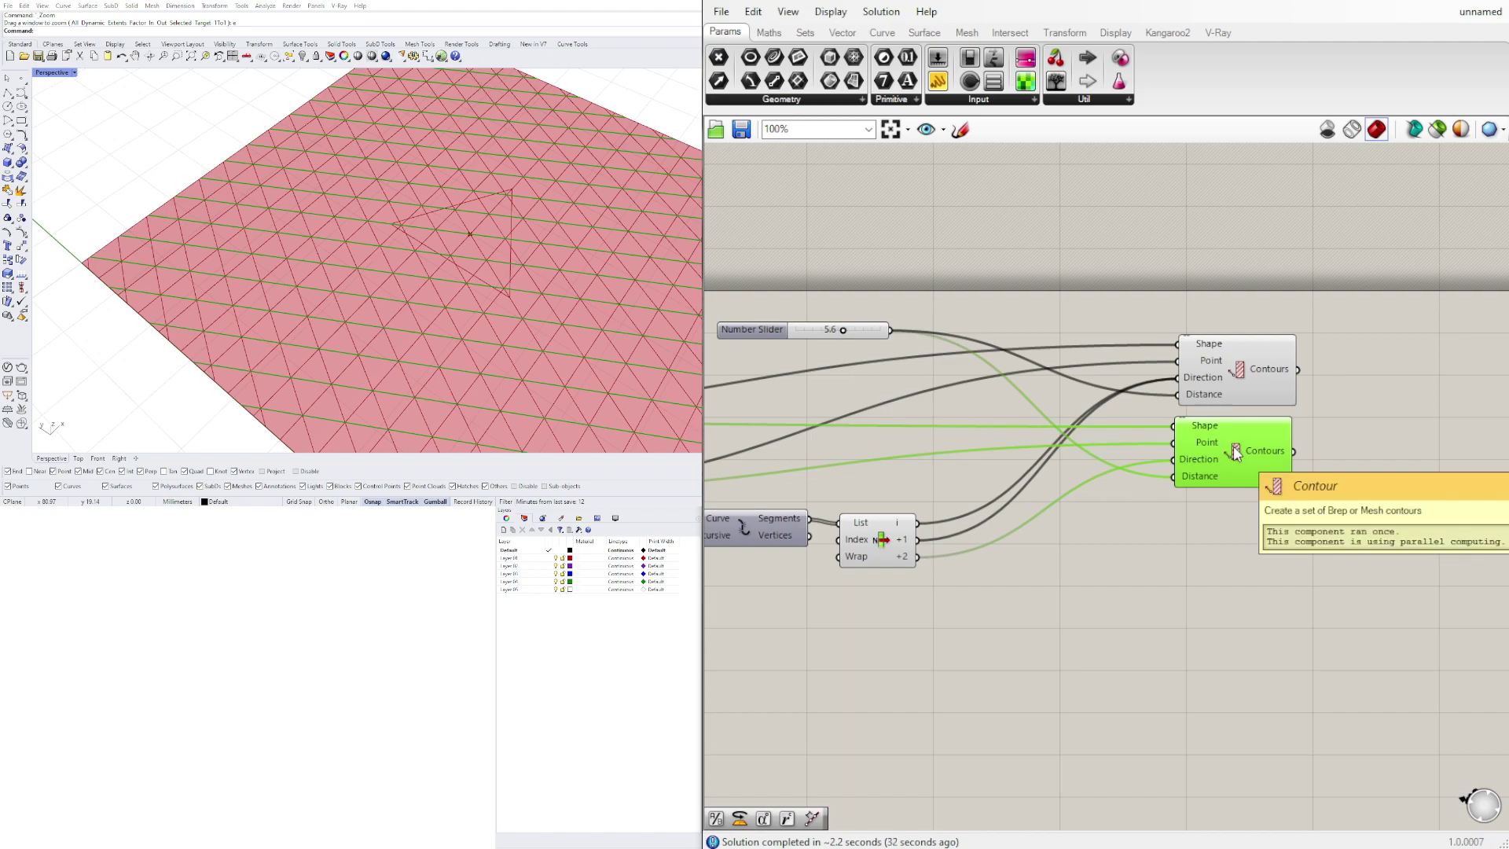
scroll(1218, 459, "up", 2)
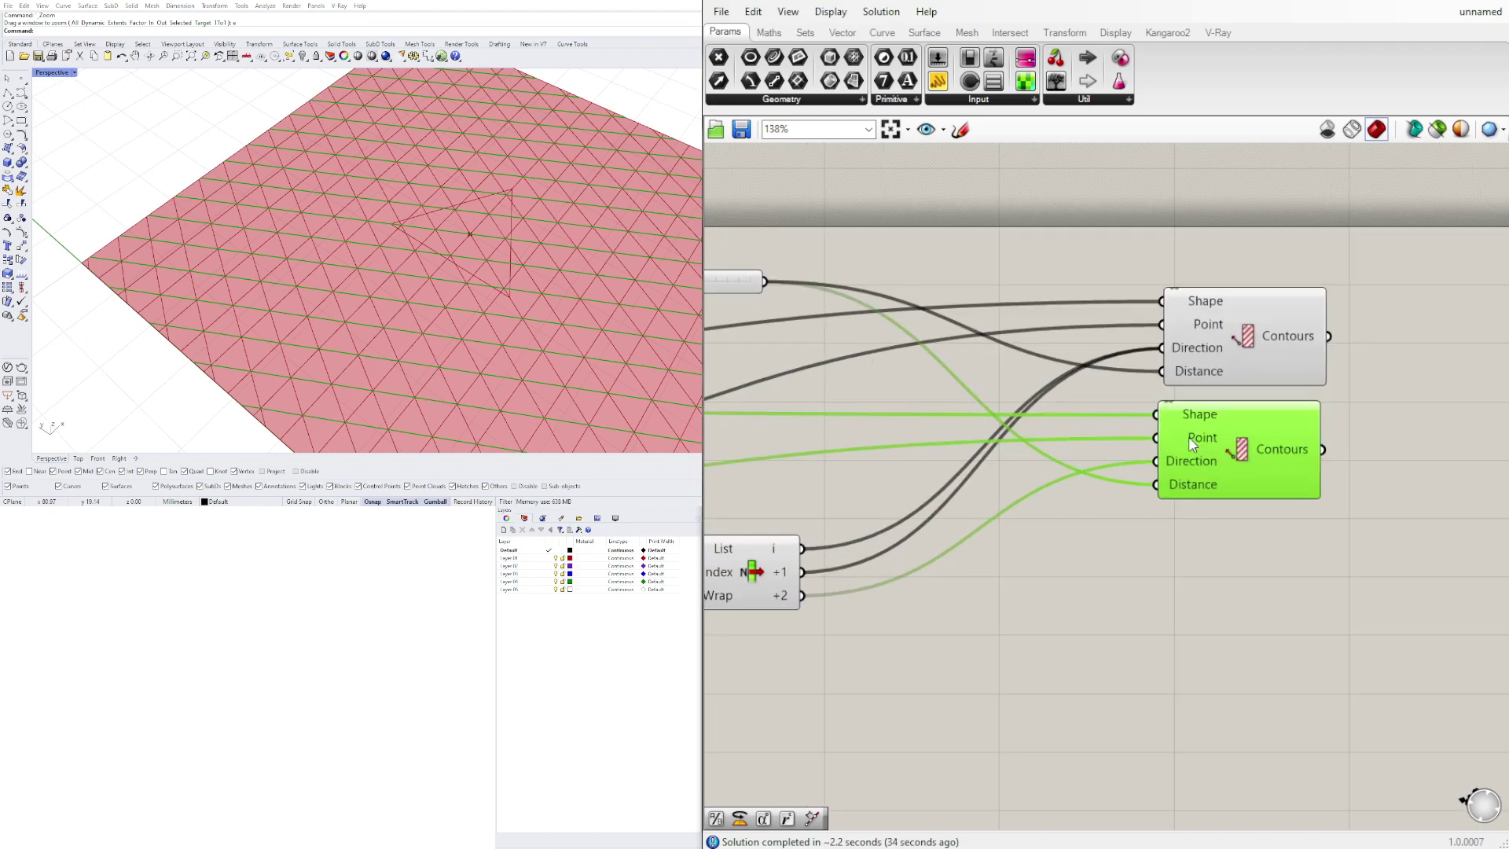
left_click(1225, 352)
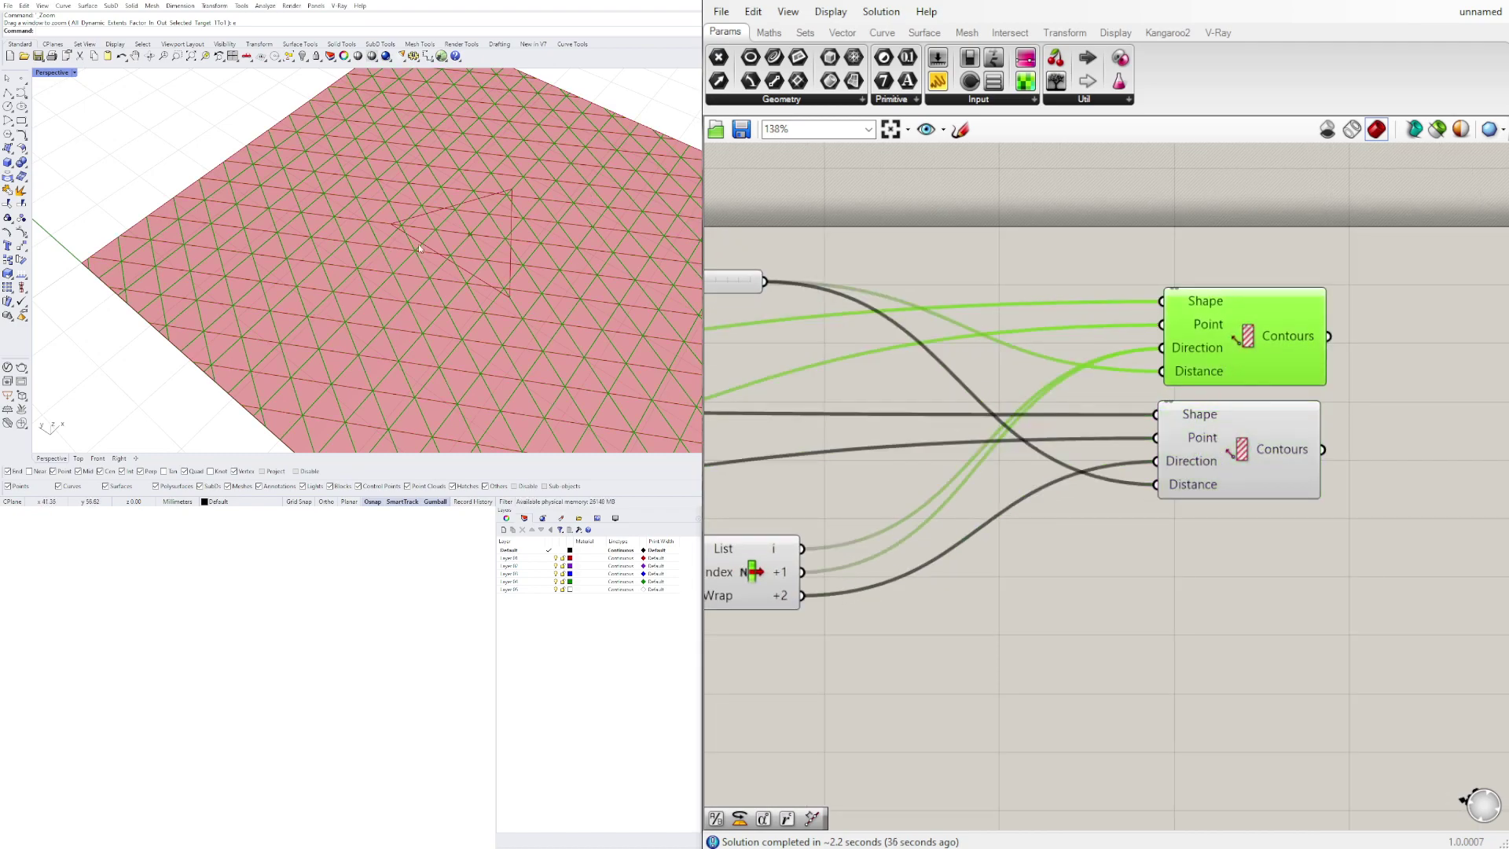
scroll(470, 237, "up", 3)
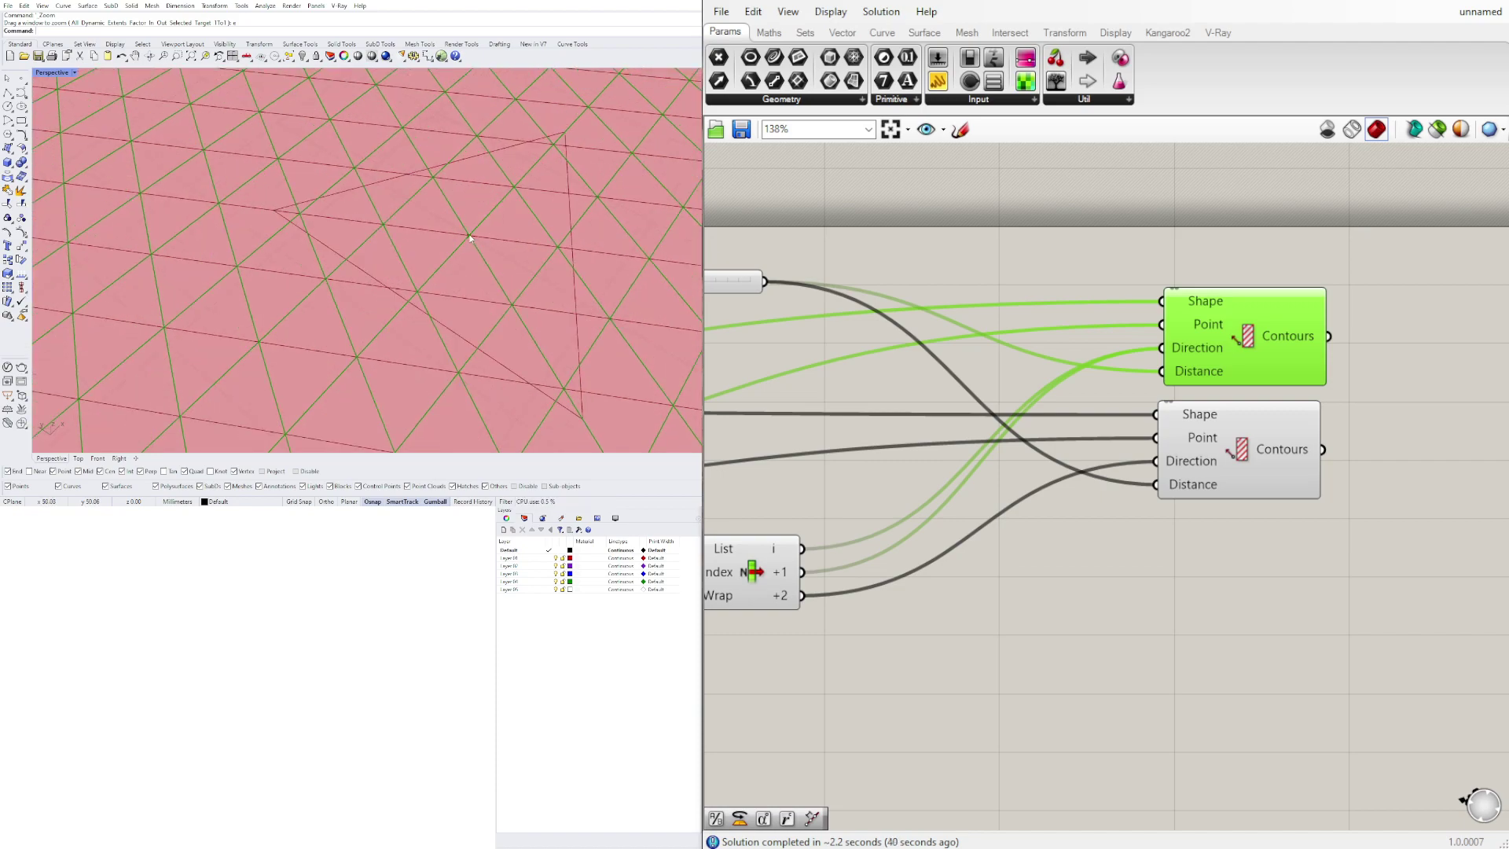
scroll(470, 237, "down", 2)
- Turn off the previews of both Contour components and switch the upper Contour's preview back on
left_click_drag(1325, 626, 1163, 255)
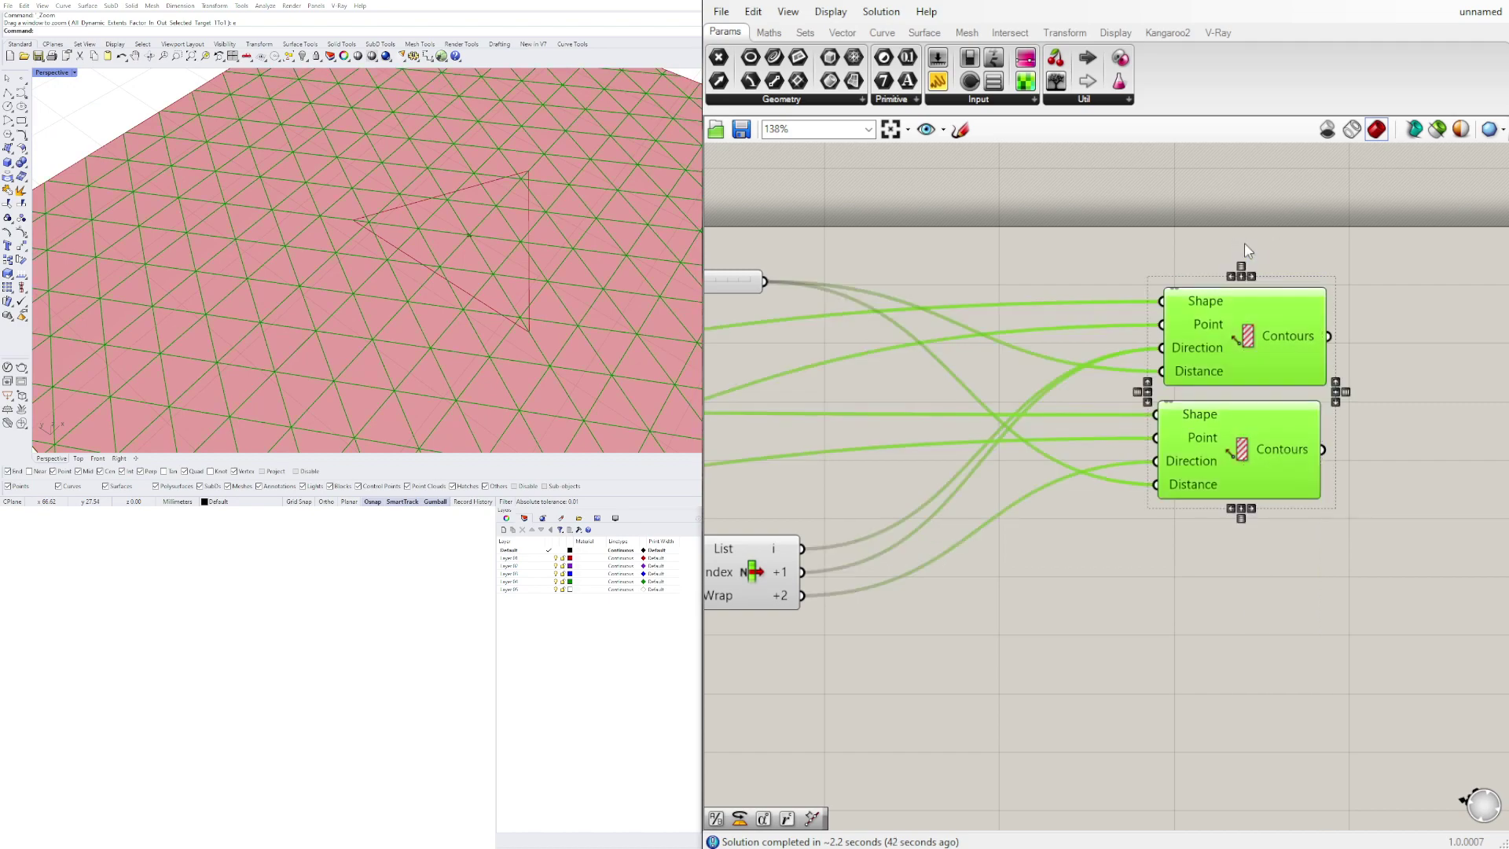
middle_click(1243, 242)
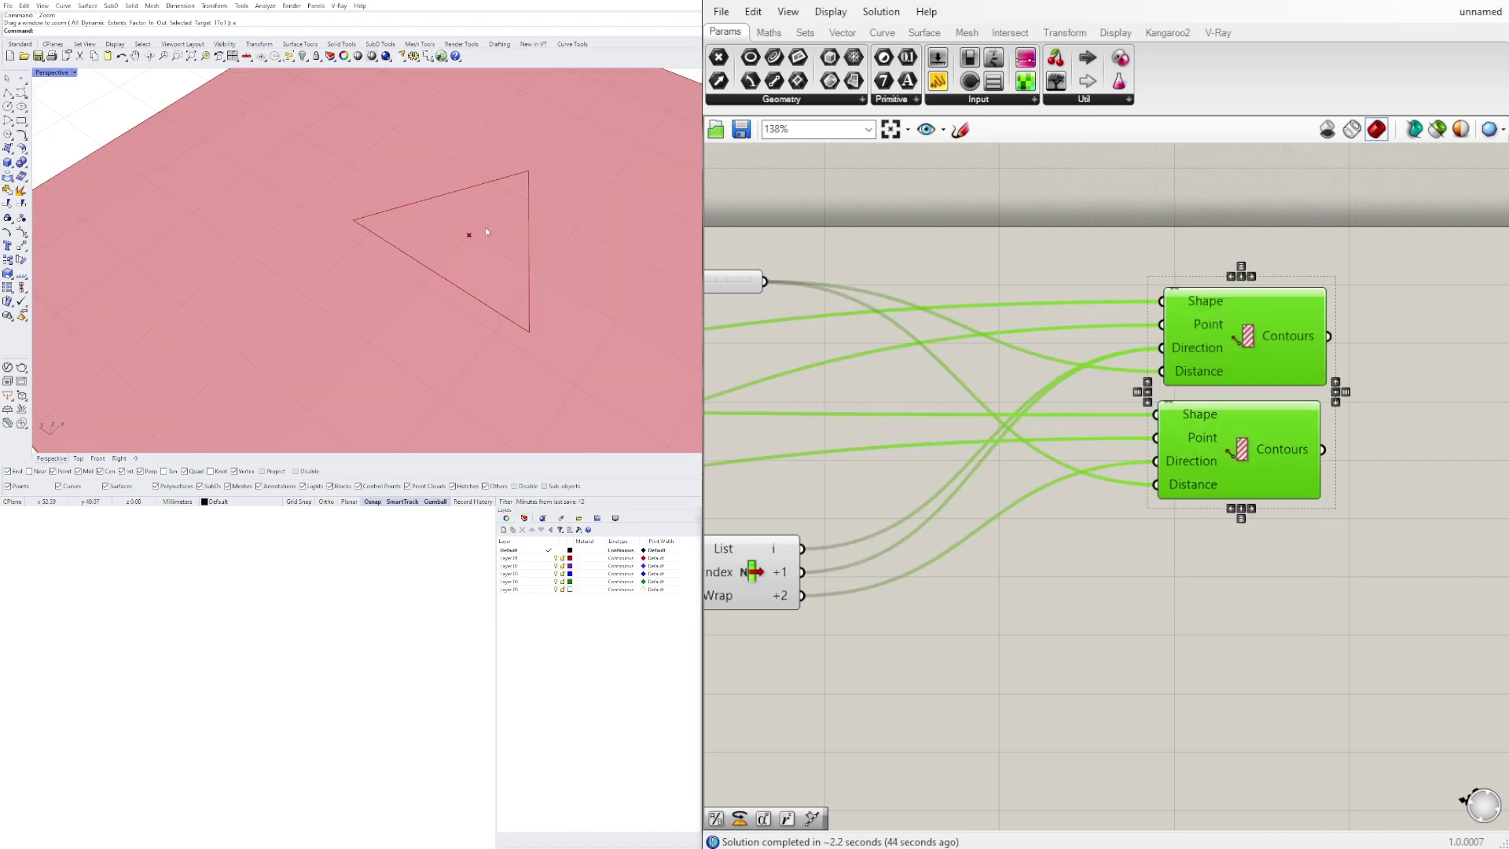
left_click(1355, 436)
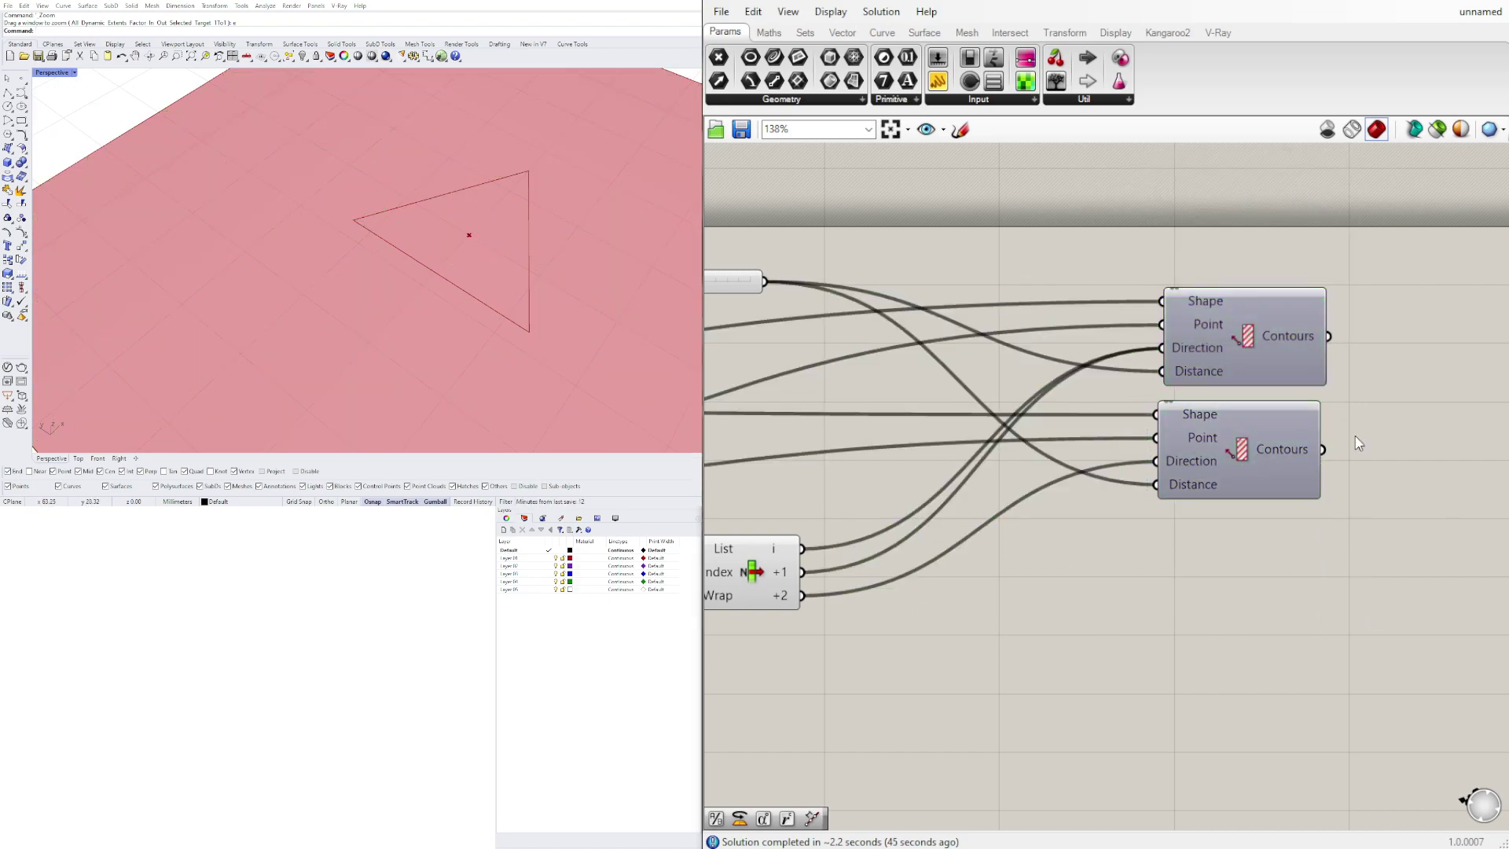
left_click(1254, 338)
right_click(1255, 338)
left_click(1270, 391)
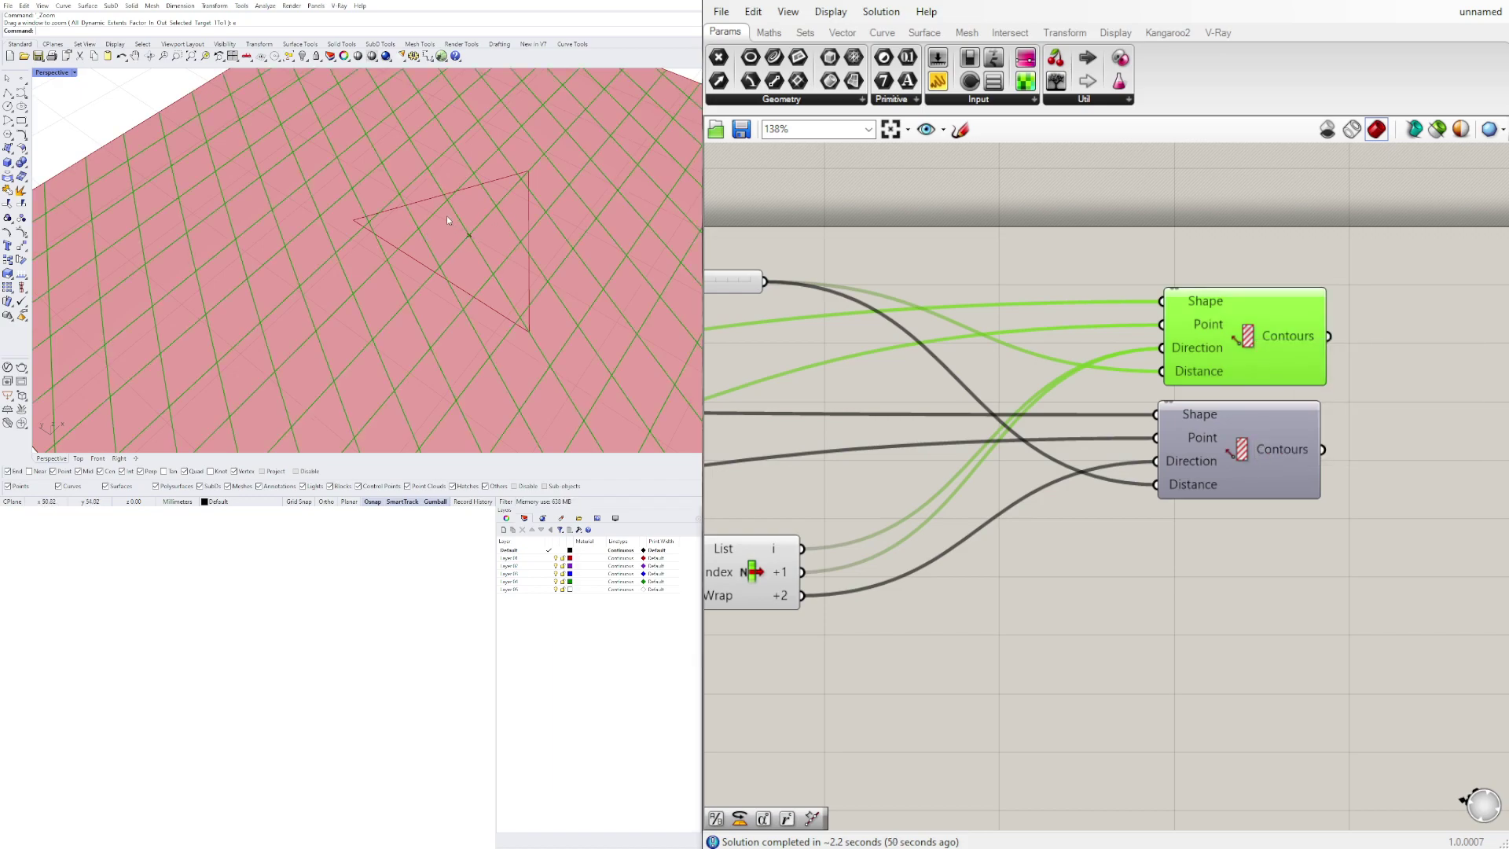
left_click(1029, 598)
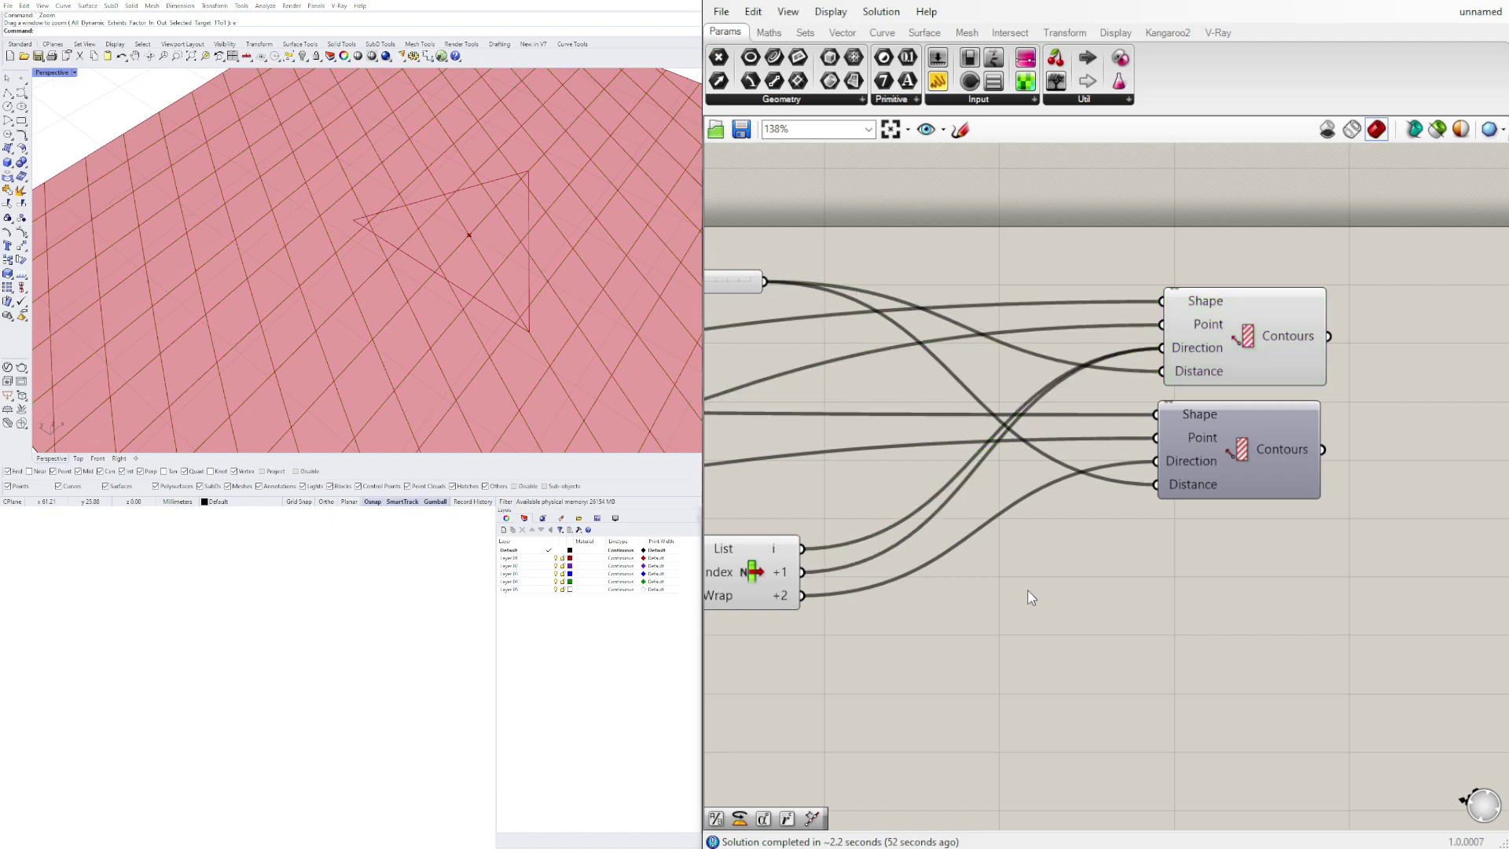
- Examine the Area component's centroid against the contour grid and the triangle on the surface
scroll(1029, 597, "down", 3)
right_click_drag(1002, 585, 1135, 551)
scroll(1011, 567, "up", 2)
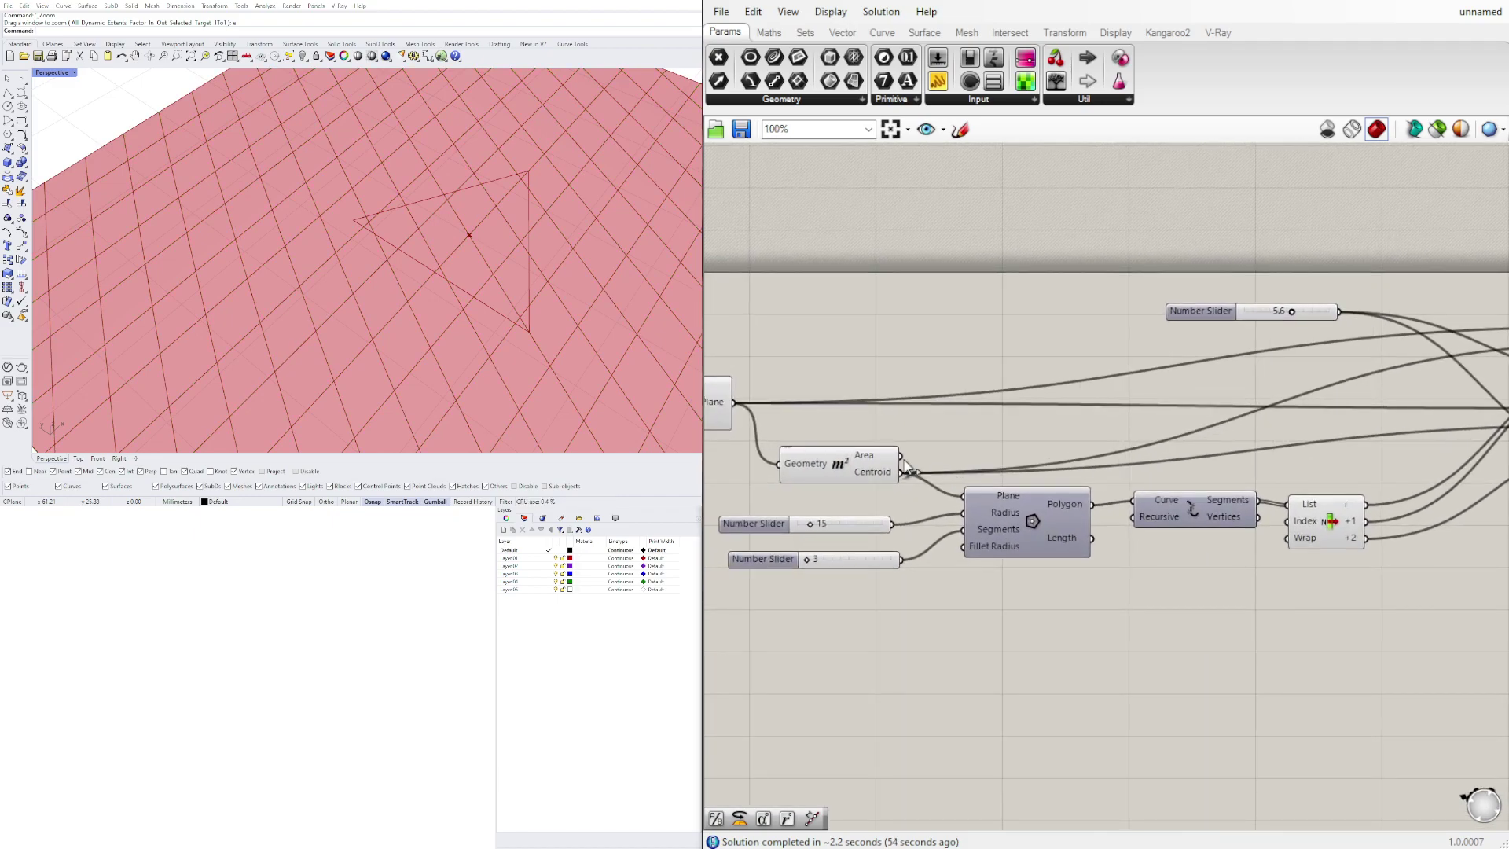
left_click(809, 464)
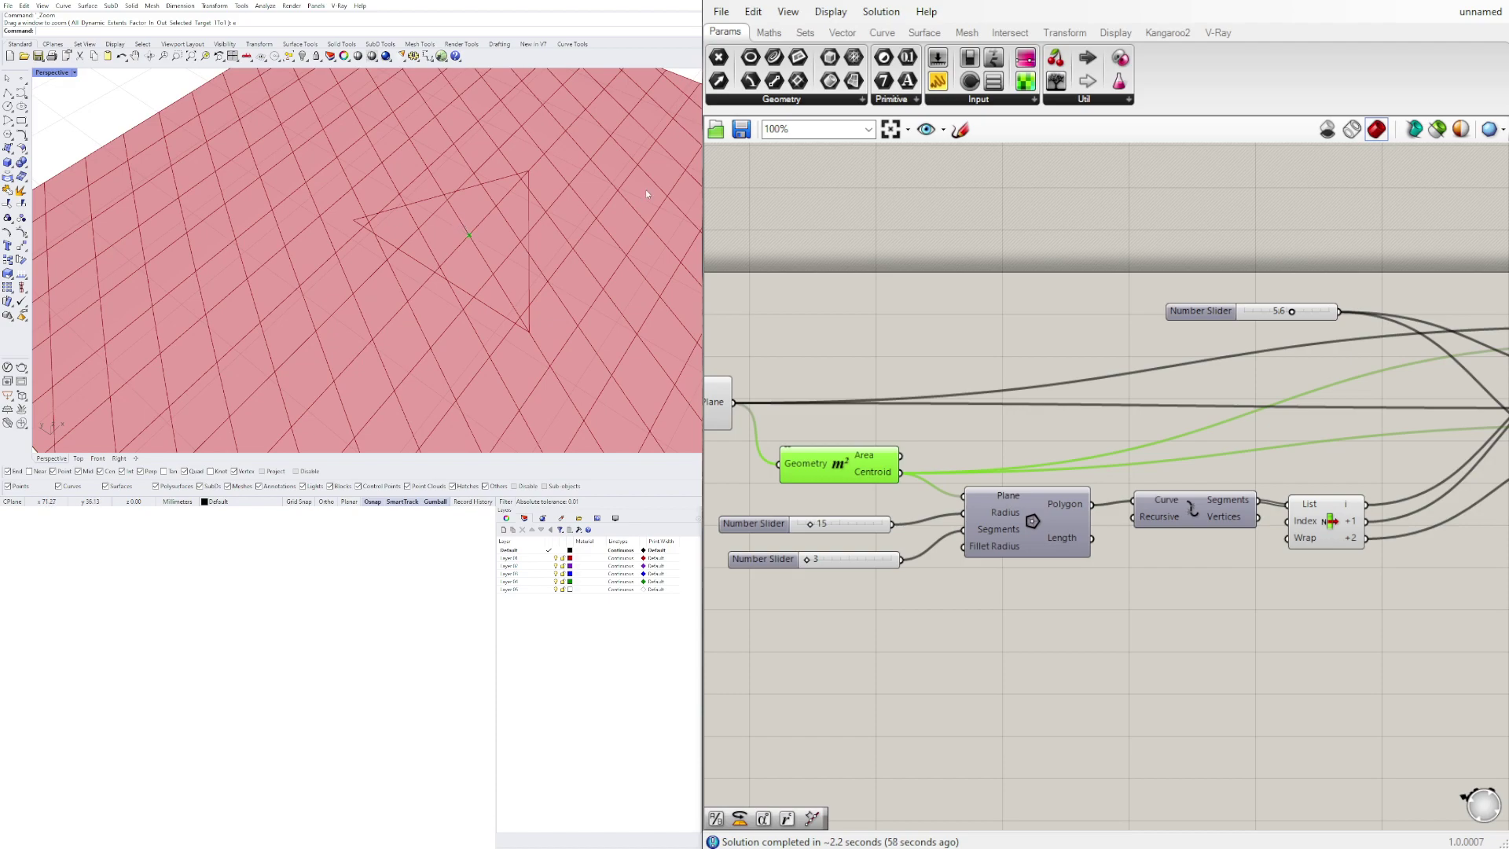
scroll(460, 234, "down", 5)
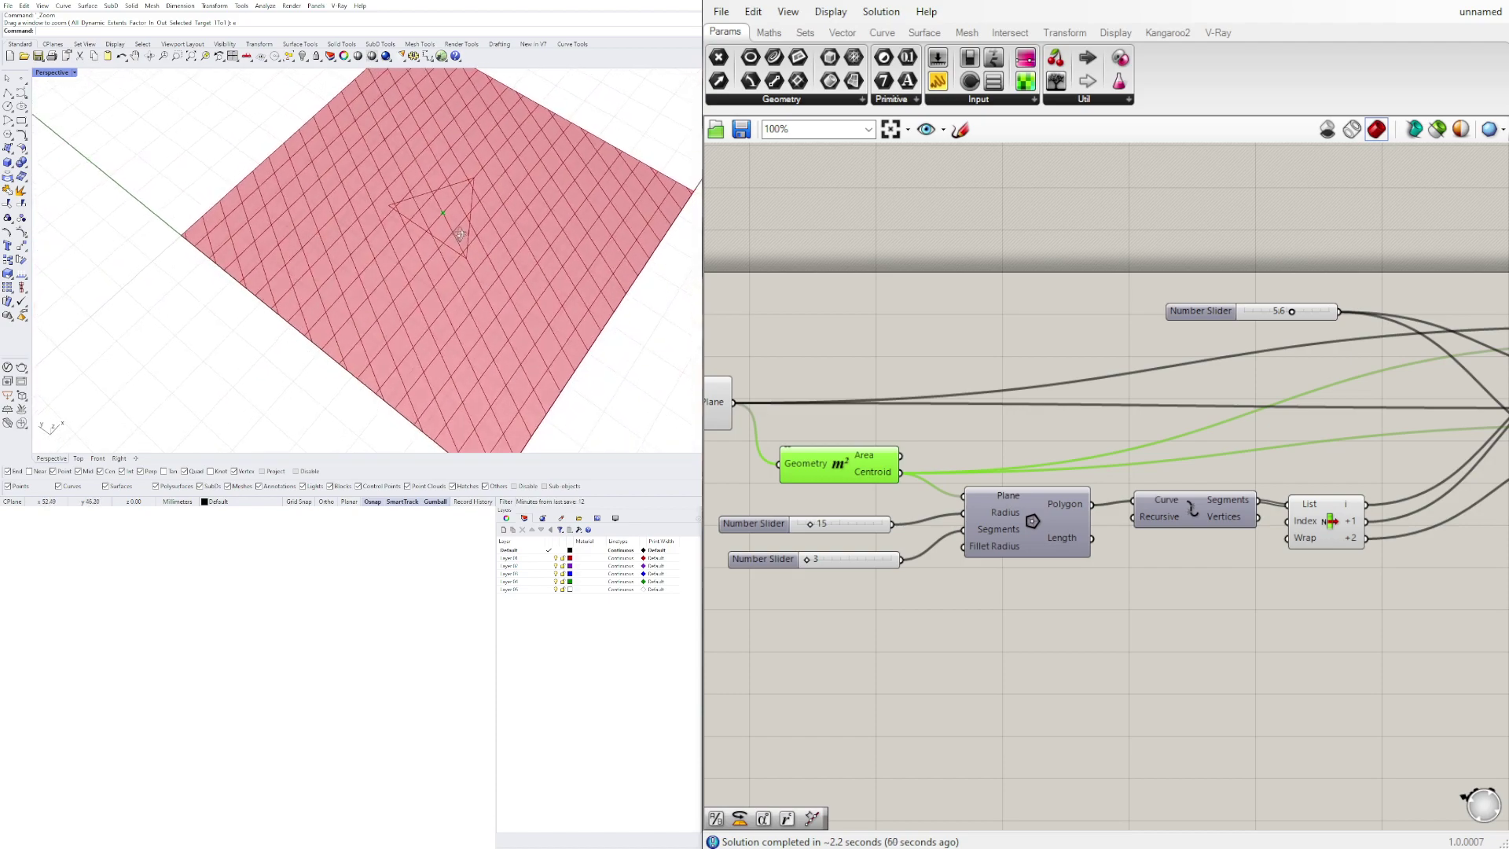
scroll(464, 232, "down", 2)
right_click_drag(1041, 585, 1148, 580)
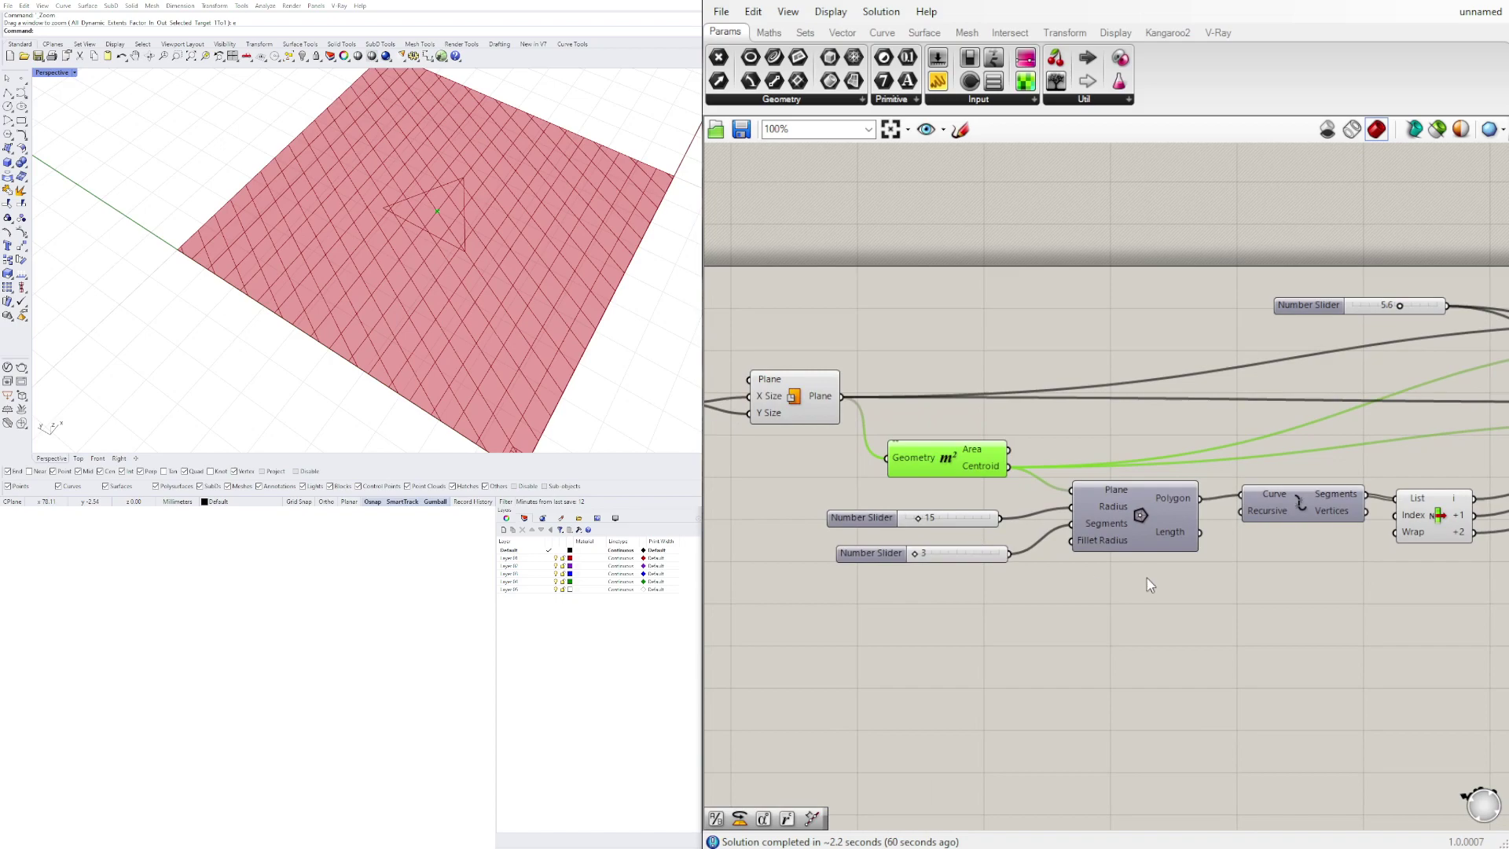
- Set the number slider feeding both Contour Distance inputs to 10
left_click(1303, 593)
right_click_drag(1300, 586, 1101, 580)
scroll(1178, 288, "up", 3)
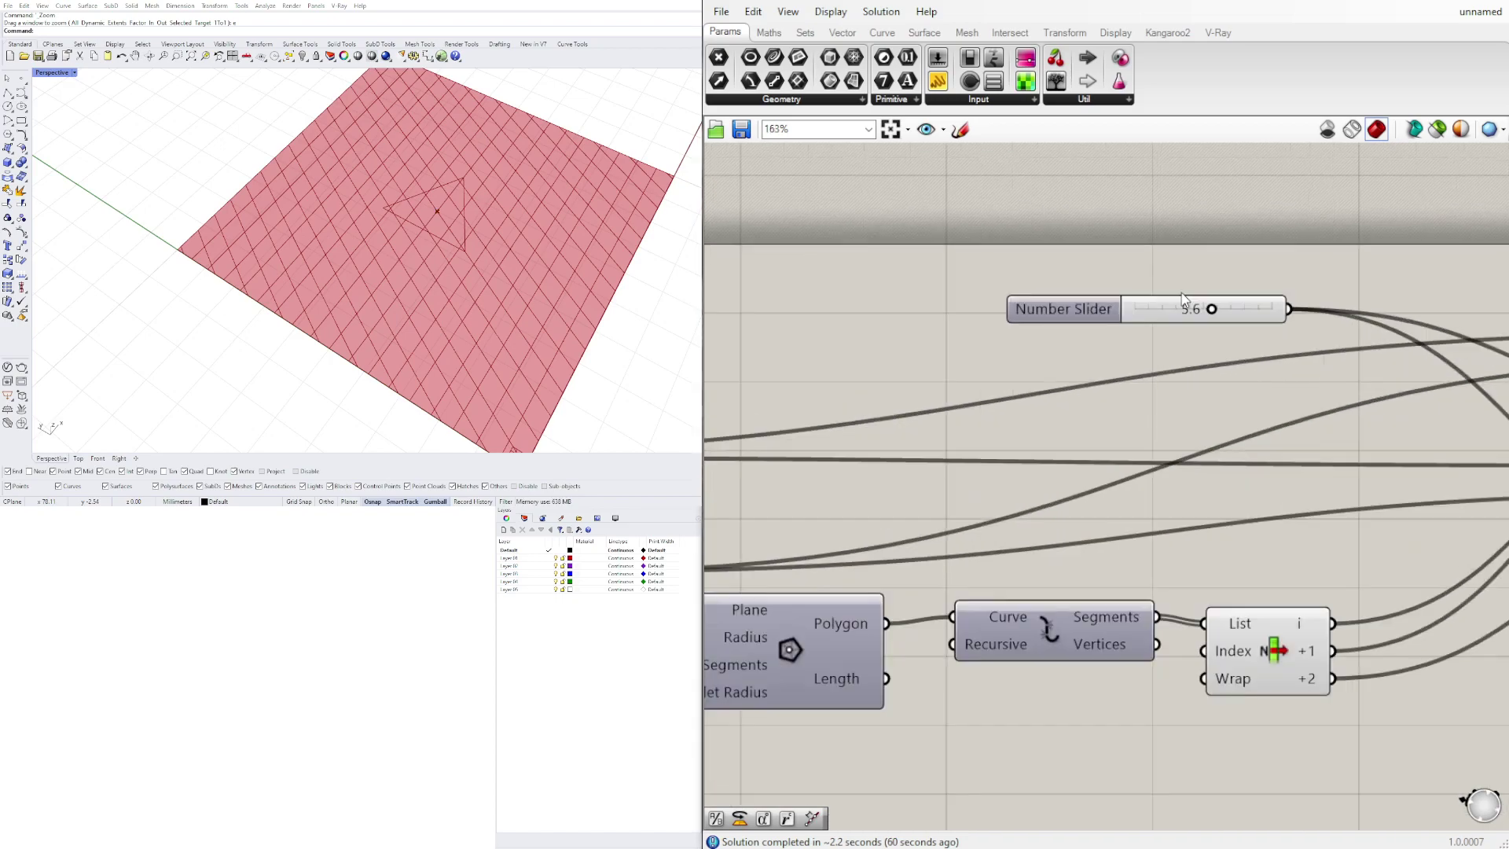
double_click(1180, 303)
left_click(1171, 270)
double_click(1191, 310)
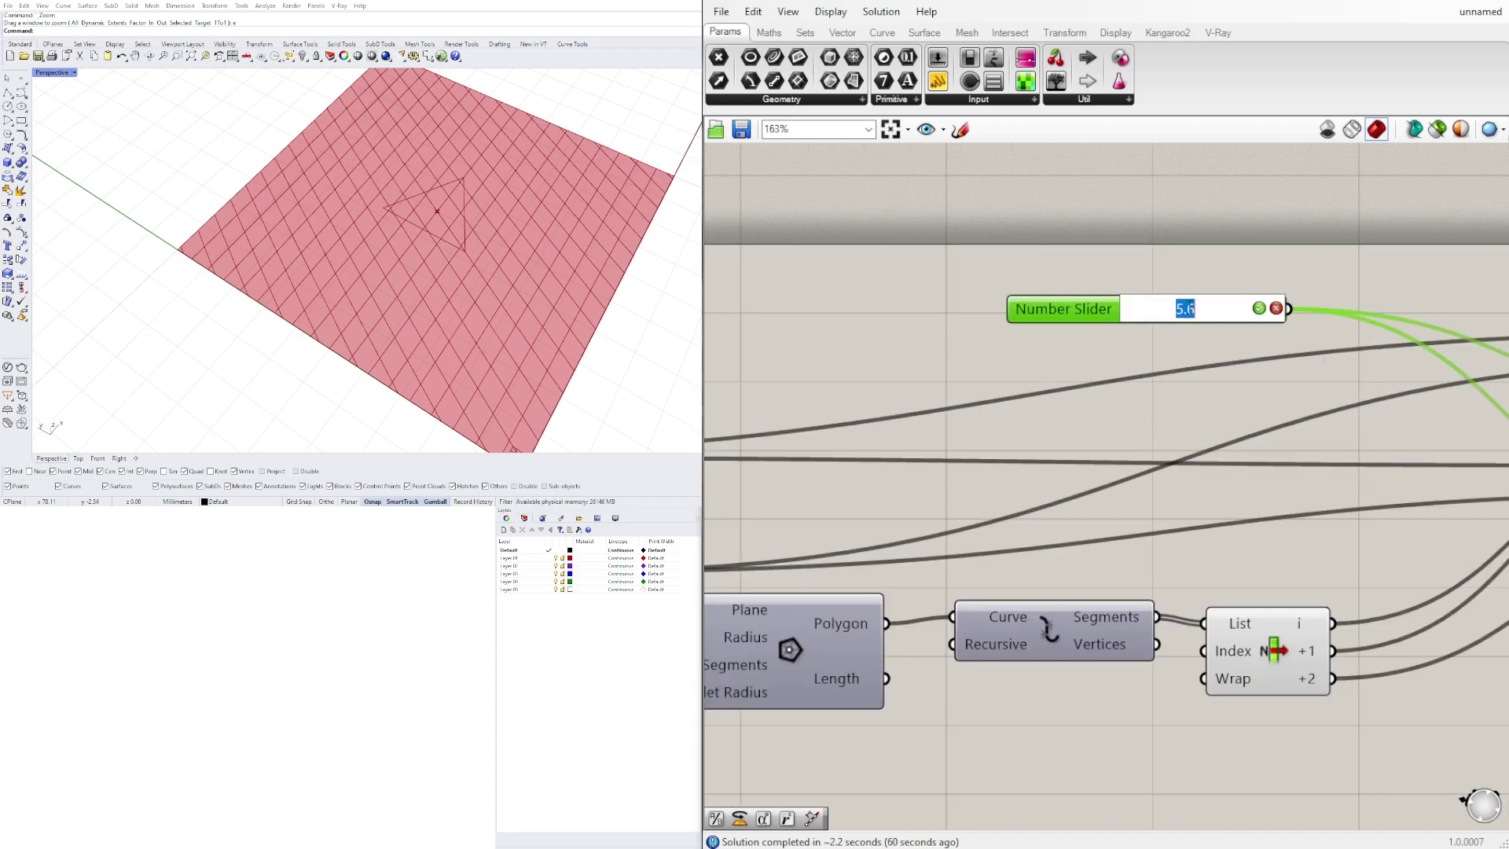
type("10")
key("Return")
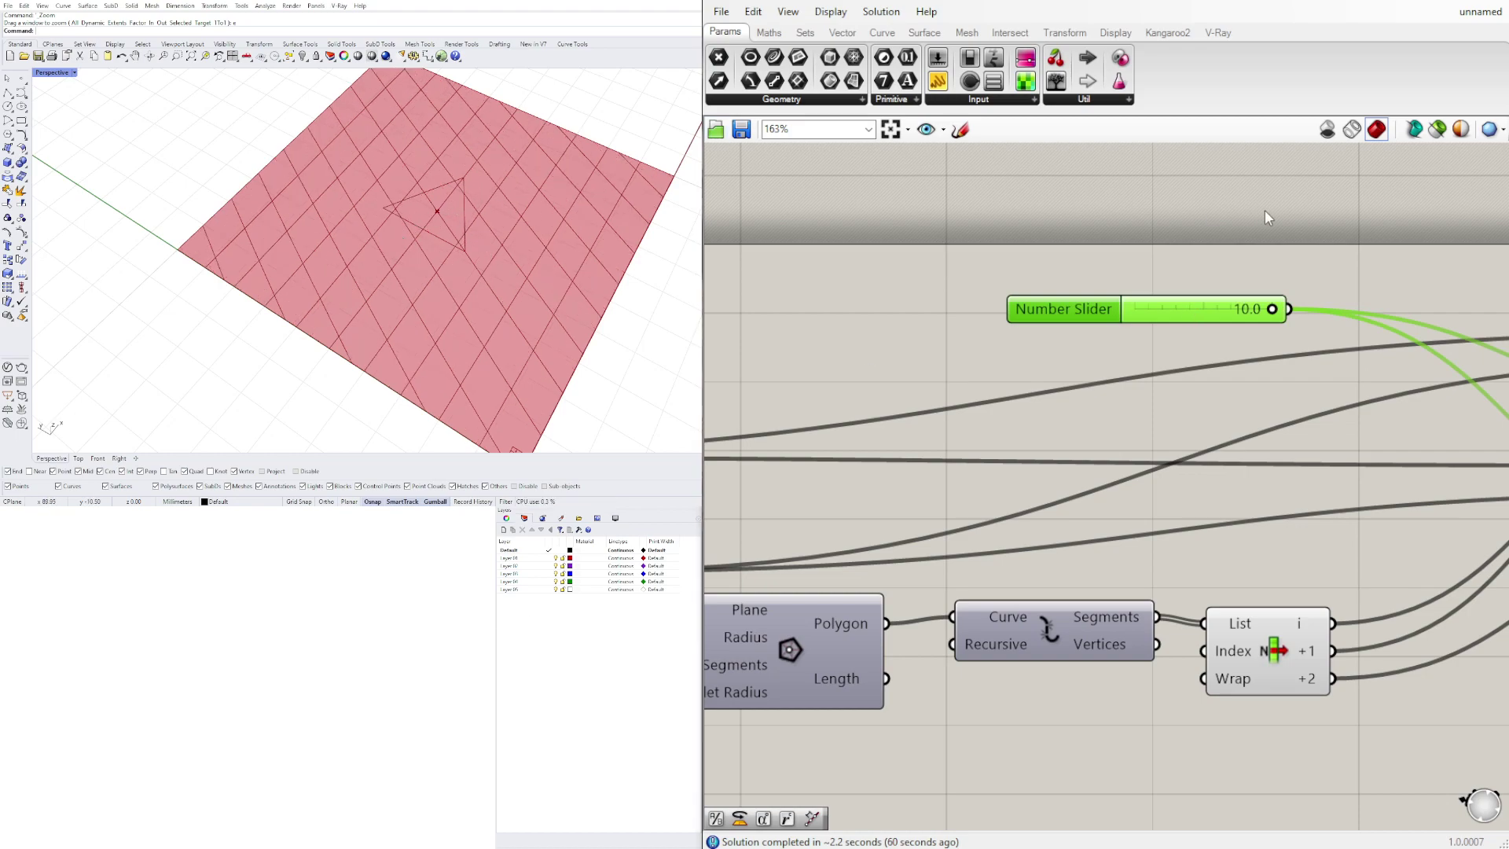
- Turn the preview of the lower Contour component back on
scroll(1362, 327, "down", 3)
right_click_drag(1381, 396, 1117, 378)
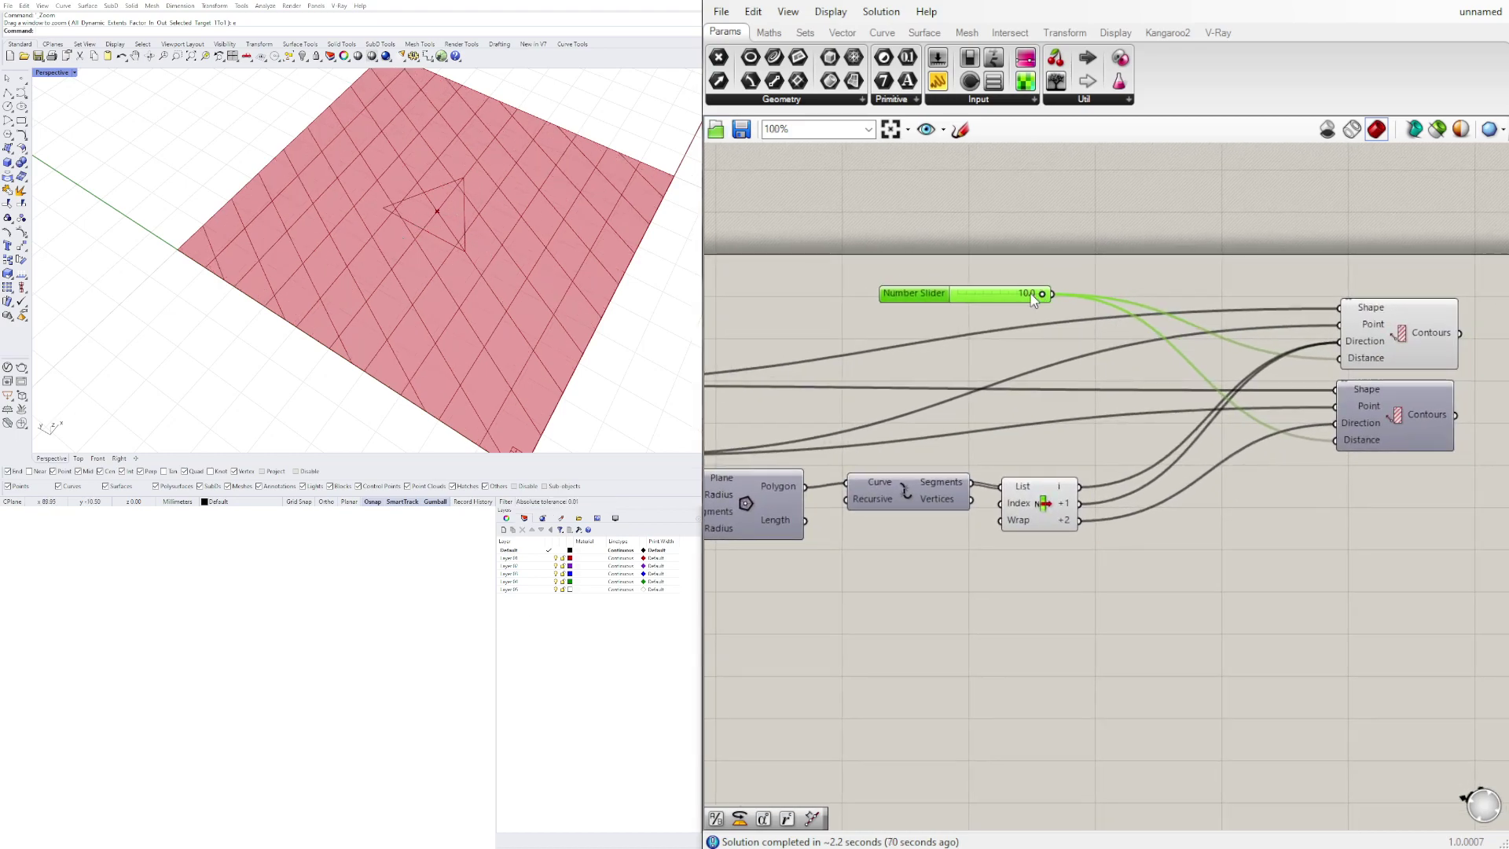
right_click_drag(1340, 401, 1176, 424)
left_click(1241, 373)
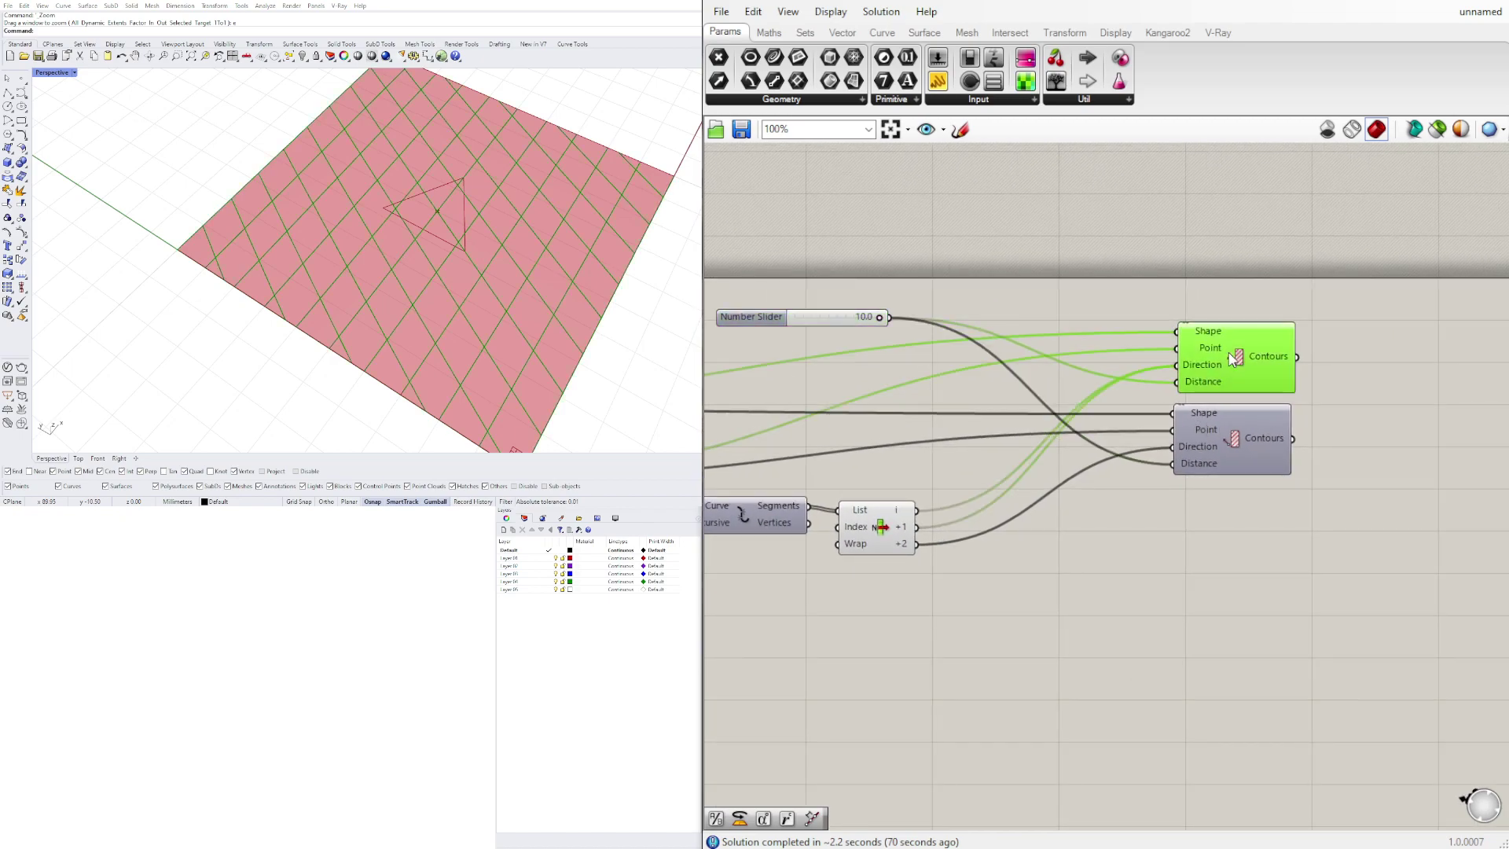
left_click(1223, 422)
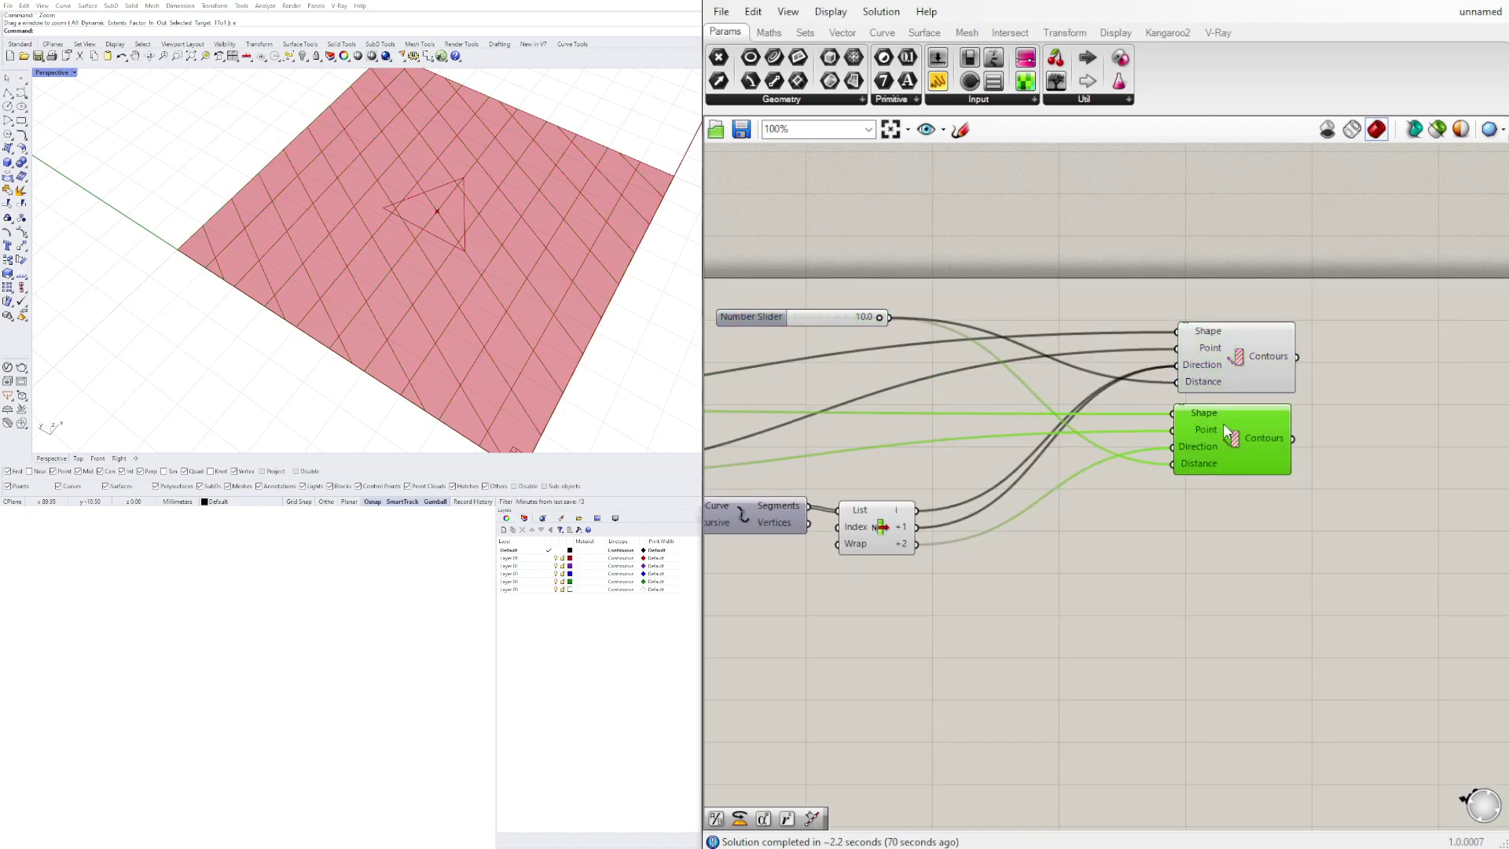
right_click(1228, 430)
- Add a Move component below the lower Contour and check which lines that Contour produces
double_click(1182, 669)
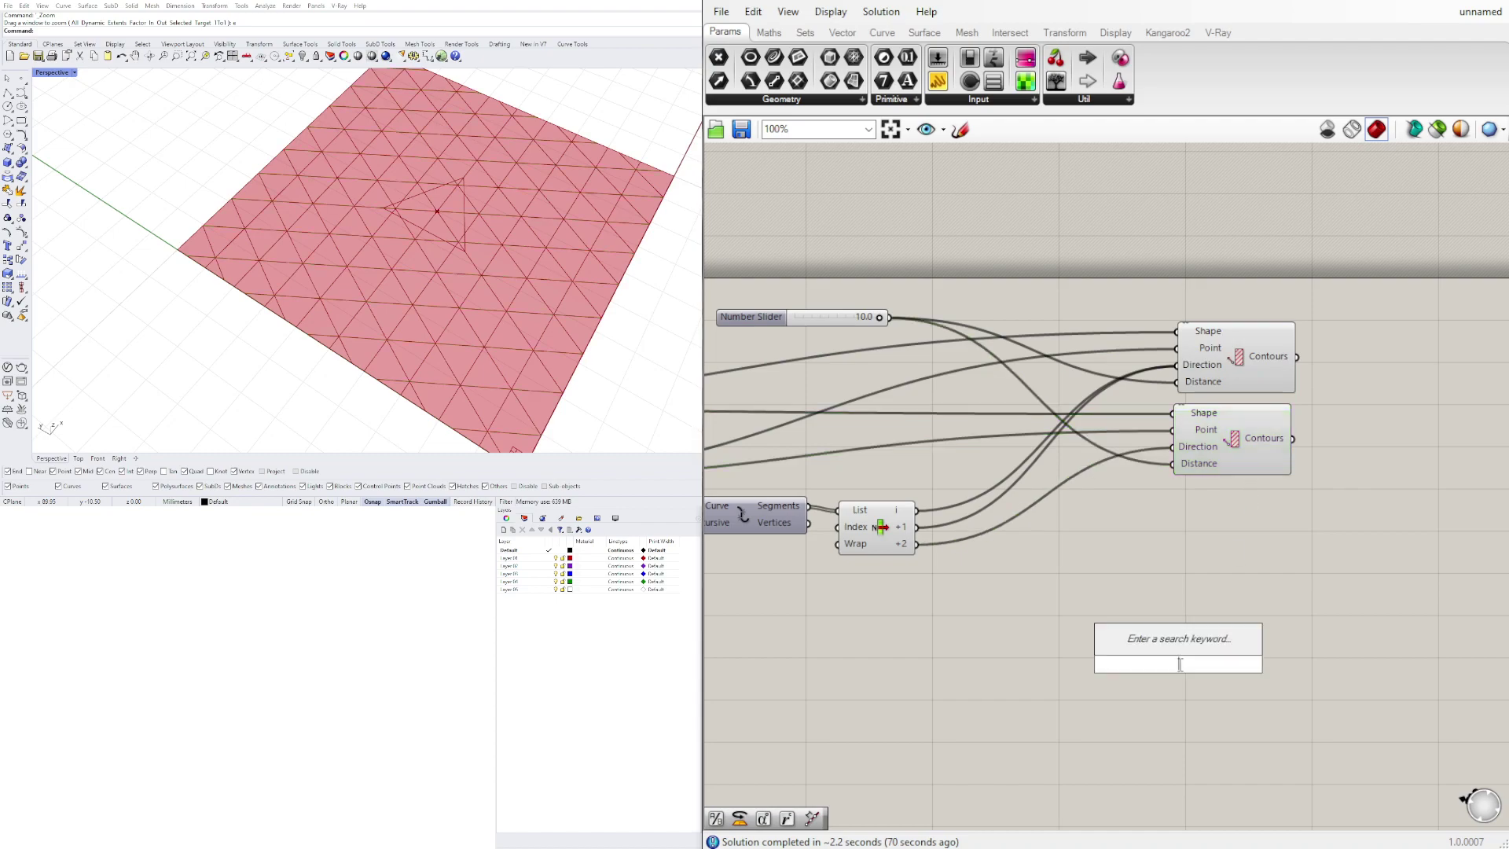
type("m")
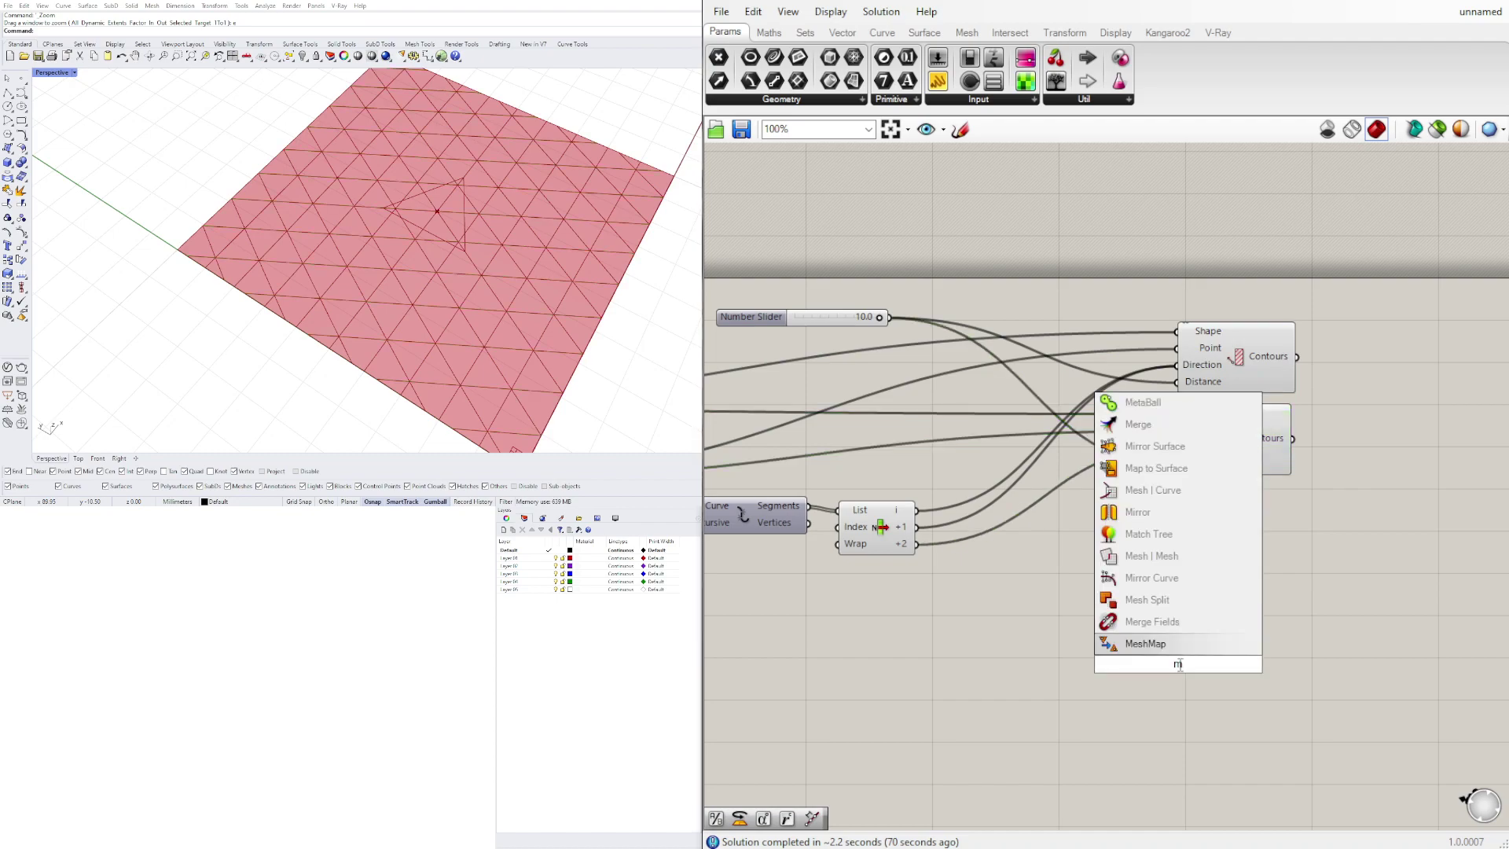
type("ove")
key("Return")
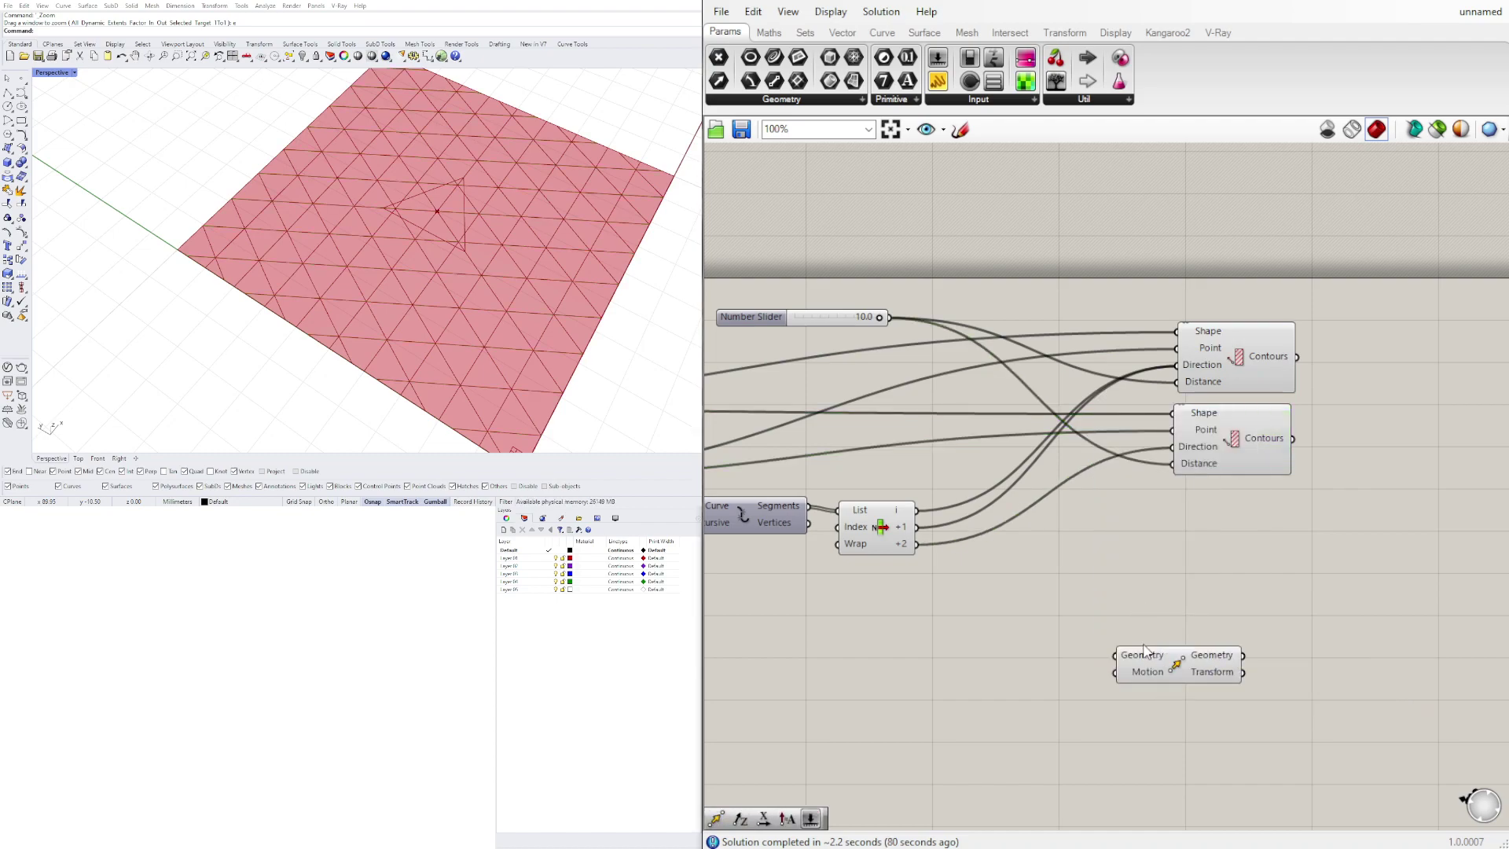
left_click_drag(1145, 651, 1213, 575)
left_click(1233, 442)
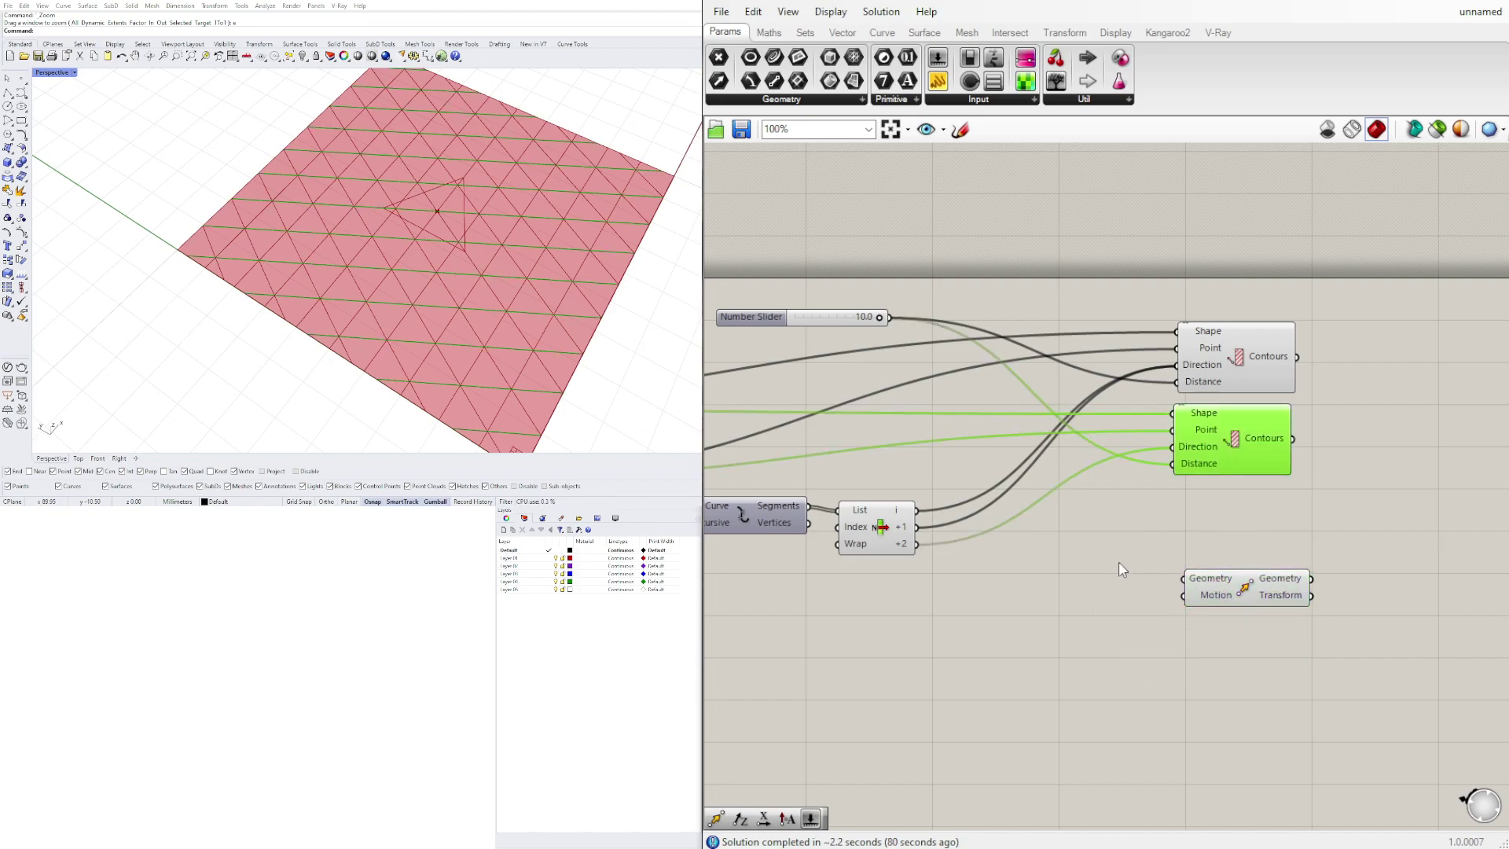
- Add an Amplitude component, feed List Item's +2 output into its Vector input, and connect its result to Move's Motion input
right_click_drag(857, 543, 1117, 491)
scroll(1211, 496, "down", 2)
scroll(1219, 511, "up", 2)
left_click(1116, 490)
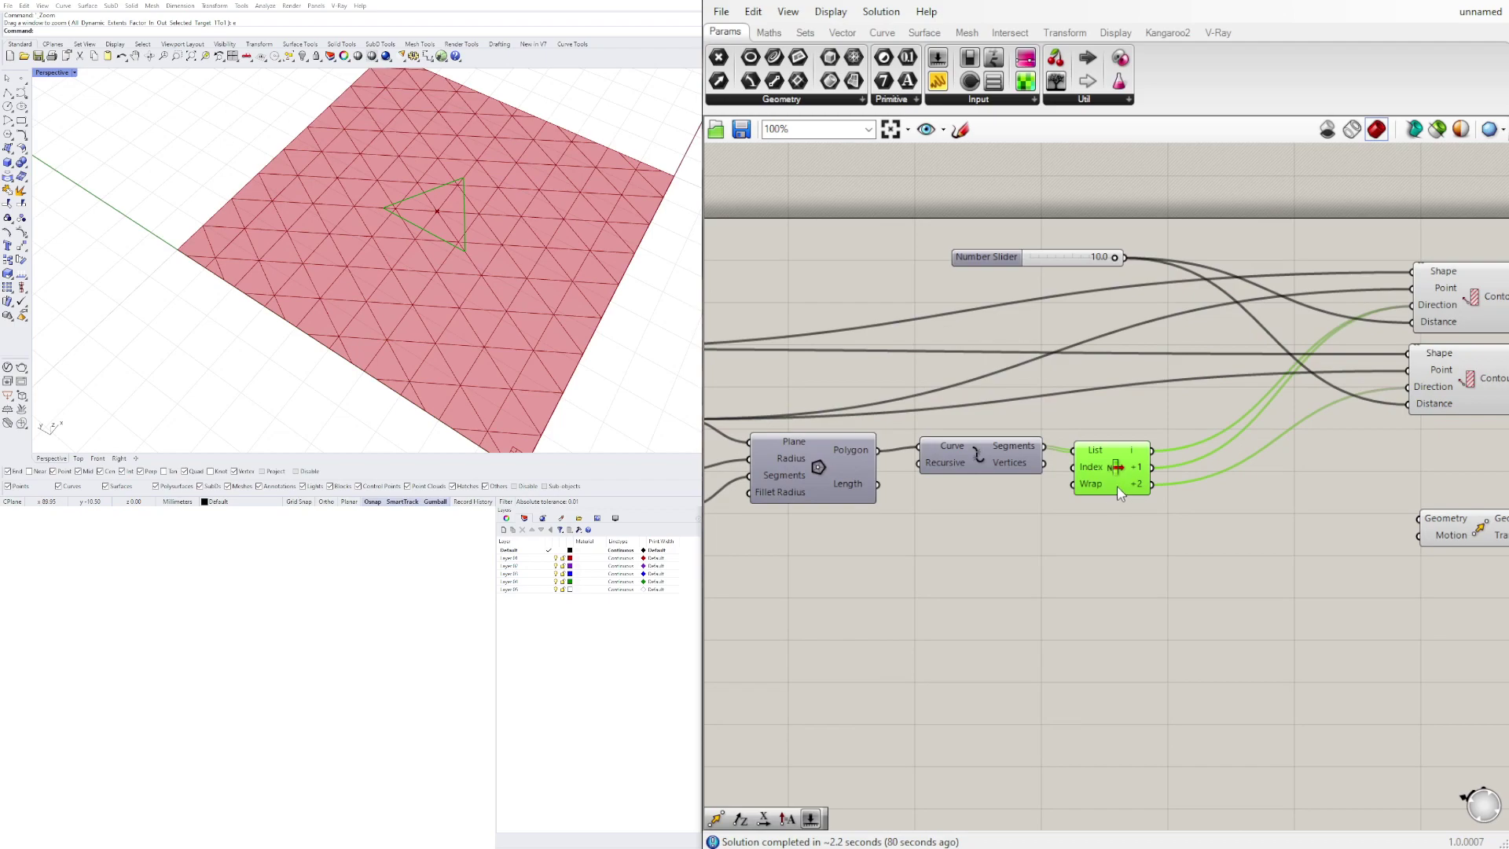
double_click(1284, 567)
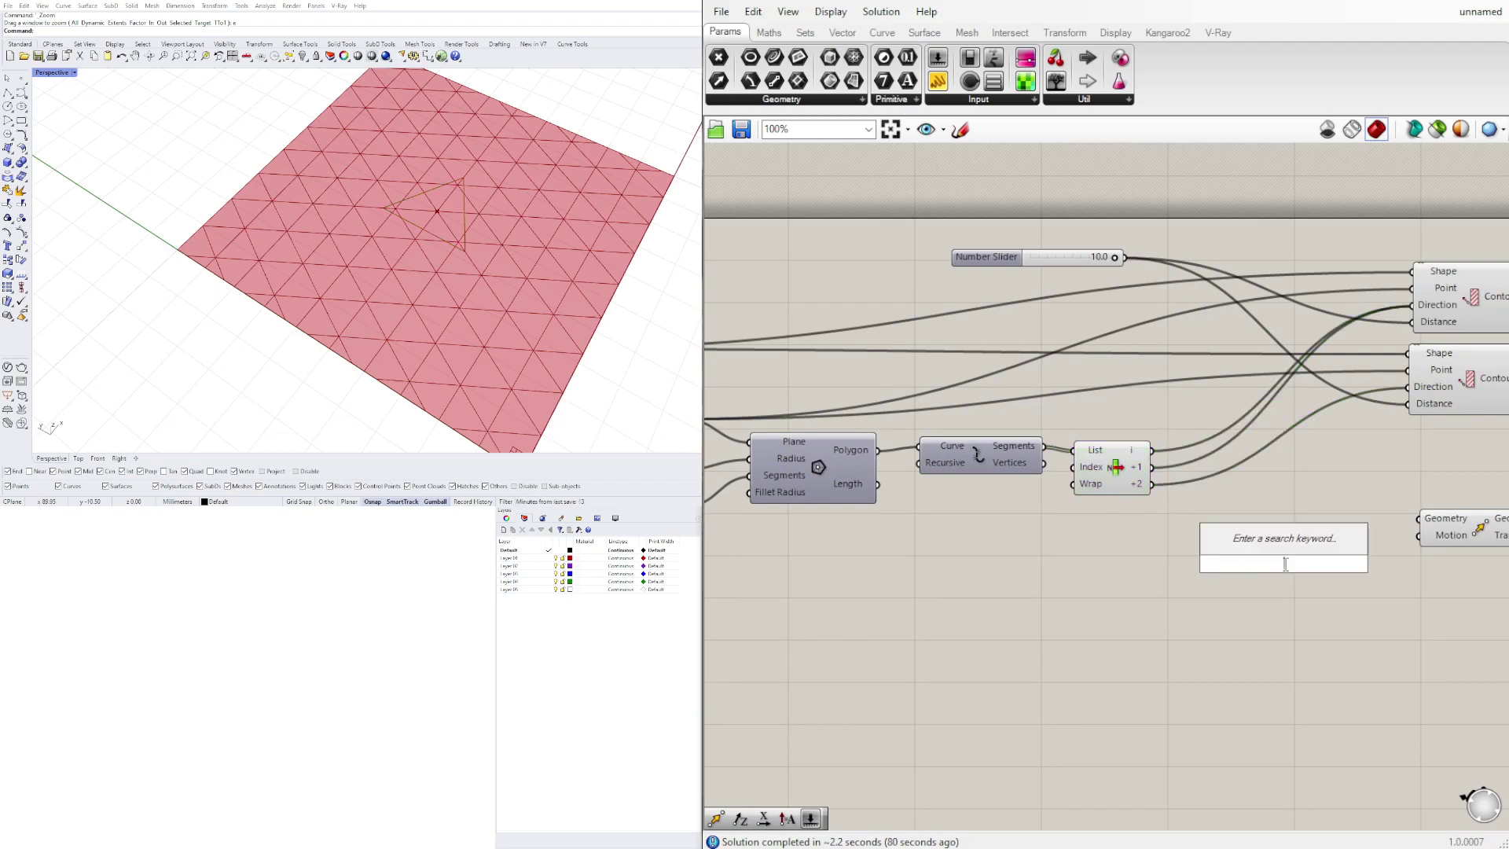
type("ampl")
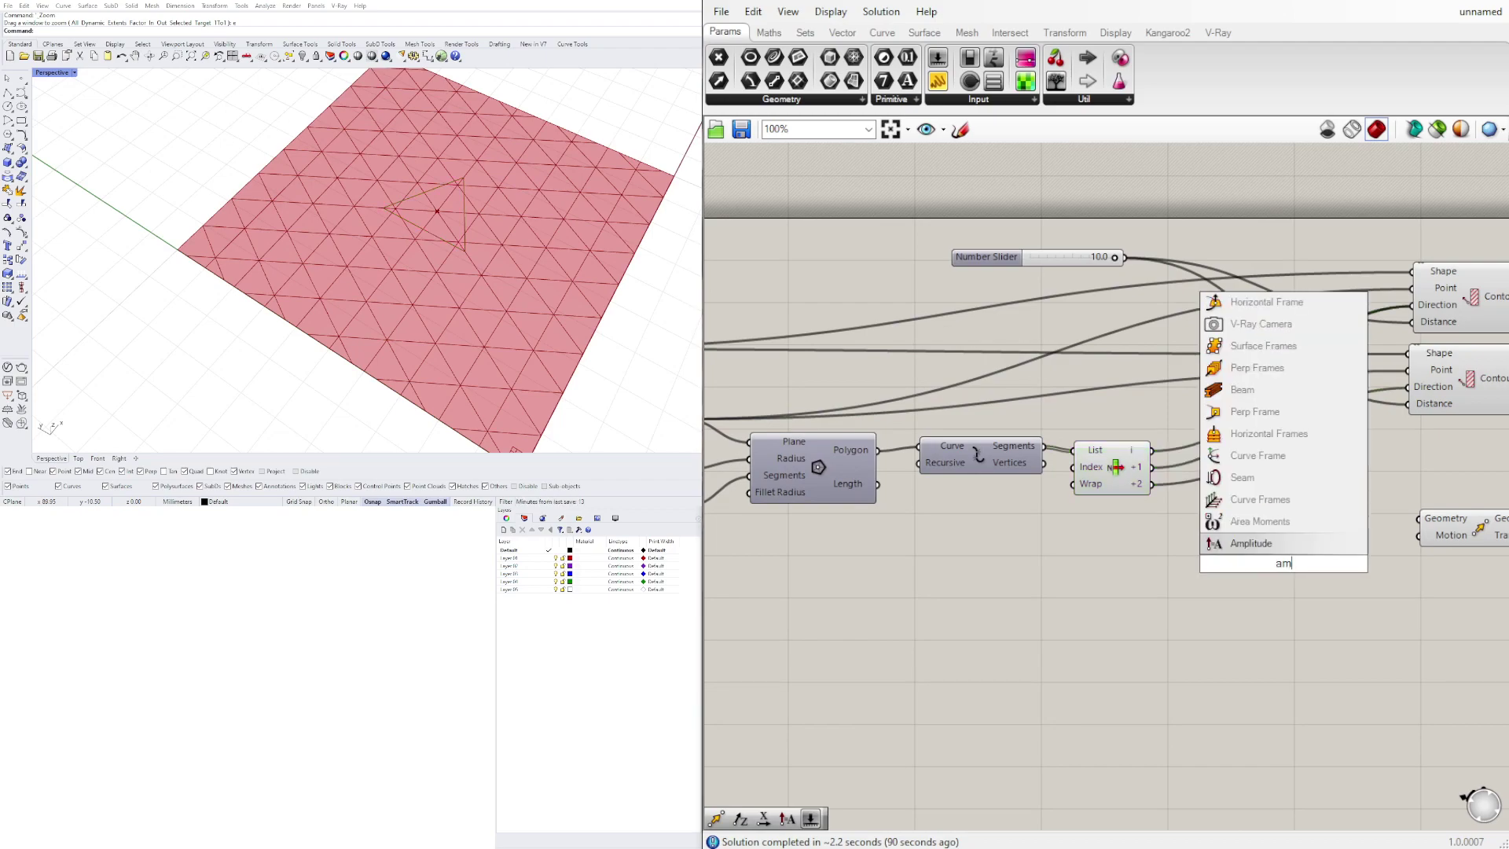
left_click(1274, 544)
left_click_drag(1152, 485, 1226, 555)
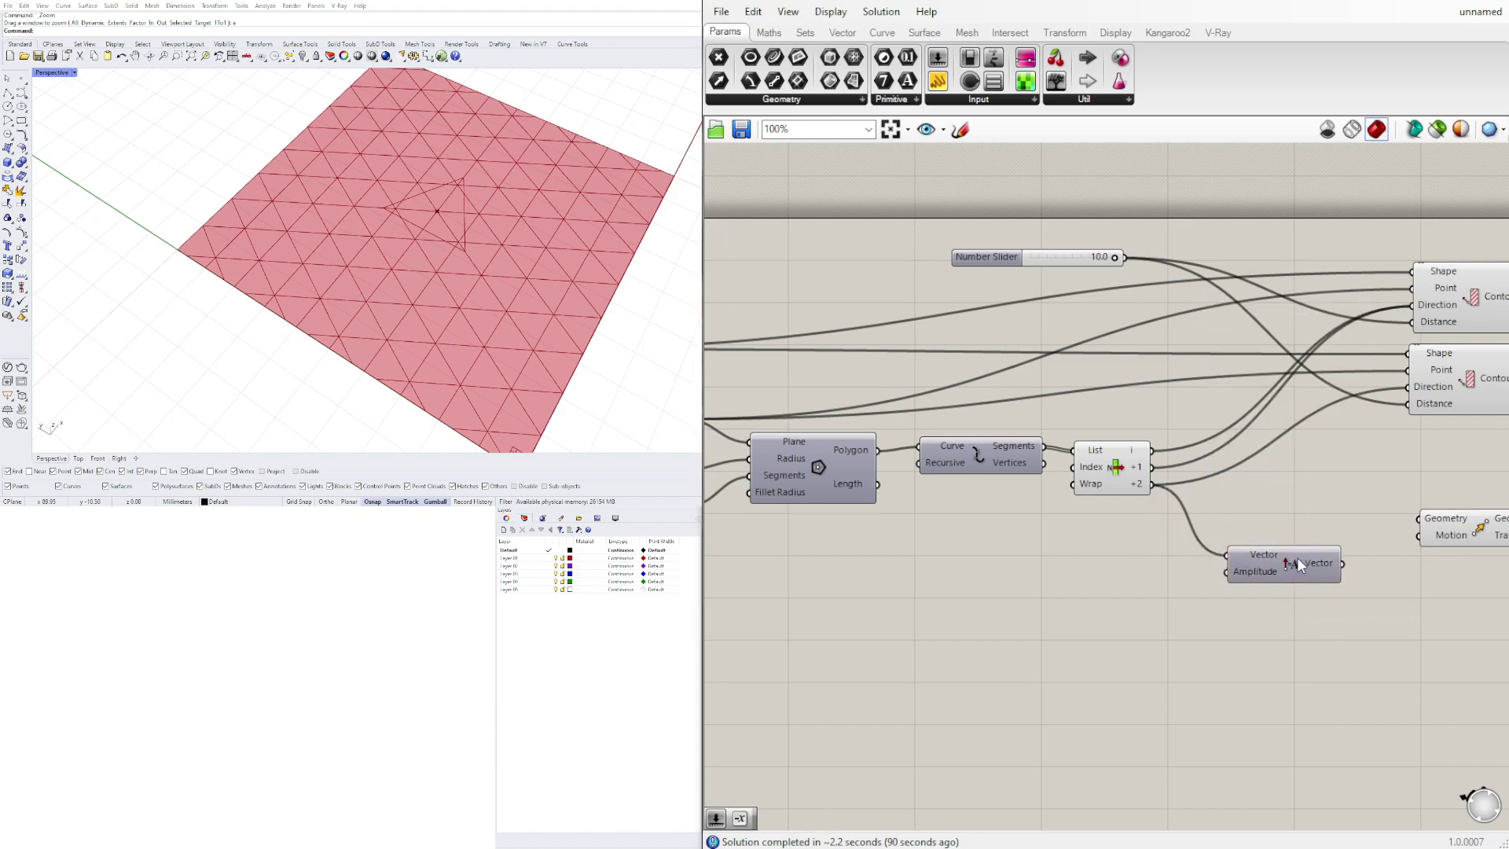
left_click_drag(1341, 563, 1419, 537)
- Connect the lower Contour's Contours output to Move's Geometry input, and rearrange Move and Amplitude beside the Contour components
right_click_drag(1451, 502, 1215, 520)
left_click(1266, 420)
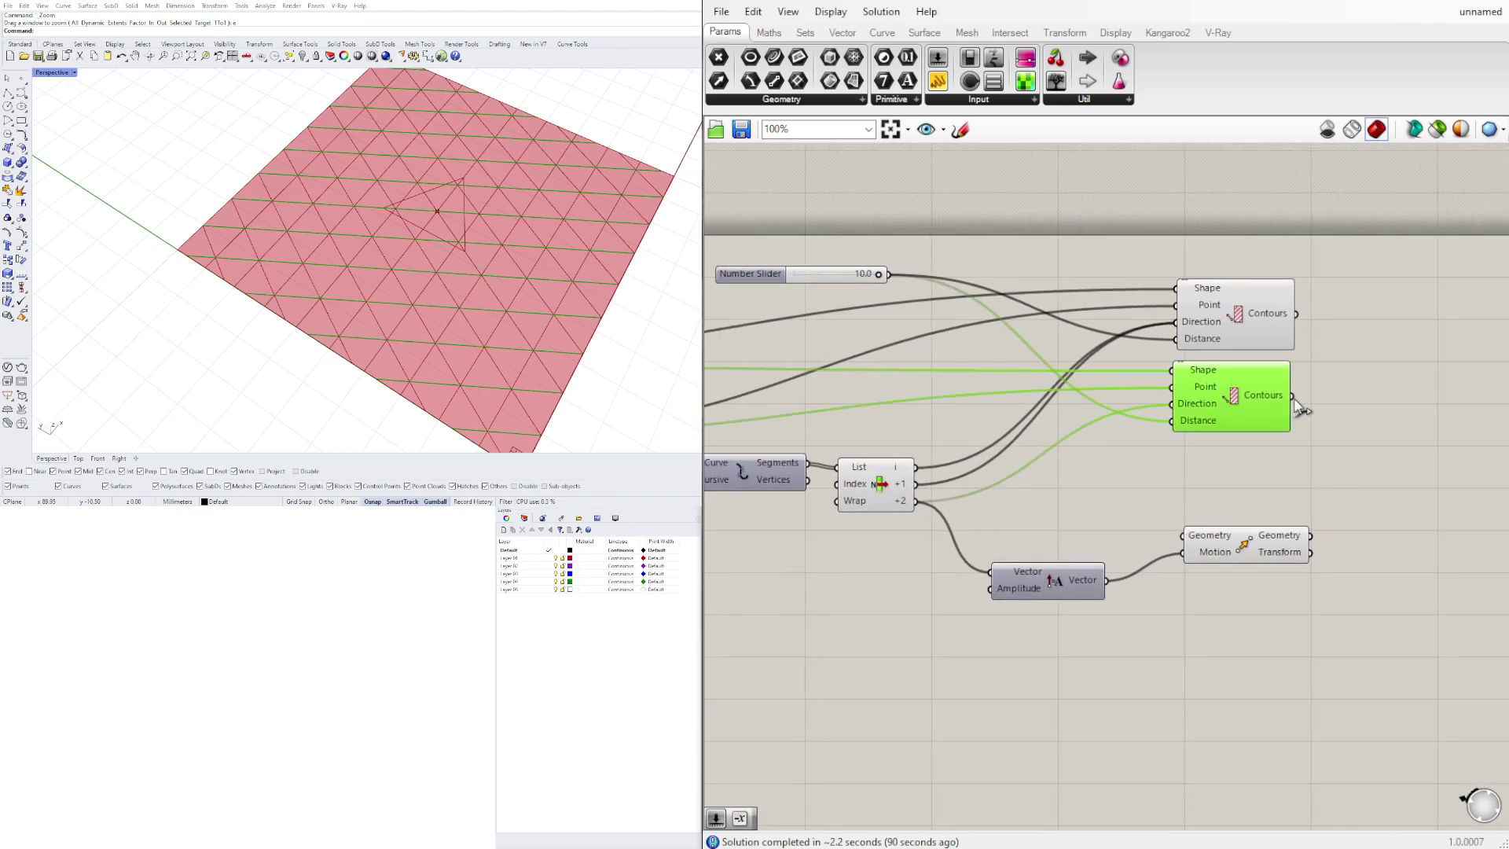
left_click_drag(1293, 396, 1183, 536)
left_click(1372, 674)
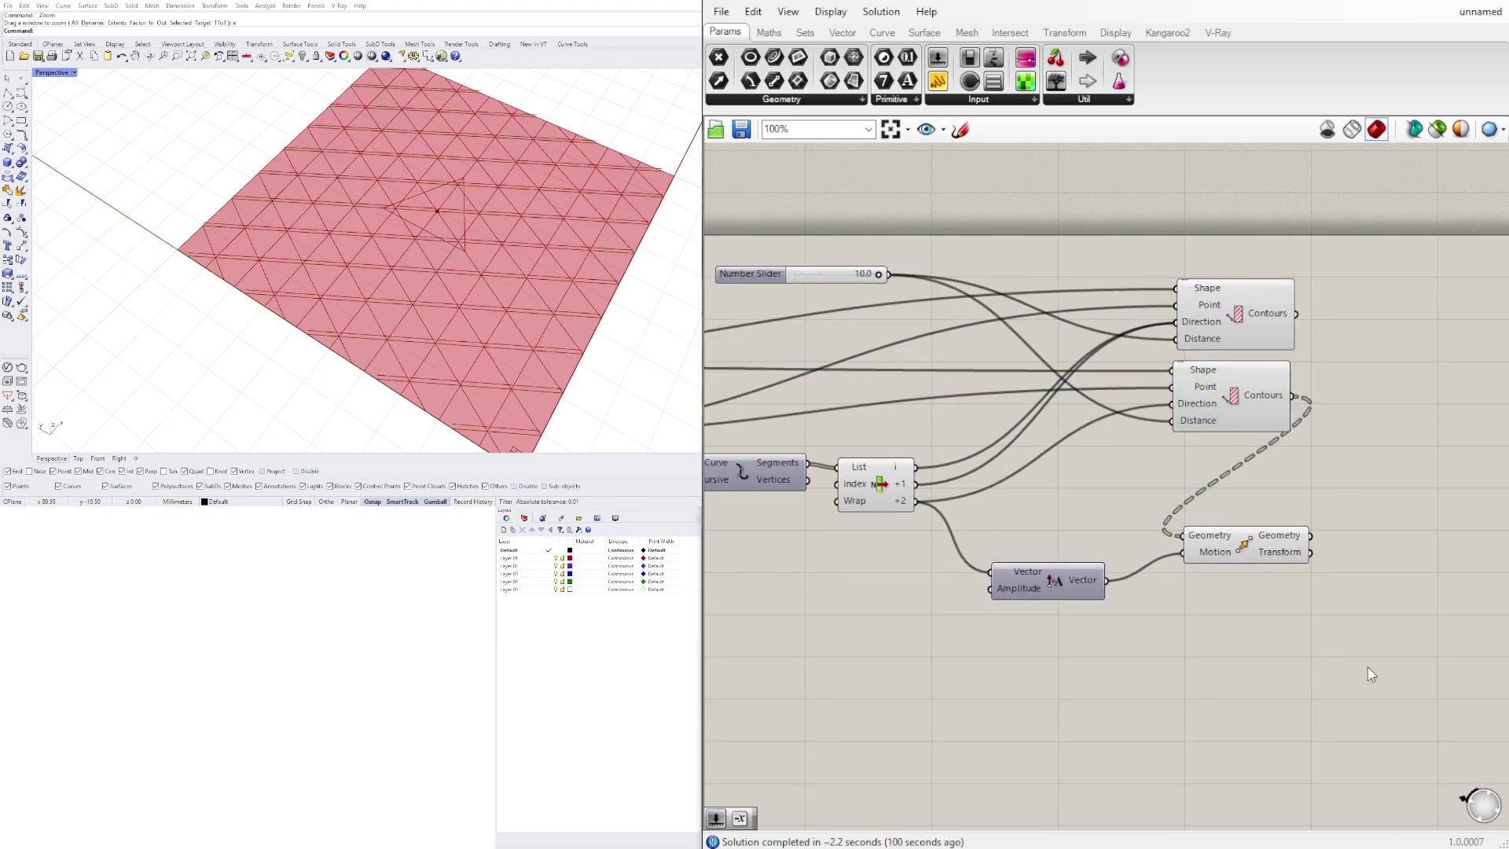
left_click_drag(1371, 675, 1075, 529)
left_click_drag(1250, 547, 1430, 474)
left_click(1333, 596)
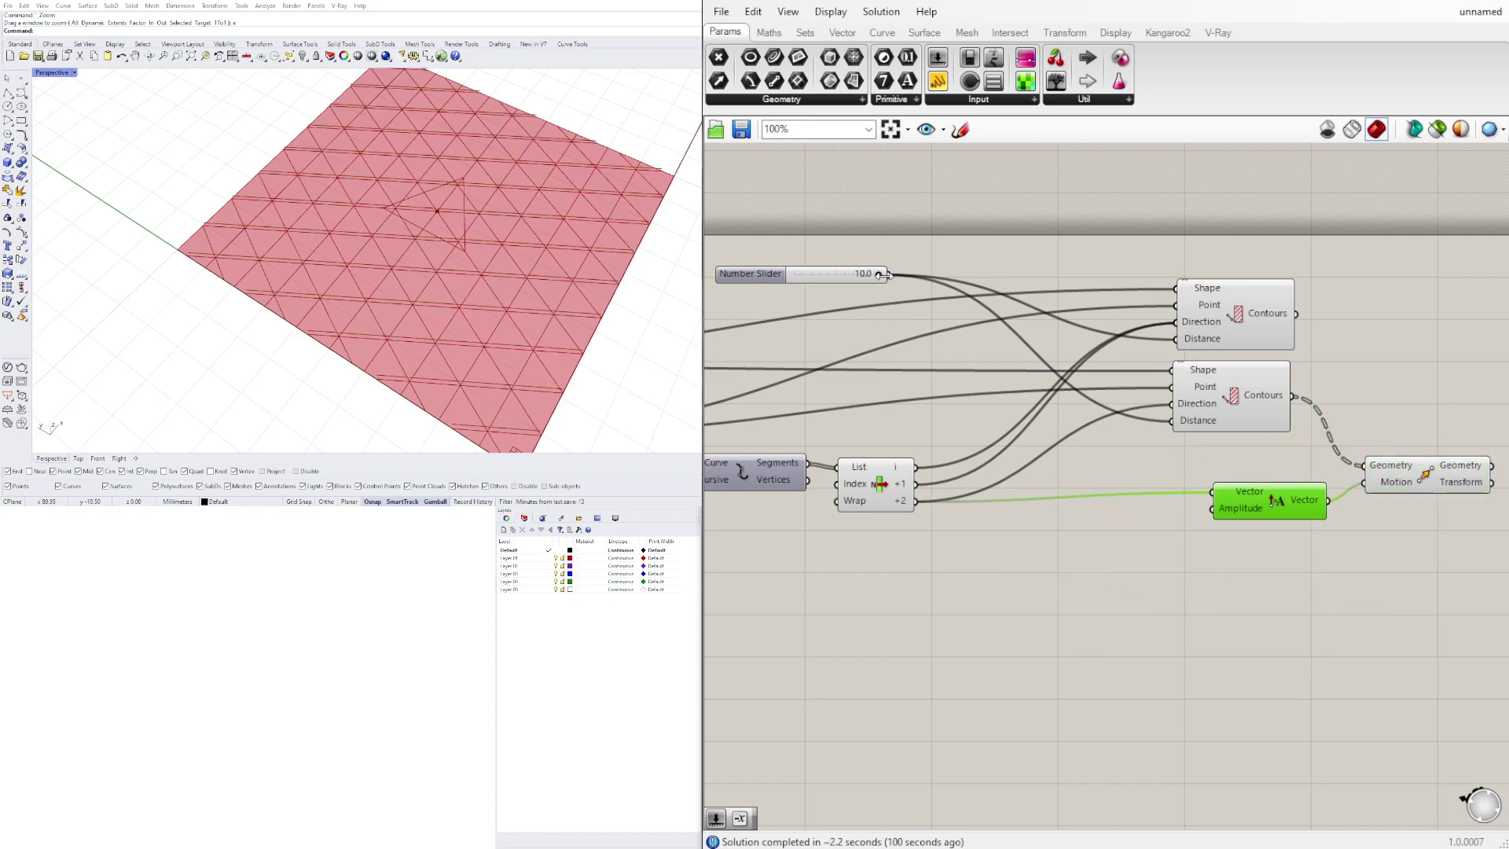
- Add a Division component dividing by 2, feed the 10.0 slider into A and its Result into Amplitude, and inspect the moved lines
double_click(1095, 468)
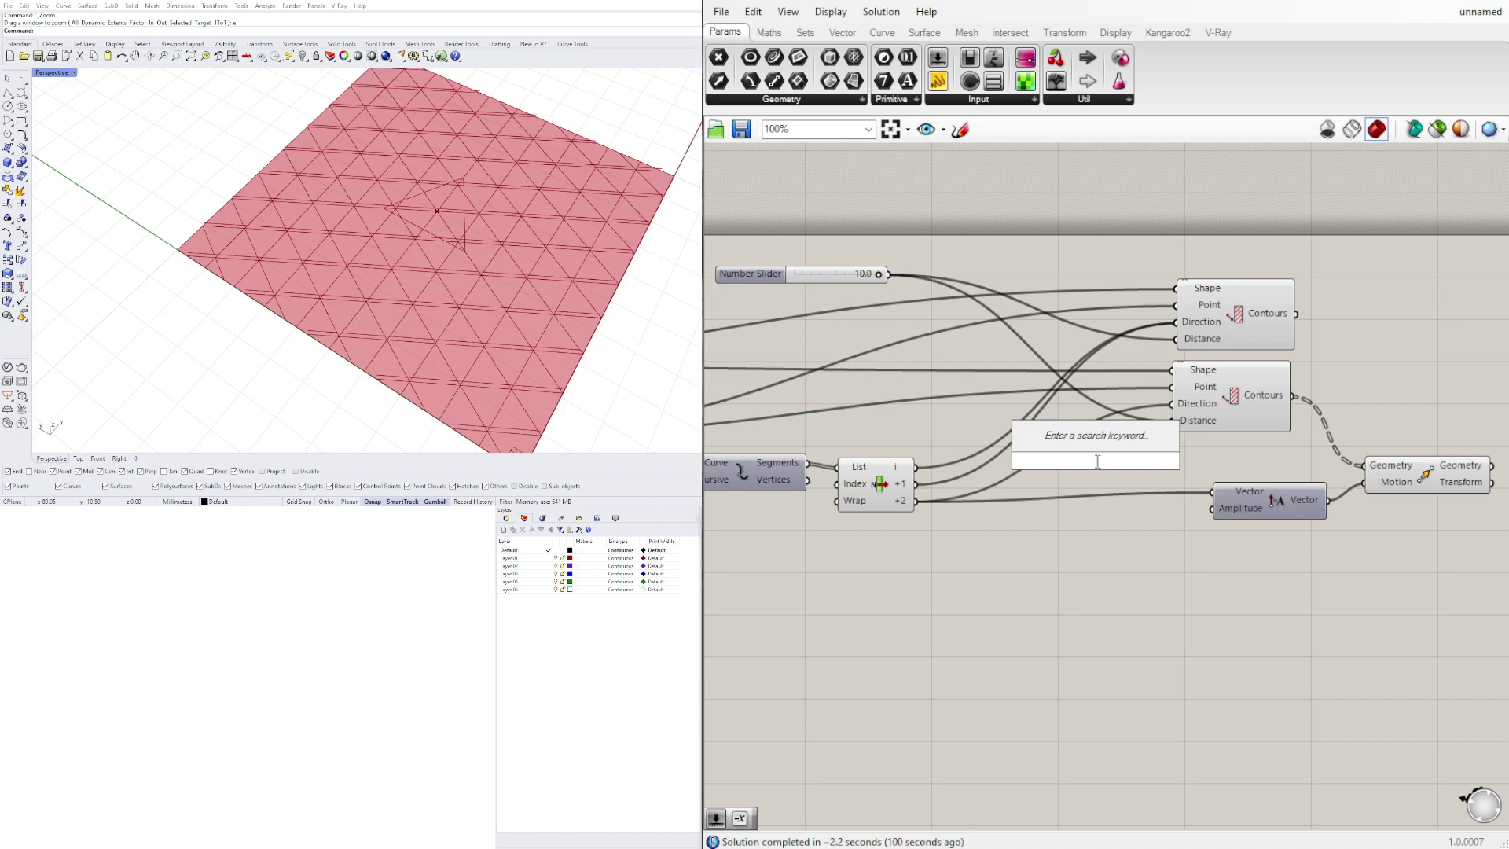
type("/2")
key("Return")
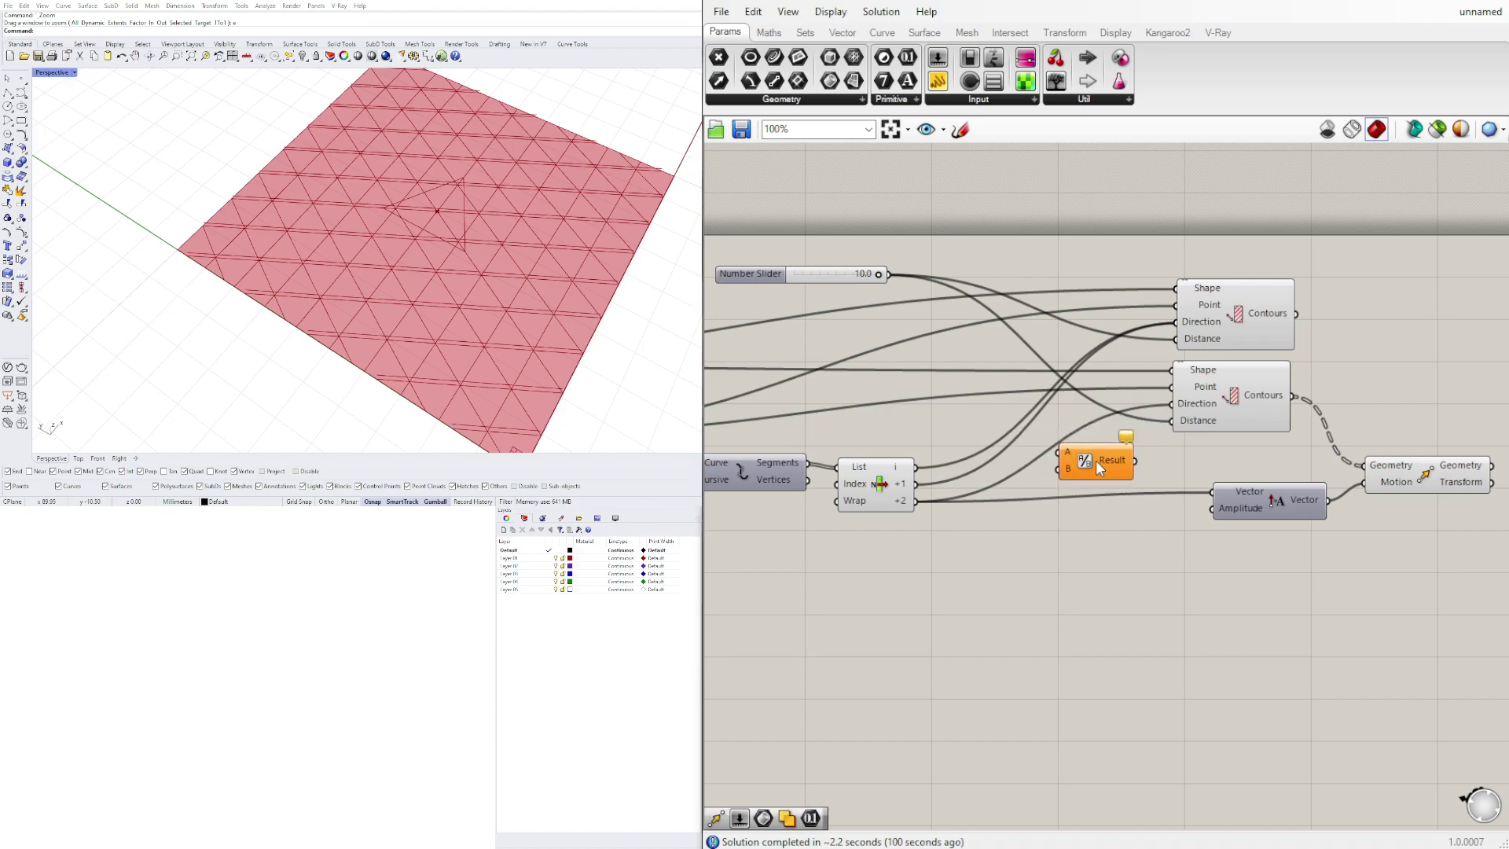
left_click_drag(881, 275, 1212, 509)
left_click(1240, 555)
right_click_drag(1241, 555, 1197, 557)
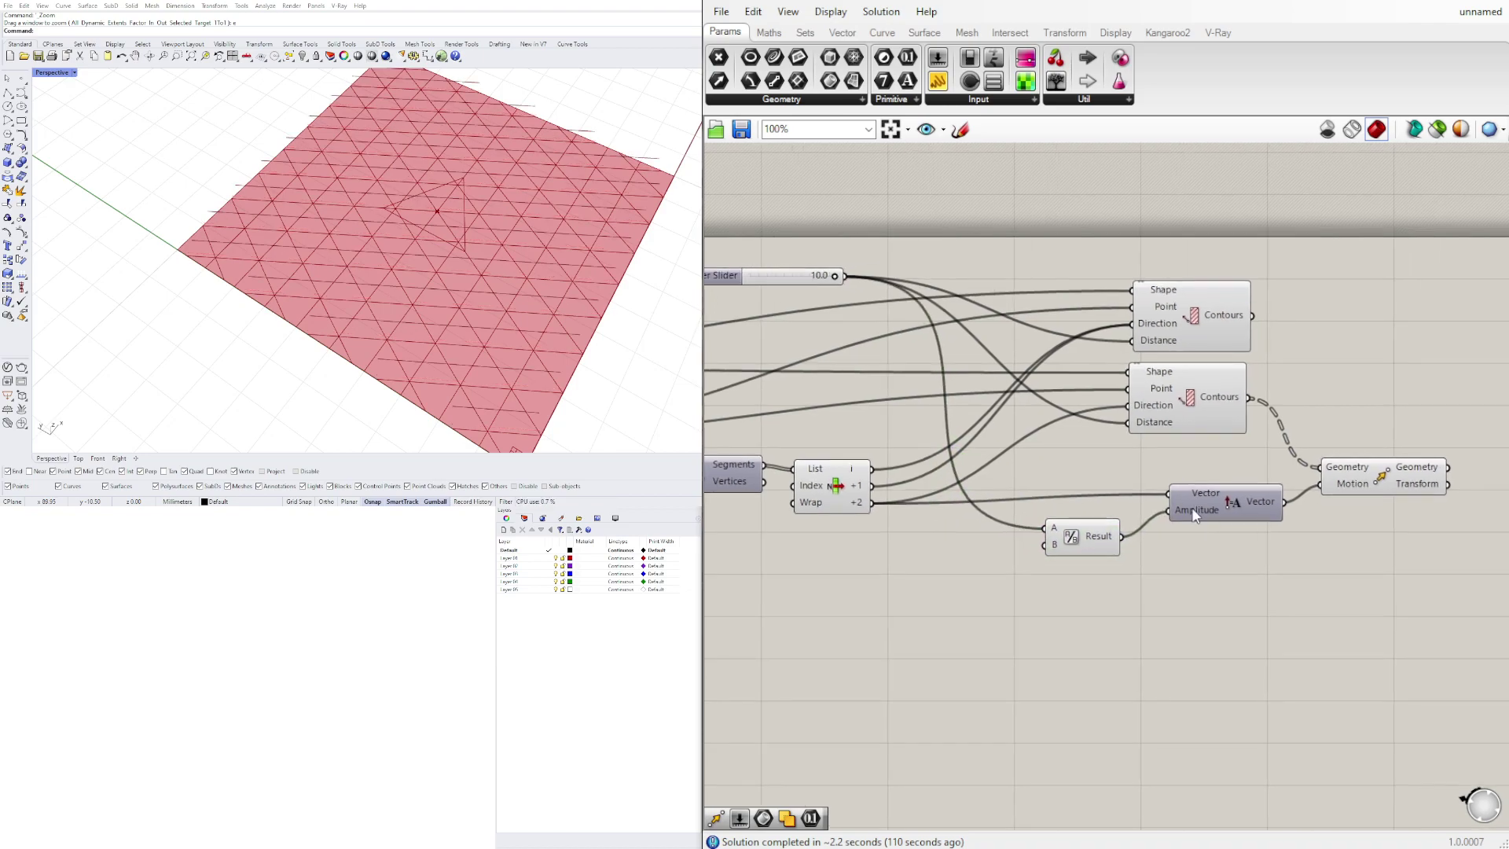
left_click_drag(1195, 514, 1202, 516)
left_click(1366, 476)
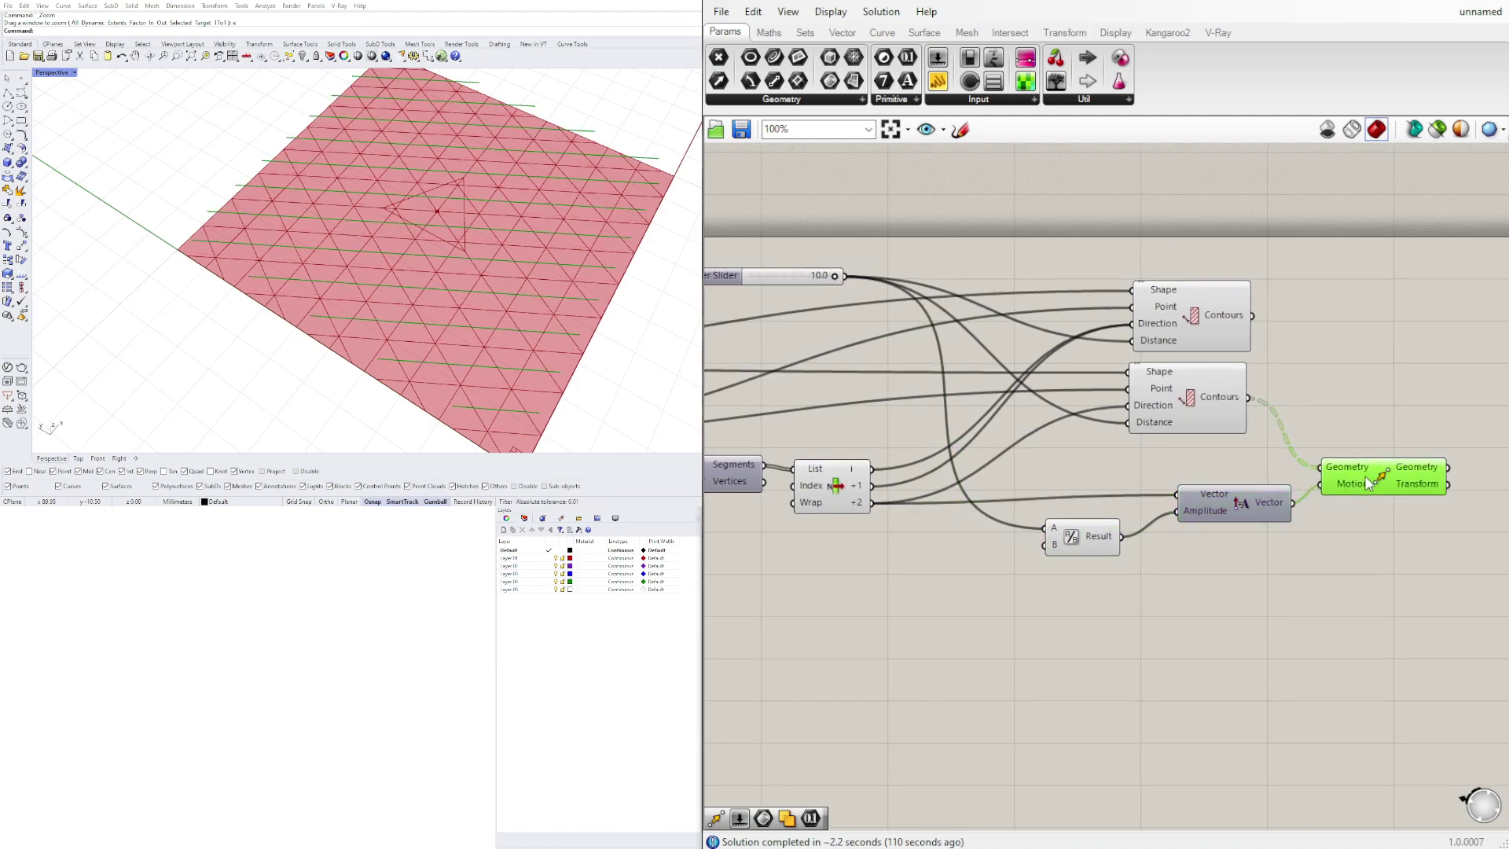
- Turn off the preview of the lower Contour component that feeds Move
left_click(1175, 410)
right_click(1176, 405)
left_click(1227, 432)
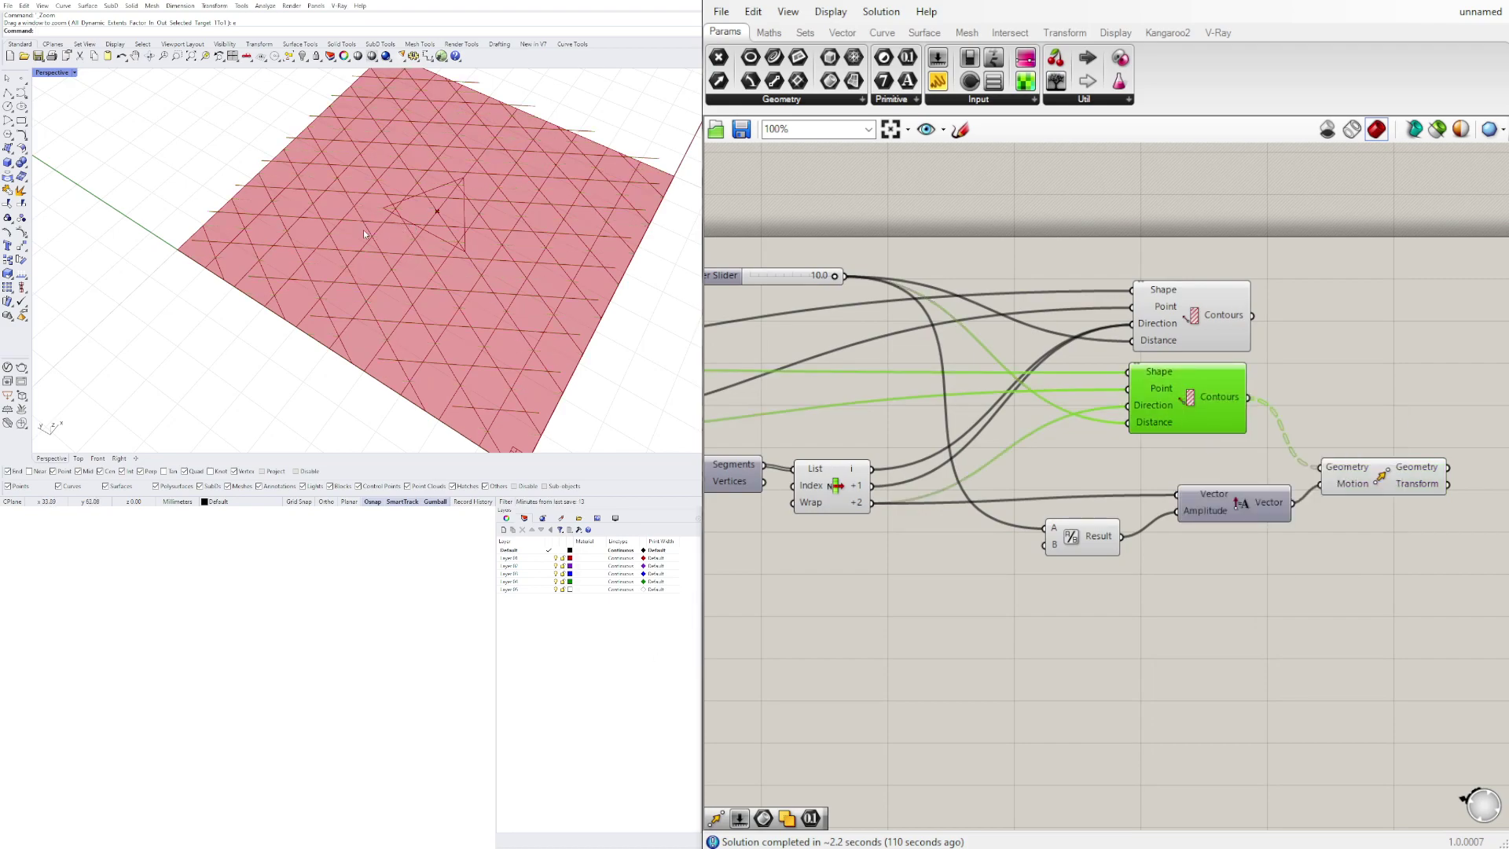
- Inspect the line pattern up close and shift the Division, Amplitude and Move components slightly downward
scroll(355, 220, "up", 6)
scroll(355, 220, "down", 8)
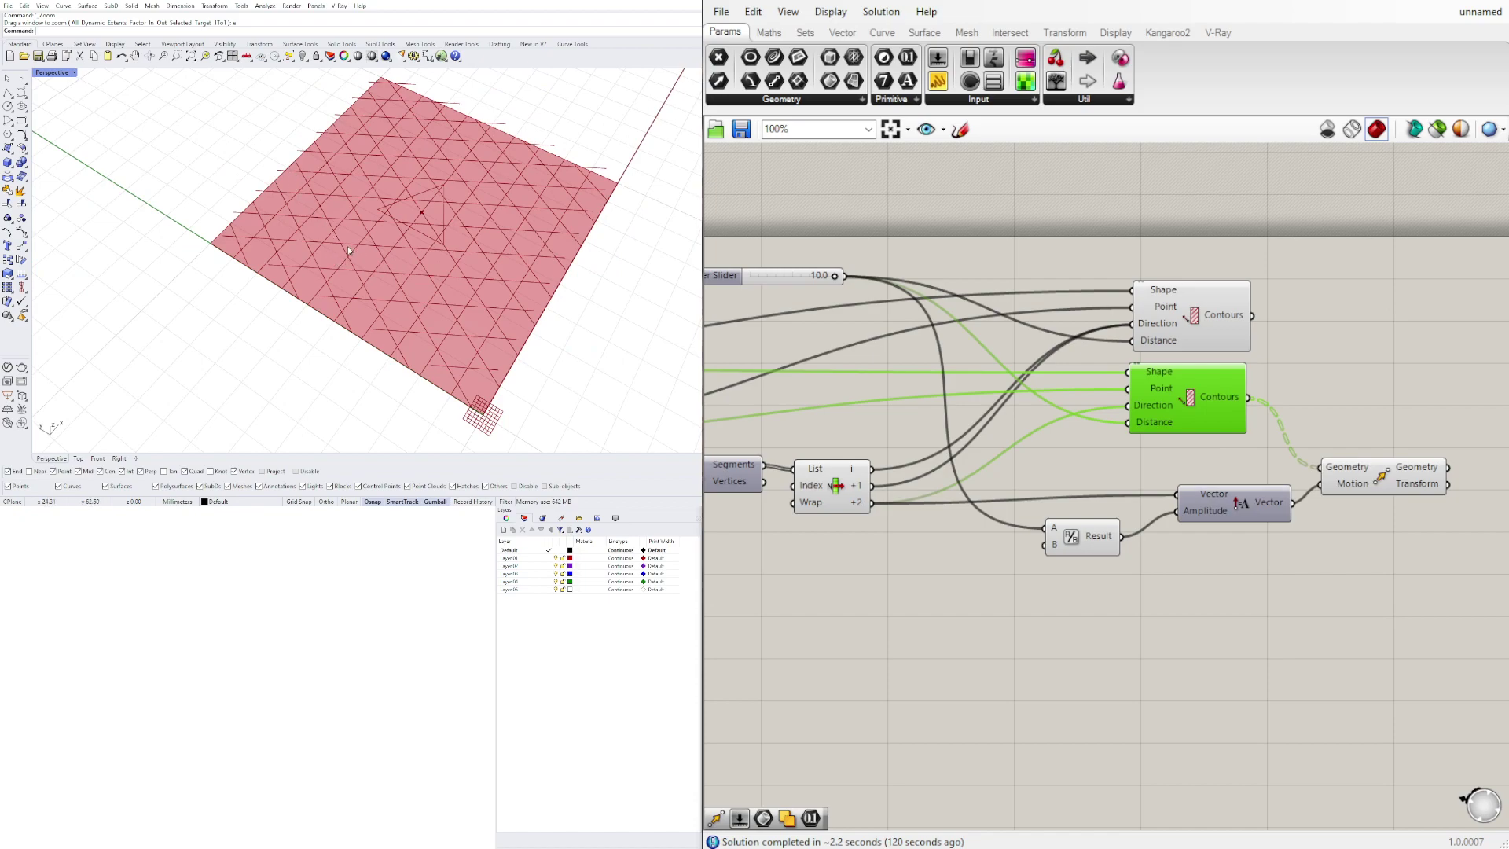
scroll(419, 213, "up", 3)
scroll(422, 209, "down", 3)
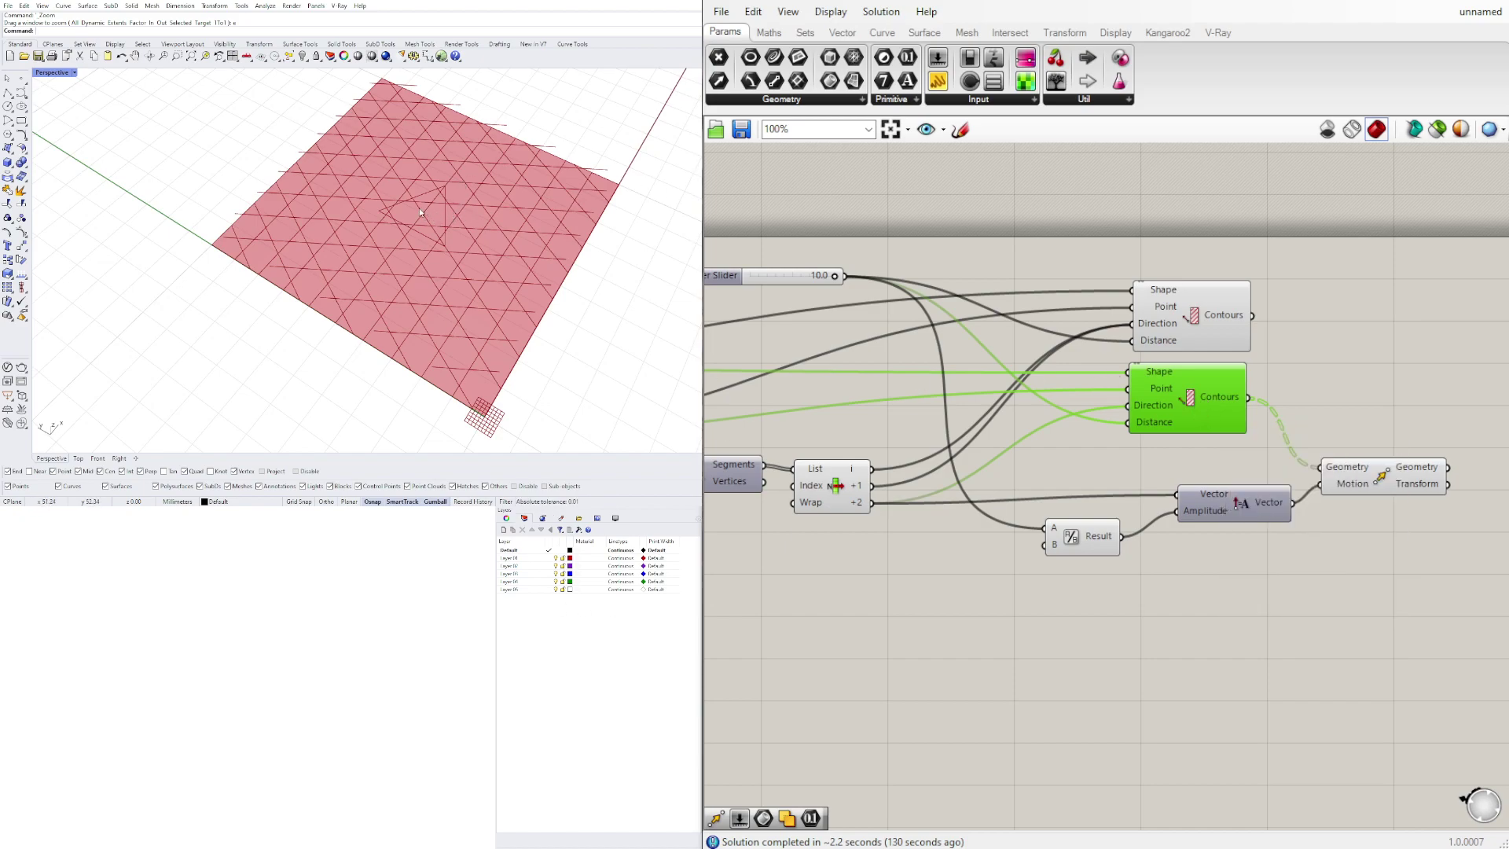
left_click_drag(1380, 663, 1066, 460)
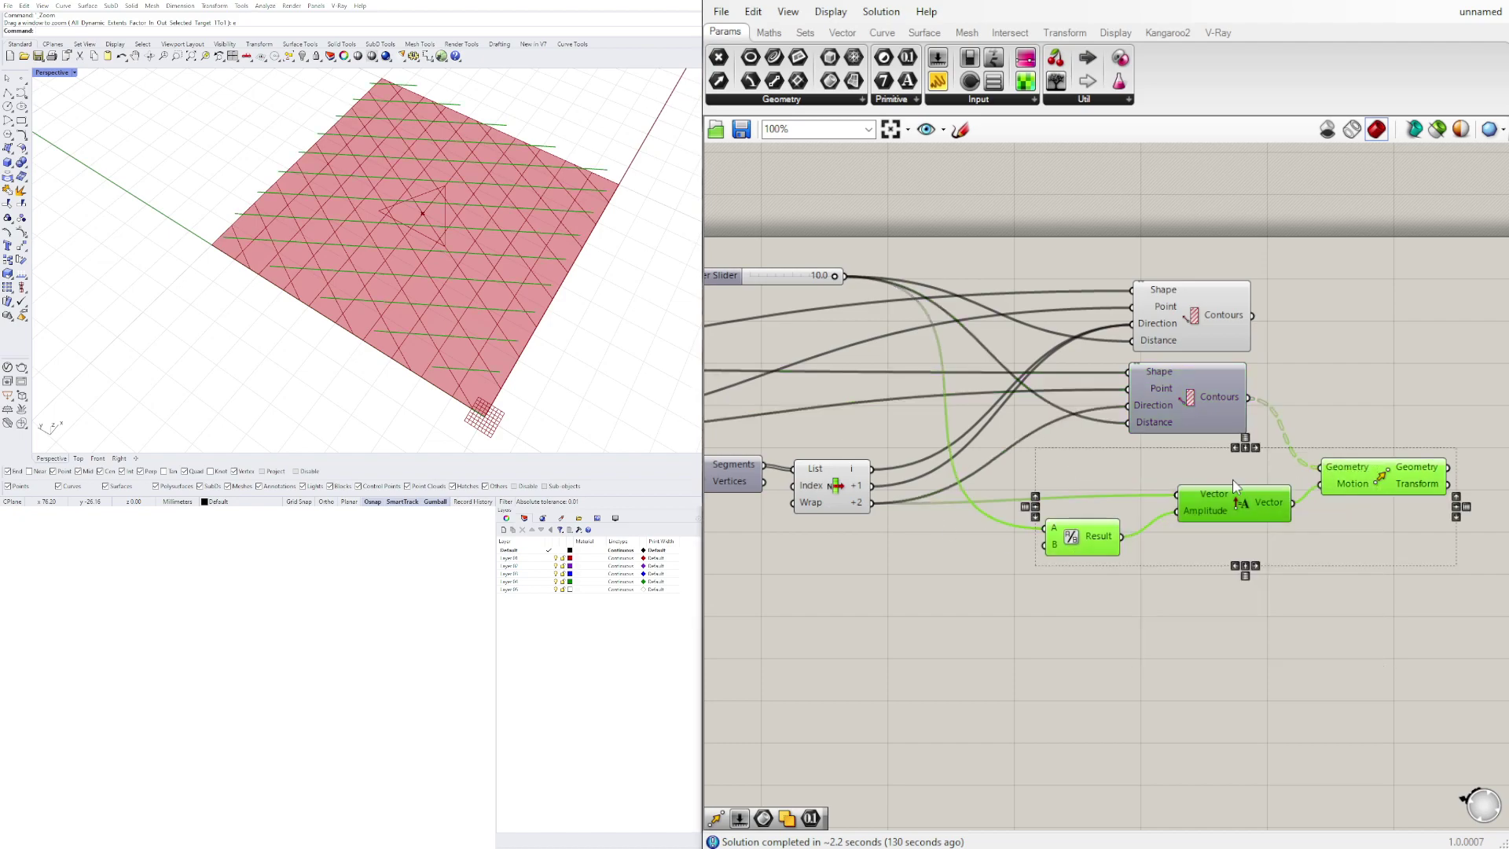
mouse_move(1354, 467)
left_mouse_down()
mouse_move(1339, 491)
mouse_move(1357, 479)
left_mouse_up()
left_click(1369, 414)
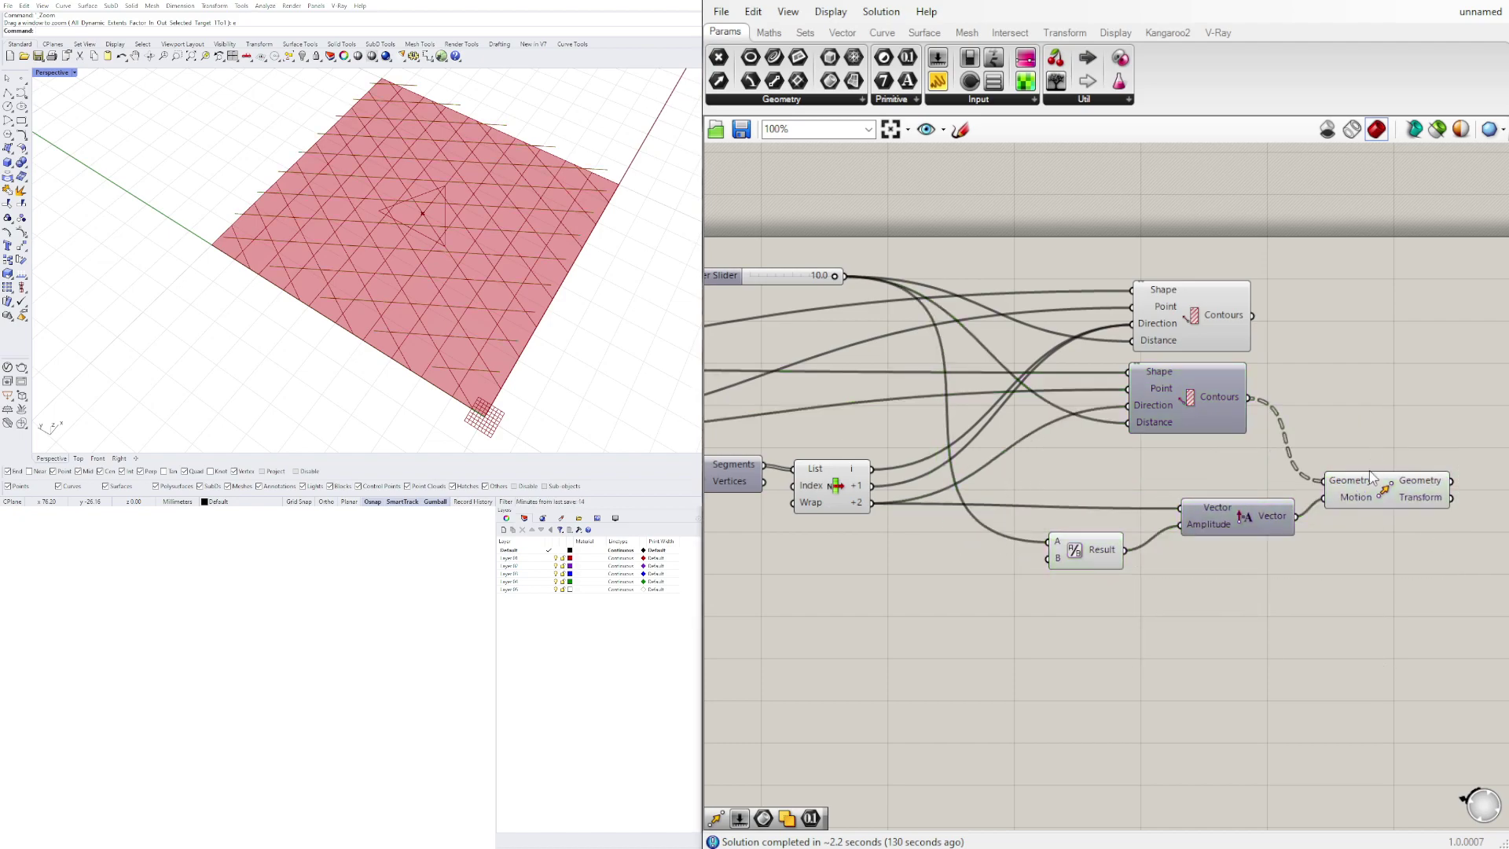
- Replace the lower Contour's lines in Move's Geometry input with the point that feeds the Contour components
scroll(1257, 419, "down", 2)
left_click(1212, 399)
right_click_drag(936, 357, 773, 345)
left_click(776, 350)
left_click_drag(787, 365, 1443, 383)
- Reposition both Contour components together to the right of the Move component
right_click_drag(1444, 382, 1138, 371)
left_click_drag(1146, 378, 1015, 242)
left_click_drag(1054, 368, 1356, 378)
left_click(1306, 440)
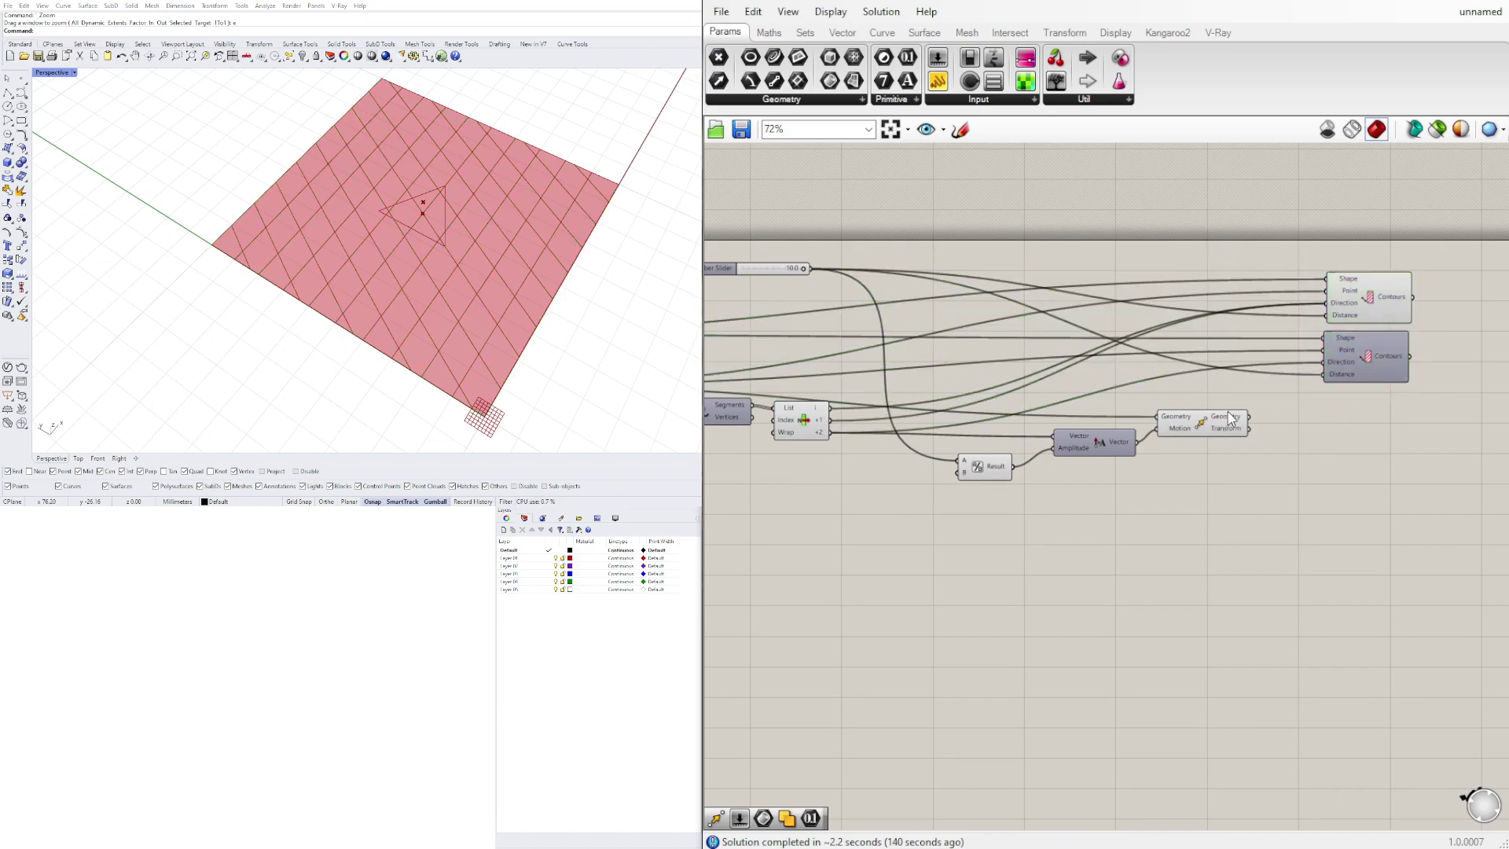
- Connect Move's Geometry output to the lower Contour's Point input and turn that Contour's preview back on
left_click_drag(1249, 428, 1321, 350)
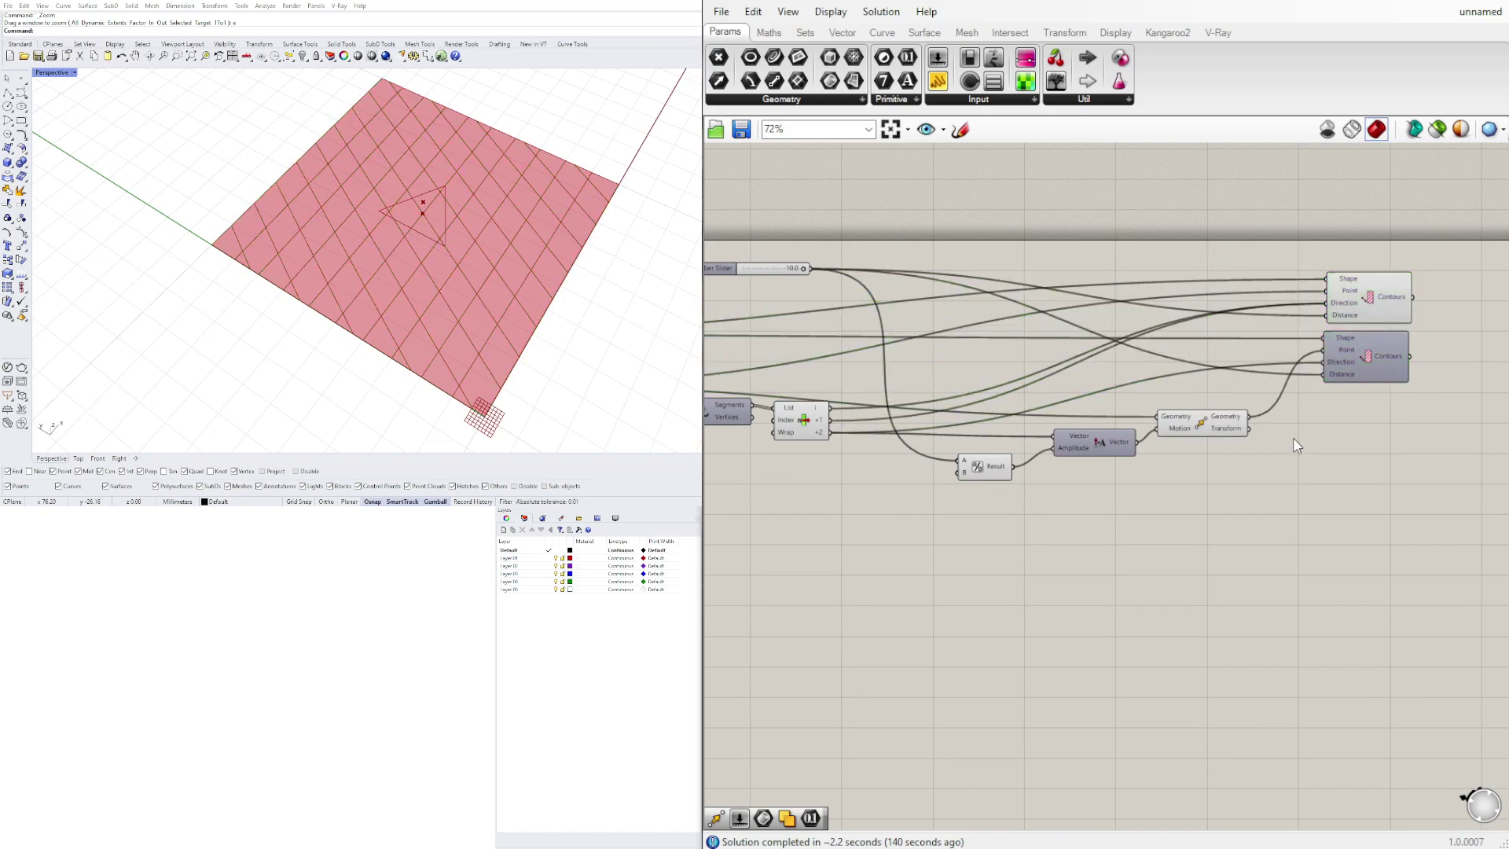
right_click(1366, 354)
left_click(1384, 393)
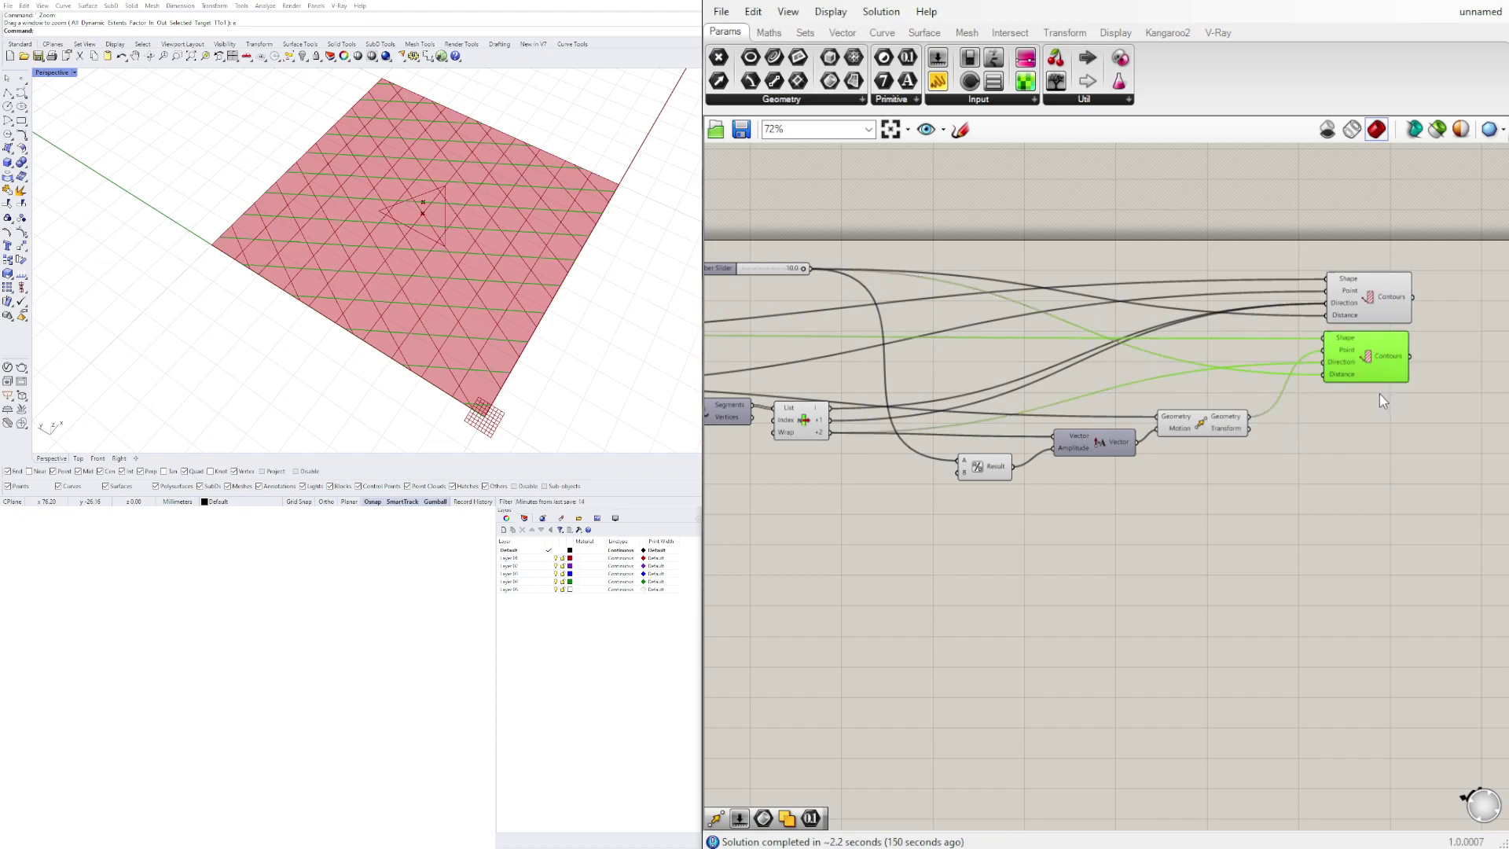
left_click(1379, 394)
- Turn off the preview of all components except the two Contours and inspect the remaining line pattern
scroll(1242, 464, "down", 4)
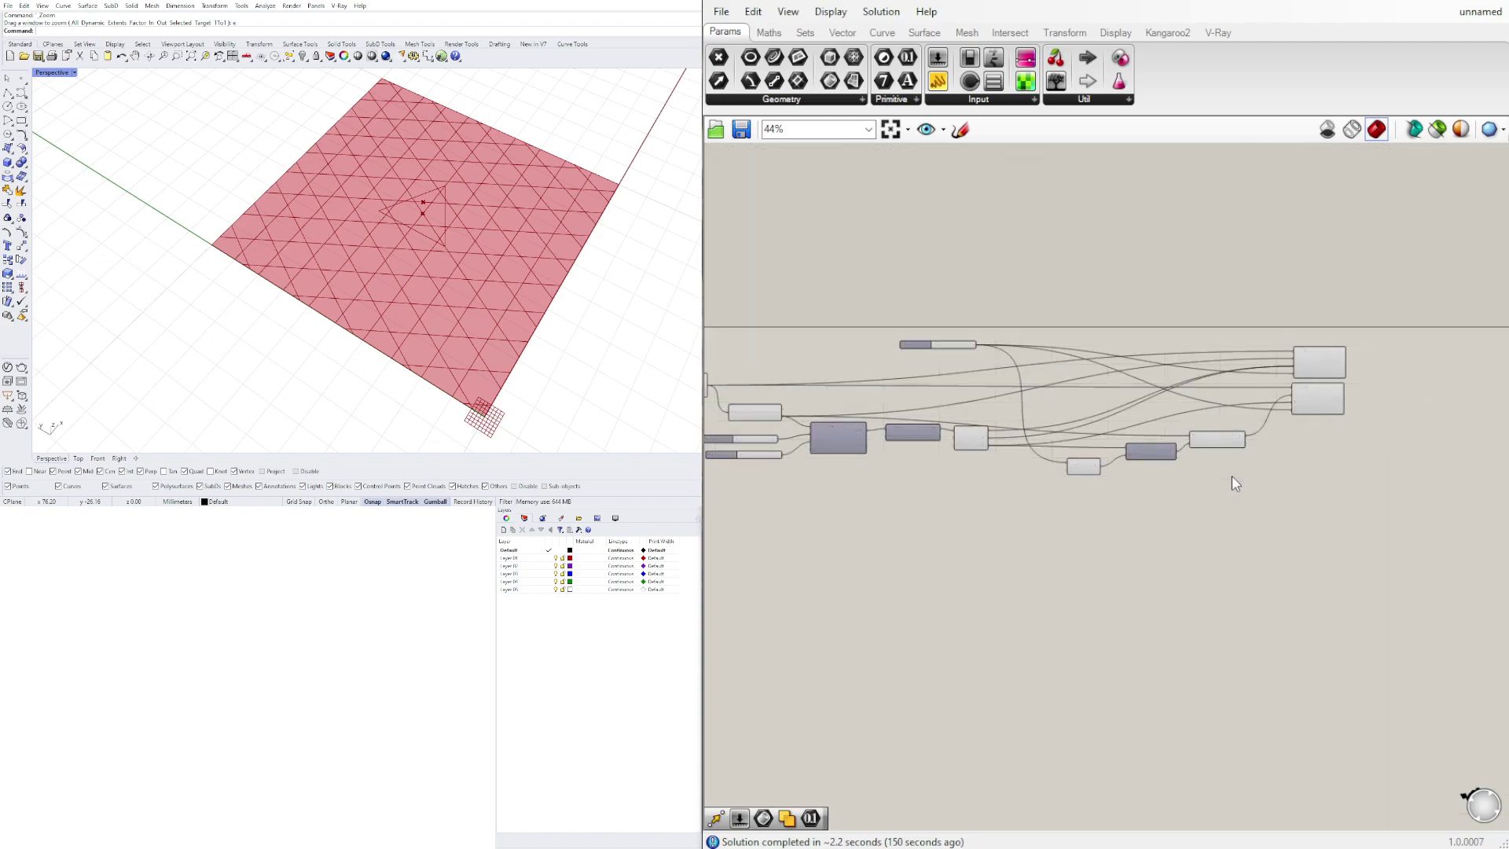
left_click_drag(1325, 501, 1277, 421)
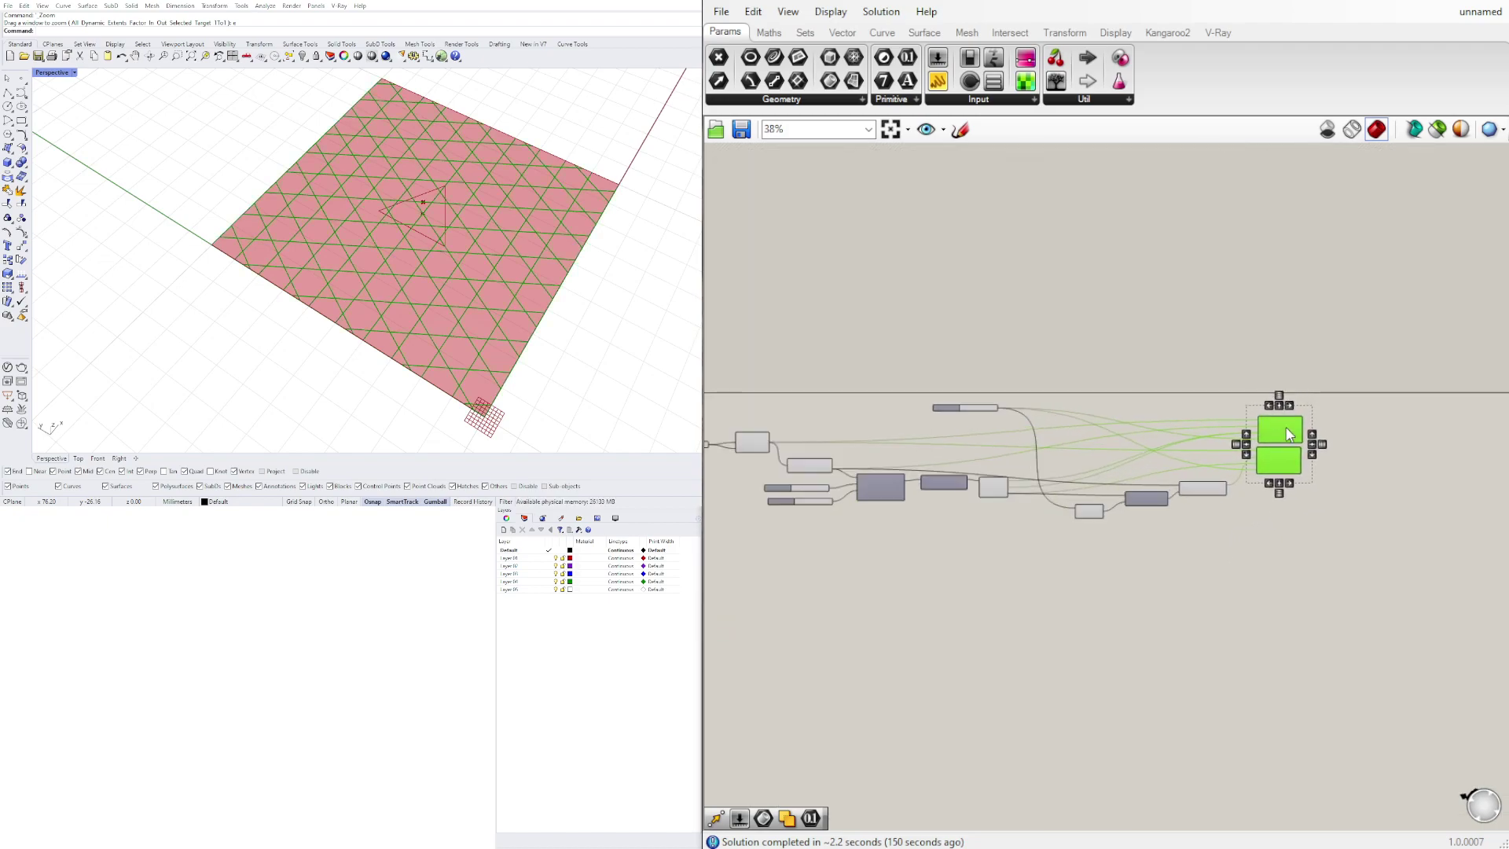
left_click(1249, 554)
scroll(1267, 523, "down", 1)
right_click_drag(1267, 523, 1229, 428)
scroll(1180, 441, "down", 1)
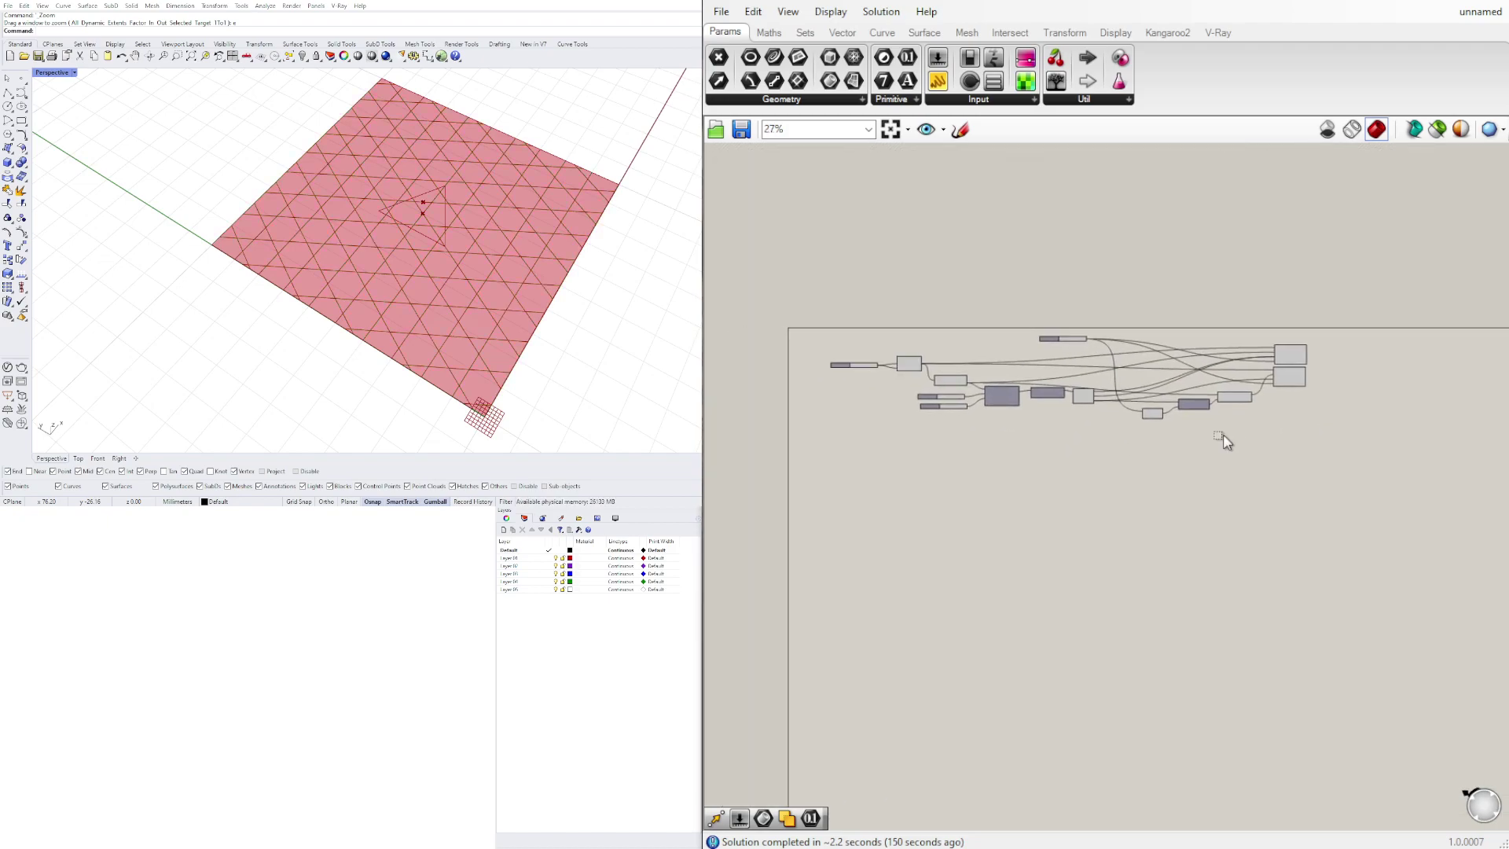
left_click_drag(1236, 438, 870, 271)
key("space")
left_click(930, 227)
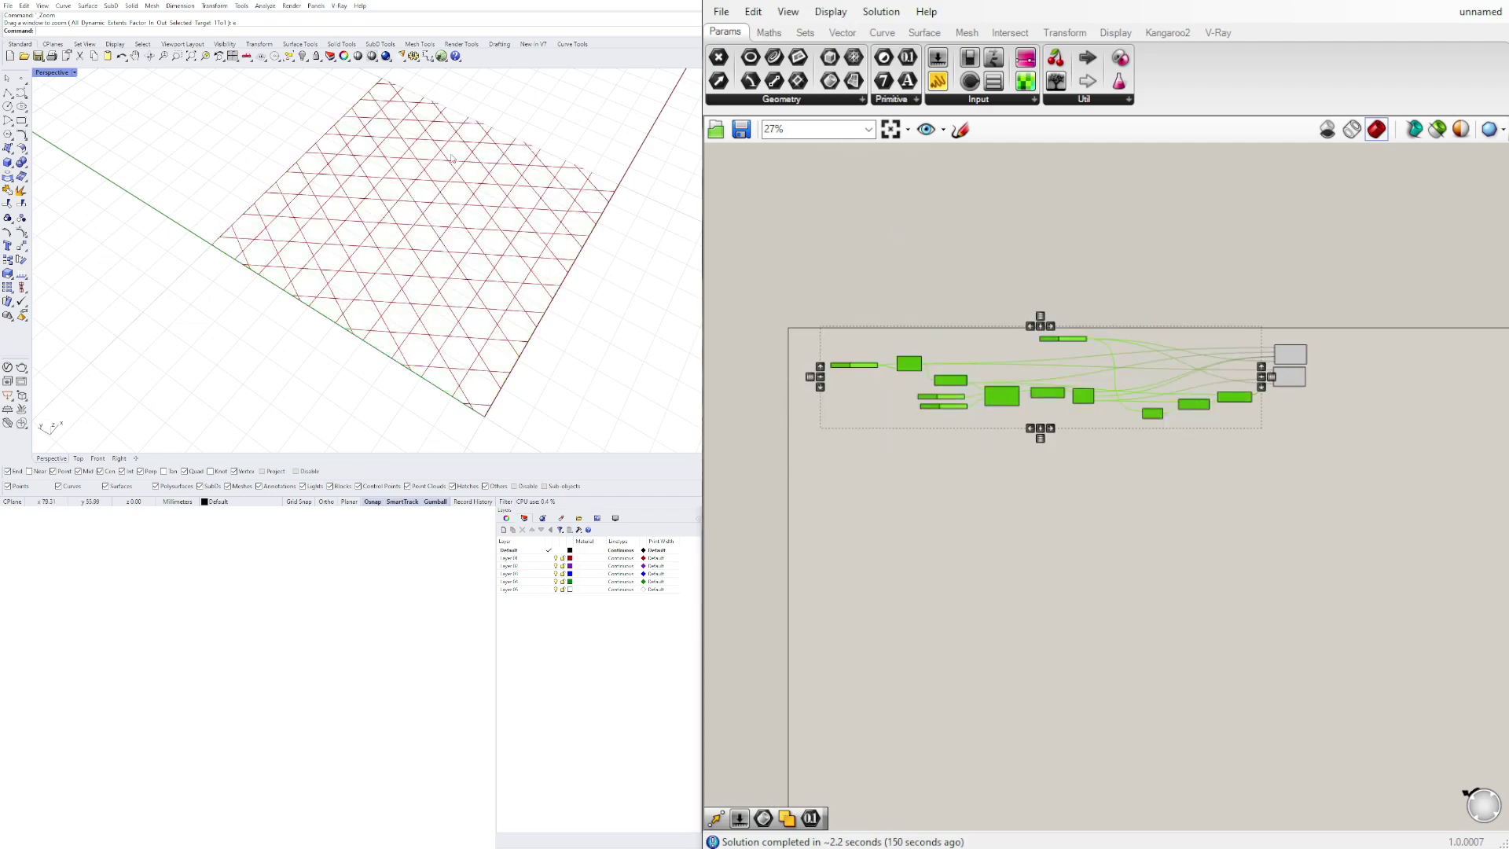
scroll(421, 211, "up", 3)
scroll(420, 211, "down", 4)
scroll(420, 210, "up", 2)
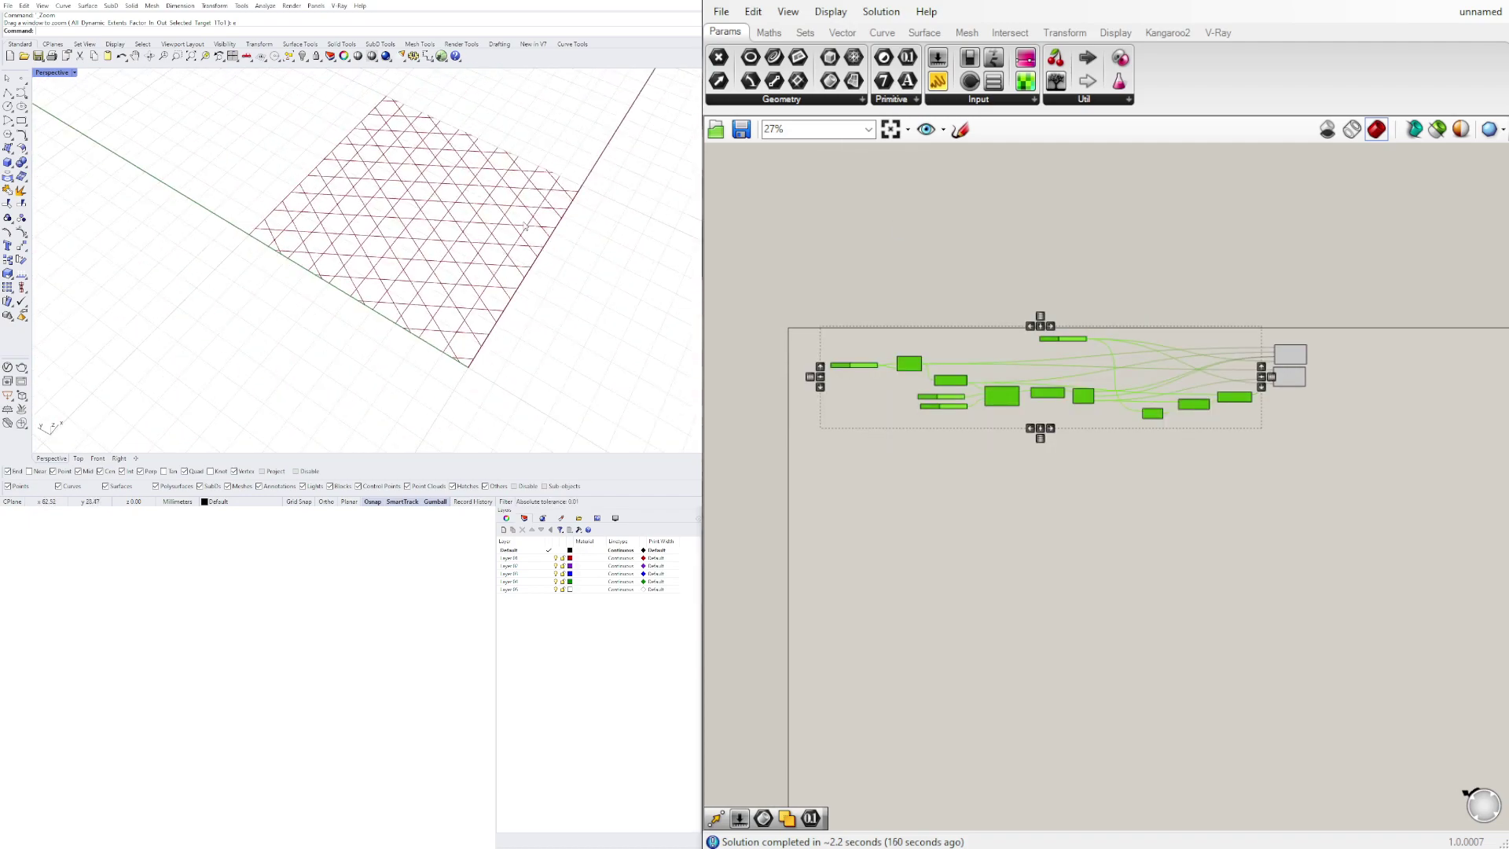
- Try to adjust the 10.0 number slider that controls the contour spacing
left_click(1194, 434)
scroll(1195, 440, "up", 5)
right_click_drag(943, 220, 1106, 530)
scroll(1105, 535, "up", 3)
scroll(1046, 444, "up", 5)
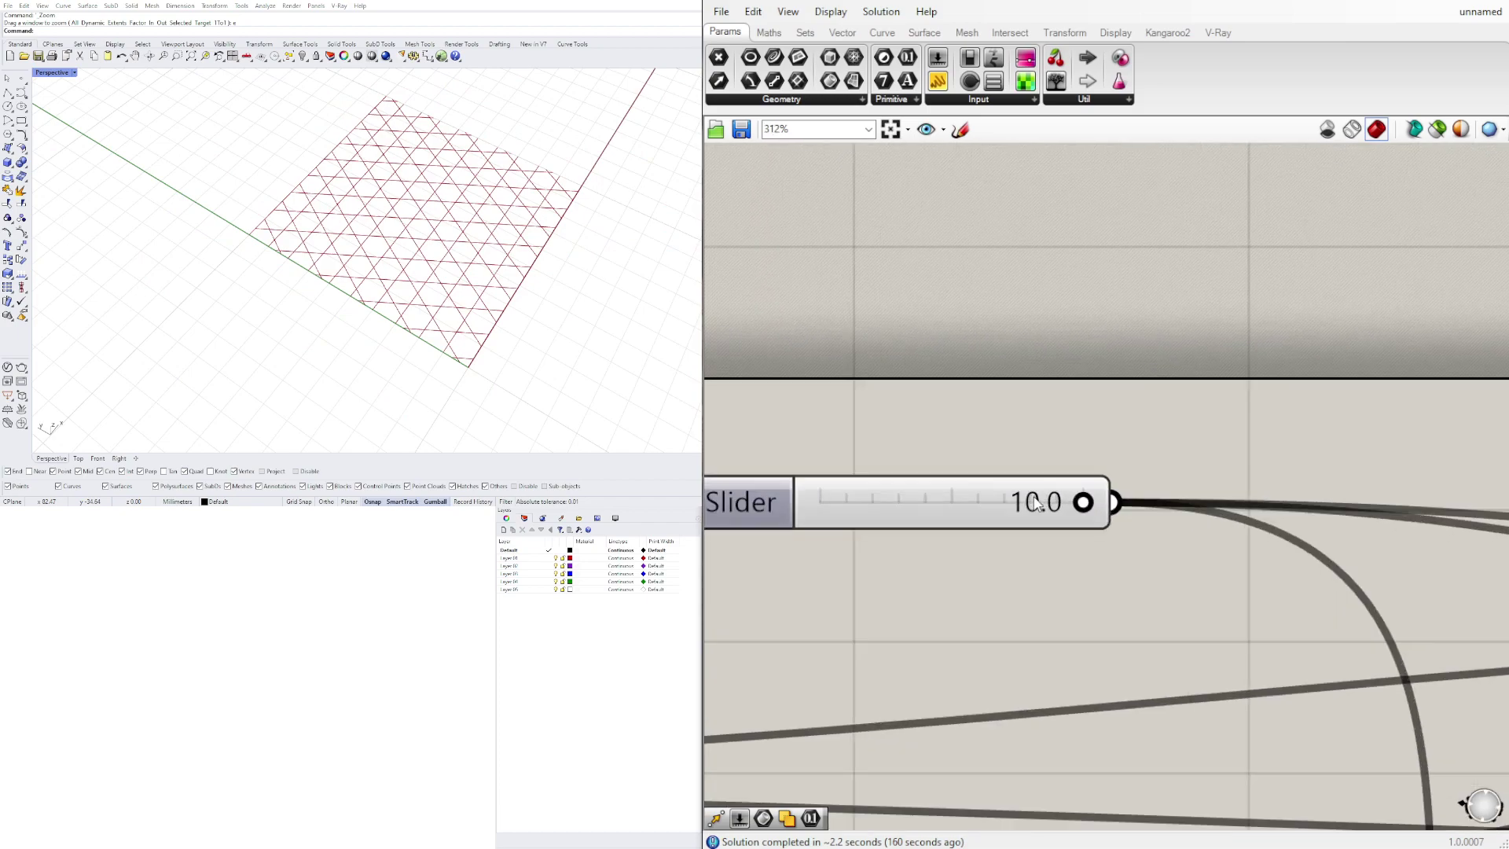
left_click_drag(1079, 504, 1174, 488)
scroll(1009, 415, "down", 3)
left_click_drag(961, 425, 1033, 426)
scroll(1088, 450, "down", 4)
- Check the lines of each Contour component and add a Curve | Curve intersection component beside them
right_click_drag(1351, 482, 956, 425)
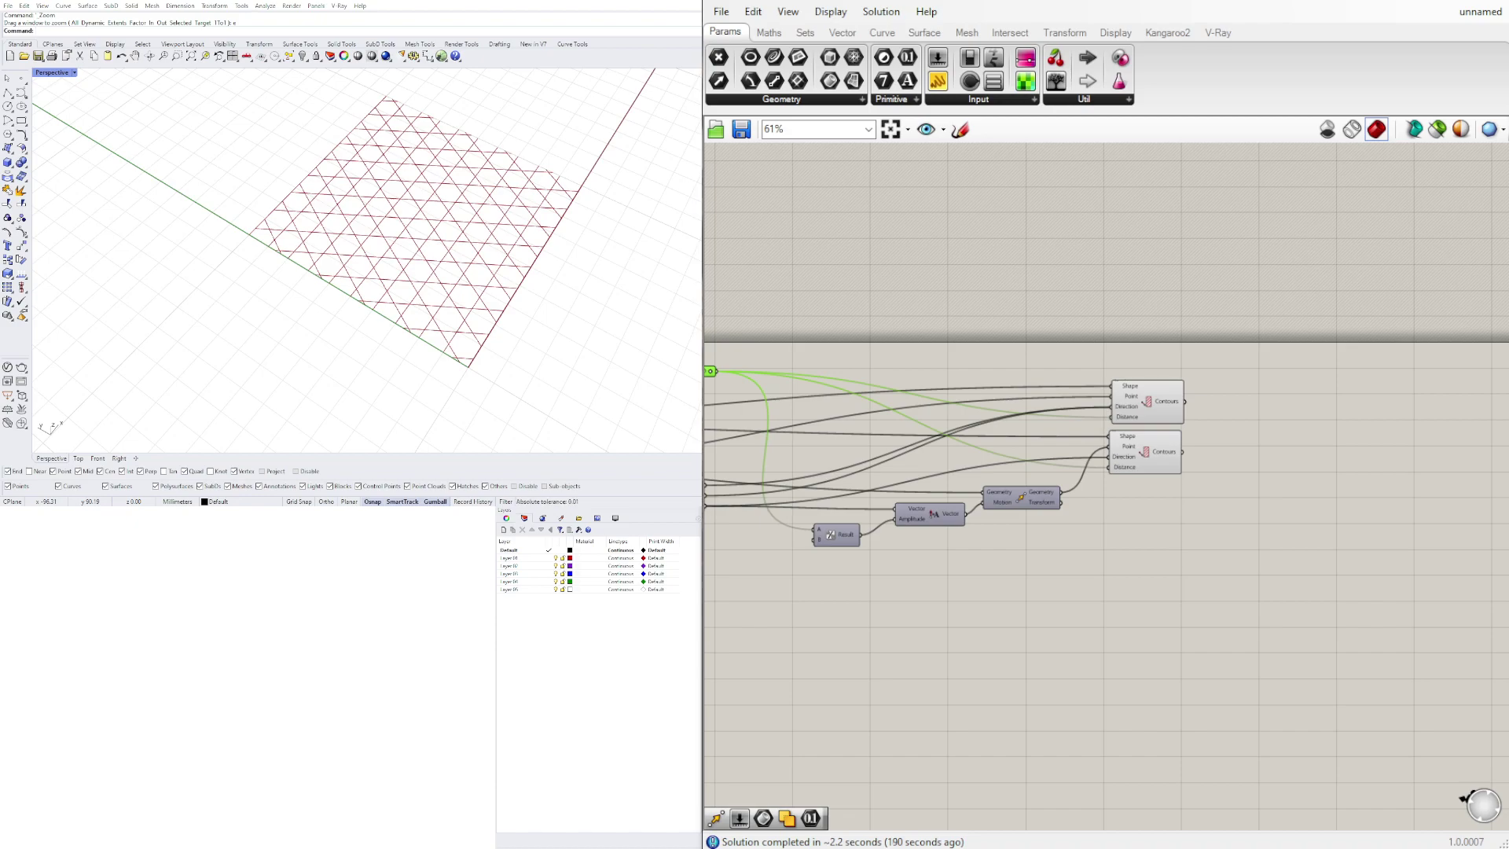
left_click(1148, 448)
left_click(1145, 407)
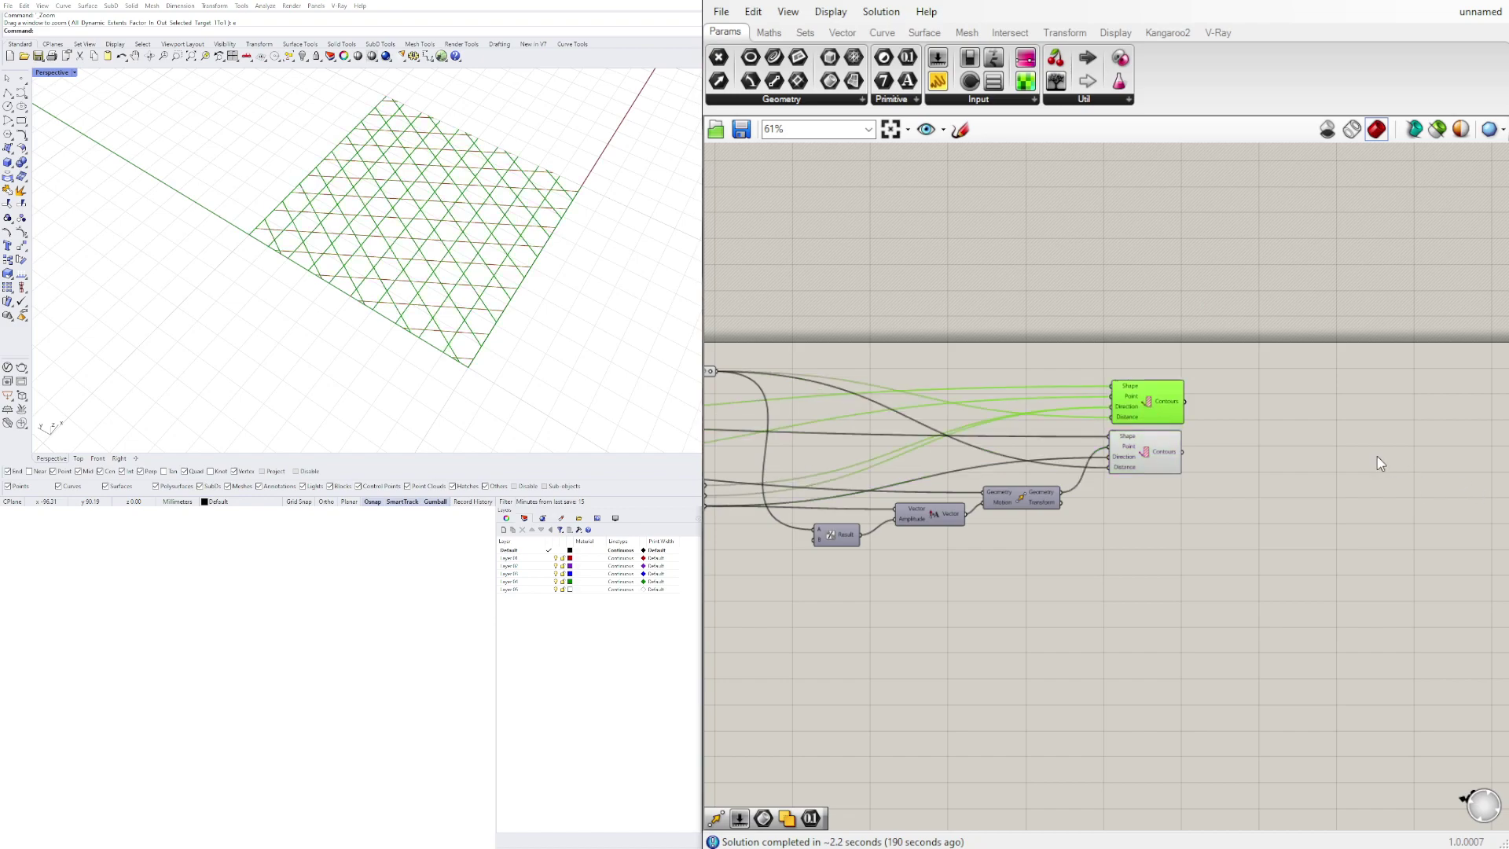
double_click(1269, 442)
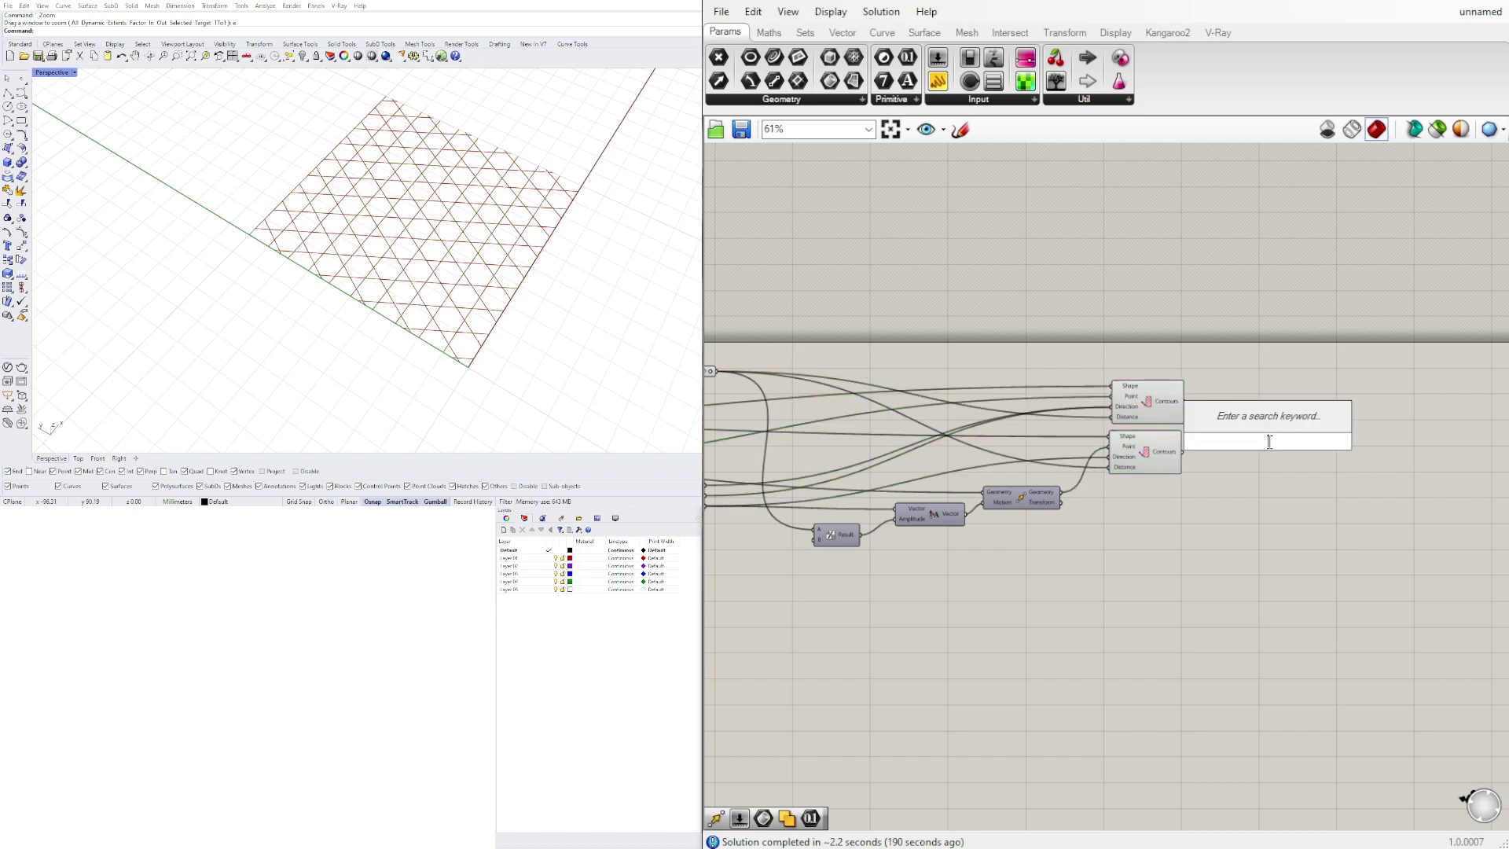
left_click(1010, 33)
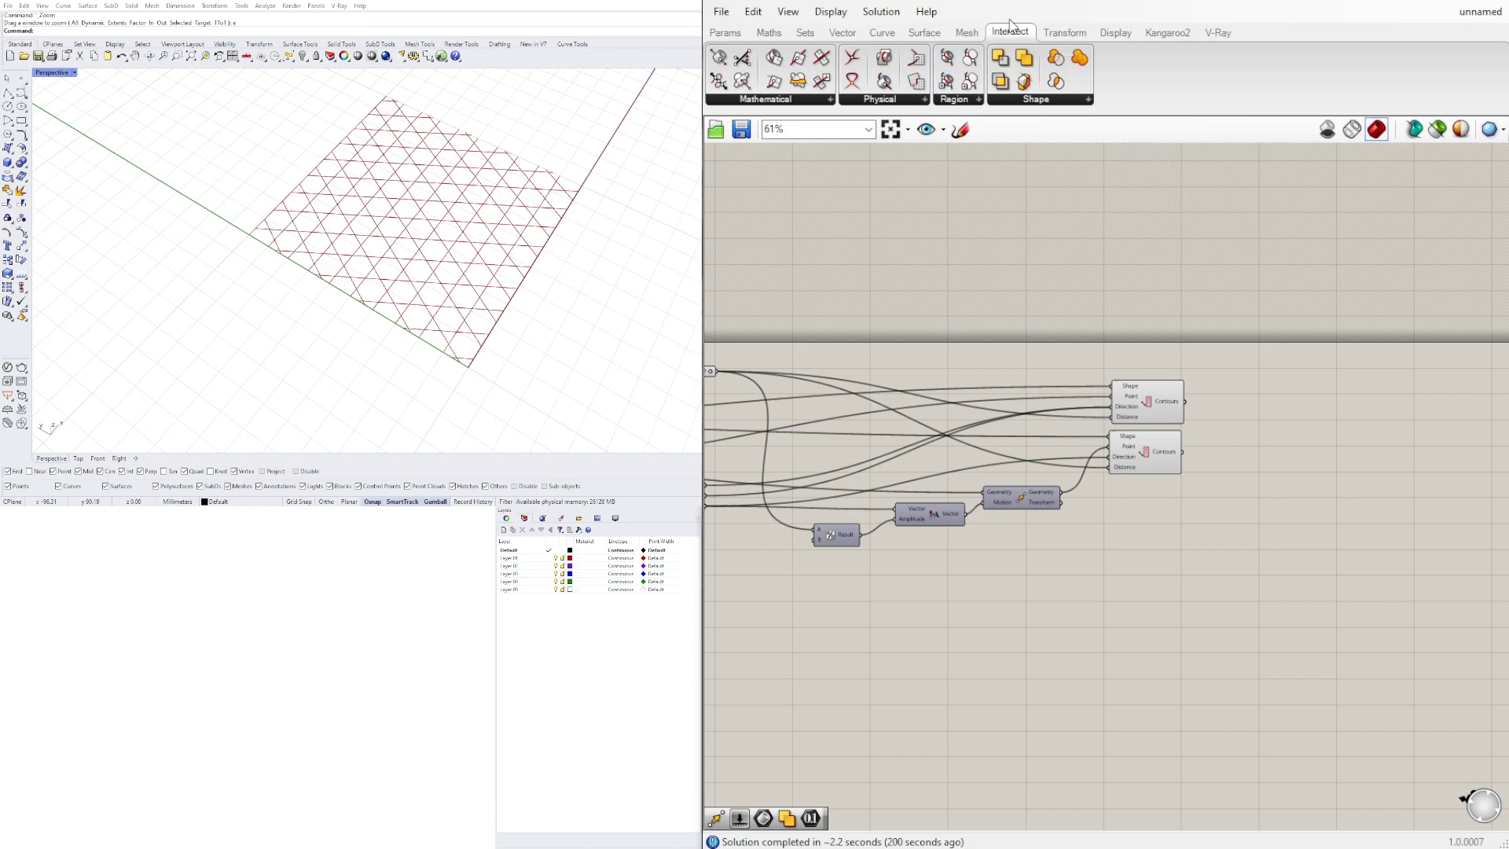
left_click(891, 102)
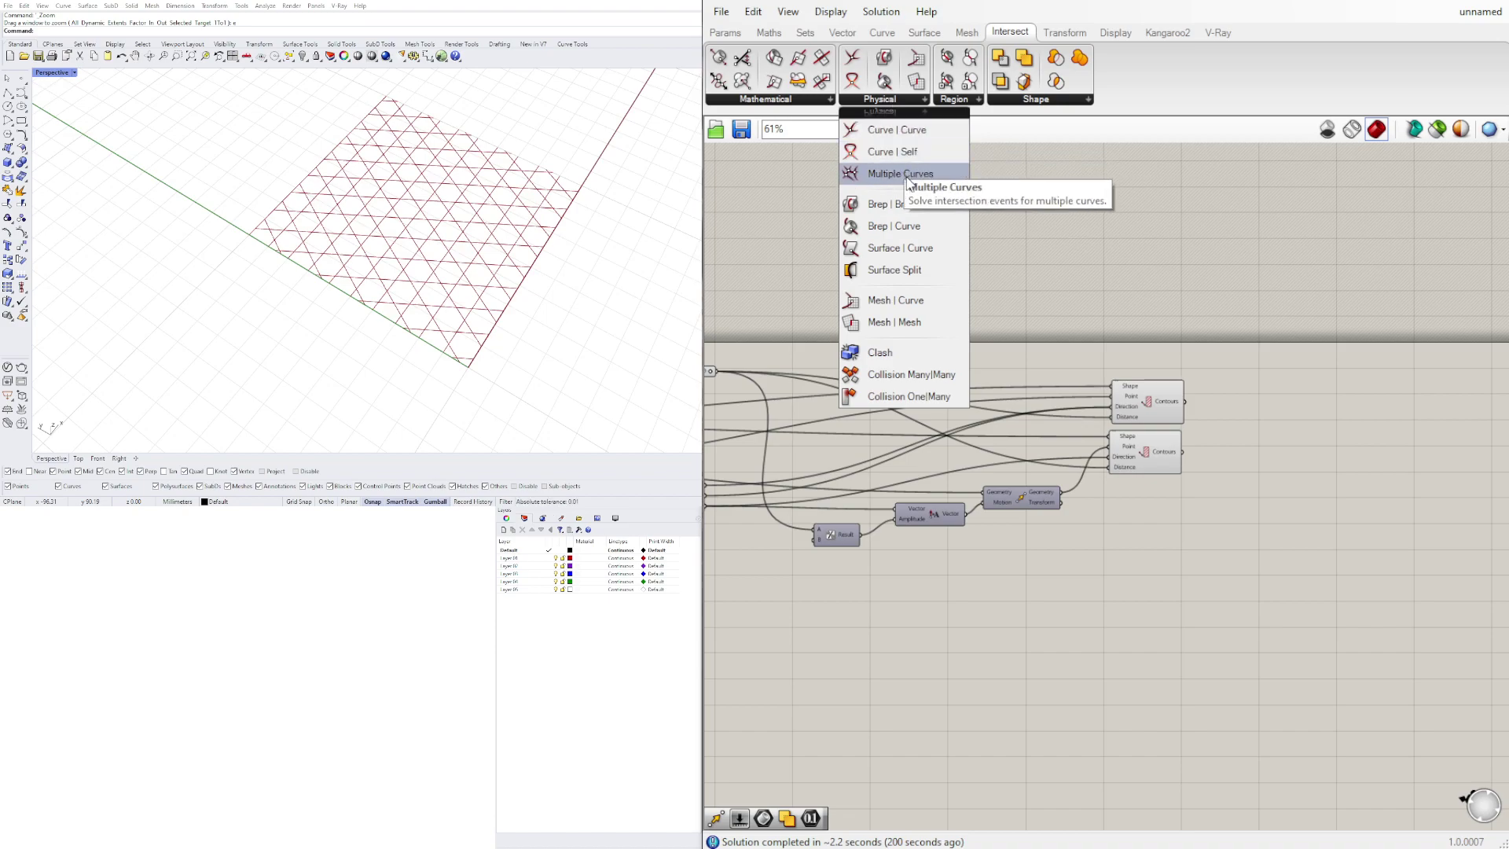
left_click(918, 130)
left_click(1249, 433)
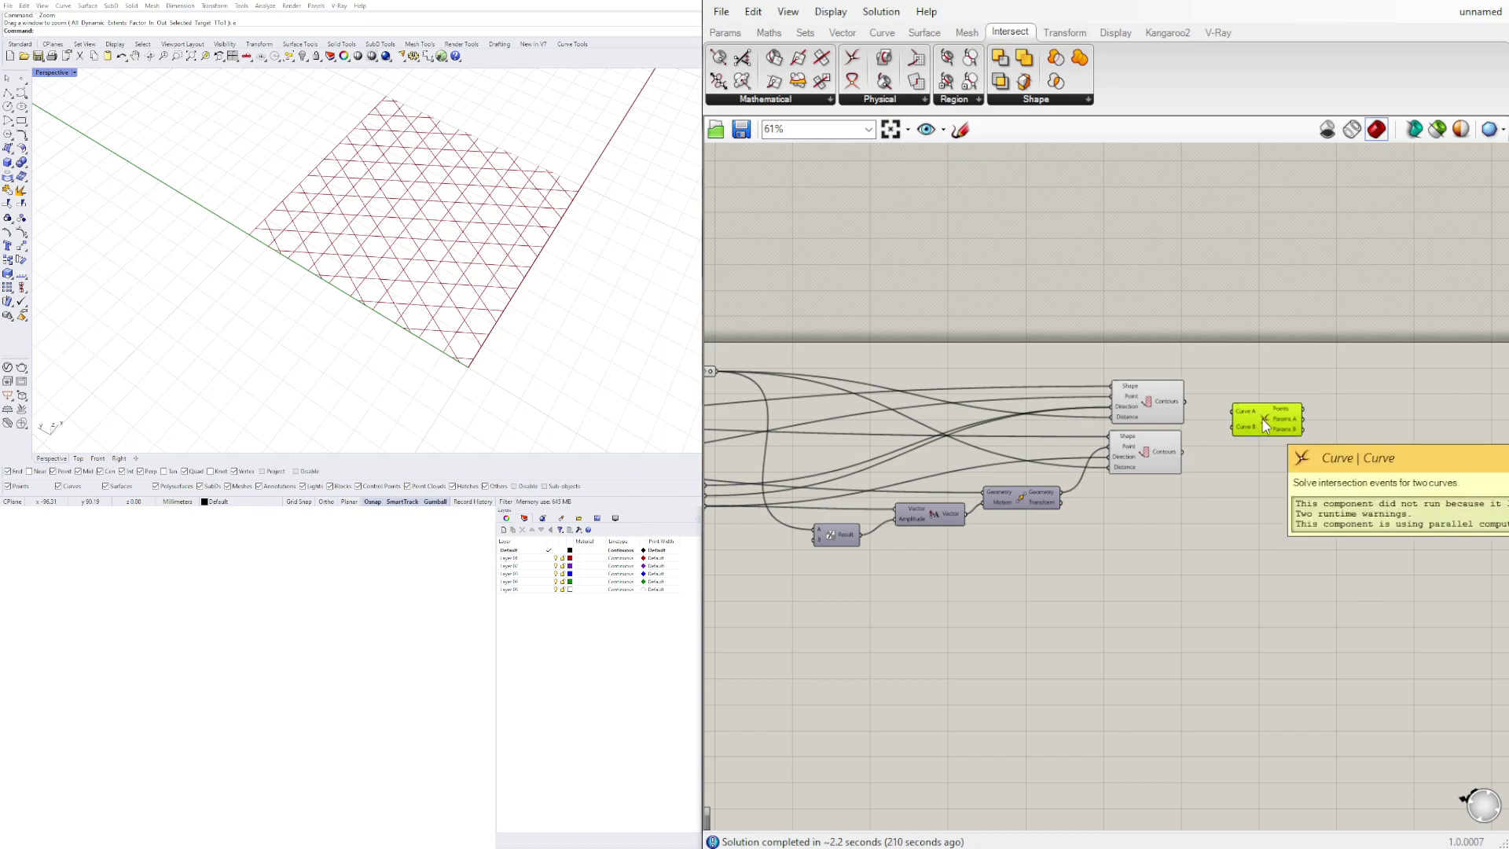
- Connect the upper Contour's output to Curve A and the lower Contour's to Curve B, and flatten Curve A
scroll(1204, 425, "up", 3)
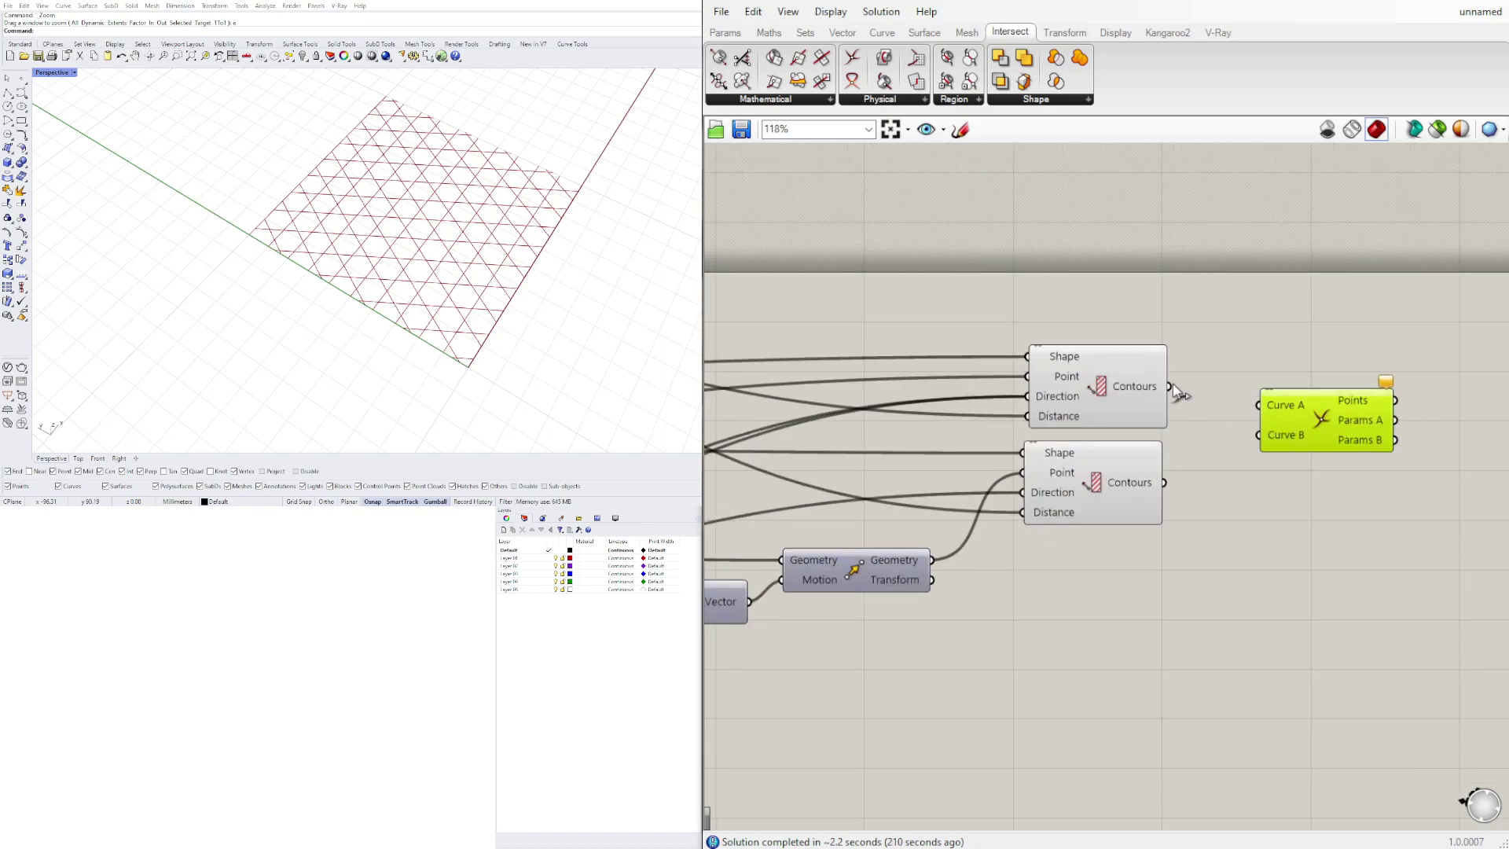
left_click_drag(1169, 386, 1257, 405)
left_click_drag(1164, 482, 1252, 445)
right_click(1228, 422)
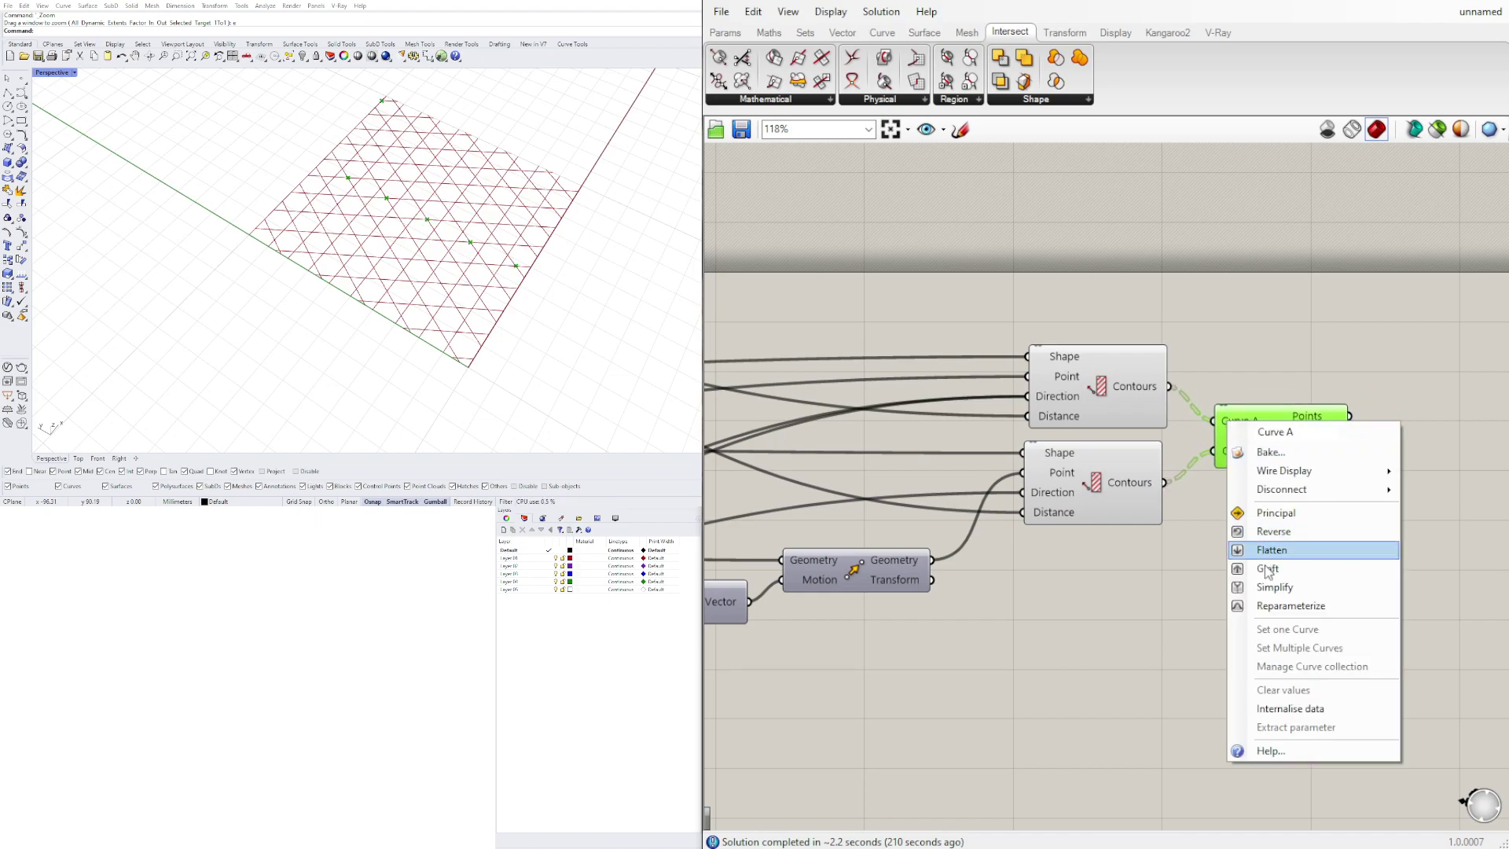
left_click(1267, 552)
left_click_drag(1270, 440, 1302, 422)
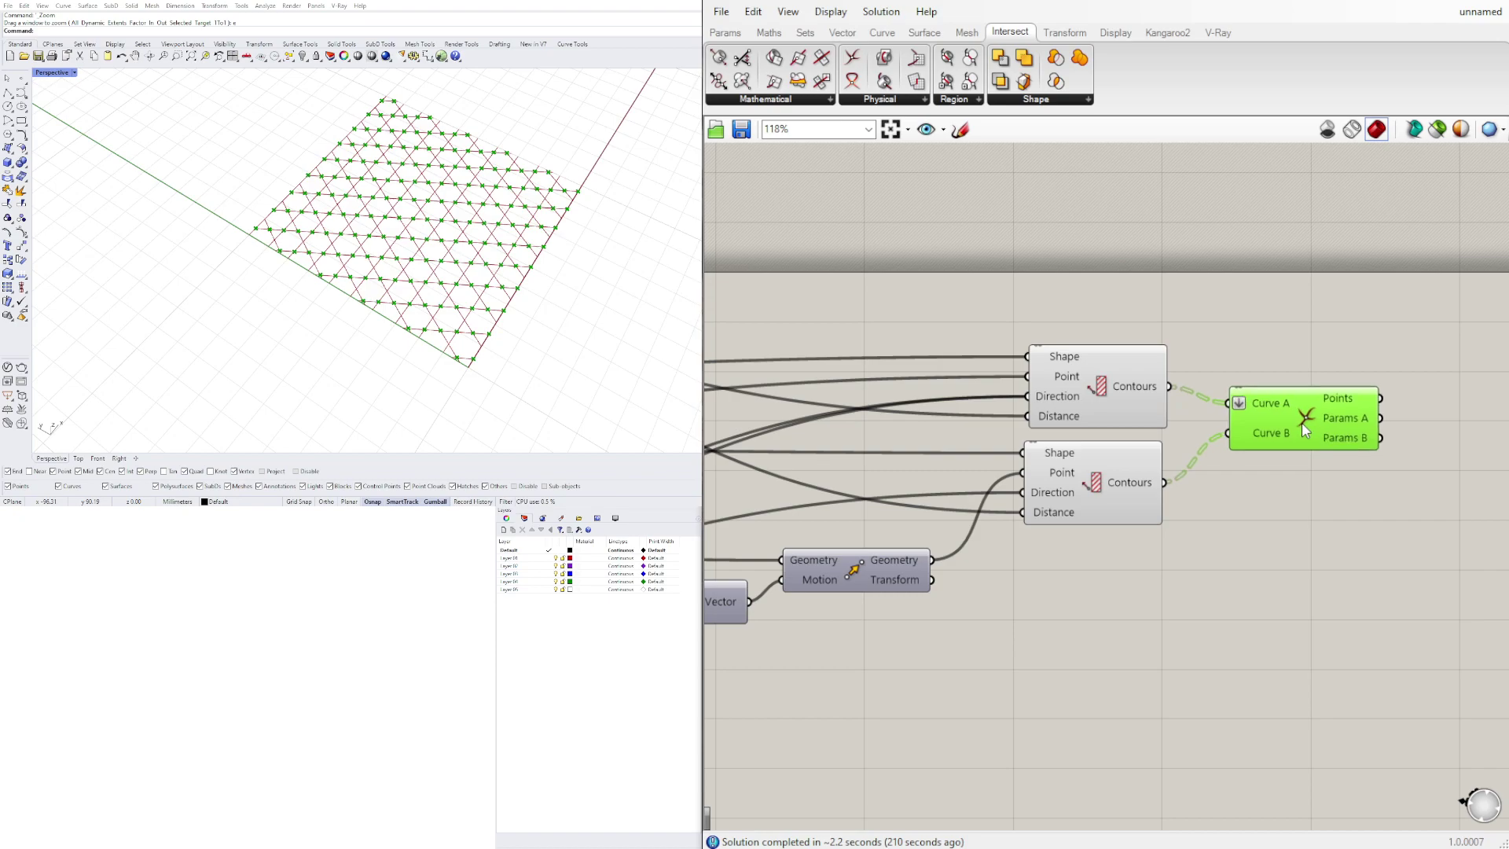
- Try Flatten on the Curve B input, switch it to Graft, and inspect the intersection points
scroll(406, 288, "up", 5)
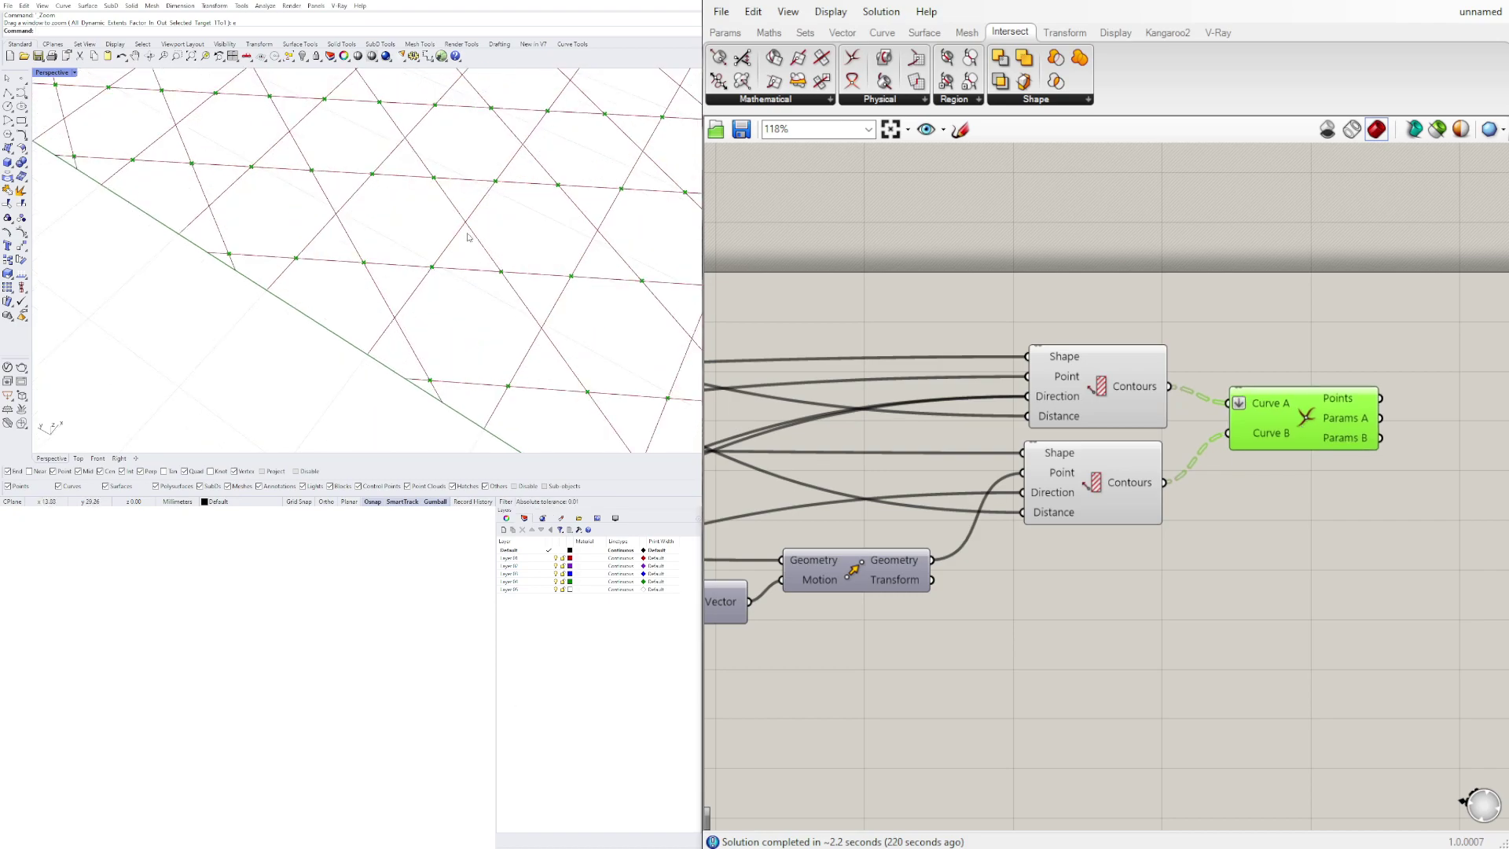
right_click(1260, 434)
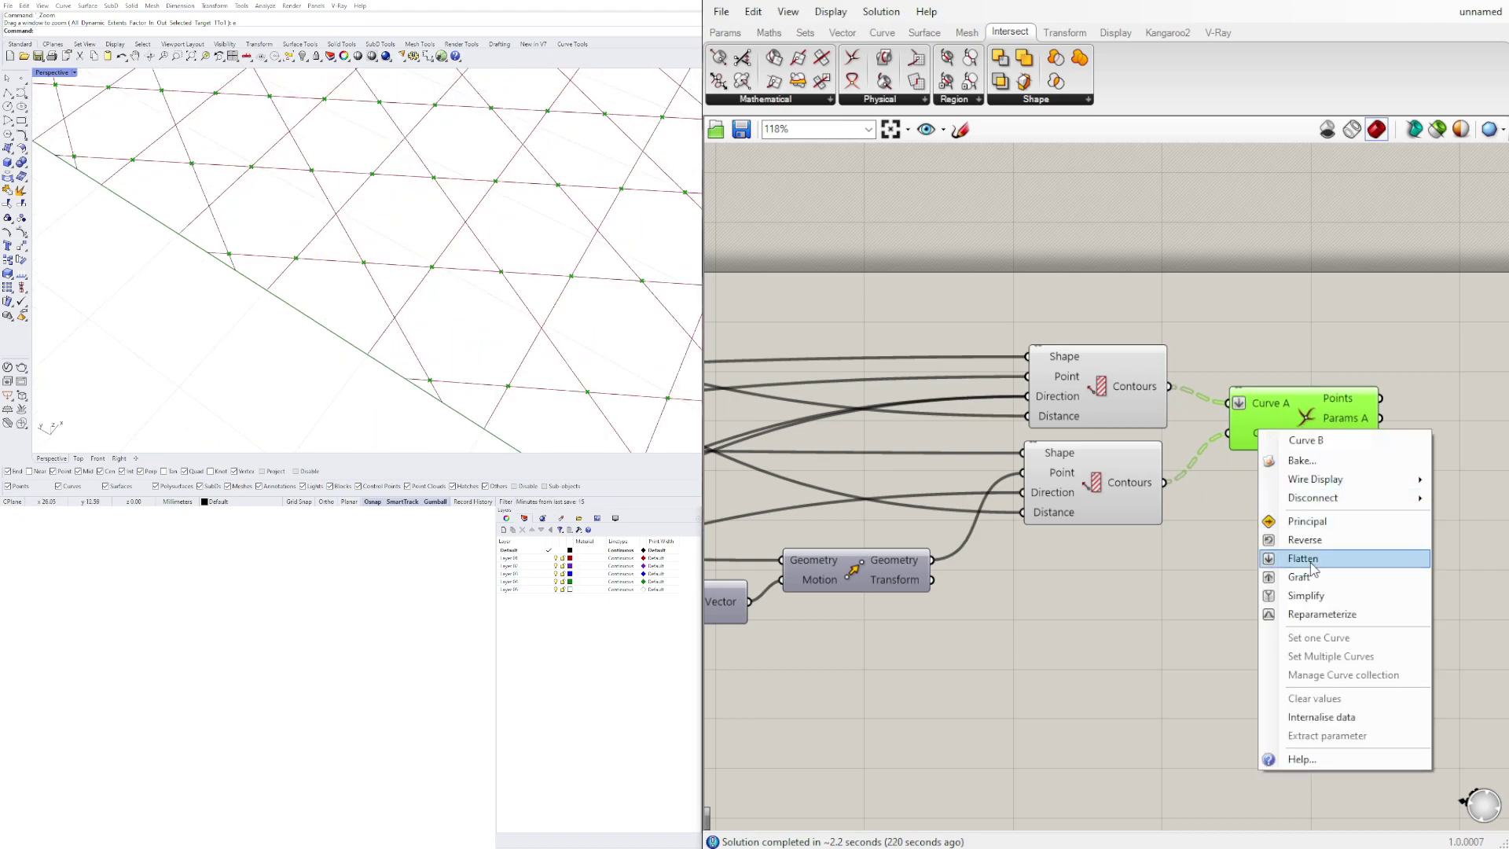
left_click(1310, 563)
right_click(1246, 426)
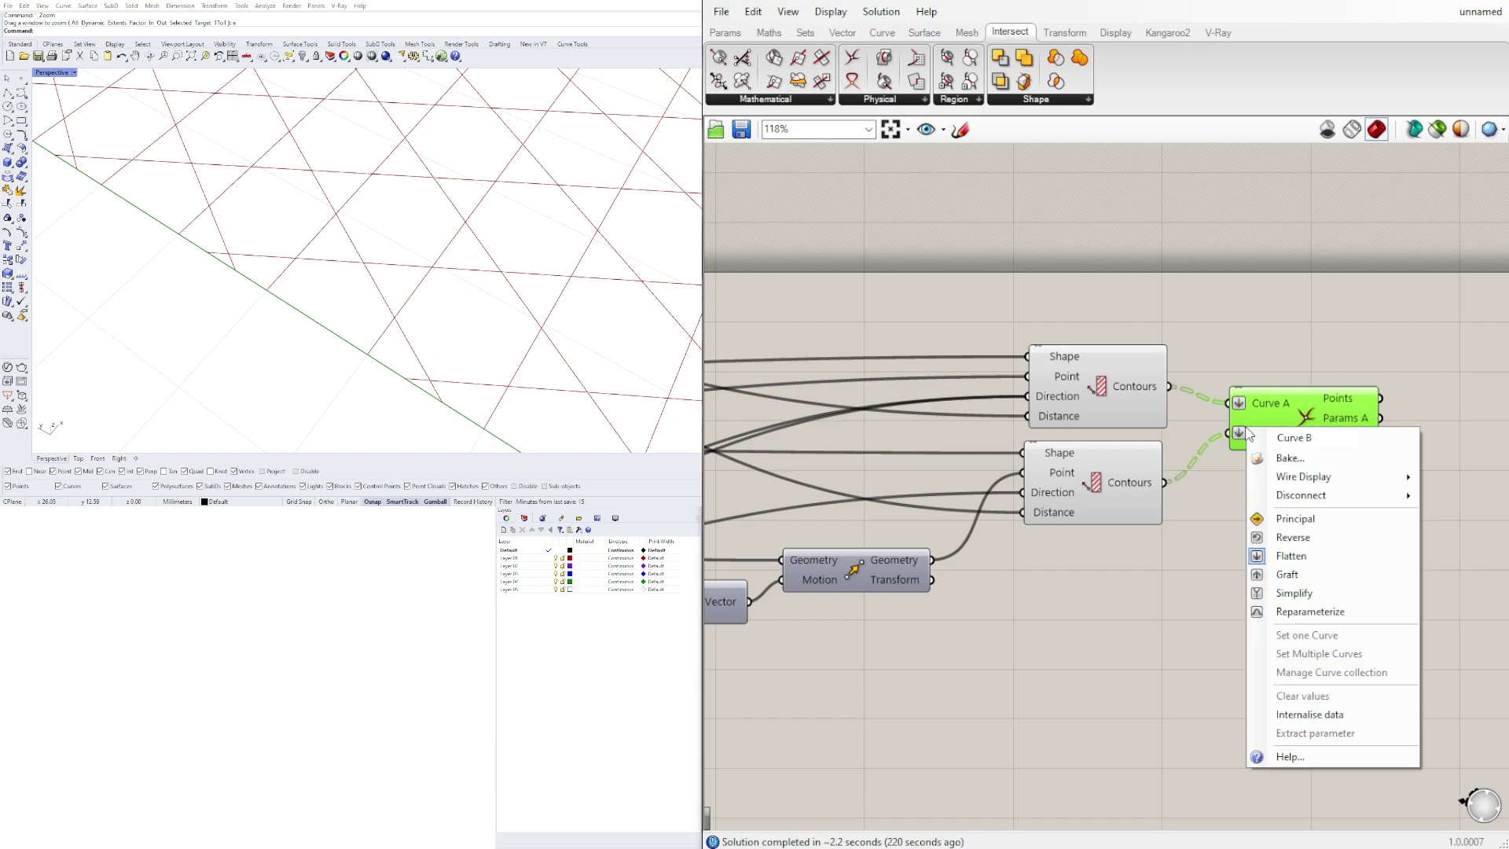
left_click(1294, 572)
scroll(371, 225, "down", 8)
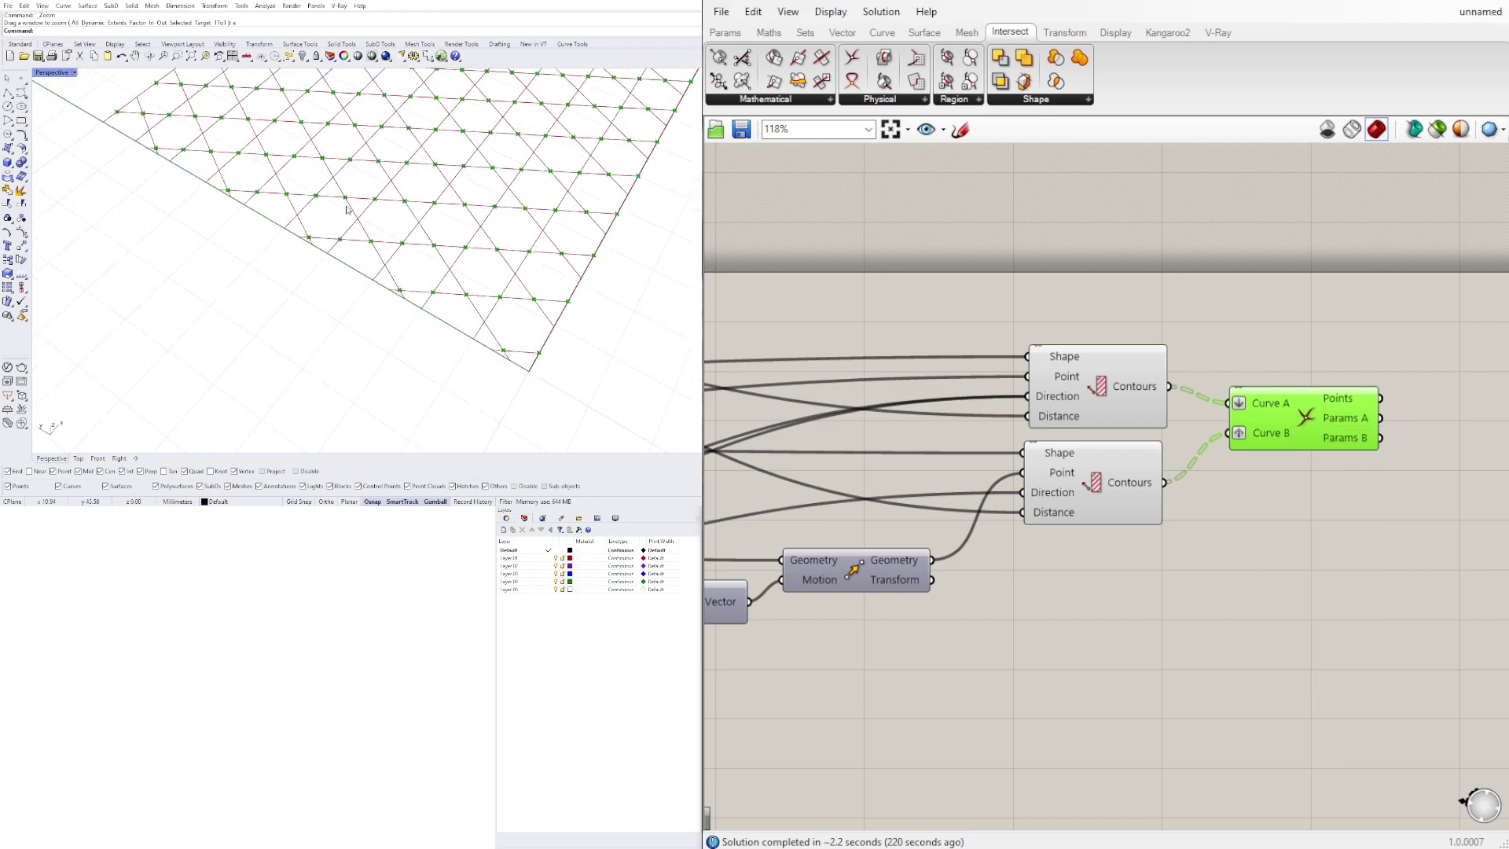
scroll(372, 226, "up", 10)
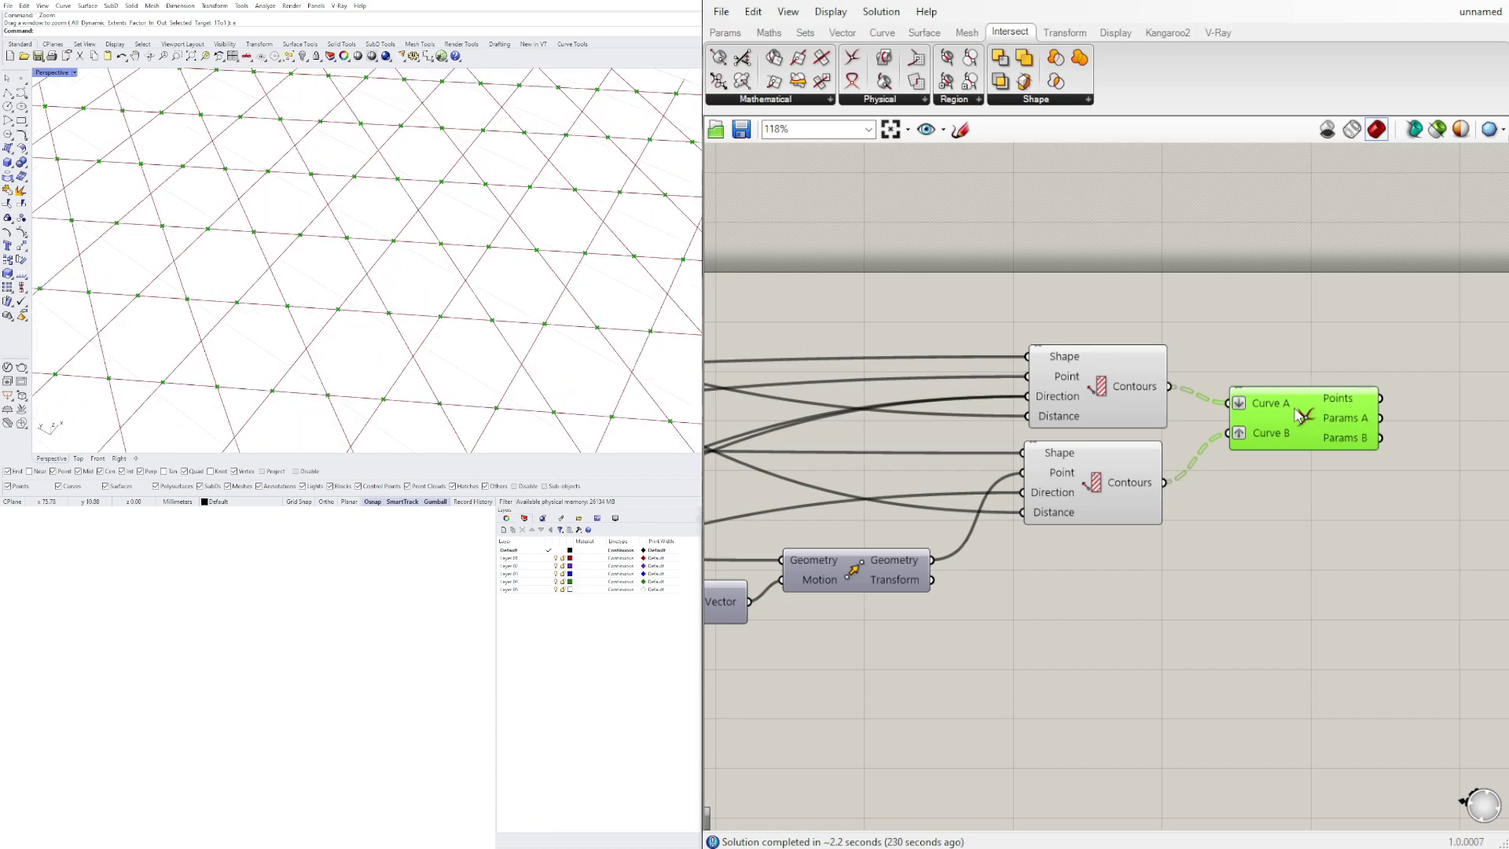
- Try Graft on the Curve A input, switch it back to Flatten, and inspect the intersection points
right_click(1252, 401)
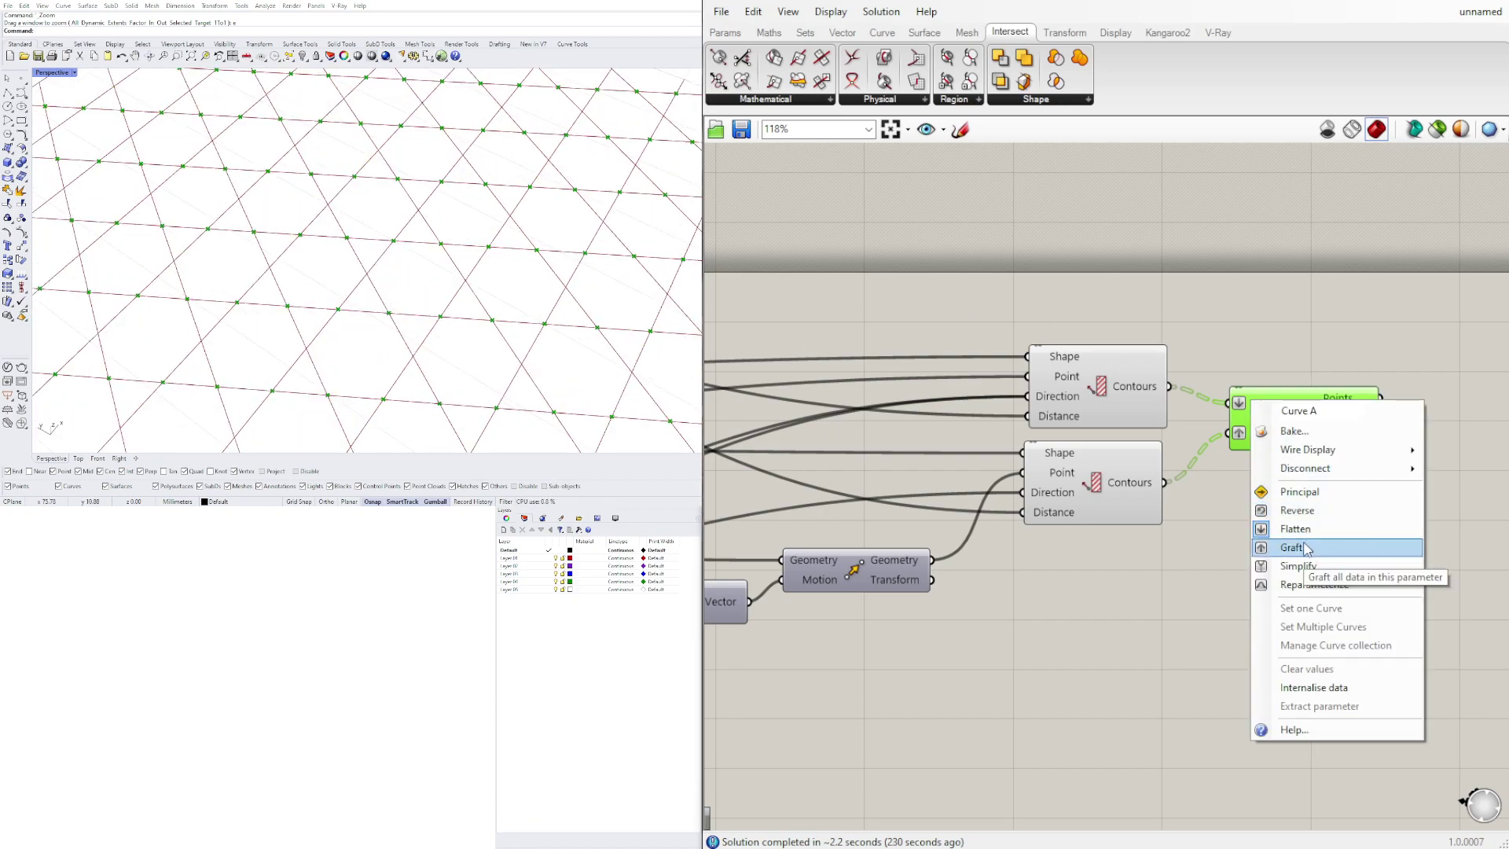
left_click(1305, 548)
right_click(1242, 405)
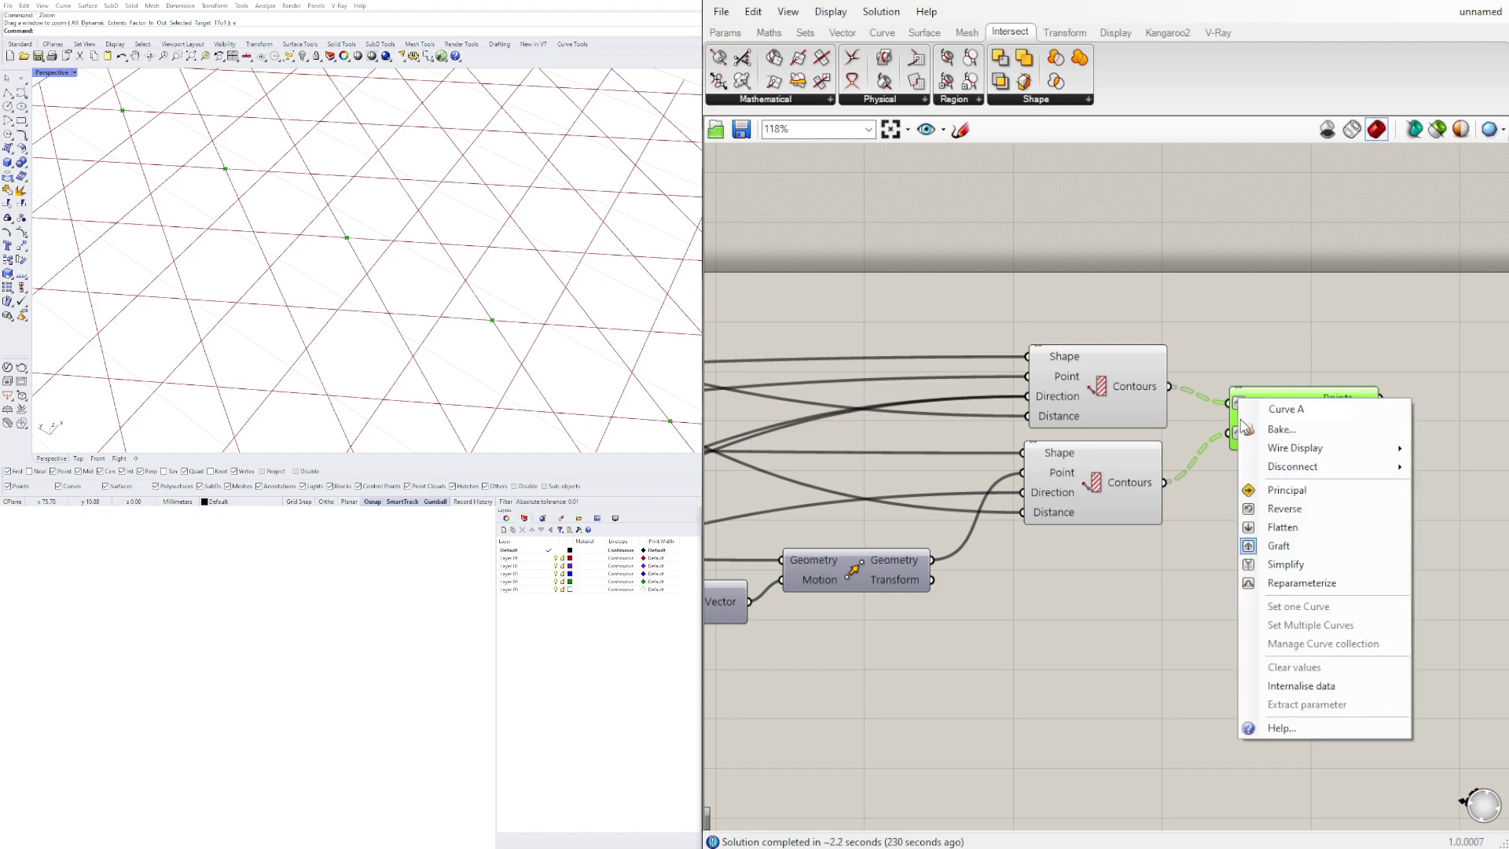
left_click(1283, 528)
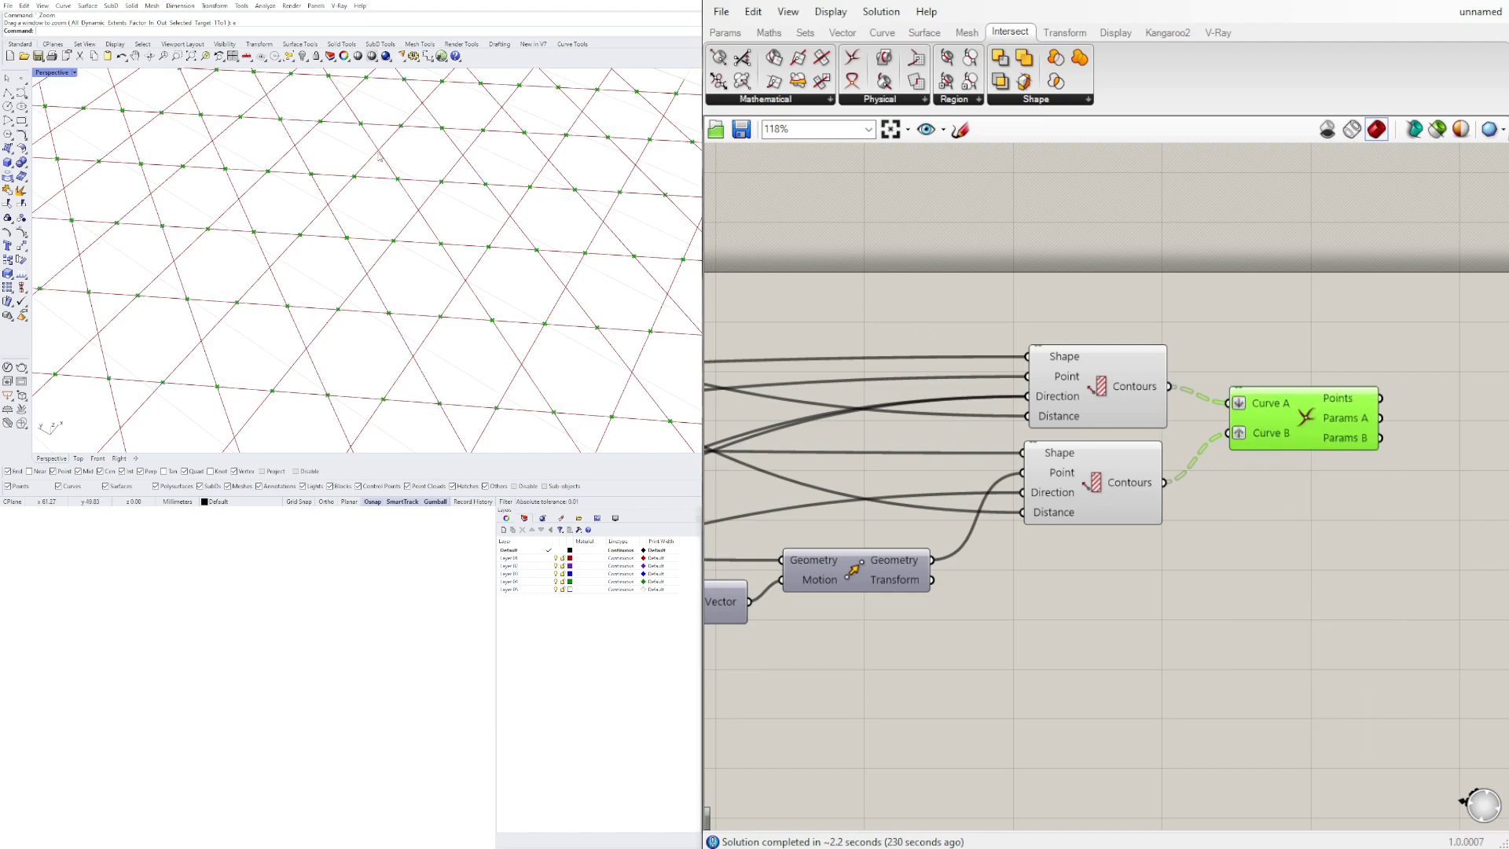
scroll(378, 153, "down", 8)
right_click_drag(378, 153, 386, 183, "shift")
- Delete the Curve | Curve intersection component
left_click(1125, 682)
left_click(1255, 407)
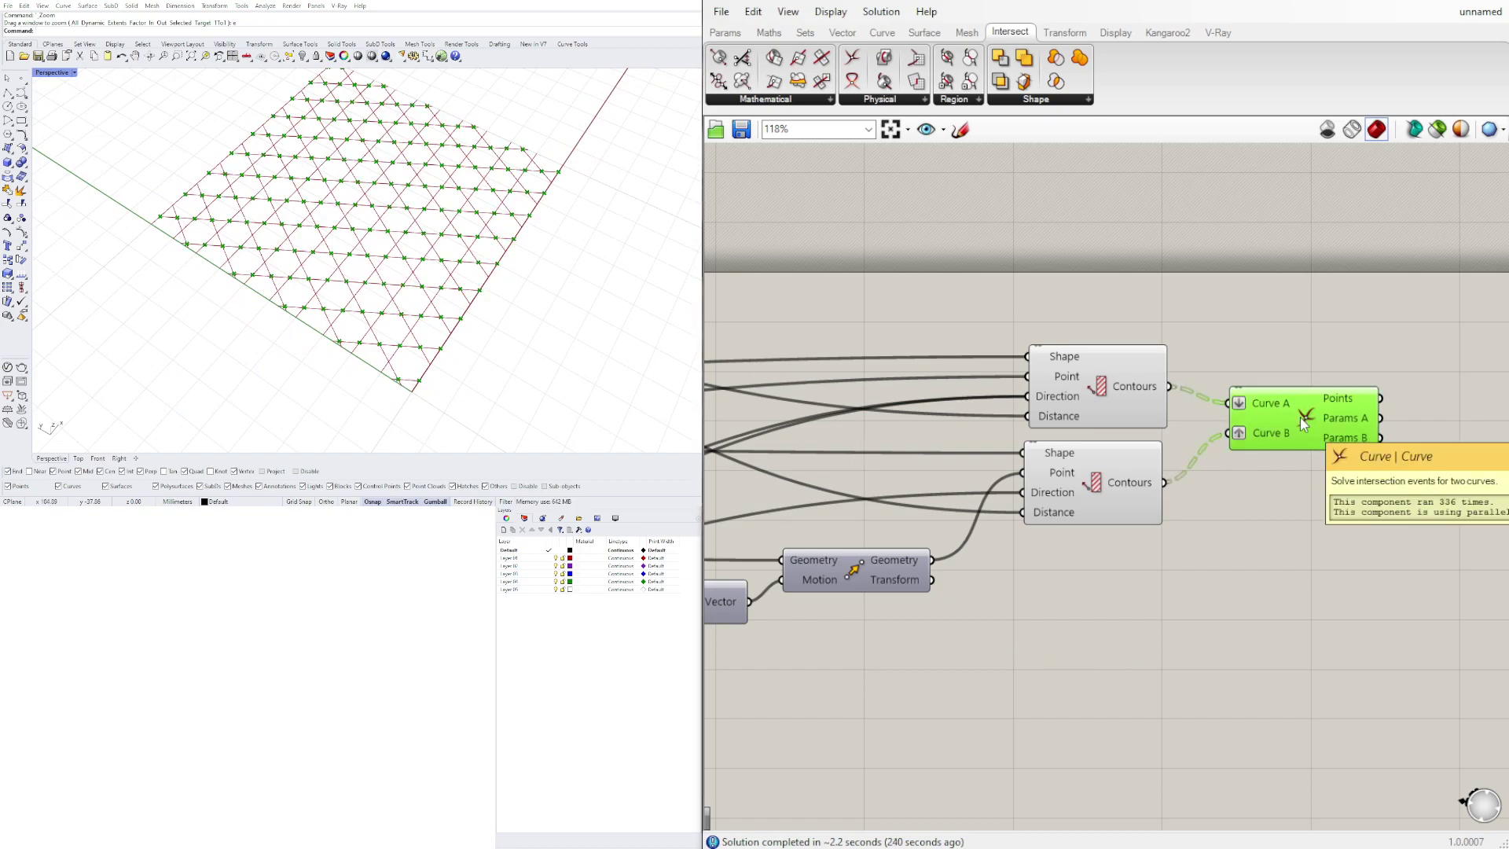
key("Delete")
- Add a Surface Split component to the right of the Contour components
scroll(1300, 417, "down", 4)
scroll(1295, 396, "up", 4)
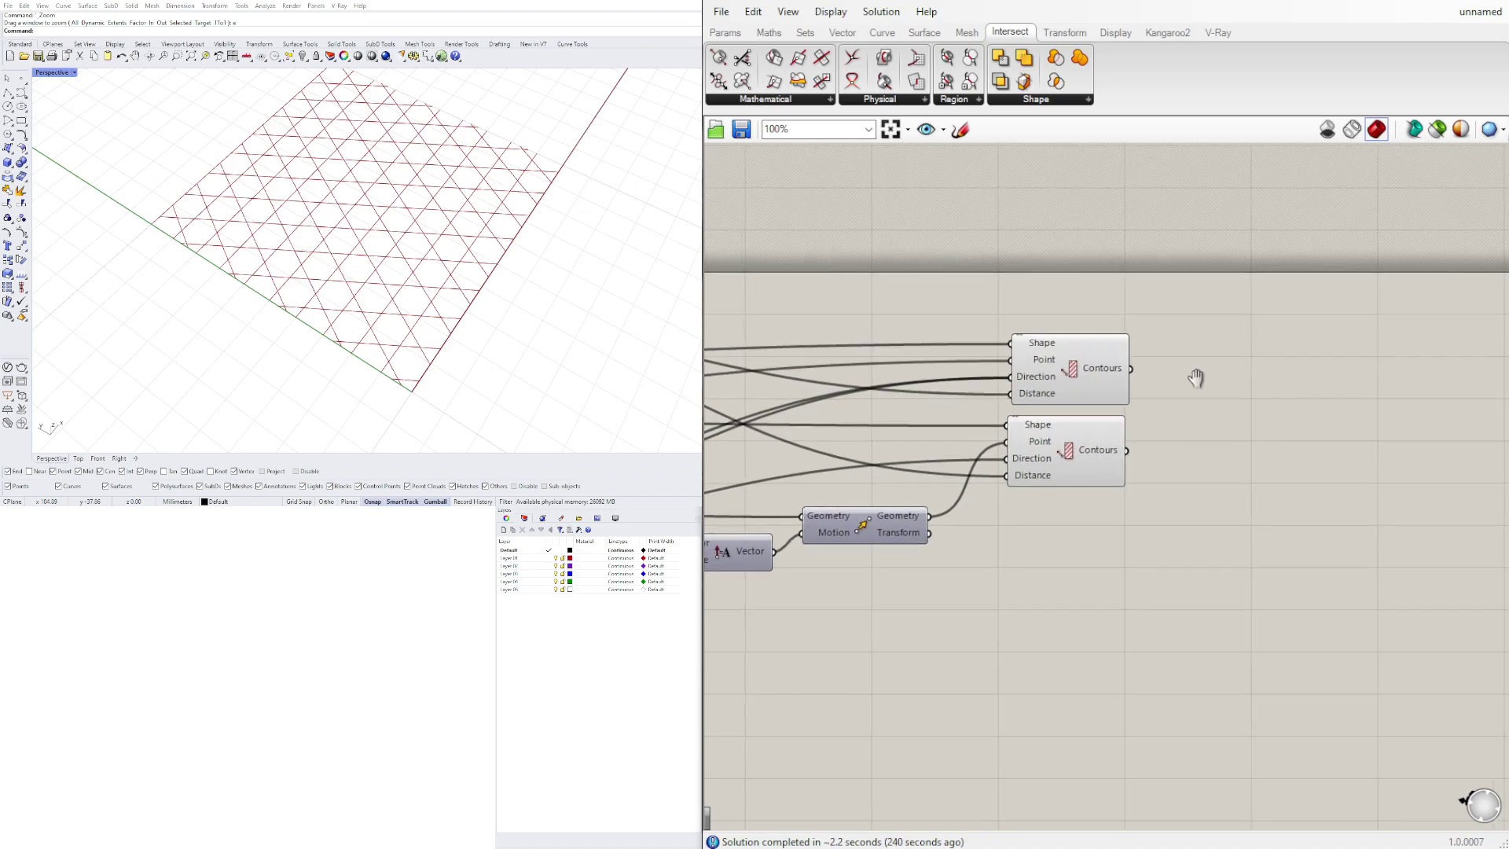
double_click(1314, 363)
type("split")
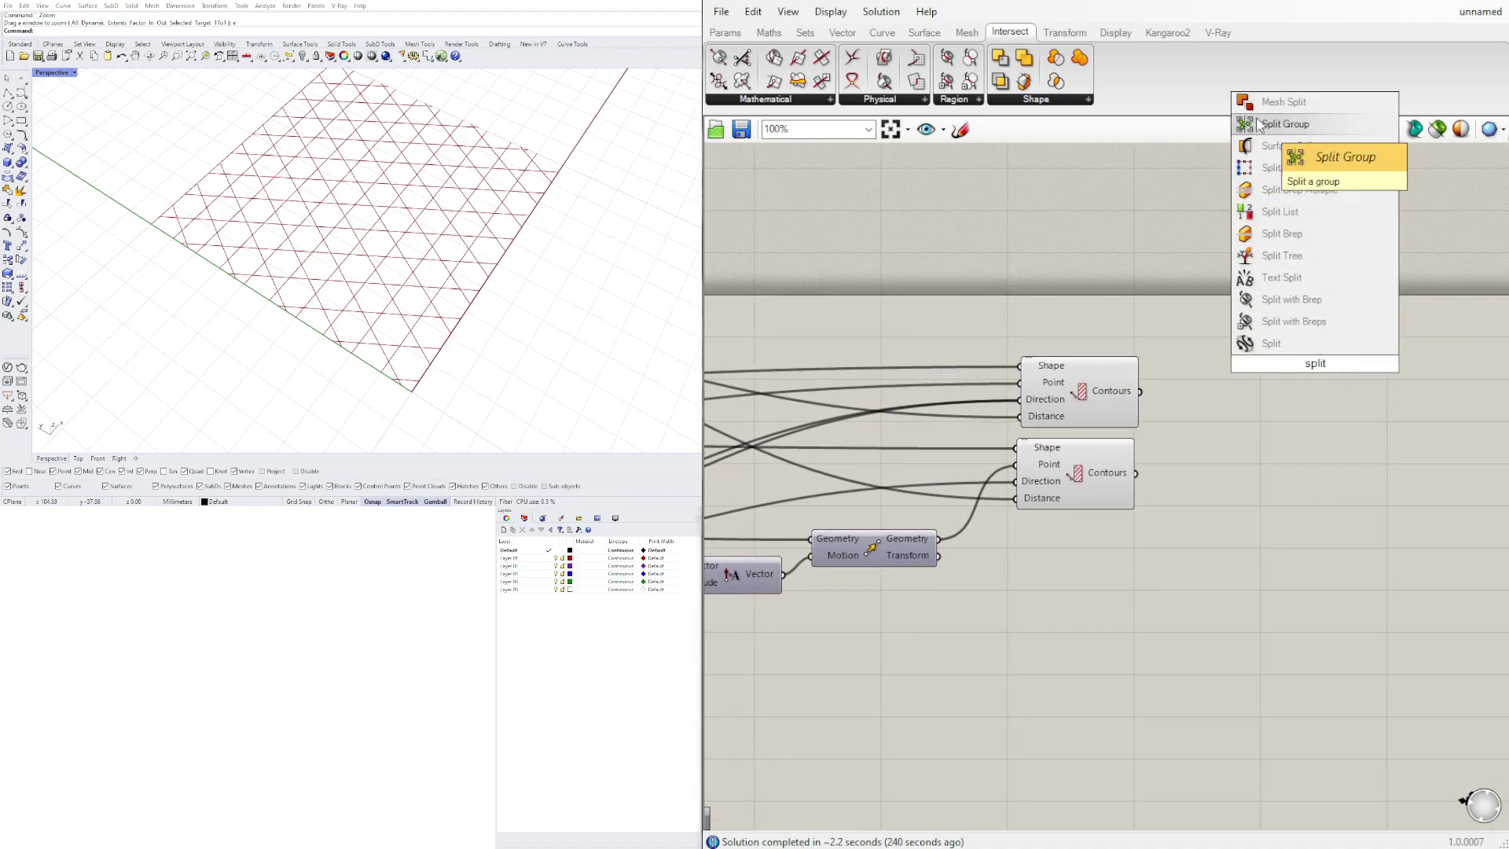
left_click(1274, 147)
- Connect both Contour components' Contours outputs to Surface Split's Curves input and flatten that input
left_click_drag(1140, 391, 1256, 372)
left_click_drag(1137, 473, 1257, 372)
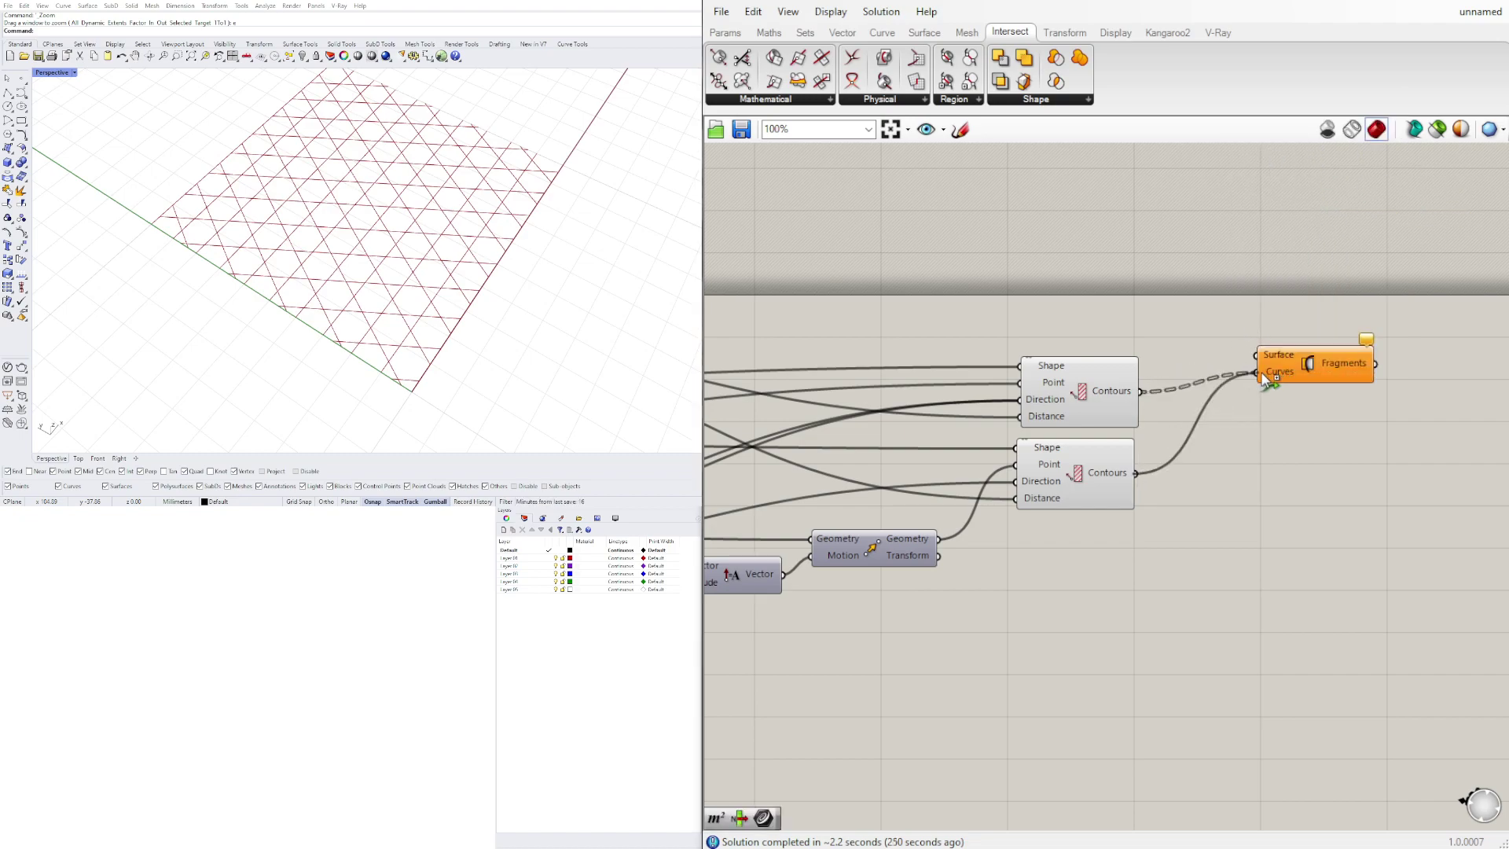
right_click(1270, 371)
left_click(1311, 503)
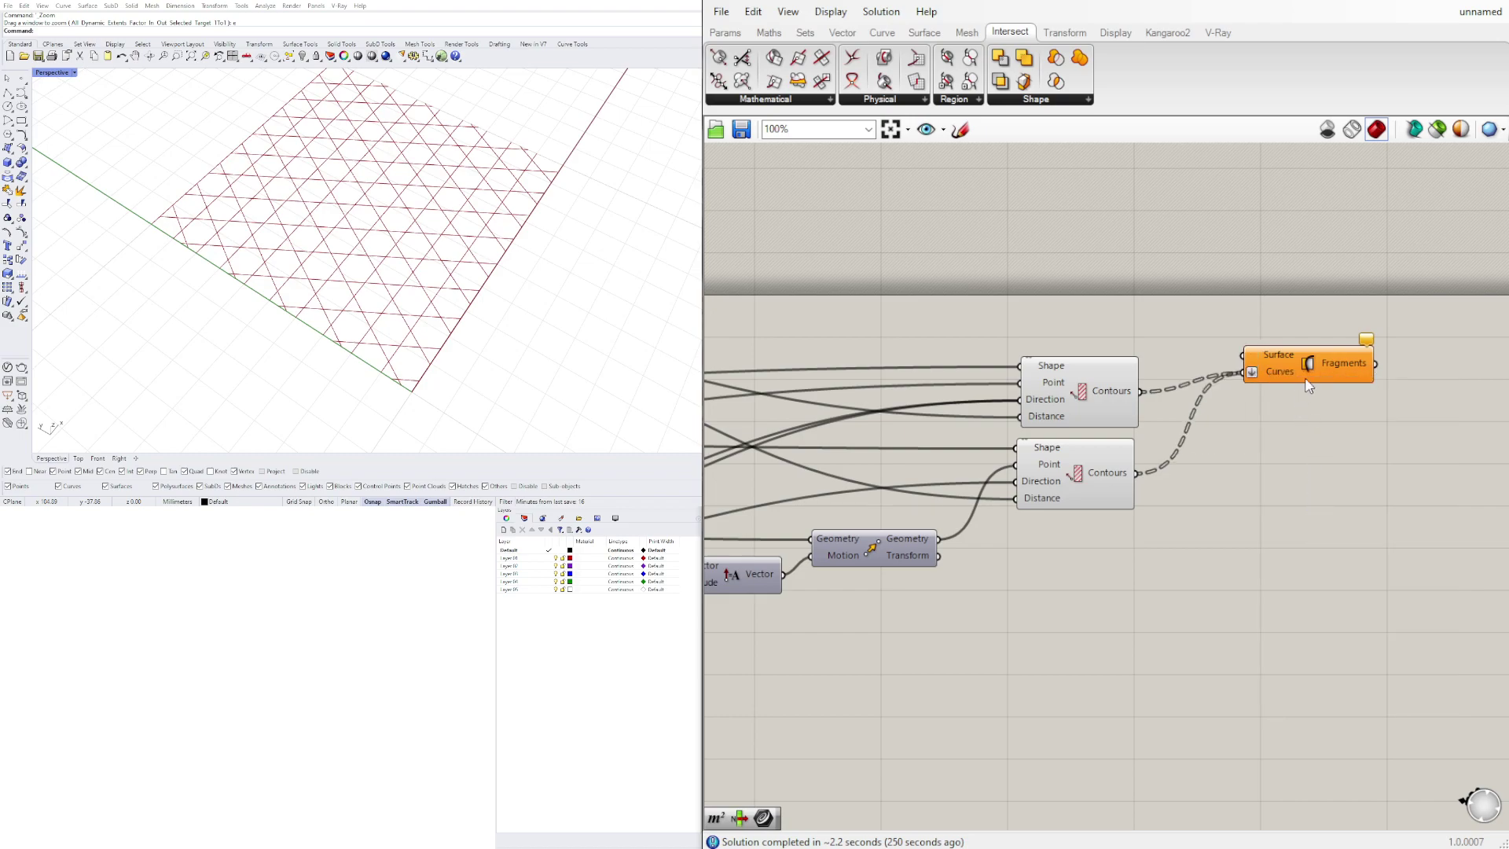
- Connect the Plane Surface's Plane output to the Surface input of Surface Split
left_click(1327, 337)
scroll(1300, 338, "down", 4)
scroll(830, 369, "up", 4)
right_click_drag(831, 369, 1243, 333)
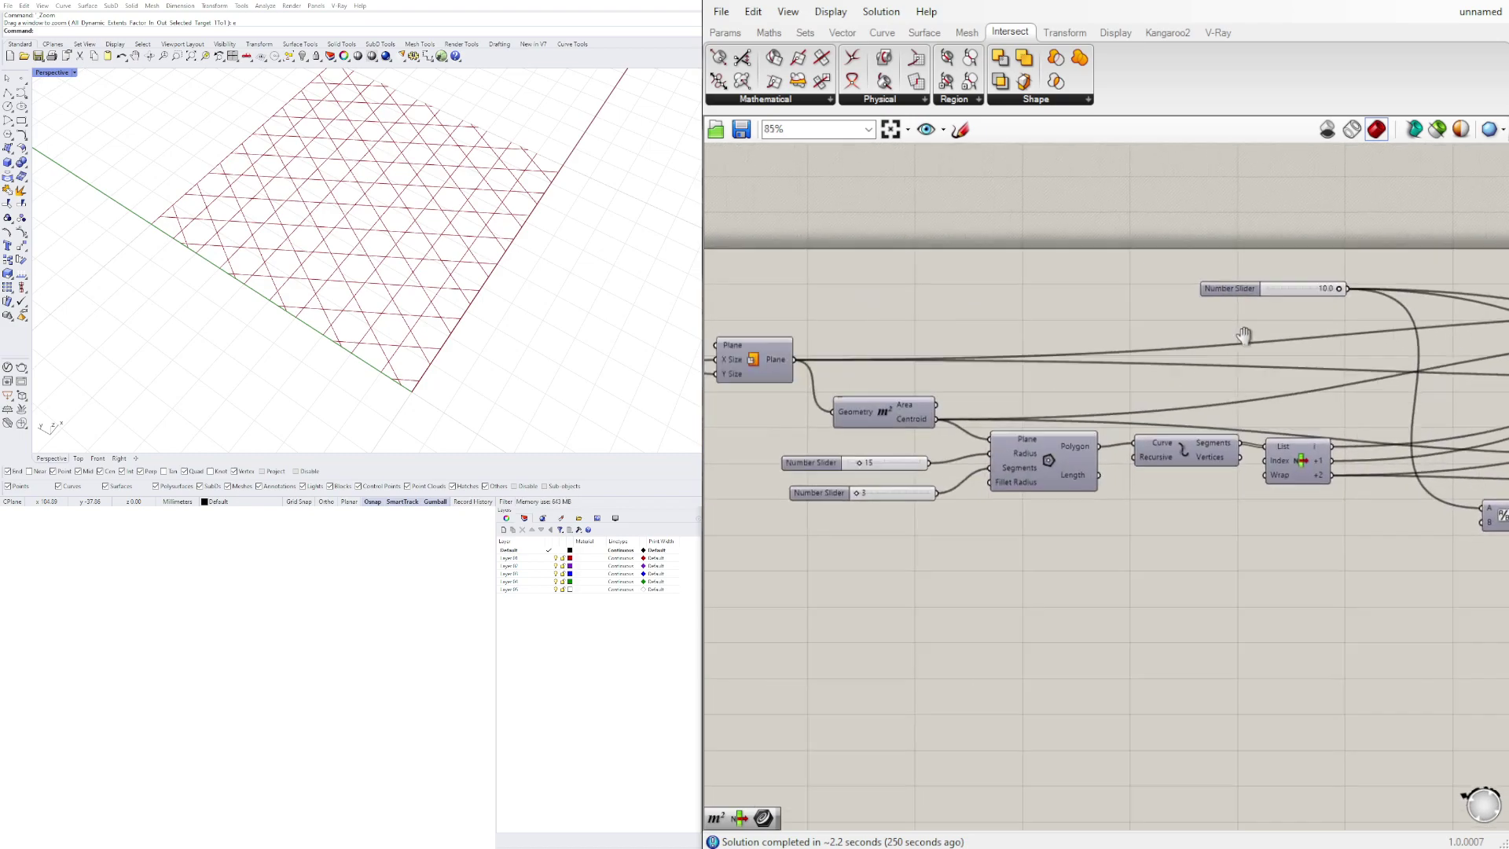
scroll(1001, 282, "down", 3)
scroll(865, 335, "up", 3)
scroll(911, 329, "down", 2)
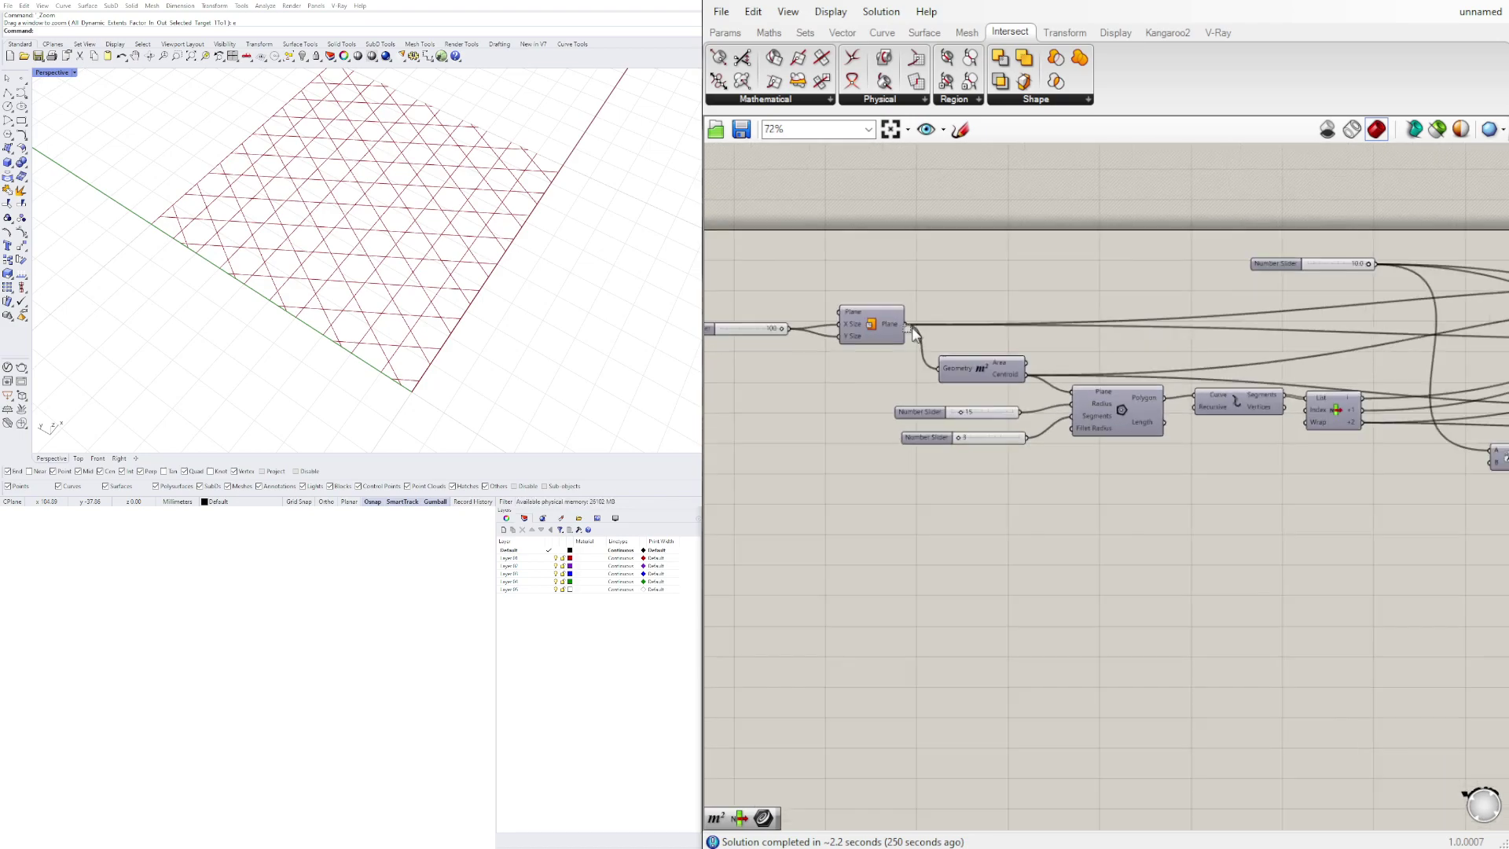
scroll(909, 329, "down", 4)
left_click_drag(905, 325, 1222, 329)
scroll(1435, 271, "up", 4)
scroll(1163, 350, "up", 1)
left_click(1277, 422)
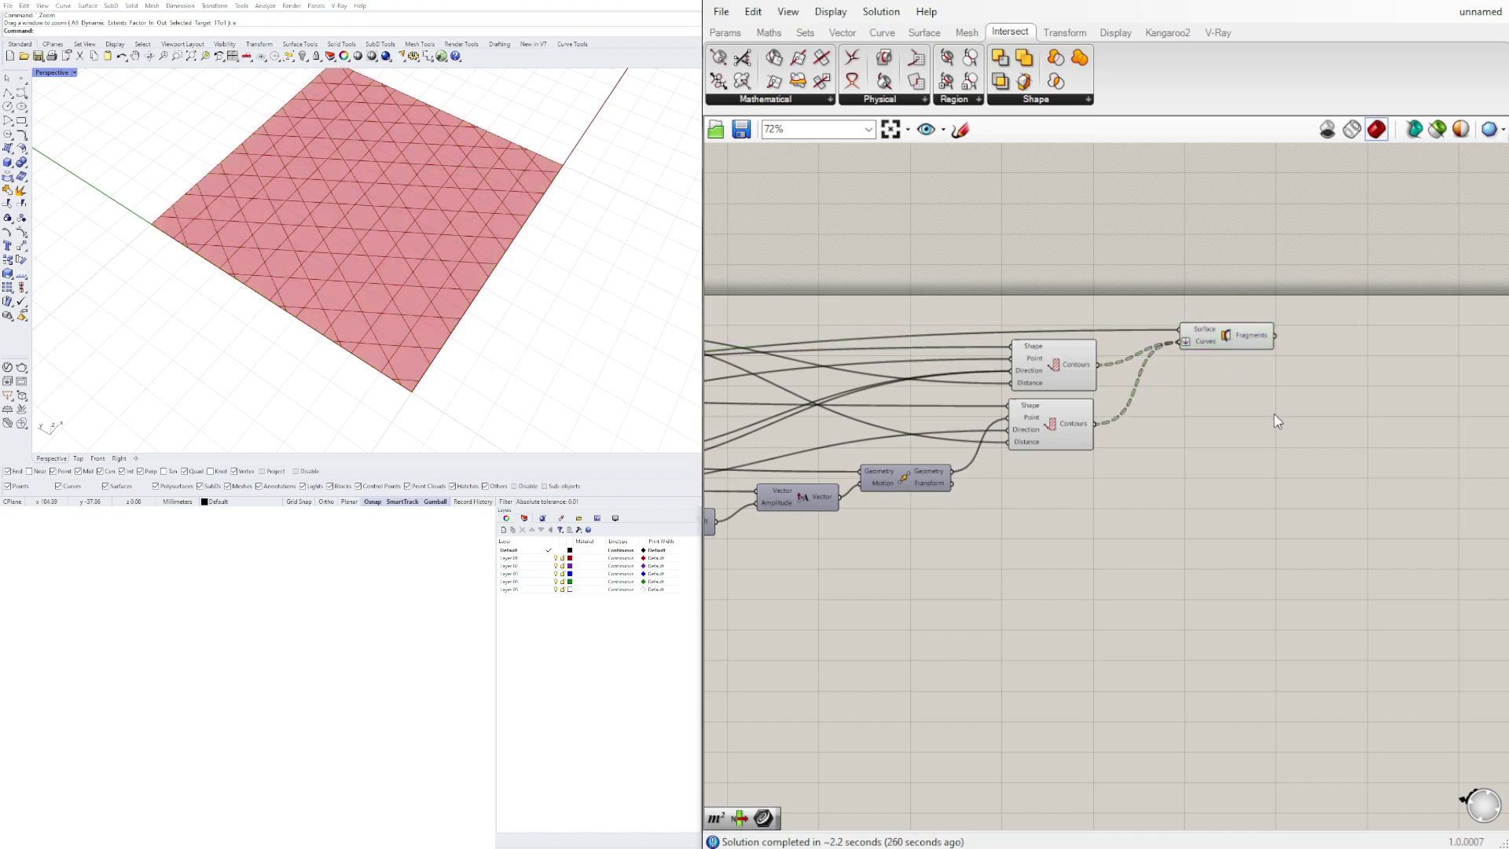
- Add a Brep Join component after Surface Split, feed it the Fragments output, and flatten its Breps input
double_click(1322, 341)
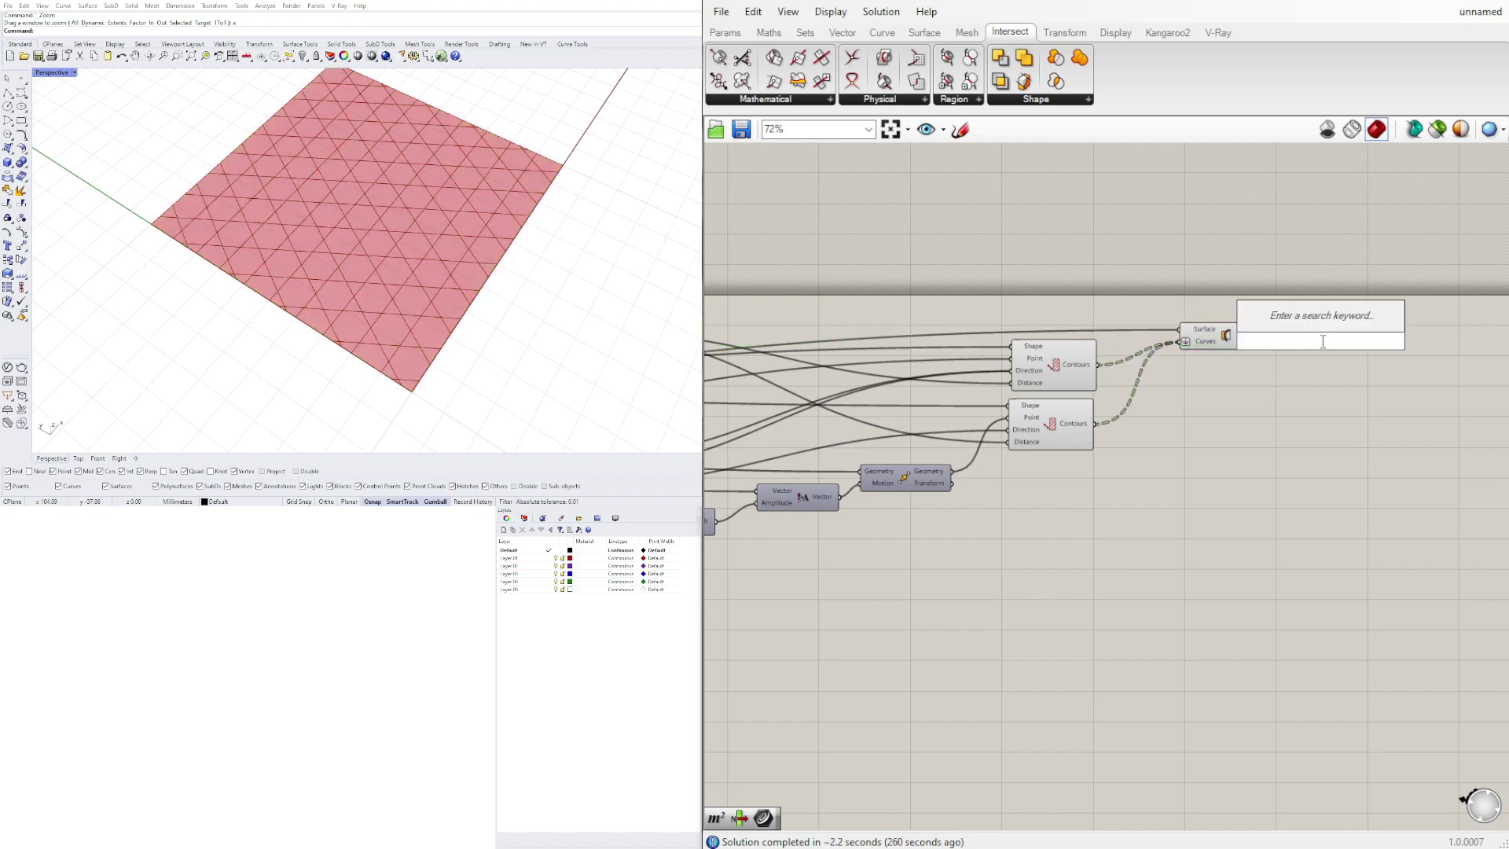
type("join")
left_click(1283, 300)
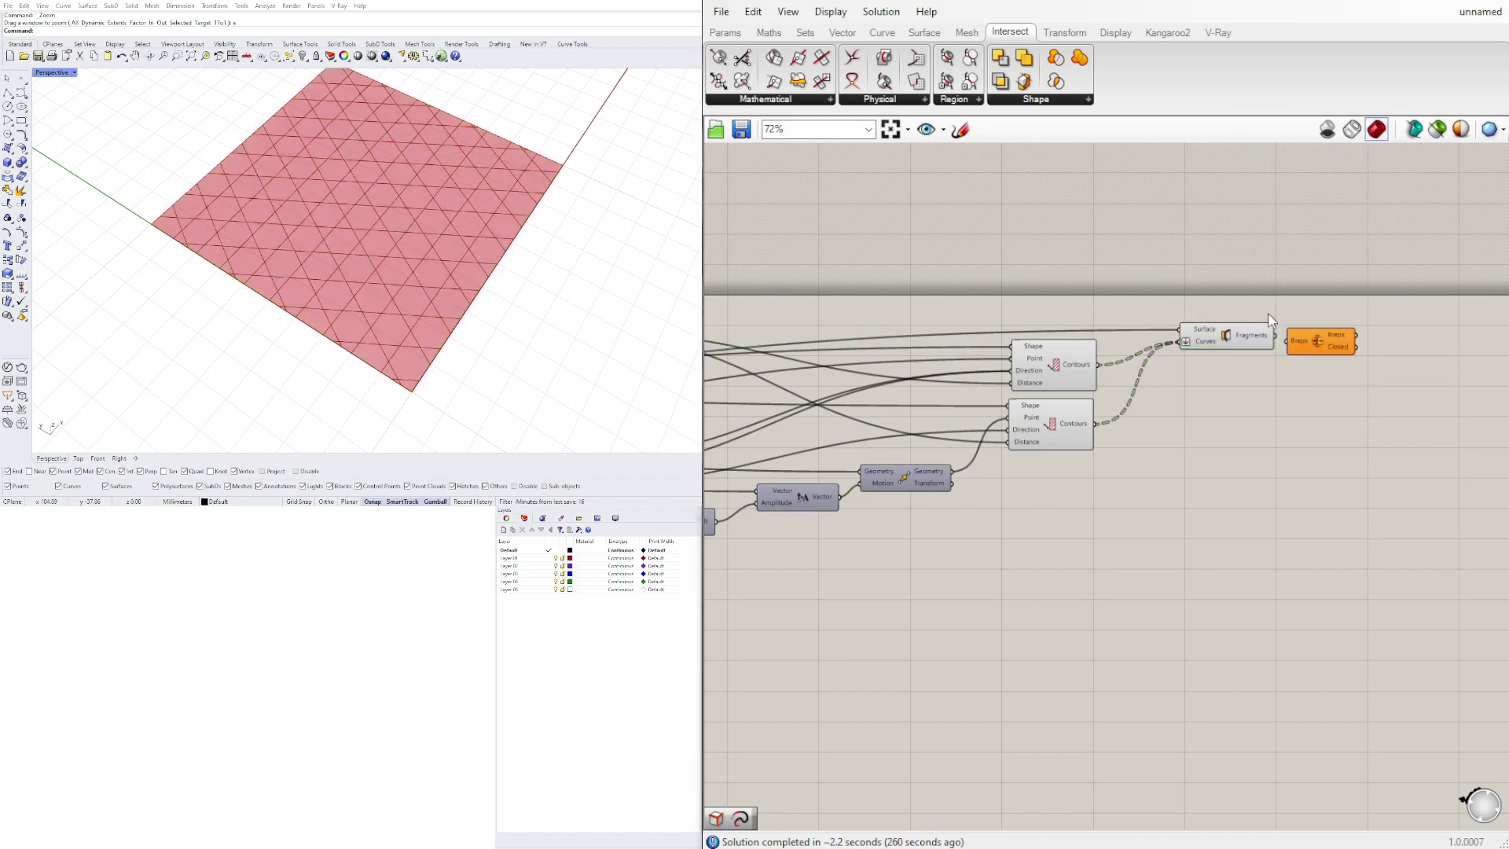
left_click_drag(1276, 335, 1317, 340)
left_click(1341, 308)
right_click_drag(1342, 308, 1203, 362)
scroll(1203, 362, "up", 3)
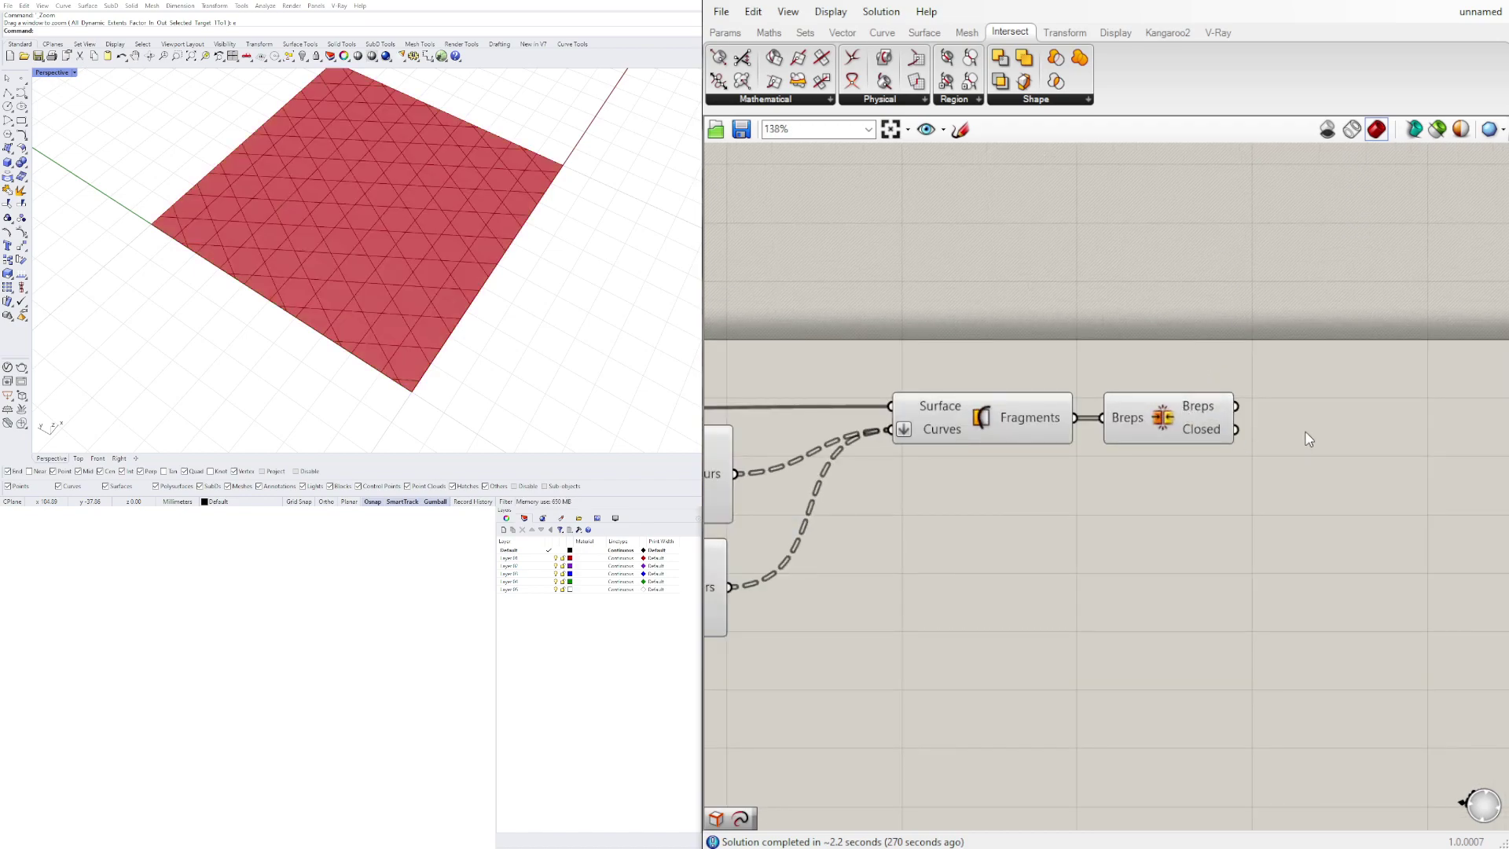
left_click(1130, 418)
right_click(1127, 417)
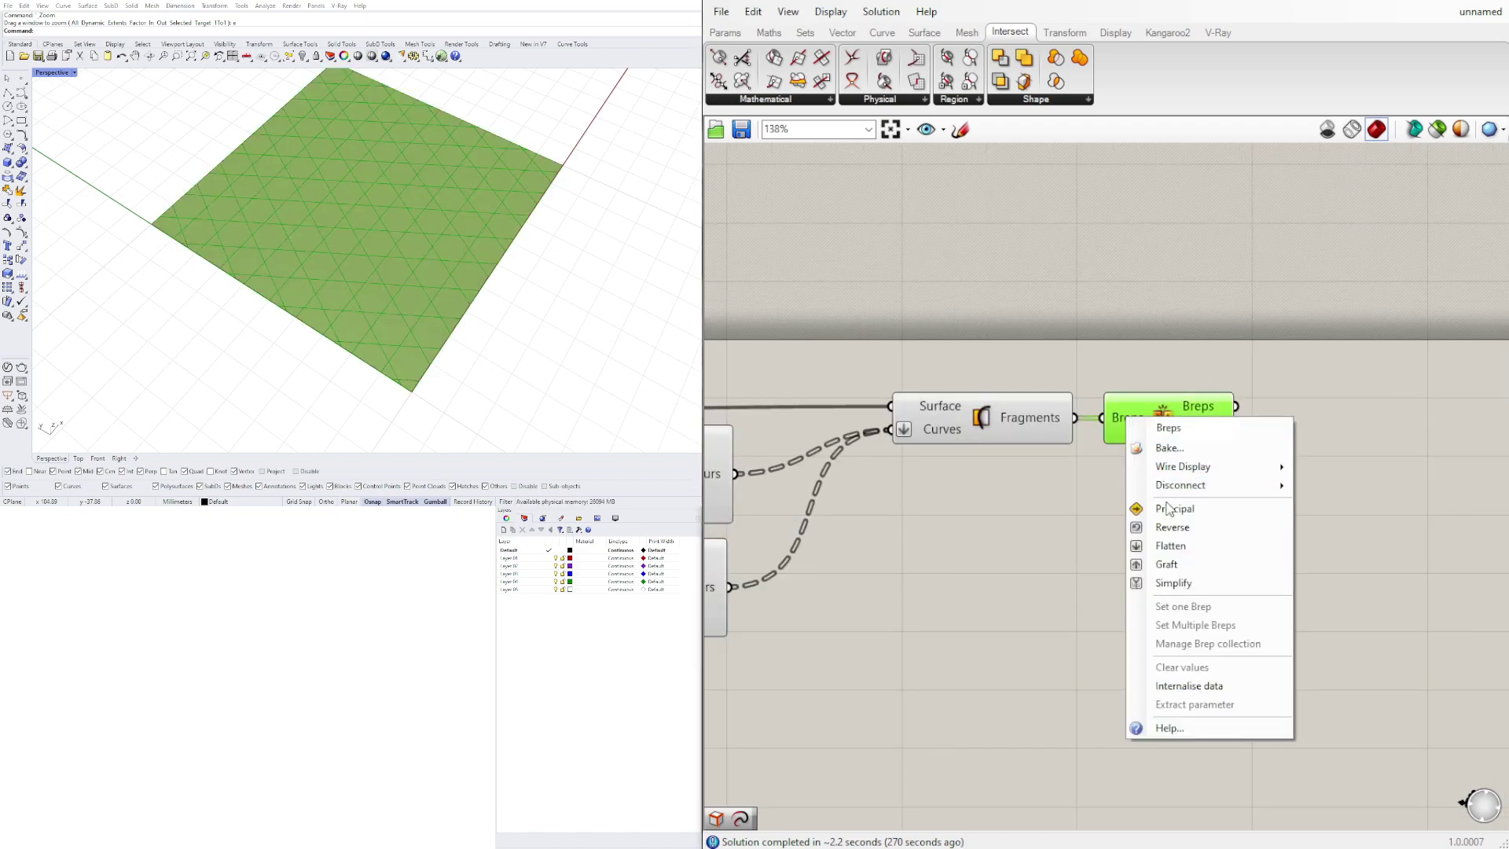
left_click(1171, 546)
- Turn off the viewport preview of Surface Split, Brep Join and both Contour components
left_click_drag(1213, 532, 991, 339)
middle_click(991, 339)
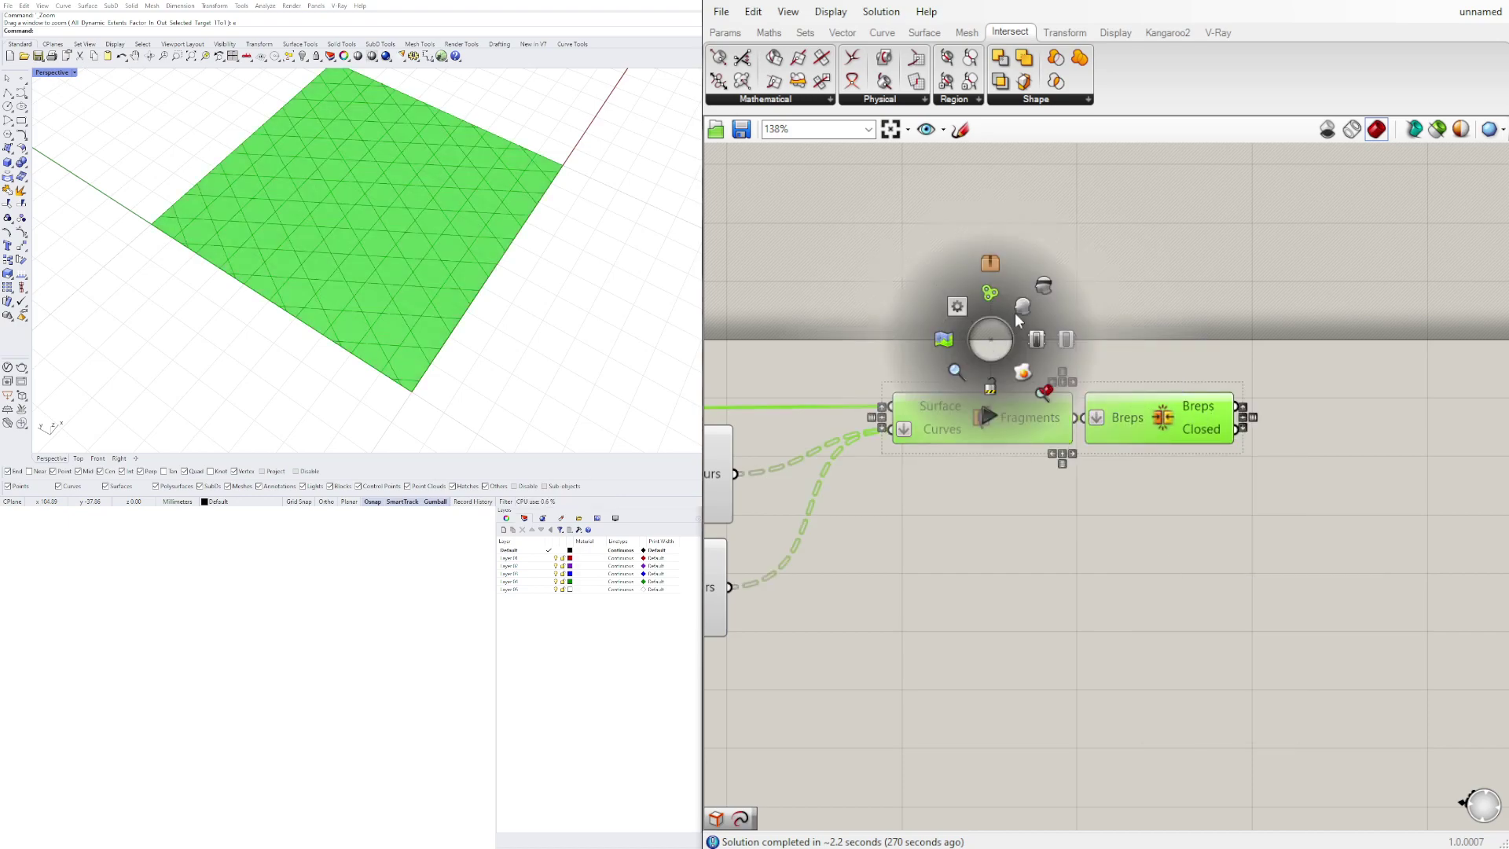
left_click(1046, 284)
left_click(1110, 240)
scroll(1152, 427, "down", 3)
right_click_drag(1027, 679, 1189, 590)
left_click_drag(1189, 583, 1014, 236)
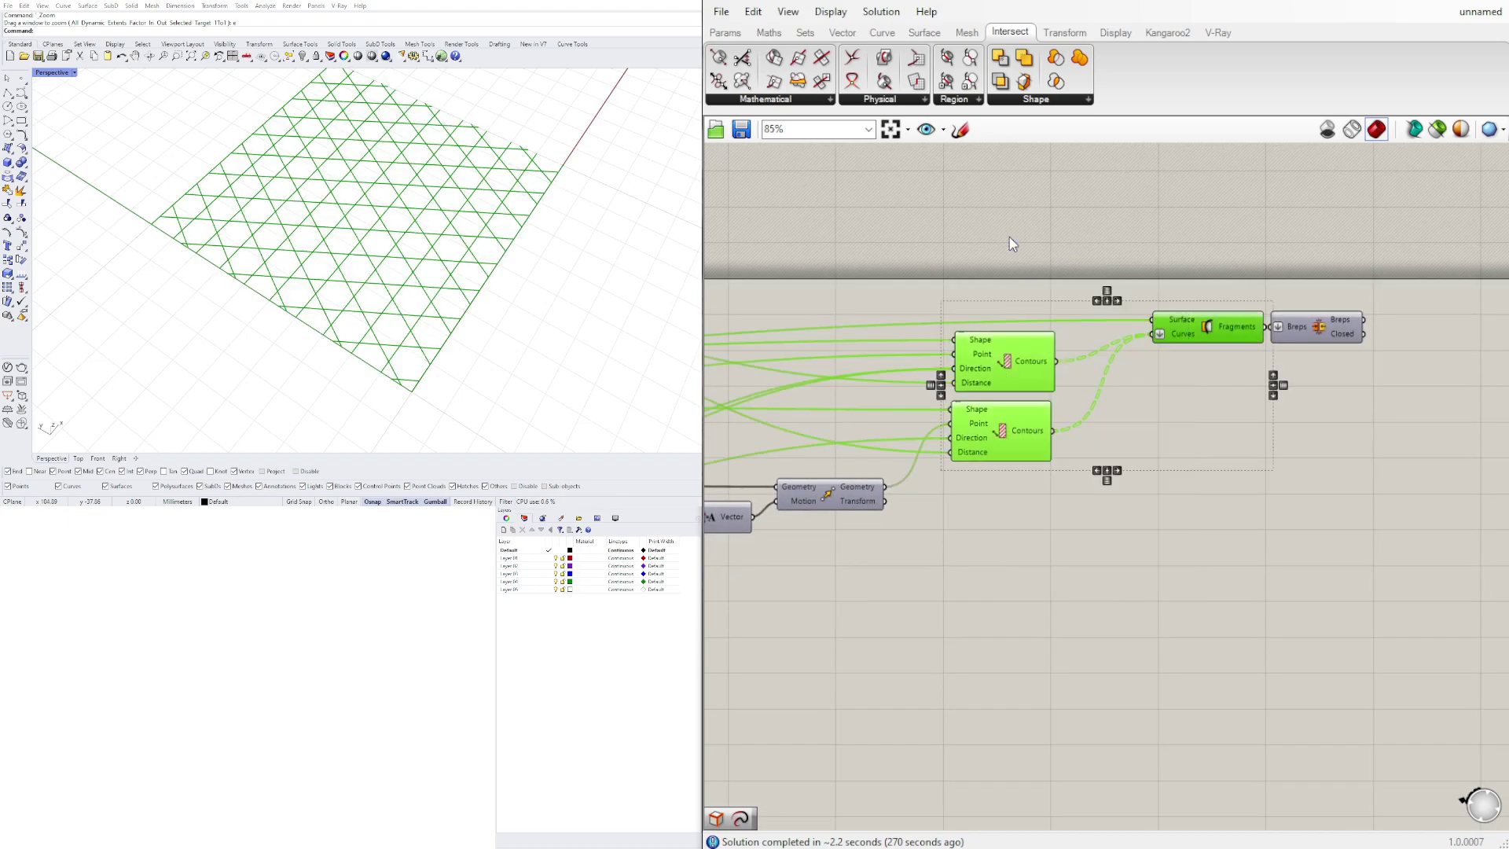
middle_click(1010, 237)
left_click(1061, 187)
- Try placing a Deconstruct Brep component after Brep Join, and delete it
right_click_drag(1333, 371, 955, 368)
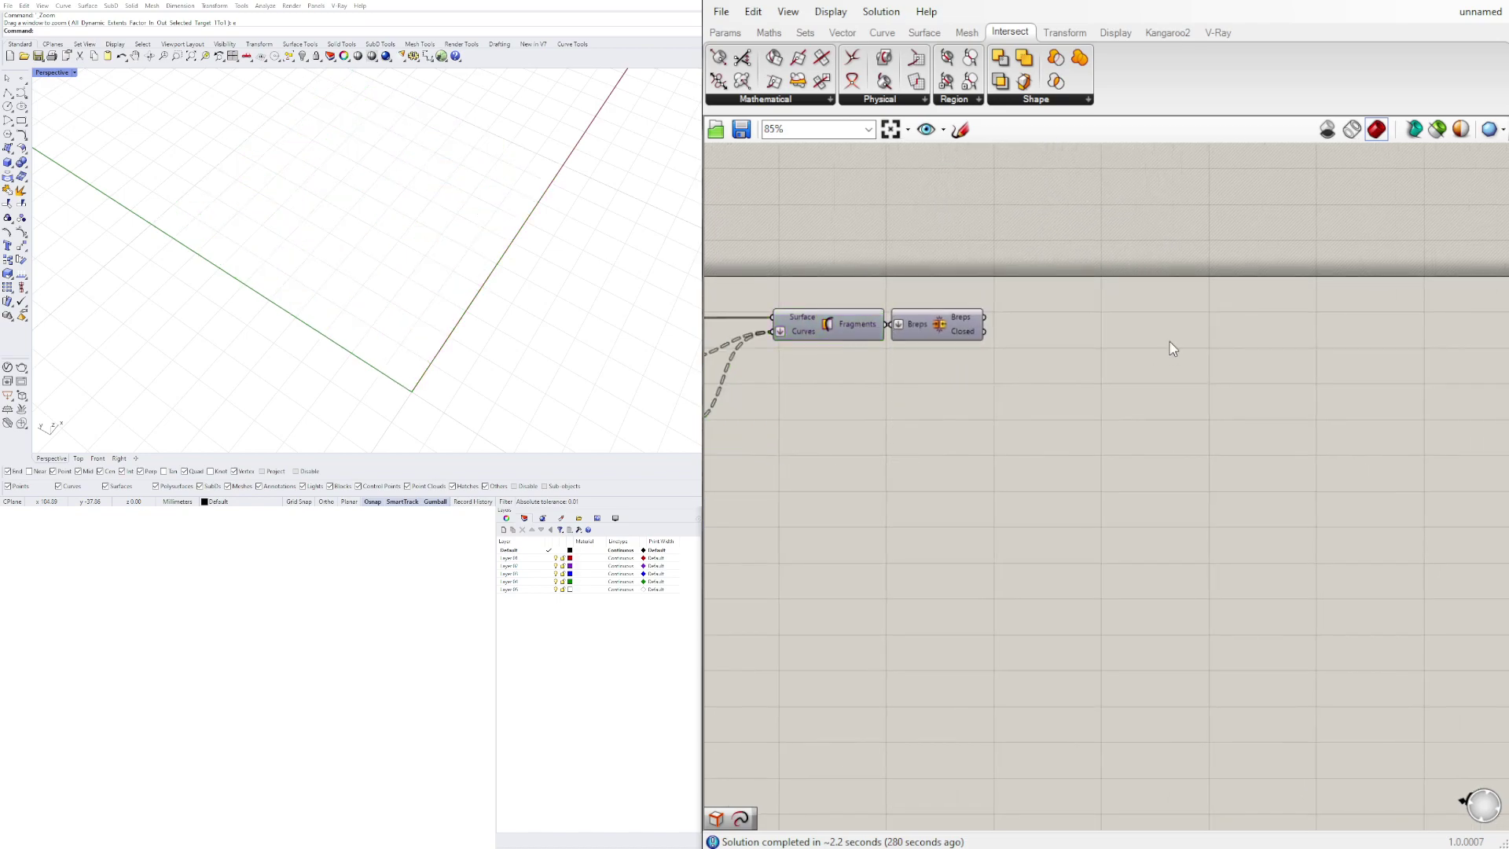
double_click(1063, 333)
type("ex")
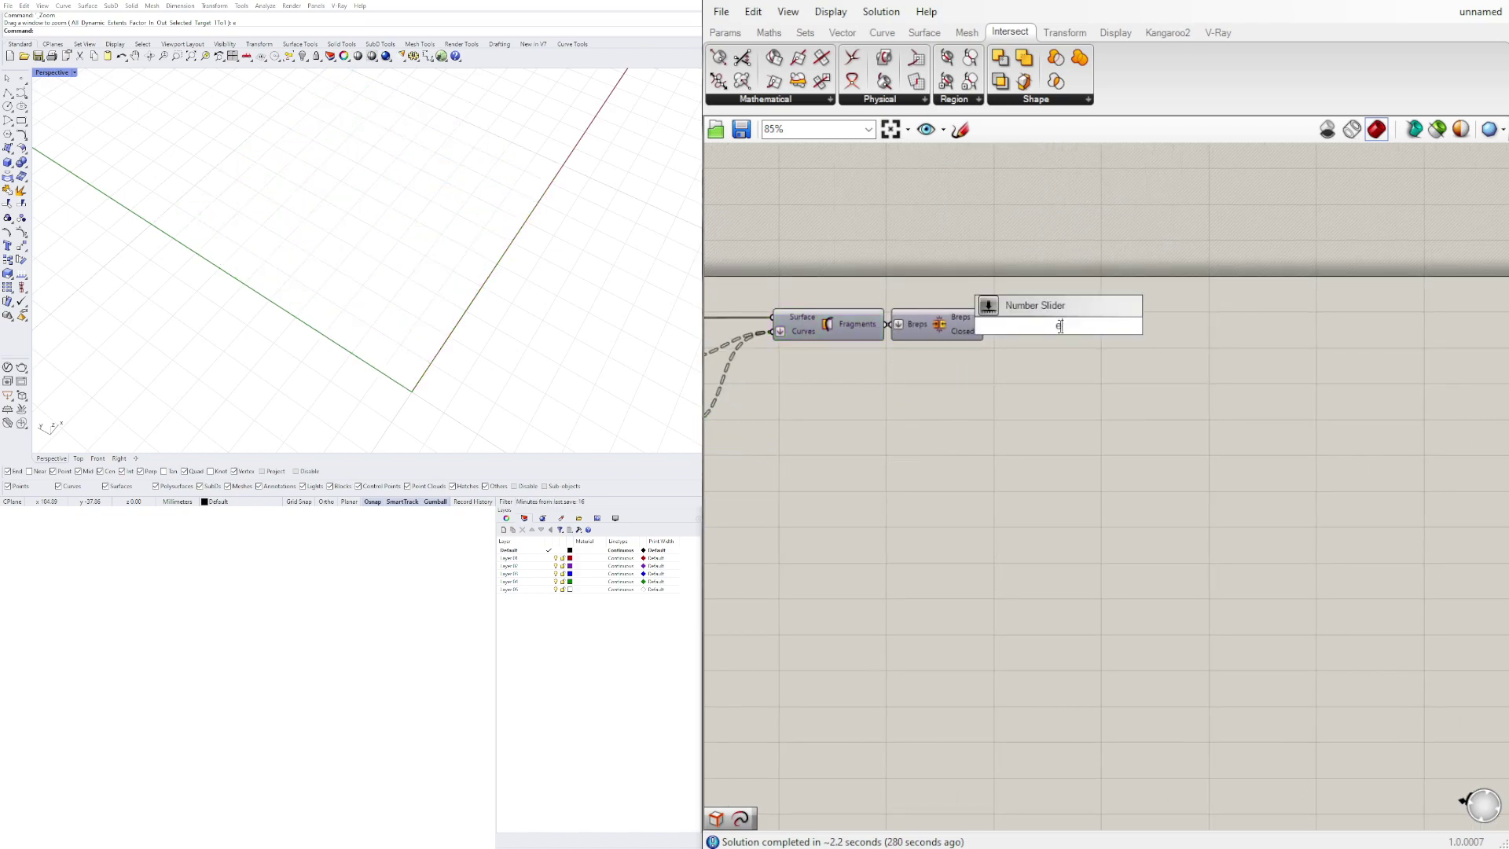
key("BackSpace")
key("BackSpace")
type("deco")
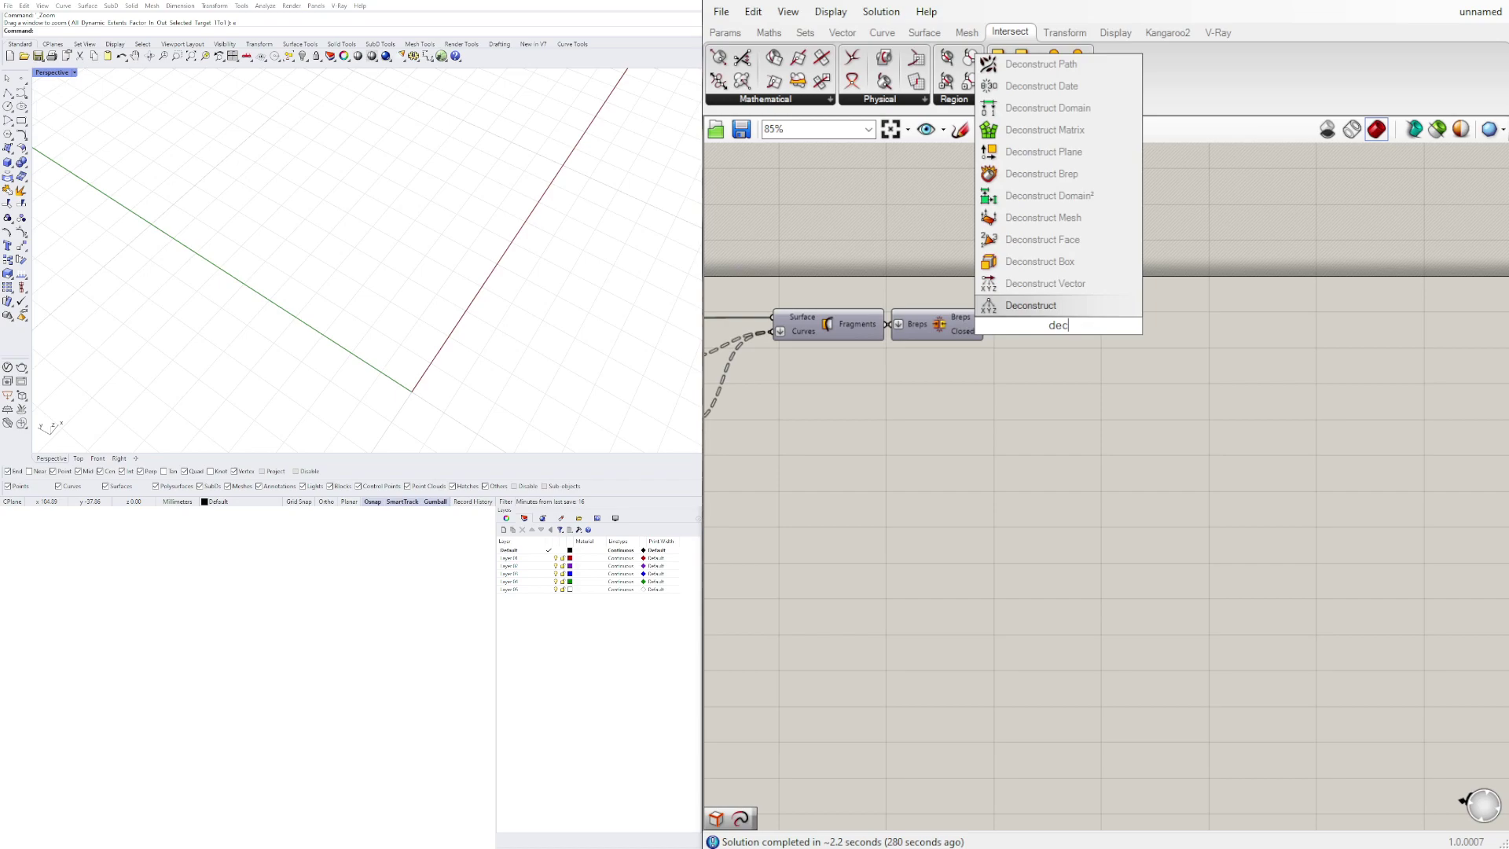
left_click(1011, 182)
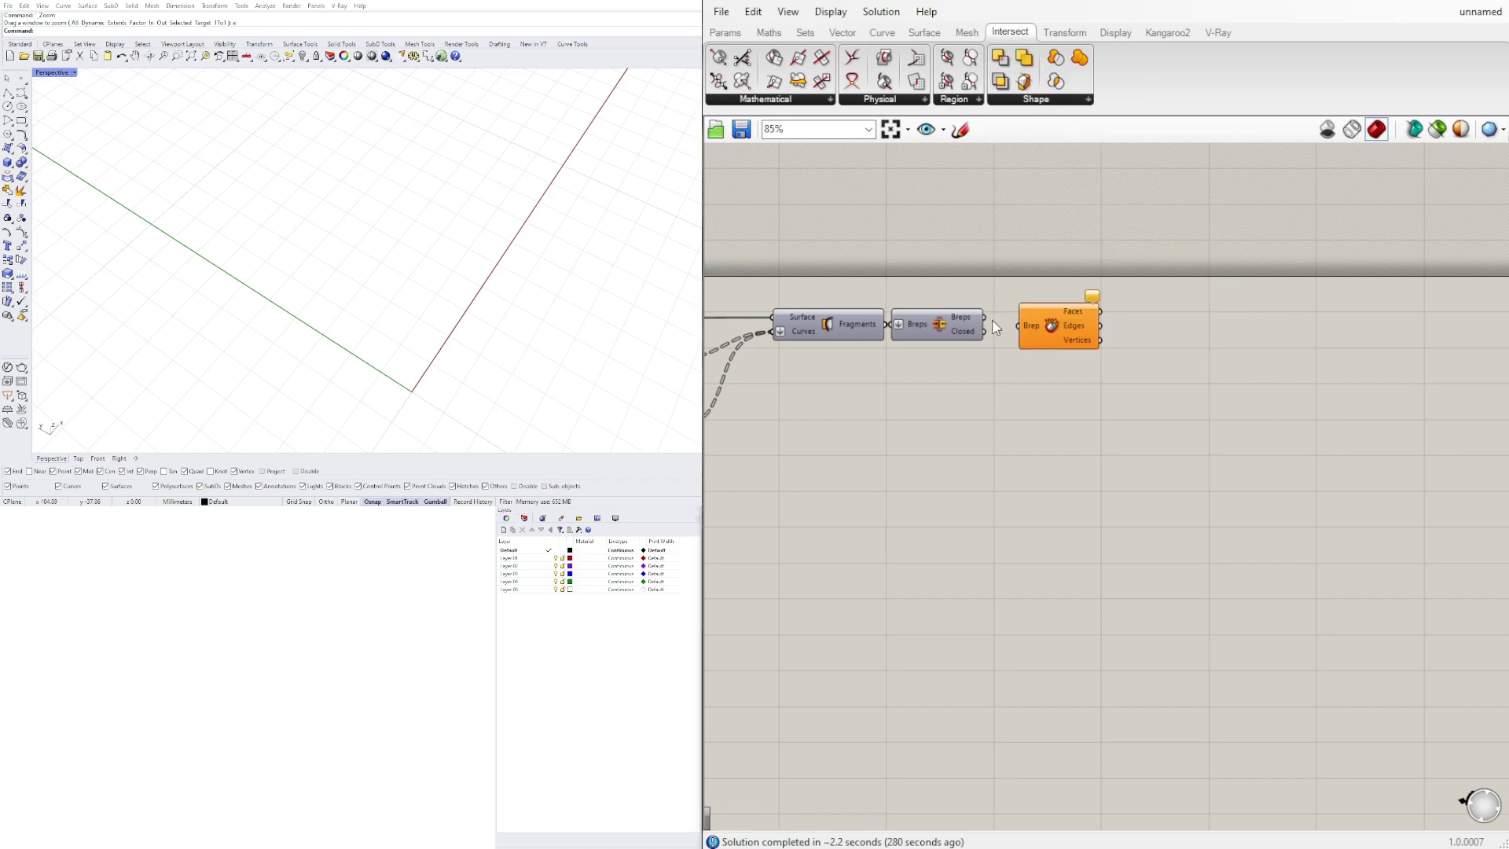
mouse_move(988, 323)
left_mouse_down()
mouse_move(1020, 328)
mouse_move(1006, 309)
left_mouse_up()
left_click(1028, 314)
key("Delete")
- Try a Brep Edges component on Brep Join's Breps output, inspect its edges in the viewport, and delete it
double_click(1034, 318)
type("6")
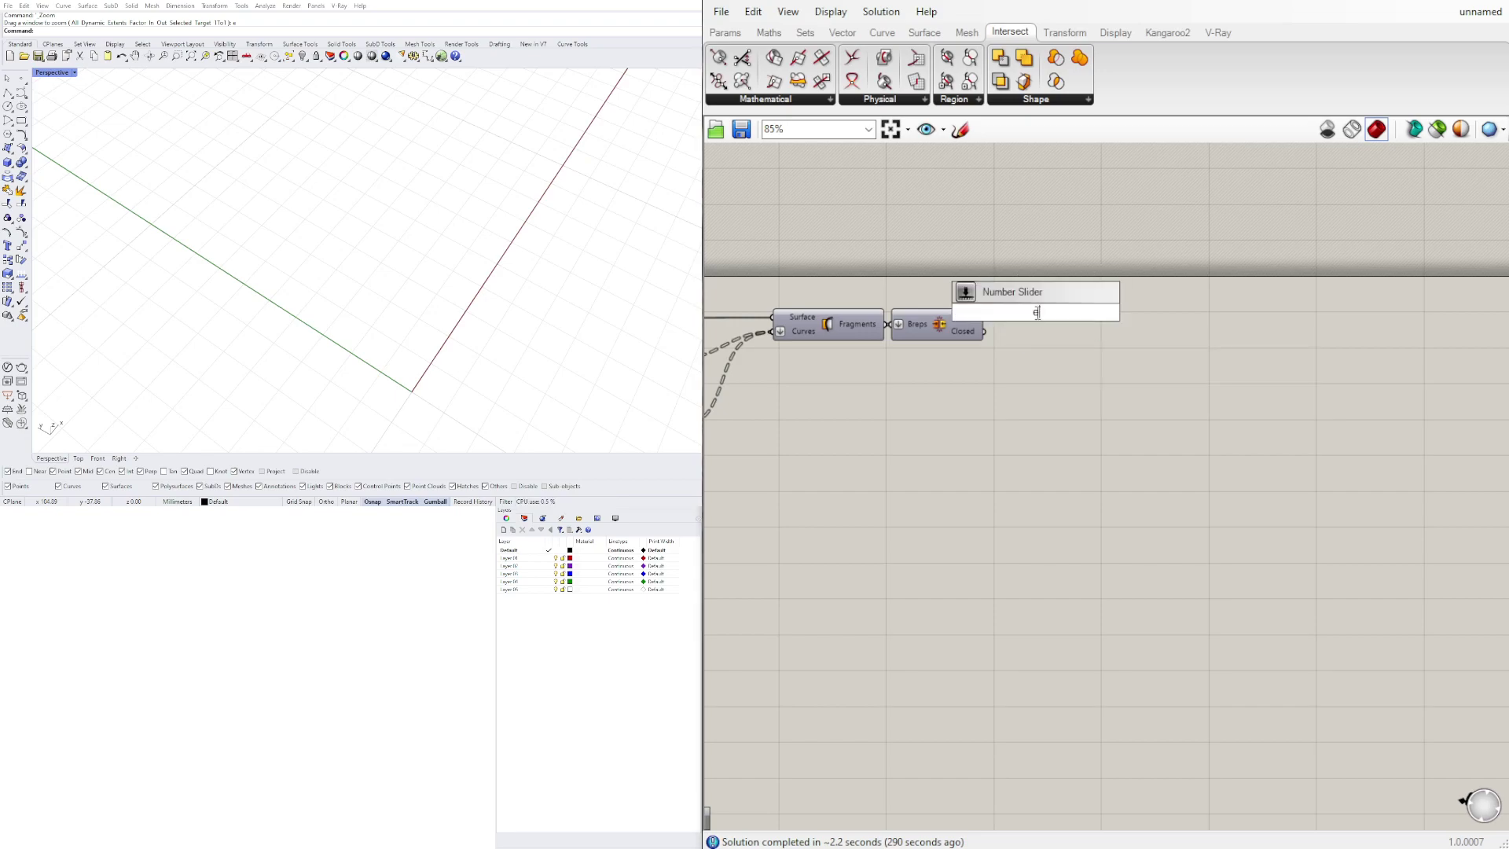
type("dges")
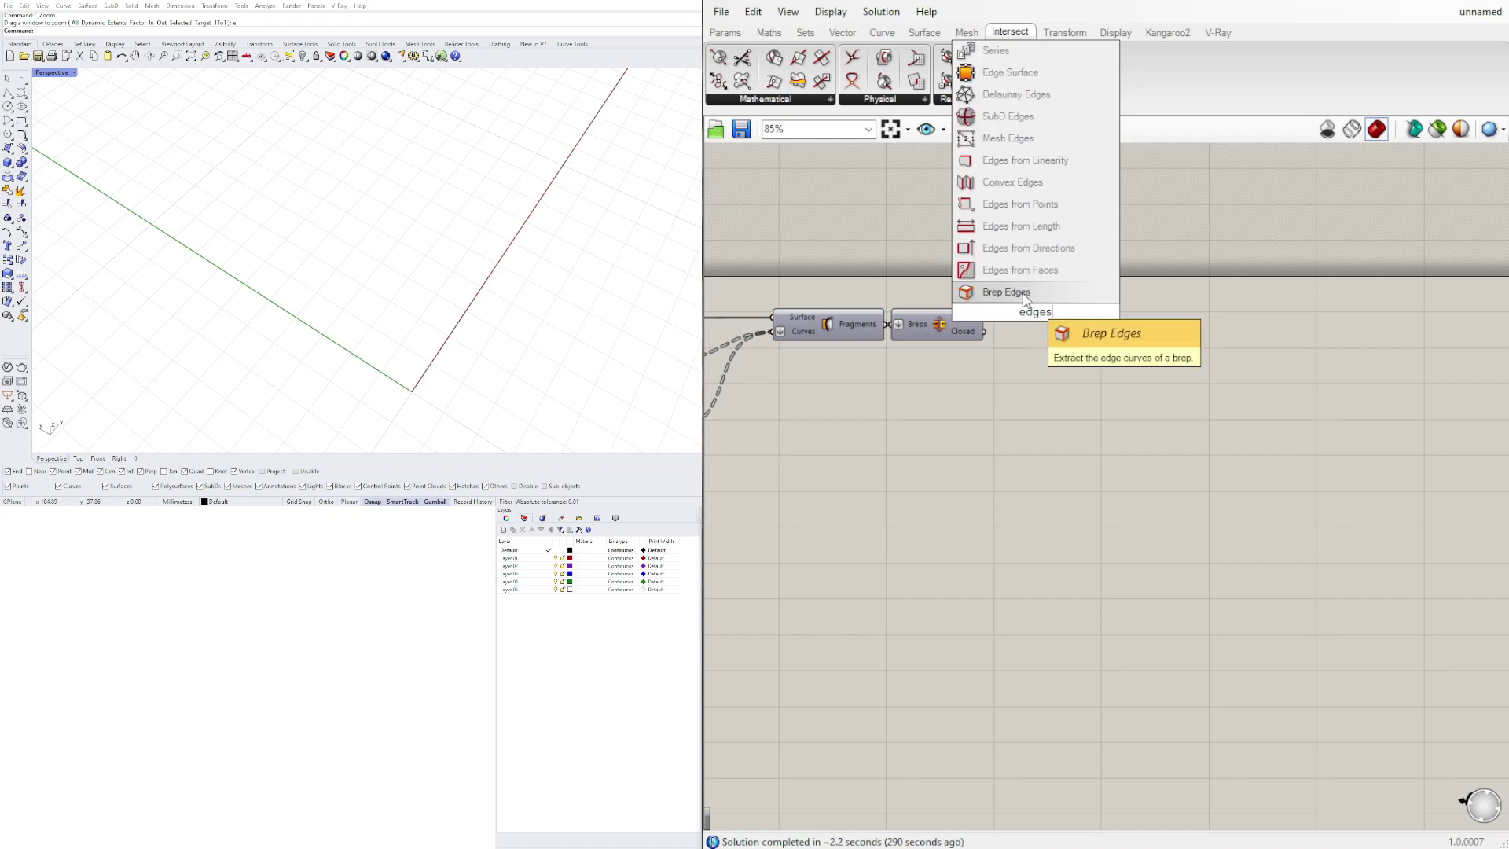
key("Return")
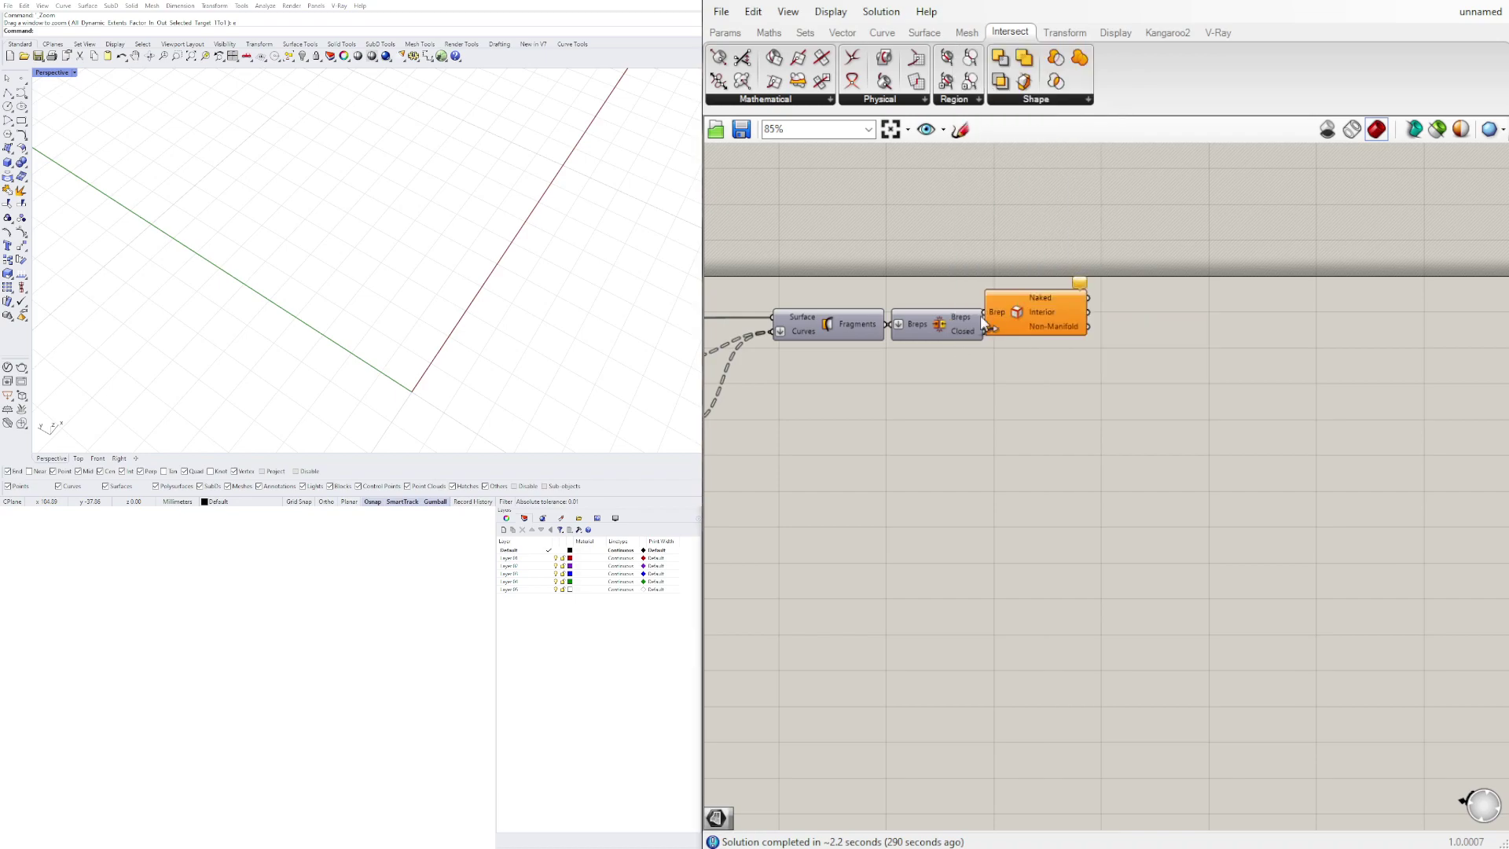
mouse_move(1026, 312)
left_mouse_down()
mouse_move(984, 317)
mouse_move(1036, 313)
left_mouse_up()
right_click_drag(409, 228, 363, 175)
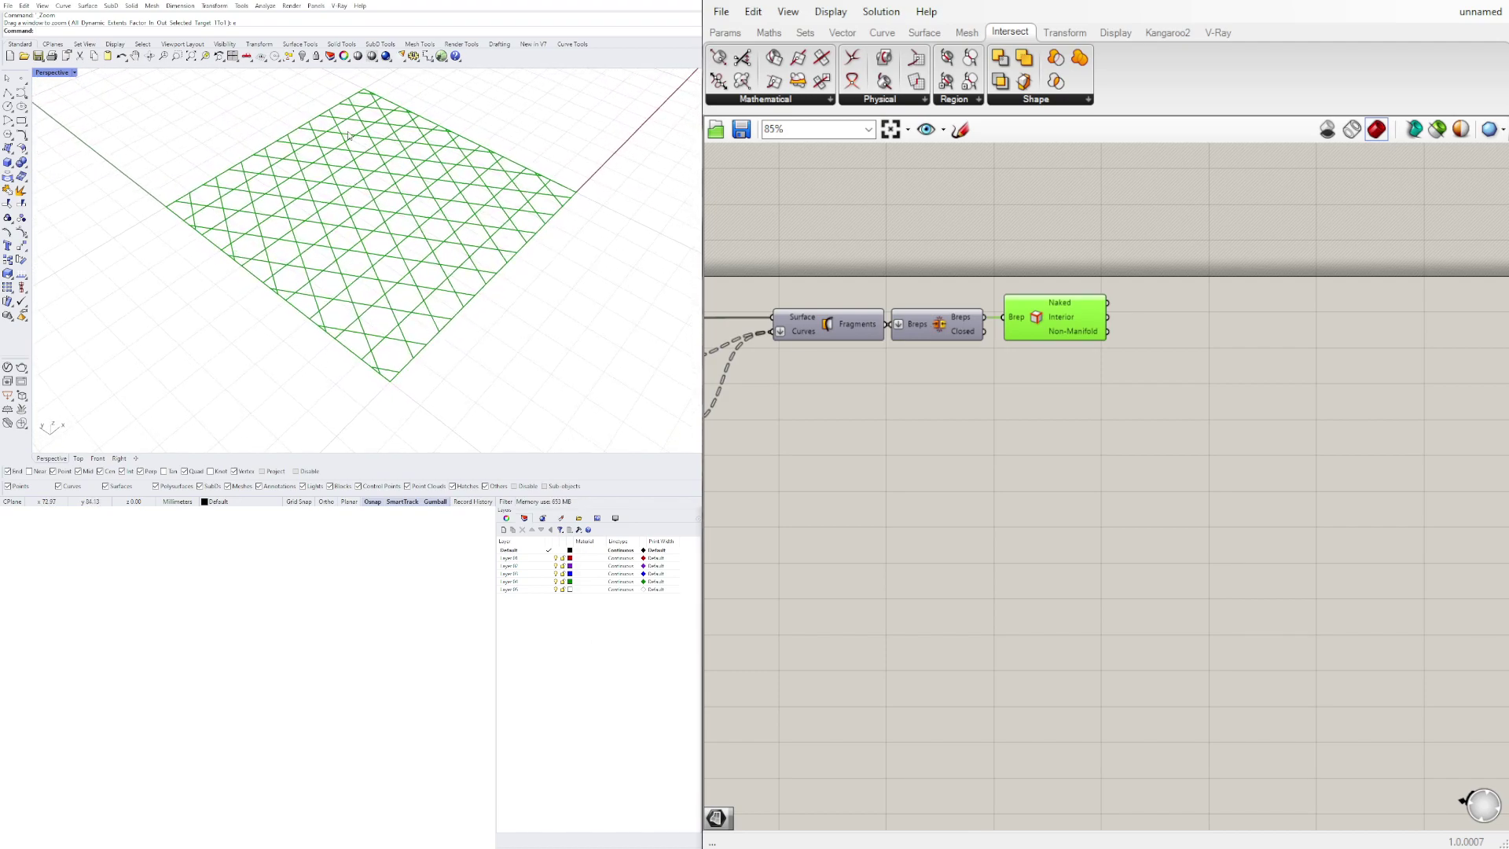
left_click(934, 284)
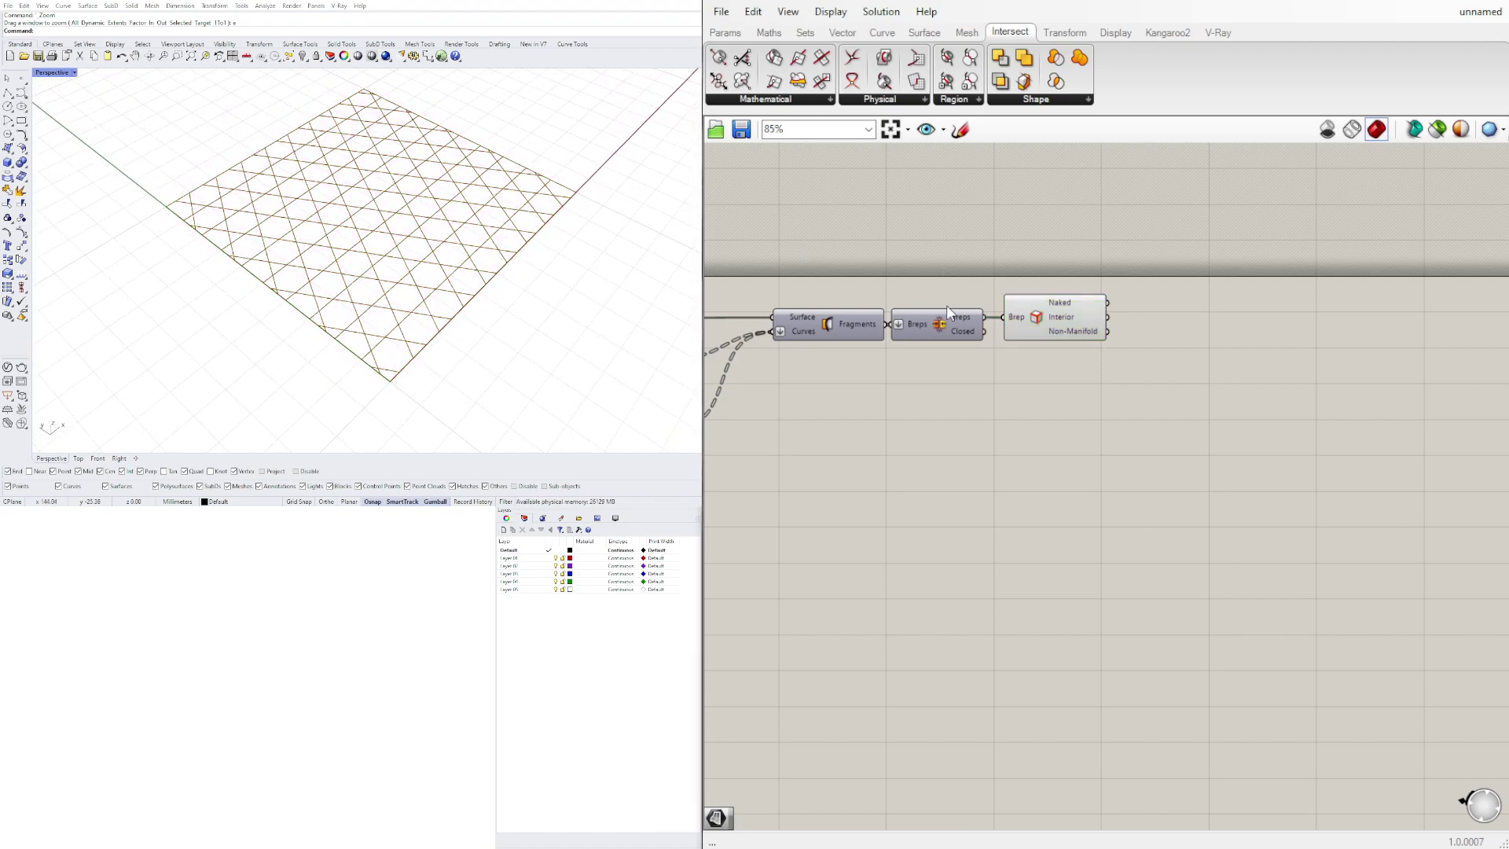
left_click(1014, 323)
key("Delete")
- Add a Deconstruct Brep component to the right of Brep Join
double_click(1046, 324)
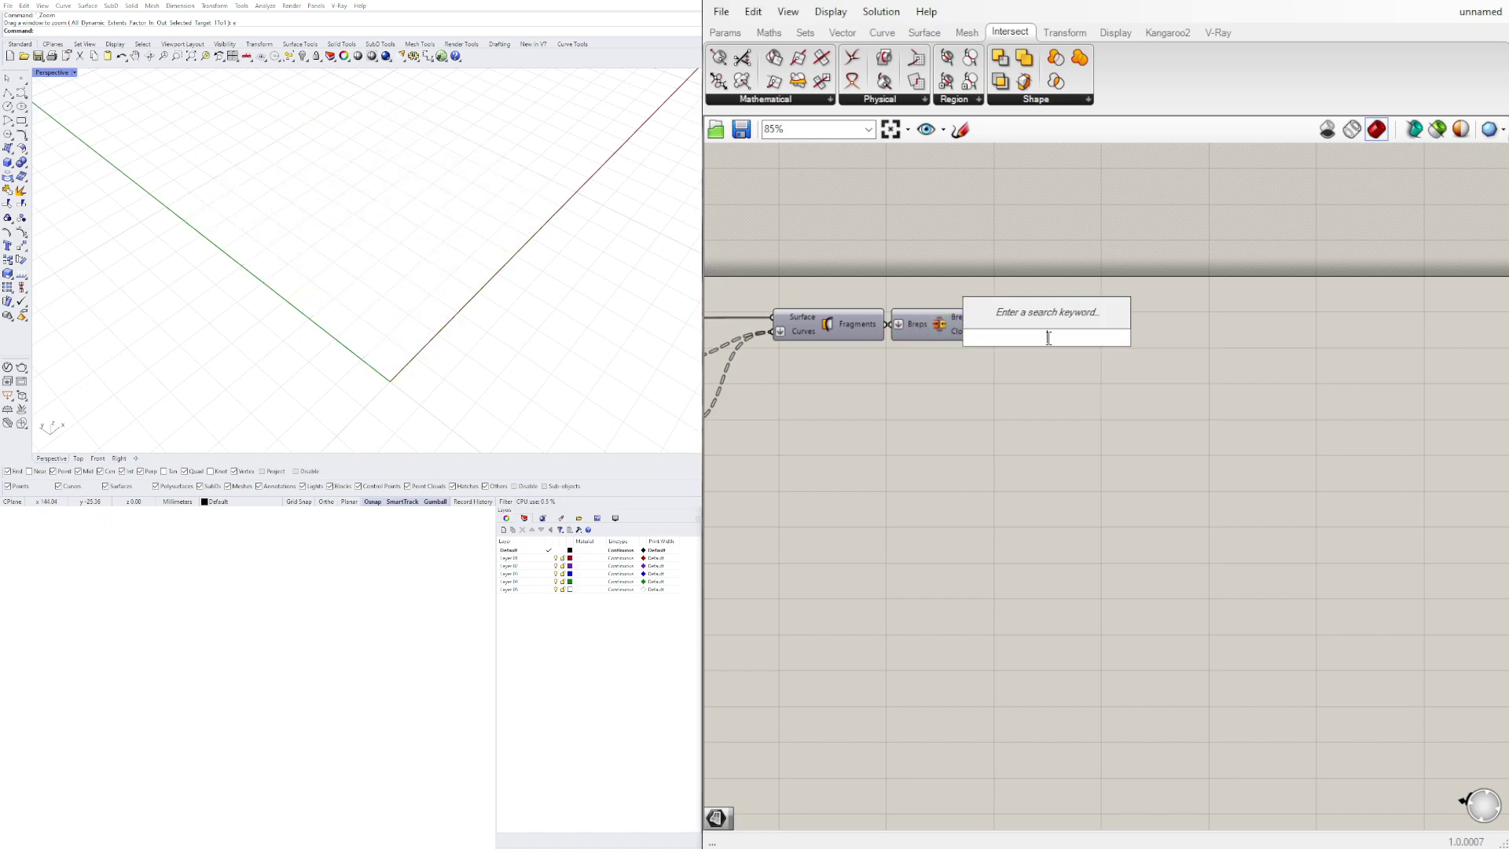
type("ex")
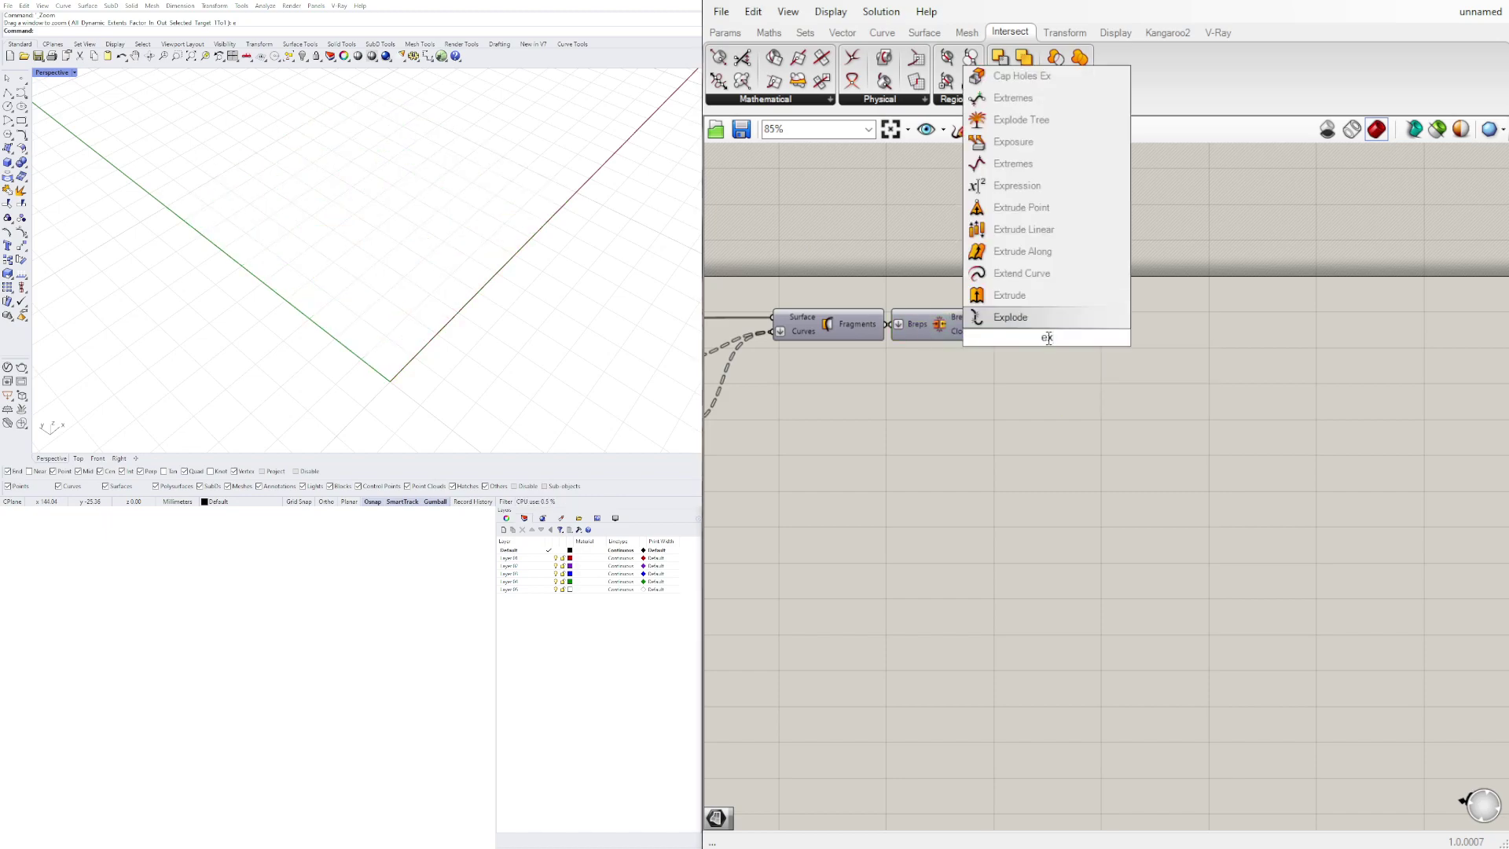
key("BackSpace")
key("BackSpace")
type("dec")
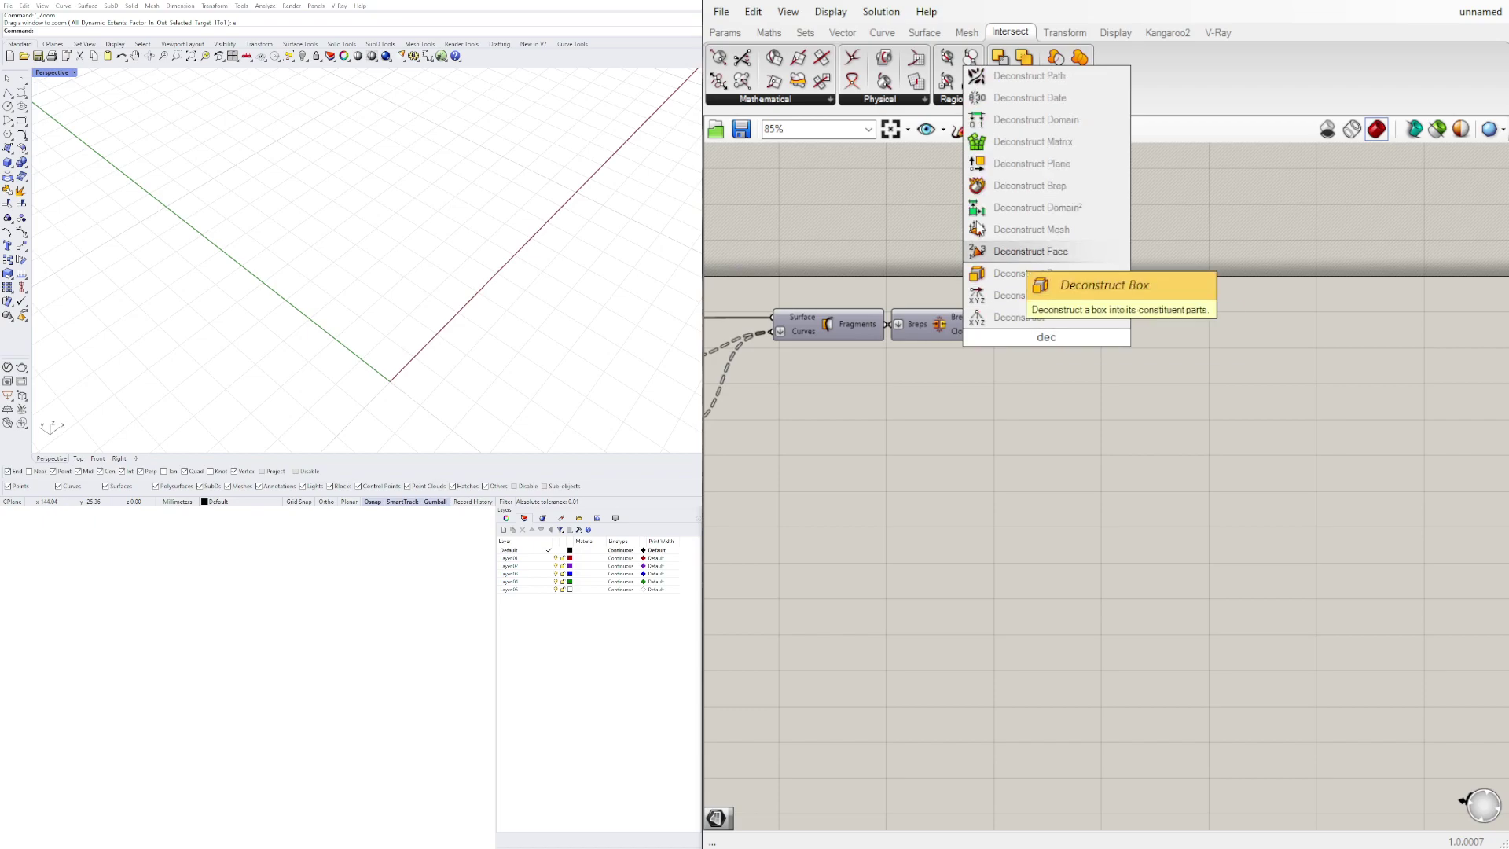
left_click(1021, 189)
- Delete Brep Join and connect Surface Split's Fragments output directly to Deconstruct Brep's Brep input
left_click(953, 322)
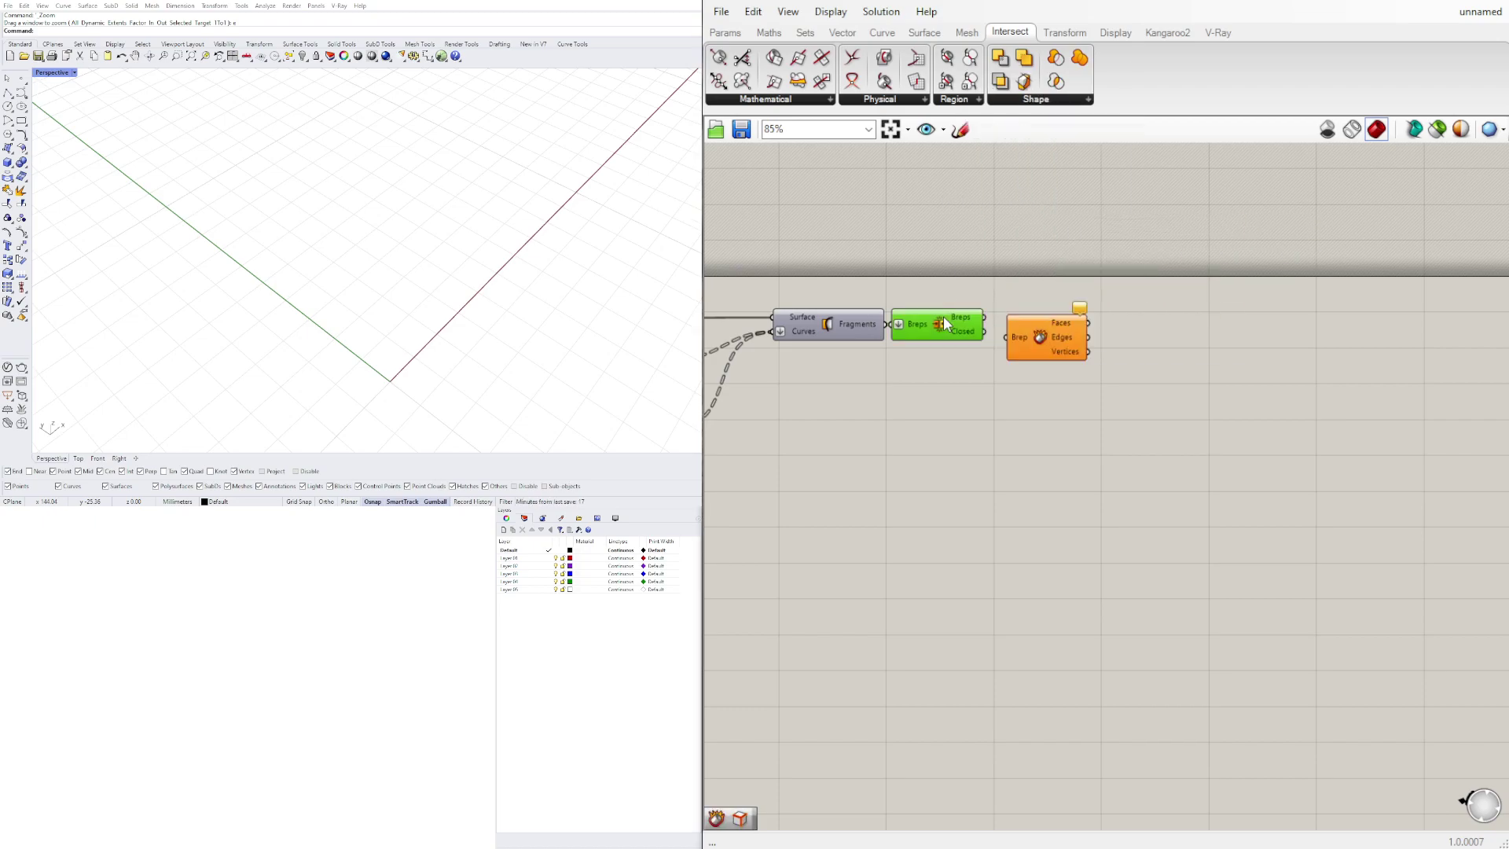
key("Delete")
left_click_drag(887, 324, 938, 320)
left_click(1038, 348)
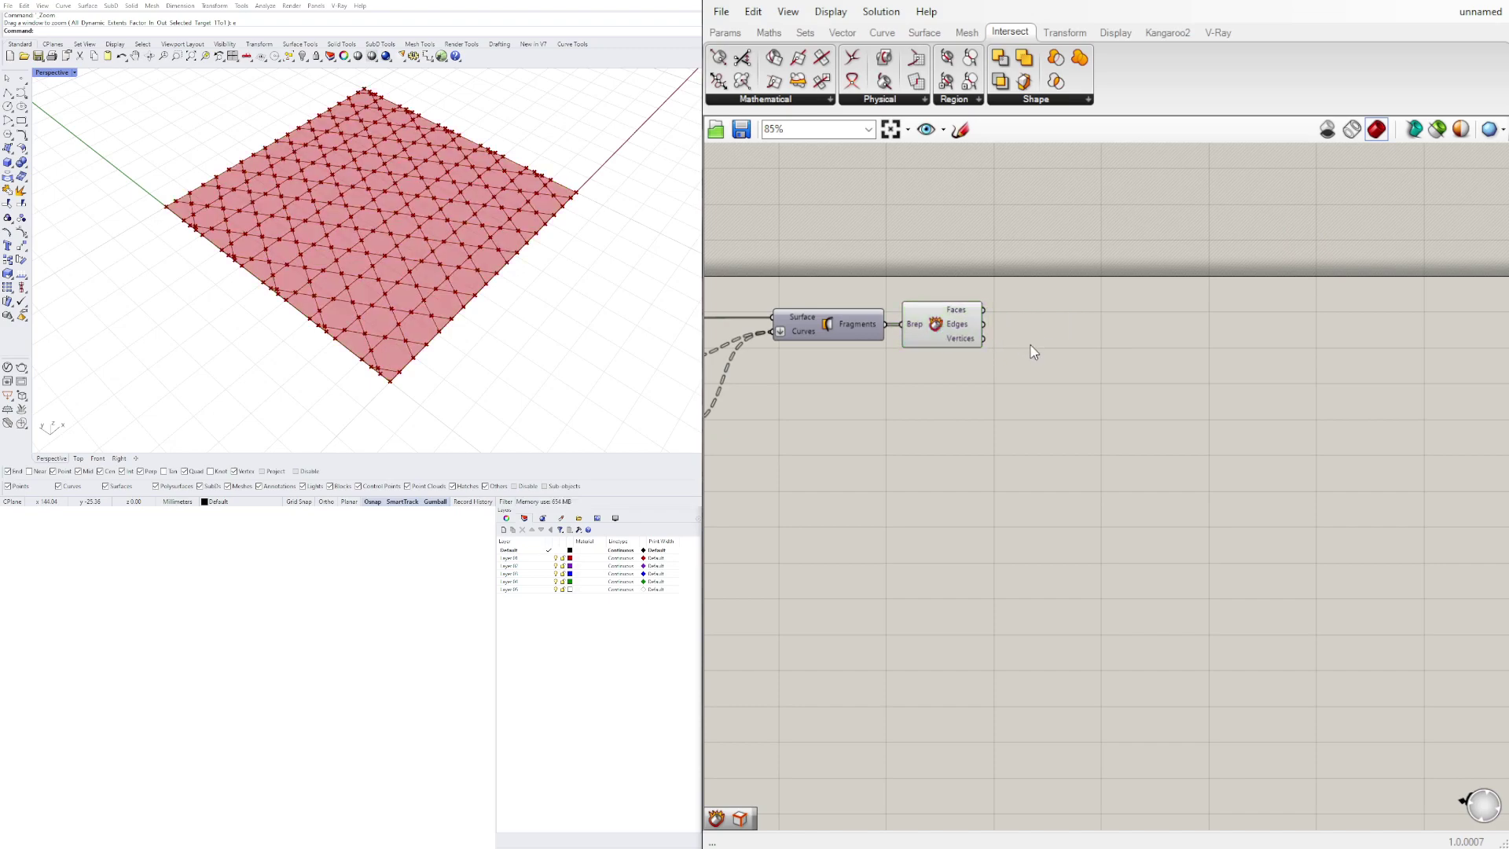
- Add a Cull Duplicates component and connect Deconstruct Brep's Vertices output to its Points input
double_click(1031, 346)
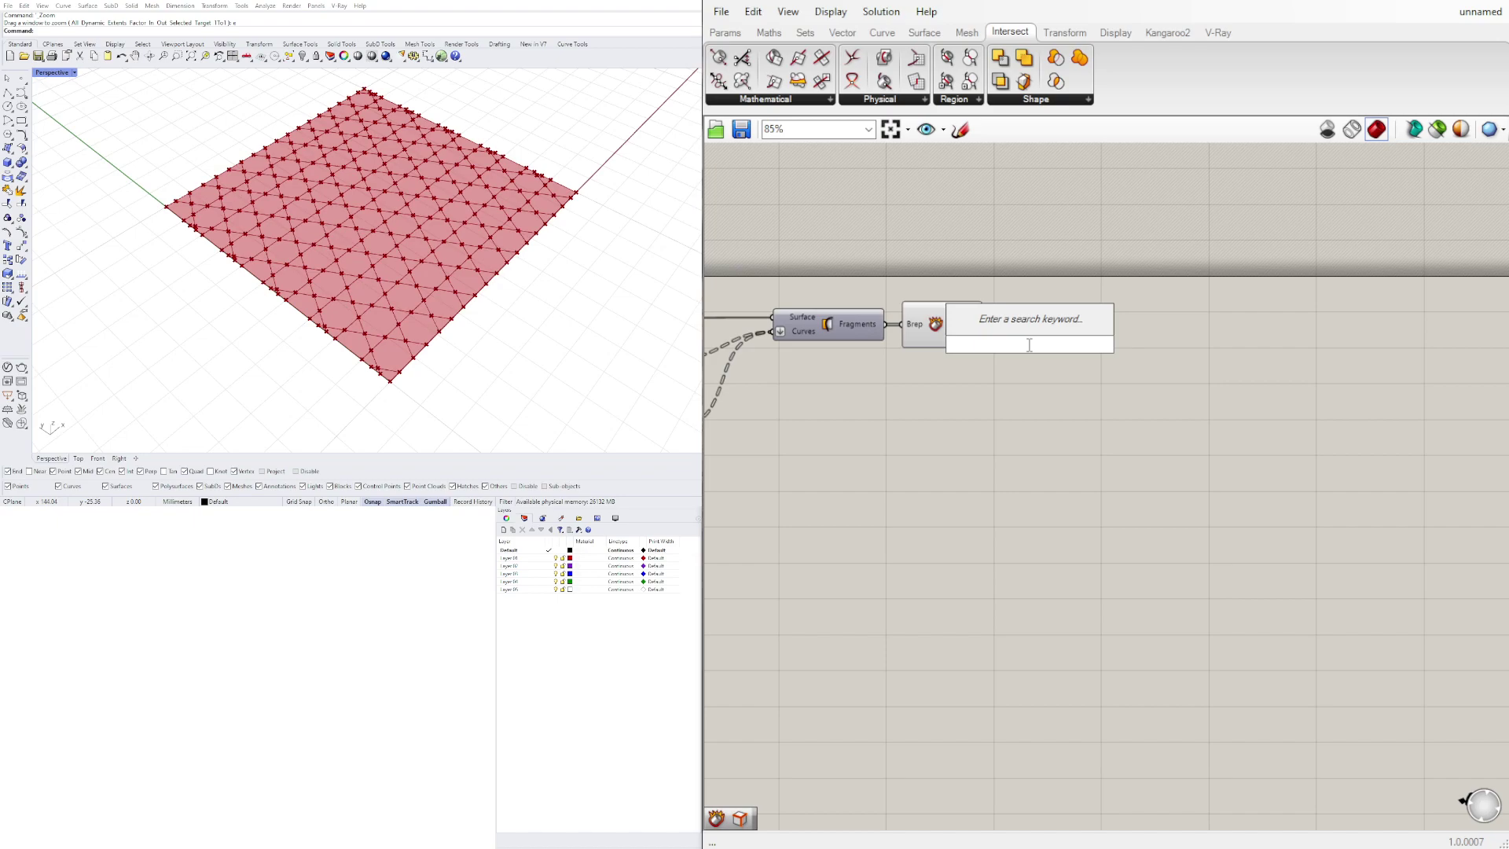
type("cull")
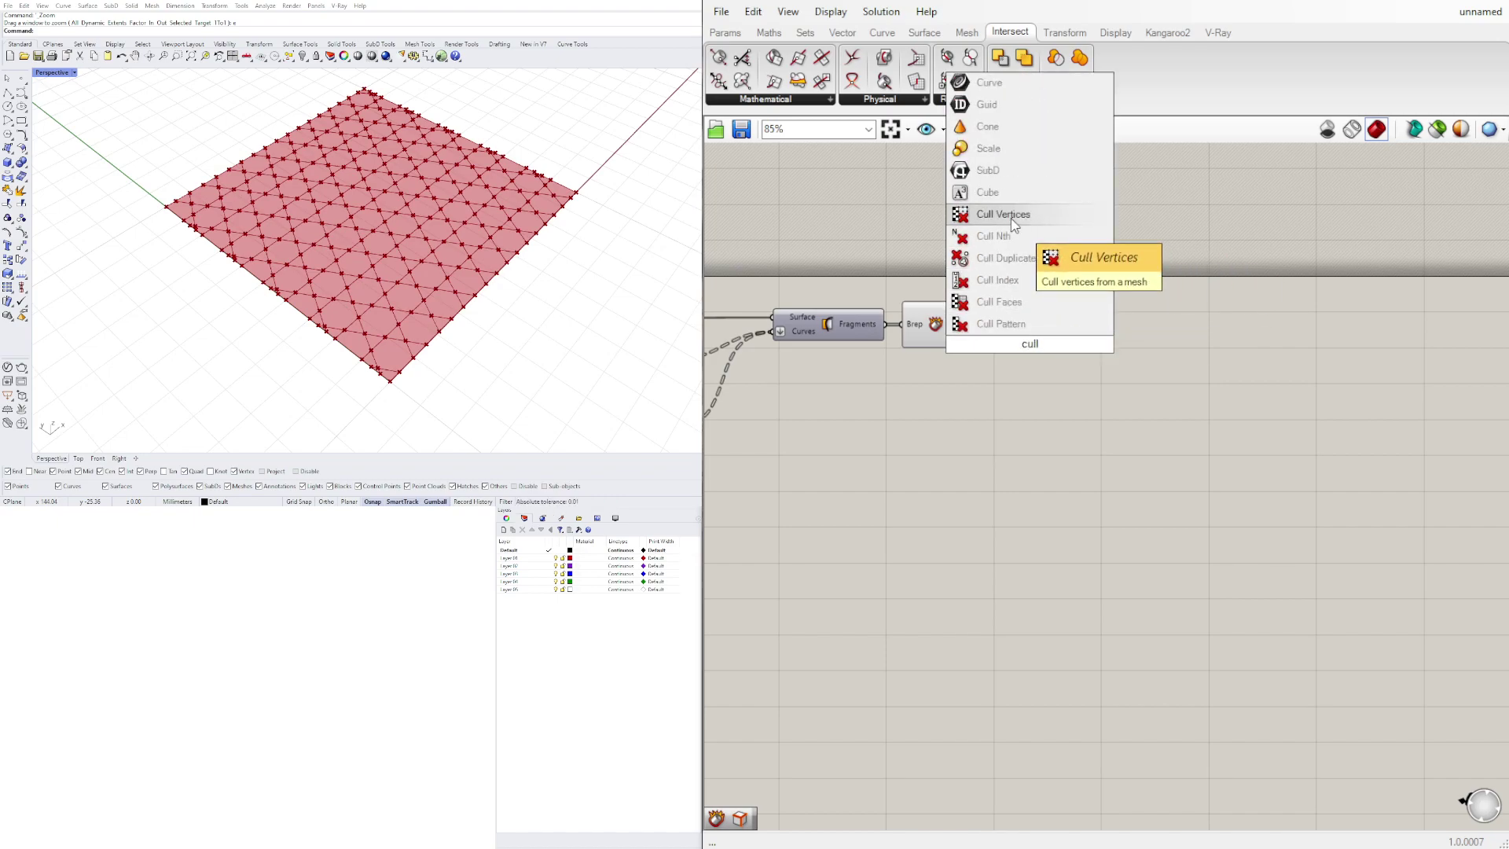
left_click(988, 262)
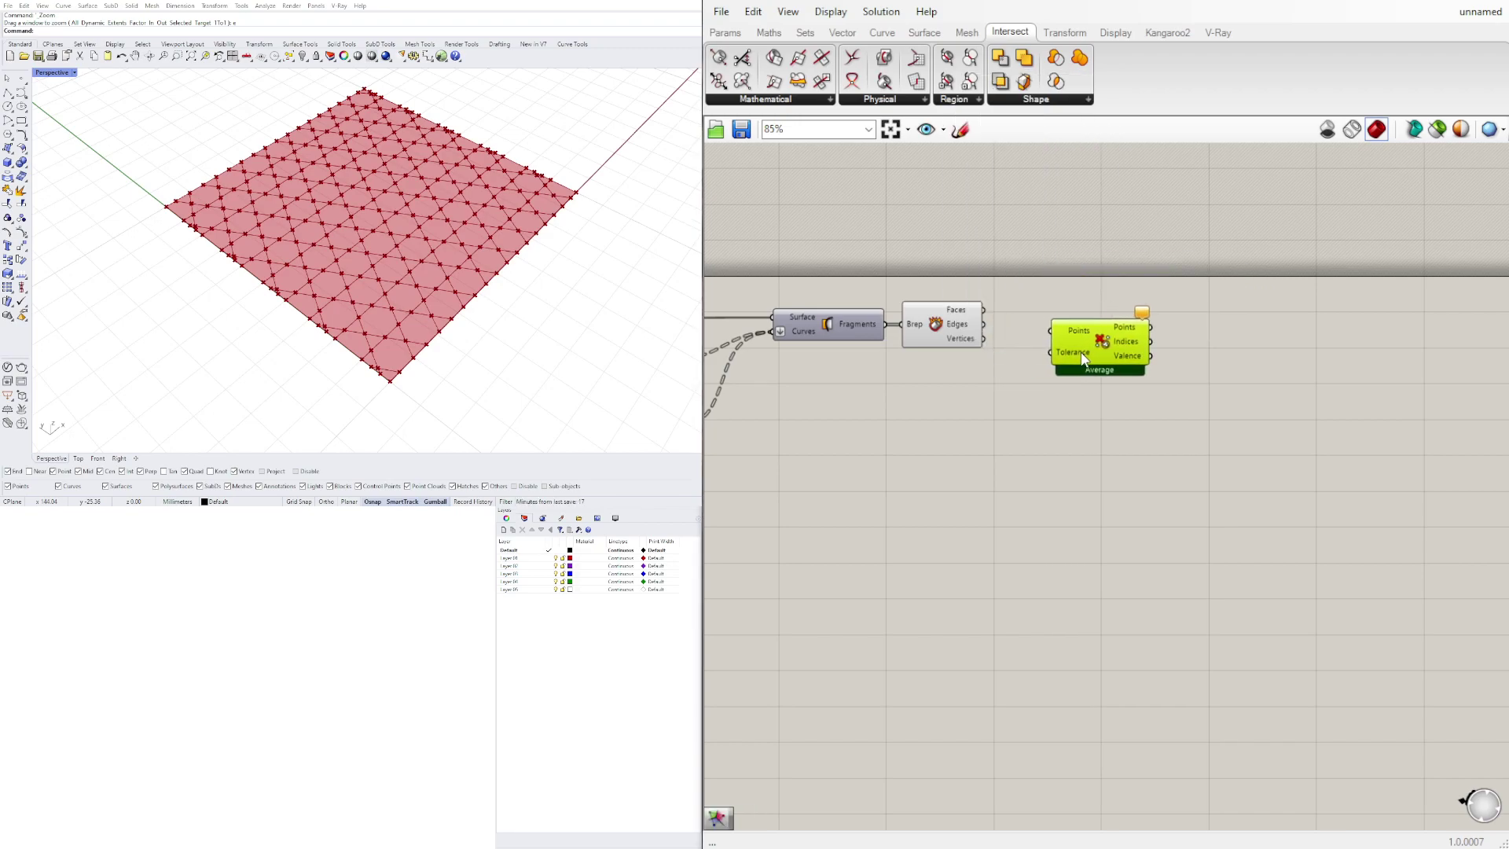
left_click_drag(983, 339, 1083, 351)
left_click(999, 357)
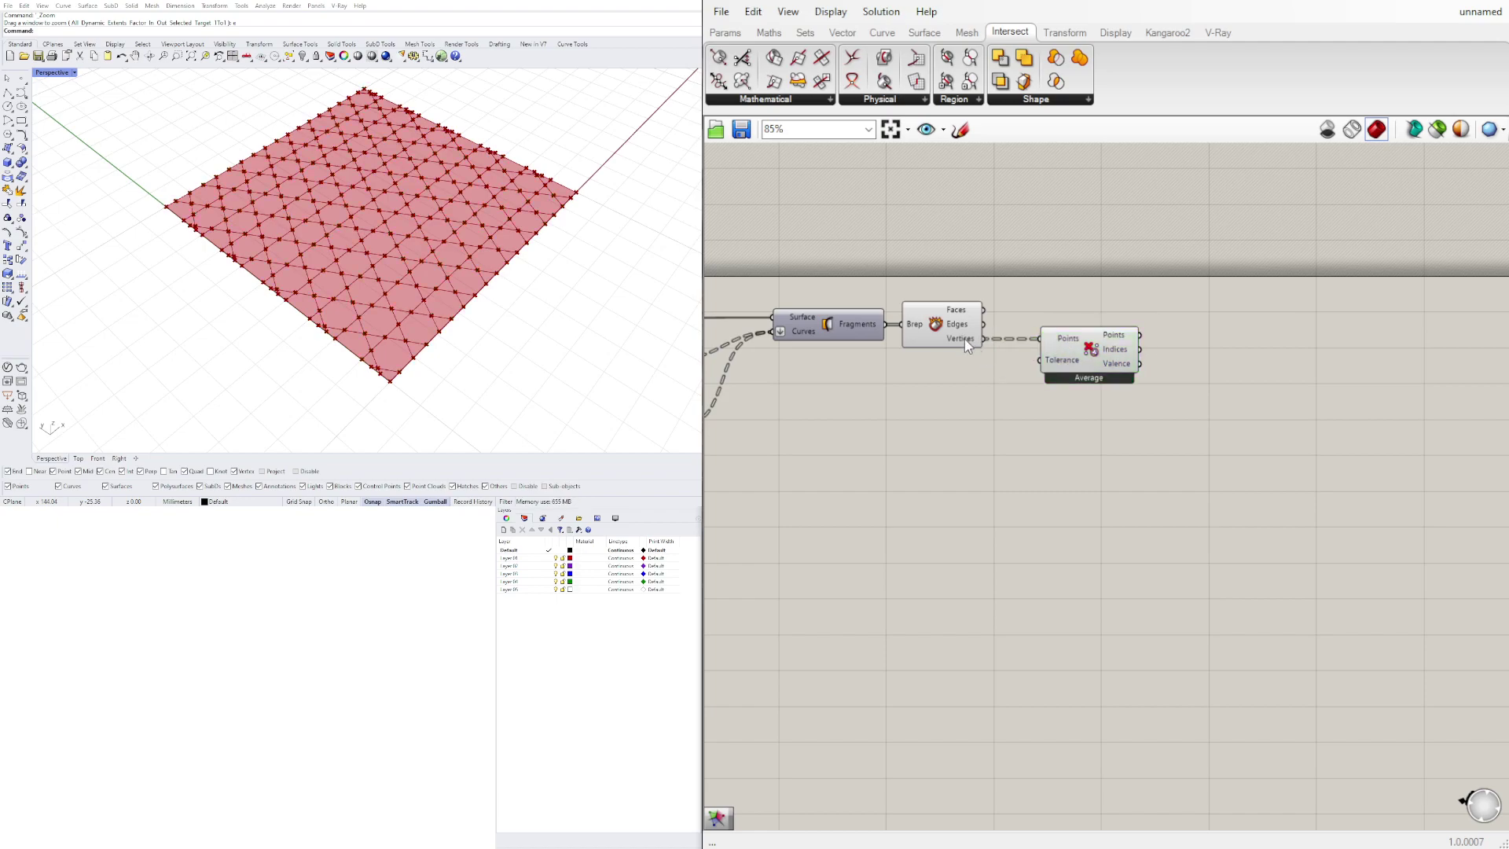
left_click(964, 338)
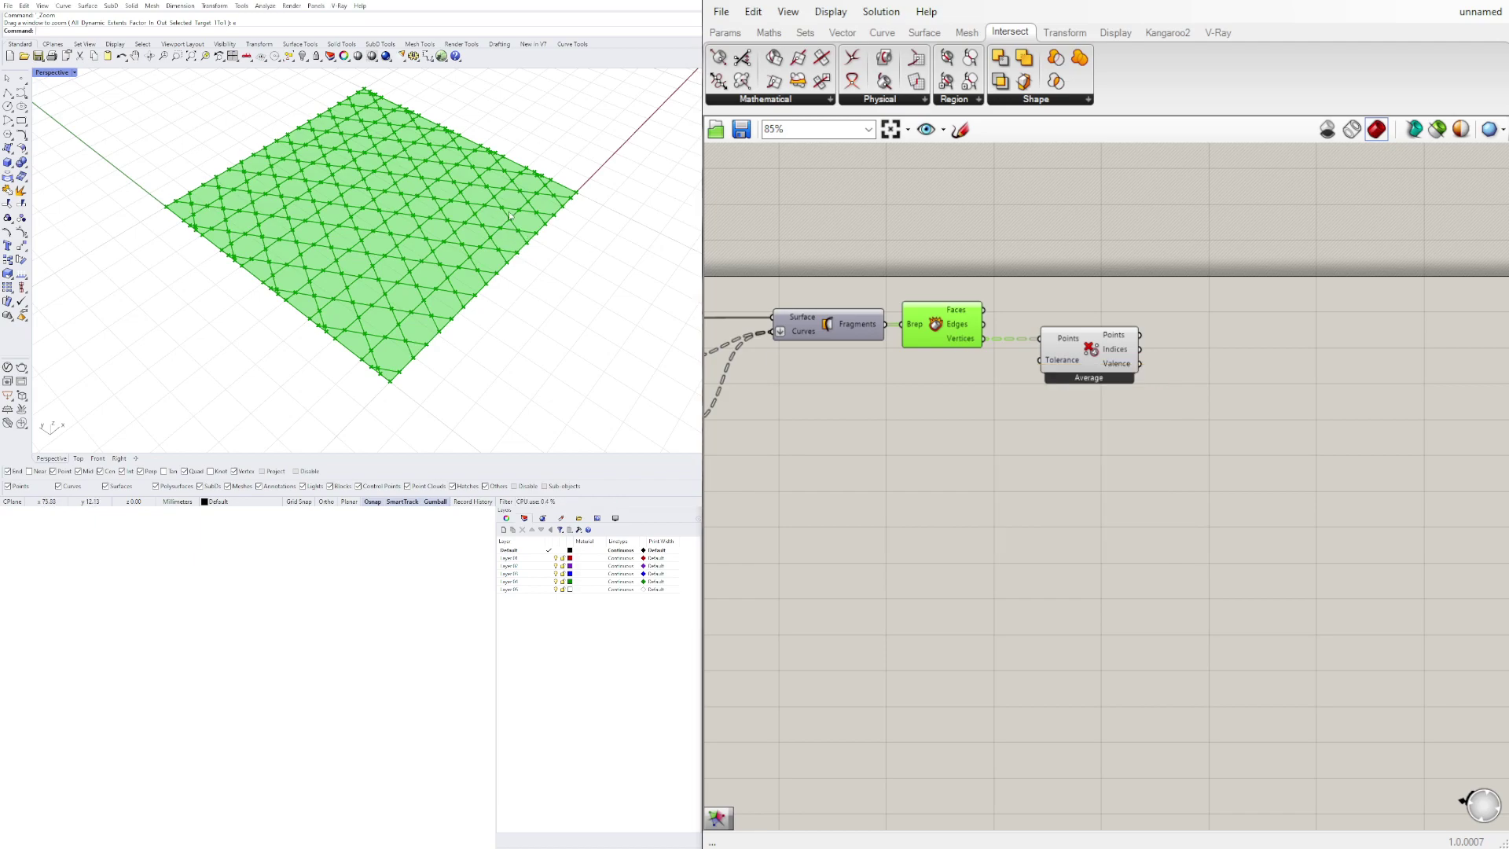
left_click(995, 379)
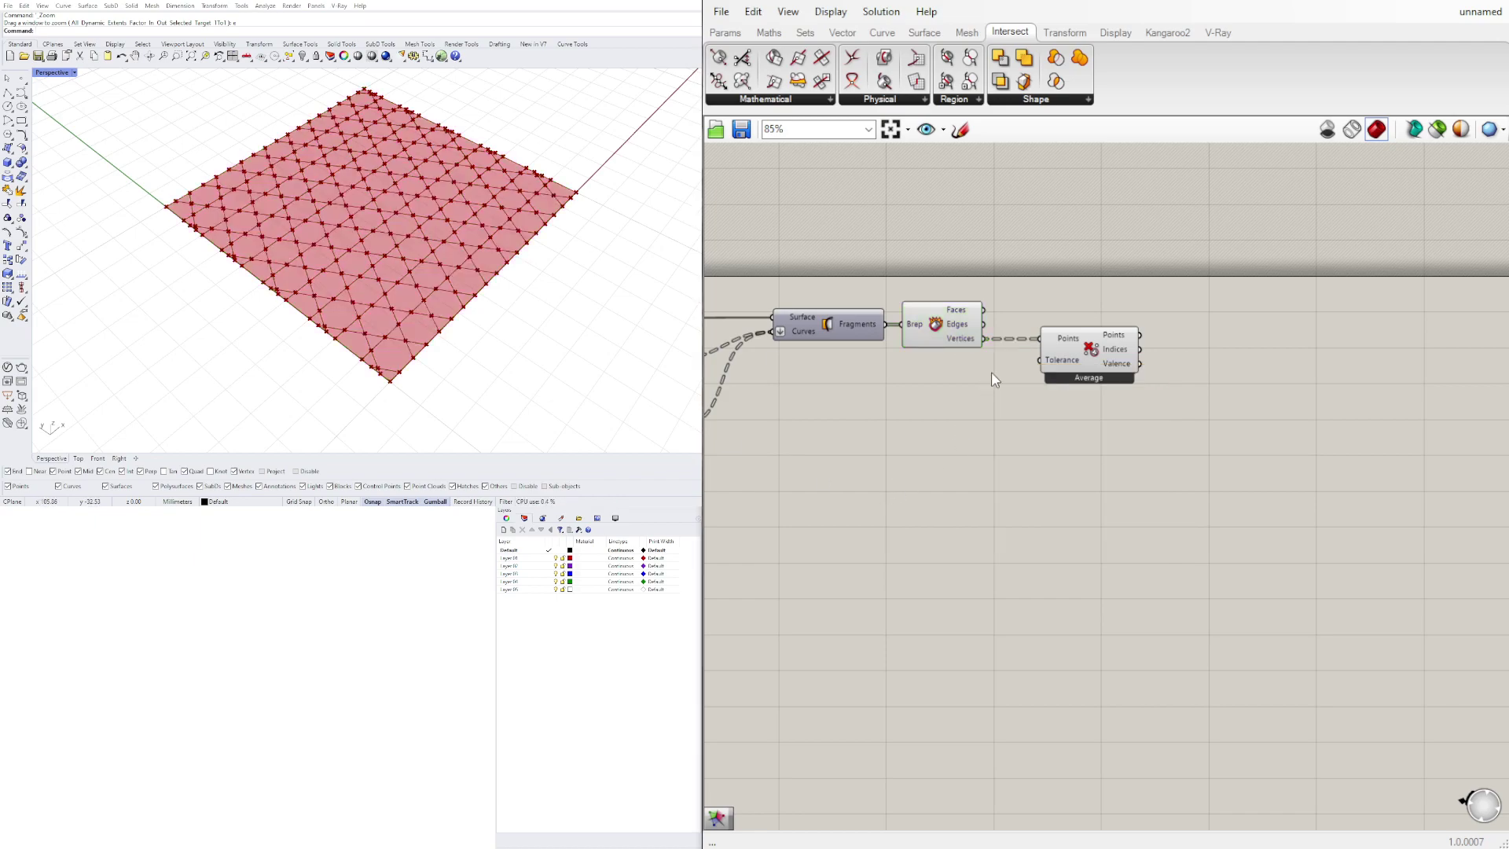
- Flatten the Points input of Cull Duplicates, review its incoming point list, and reposition the component slightly
right_click(1062, 344)
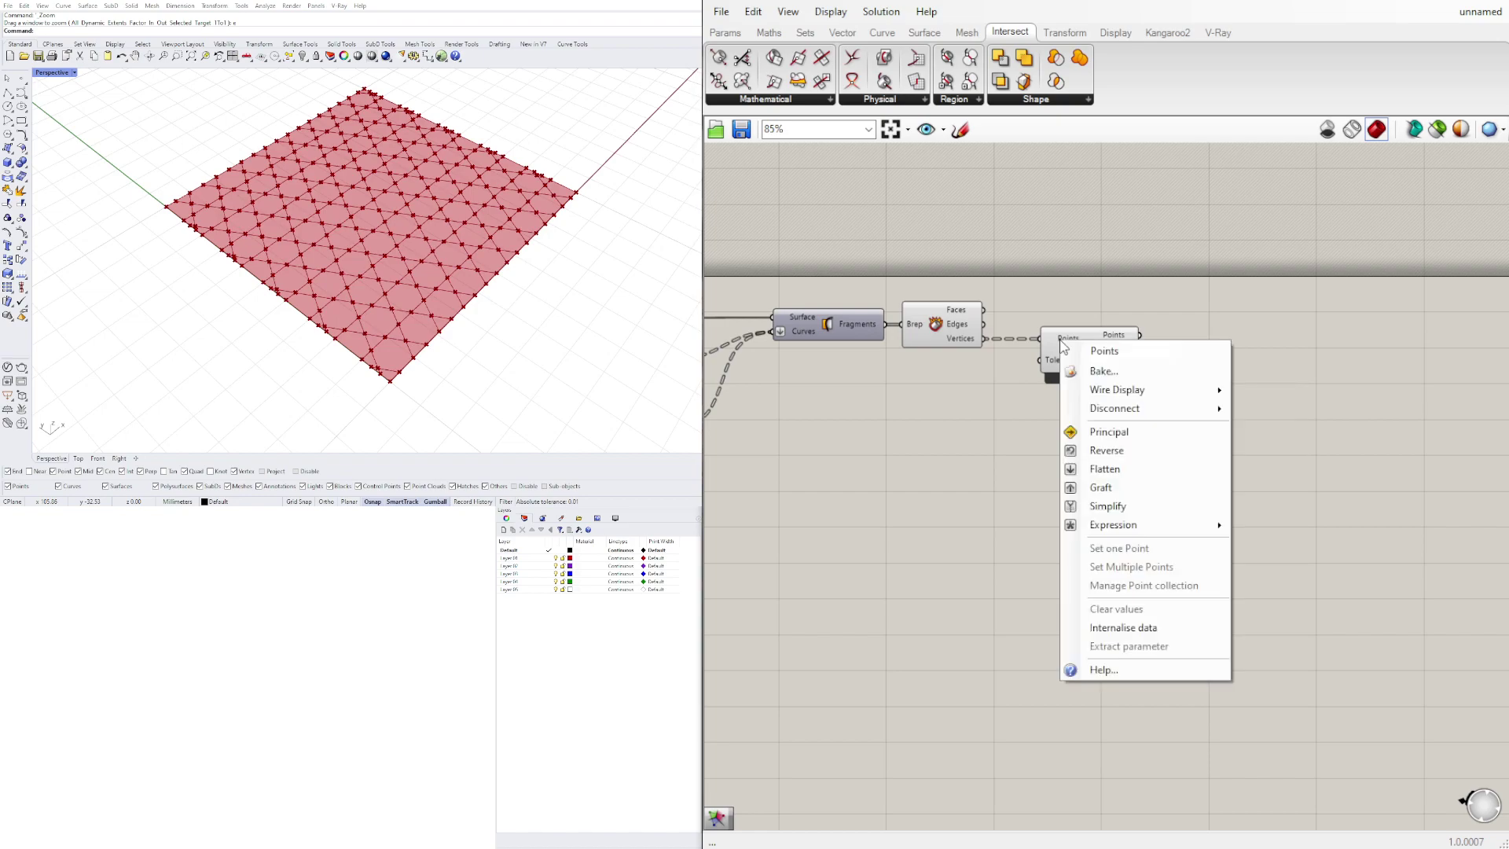
left_click(1110, 470)
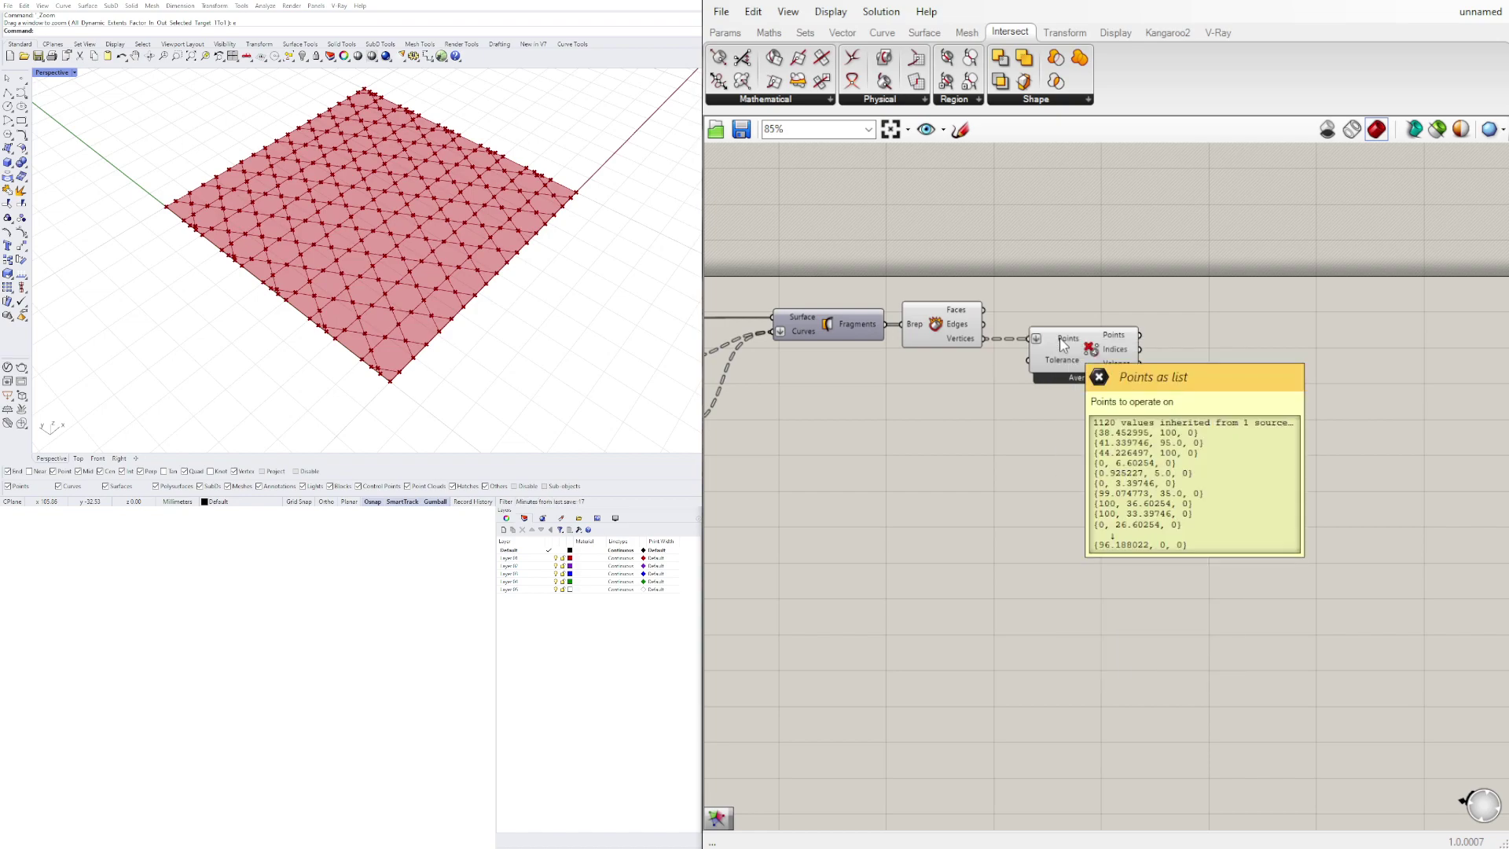
left_click(1062, 341)
left_click_drag(1063, 340, 1078, 342)
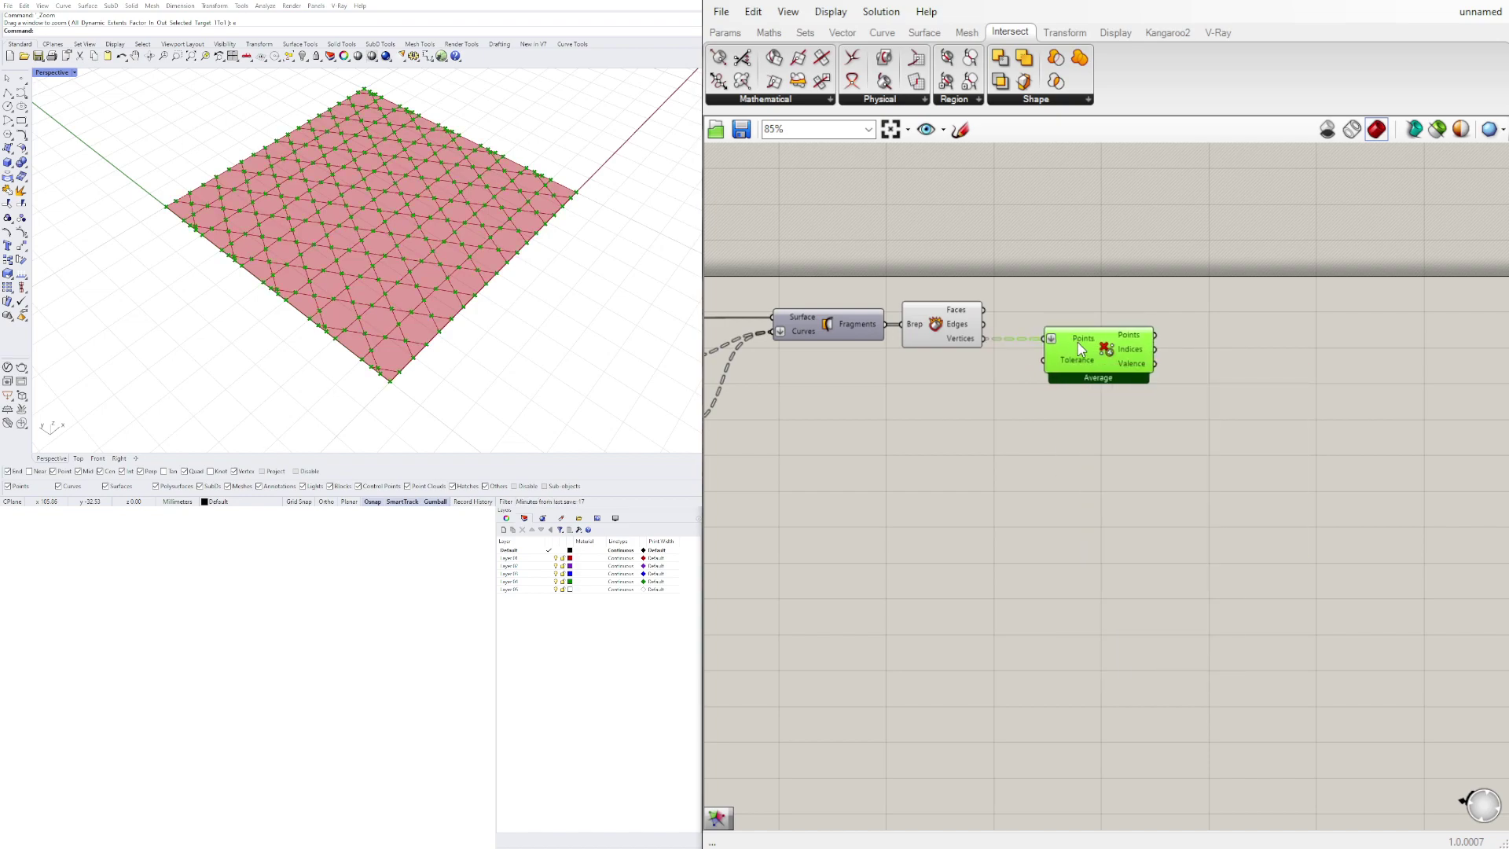
mouse_move(1079, 343)
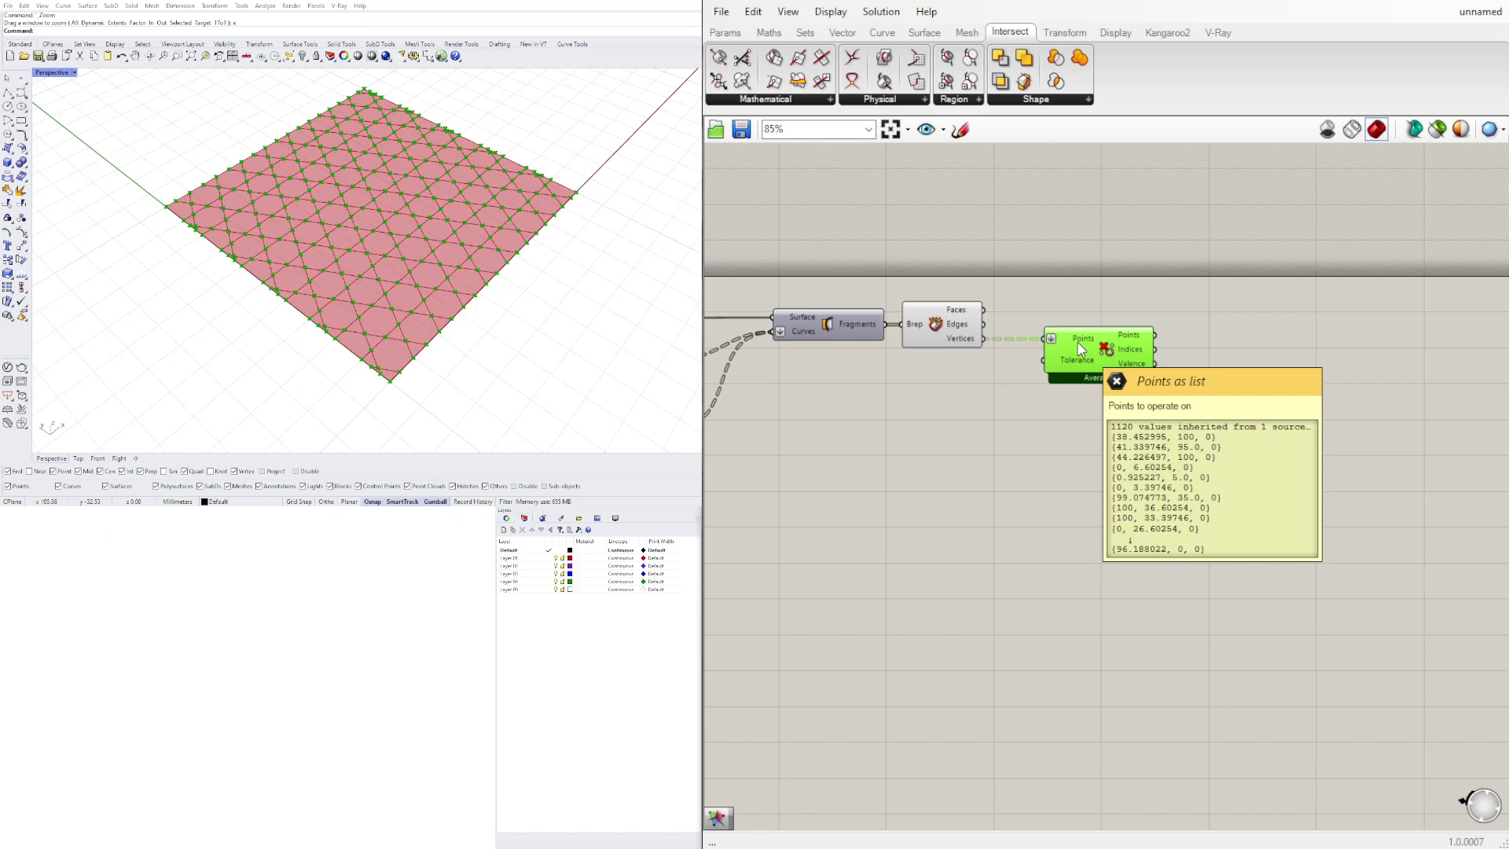
left_click(1078, 295)
left_click_drag(1088, 339, 1088, 346)
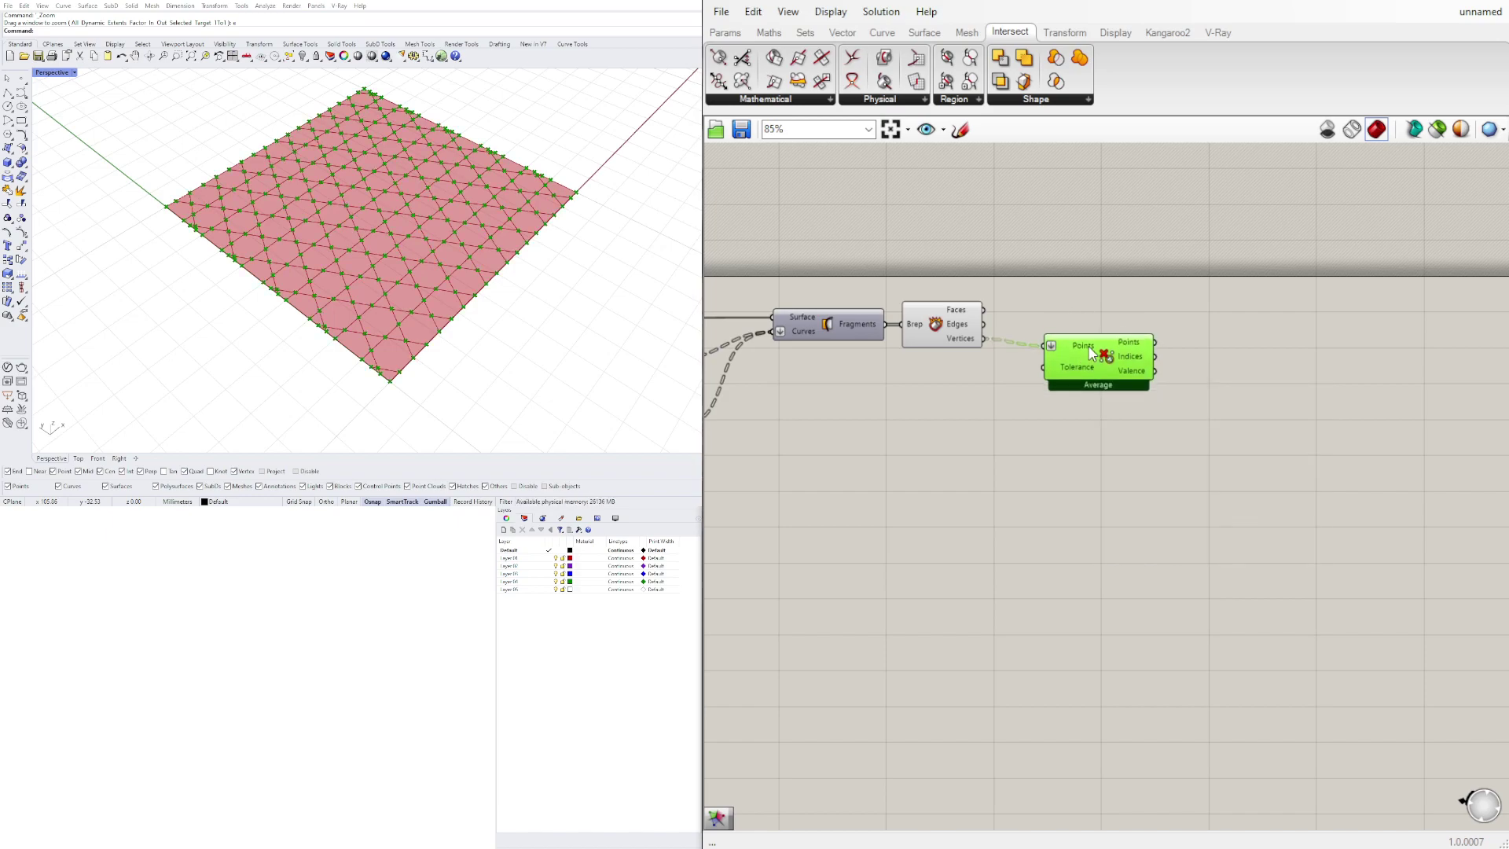
double_click(1050, 296)
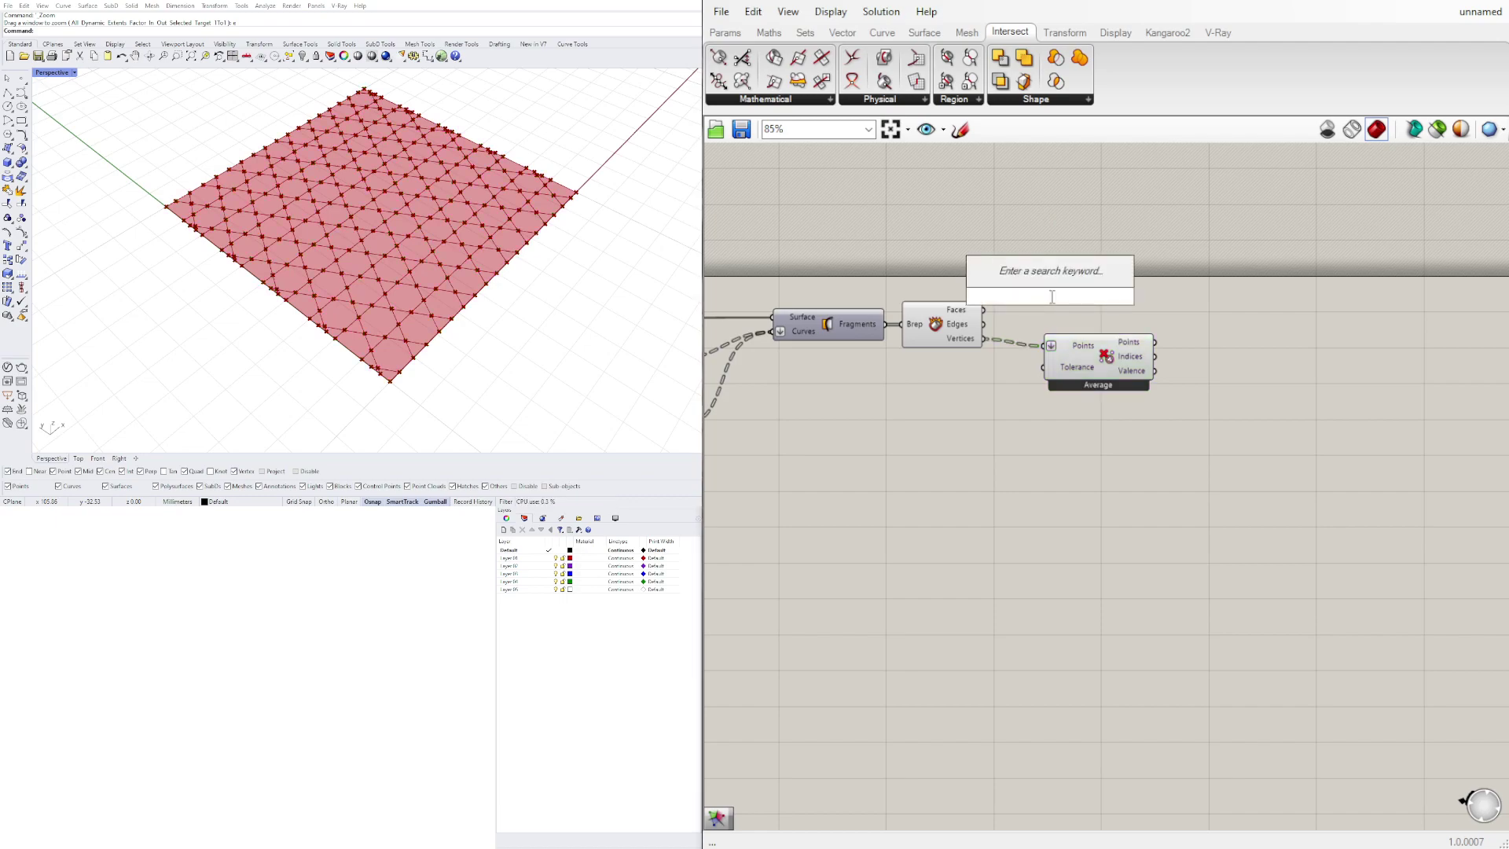
type("cull")
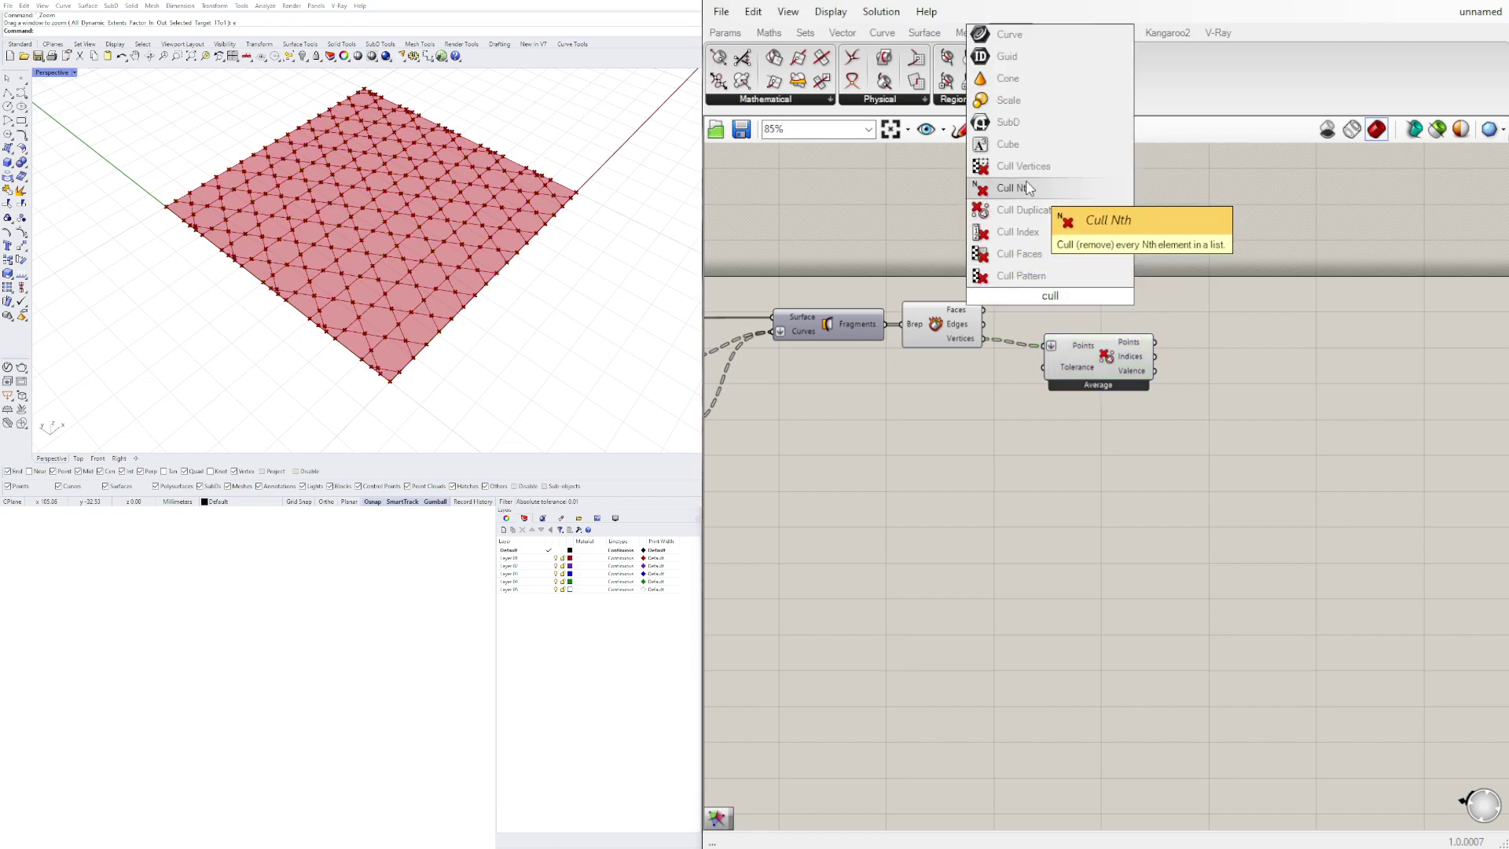
left_click(1042, 166)
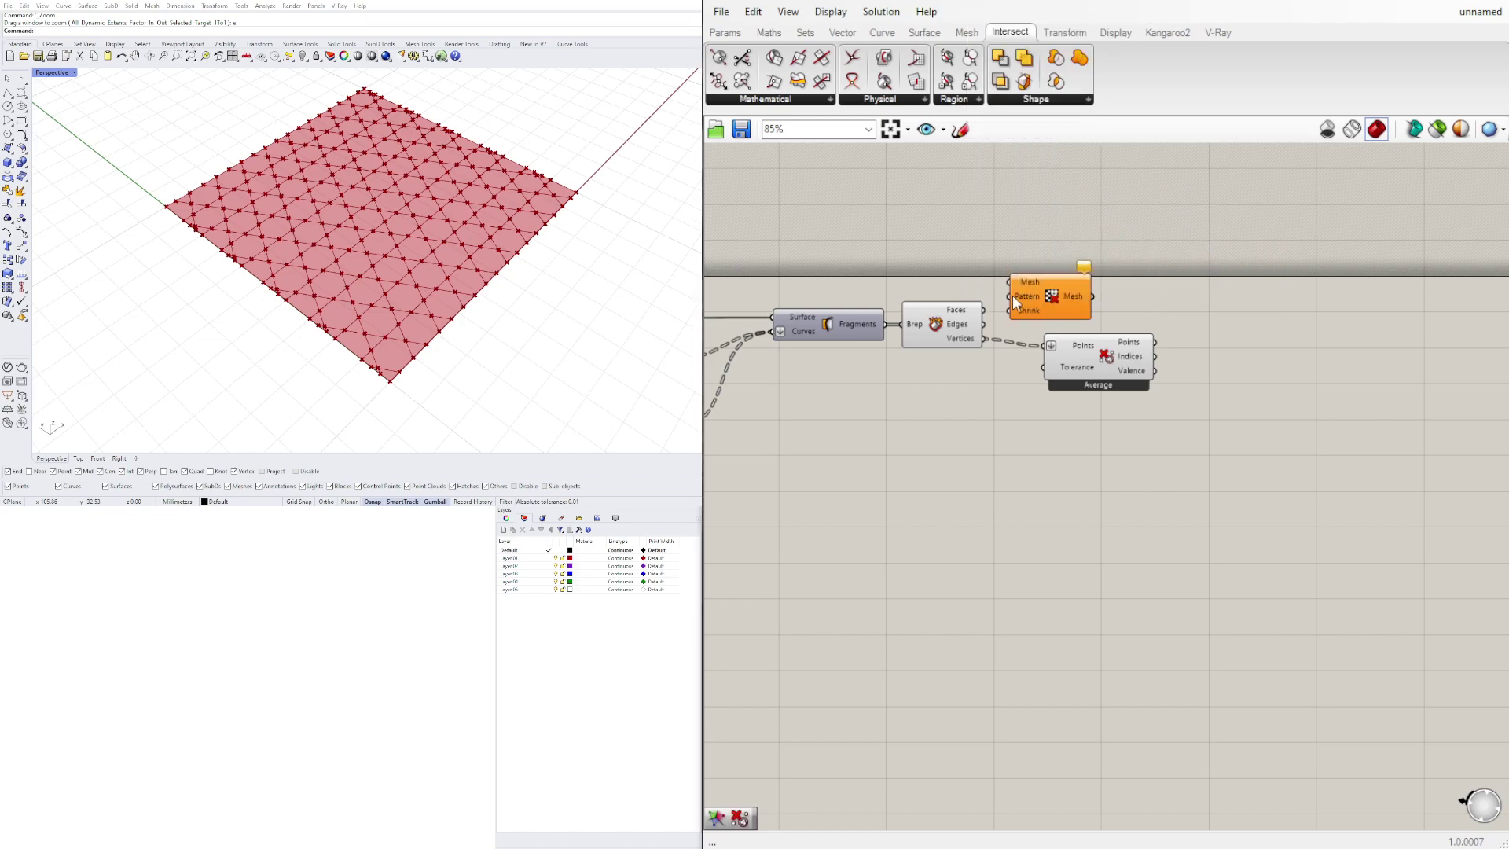
left_click_drag(1025, 305, 1061, 304)
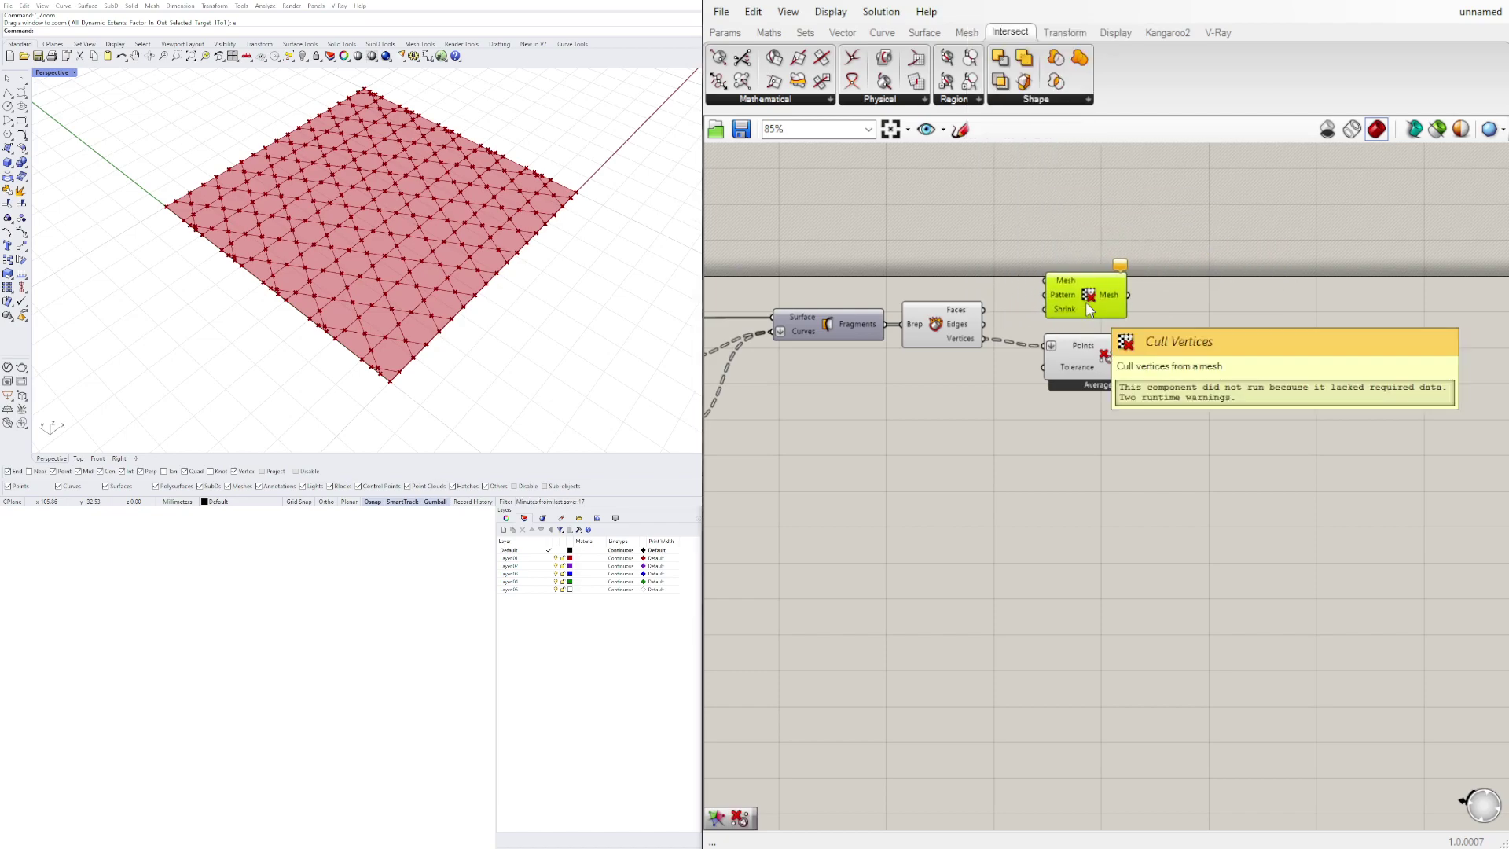
key("Delete")
double_click(1087, 302)
type("cull")
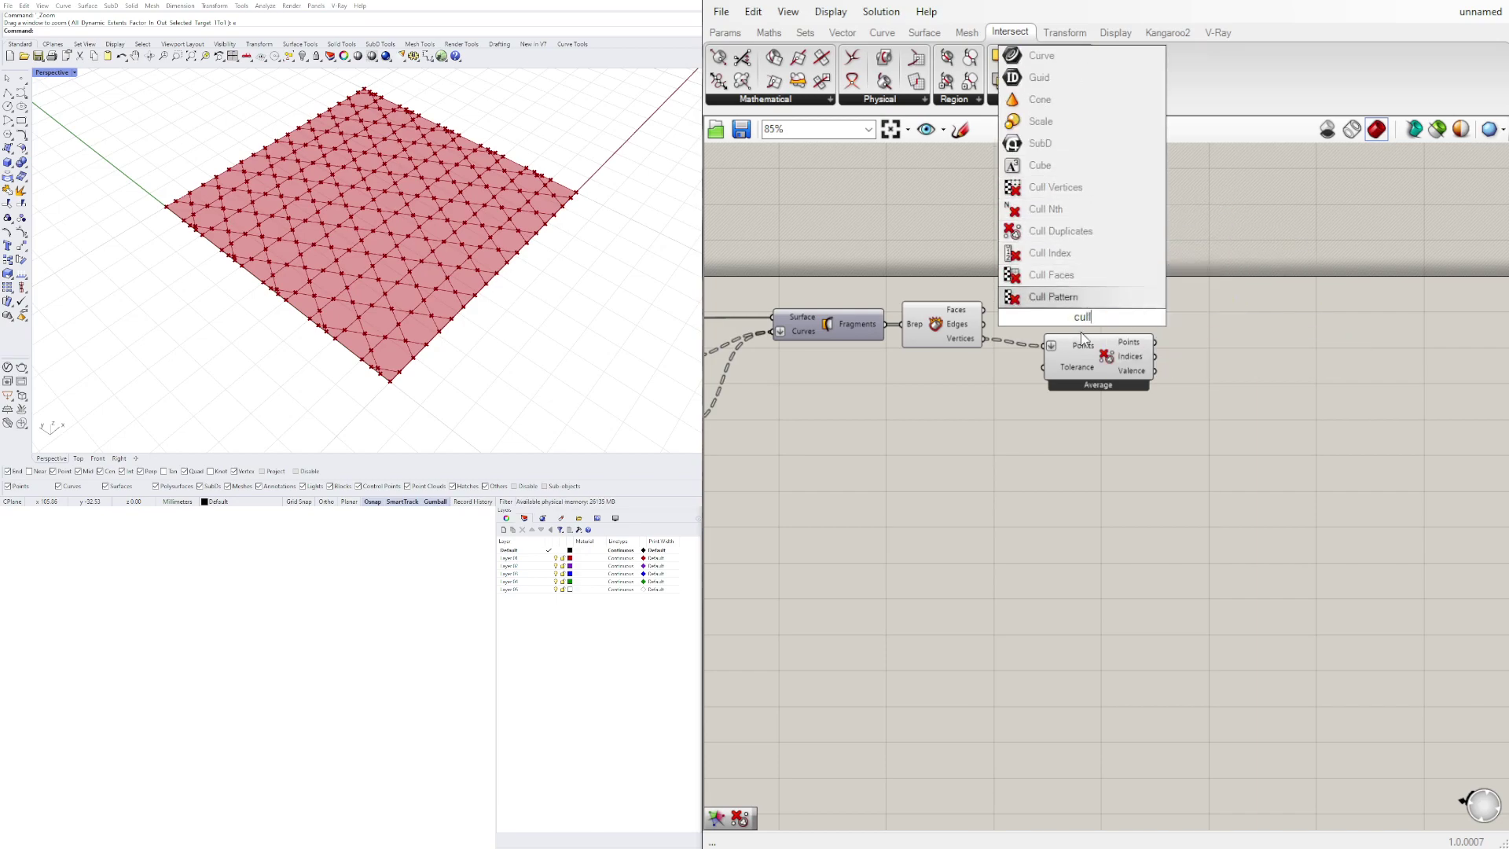
left_click_drag(1088, 354, 1076, 365)
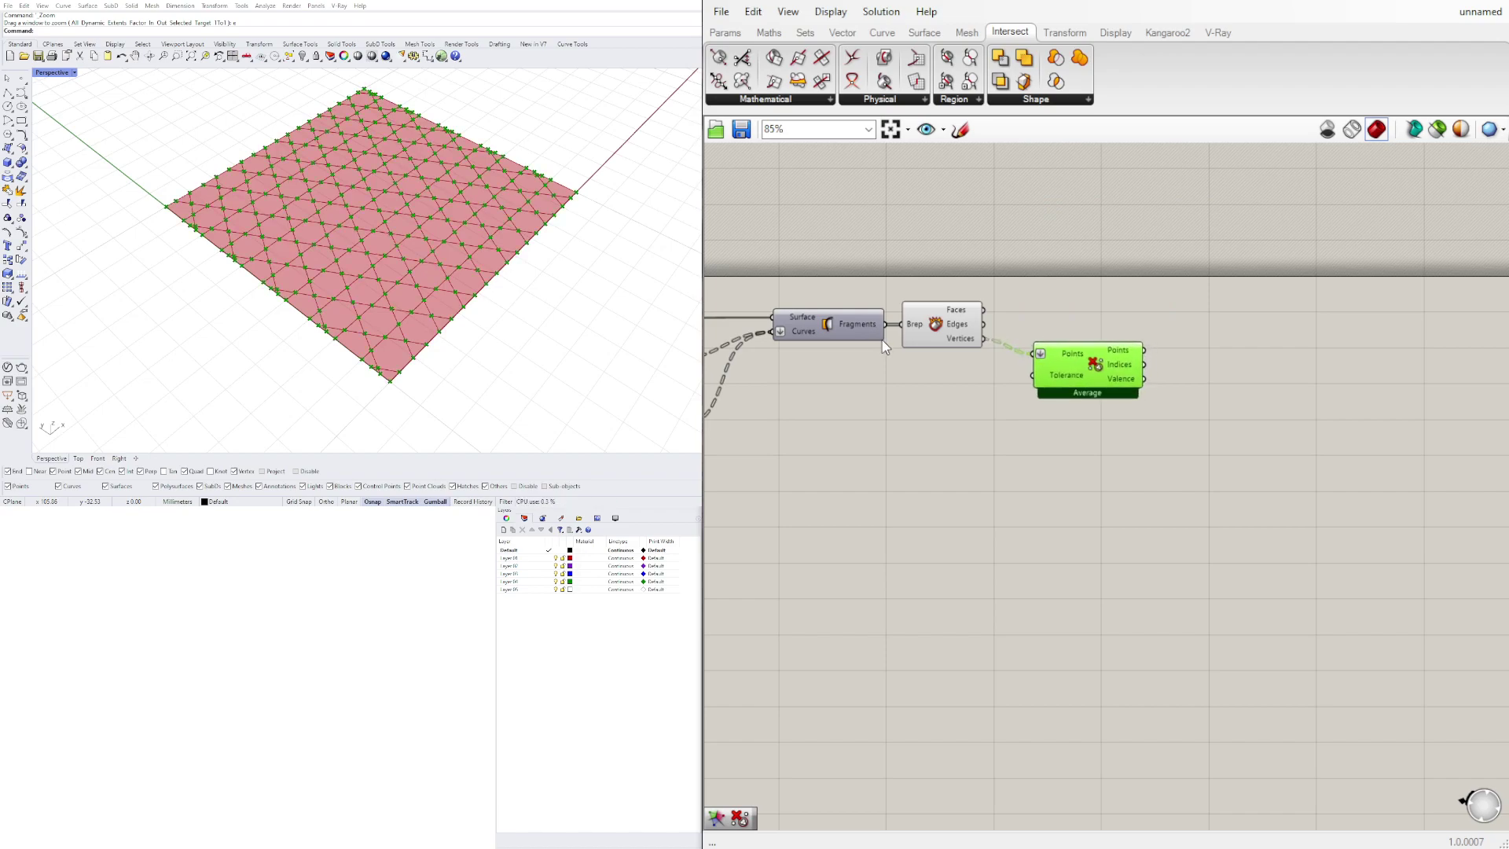
- Flatten the Vertices output of Deconstruct Brep and remove flattening from the Points input of Cull Duplicates
right_click(961, 338)
left_click(1005, 428)
left_click(1139, 245)
left_click(1064, 362)
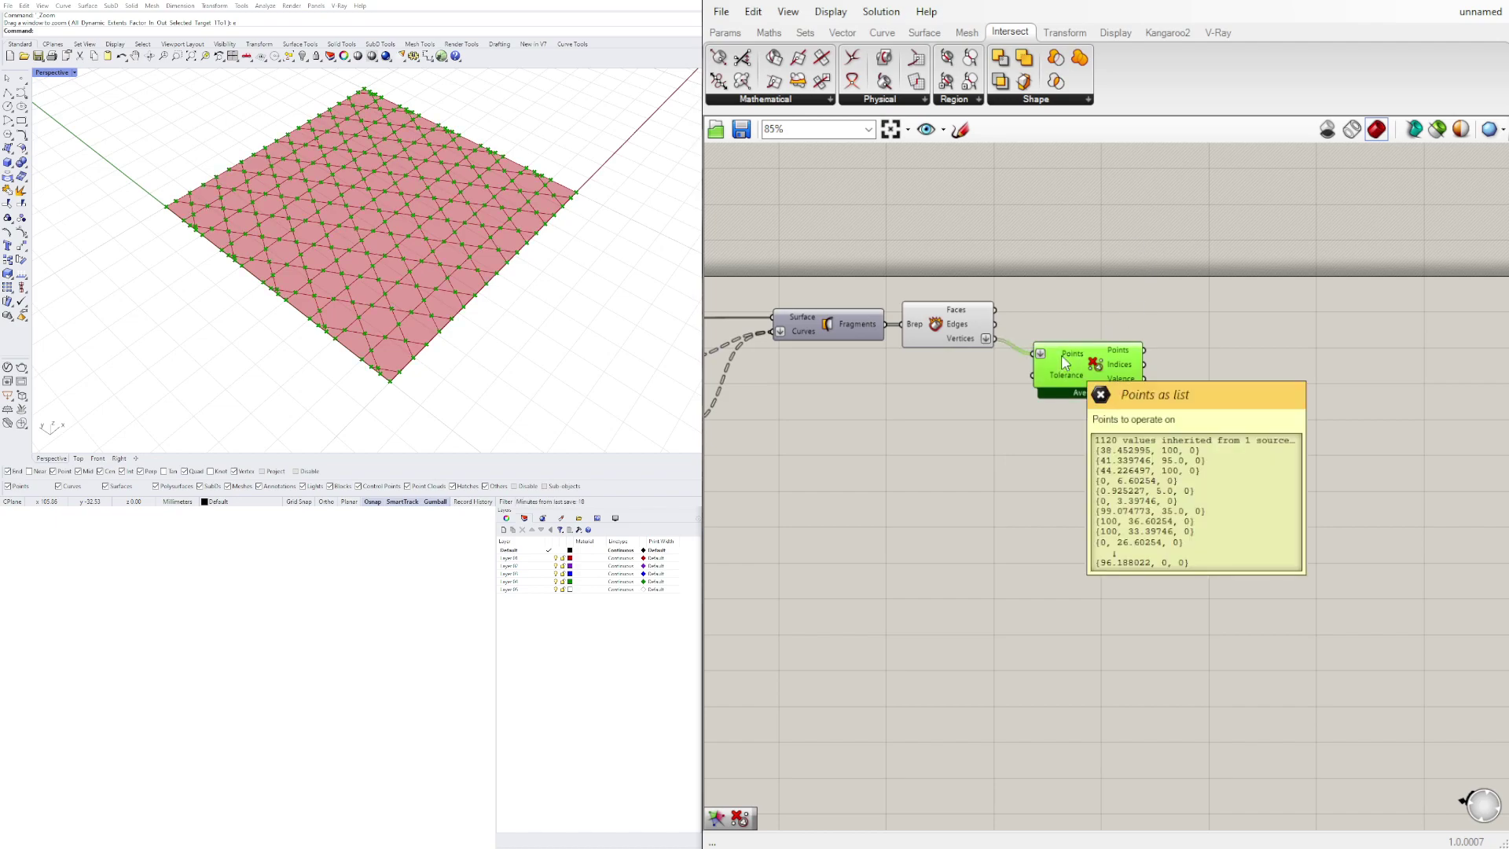
right_click(1046, 357)
left_click(1087, 483)
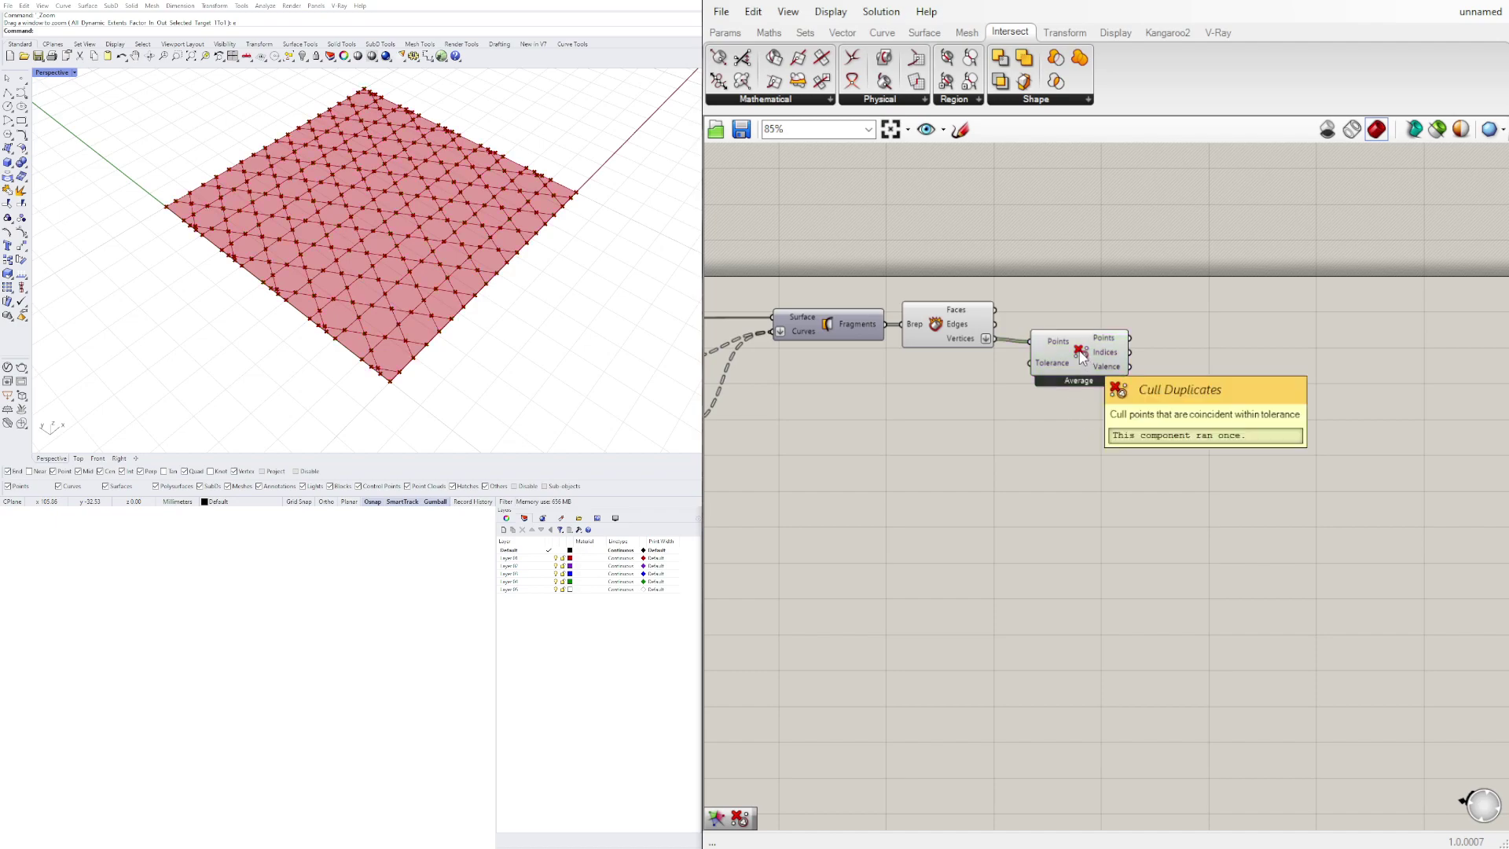
- Delete the Cull Duplicates component and inspect the Deconstruct Brep geometry up close in the Rhino viewport
left_click_drag(1076, 358, 1100, 356)
key("Delete")
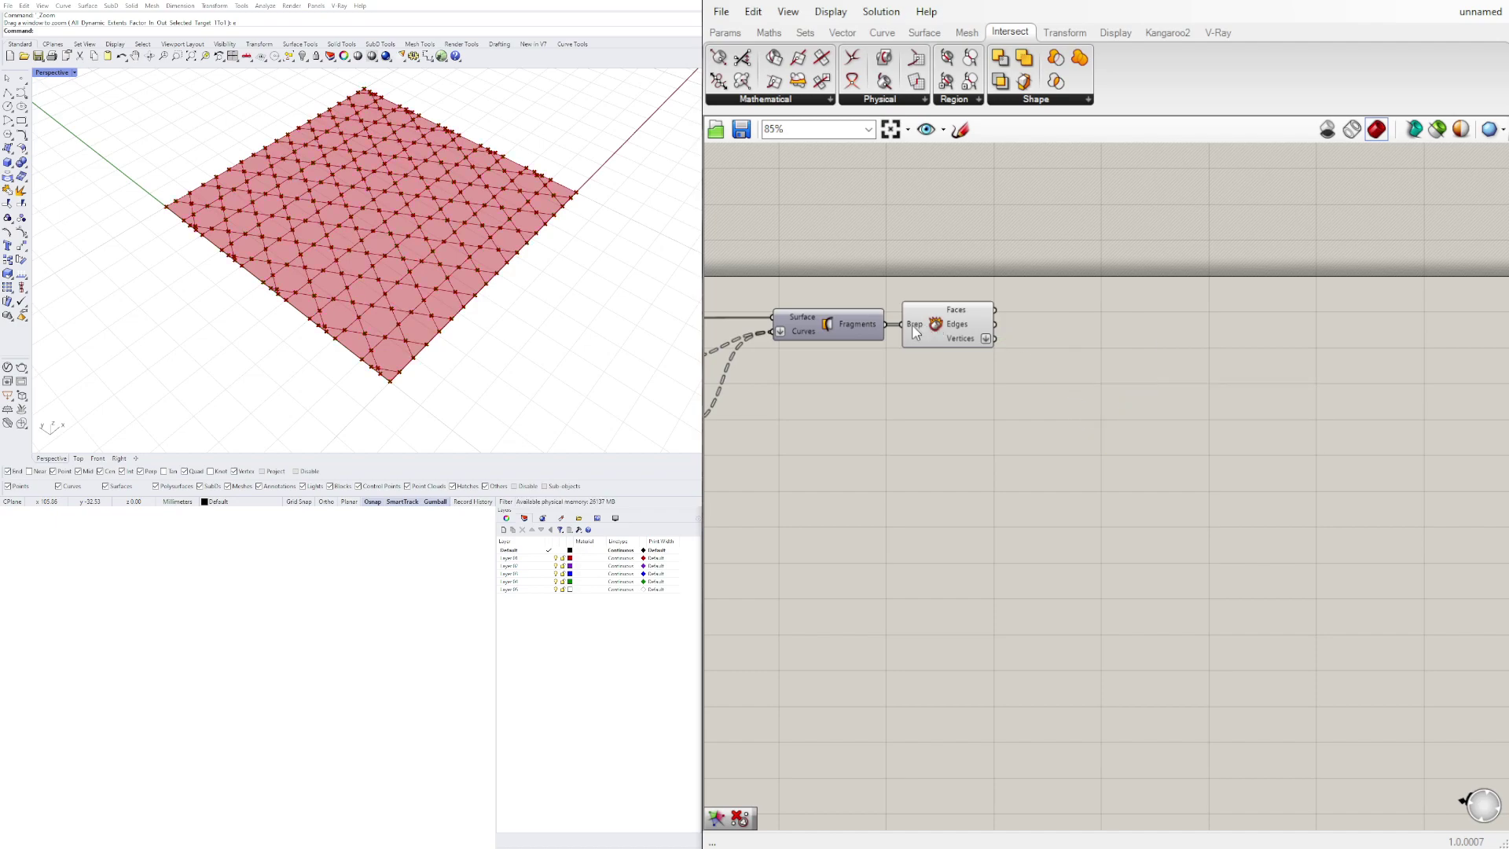
left_click(918, 324)
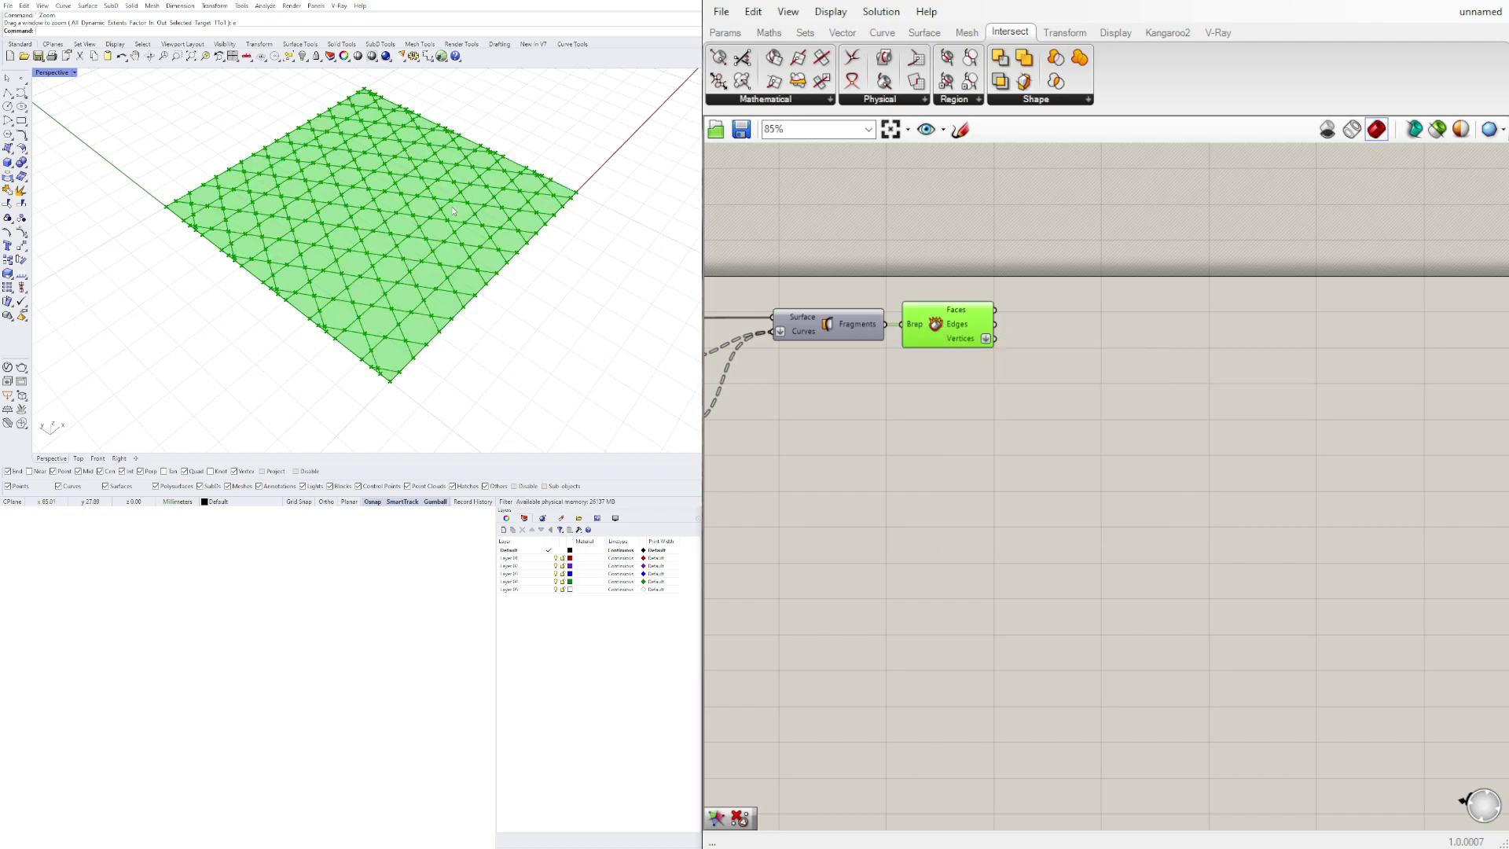
scroll(374, 250, "up", 6)
scroll(374, 250, "up", 2)
scroll(375, 250, "down", 10)
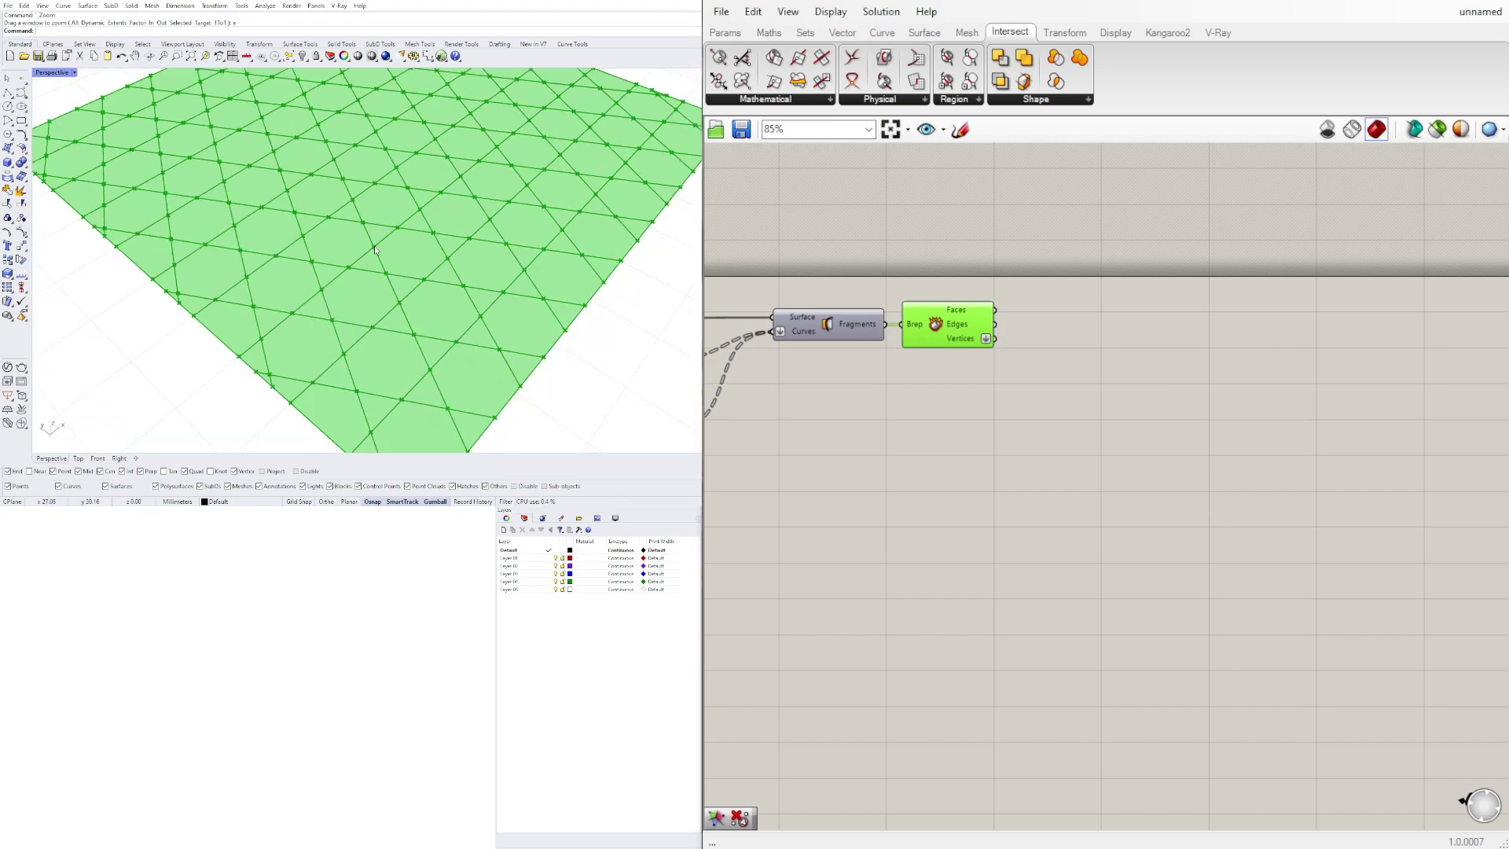
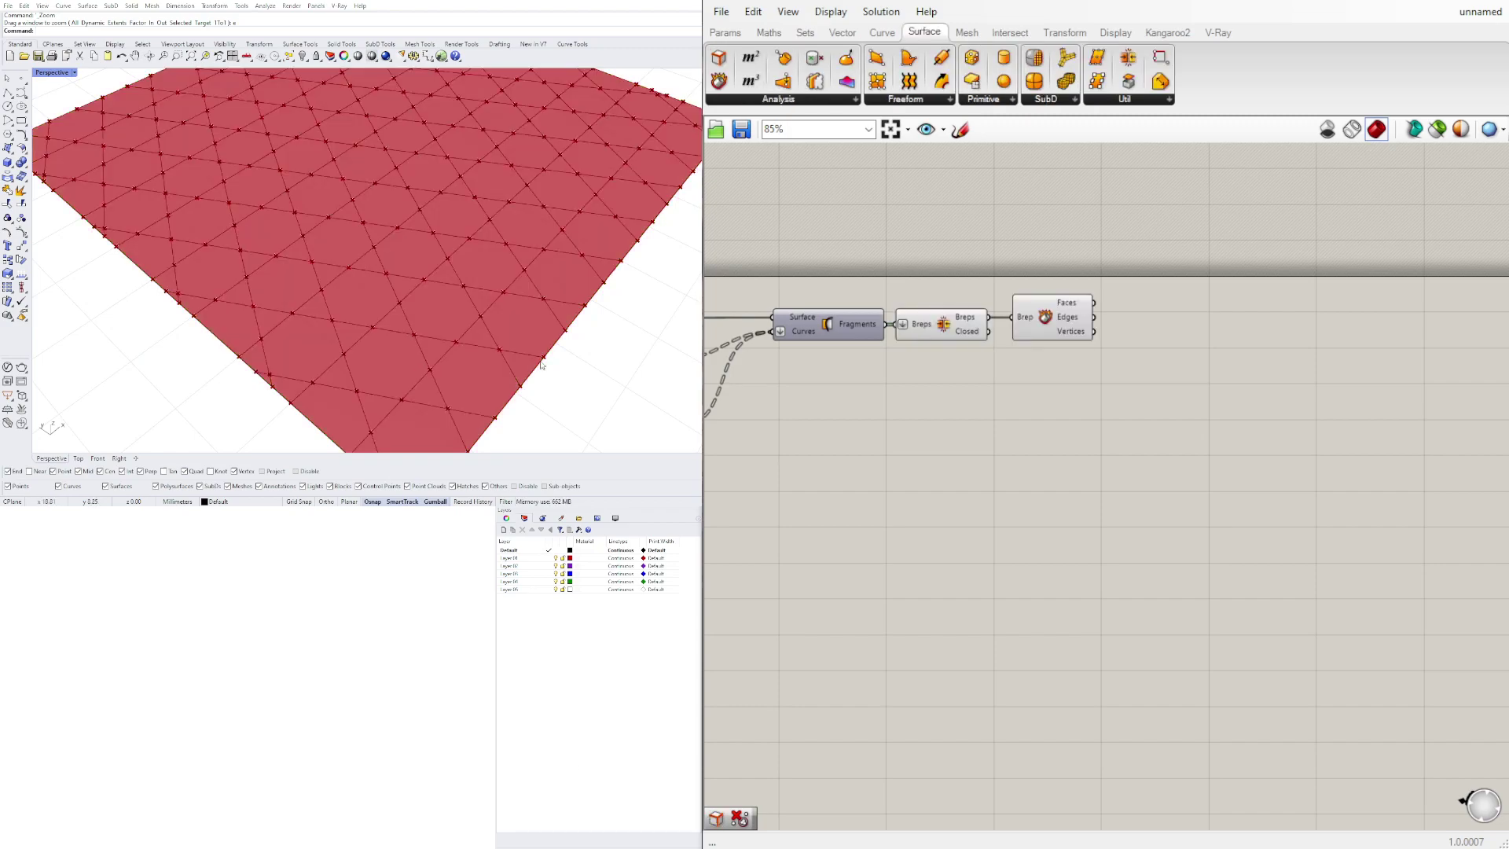
- Add a Cull Duplicates component to the right of Deconstruct Brep
right_click_drag(879, 386, 1042, 365)
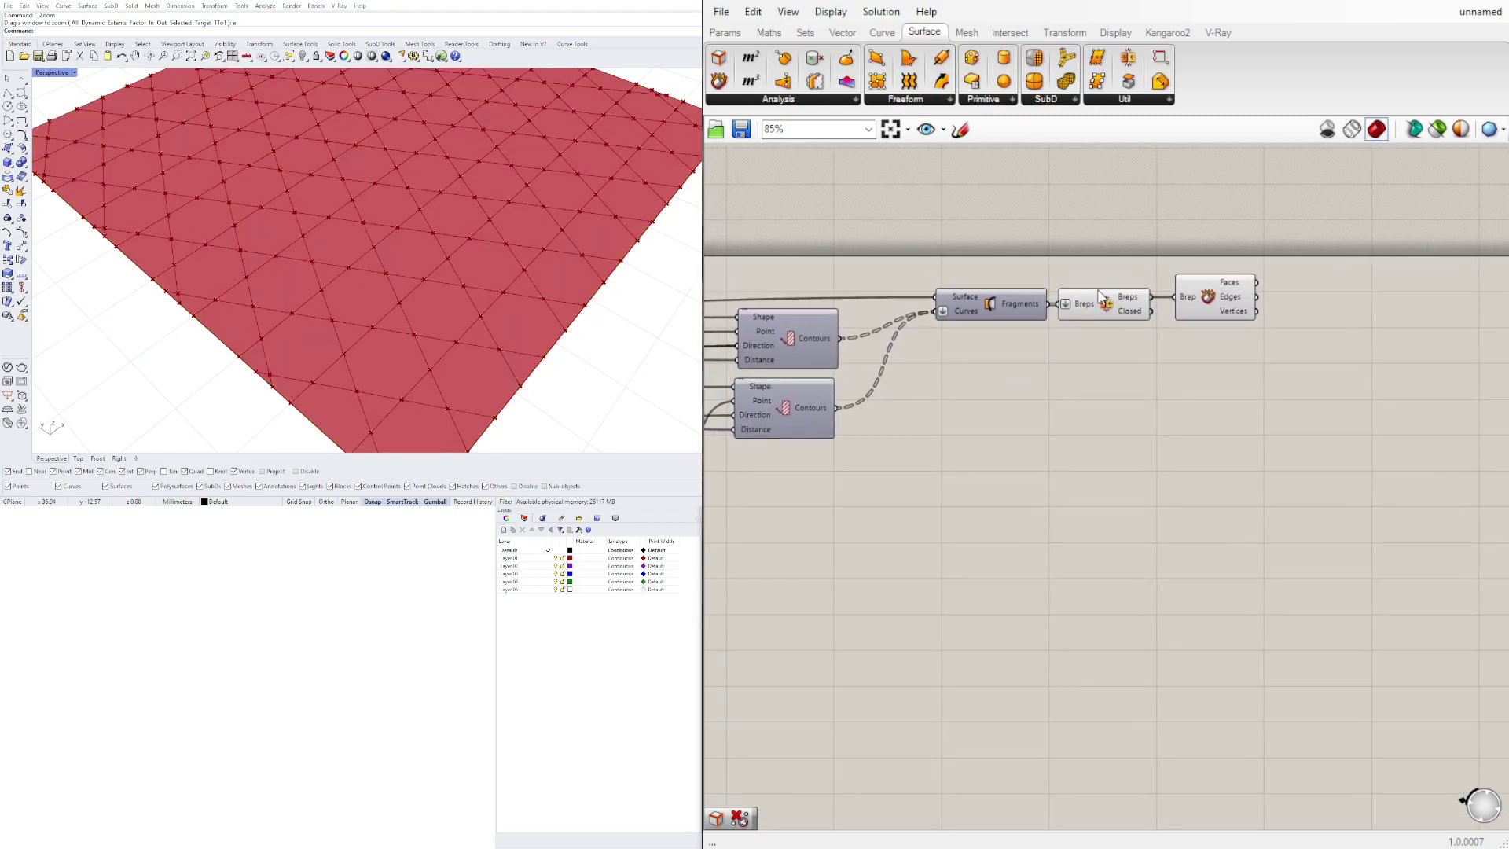
left_click(1099, 296)
left_click(1225, 307)
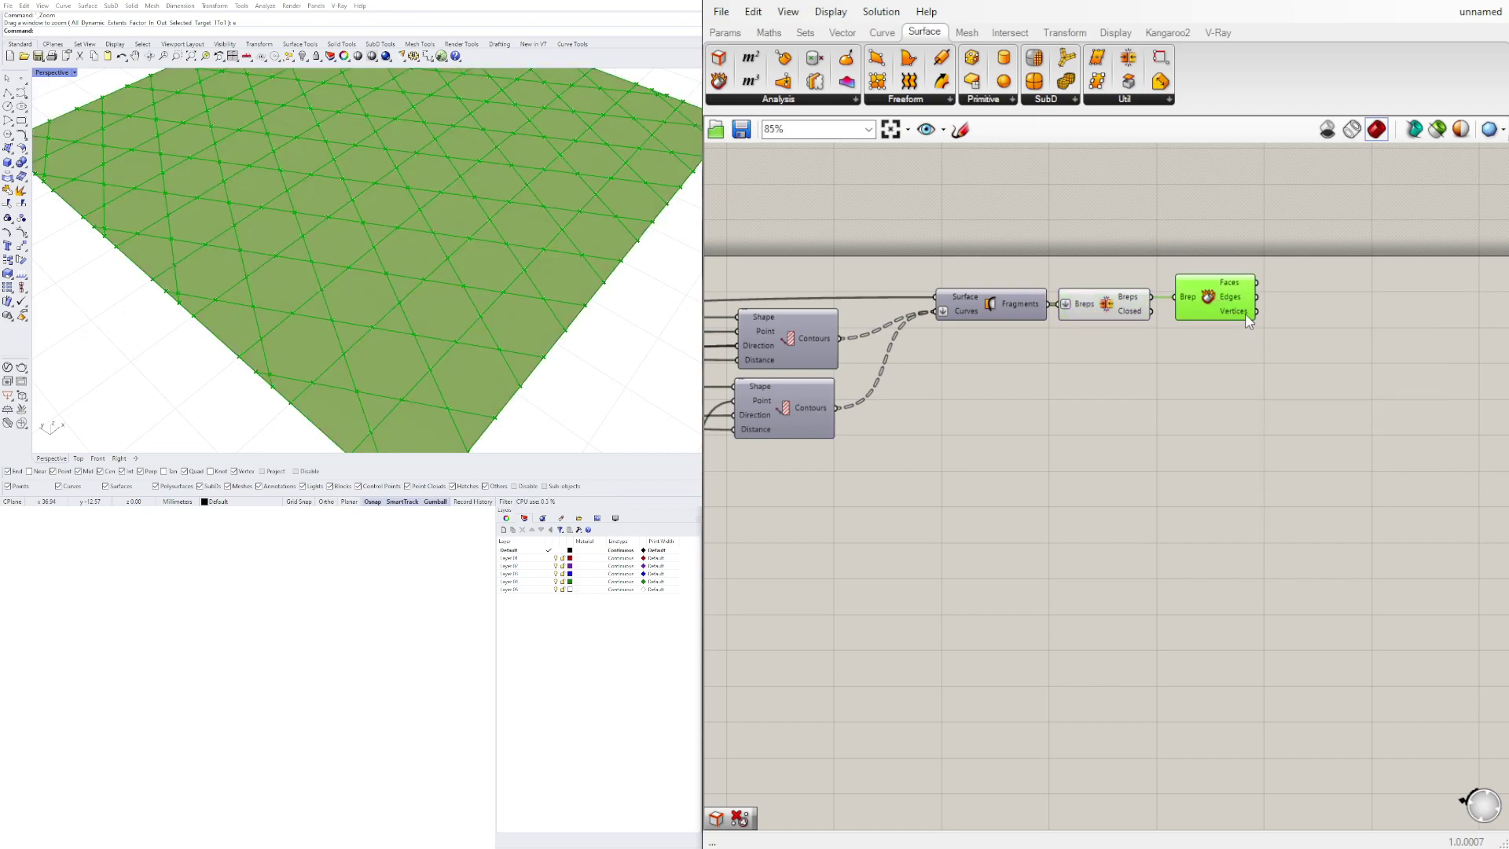
double_click(1294, 317)
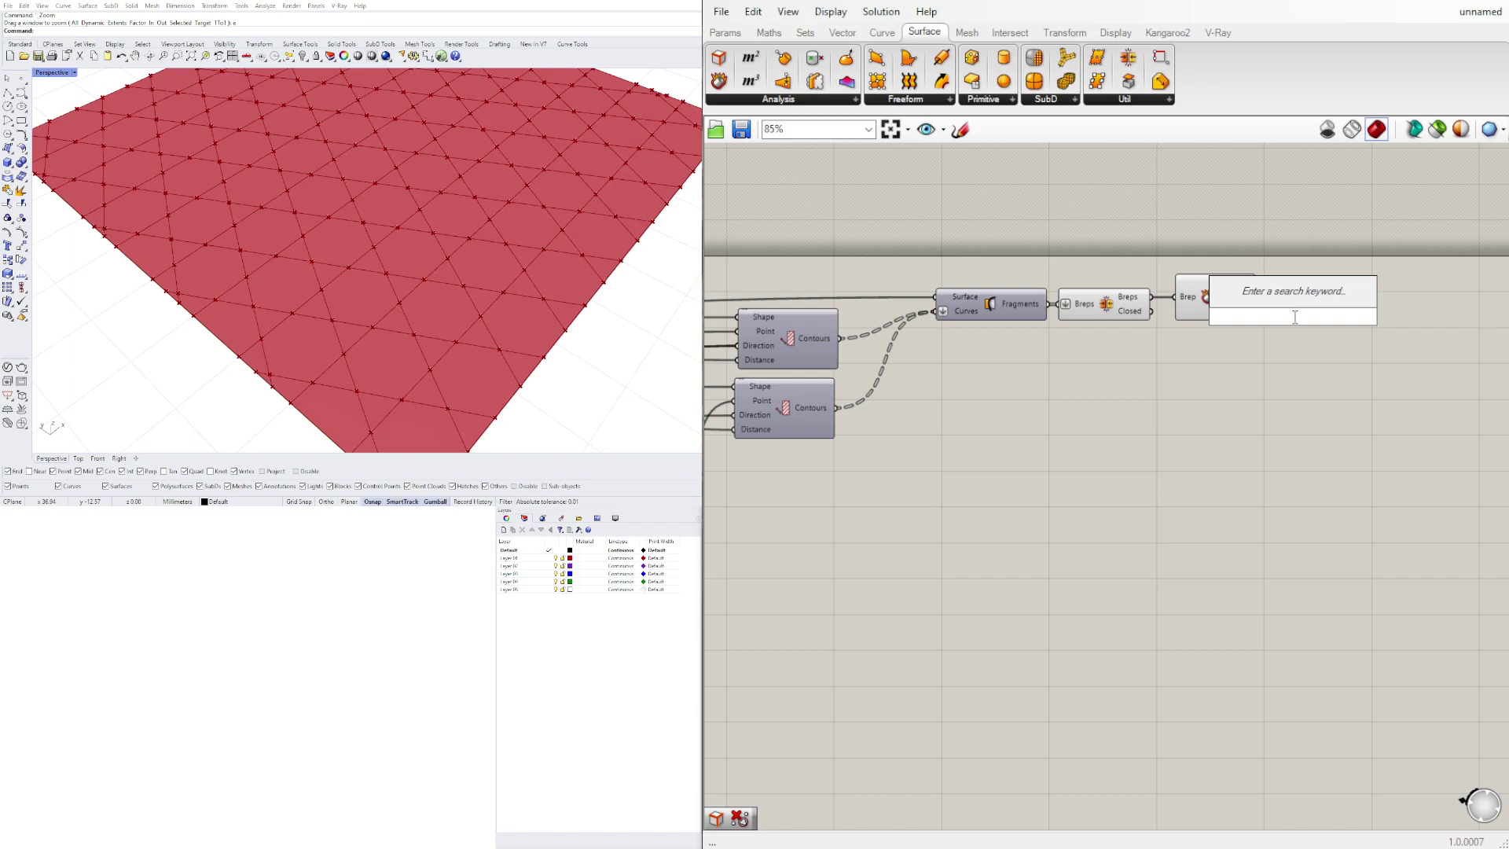
type("cull")
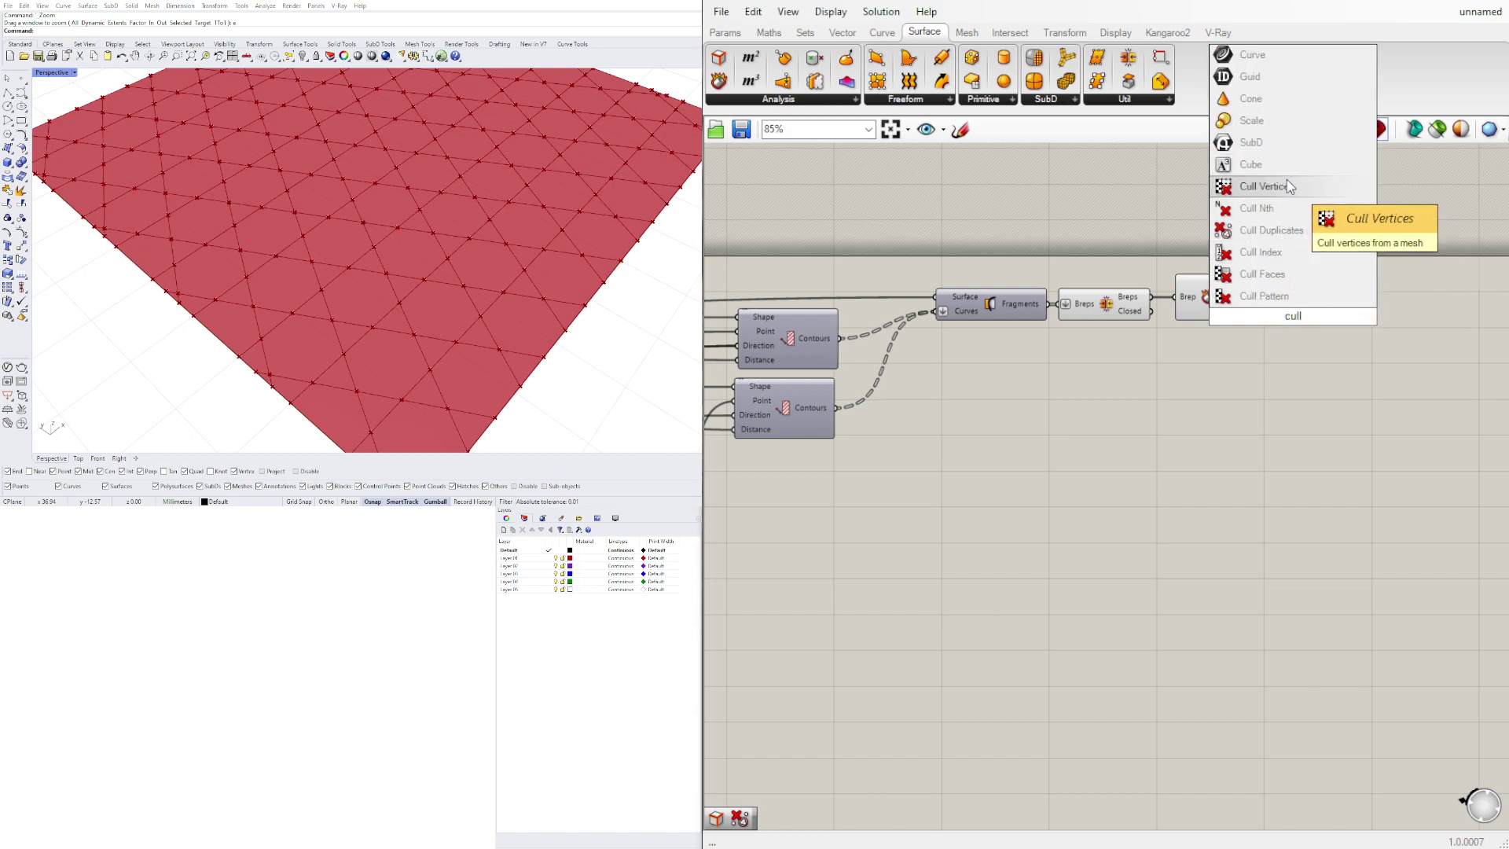
left_click(1293, 229)
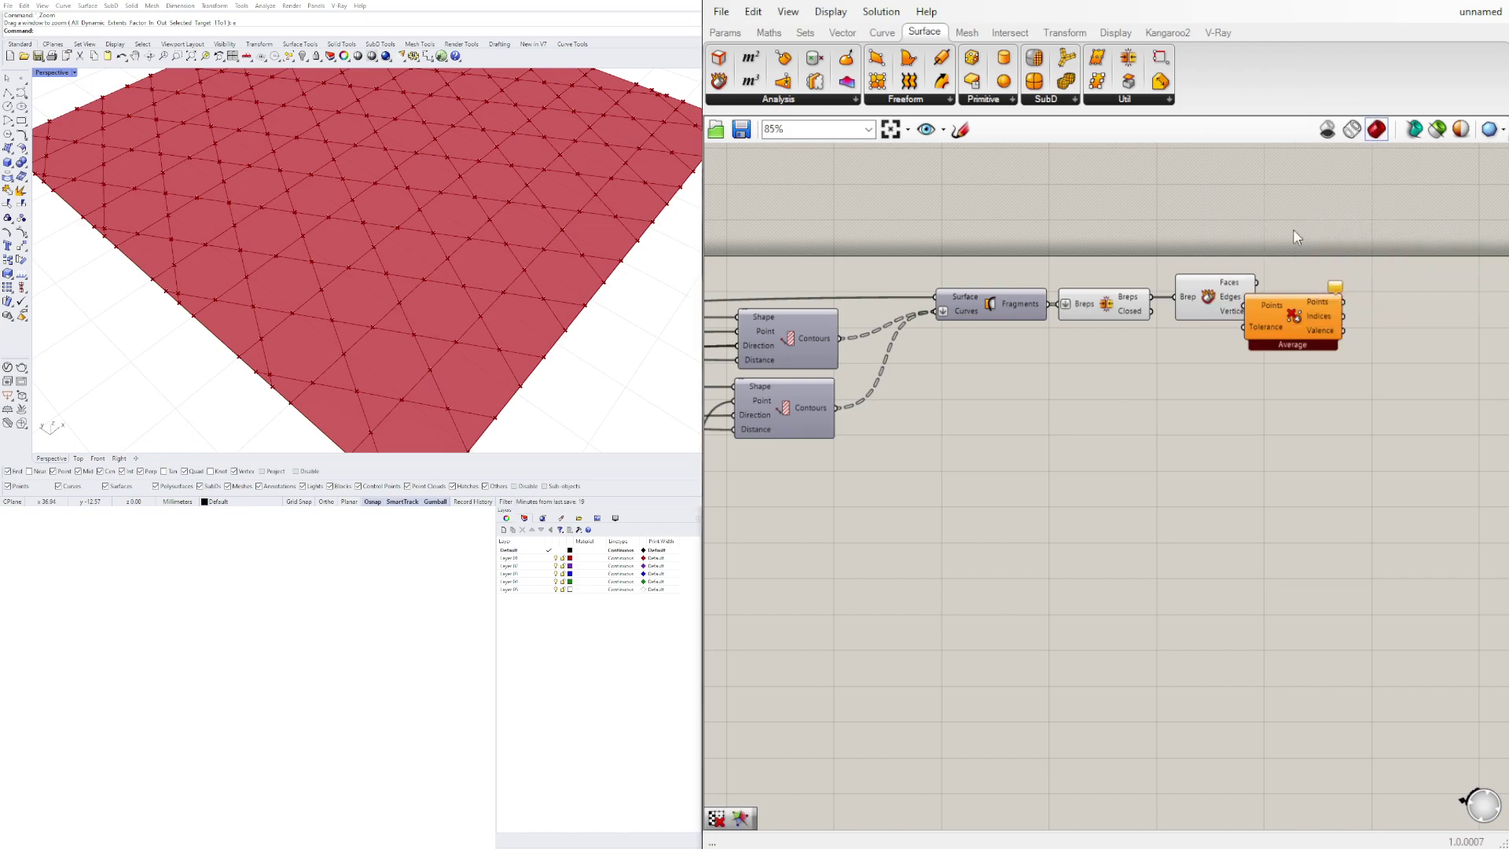
left_click(1238, 321)
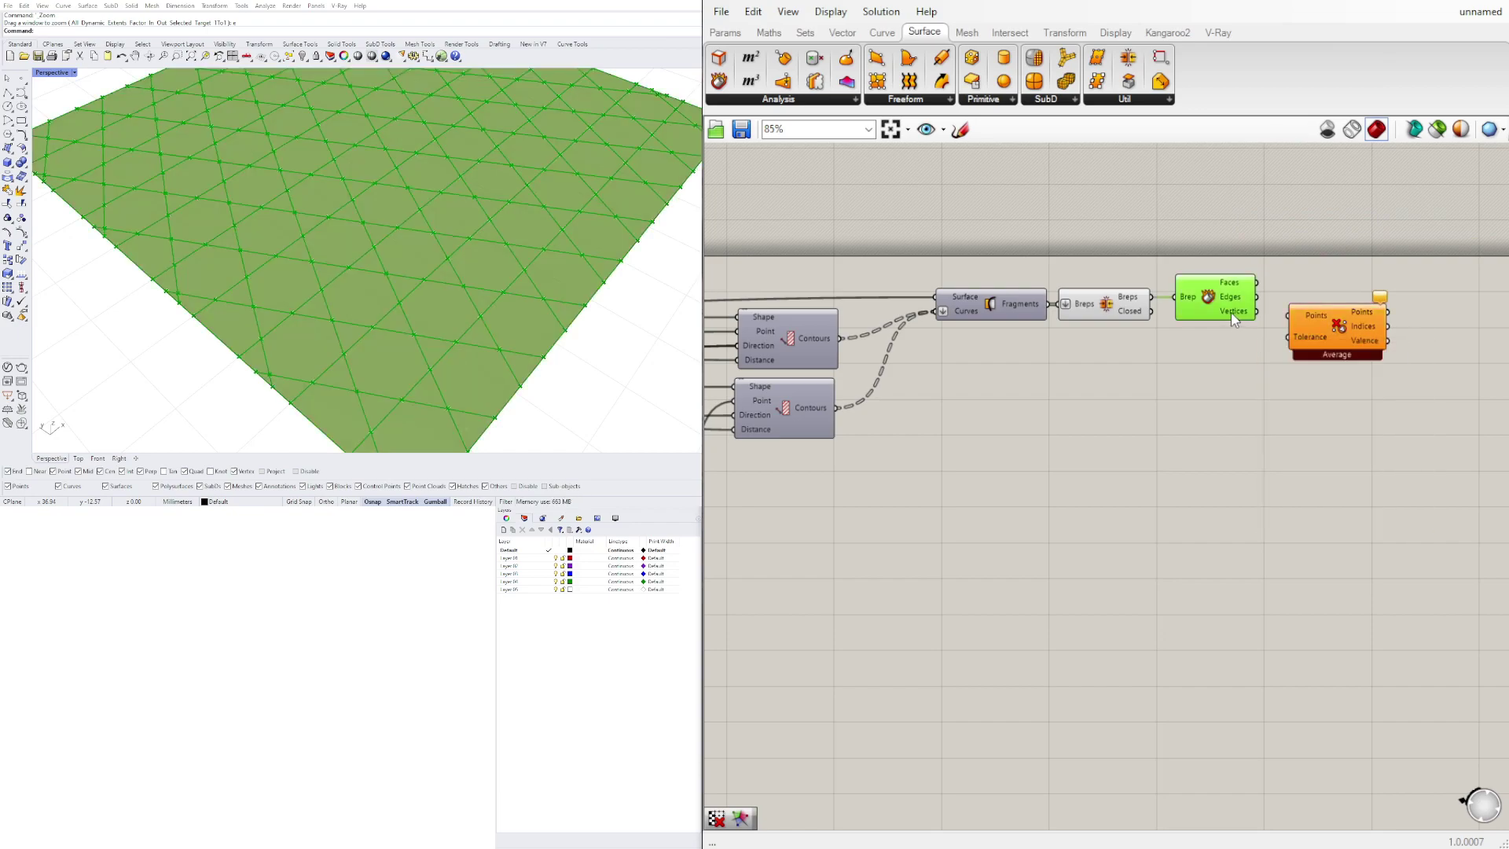
left_click(1229, 324)
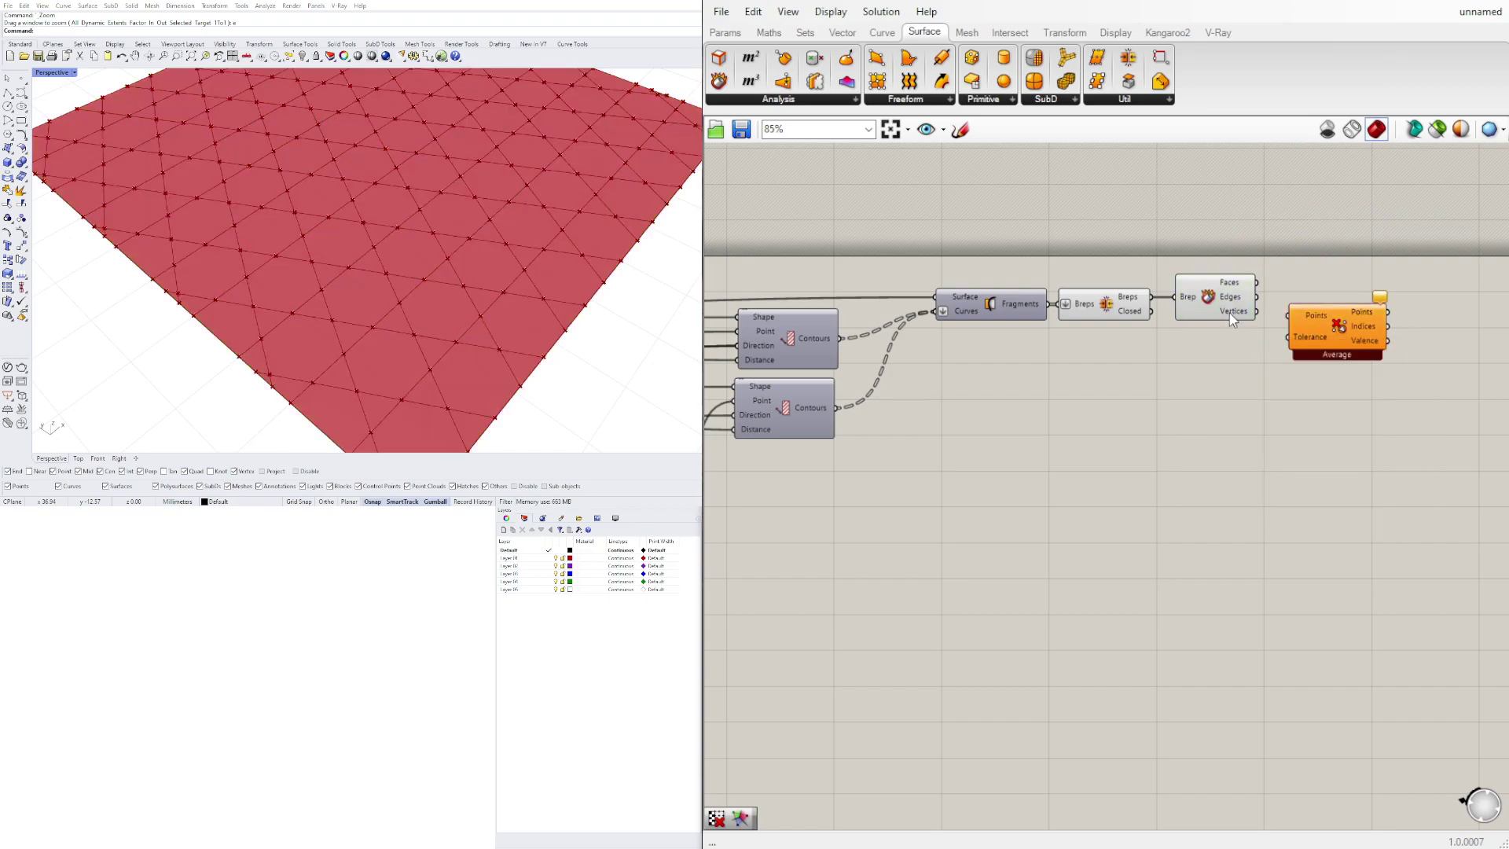
- Try connecting Deconstruct Brep's Vertices output to the Points input of Cull Duplicates with that input flattened
mouse_move(1231, 318)
left_click_drag(1257, 312, 1359, 344)
right_click(1308, 325)
left_click(1346, 446)
mouse_move(1384, 309)
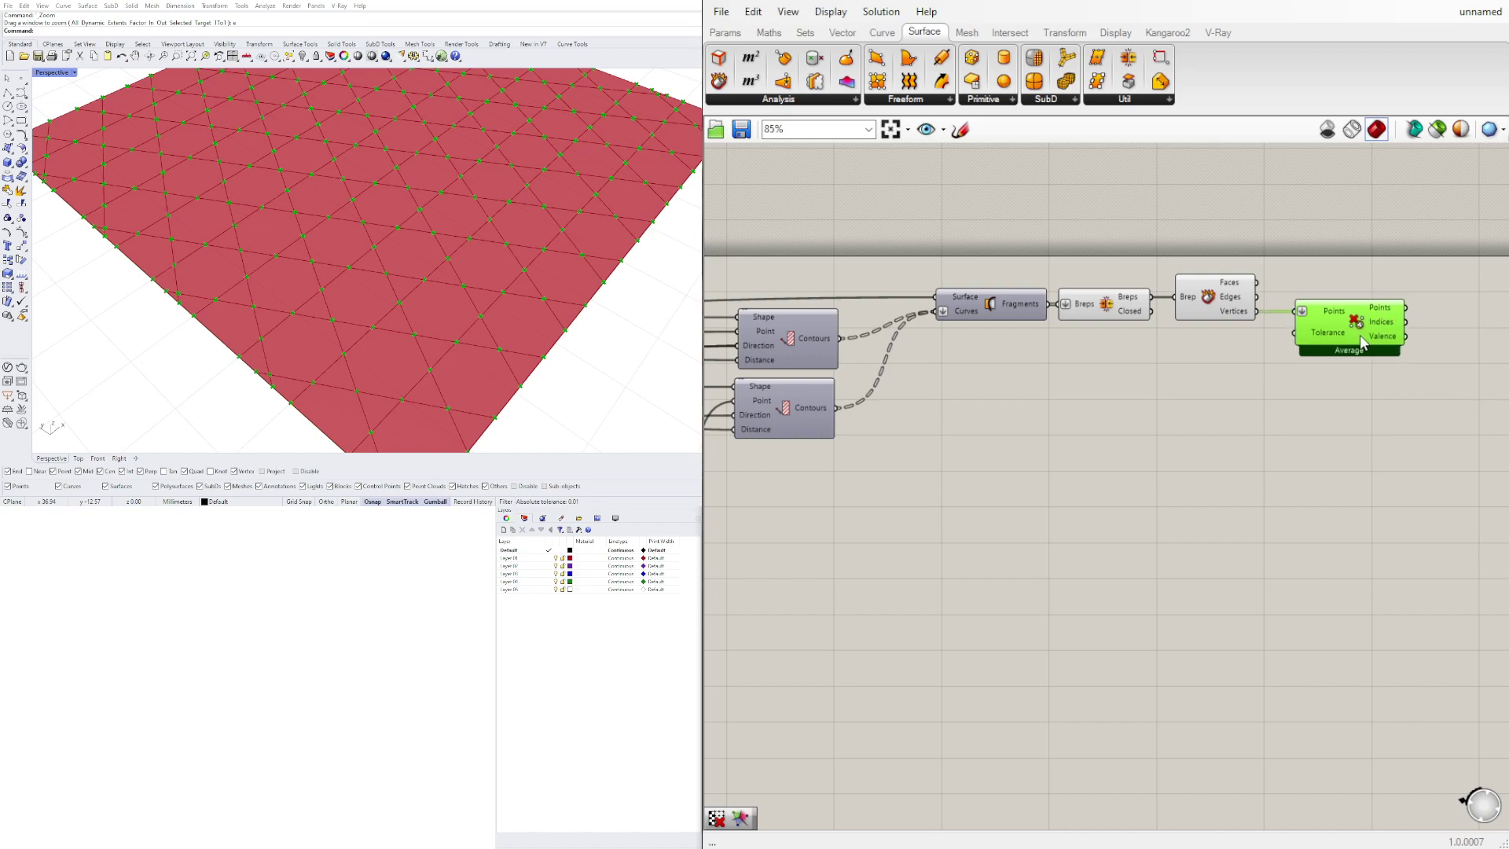
key("Delete")
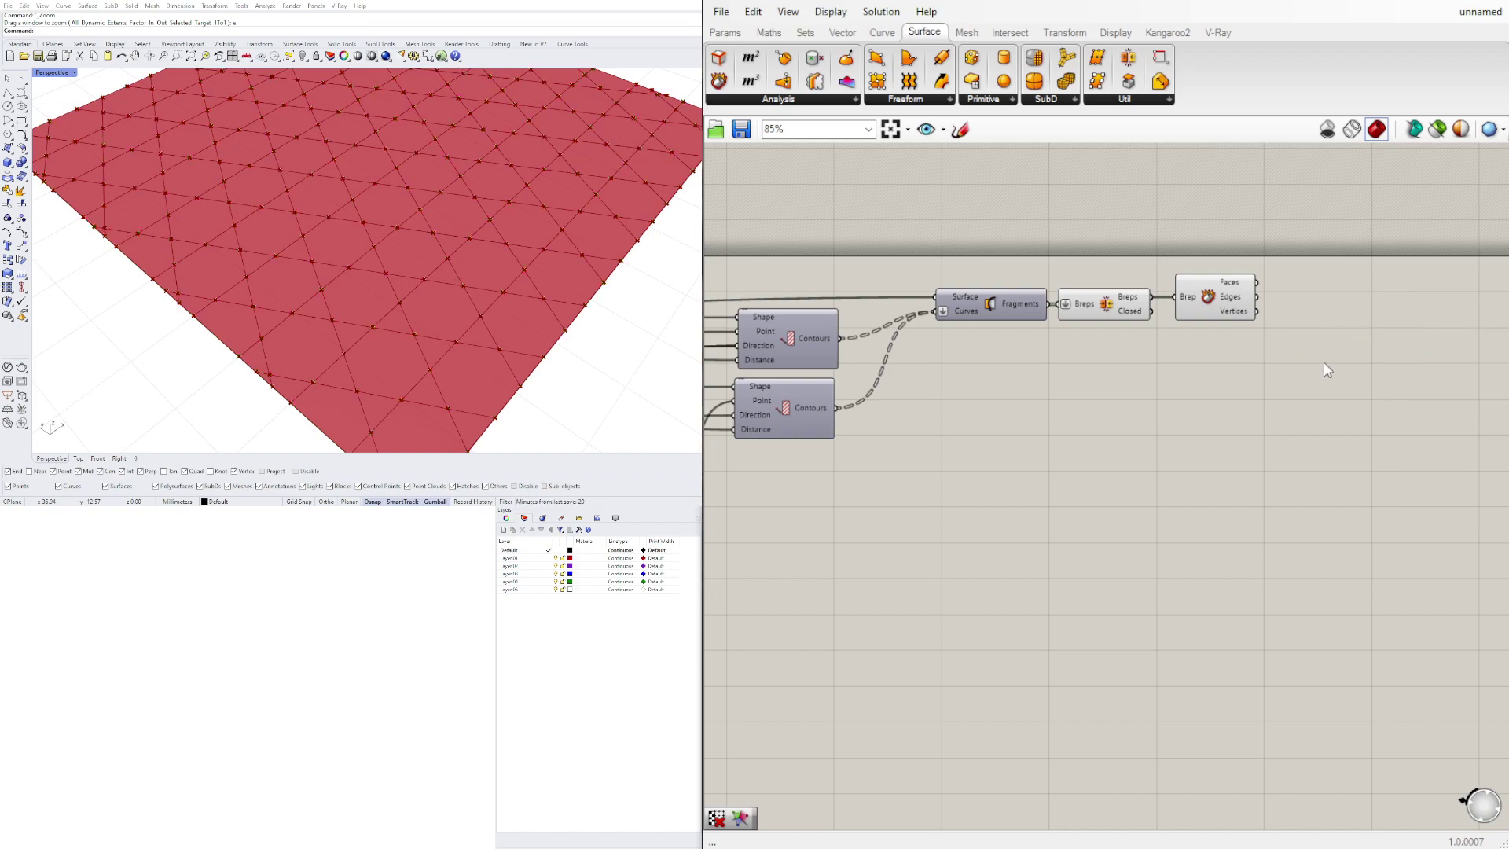
- Move the Deconstruct Brep component slightly further away from Brep Join
mouse_move(1212, 309)
left_mouse_down()
mouse_move(1233, 305)
mouse_move(1212, 304)
left_mouse_up()
left_click(1171, 268)
right_click_drag(634, 151, 249, 229)
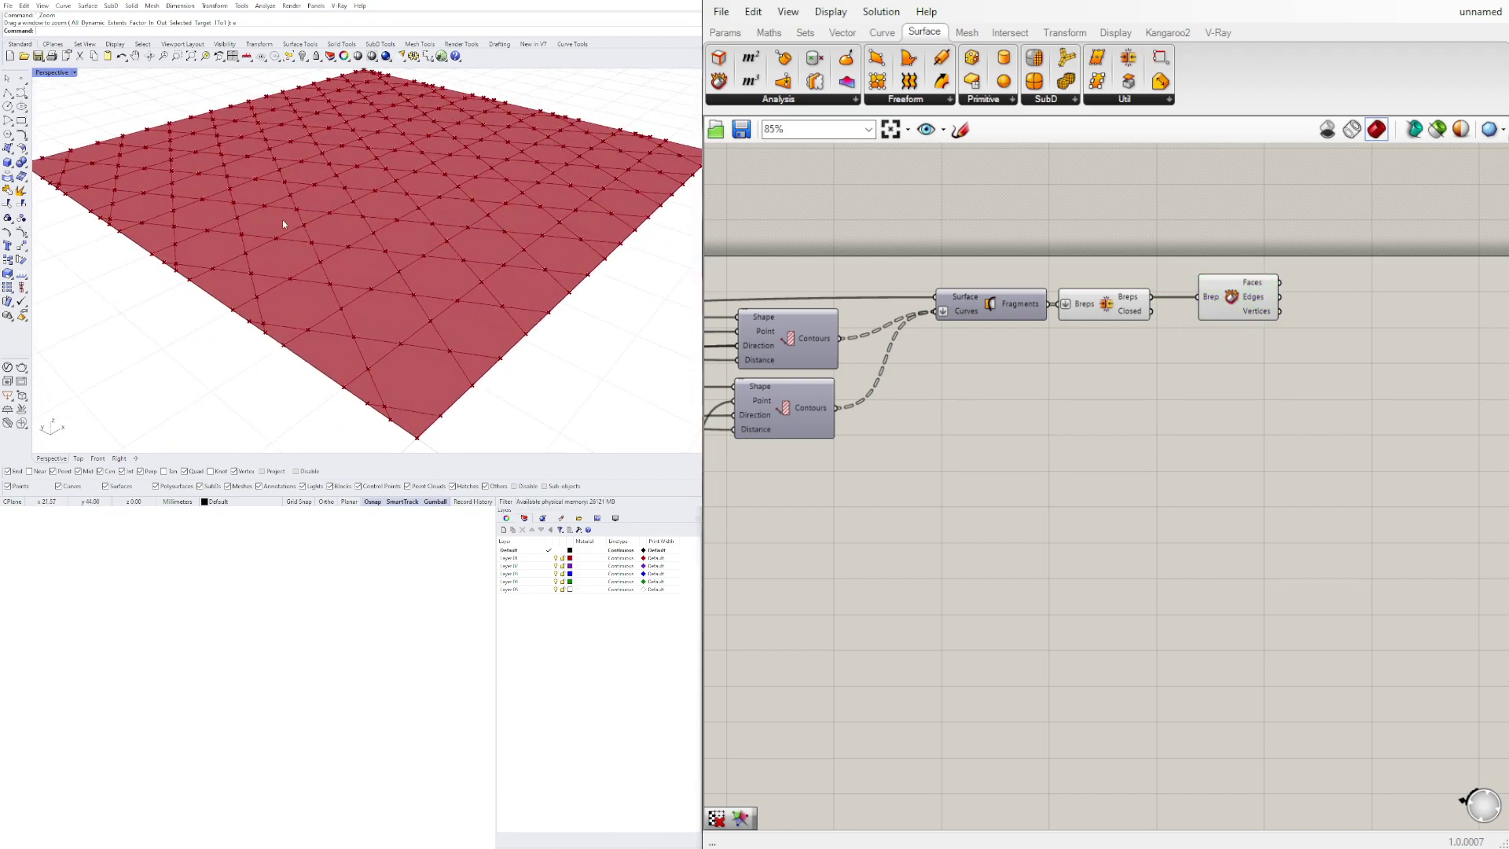
- Add a Voronoi component and connect Deconstruct Brep's Vertices output to its Points input
right_click_drag(1118, 448, 800, 405)
double_click(1031, 347)
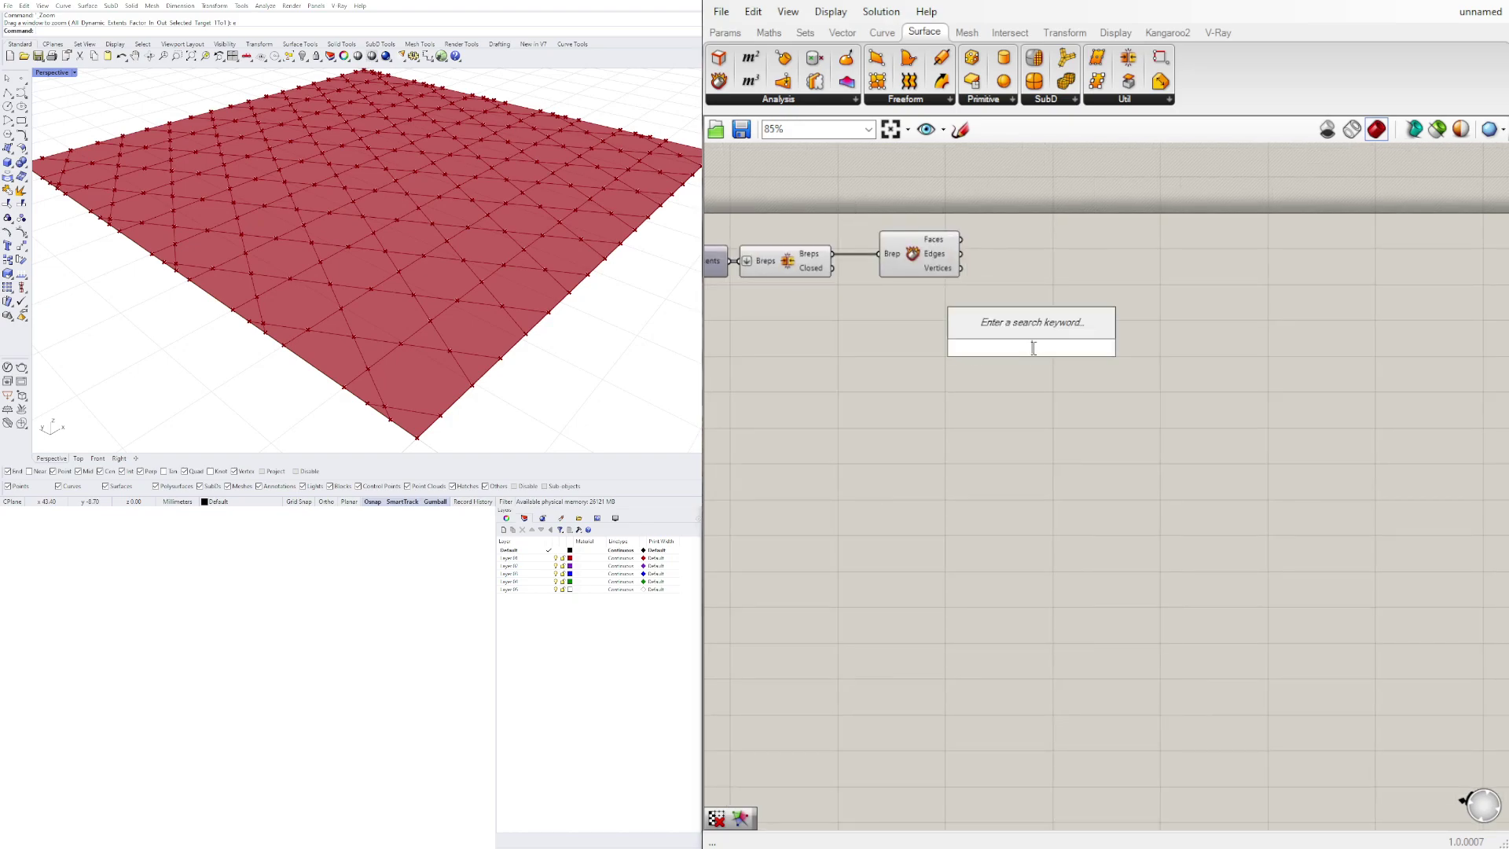
type("voro")
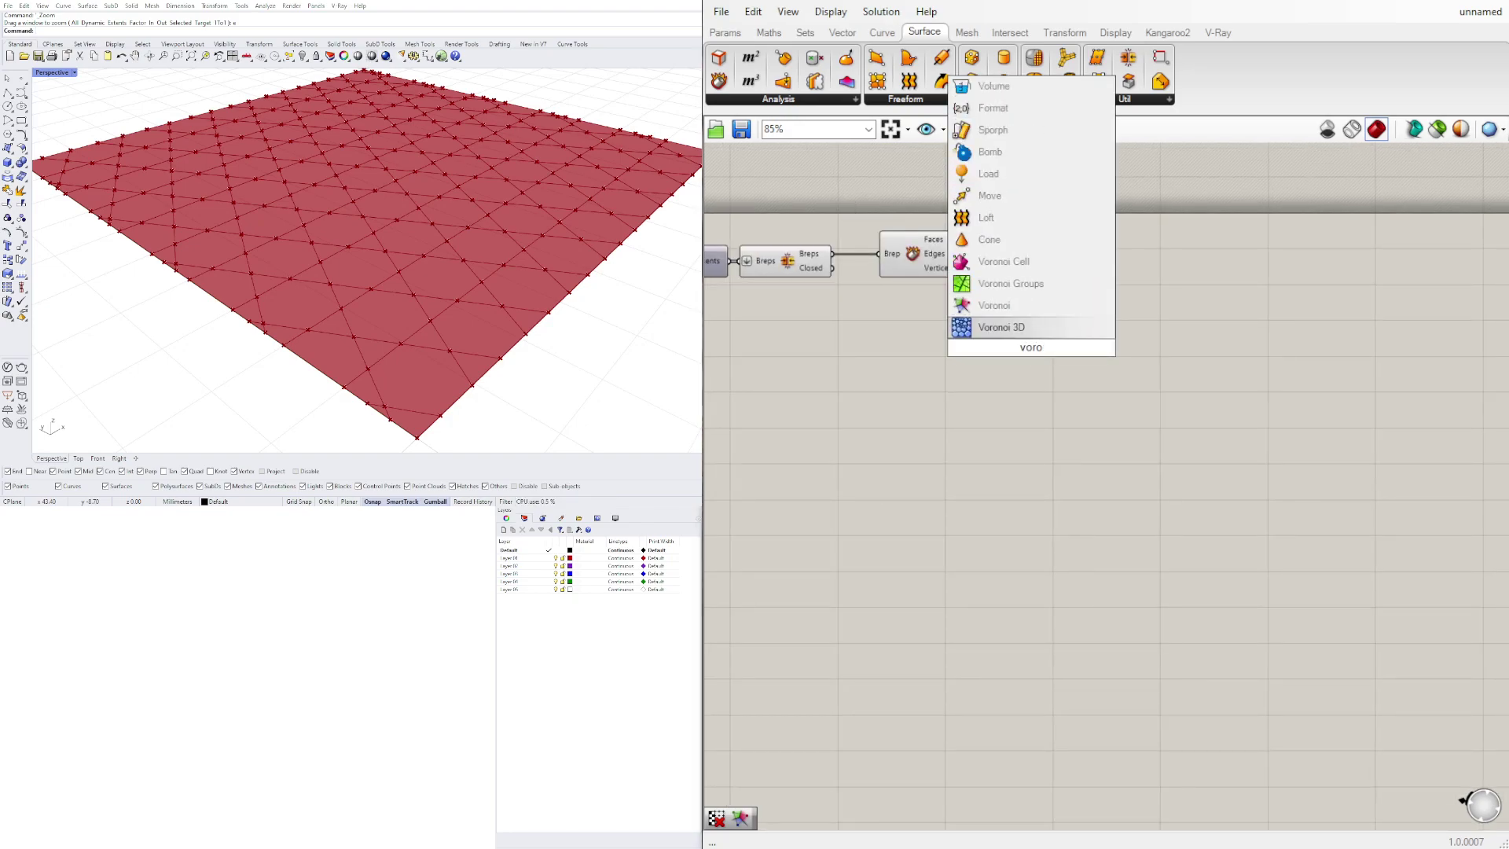
left_click(983, 305)
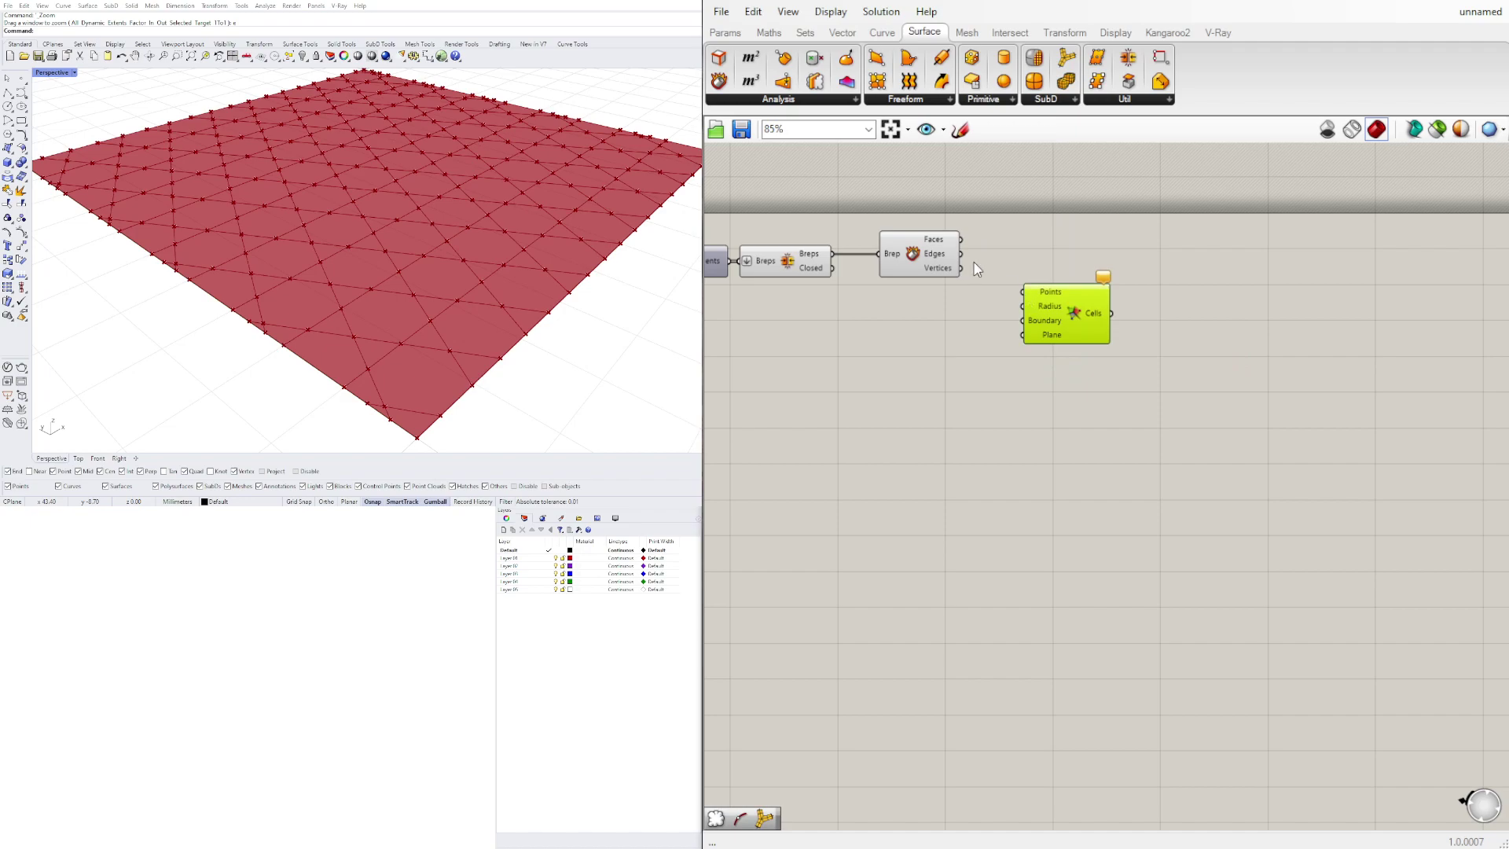
left_click_drag(919, 266, 1024, 292)
left_click(997, 360)
- Turn off the preview of Surface Split, Brep Join and Deconstruct Brep so only the Voronoi cells are displayed
scroll(990, 385, "down", 4)
right_click_drag(961, 404, 1251, 291)
scroll(1232, 317, "down", 2)
left_click_drag(1230, 341, 1156, 265)
middle_click(1177, 258)
left_click(1205, 223)
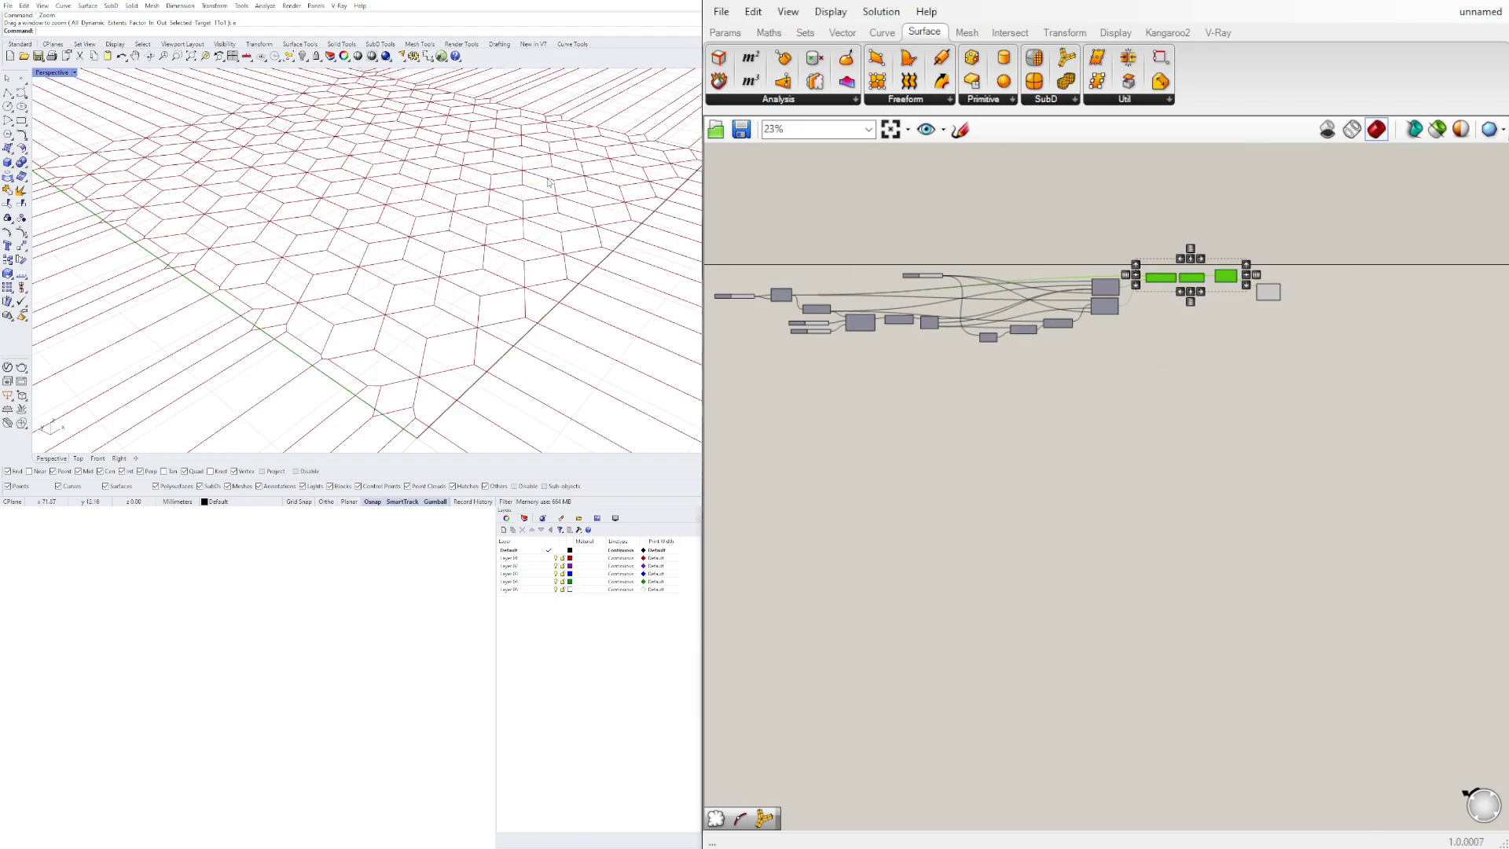
- Examine the Voronoi cell pattern in the Rhino viewport, both as a whole and up close
scroll(549, 181, "down", 8)
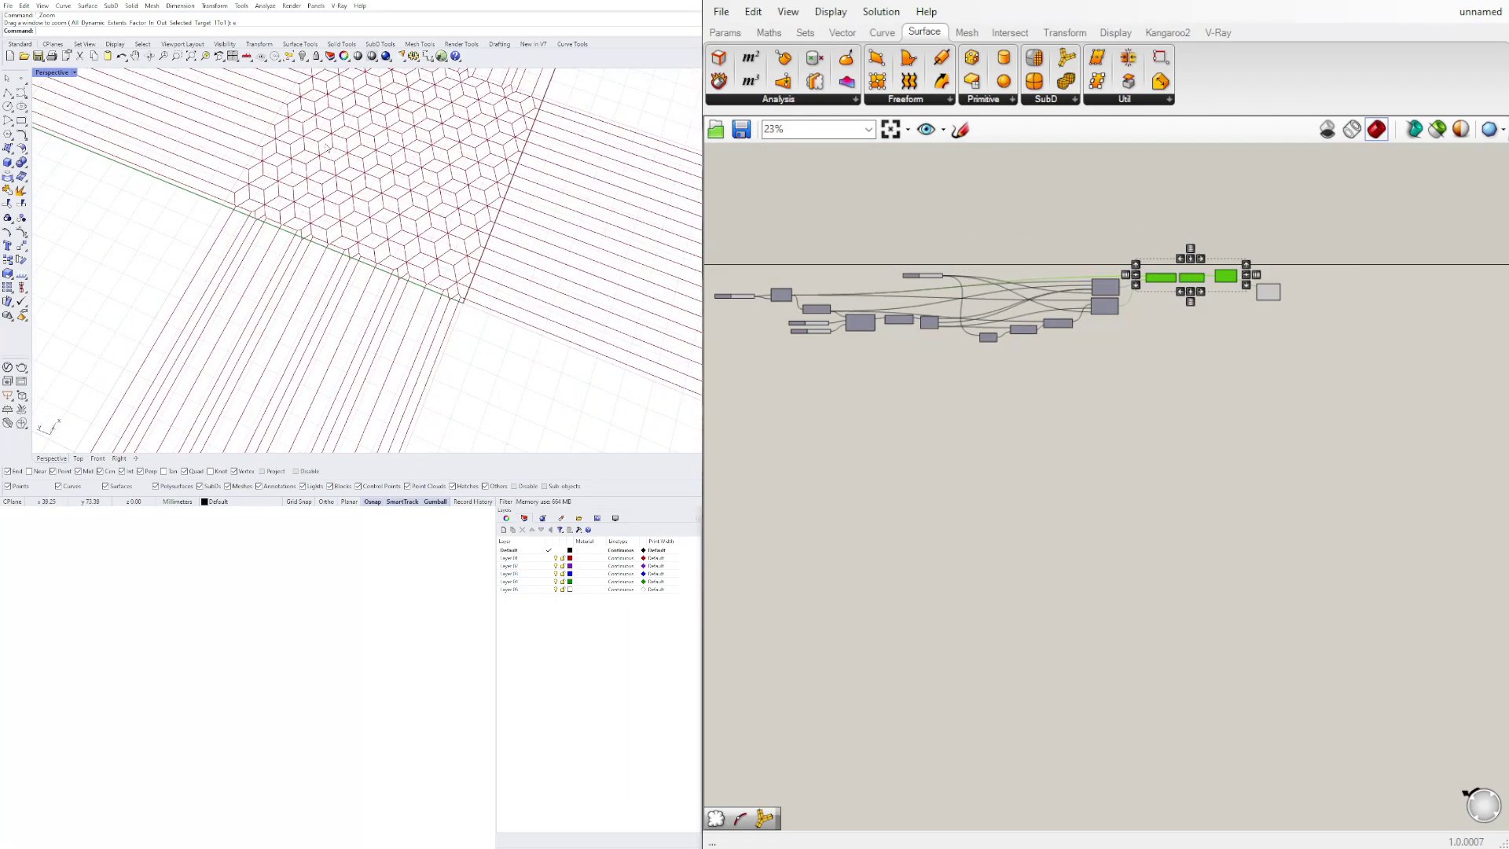
scroll(328, 150, "up", 8)
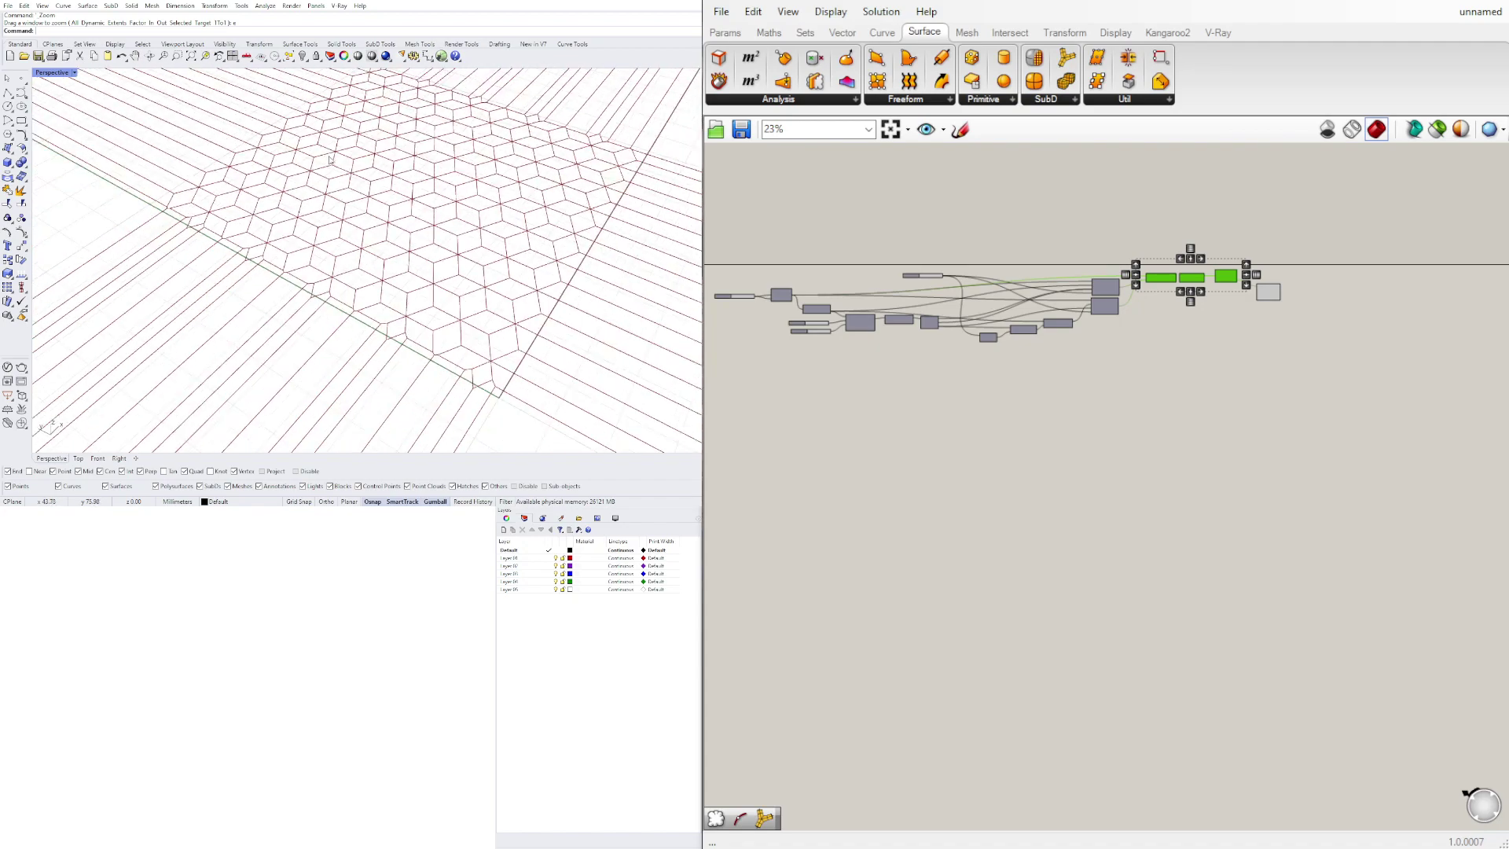
scroll(335, 175, "up", 2)
scroll(338, 213, "up", 4)
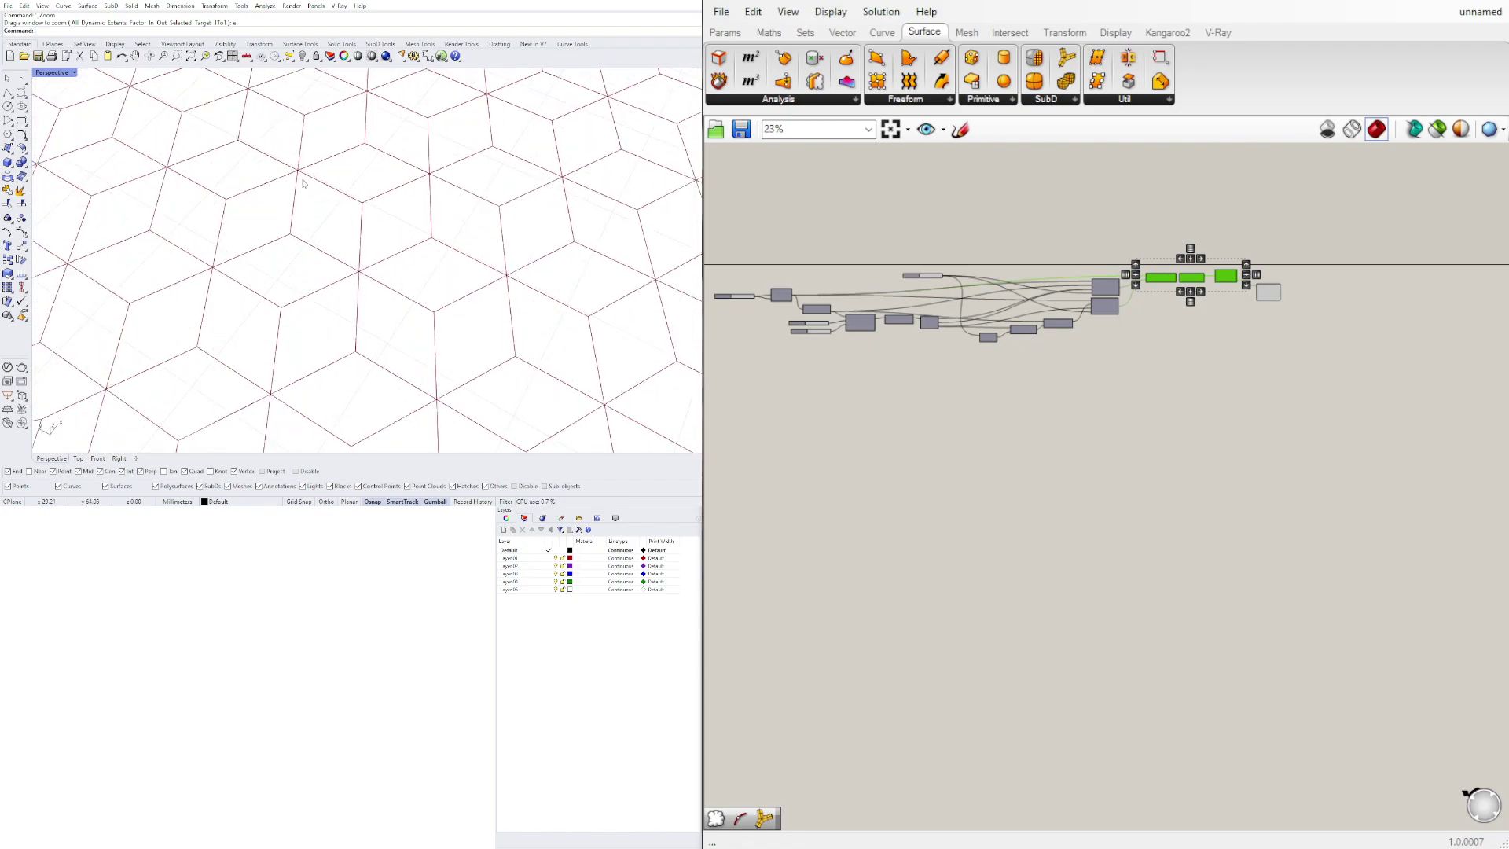
scroll(305, 183, "down", 6)
scroll(365, 154, "down", 2)
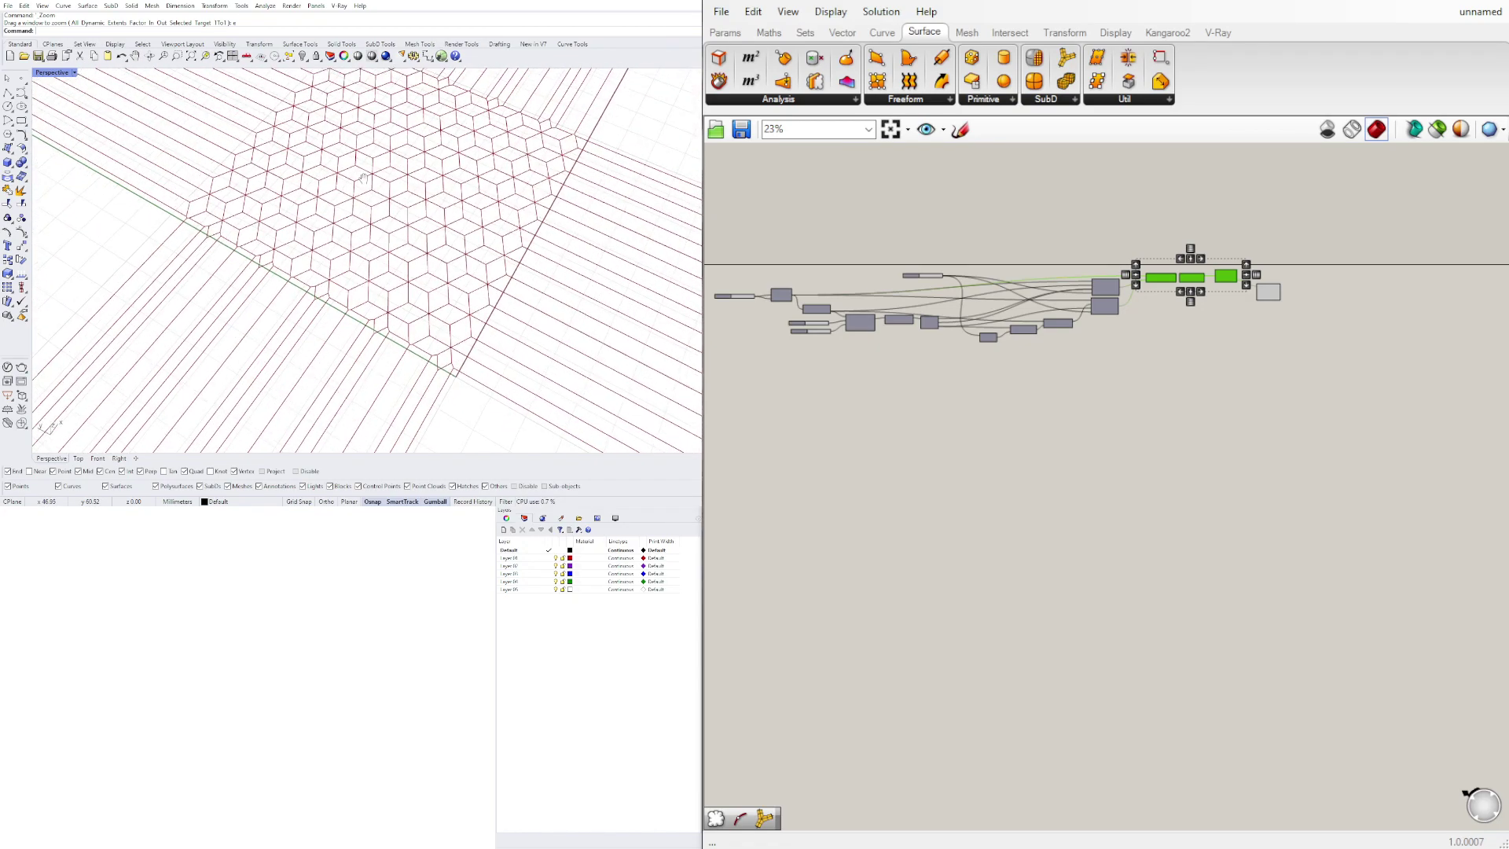
right_click_drag(363, 154, 363, 183, "shift")
- Set the number slider feeding the Polygon component's Radius input to 31
right_click_drag(774, 279, 1013, 268)
scroll(838, 286, "up", 6)
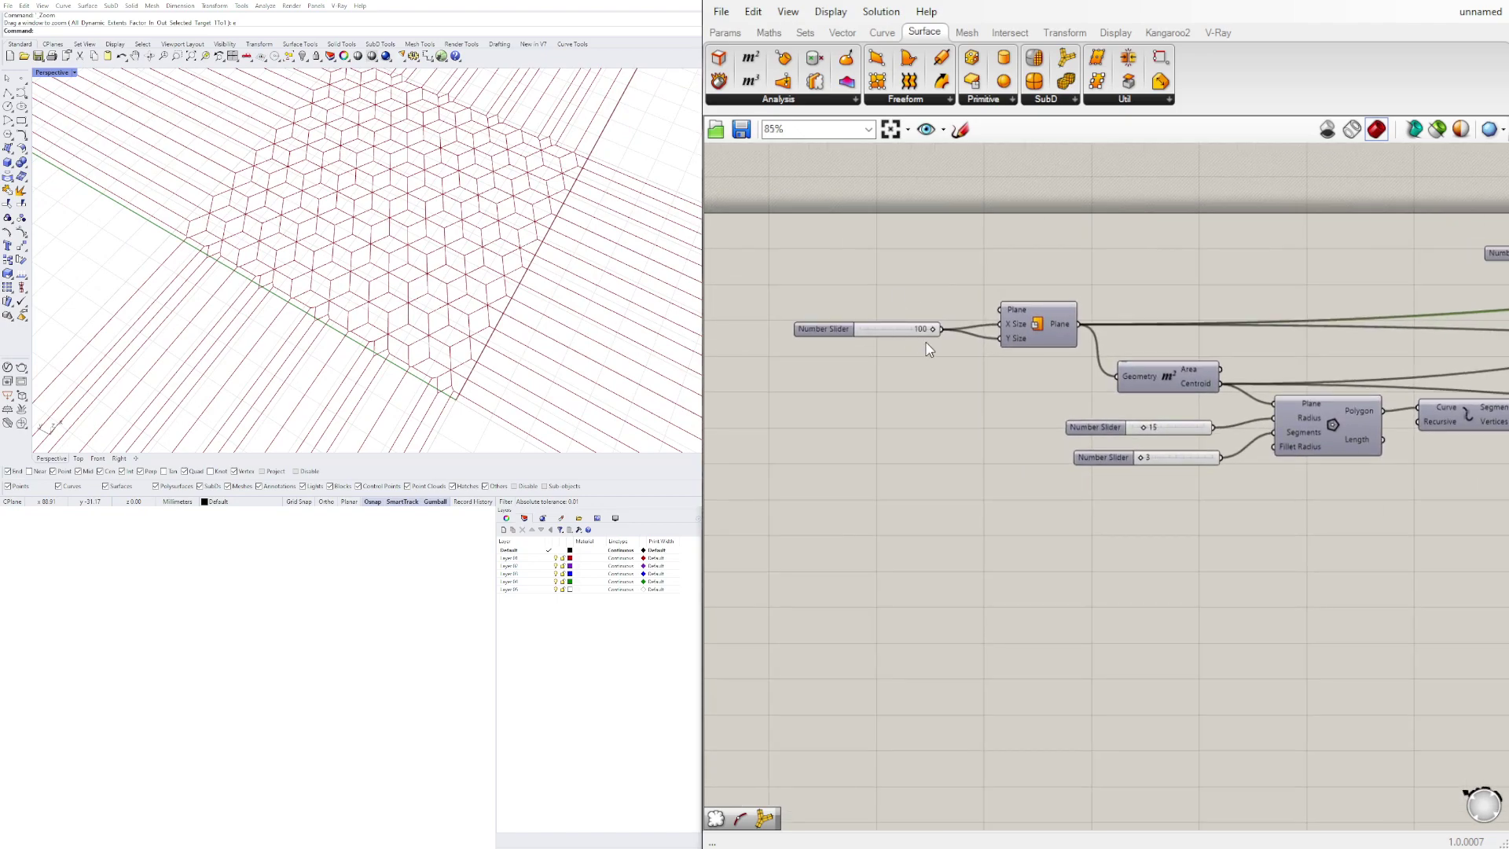
scroll(1064, 386, "up", 3)
right_click_drag(1064, 386, 871, 269)
scroll(1020, 362, "up", 3)
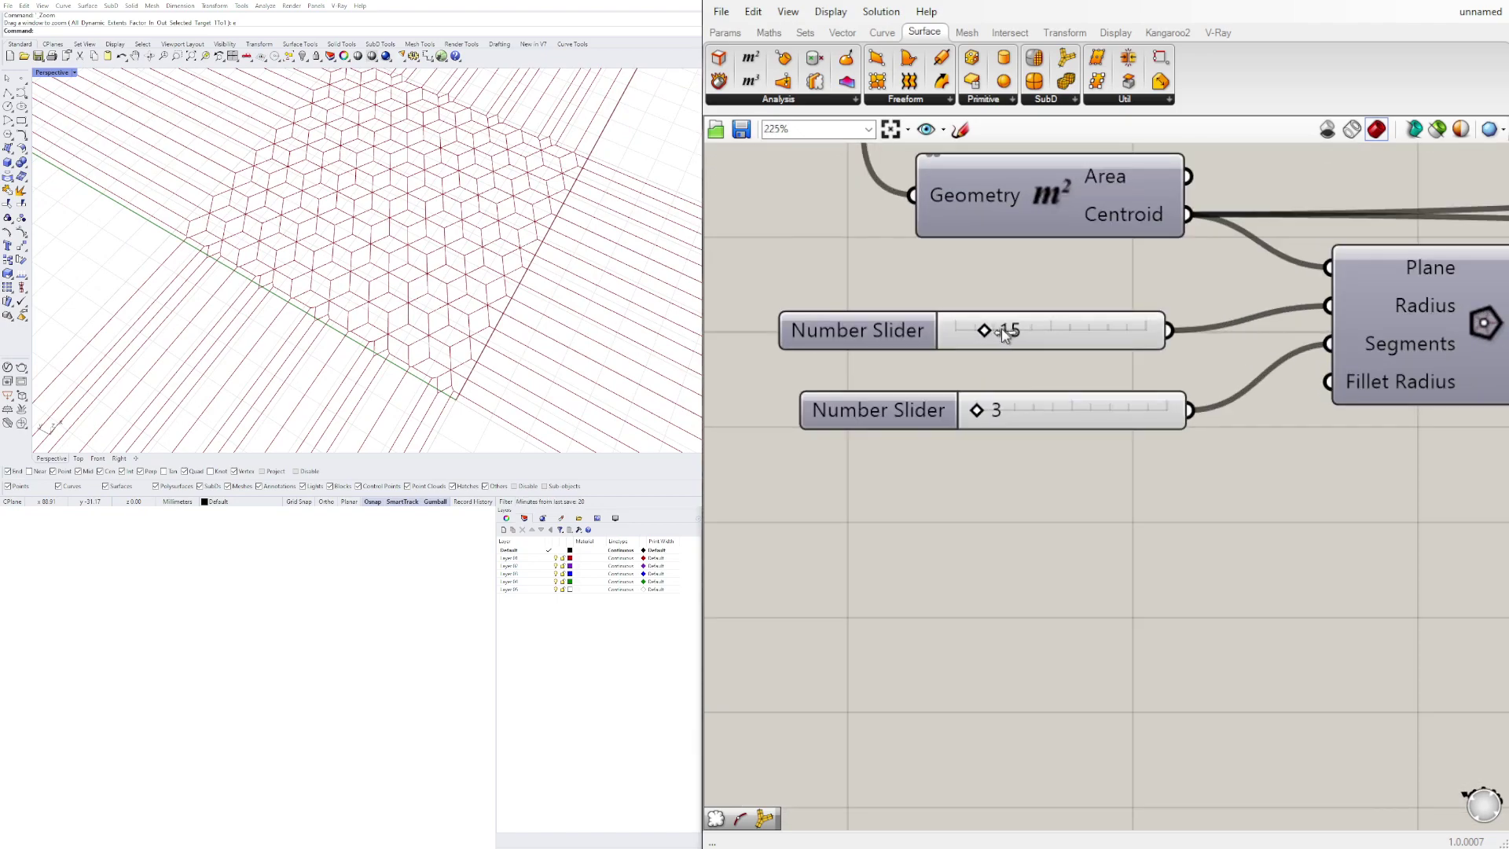
left_click_drag(984, 330, 1017, 331)
- Try the Polygon component's Segments slider at 4 and raise it to 6 to vary the Voronoi pattern
right_click_drag(1018, 411, 872, 353)
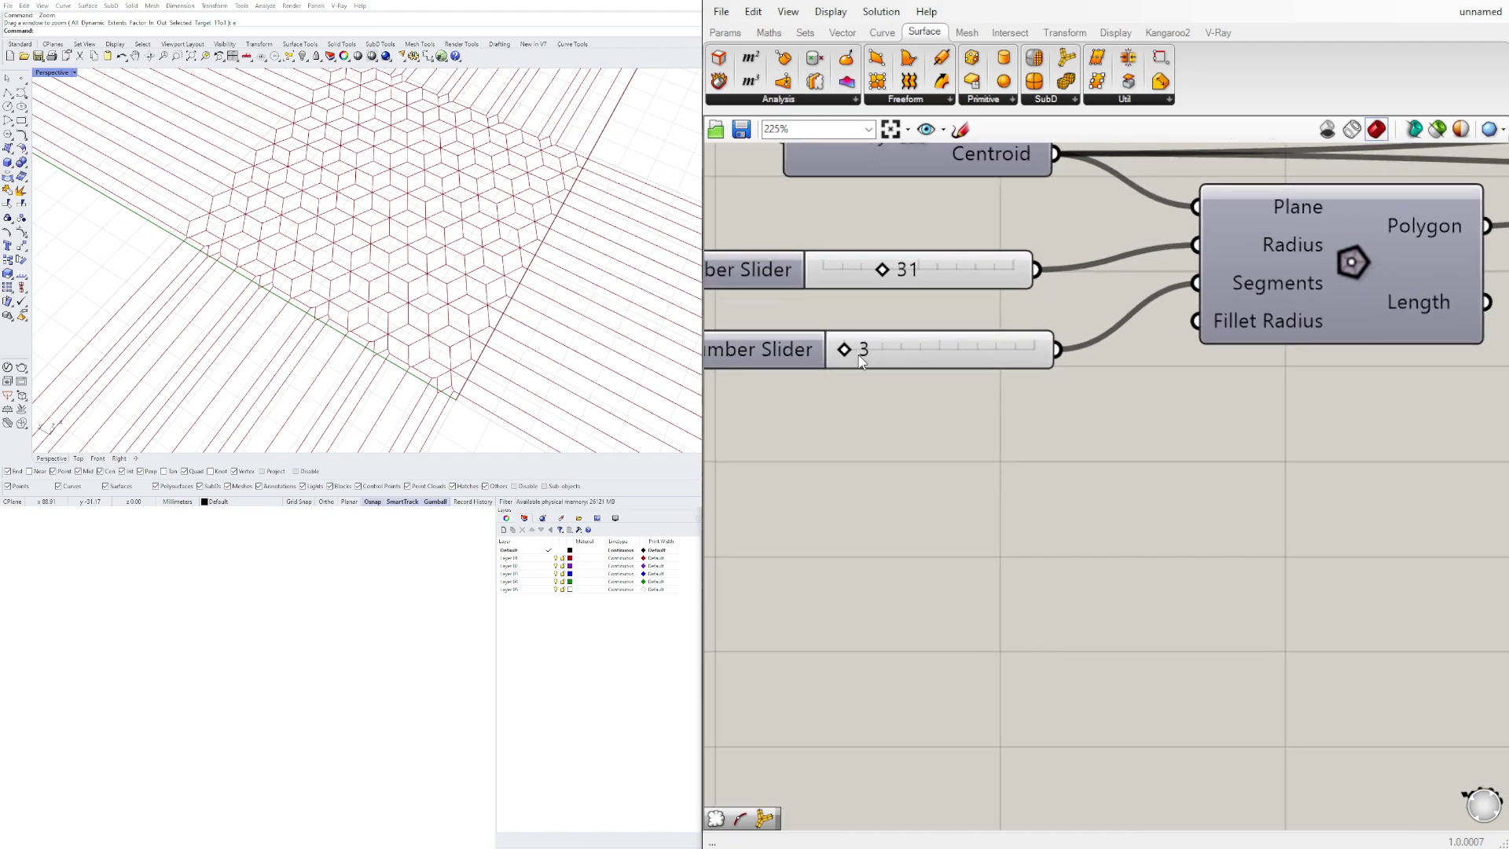
left_click_drag(846, 350, 880, 355)
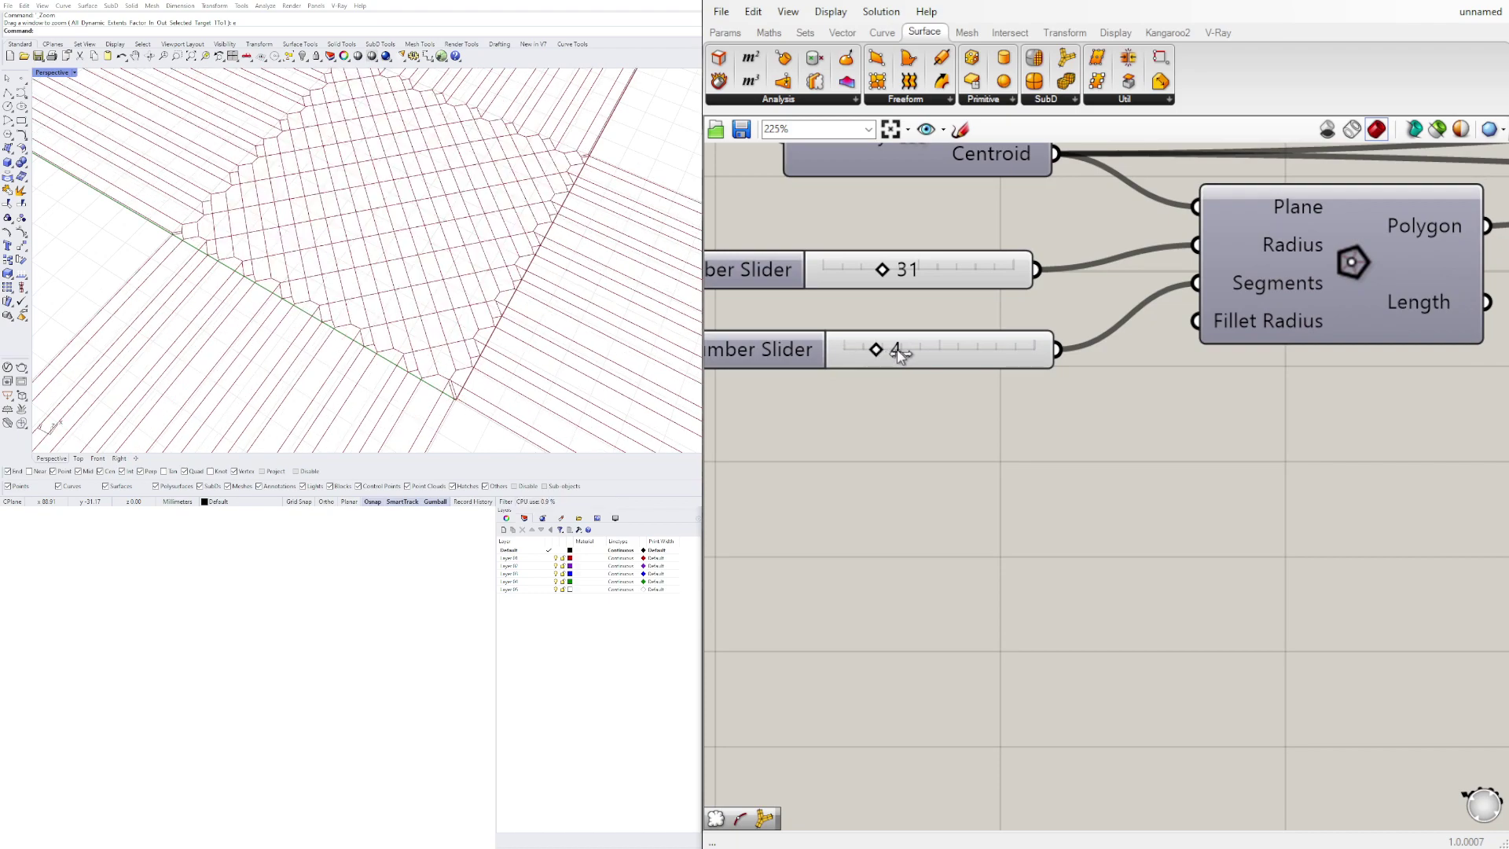
left_click_drag(900, 355, 888, 358)
left_click_drag(878, 351, 904, 351)
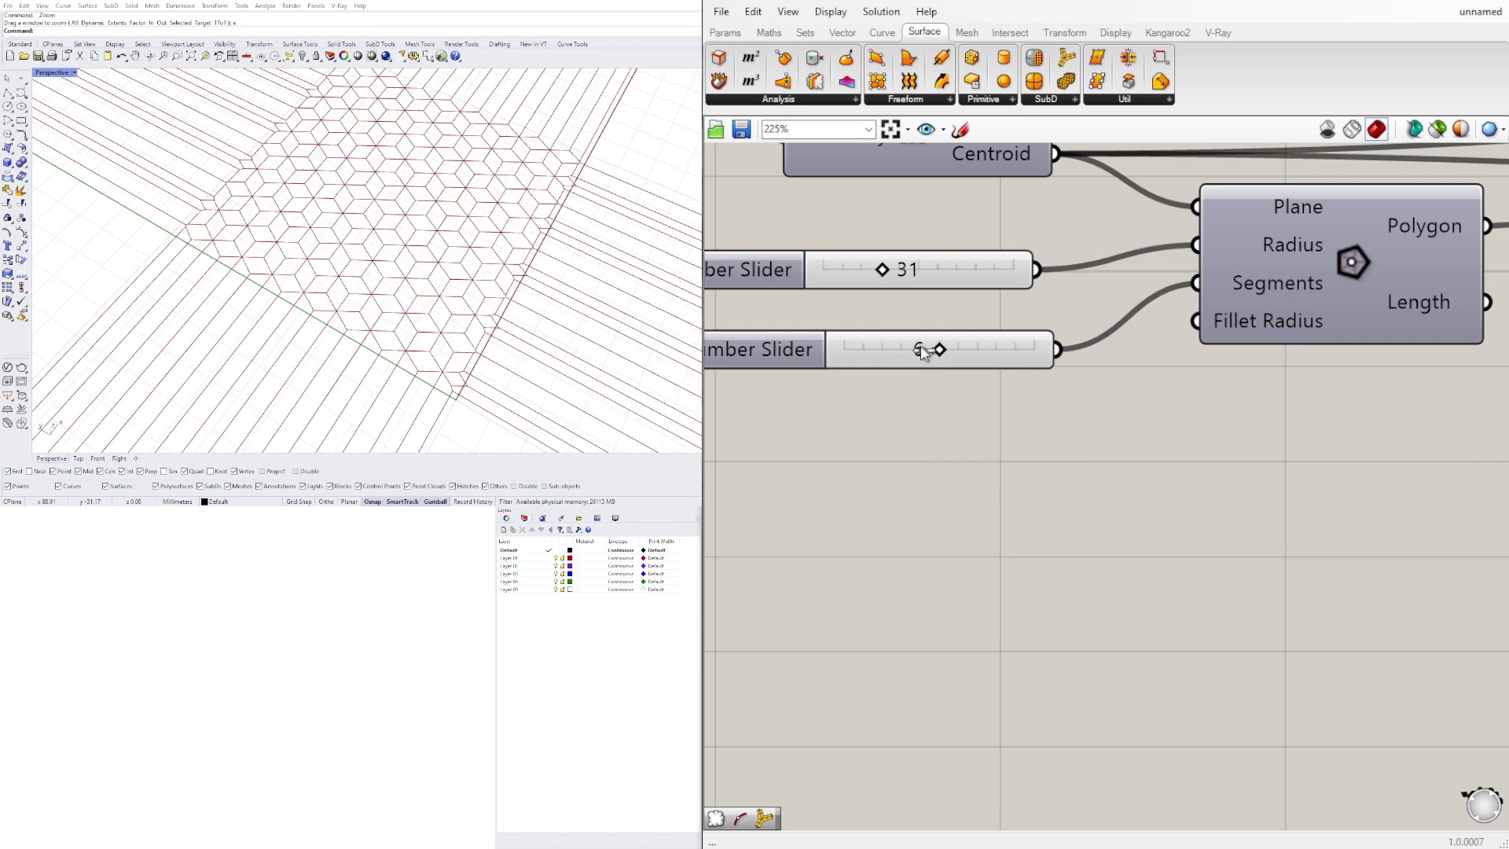
- Lower the Polygon component's Segments slider to 4 and on to 3 to change the Voronoi pattern
left_click_drag(924, 351, 877, 347)
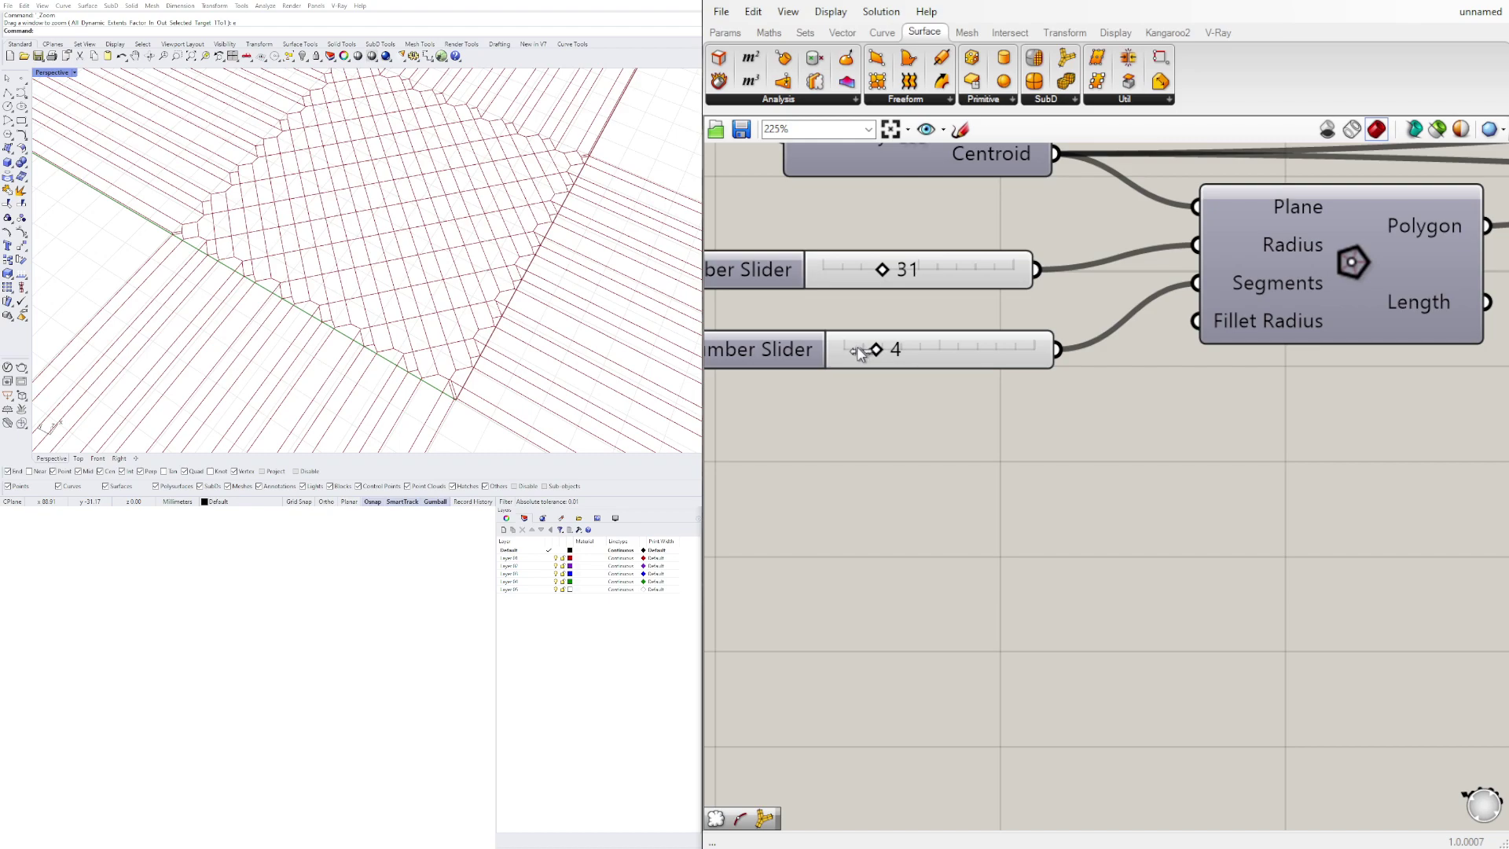
left_click_drag(841, 351, 826, 349)
- Try varying the number slider that sets the contour distance, ending at 10.0
scroll(1014, 462, "down", 4)
scroll(1025, 463, "down", 1)
right_click_drag(1282, 415, 1125, 370)
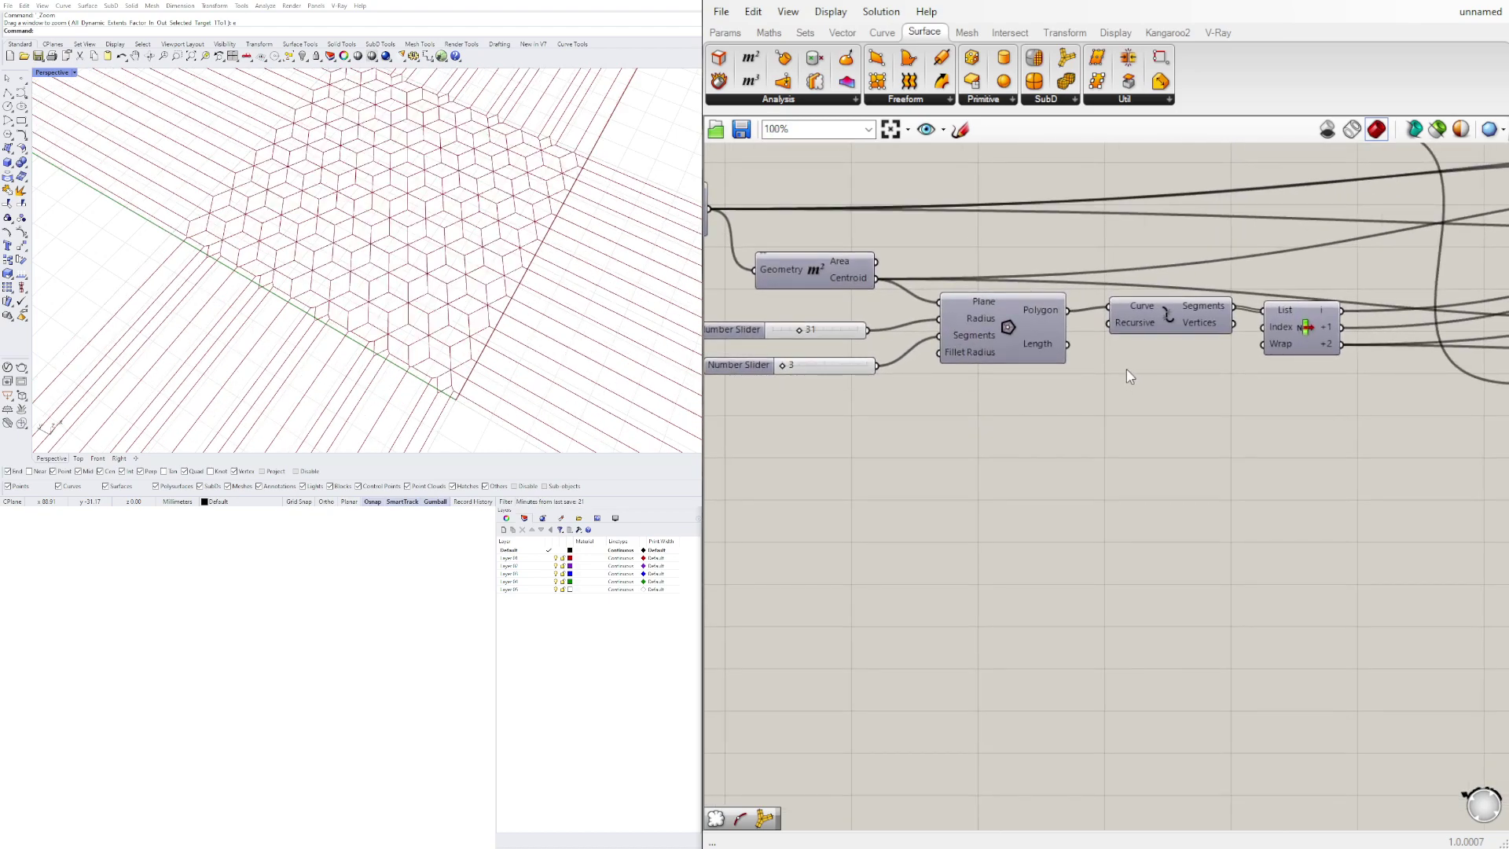
scroll(1113, 318, "down", 2)
right_click_drag(1419, 315, 1368, 360)
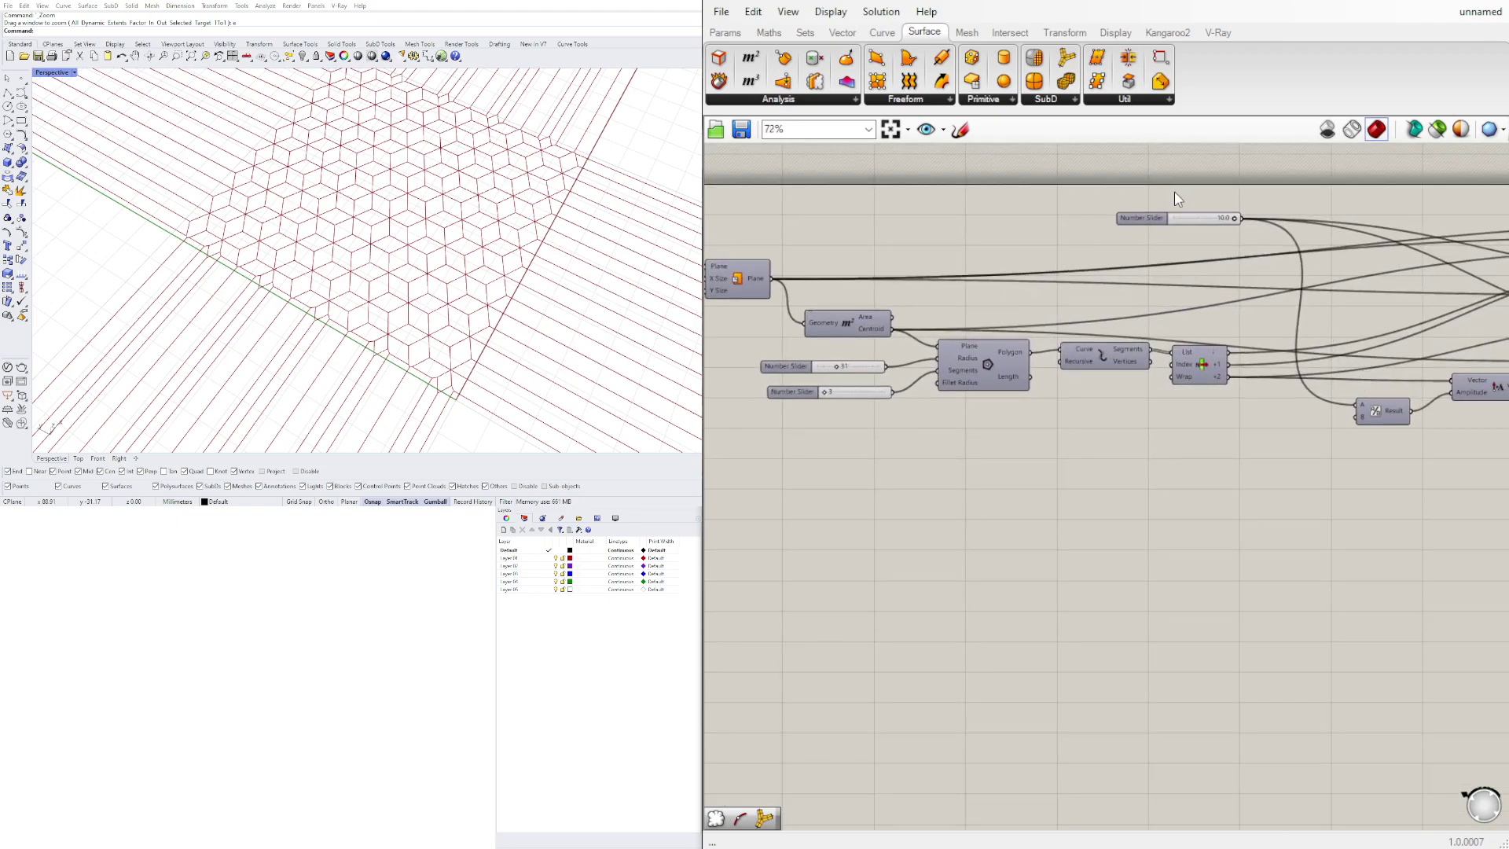
right_click_drag(1174, 211, 889, 224)
scroll(892, 230, "up", 2)
left_click(838, 223)
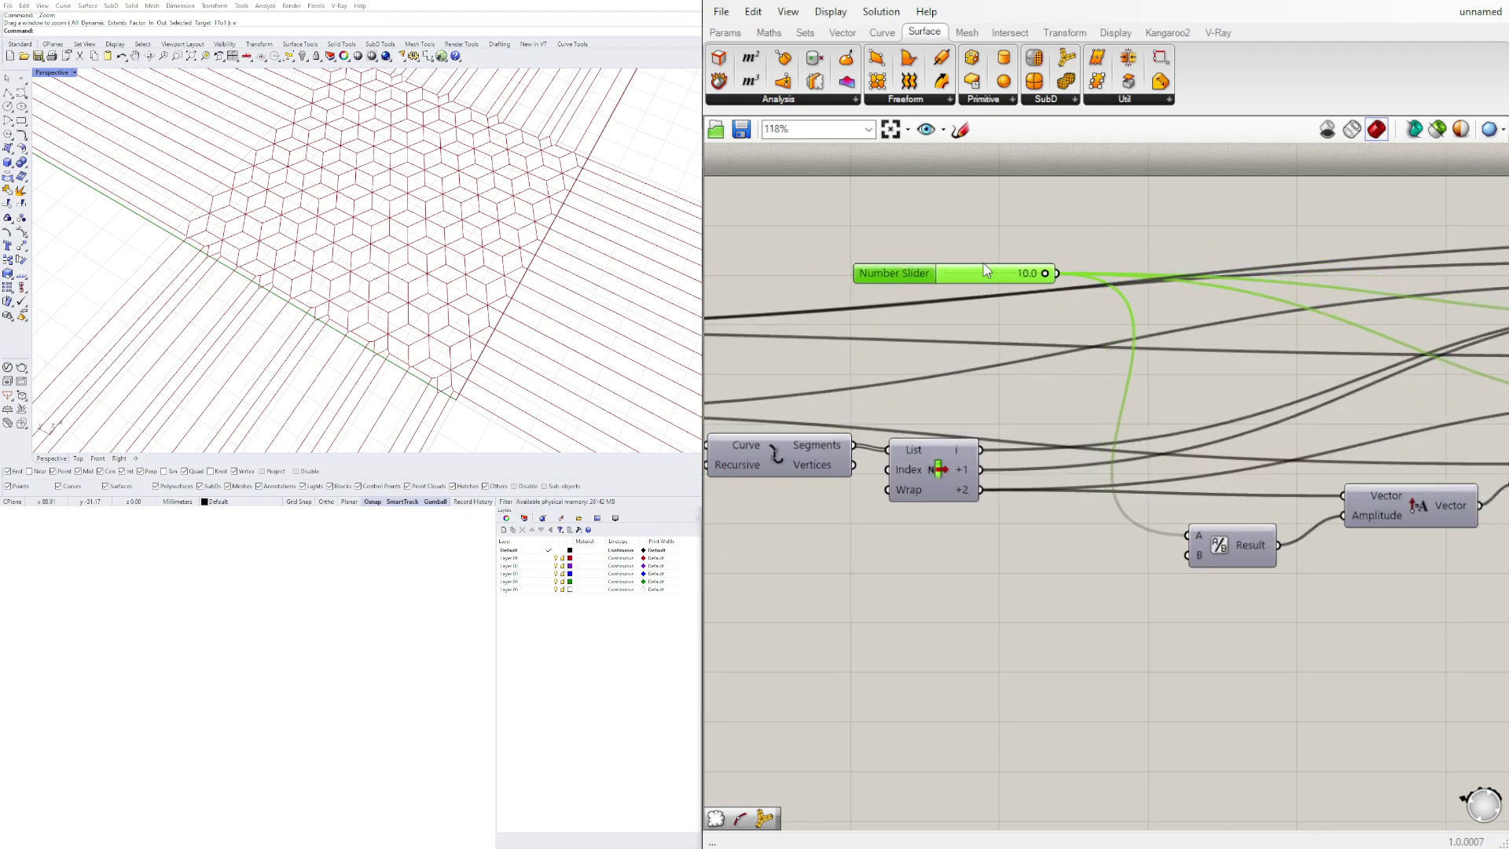
scroll(885, 240, "up", 2)
left_click_drag(1023, 223, 1121, 215)
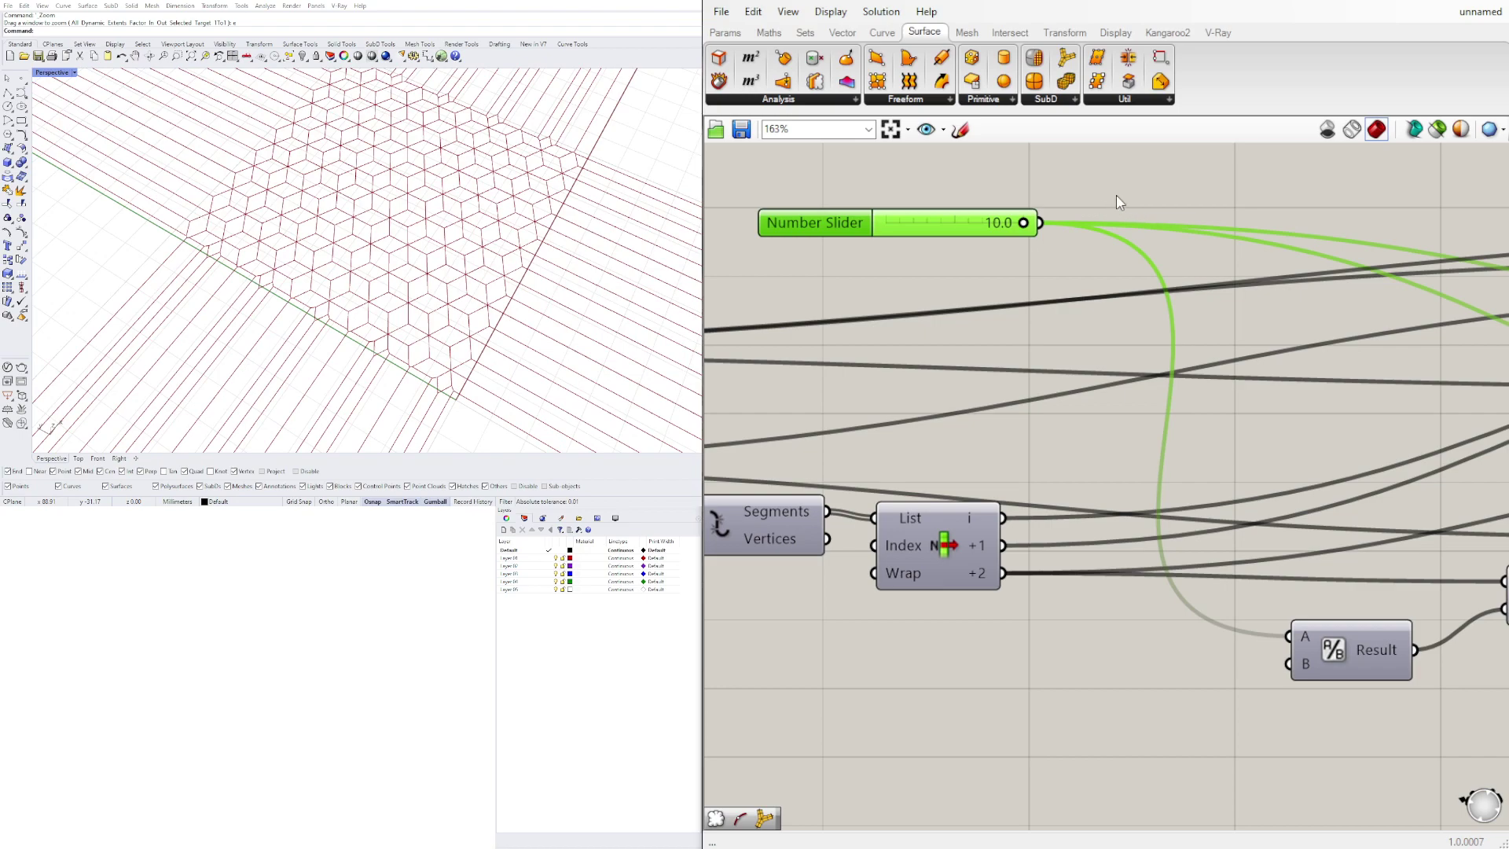
scroll(1120, 206, "down", 7)
right_click_drag(1449, 398, 1323, 445)
right_click_drag(940, 464, 1331, 473)
scroll(1056, 272, "up", 3)
scroll(1057, 280, "up", 2)
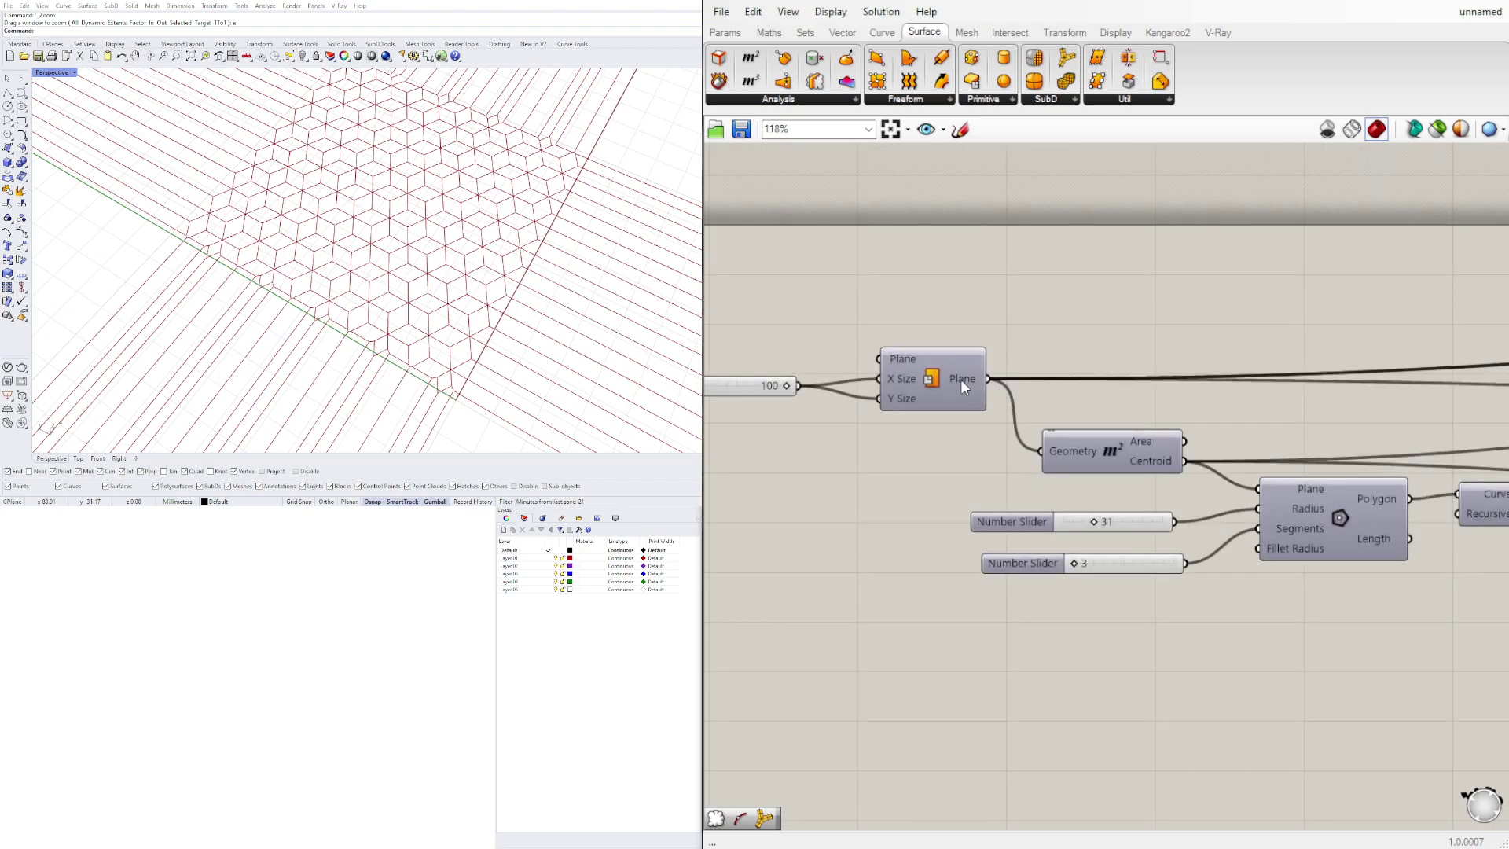
left_click(960, 379)
double_click(1161, 303)
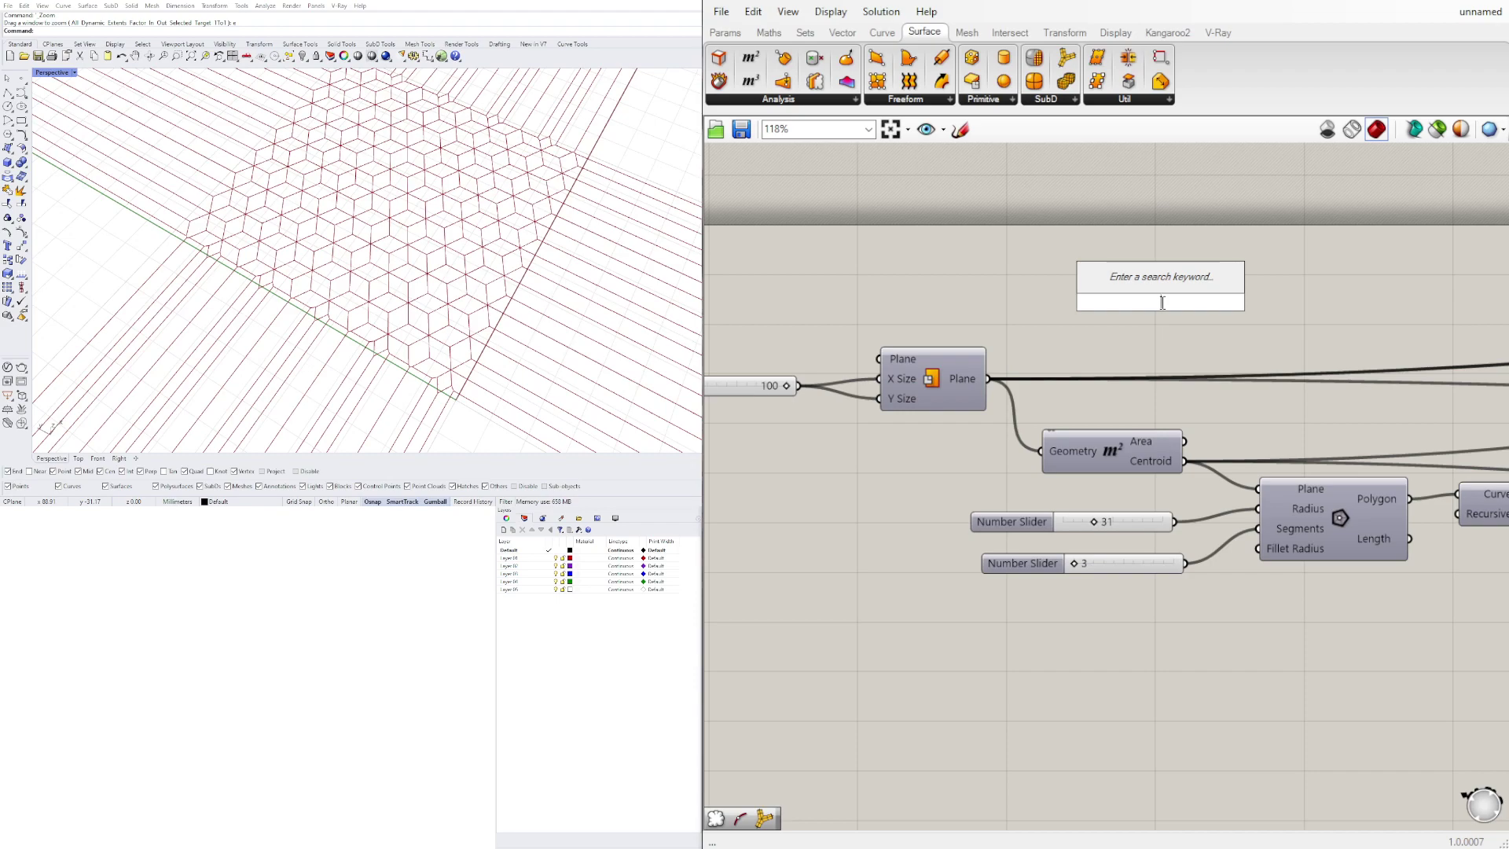
double_click(1023, 264)
type("rec")
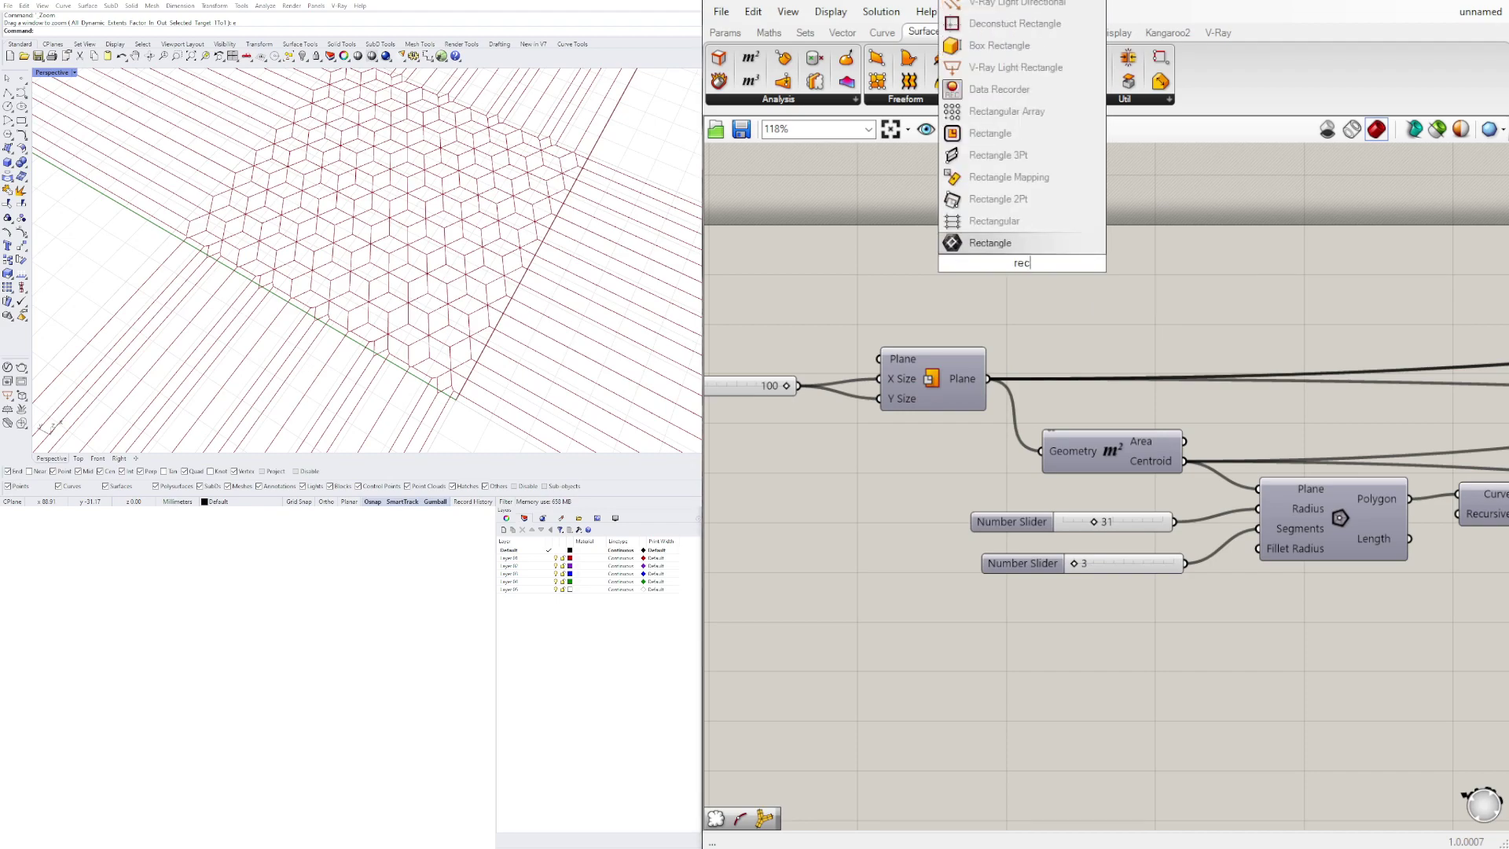
key("Escape")
- Add a Brep Edges component and connect the Plane Surface's Plane output to its Brep input
double_click(1164, 292)
type("6")
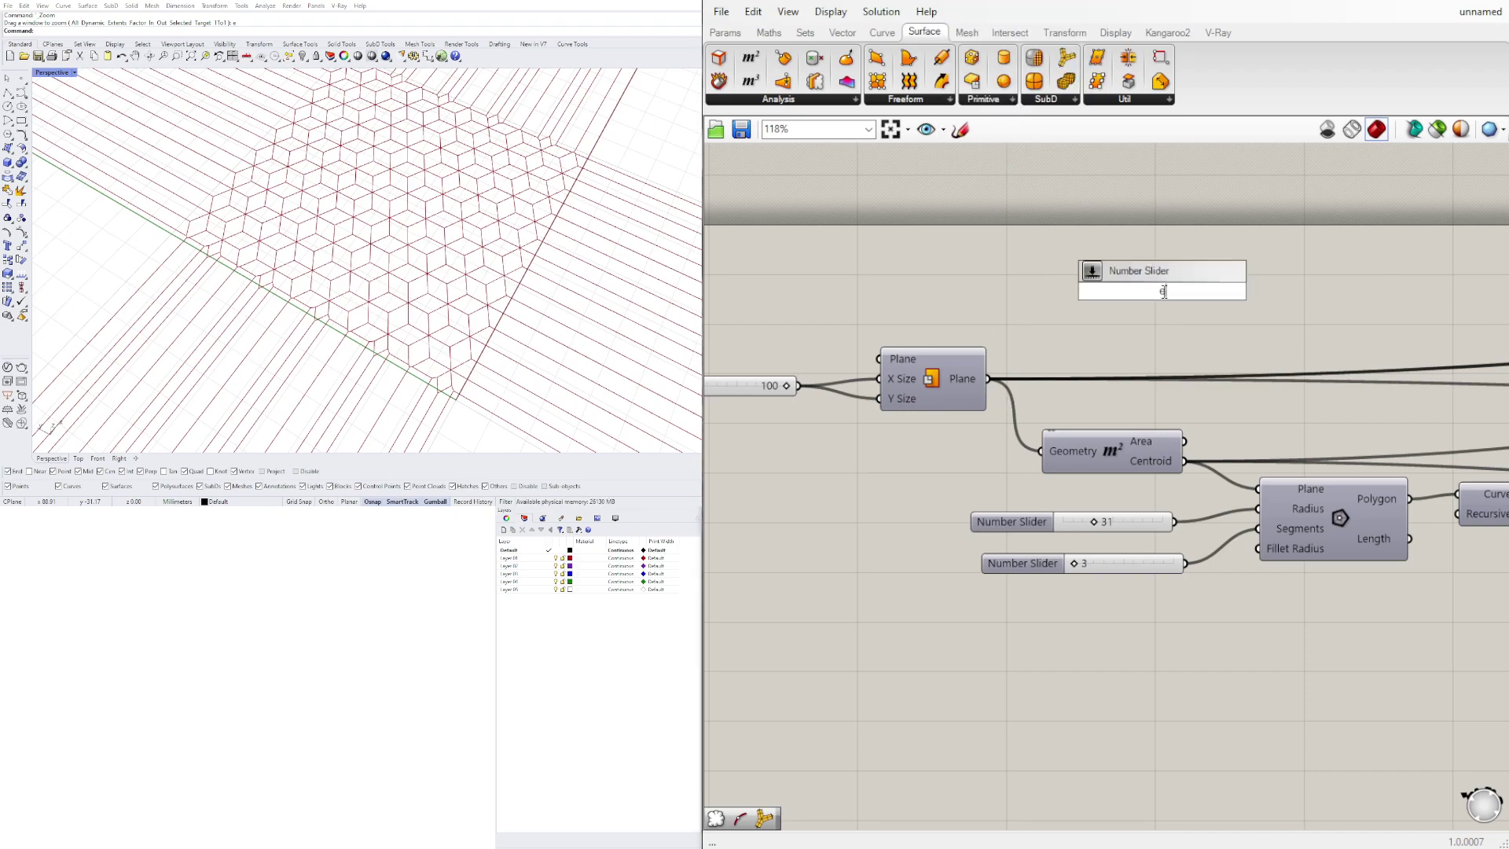
type("d")
left_click(1132, 117)
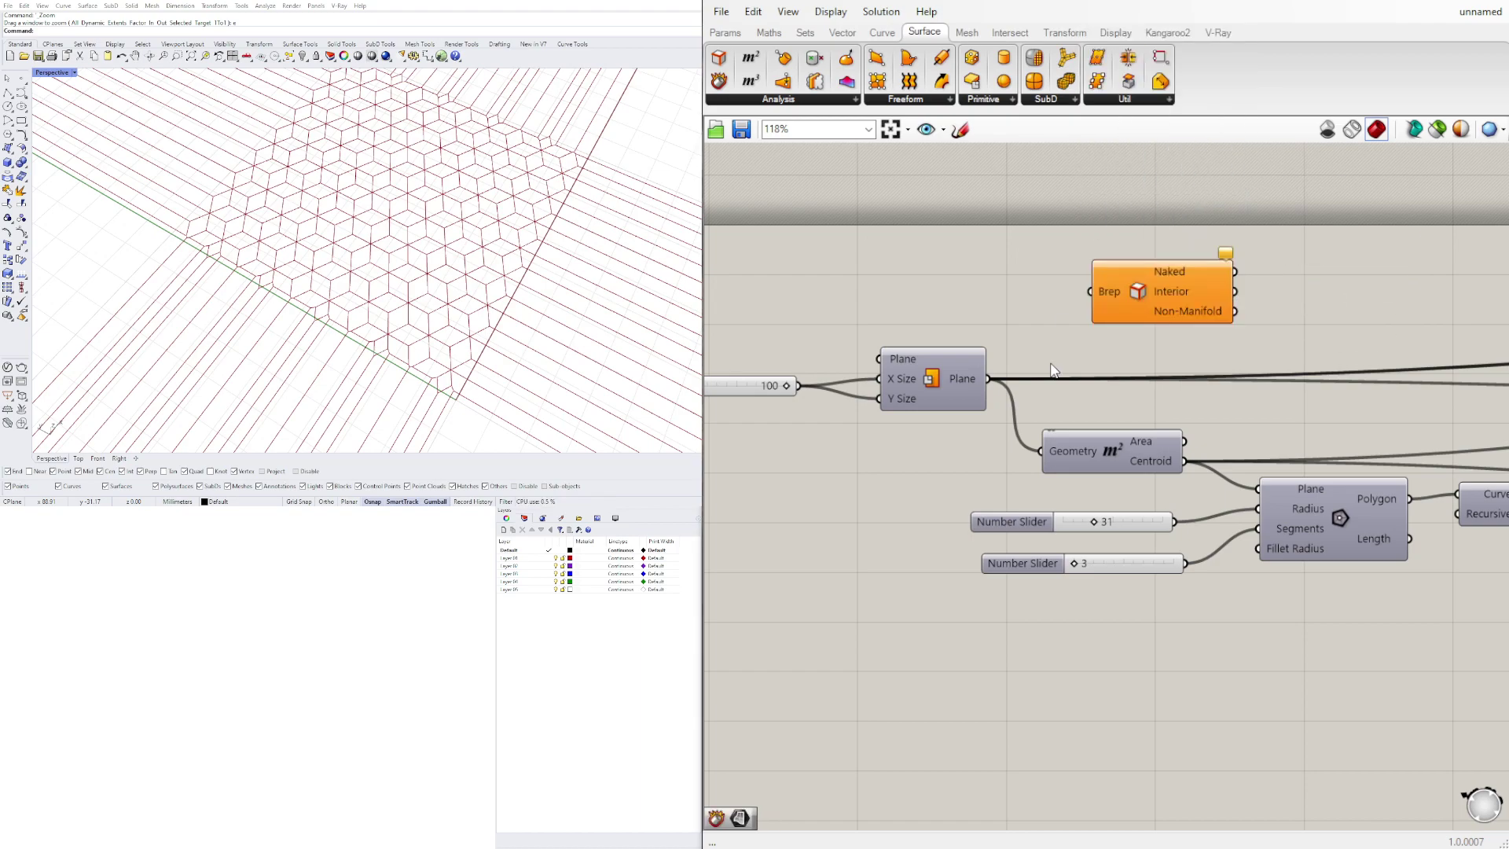
left_click_drag(987, 379, 1091, 292)
left_click_drag(1194, 300, 1171, 292)
- Add a Join Curves component, feed it the Naked edges from Brep Edges, and compare the two components' outputs
right_click_drag(1171, 292, 1056, 319)
left_click(1202, 307)
double_click(1205, 313)
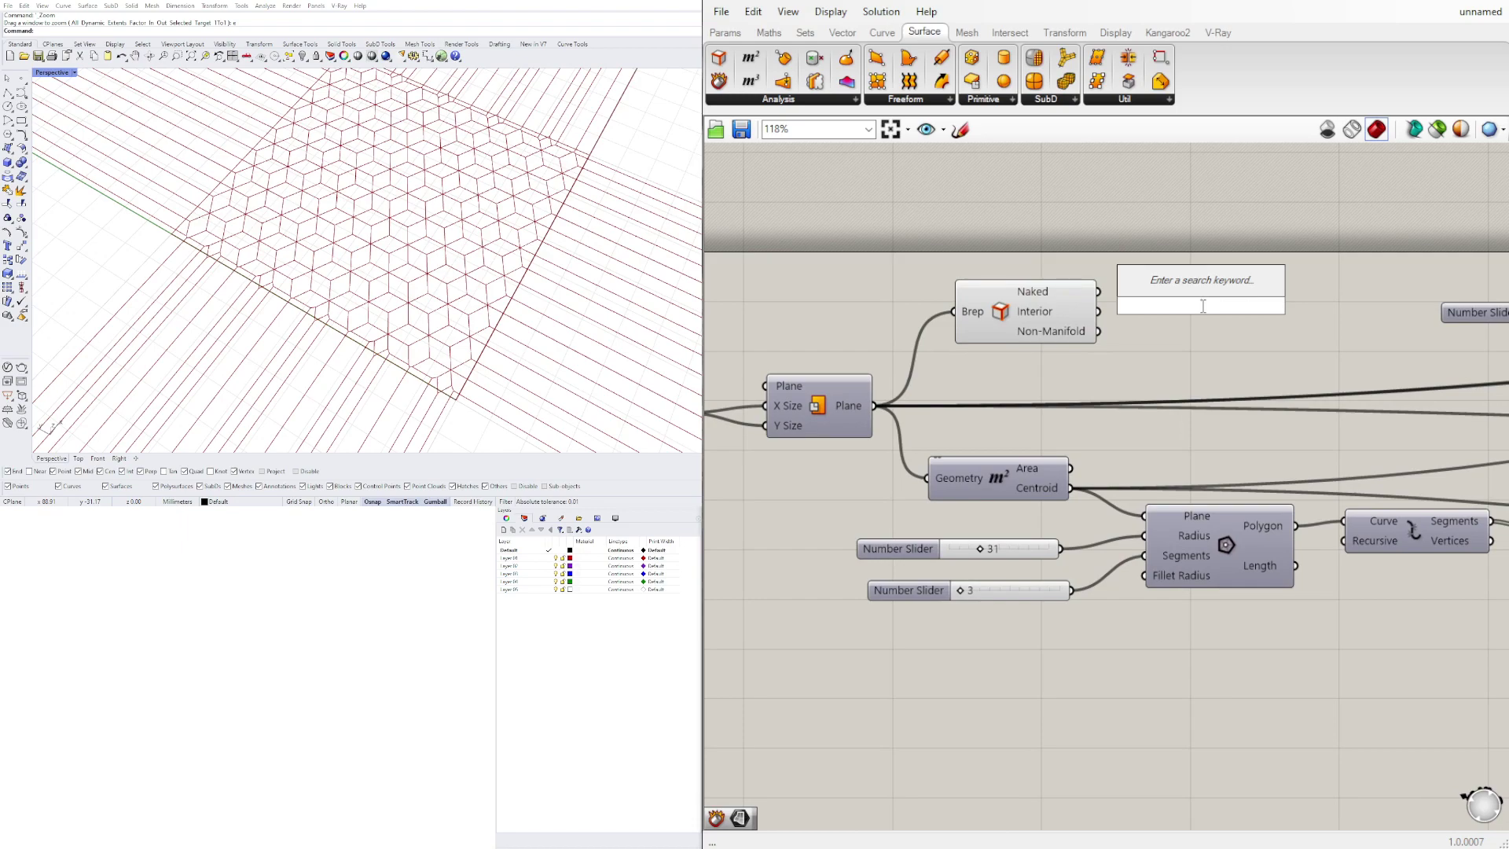
type("join")
left_click(1176, 285)
left_click_drag(1100, 291, 1139, 295)
left_click_drag(1176, 295, 1179, 291)
right_click(1179, 291)
left_click(1105, 328)
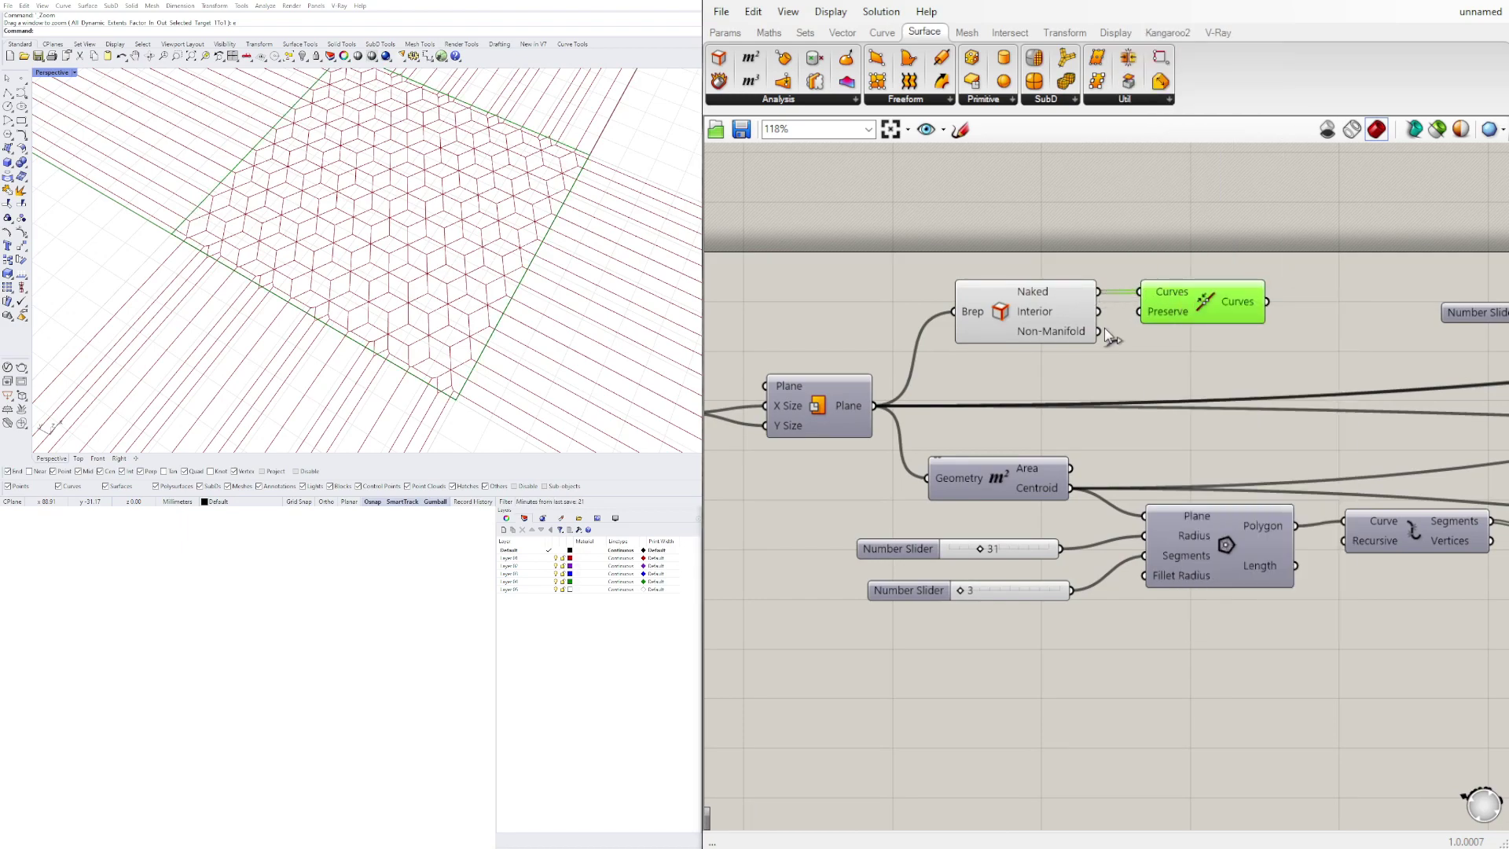
left_click(1059, 294)
mouse_move(1021, 291)
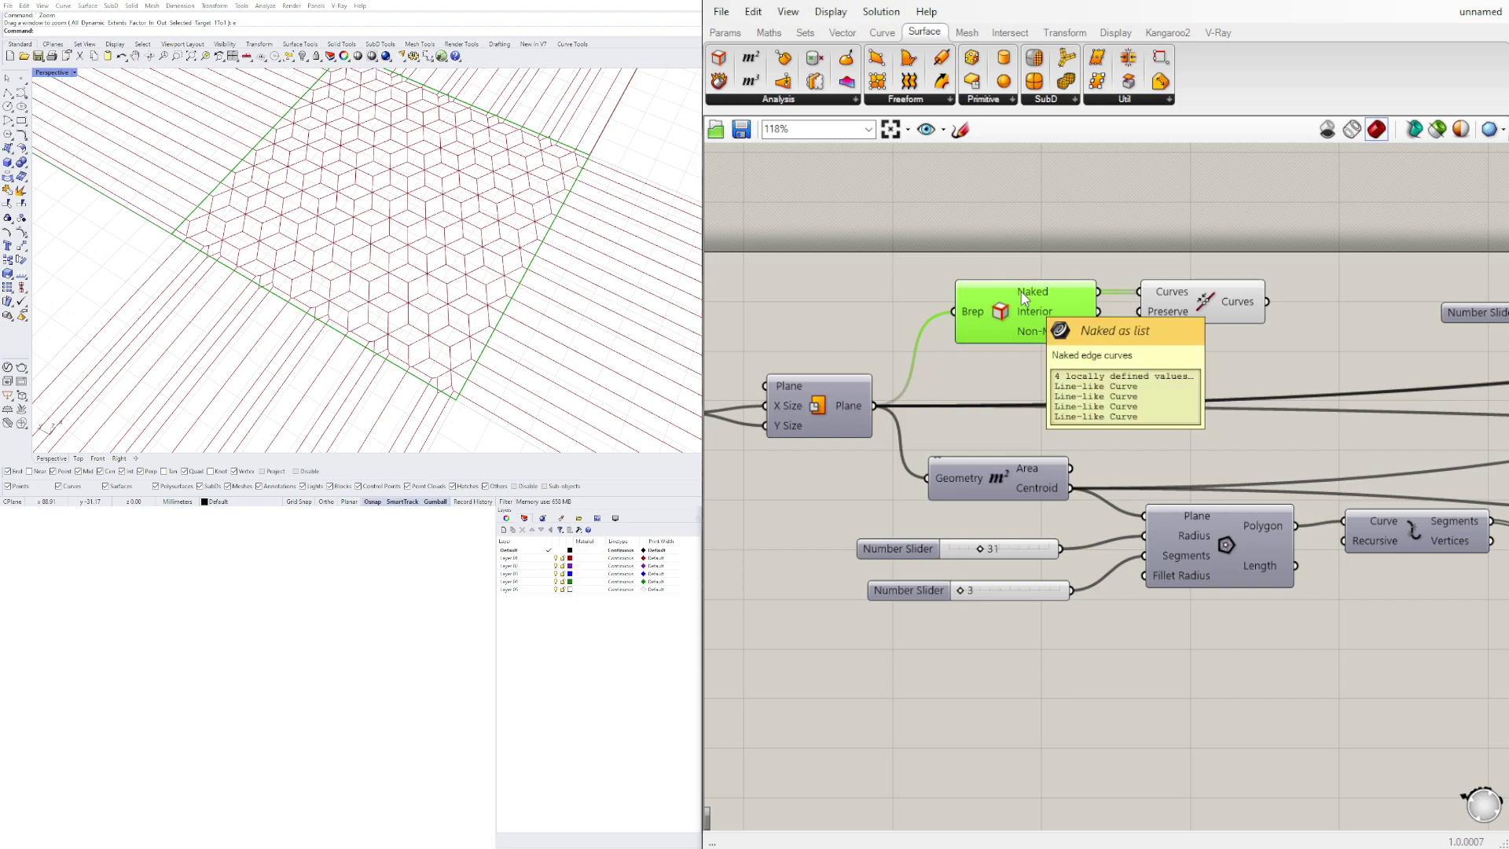
left_click(1234, 310)
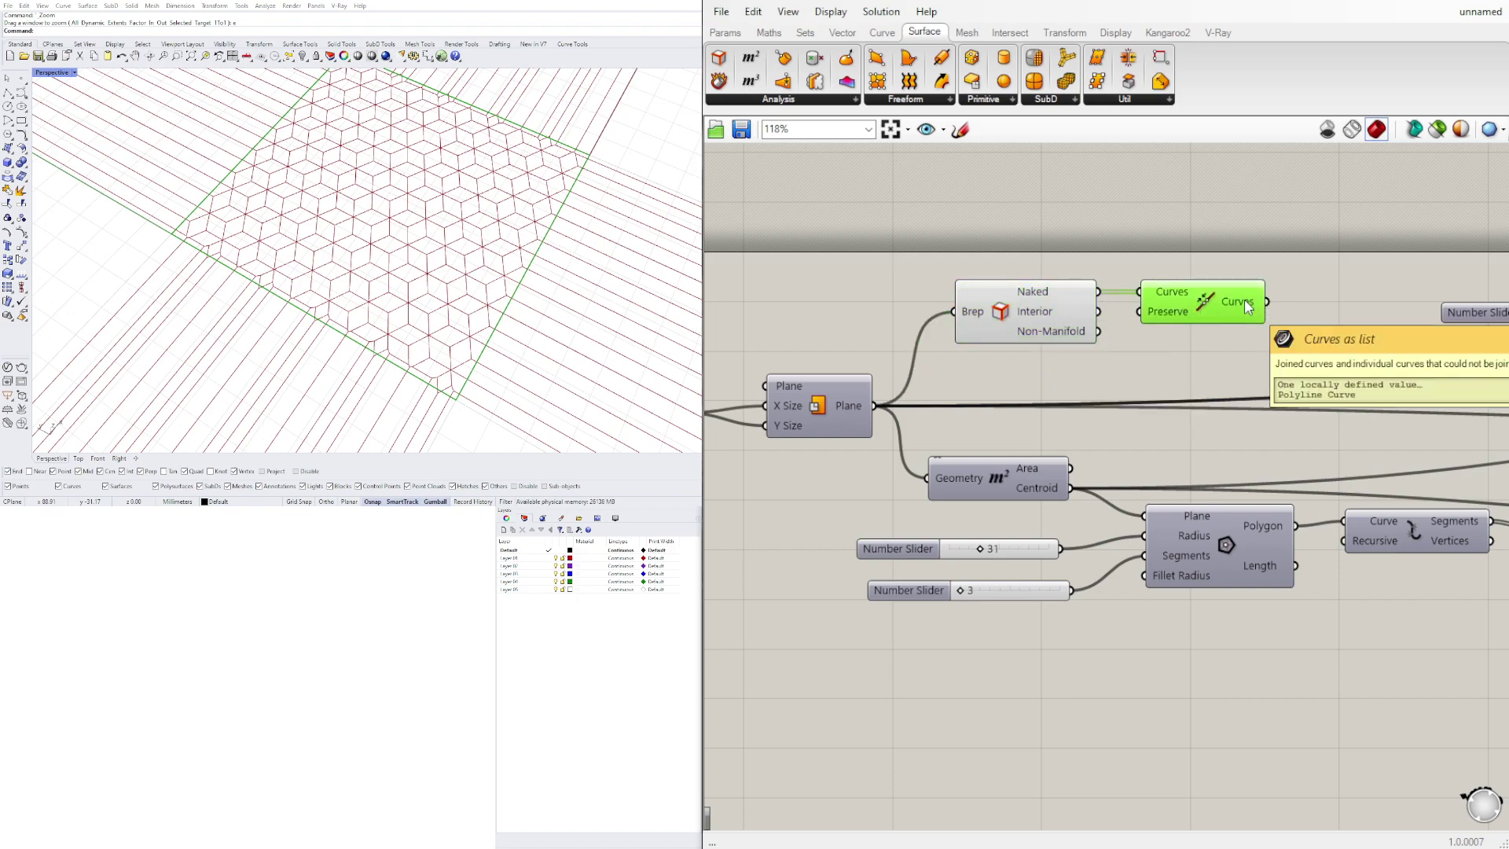
- Add an Offset Curve component with the joined boundary curve as its Curve input
right_click_drag(1245, 305, 1096, 297)
double_click(1213, 317)
type("offset")
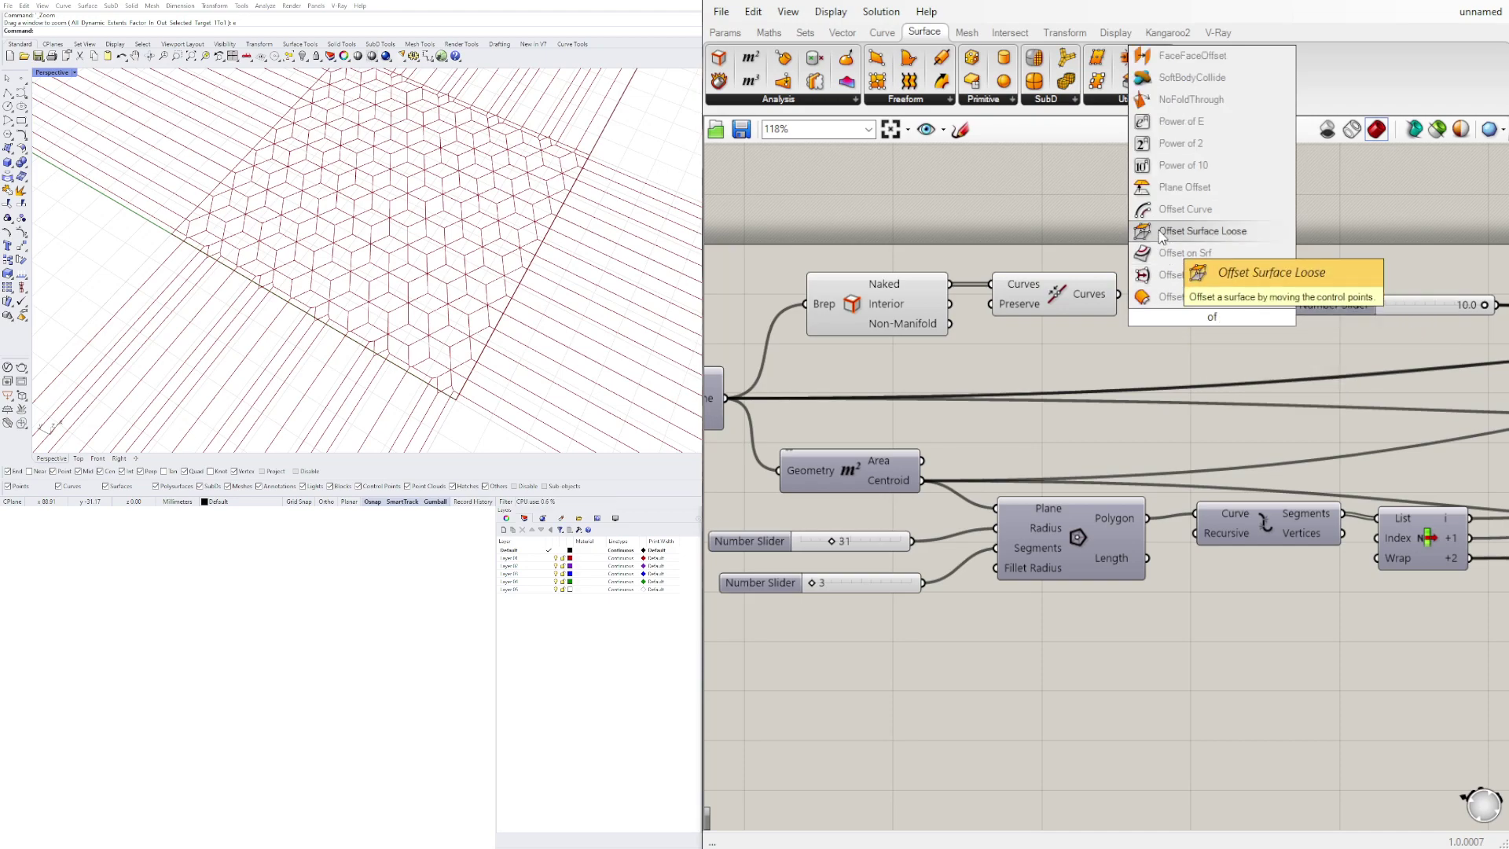
left_click(1179, 209)
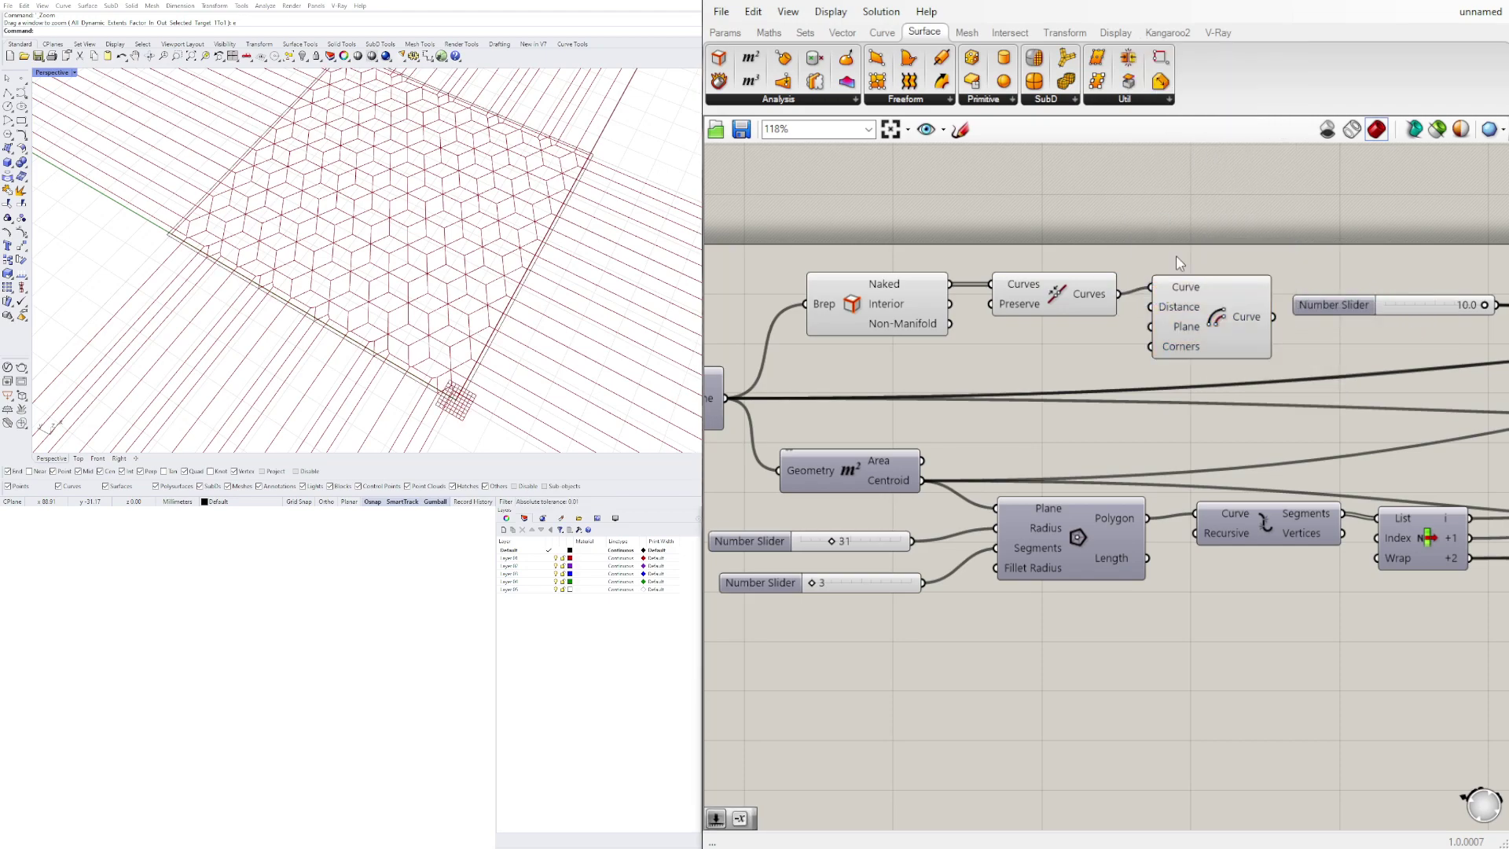
- Shift the whole definition down the canvas and place the Offset Curve component above Join Curves
scroll(1101, 319, "down", 10)
left_click_drag(1282, 414, 937, 232)
scroll(1059, 350, "up", 3)
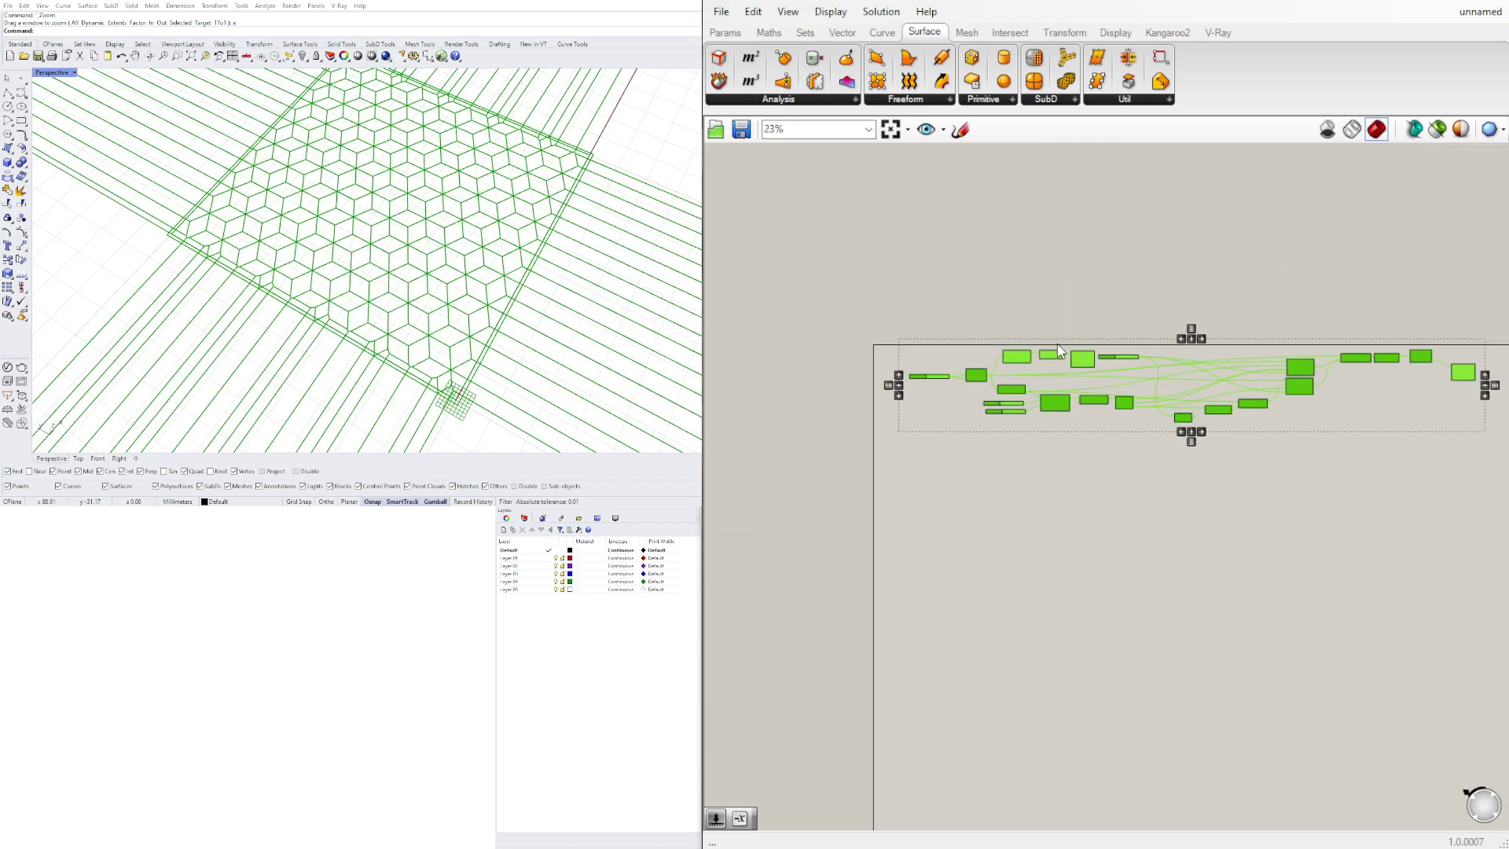
left_click(1083, 360)
scroll(1091, 379, "up", 4)
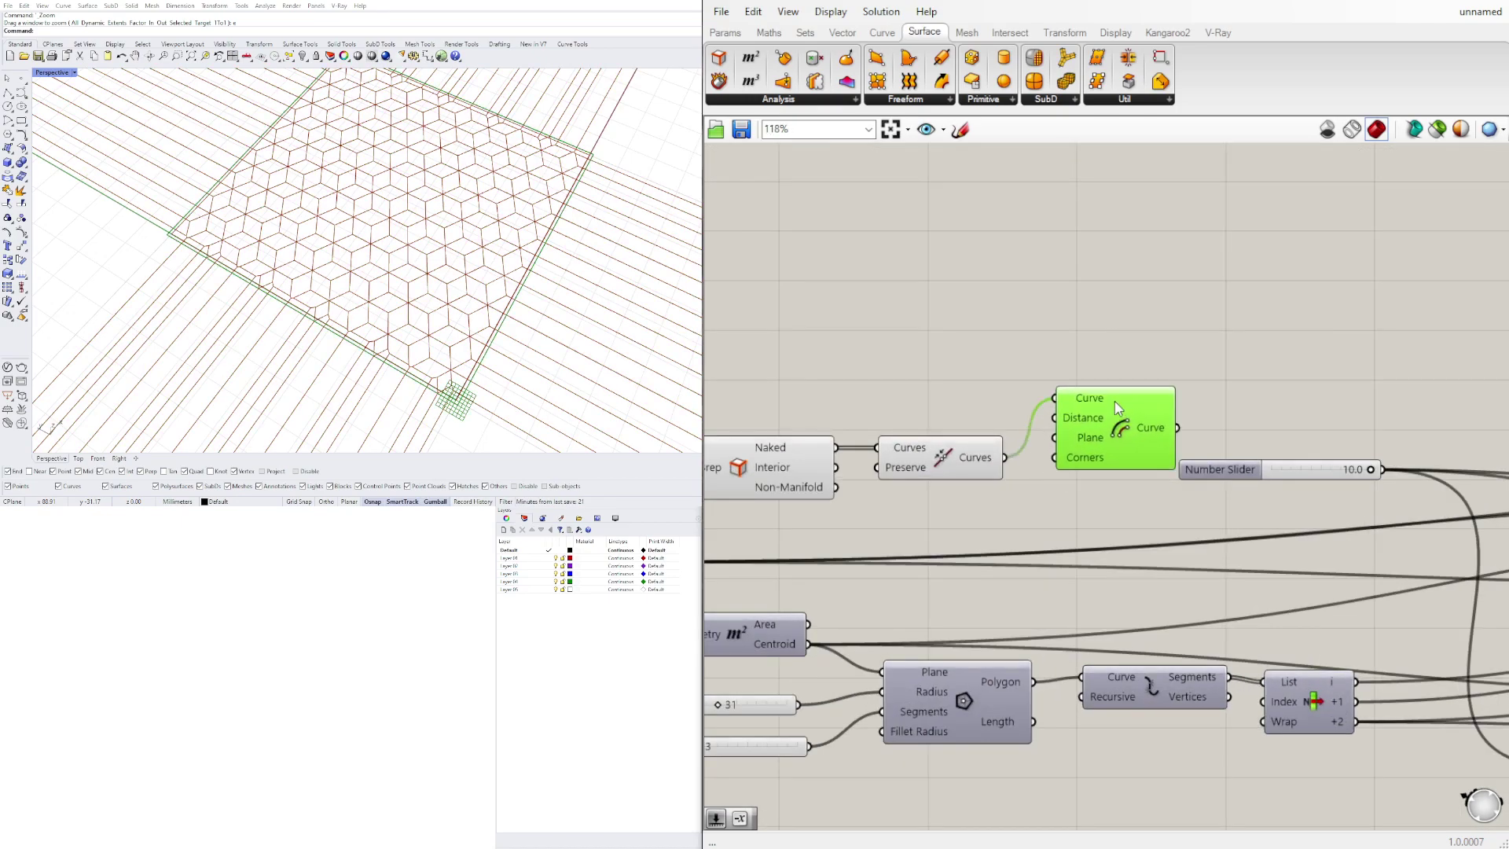
left_click_drag(1186, 335, 1235, 325)
- Add a Negative component and connect its Result to the Distance input of Offset Curve
double_click(934, 293)
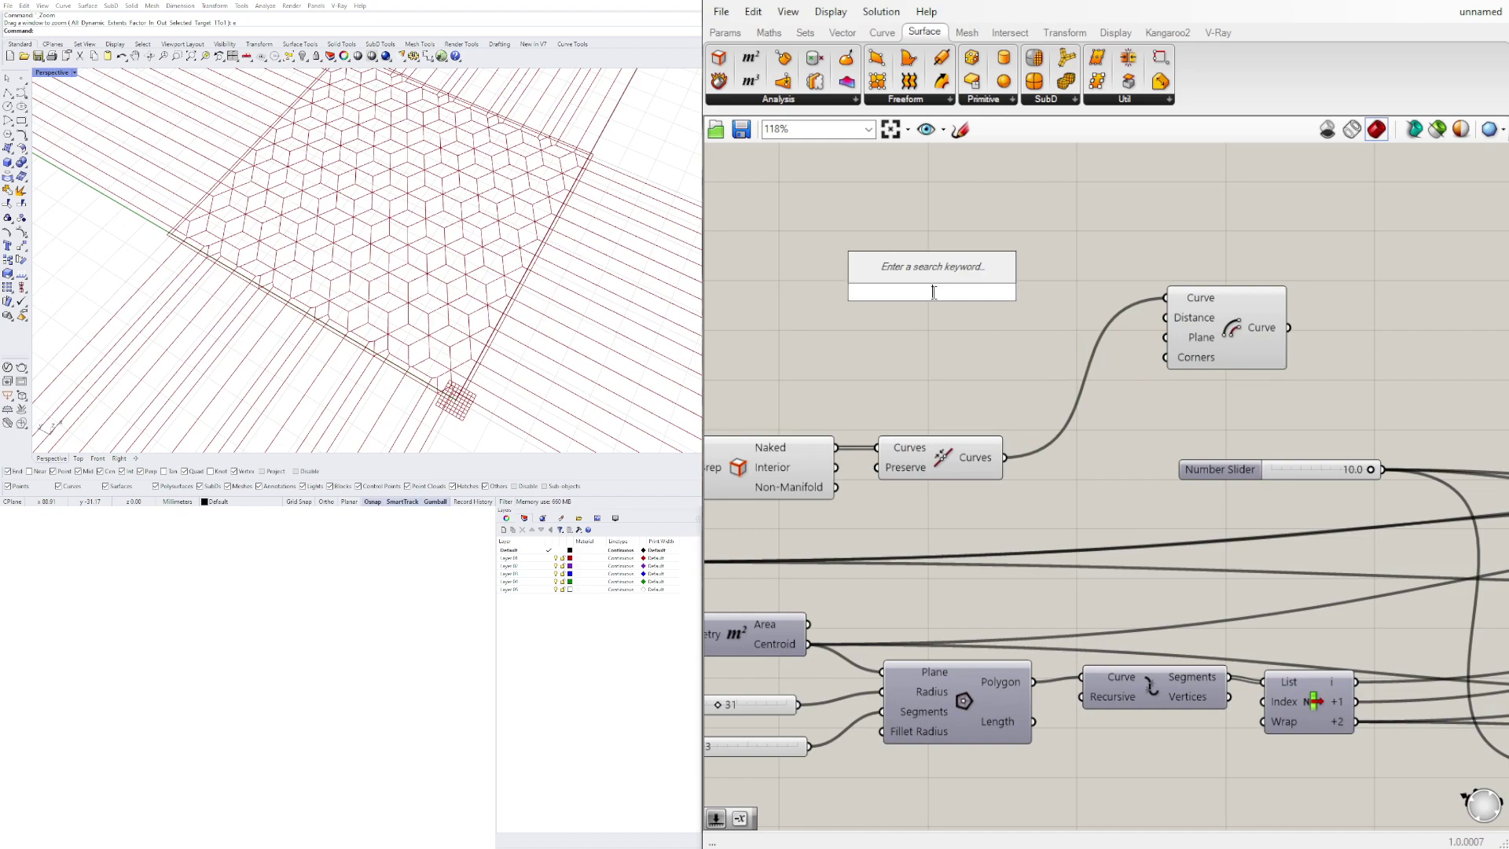
type("neg")
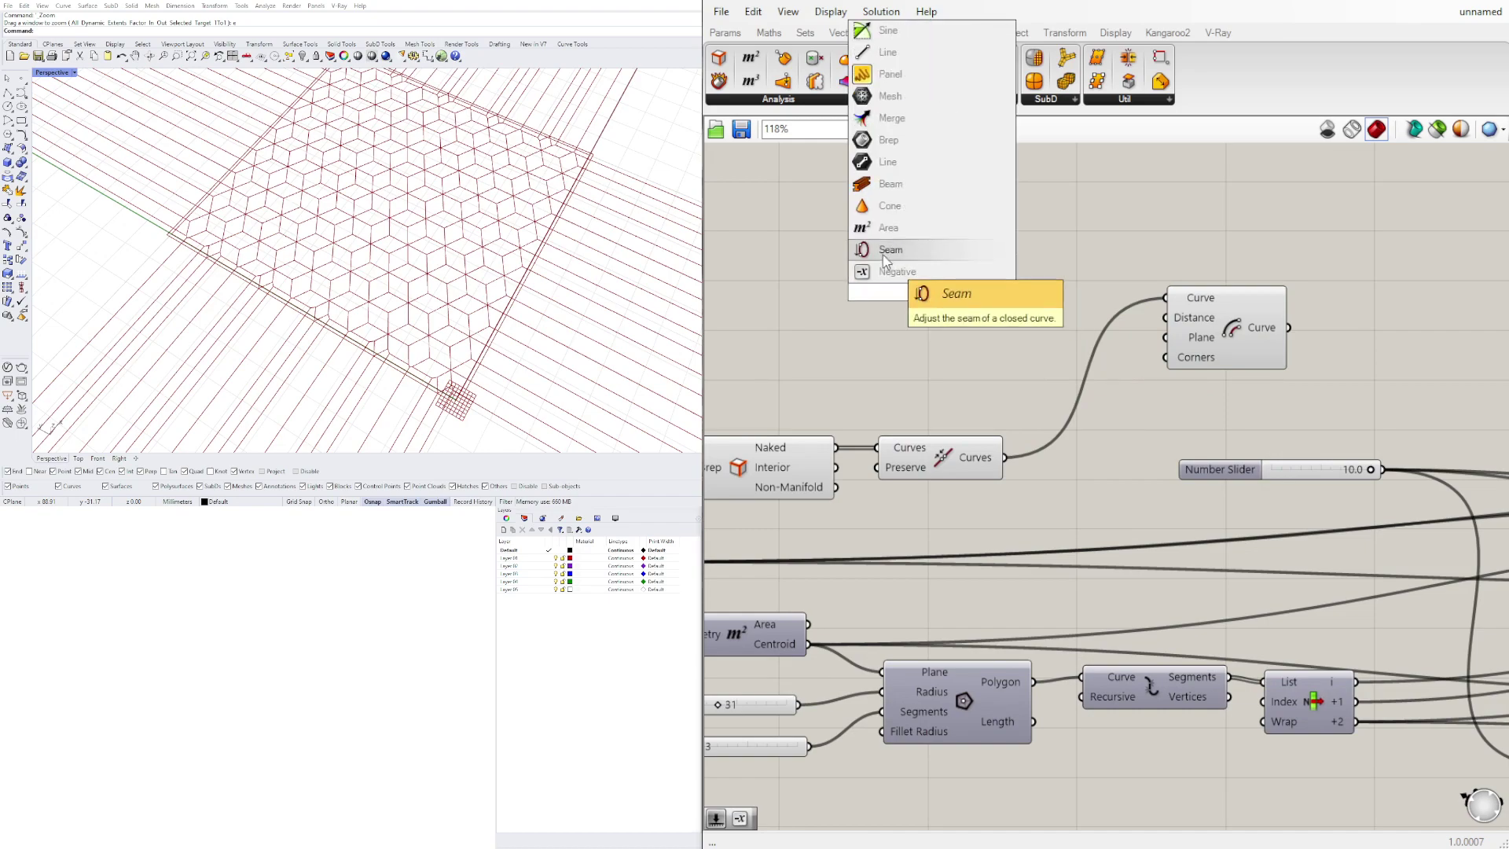
left_click(886, 274)
left_click_drag(947, 290, 964, 292)
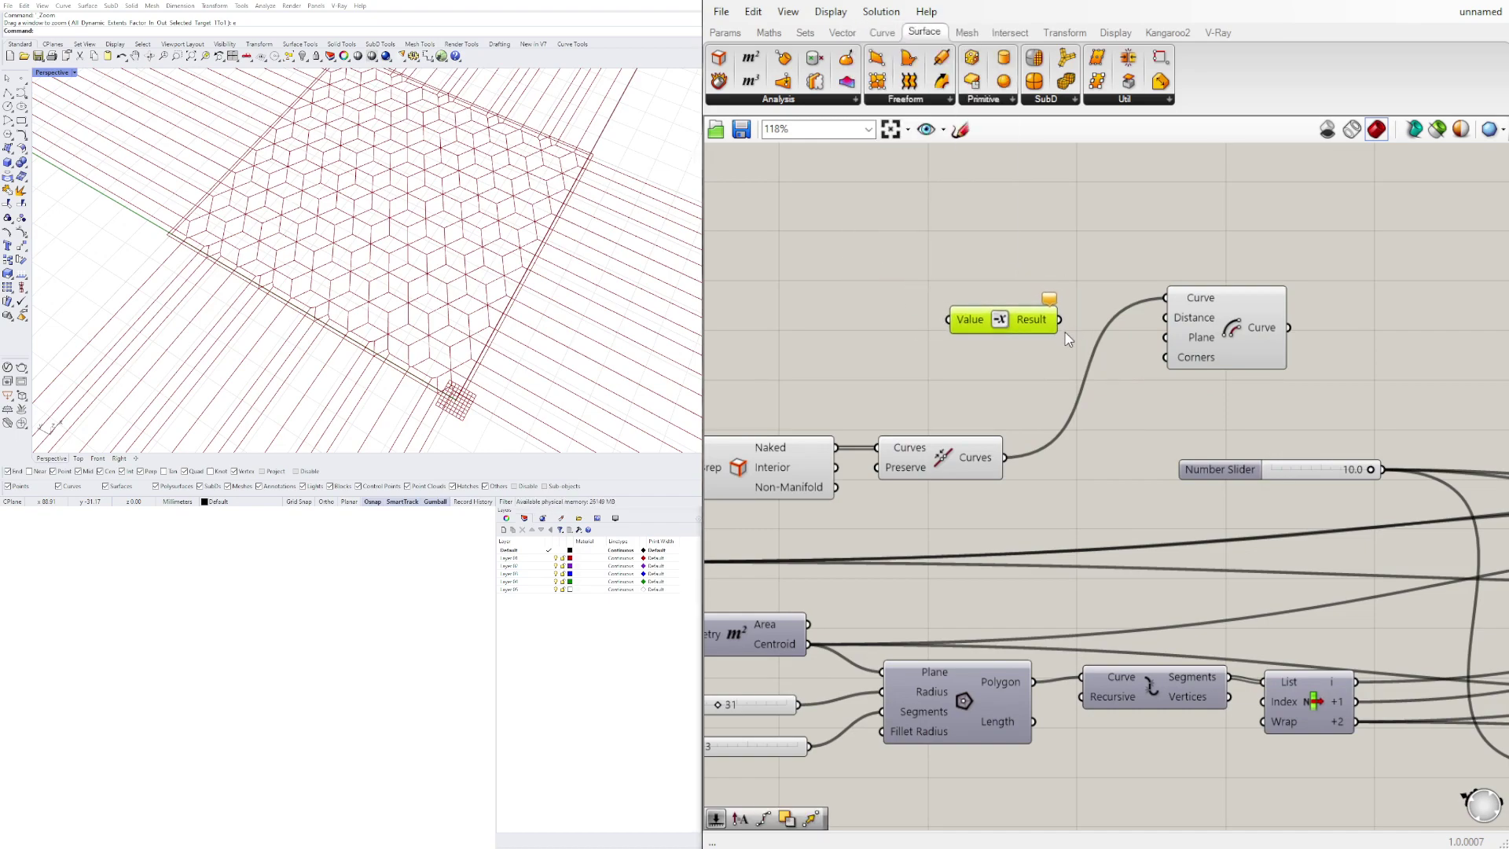
left_click_drag(1184, 329, 1185, 329)
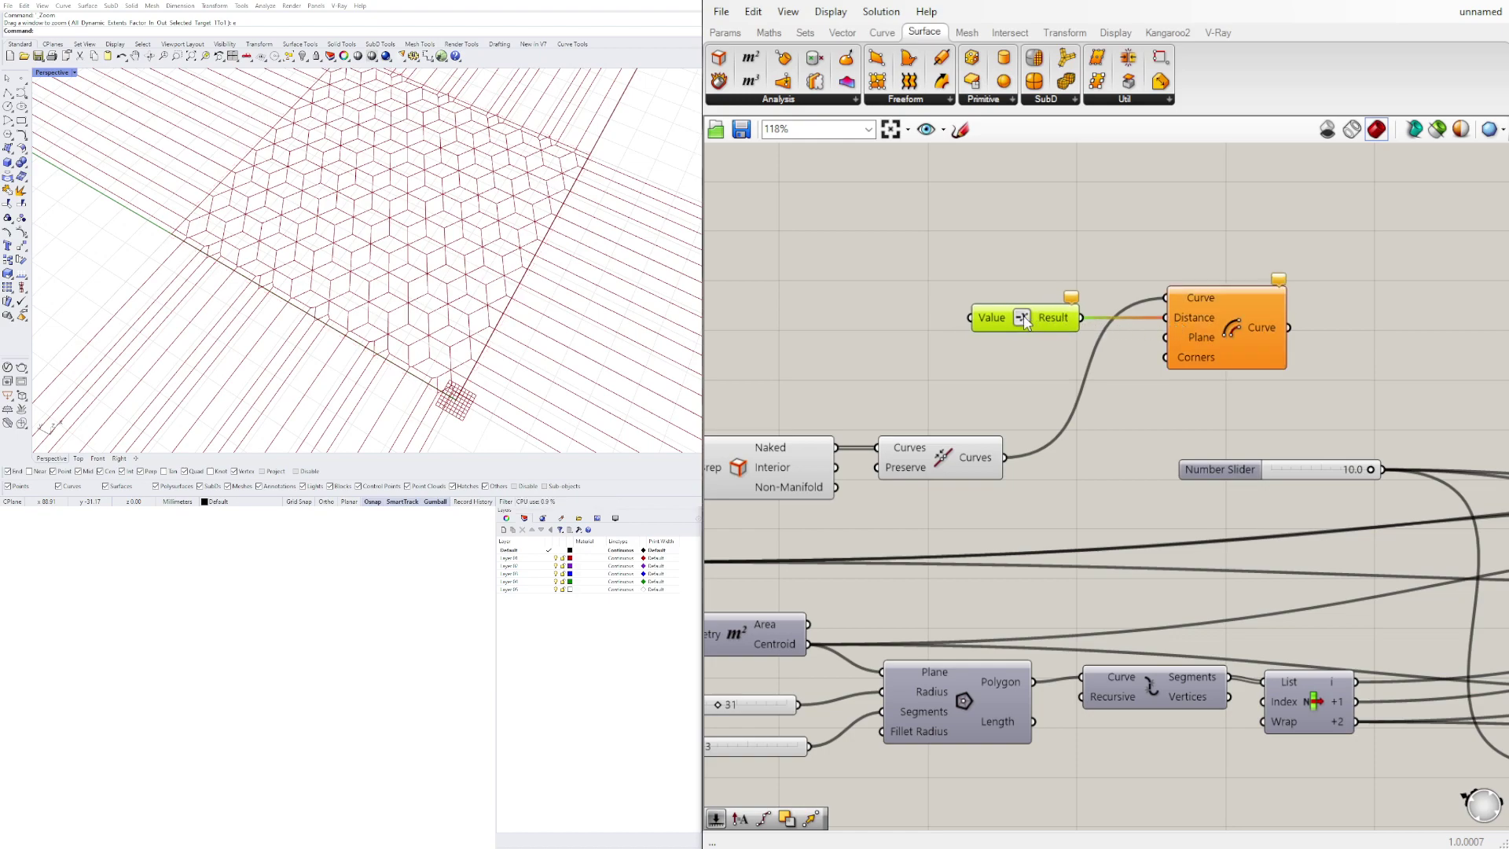
- Create a number slider with value 15 and connect it to the Negative component's Value input
right_click_drag(814, 336, 967, 335)
double_click(1044, 311)
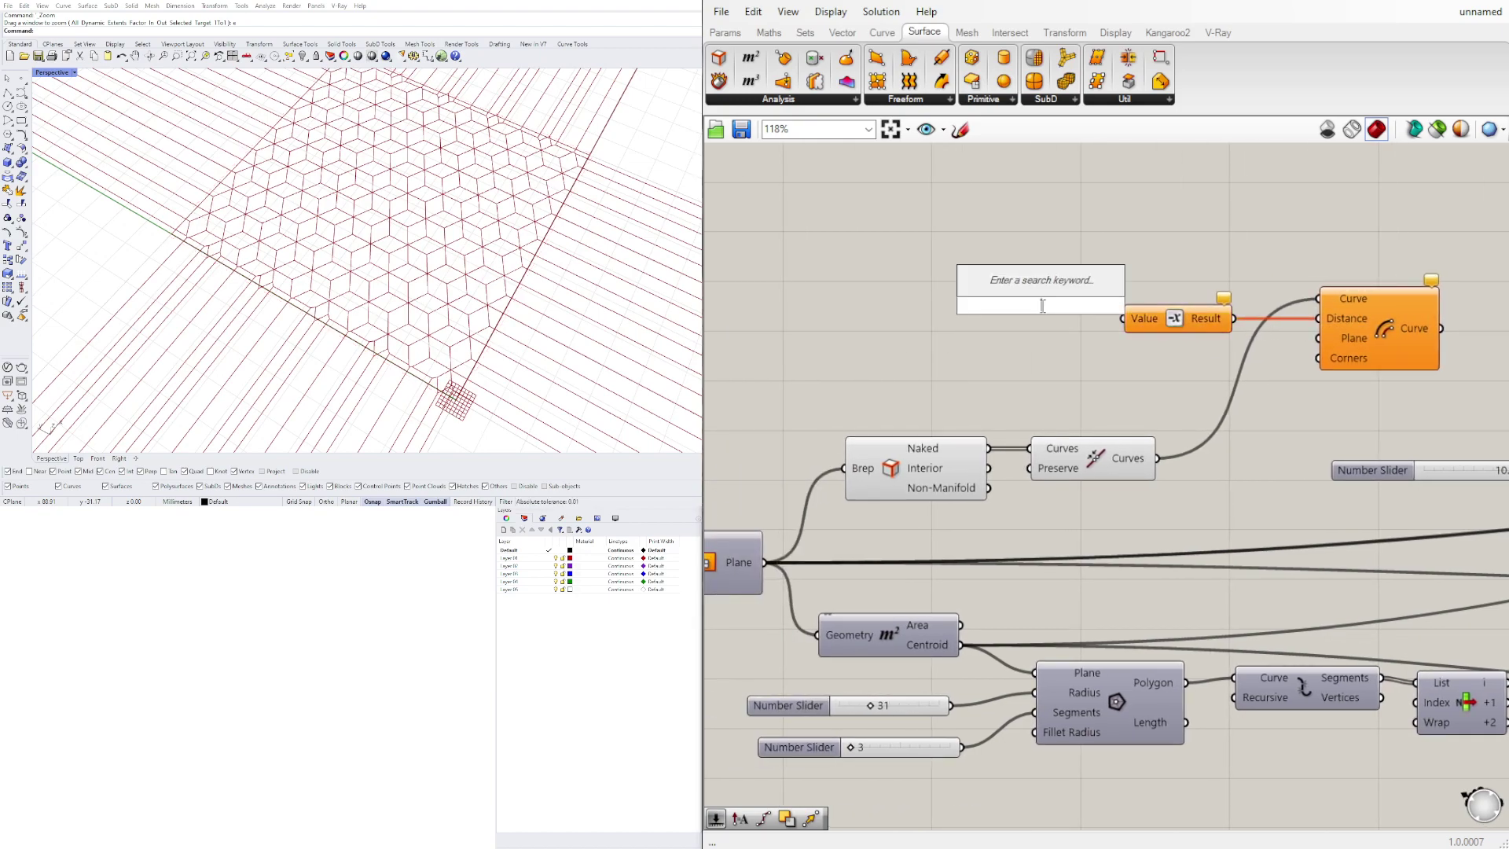
type("15")
key("Return")
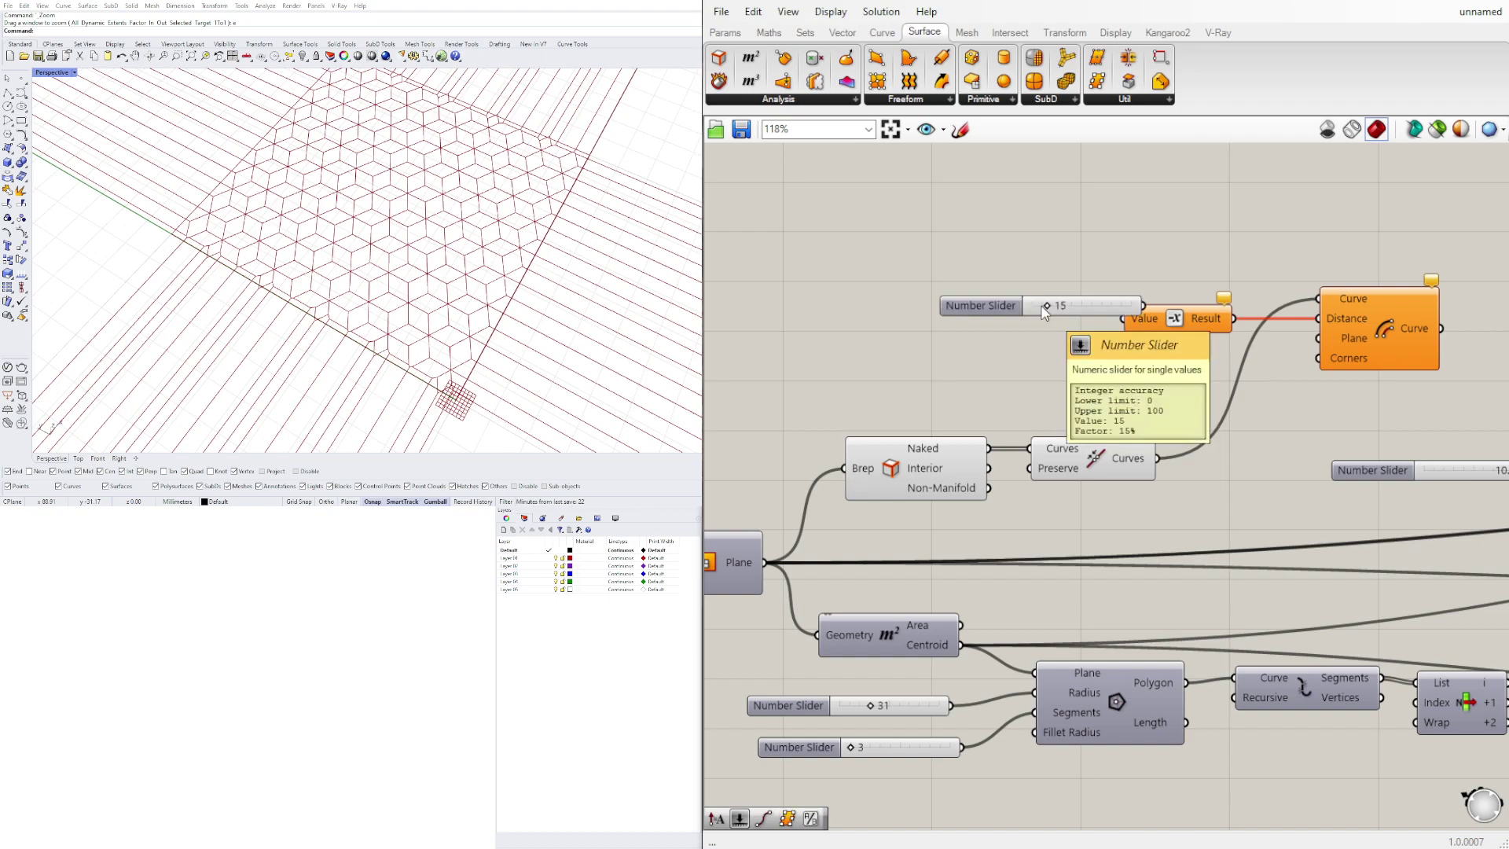
left_click_drag(989, 307, 940, 317)
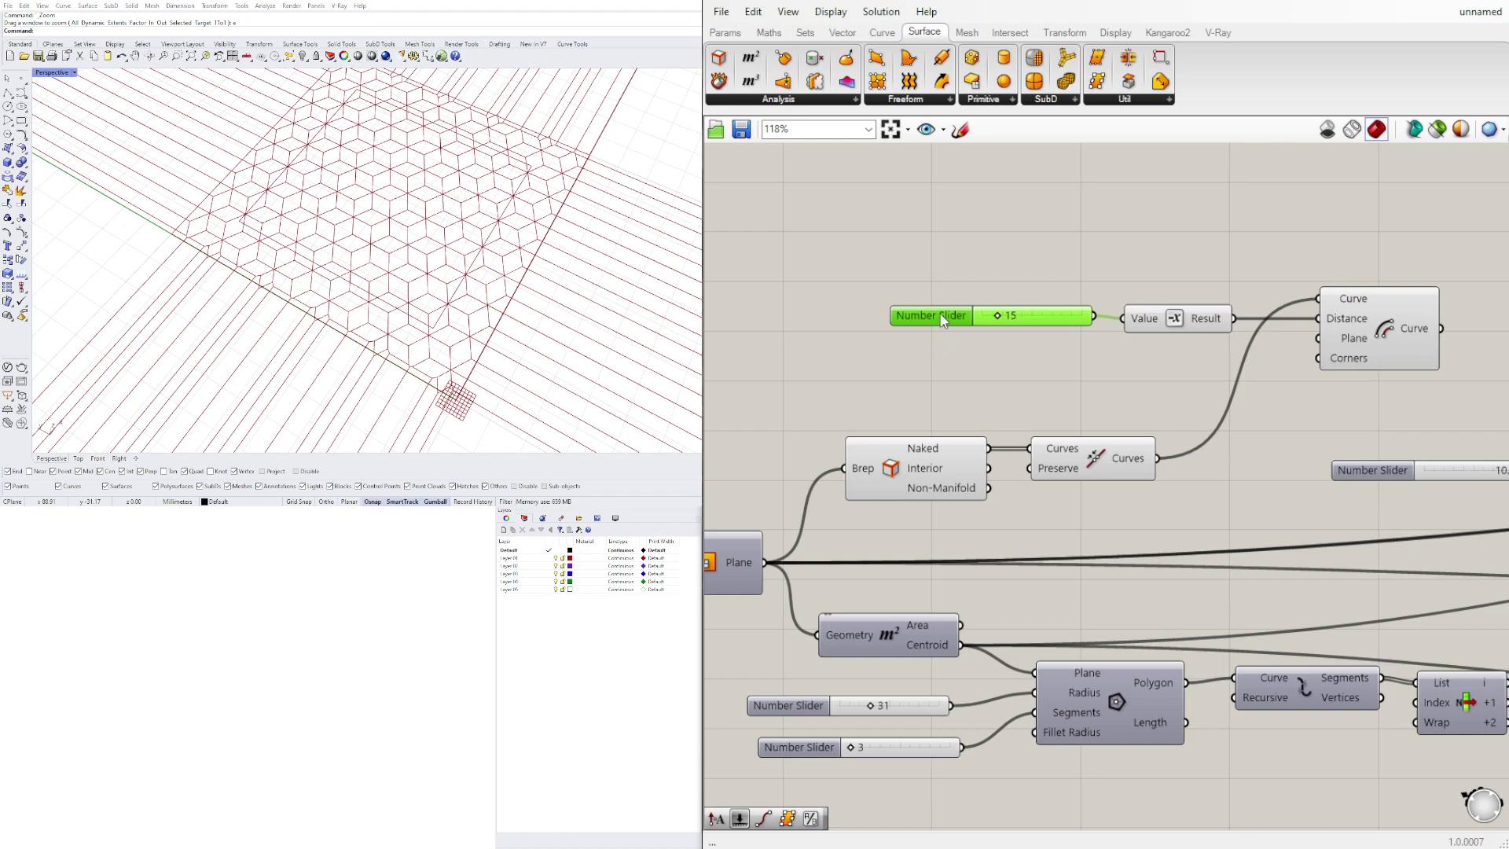
left_click_drag(938, 314, 945, 318)
- Connect the Offset Curve output to the Voronoi component's Boundary input and move Voronoi closer to Deconstruct Brep
right_click_drag(1228, 445, 853, 415)
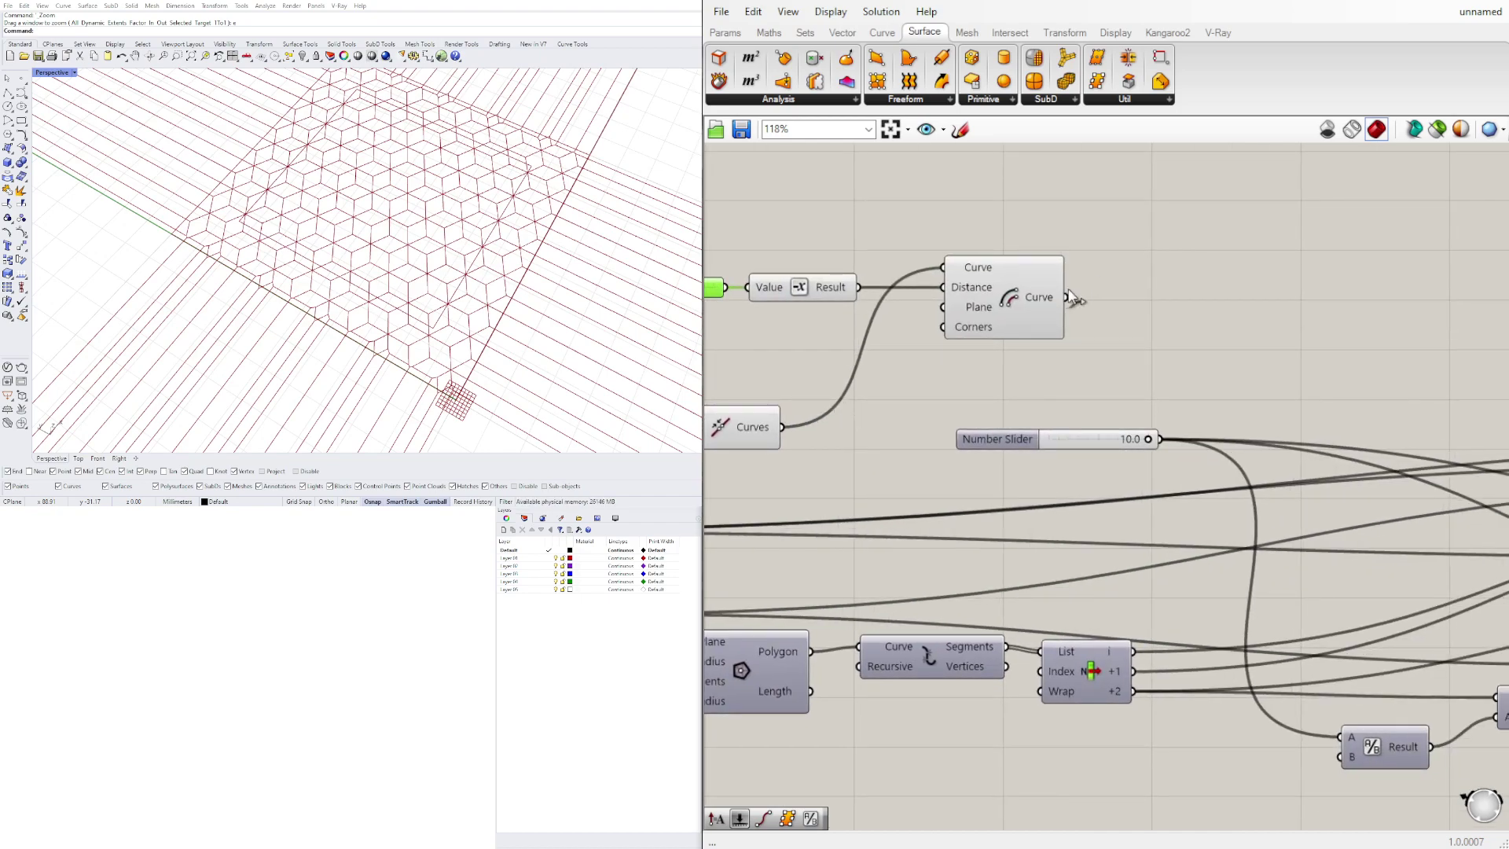
scroll(1073, 306, "down", 7)
left_click_drag(1068, 297, 1377, 311)
scroll(1454, 366, "up", 3)
scroll(1376, 365, "up", 5)
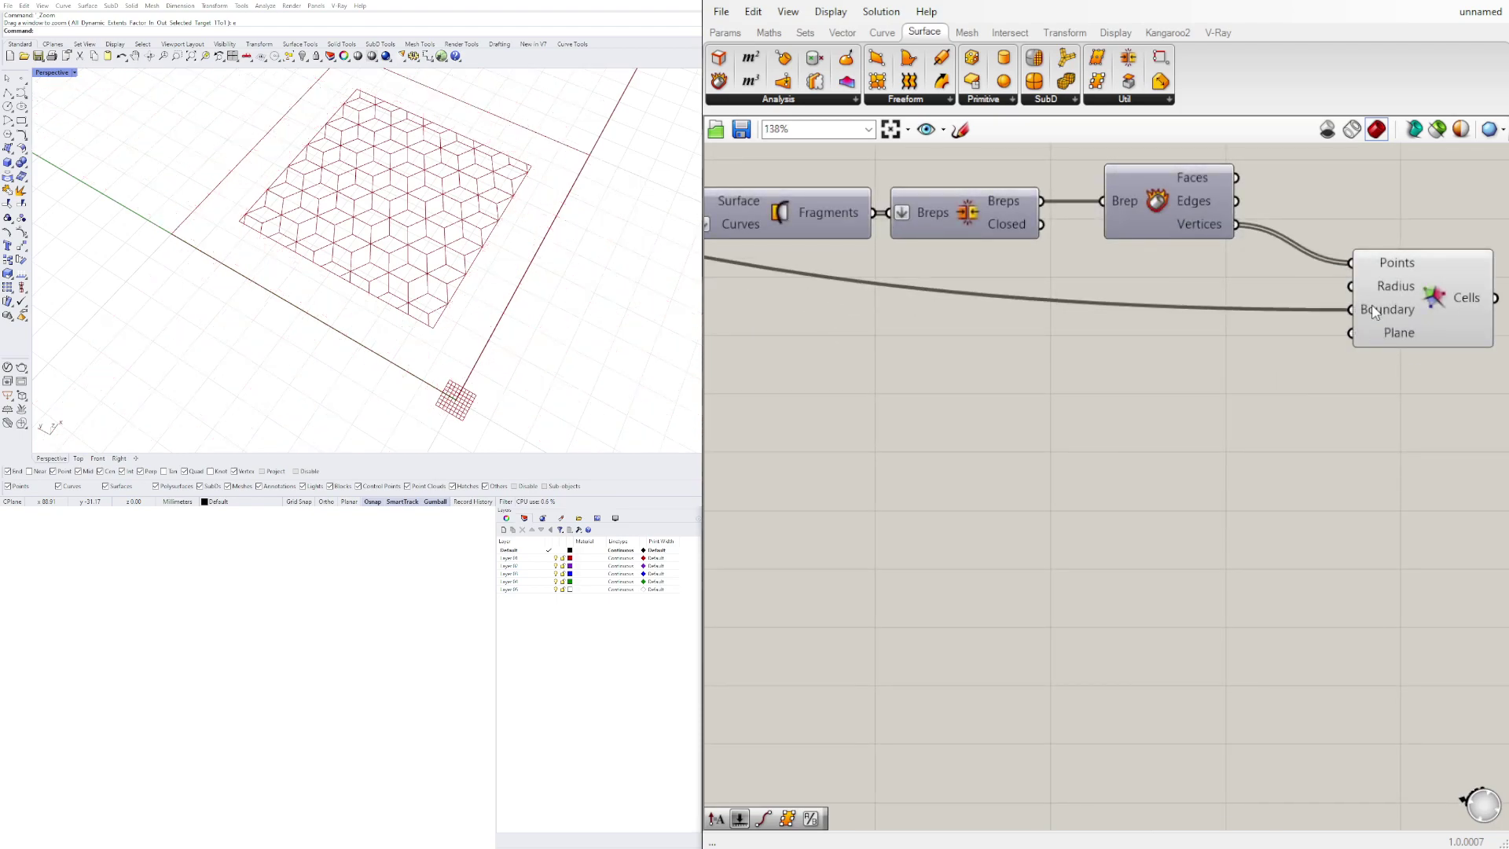
right_click_drag(1204, 519, 972, 585)
left_click_drag(1160, 397, 1075, 371)
- Set the offset distance slider feeding the Negative component to 5
scroll(1044, 555, "down", 8)
right_click_drag(1044, 555, 1322, 544)
scroll(995, 529, "up", 8)
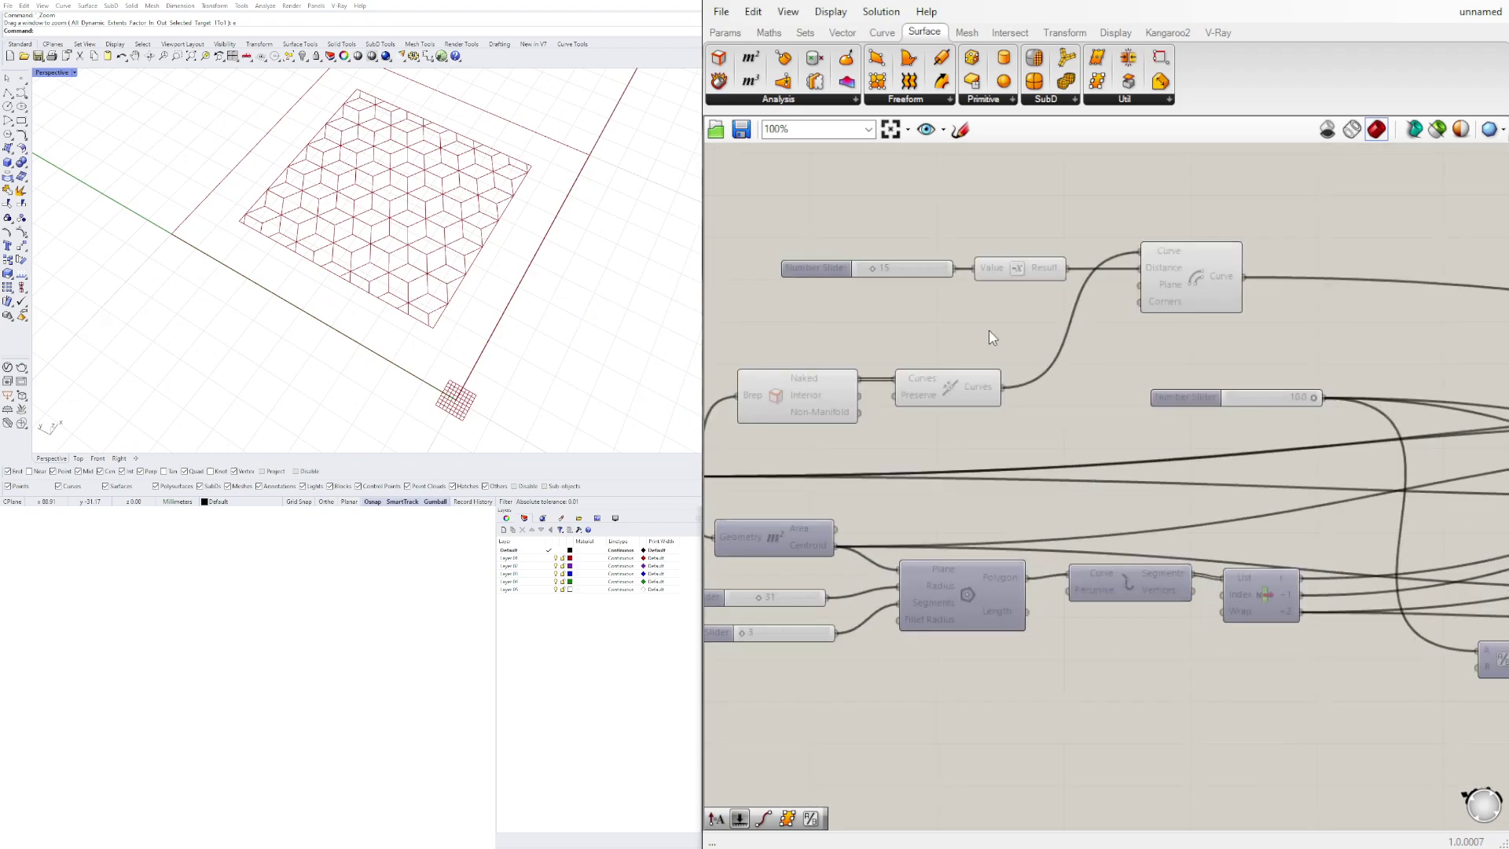
right_click_drag(944, 287, 1041, 414)
scroll(911, 376, "up", 4)
scroll(937, 399, "up", 1)
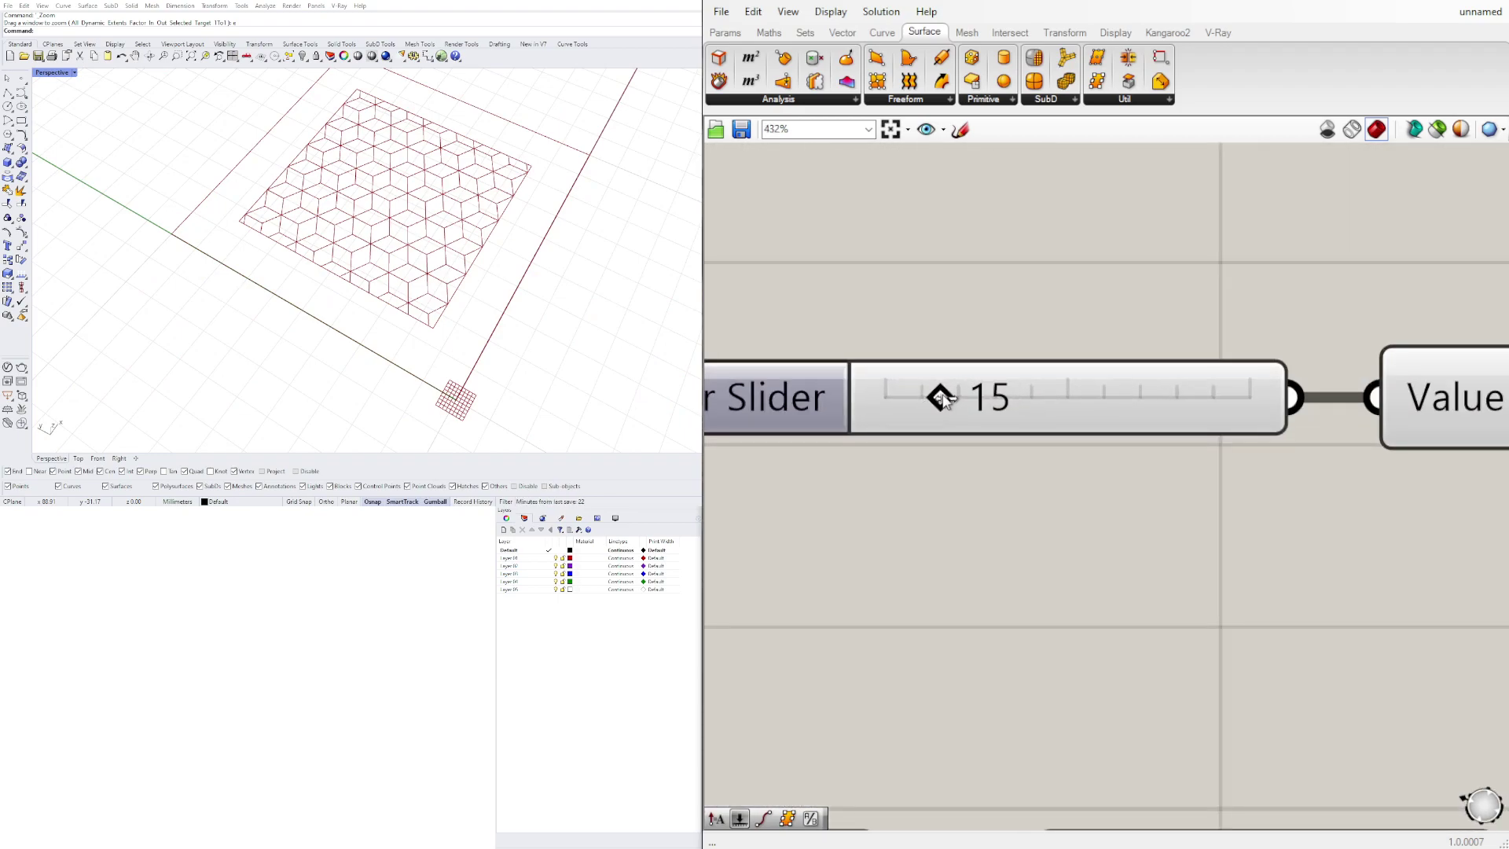
left_click_drag(945, 401, 905, 445)
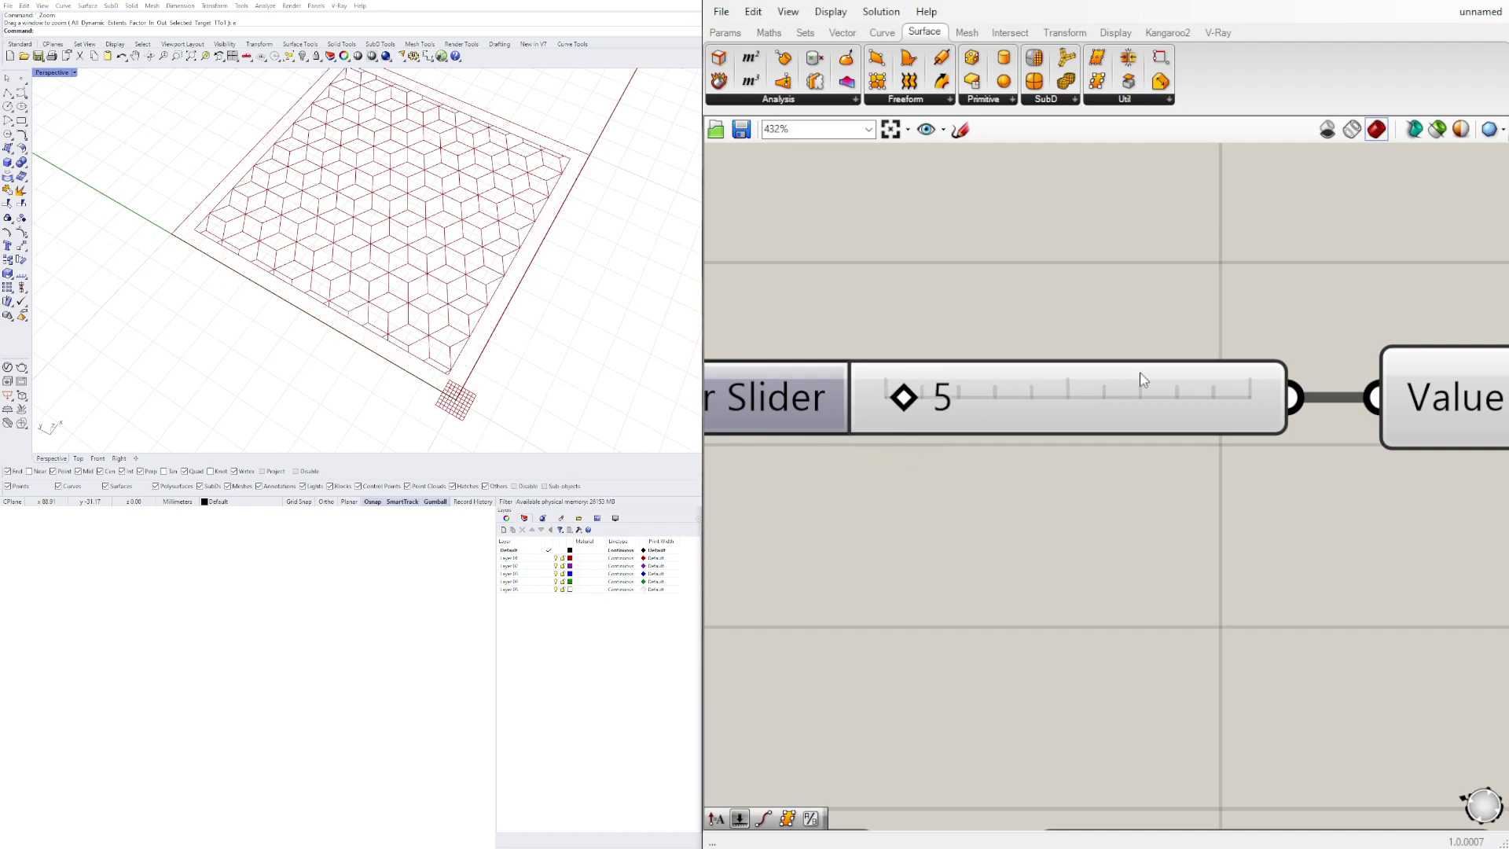
- Select the Voronoi component and examine its bounded cell pattern in the Rhino viewport from different angles
scroll(904, 442, "down", 10)
right_click_drag(1494, 458, 954, 383)
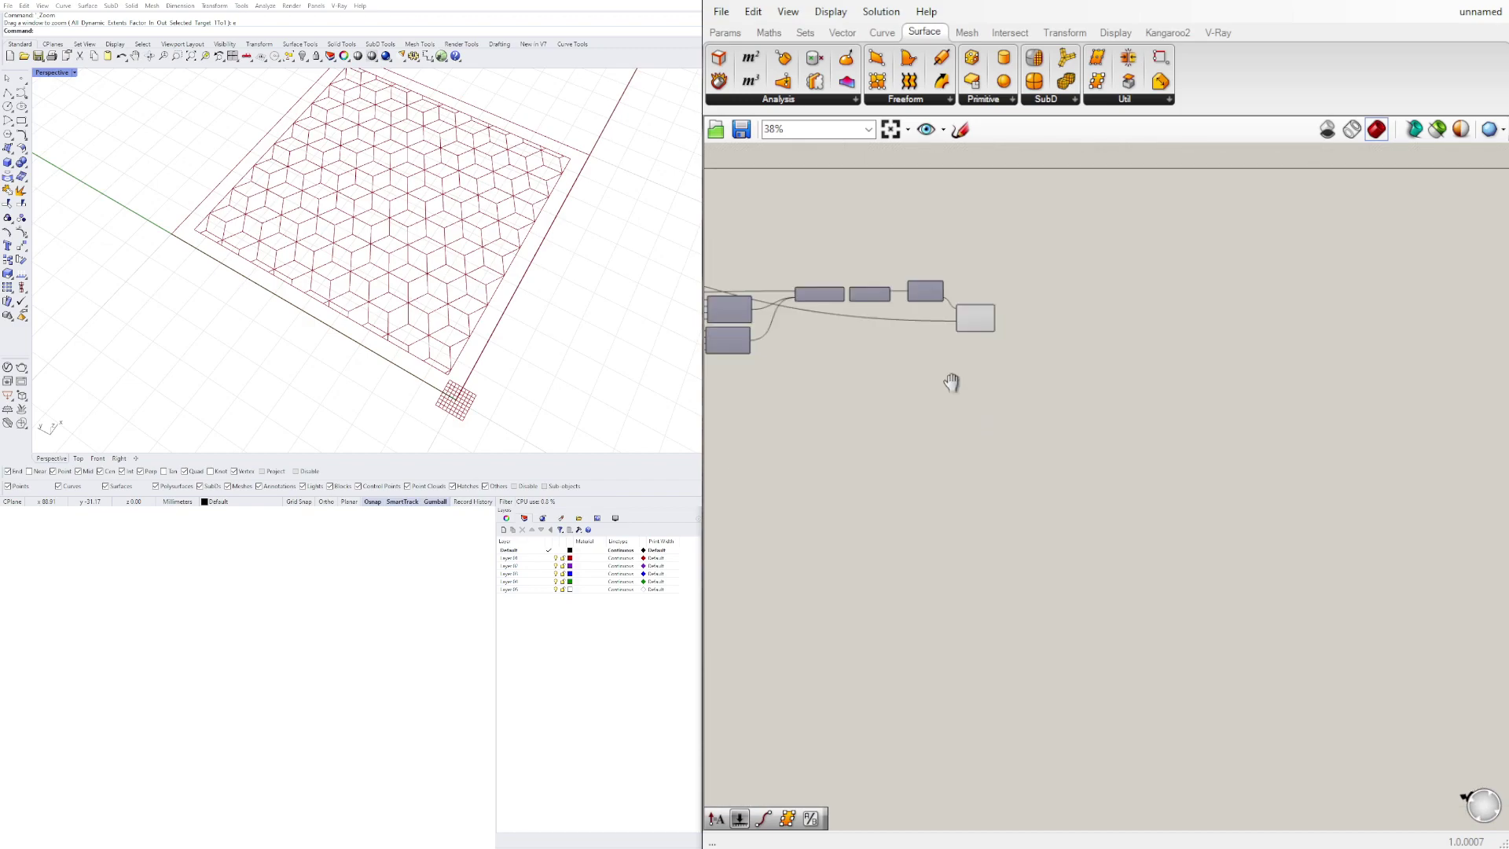
scroll(1021, 336, "up", 5)
left_click(903, 294)
scroll(496, 162, "up", 6)
right_click_drag(502, 167, 601, 175)
scroll(519, 118, "down", 8)
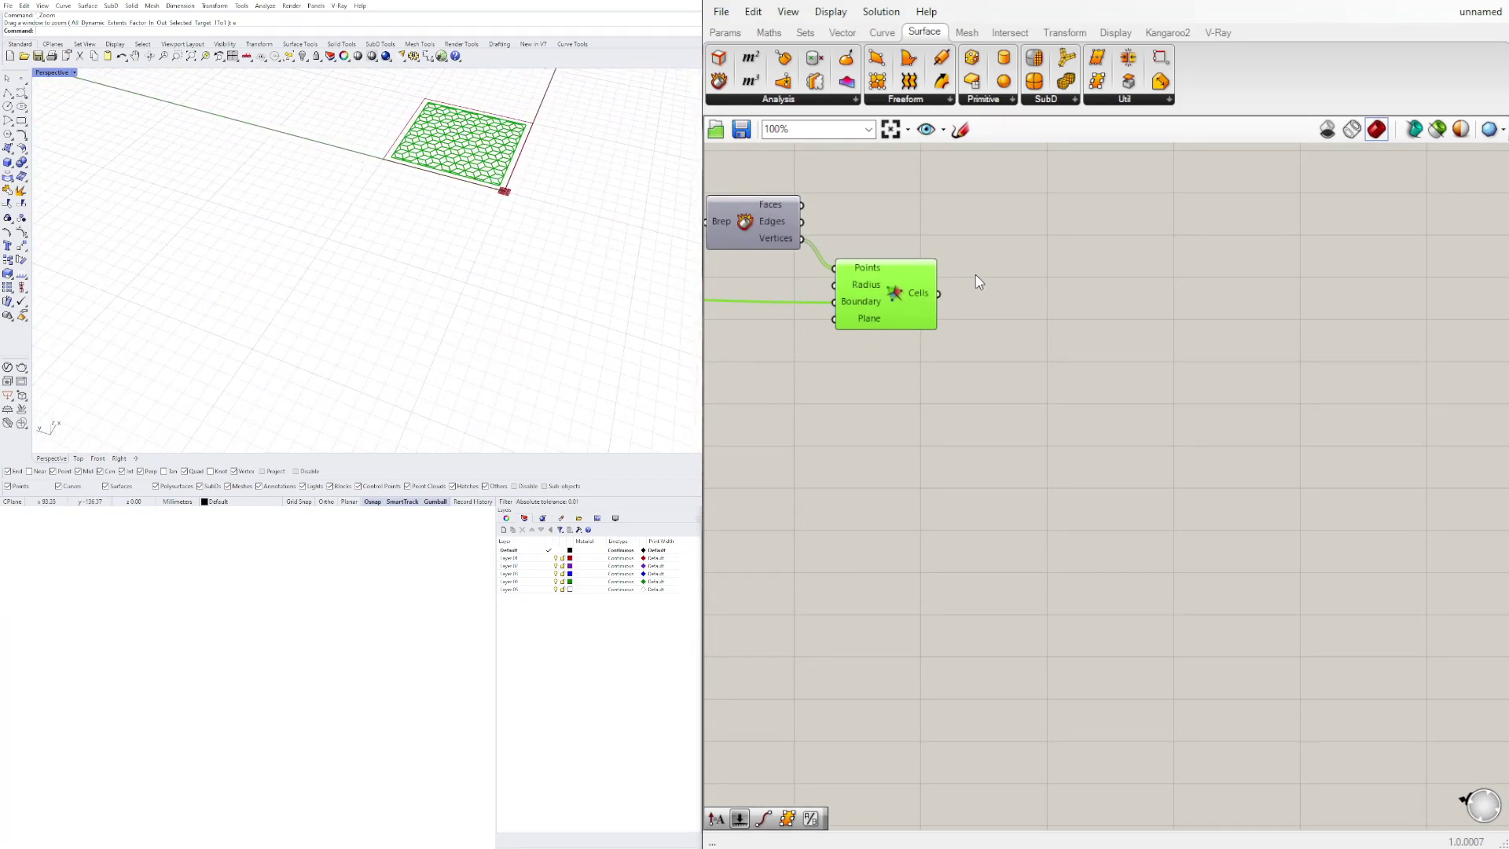
right_click_drag(977, 283, 1222, 394)
scroll(433, 159, "up", 3)
right_click_drag(433, 159, 332, 267)
scroll(837, 389, "down", 1)
- Set the offset distance slider feeding the Negative component to 8
right_click_drag(837, 389, 1163, 432)
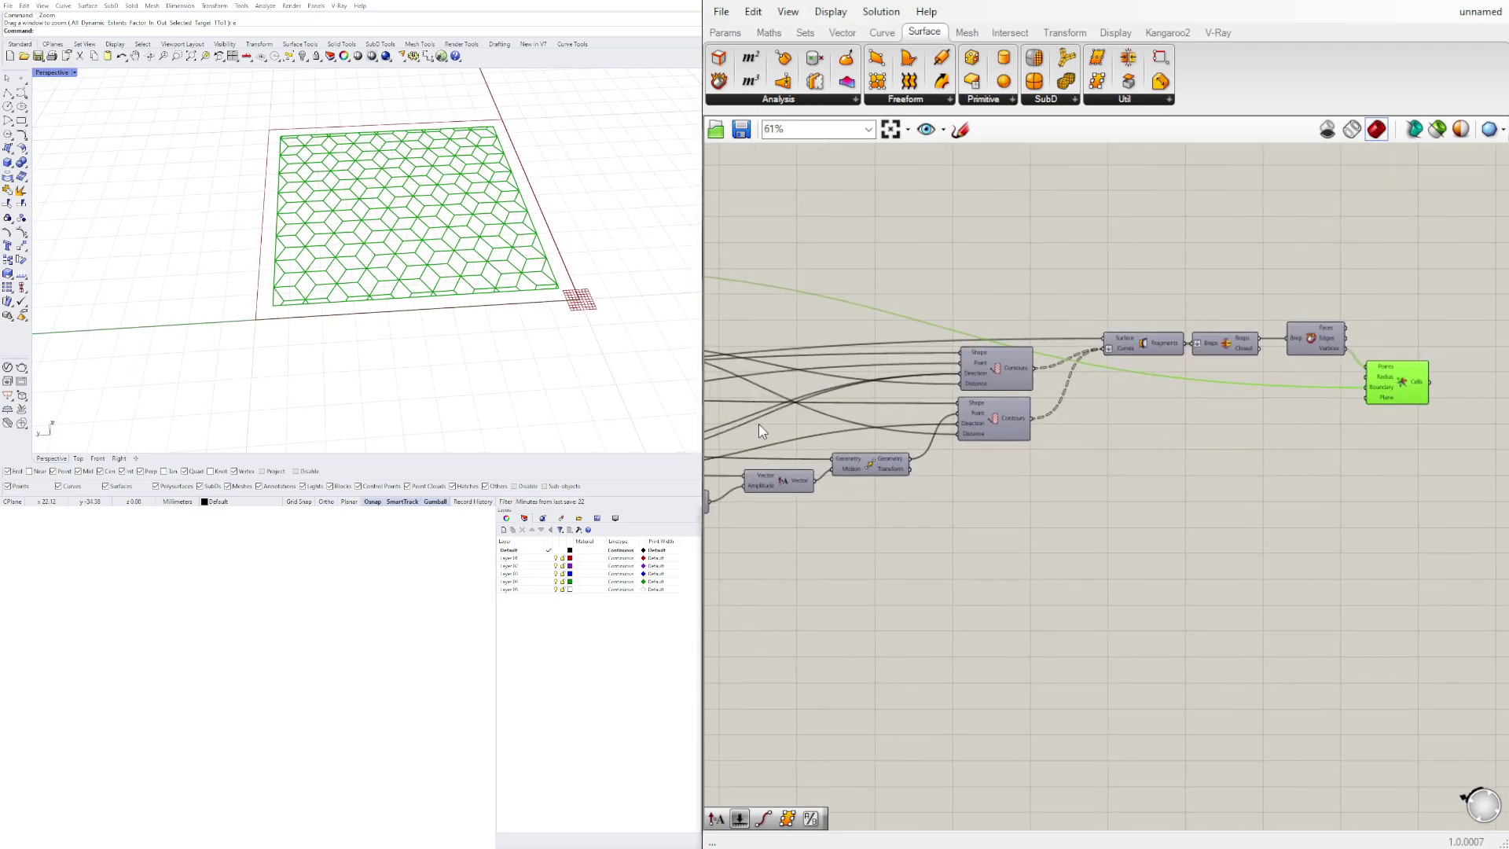
right_click_drag(758, 423, 1297, 450)
scroll(1061, 295, "up", 3)
scroll(994, 342, "up", 2)
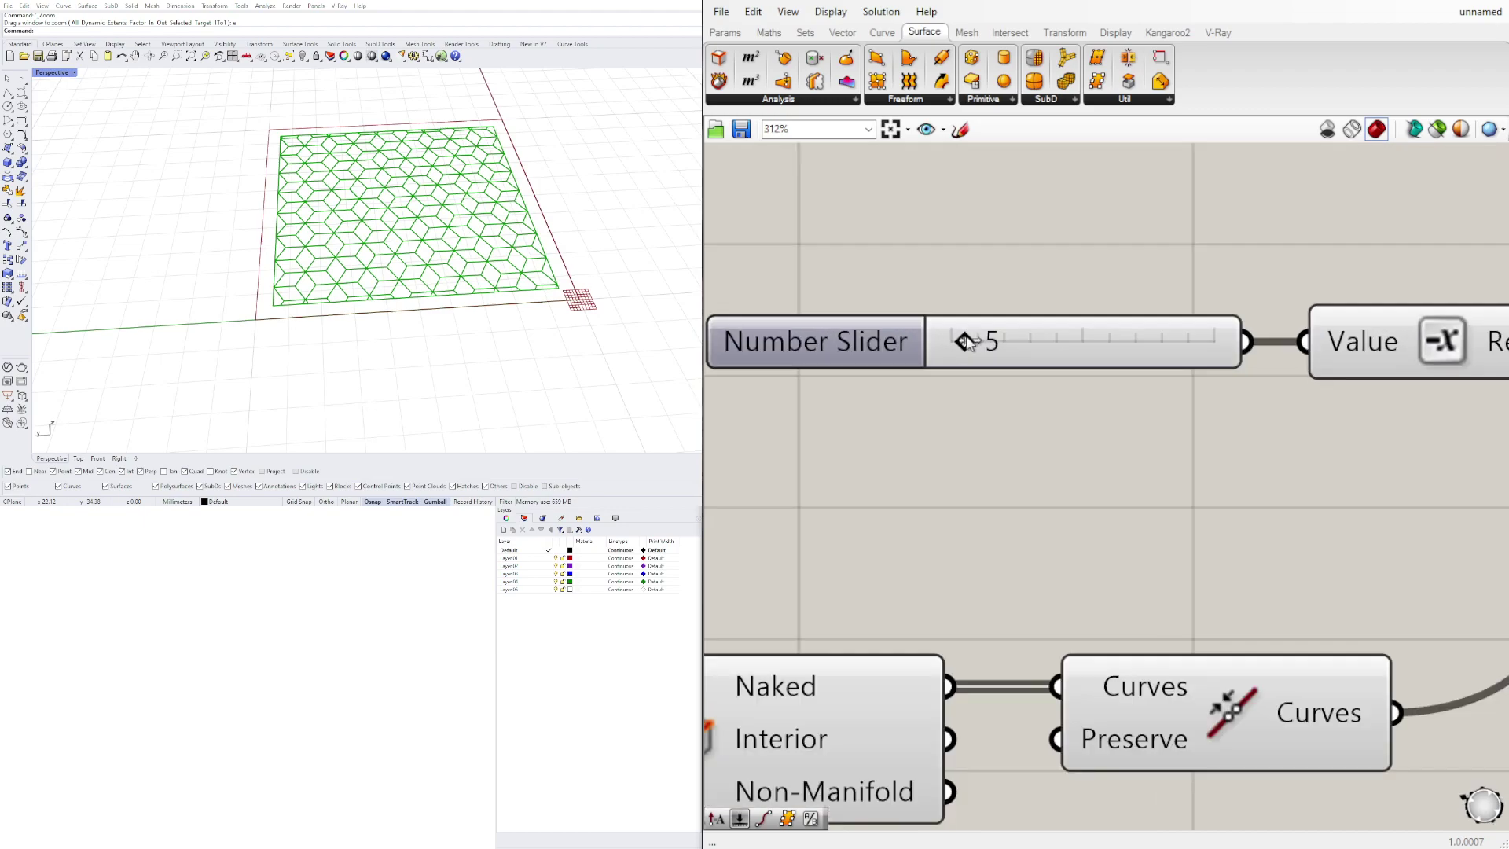
left_click_drag(967, 340, 975, 342)
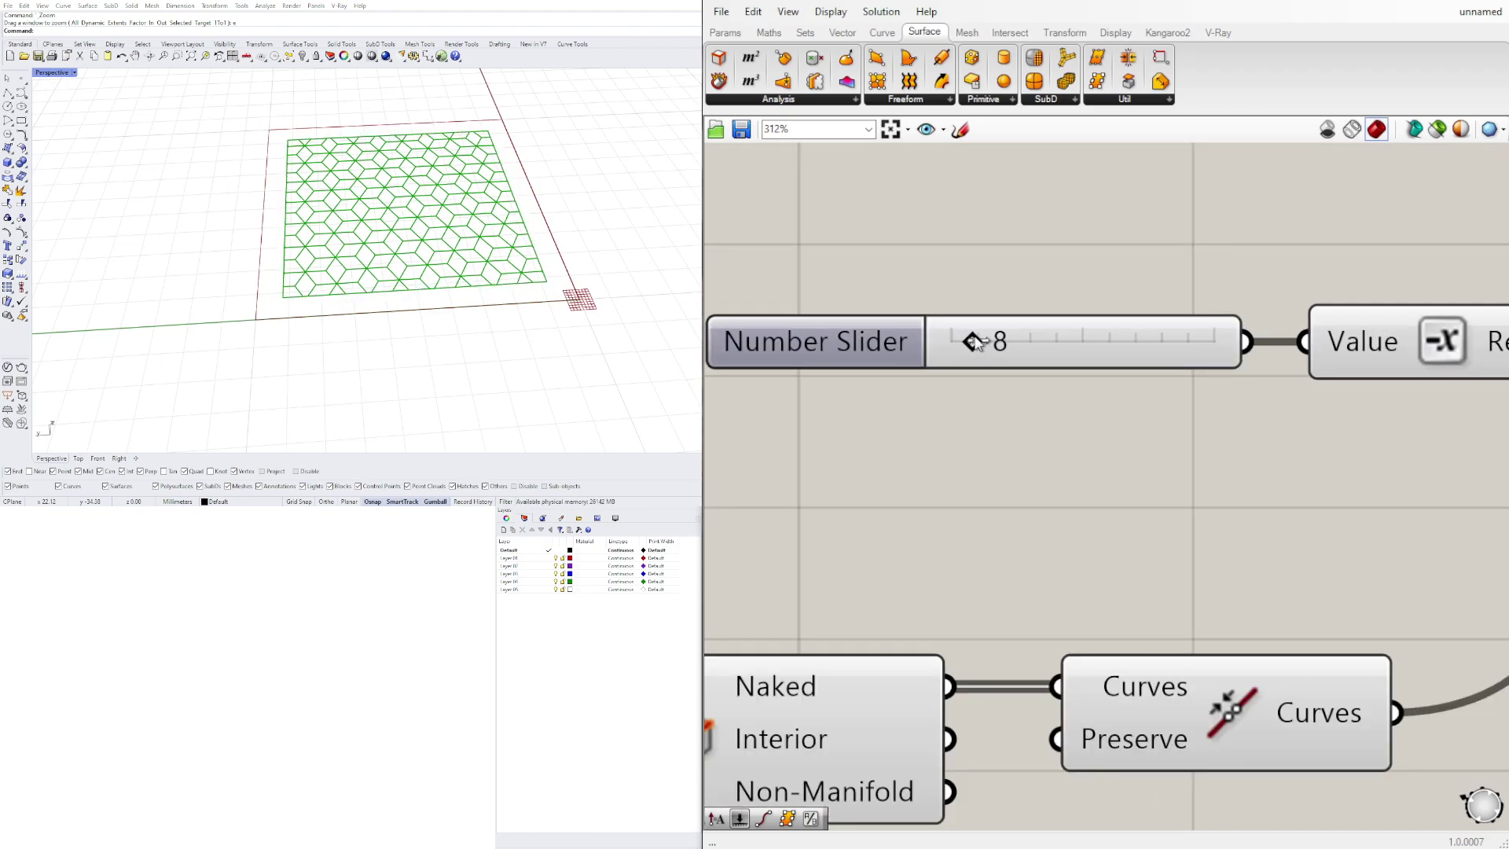
- Add a Sphere component below the Polygon component, connecting the Area centroid to its Base and the plane size slider to its Radius
scroll(1136, 358, "down", 8)
right_click_drag(1240, 432, 811, 404)
right_click_drag(1363, 487, 874, 369)
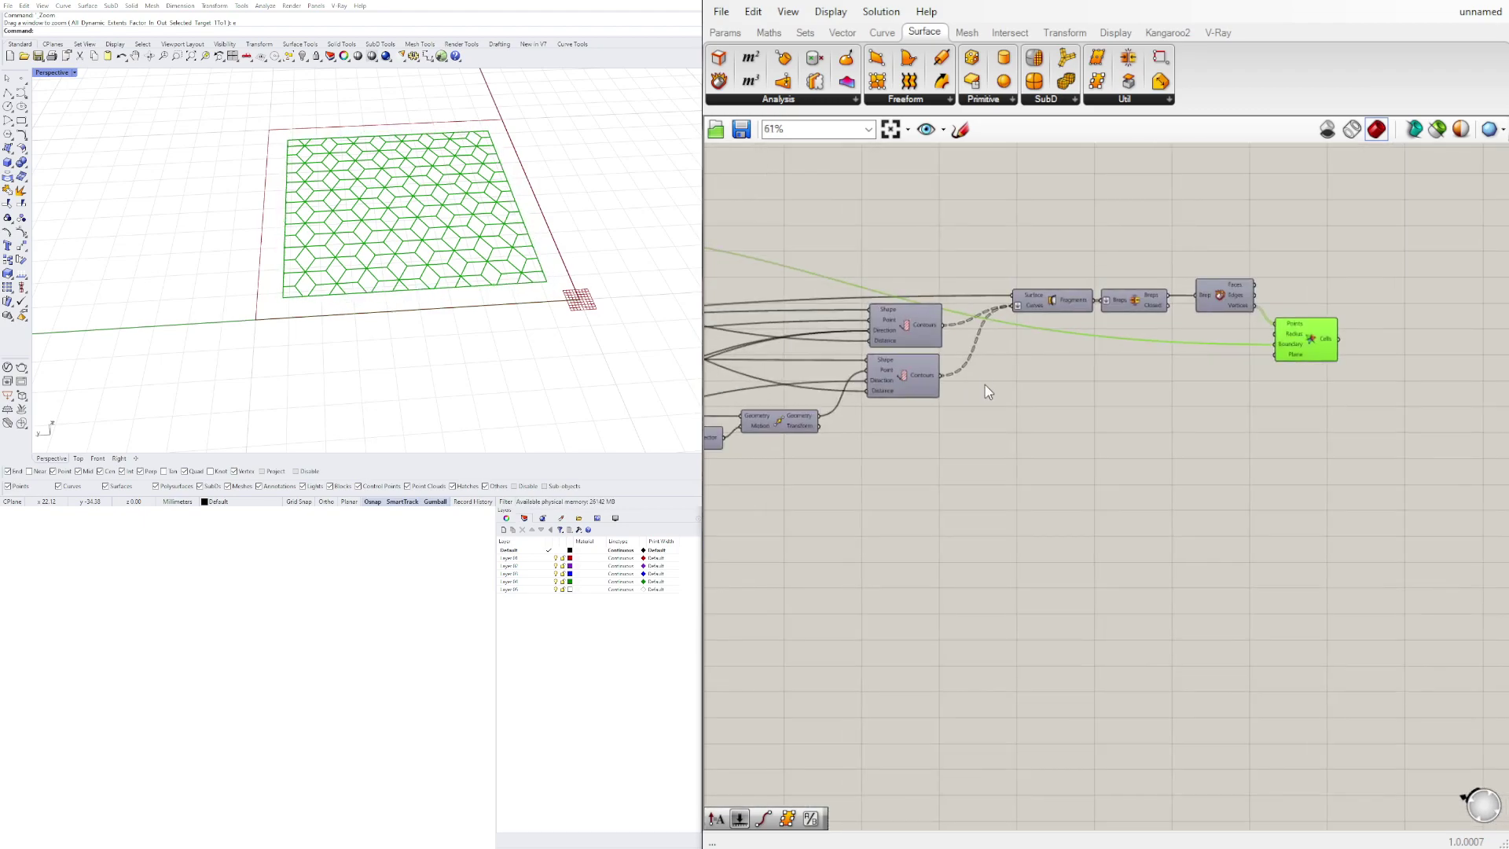
scroll(943, 393, "down", 3)
scroll(1132, 377, "up", 5)
scroll(1101, 306, "down", 5)
right_click_drag(952, 465, 1225, 541)
left_click(924, 492)
scroll(924, 492, "up", 2)
right_click_drag(792, 346, 1059, 363)
right_click_drag(890, 396, 1193, 397)
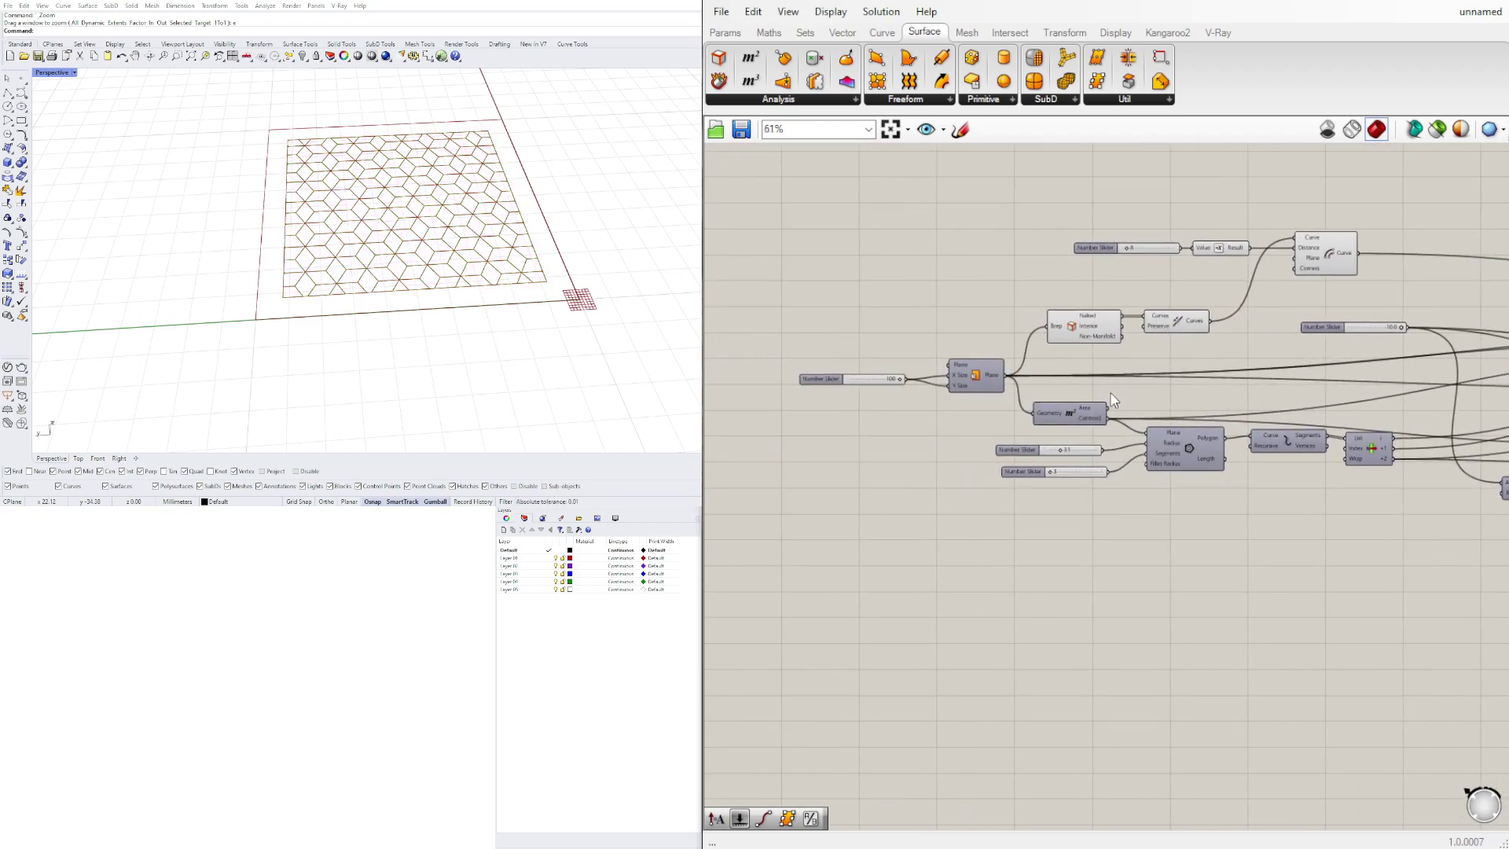
right_click_drag(1073, 393, 908, 389)
double_click(1070, 617)
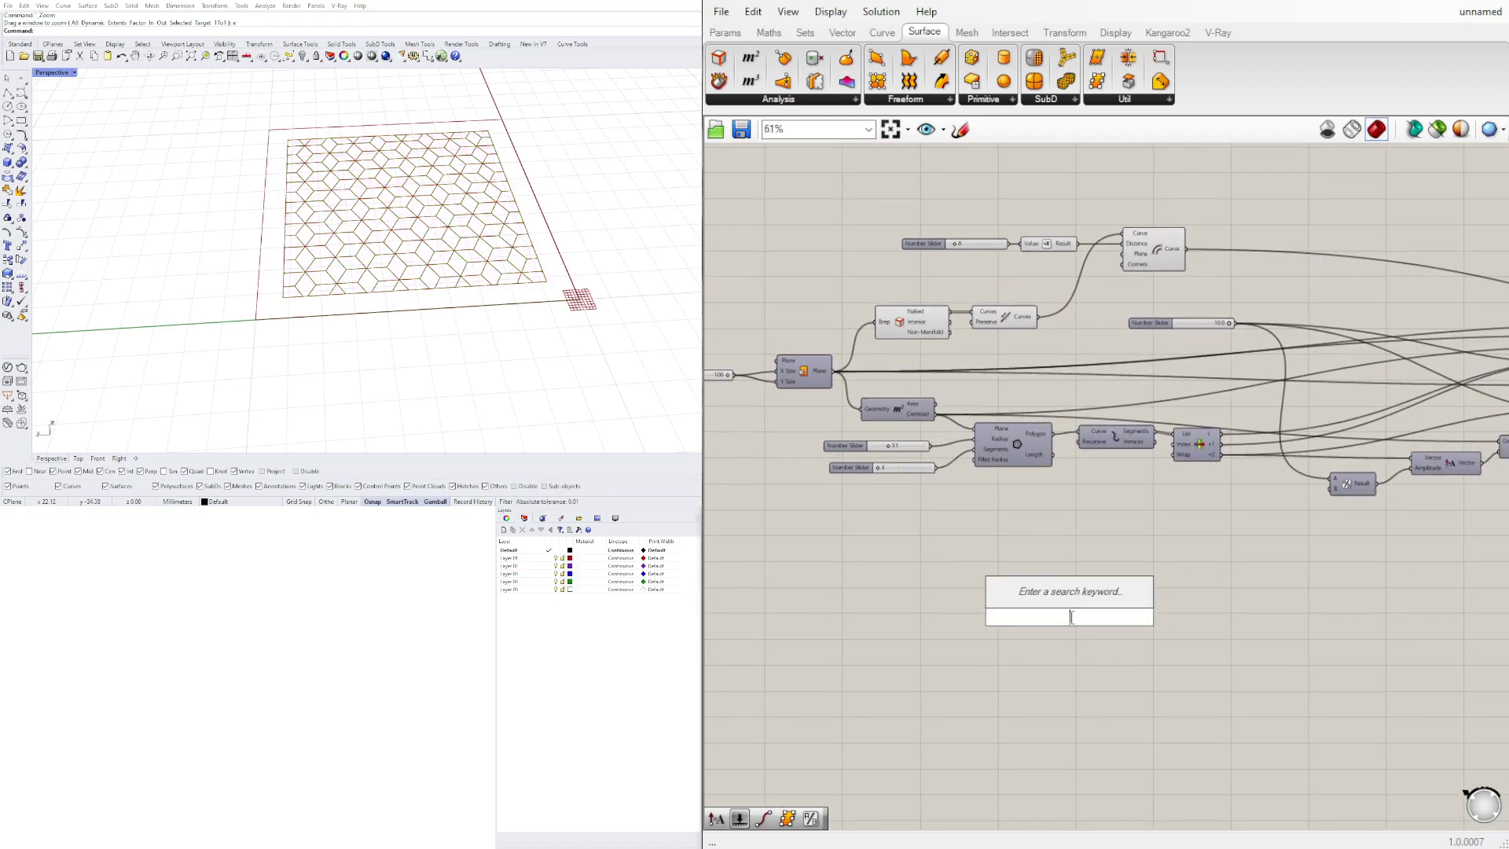
left_click(879, 402)
double_click(1051, 553)
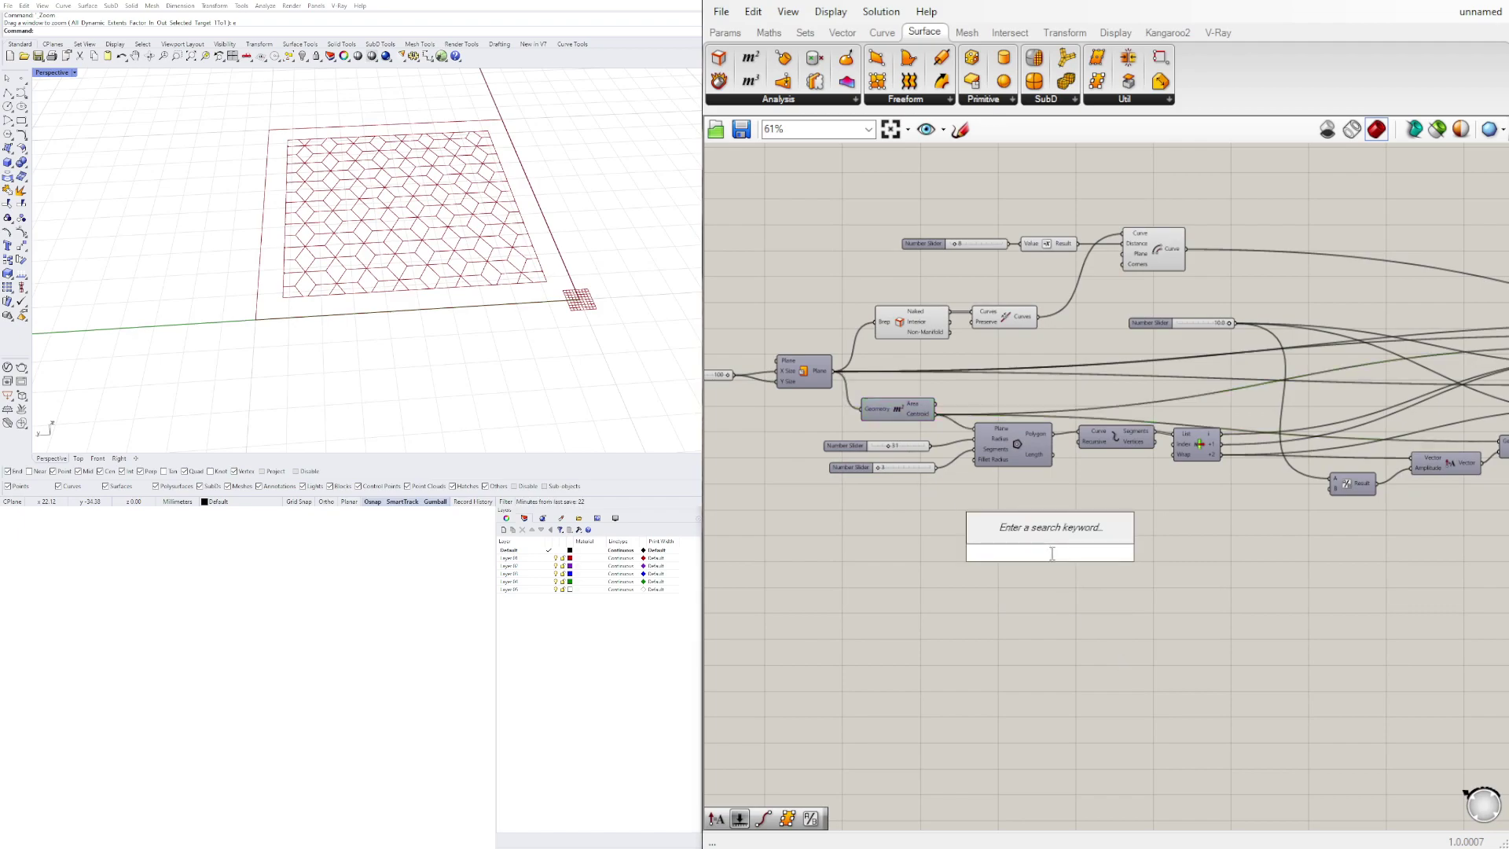
type("sphere")
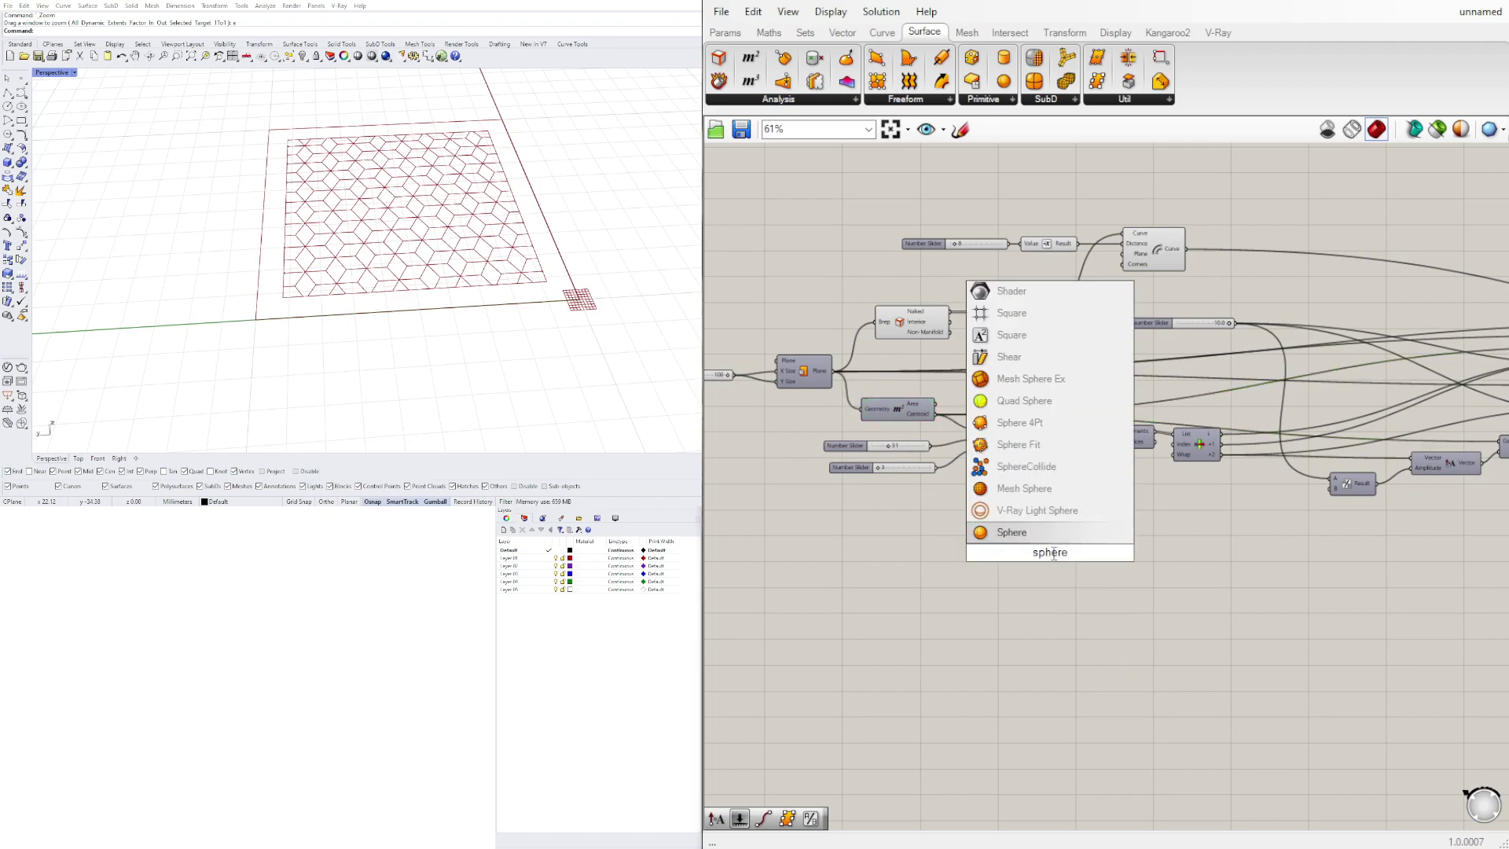
left_click(1008, 534)
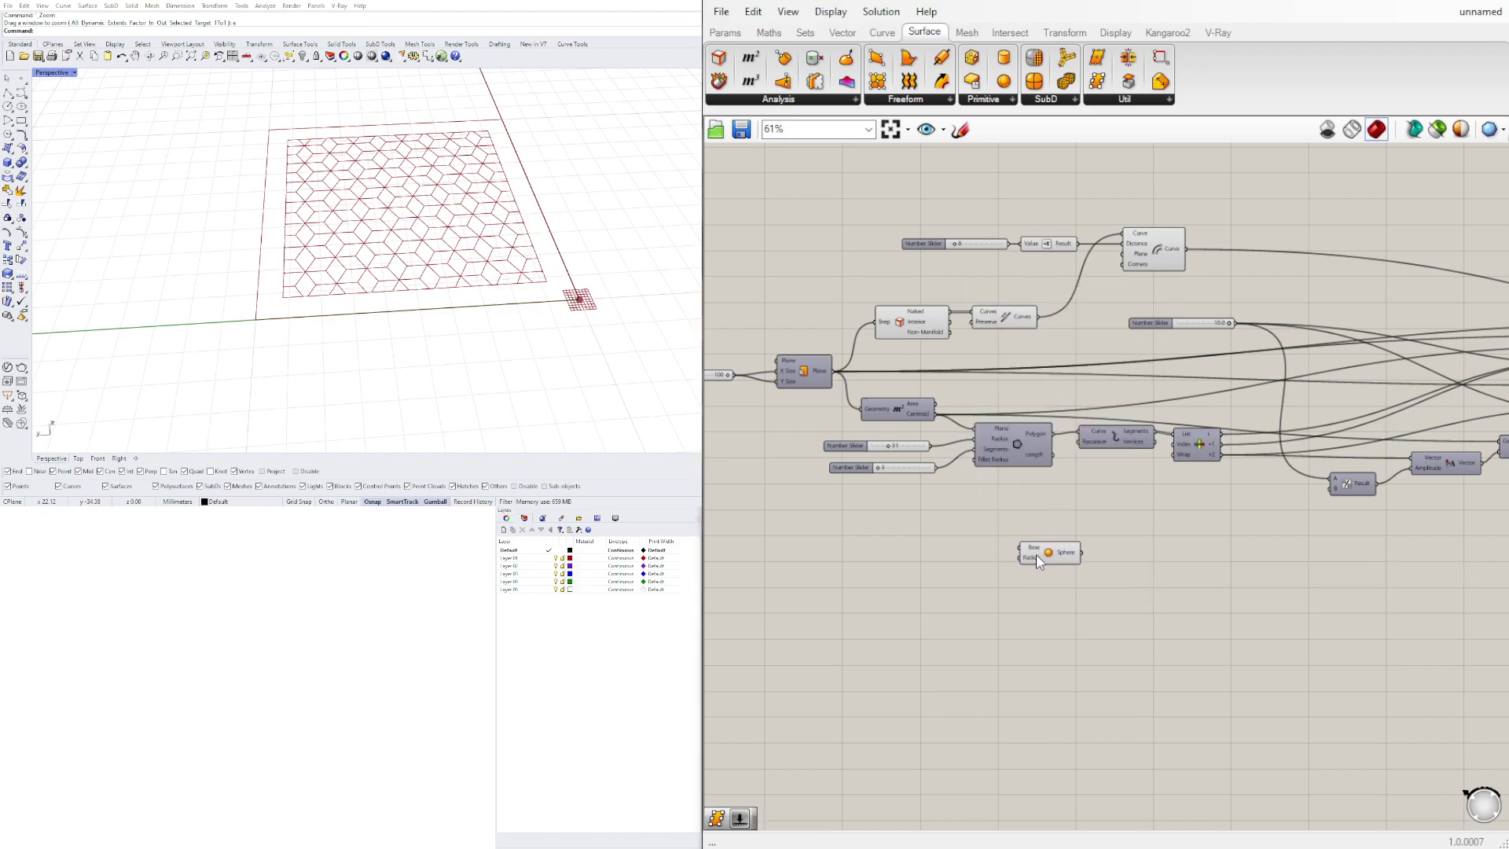
left_click_drag(1037, 560, 1007, 542)
right_click_drag(824, 561, 905, 533)
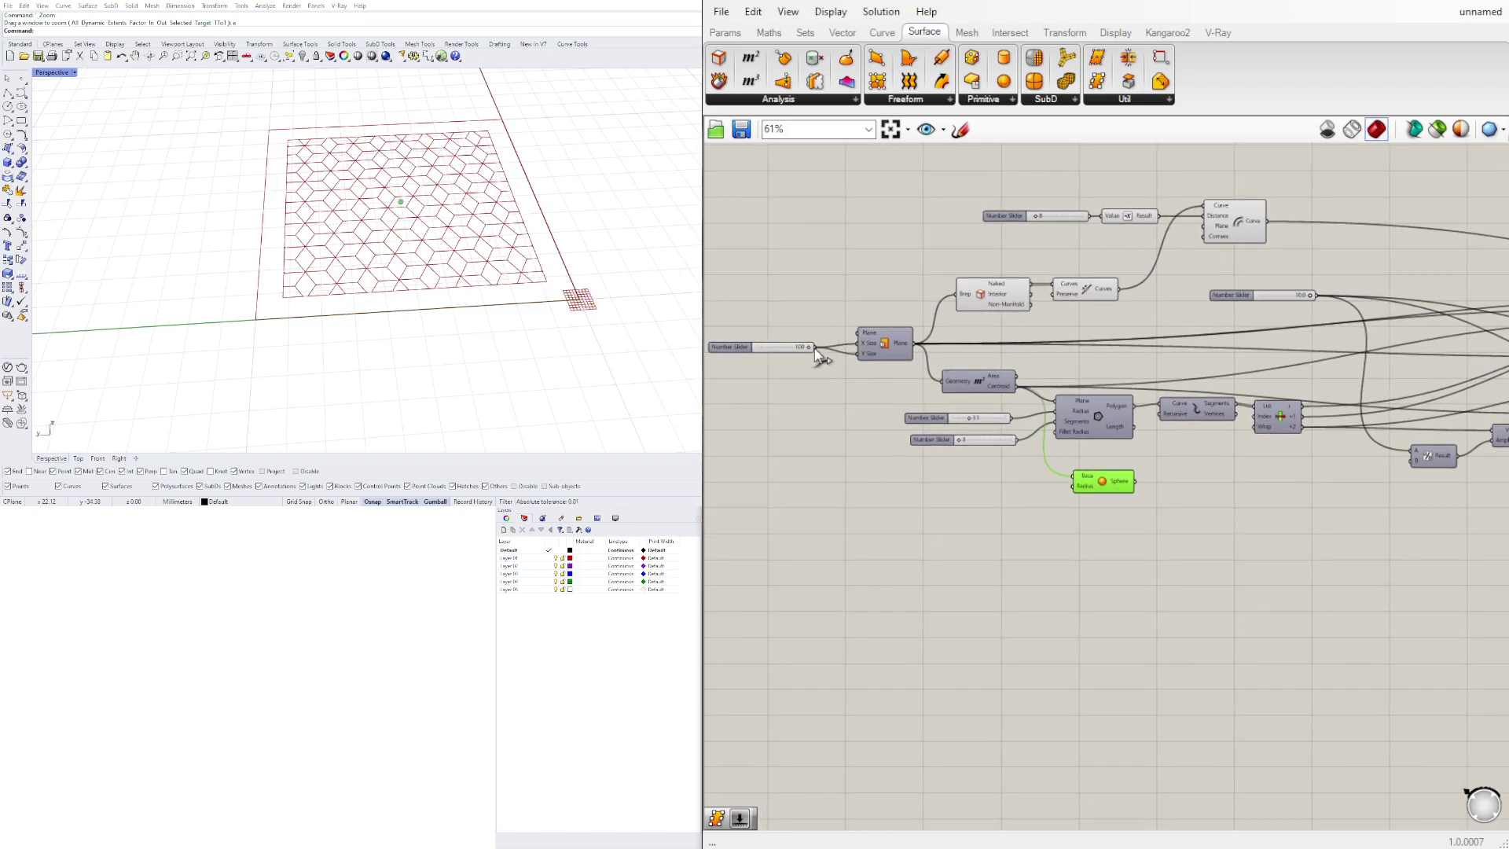
left_click_drag(1076, 495, 1074, 487)
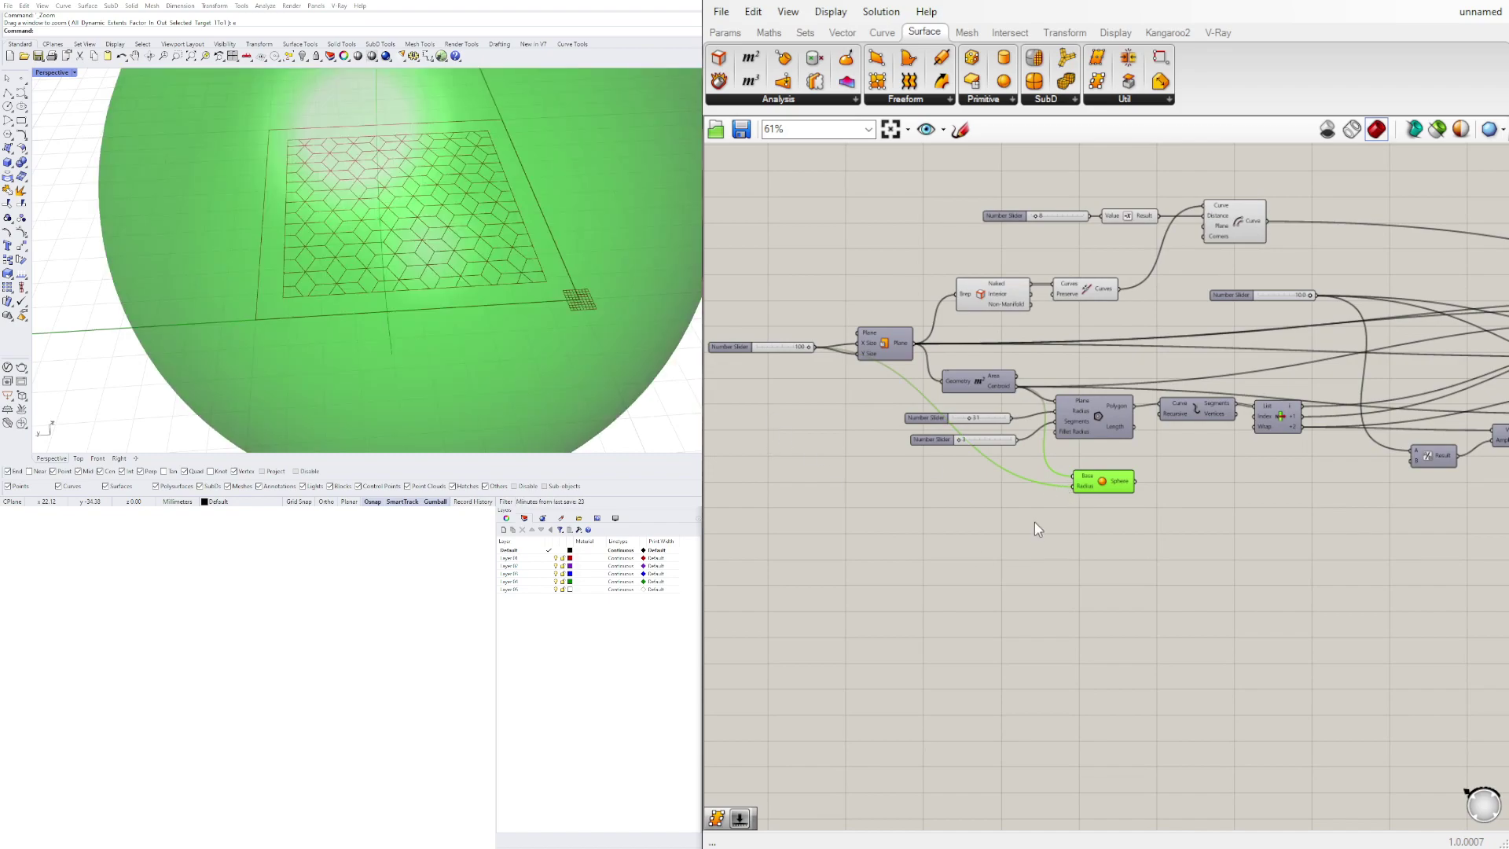
- Feed the Sphere's Radius from a new number slider of 50 instead, and set that slider to 35
double_click(988, 522)
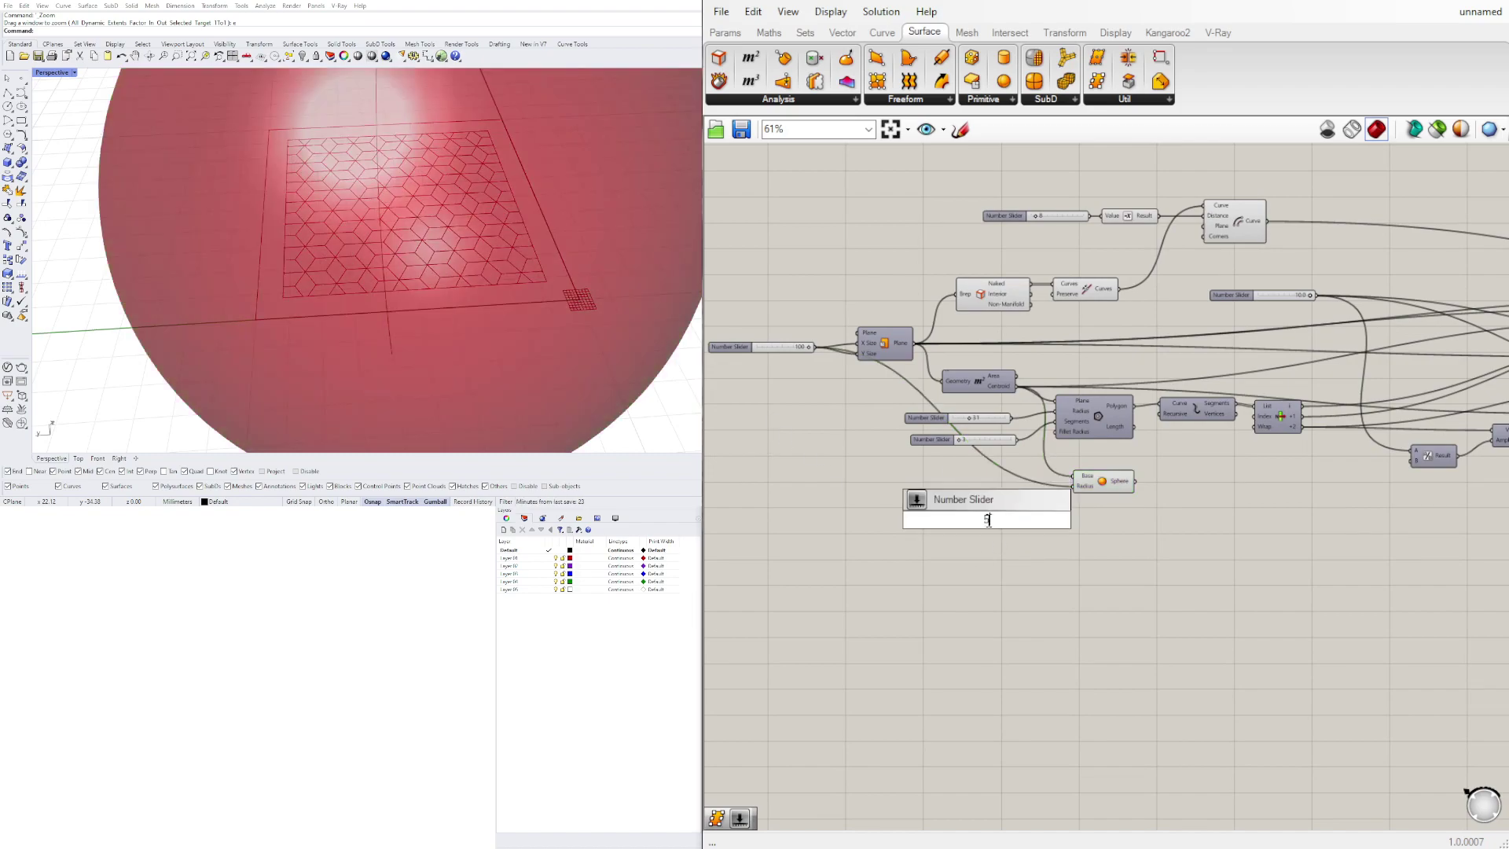
key("Return")
left_click_drag(1041, 520, 1074, 487)
scroll(1036, 489, "up", 4)
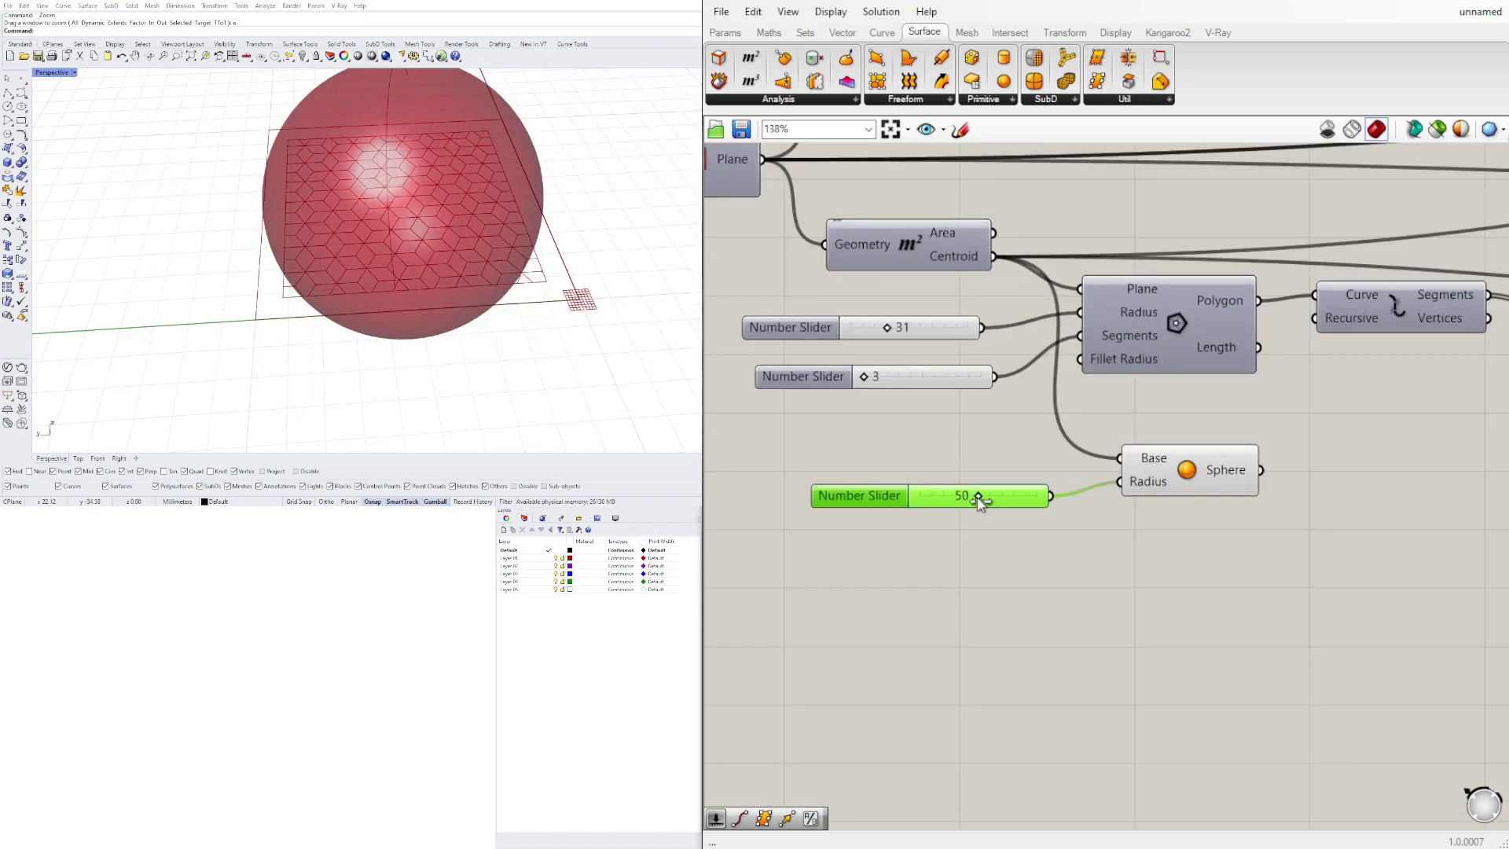
left_click_drag(978, 496, 961, 496)
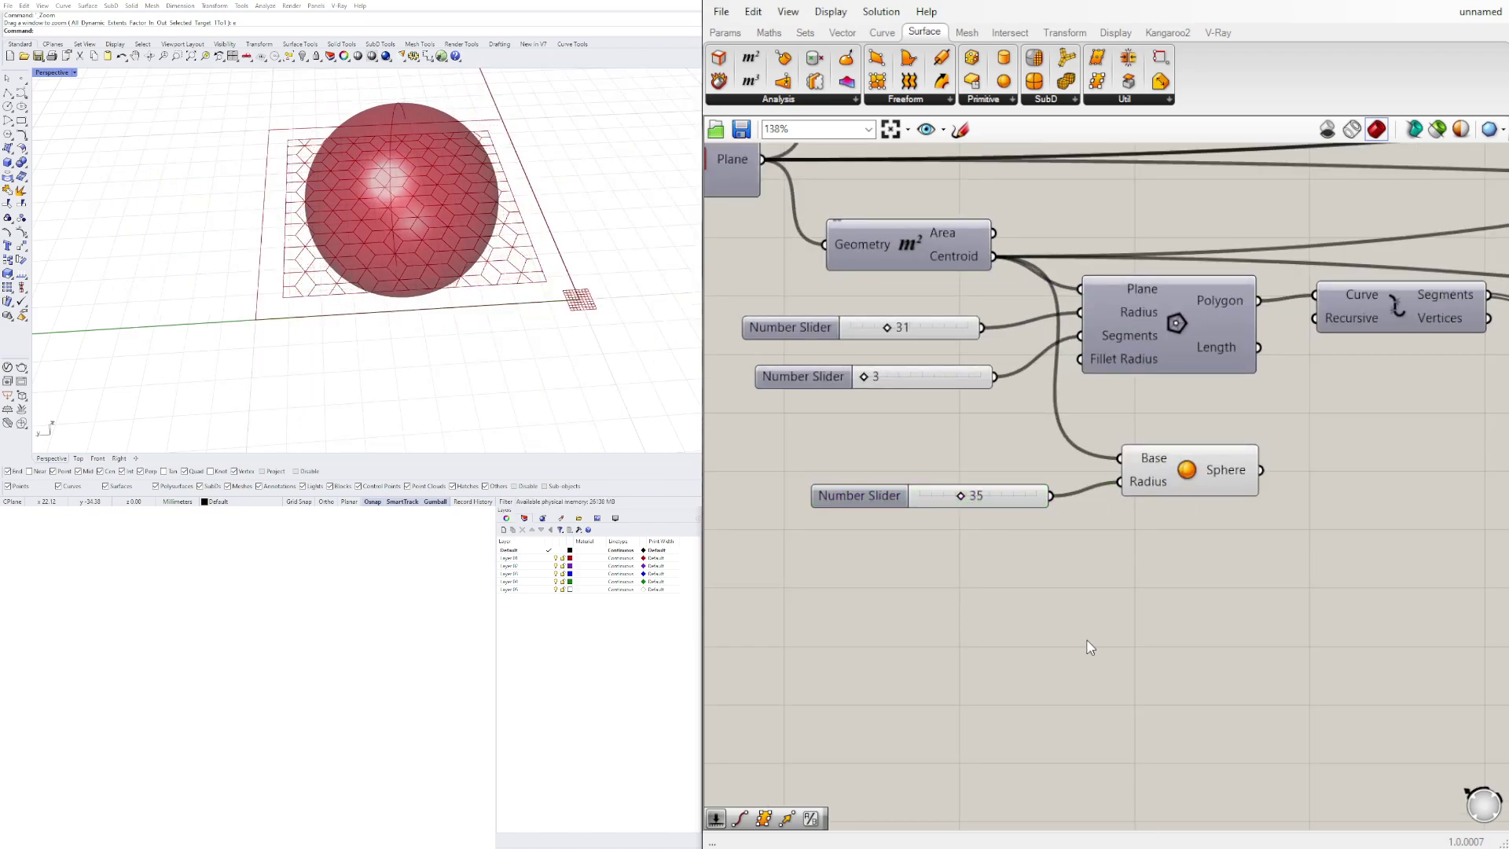
- Add the curve Project component beside Voronoi and connect the Voronoi Cells output to its Curve input
scroll(1022, 589, "down", 6)
scroll(1051, 531, "up", 3)
scroll(1155, 597, "down", 4)
right_click_drag(1269, 647, 1011, 604)
right_click_drag(1267, 493, 1002, 439)
scroll(1262, 372, "up", 3)
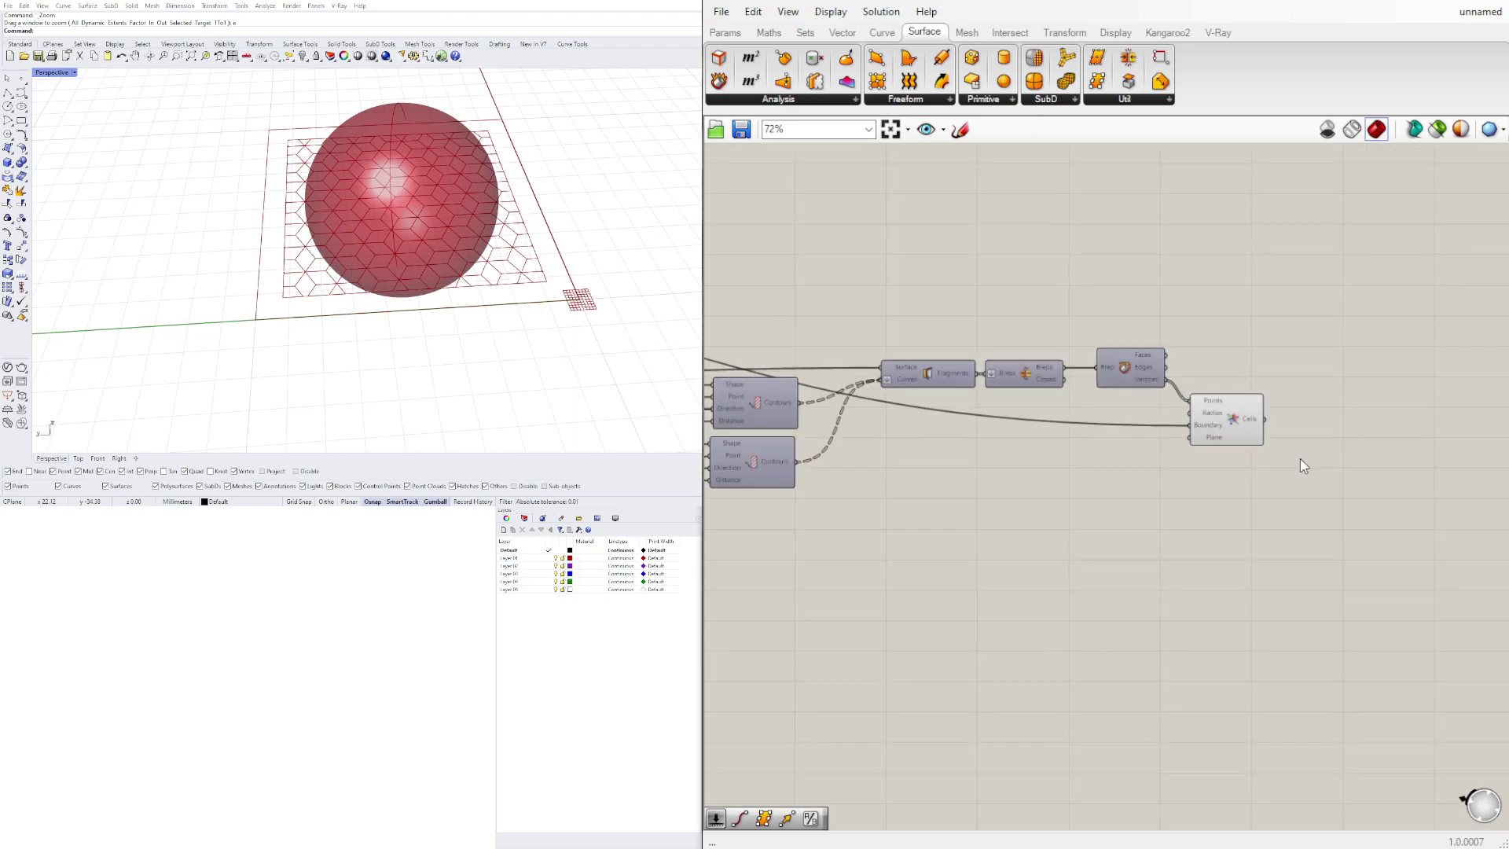
double_click(1302, 465)
type("pr")
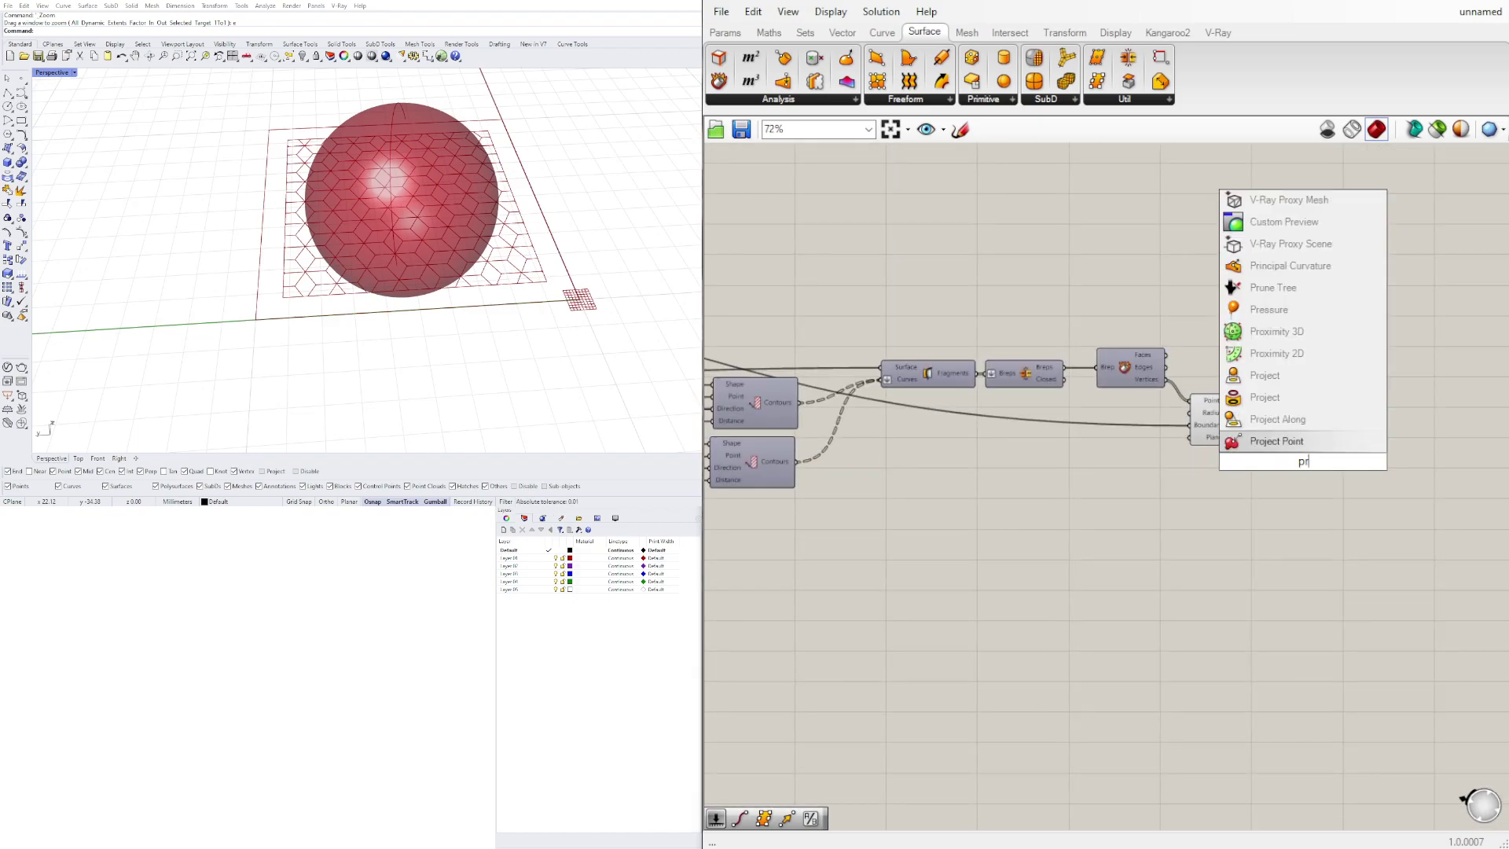
left_click(1237, 402)
left_click(1305, 456)
scroll(1305, 458, "up", 3)
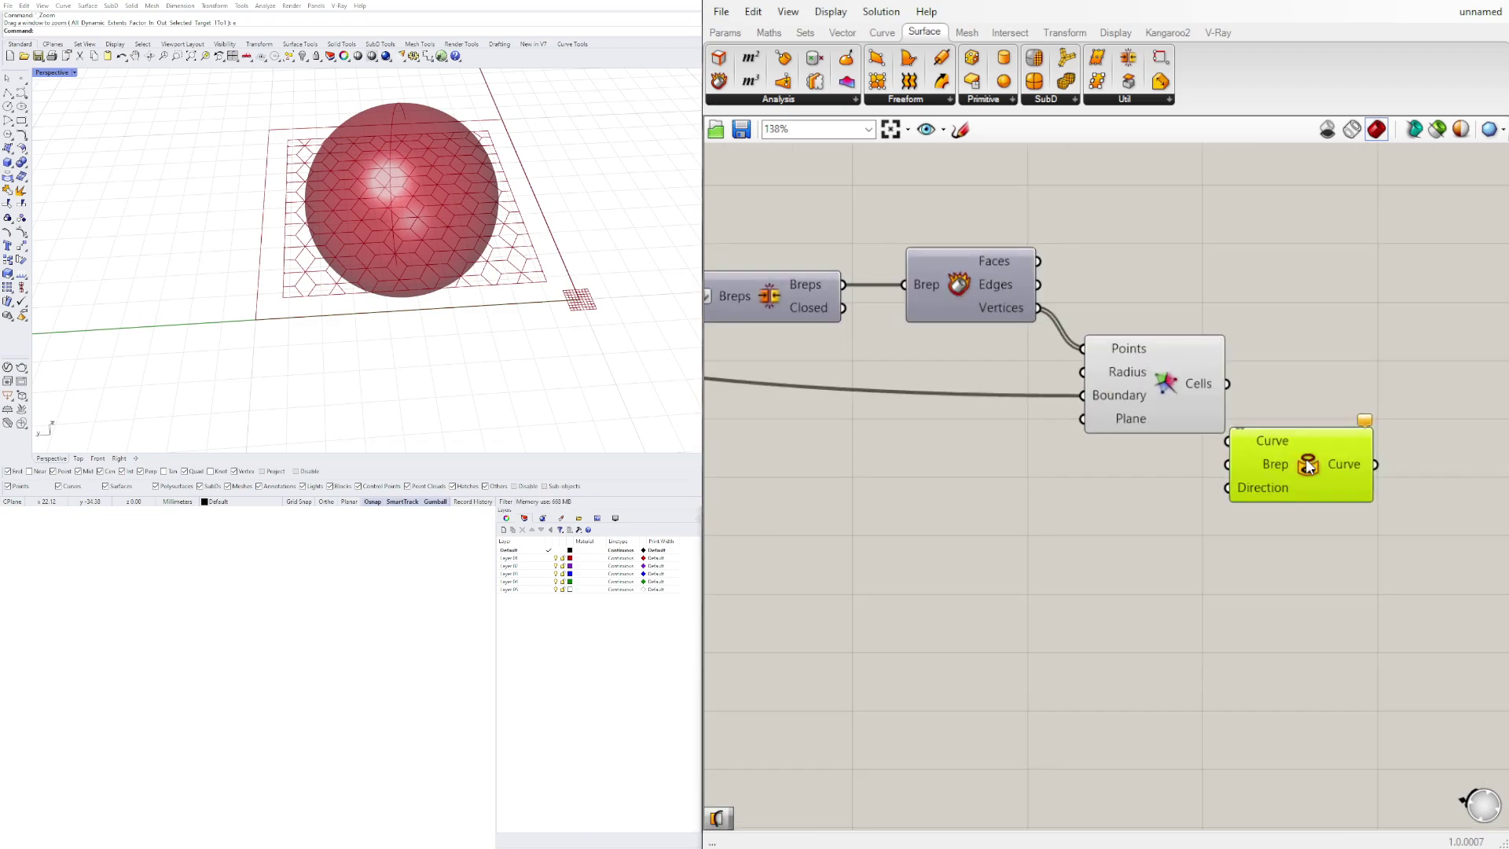
left_click_drag(1293, 462, 1328, 477)
left_click(1160, 386)
- Connect the Sphere output to the Brep input of the Project component
scroll(1328, 542, "down", 7)
right_click_drag(964, 640, 1297, 617)
scroll(1033, 568, "up", 4)
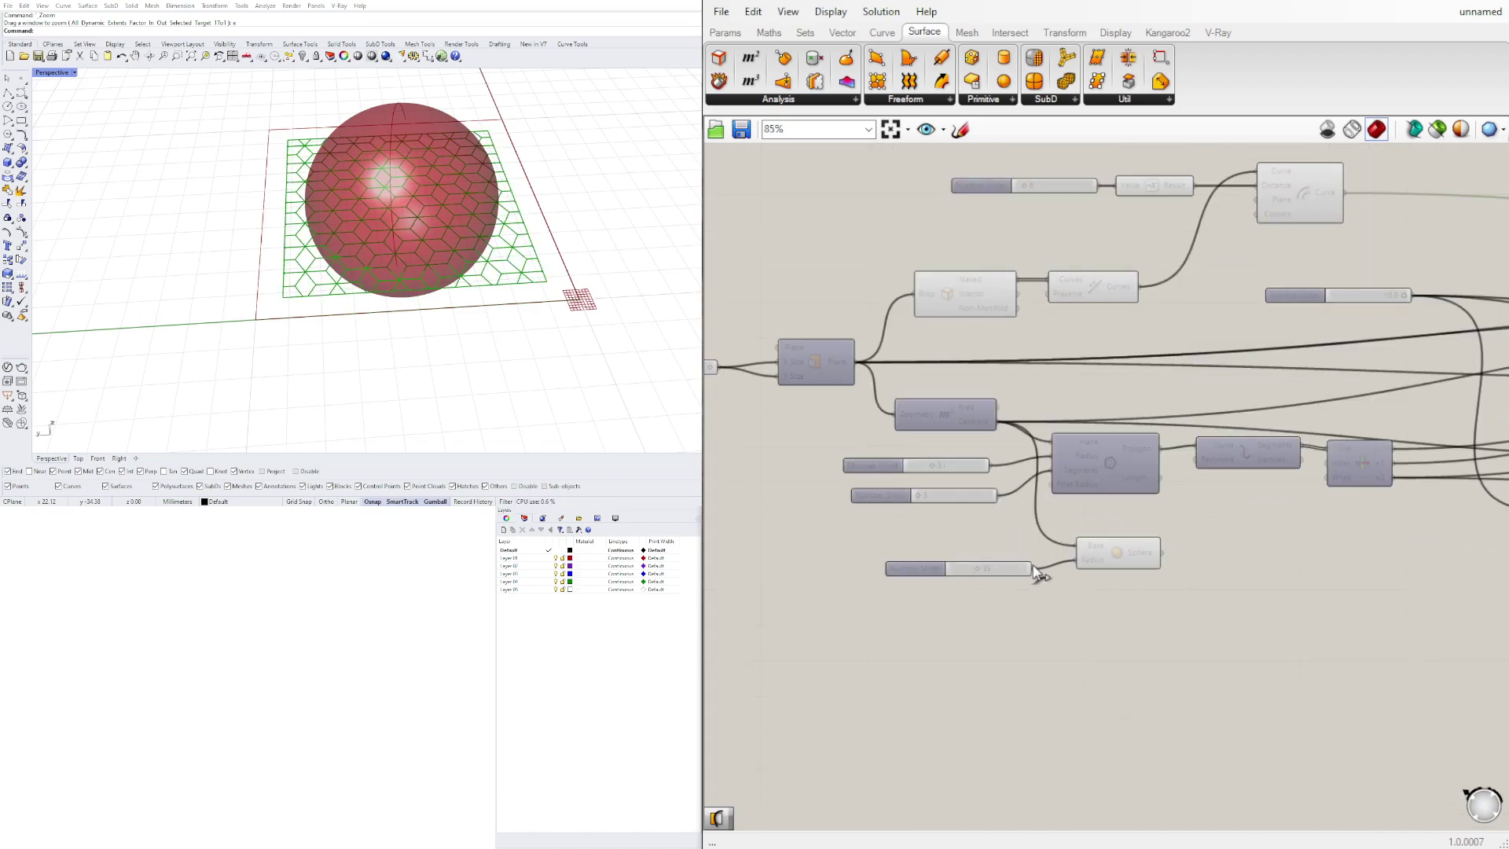
left_click(1116, 554)
scroll(921, 554, "down", 4)
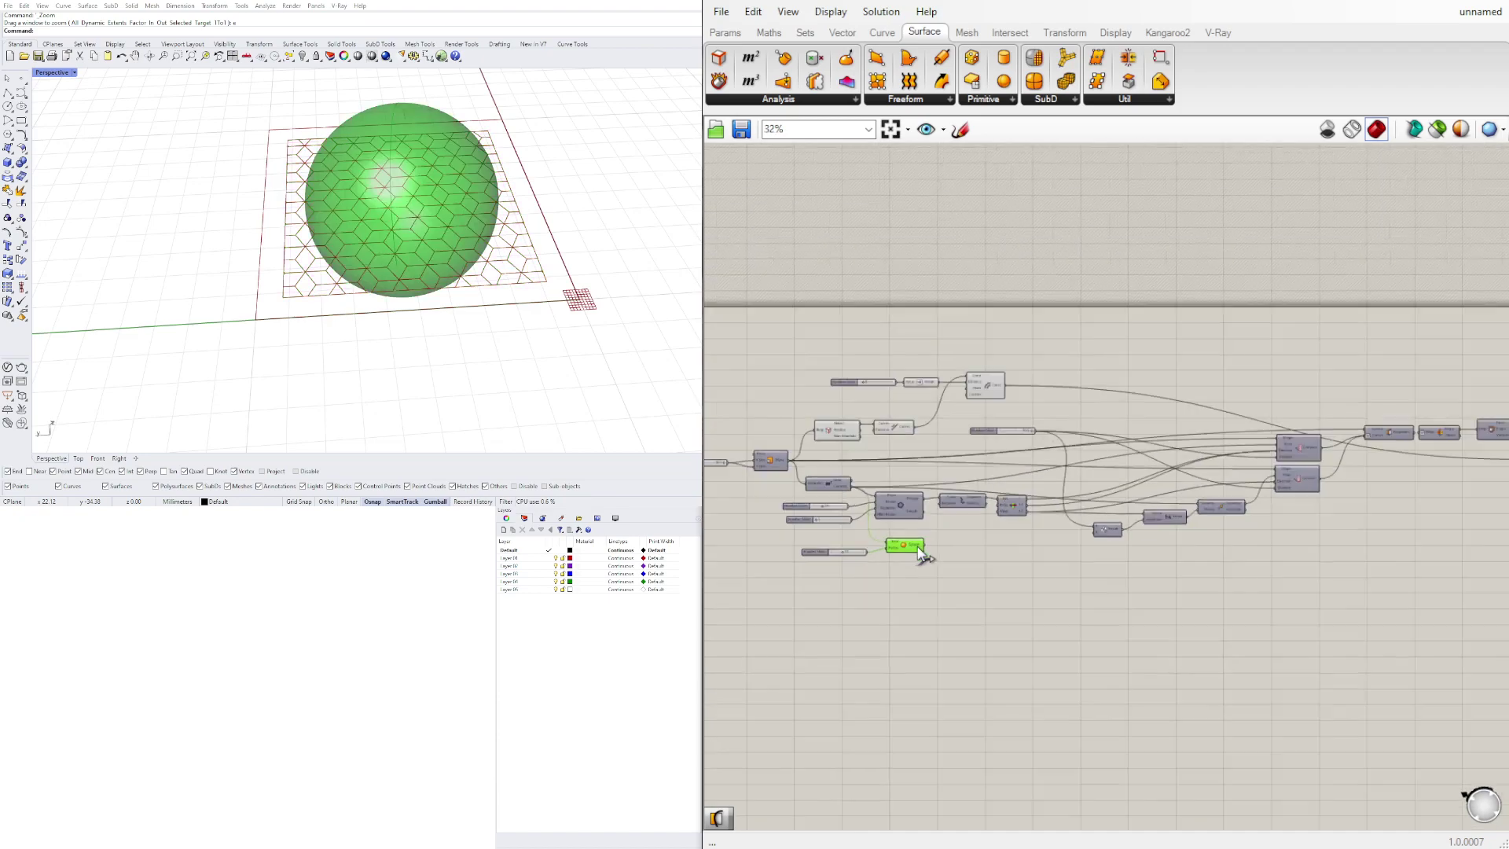
scroll(1446, 511, "up", 7)
left_click_drag(920, 547, 1201, 443)
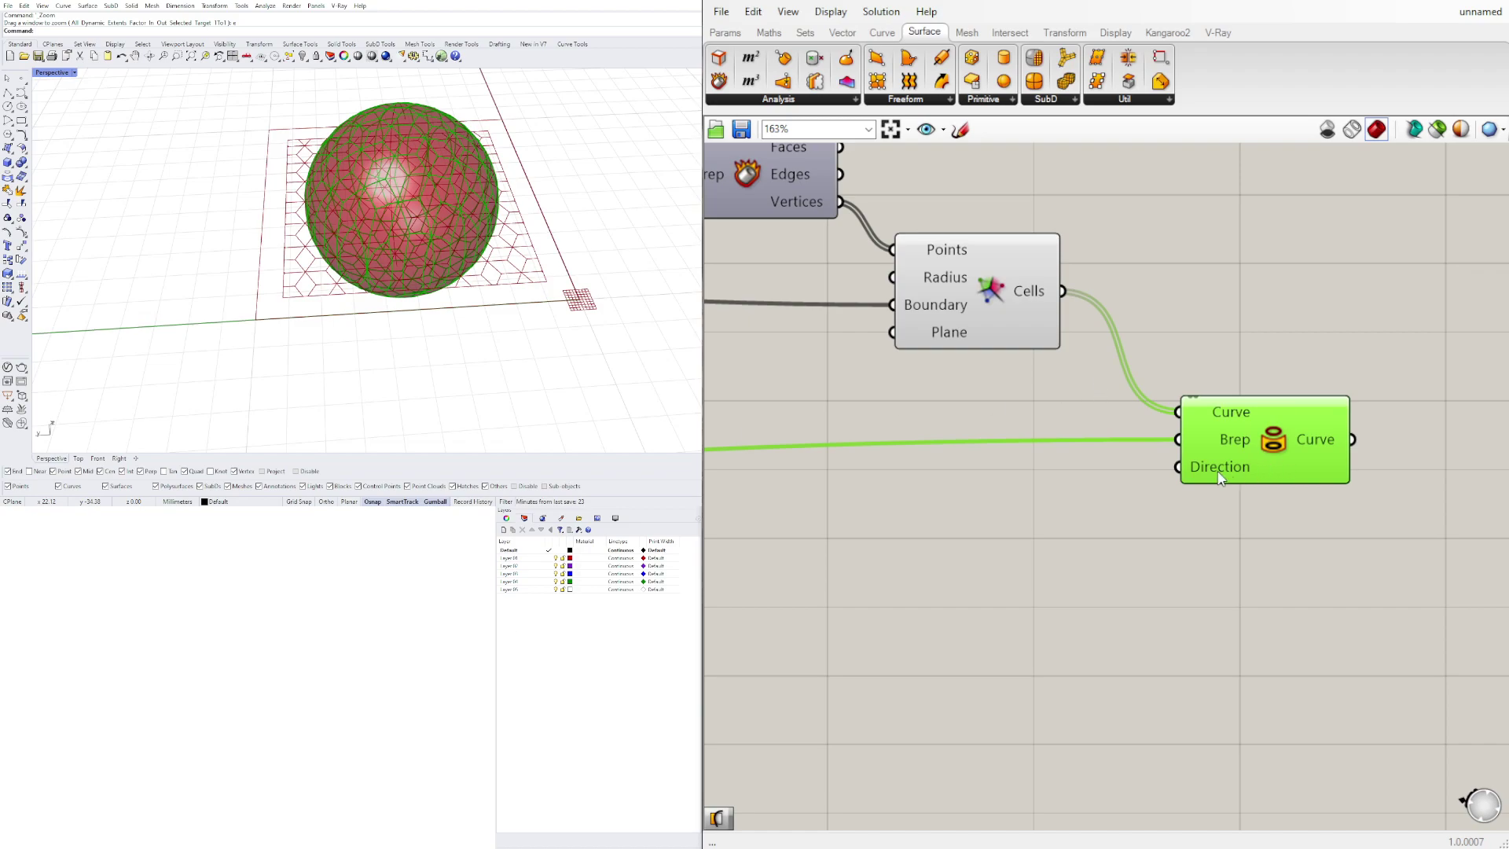
mouse_move(1220, 478)
- Turn off the preview of the Sphere component
left_click(999, 515)
scroll(1257, 481, "down", 5)
scroll(1230, 474, "down", 5)
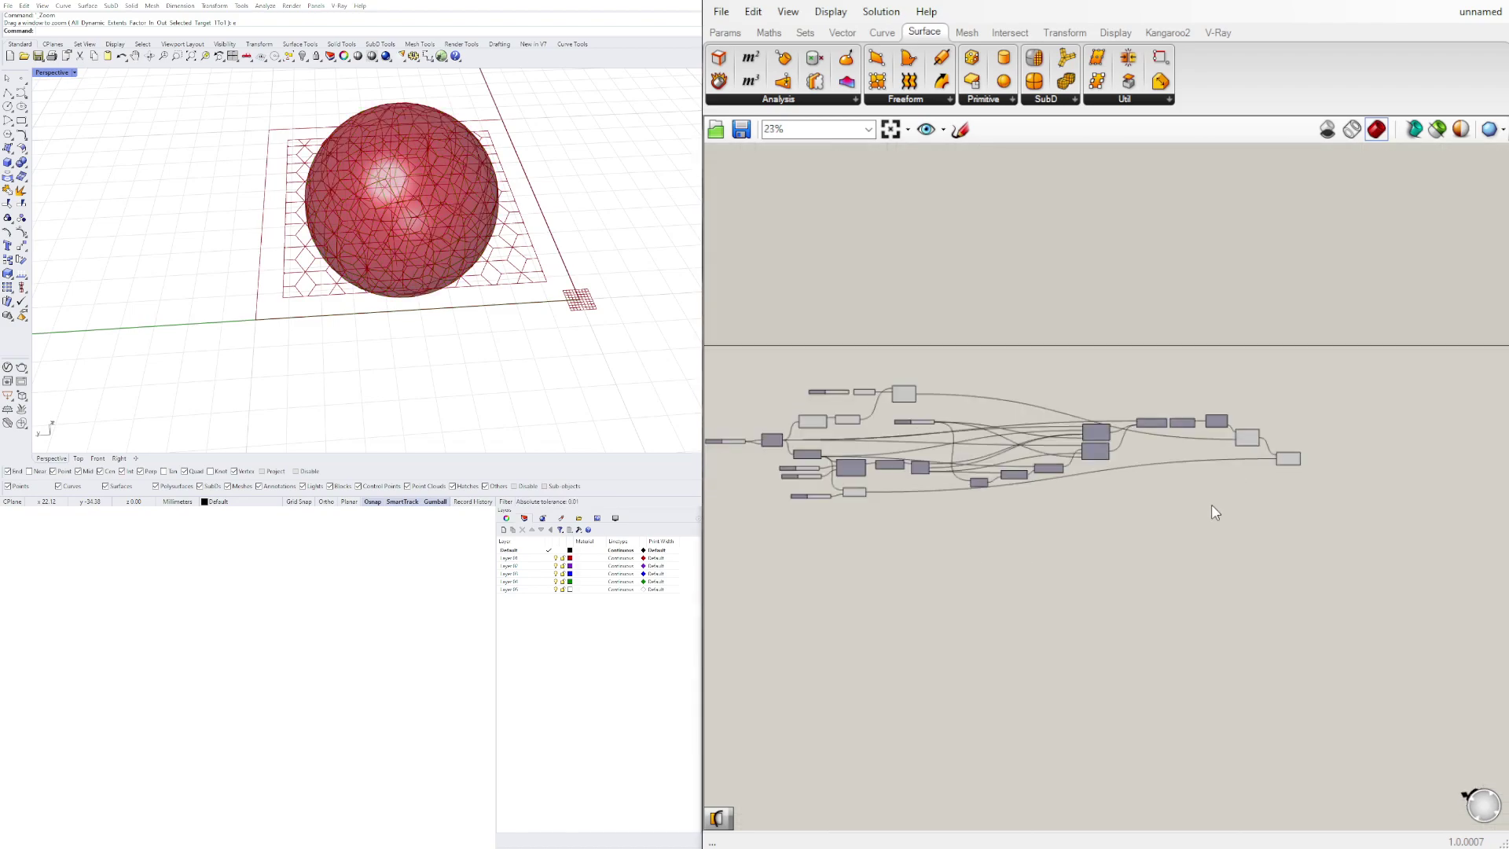
right_click_drag(1026, 512, 1134, 499)
scroll(1132, 501, "up", 6)
left_click_drag(1010, 539, 770, 424)
middle_click(785, 423)
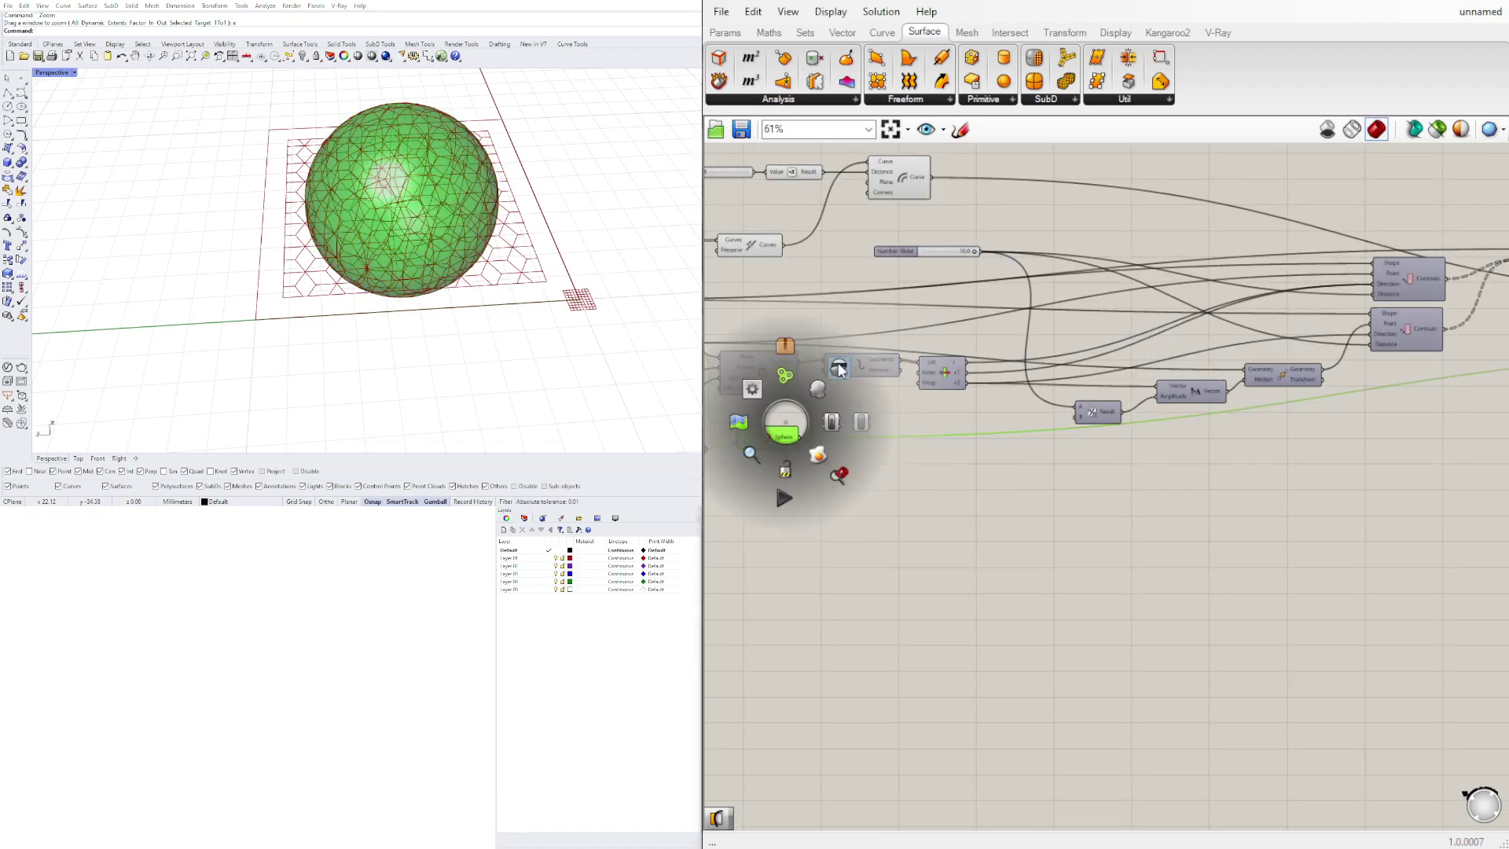
left_click(775, 476)
- Turn off the preview of the Voronoi component
scroll(1399, 409, "down", 2)
right_click_drag(1477, 369, 1195, 432)
scroll(1195, 432, "up", 3)
right_click_drag(1472, 437, 1313, 428)
left_click_drag(1314, 428, 1258, 249)
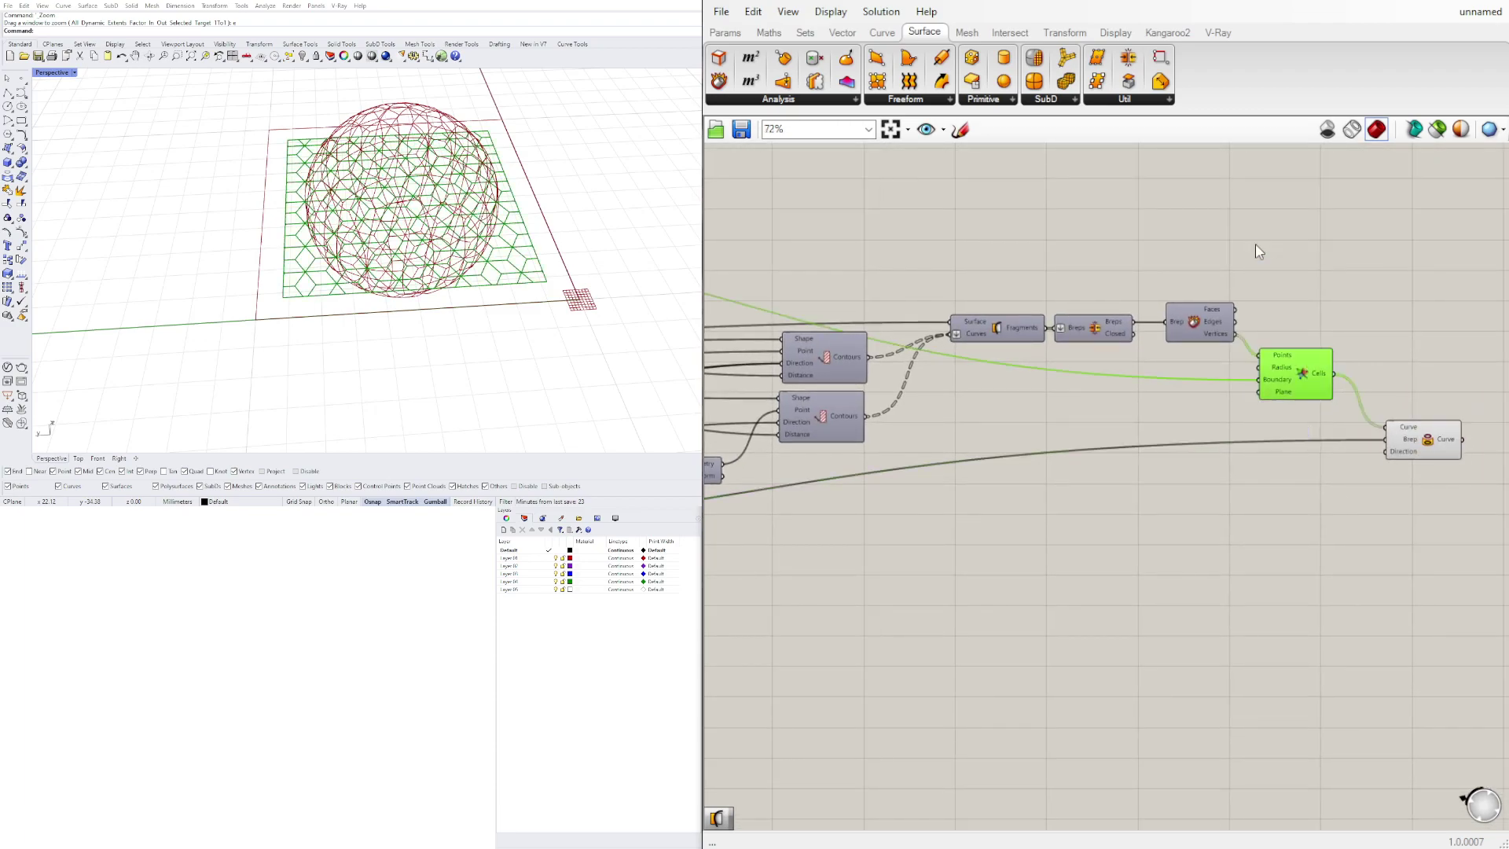
middle_click(1258, 250)
left_click(1309, 191)
- Examine the Voronoi cells projected onto the sphere from different angles and review the sliders that drive the pattern
scroll(260, 200, "down", 3)
right_click_drag(315, 201, 471, 192)
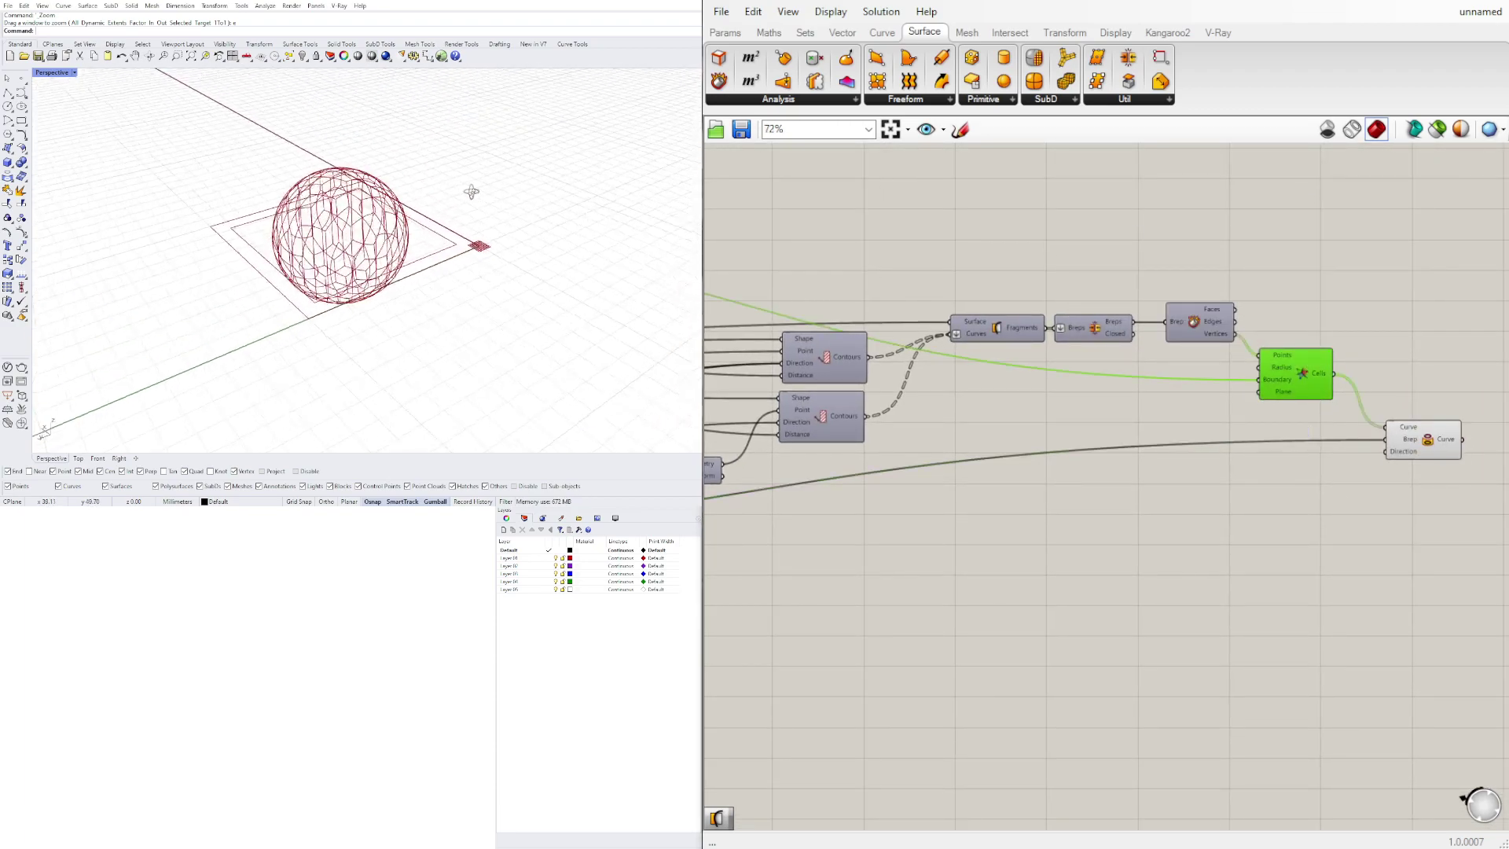
scroll(371, 256, "up", 6)
right_click_drag(236, 260, 377, 259)
scroll(236, 368, "up", 3)
right_click_drag(236, 368, 665, 663)
scroll(393, 255, "down", 5)
scroll(809, 451, "down", 5)
right_click_drag(845, 523, 1454, 550)
right_click_drag(1042, 456, 1238, 485)
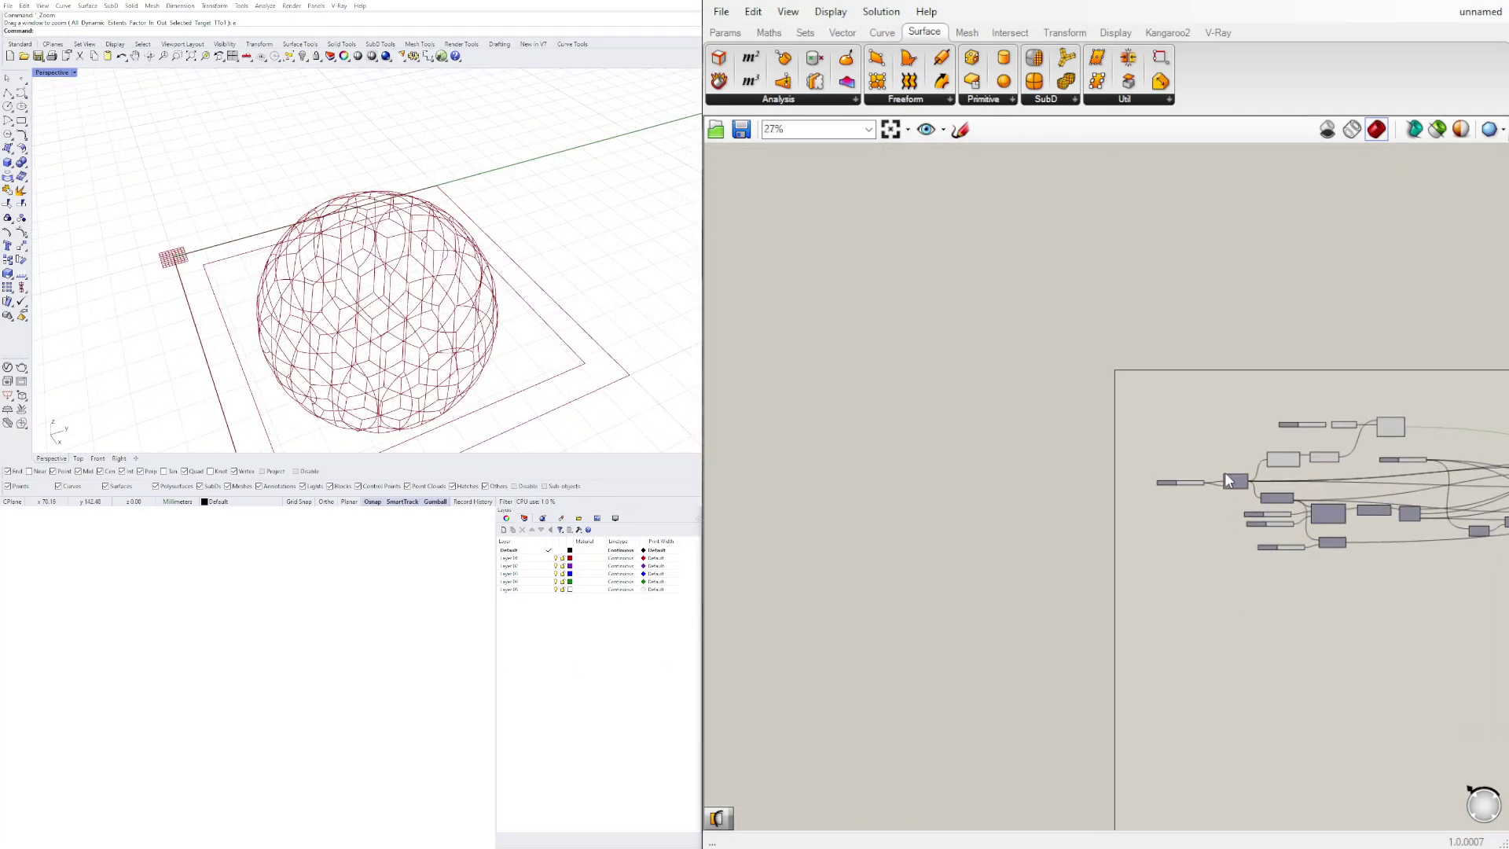
scroll(1274, 491, "up", 6)
right_click_drag(1340, 506, 1045, 392)
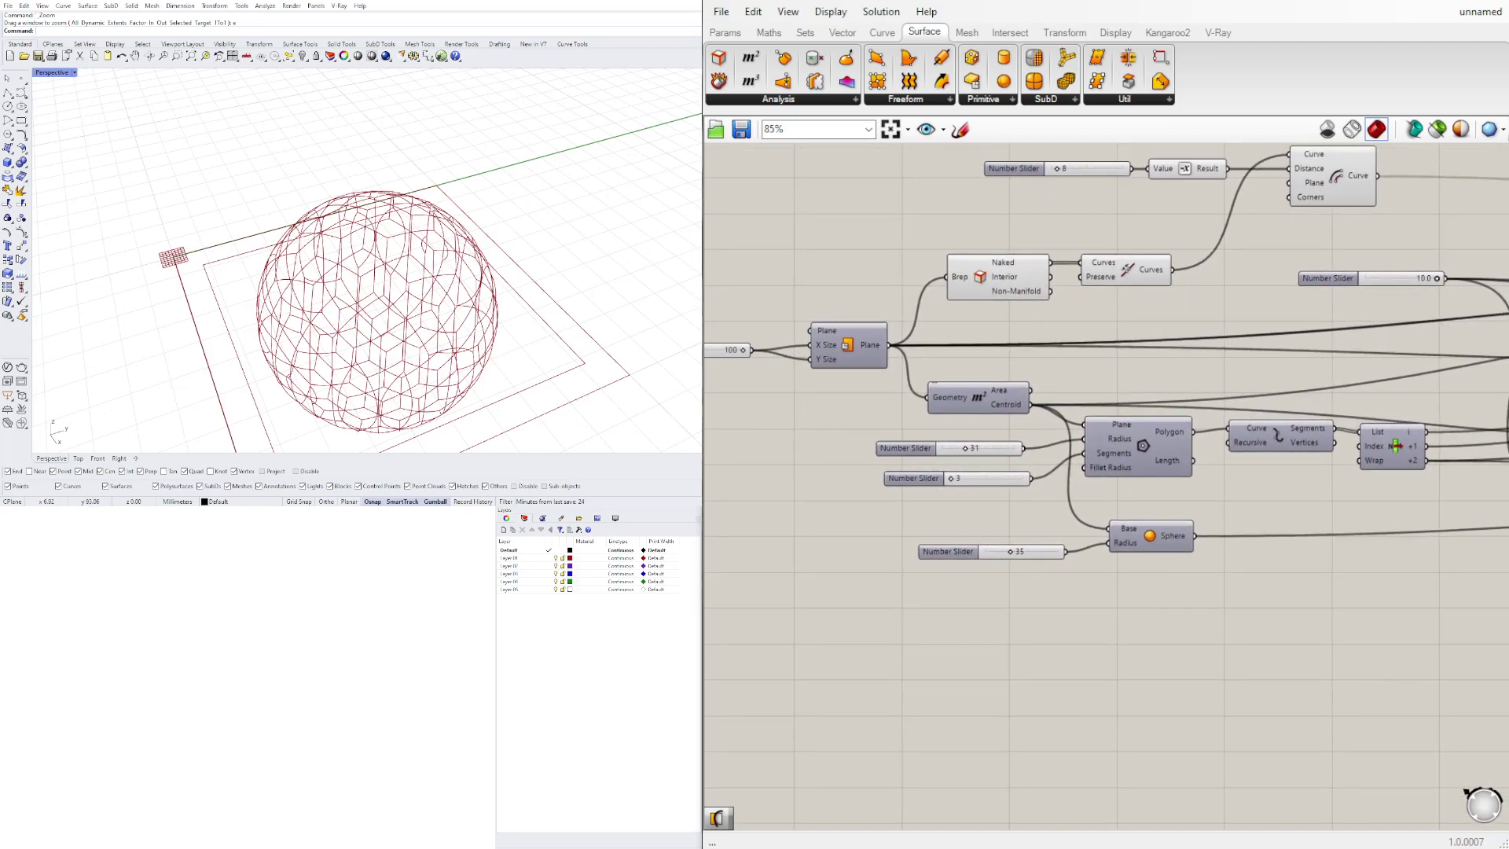
right_click_drag(573, 265, 610, 257)
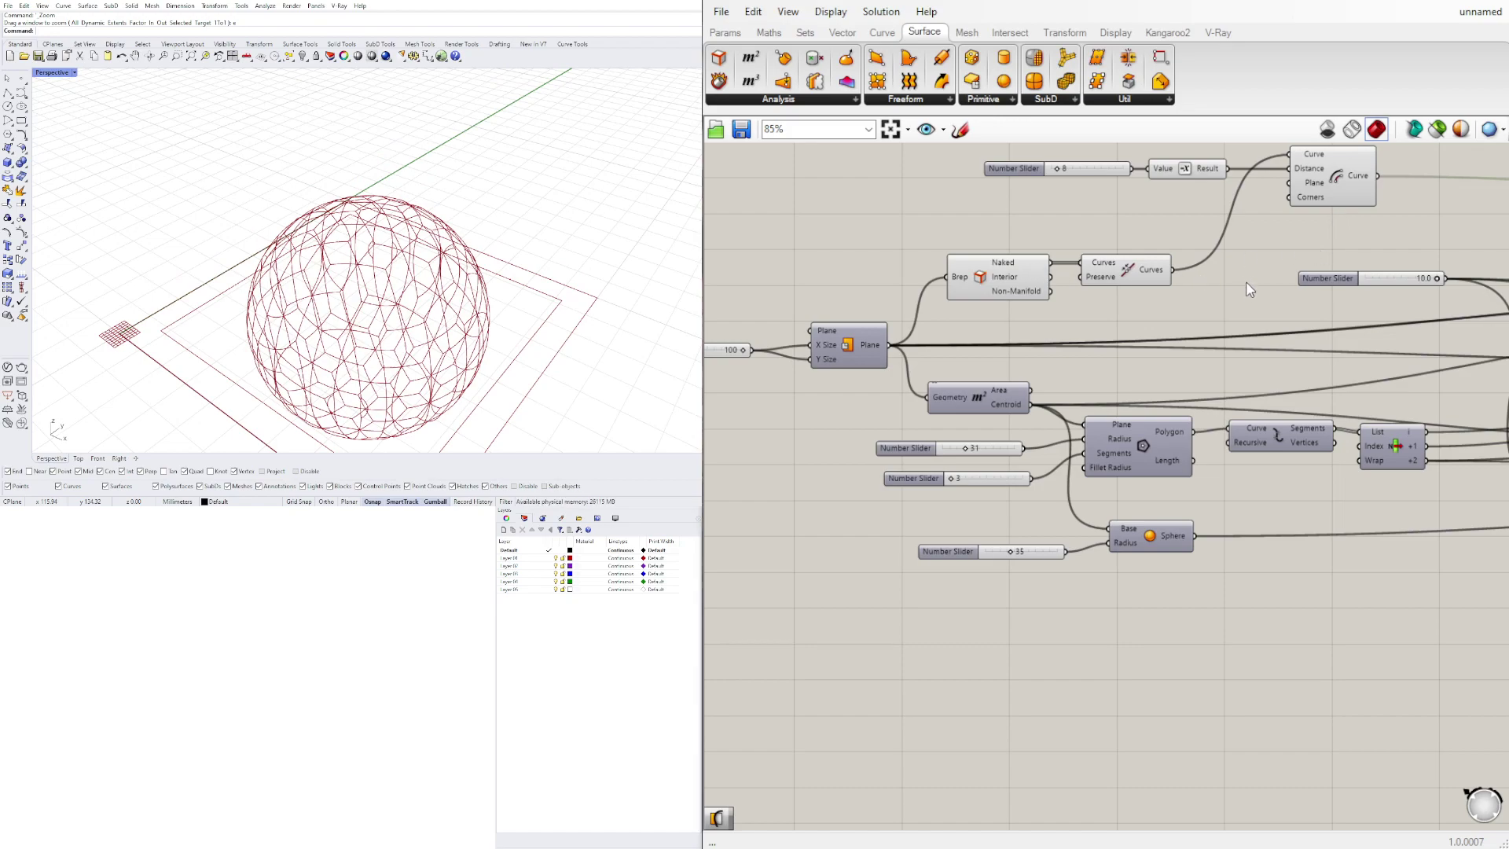
- Set the number slider that feeds the Distance inputs of both Contour components to 8
right_click_drag(1251, 301, 1069, 283)
scroll(1053, 338, "down", 3)
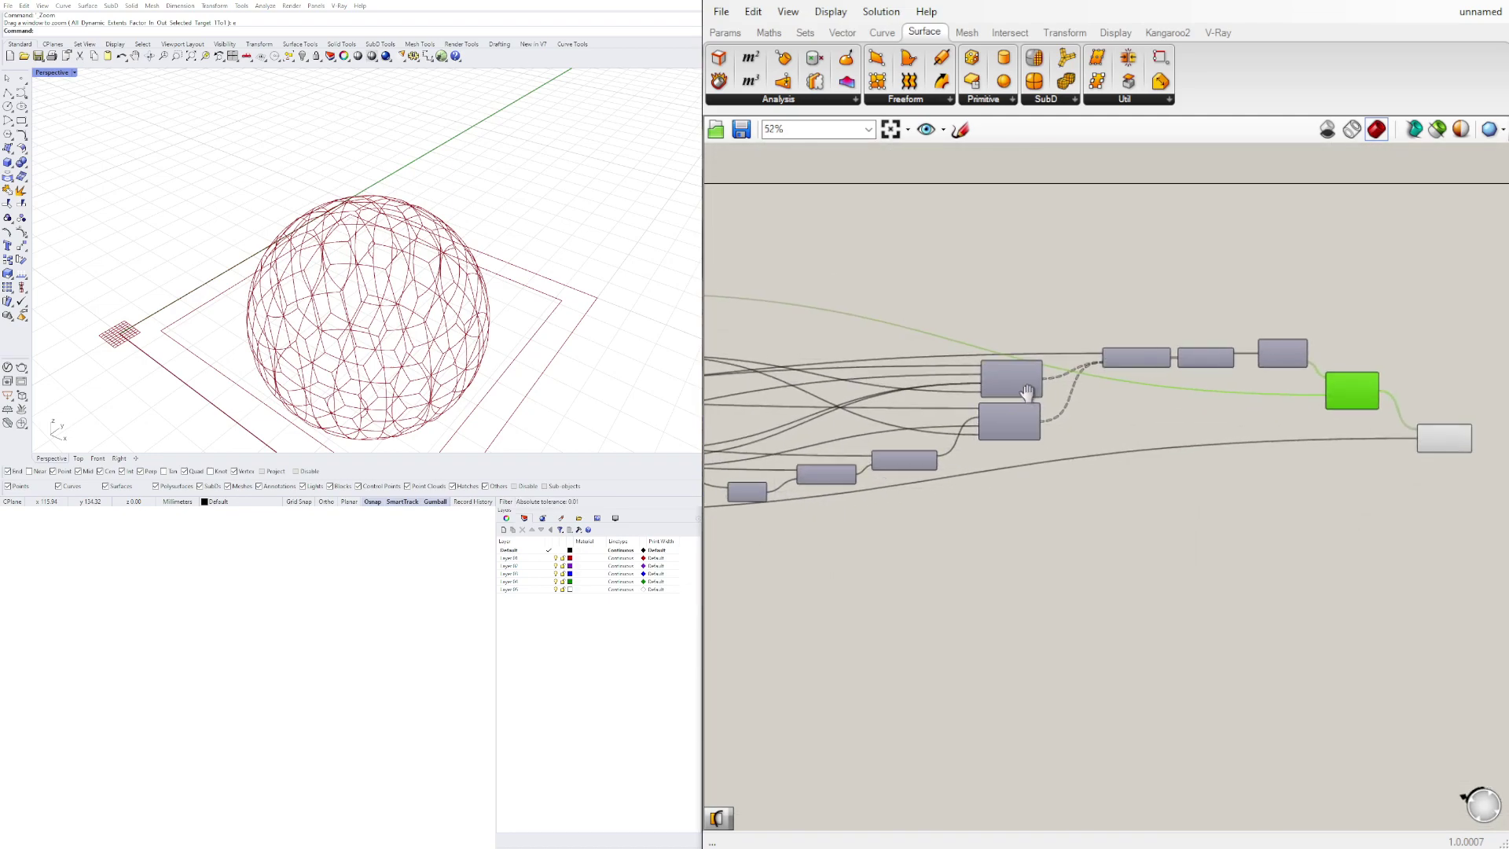
right_click_drag(1035, 394, 1299, 398)
scroll(1169, 396, "up", 3)
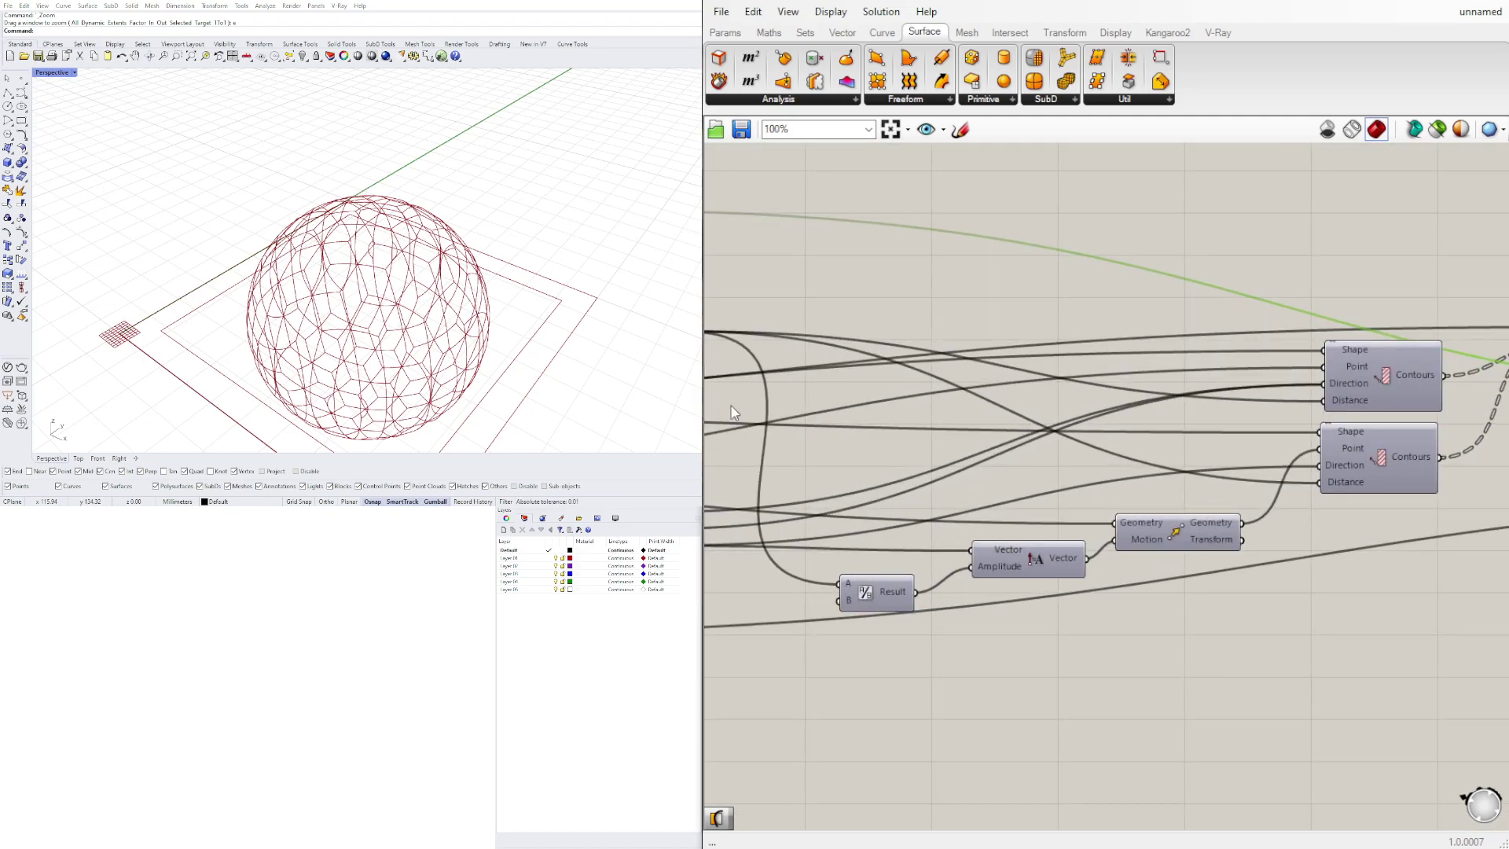
left_click(913, 286)
right_click_drag(912, 286, 1222, 371)
scroll(931, 417, "up", 4)
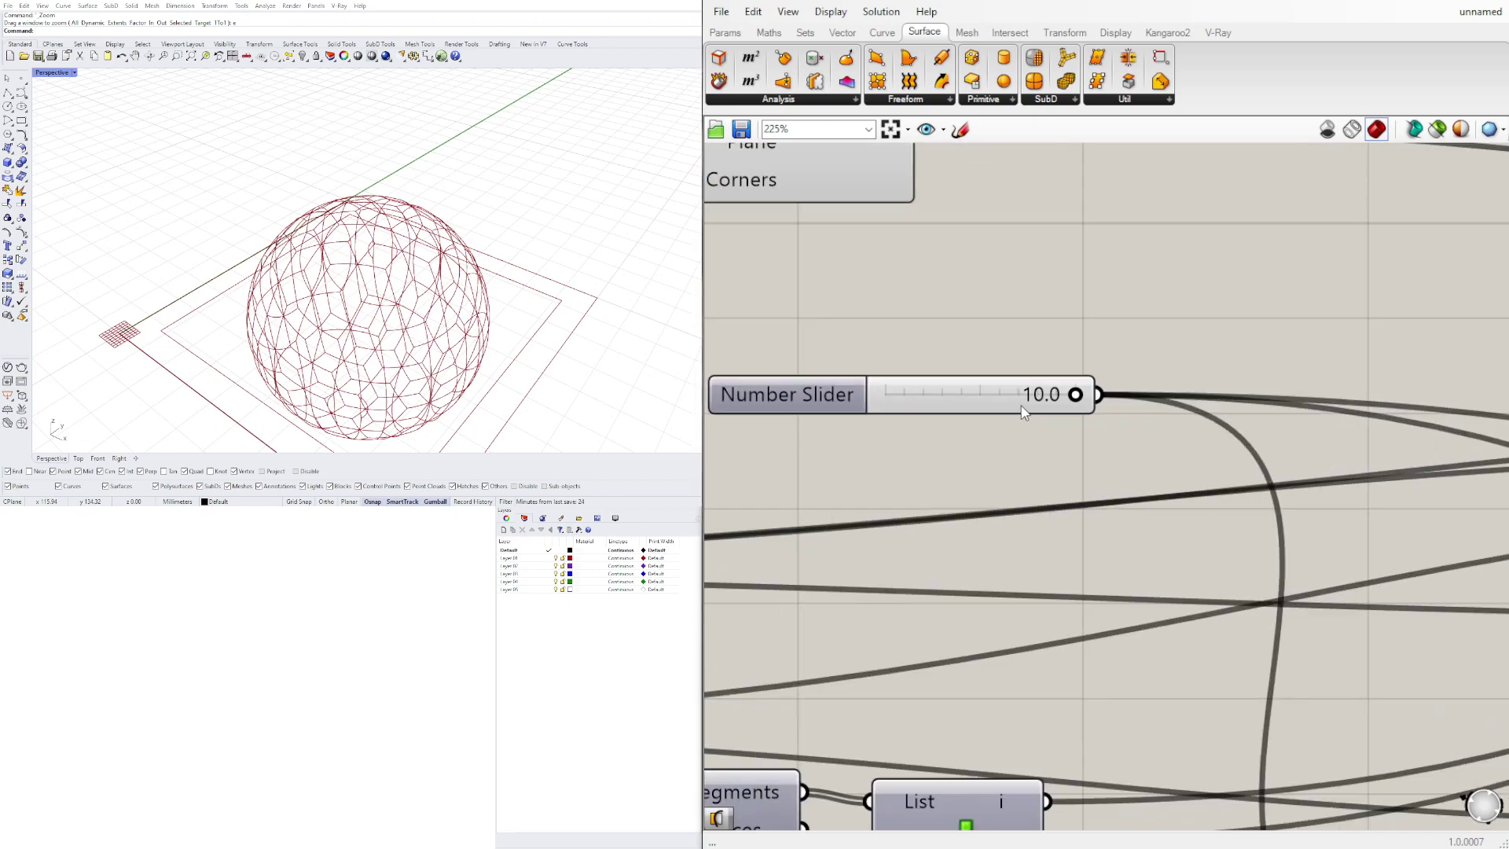
left_click(1037, 401)
double_click(1039, 405)
key("Return")
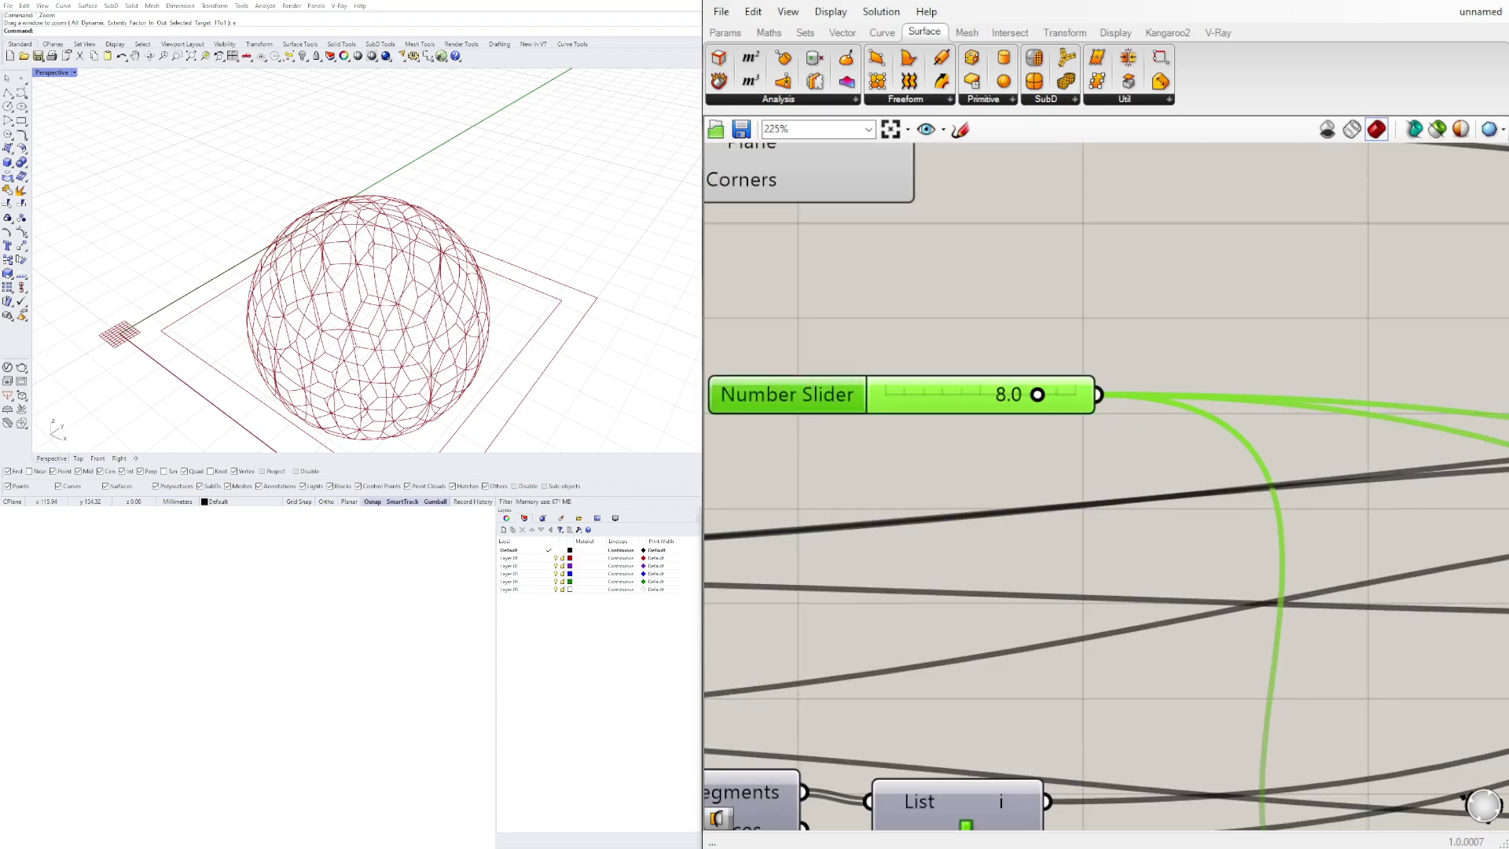
- Add a MultiPipe component beside Project and connect the projected curves to its Curves input
right_click_drag(370, 189, 515, 344)
scroll(1172, 393, "down", 7)
right_click_drag(1172, 493, 774, 488)
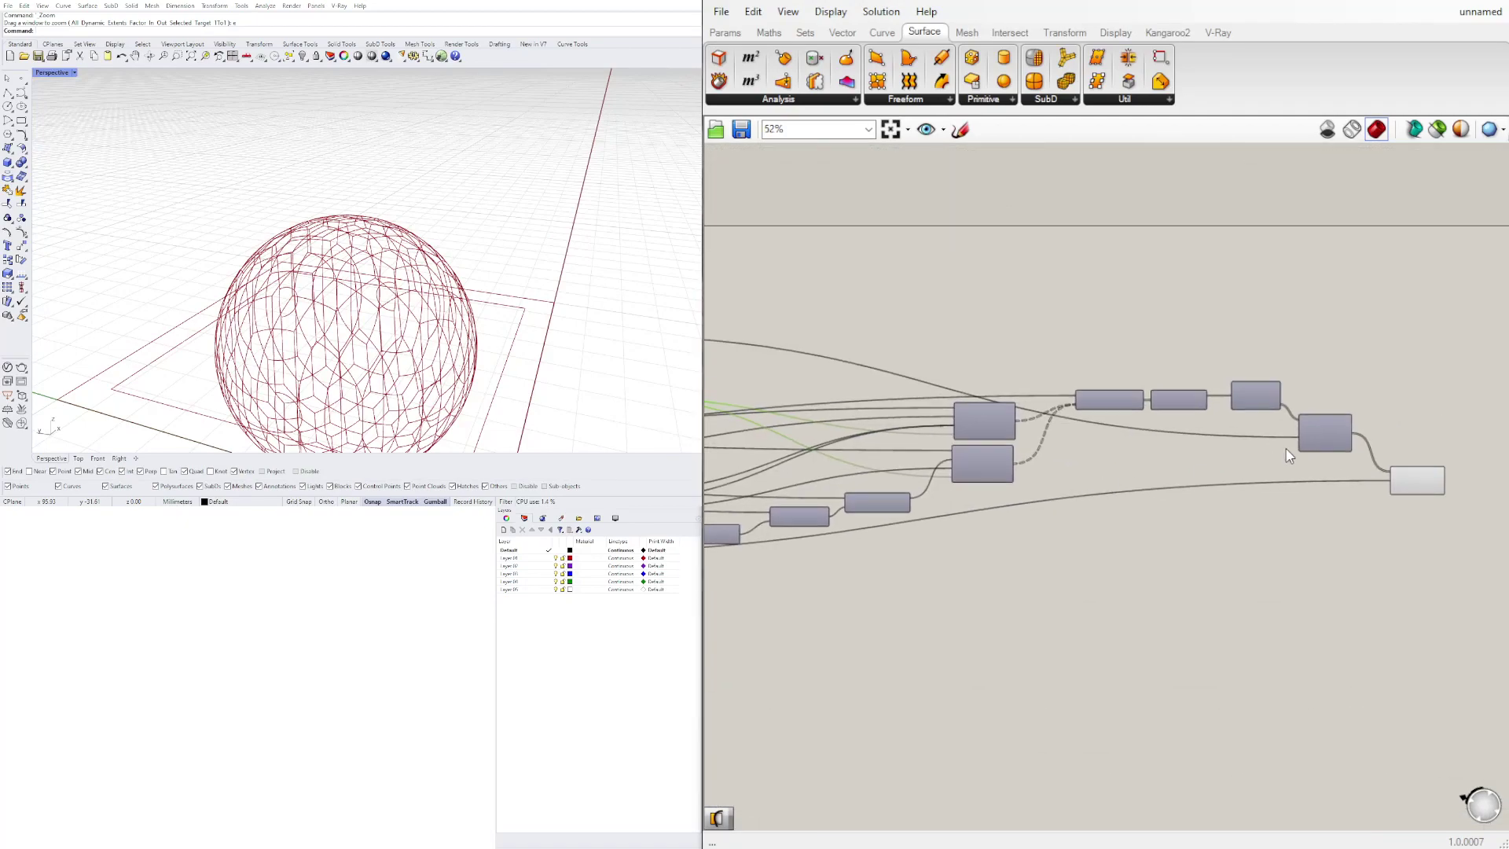
scroll(1277, 471, "up", 4)
left_click(1279, 479)
scroll(1279, 480, "up", 3)
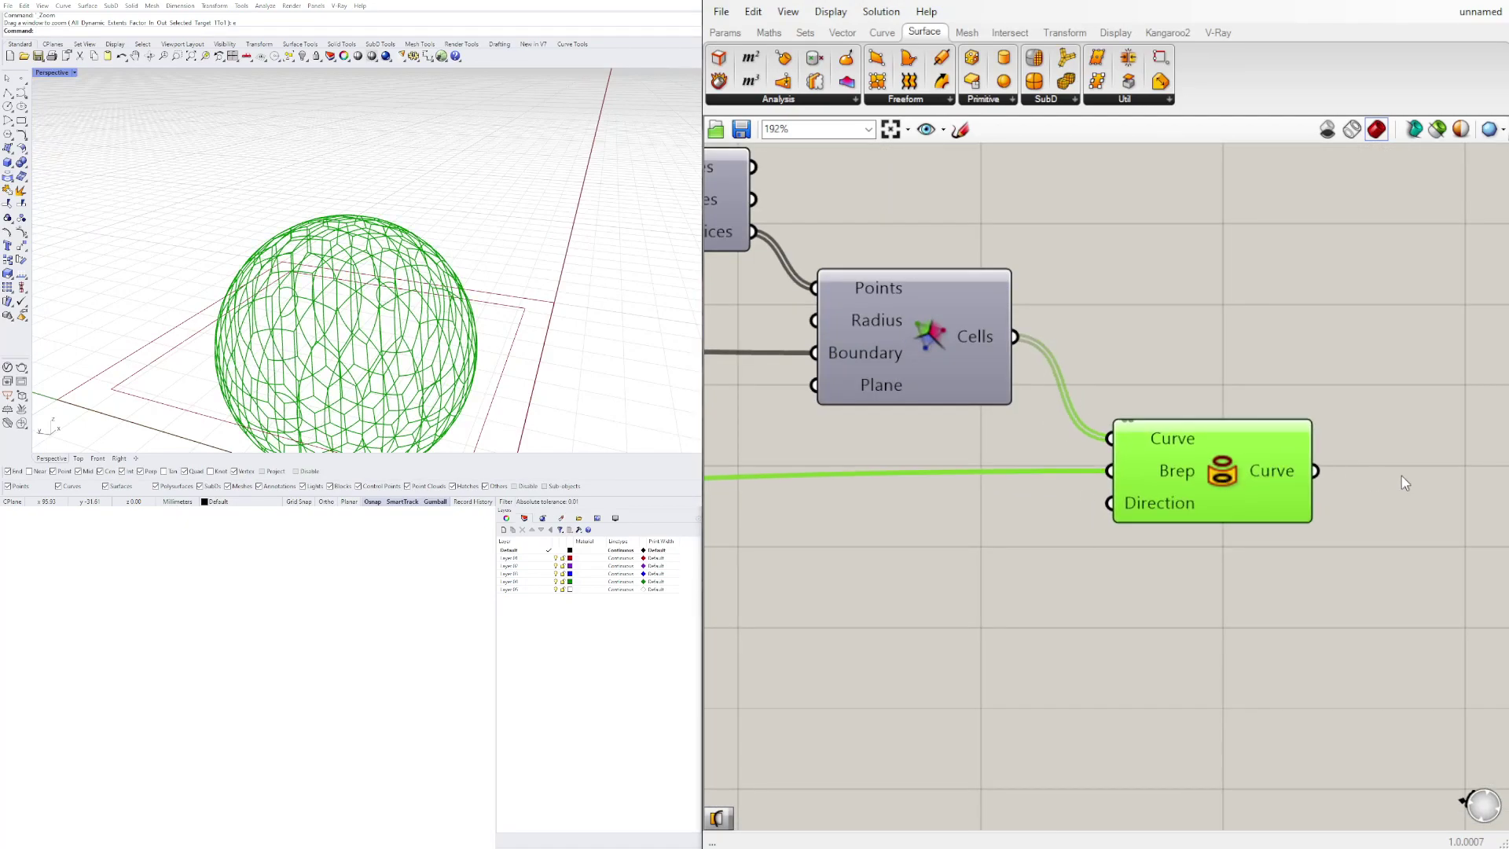
right_click_drag(1405, 483, 1193, 441)
double_click(1223, 466)
type("multi")
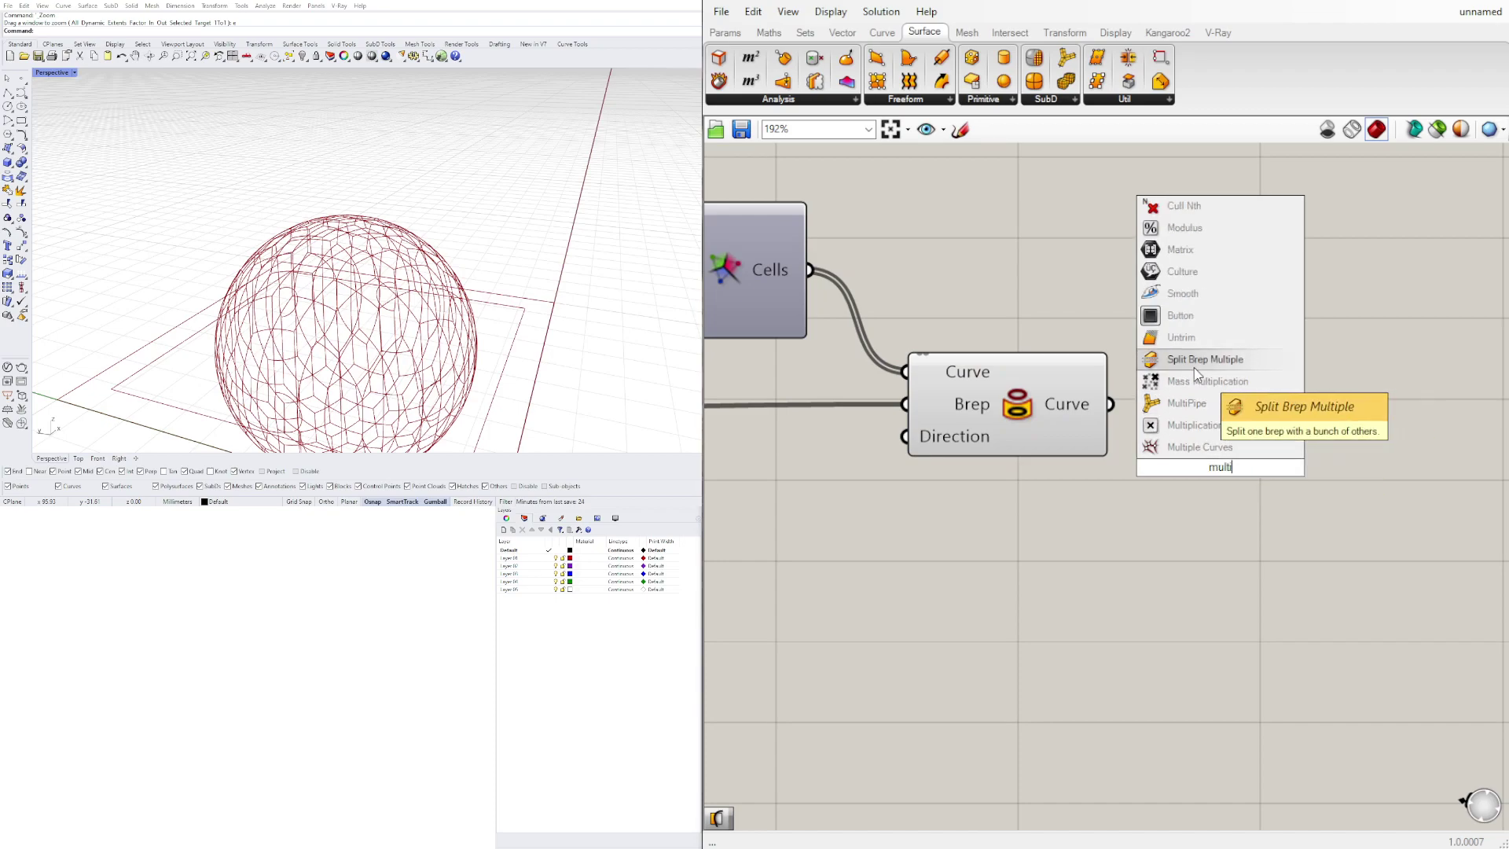
left_click(1187, 402)
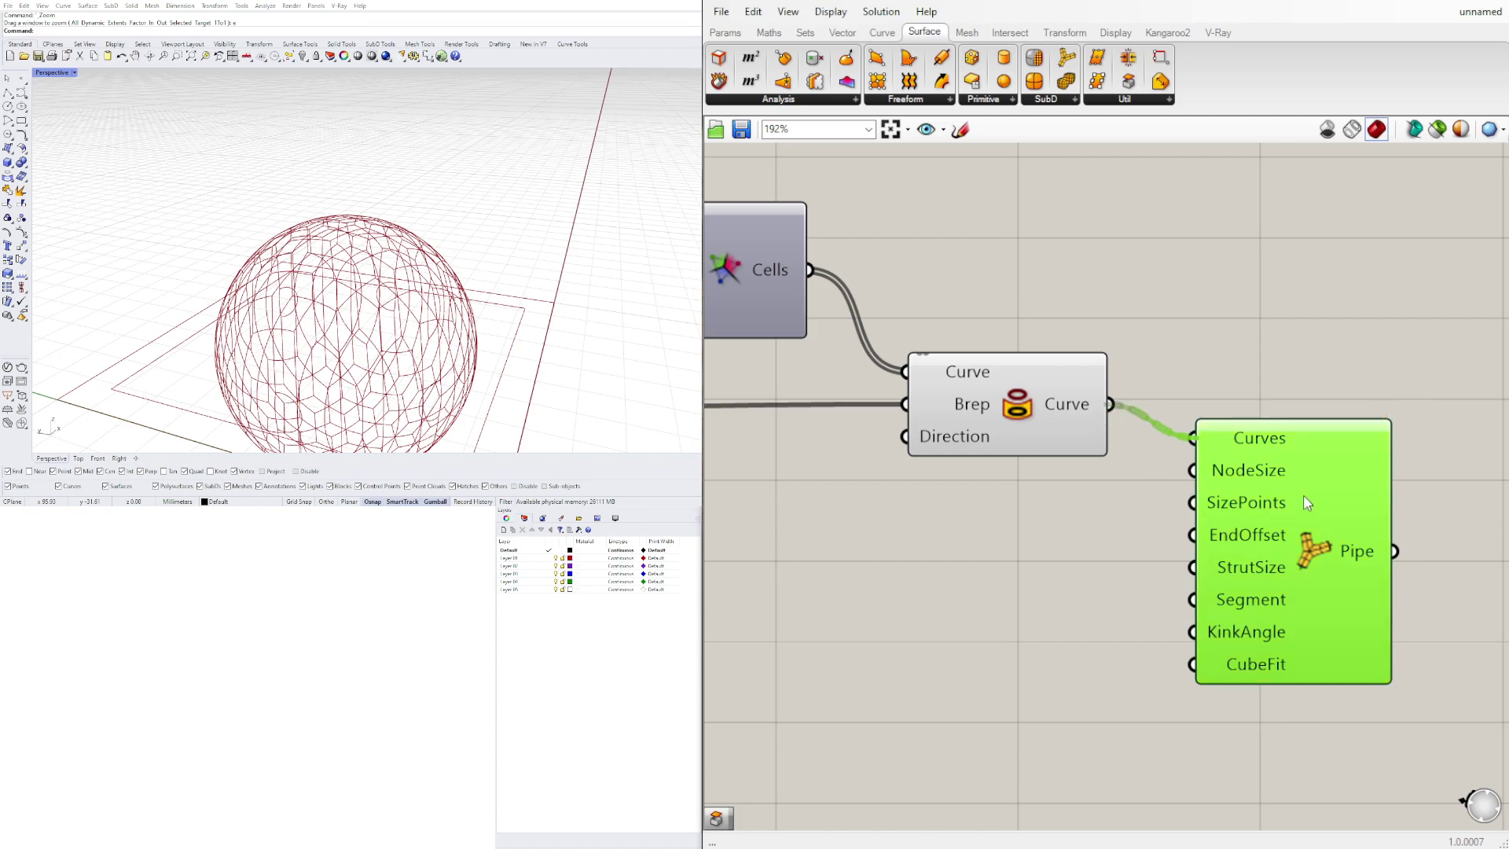
left_click_drag(1285, 580, 1335, 575)
- Examine the piped cell lattice around the sphere from another angle and up close in the Rhino viewport
left_click(1116, 610)
scroll(389, 338, "up", 10)
right_click_drag(389, 338, 441, 294)
scroll(304, 280, "down", 6)
scroll(349, 285, "down", 3)
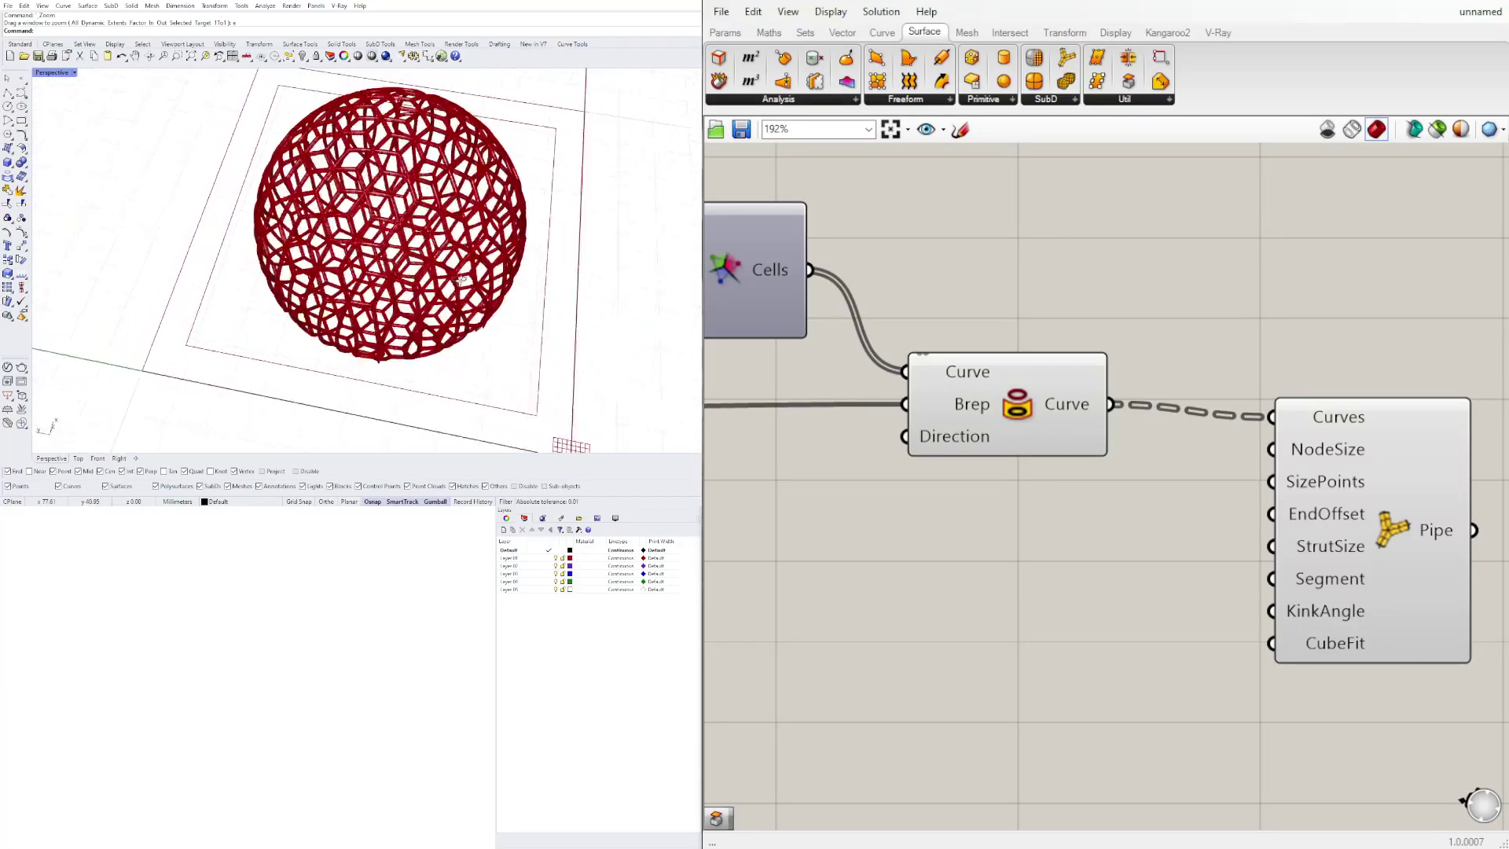
scroll(388, 211, "up", 6)
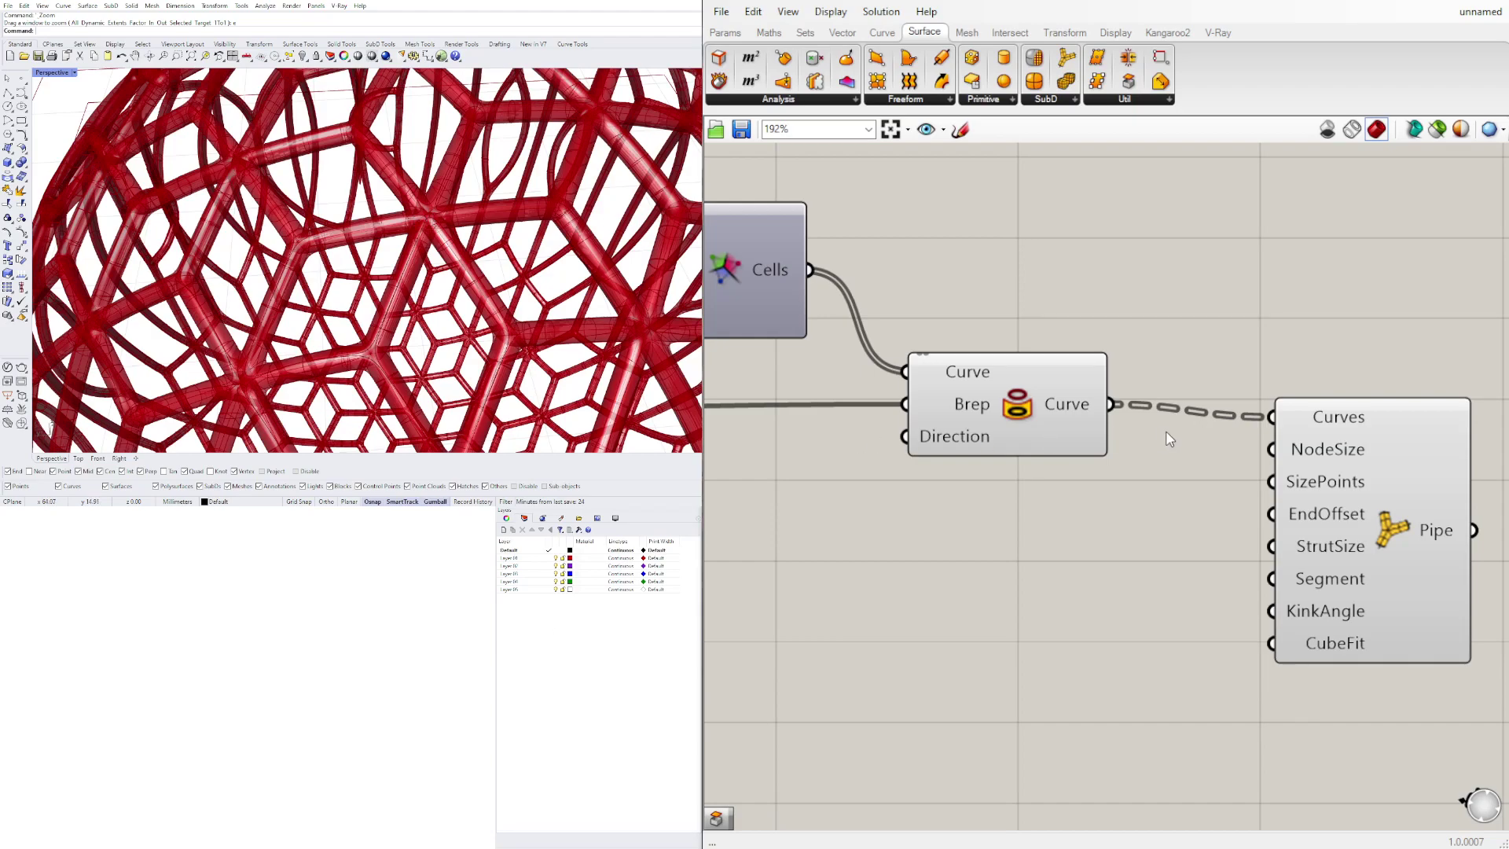
- Move the MultiPipe component farther away from the Project component on the Grasshopper canvas
left_click(1053, 417)
scroll(1060, 422, "down", 2)
right_click_drag(1198, 439, 936, 444)
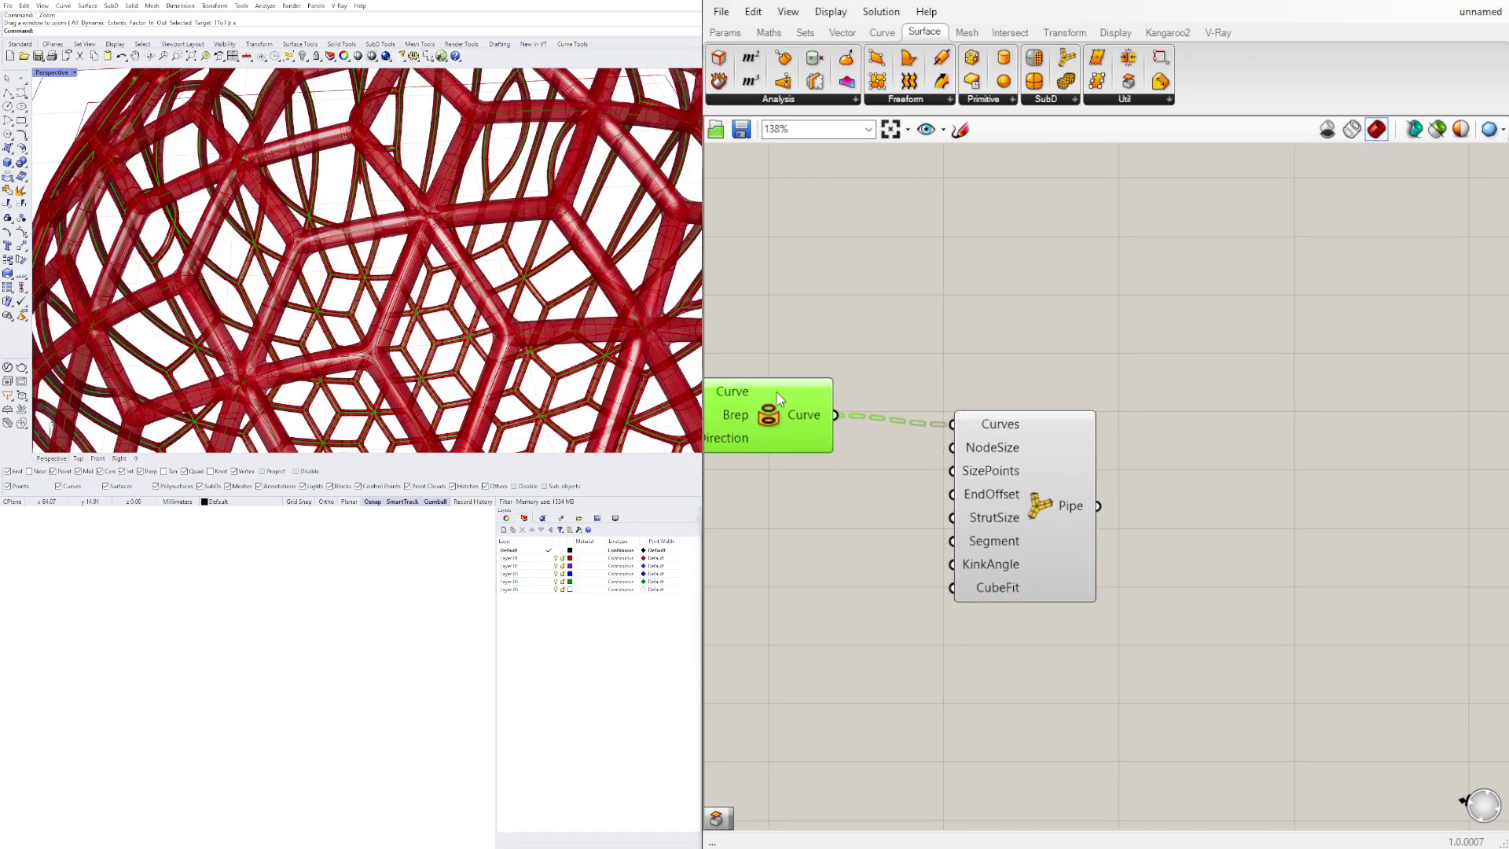
left_click_drag(1044, 481, 1209, 507)
- Examine the piped lattice around the whole sphere and review the component chain from the sliders through Voronoi and Project to MultiPipe
scroll(391, 275, "down", 5)
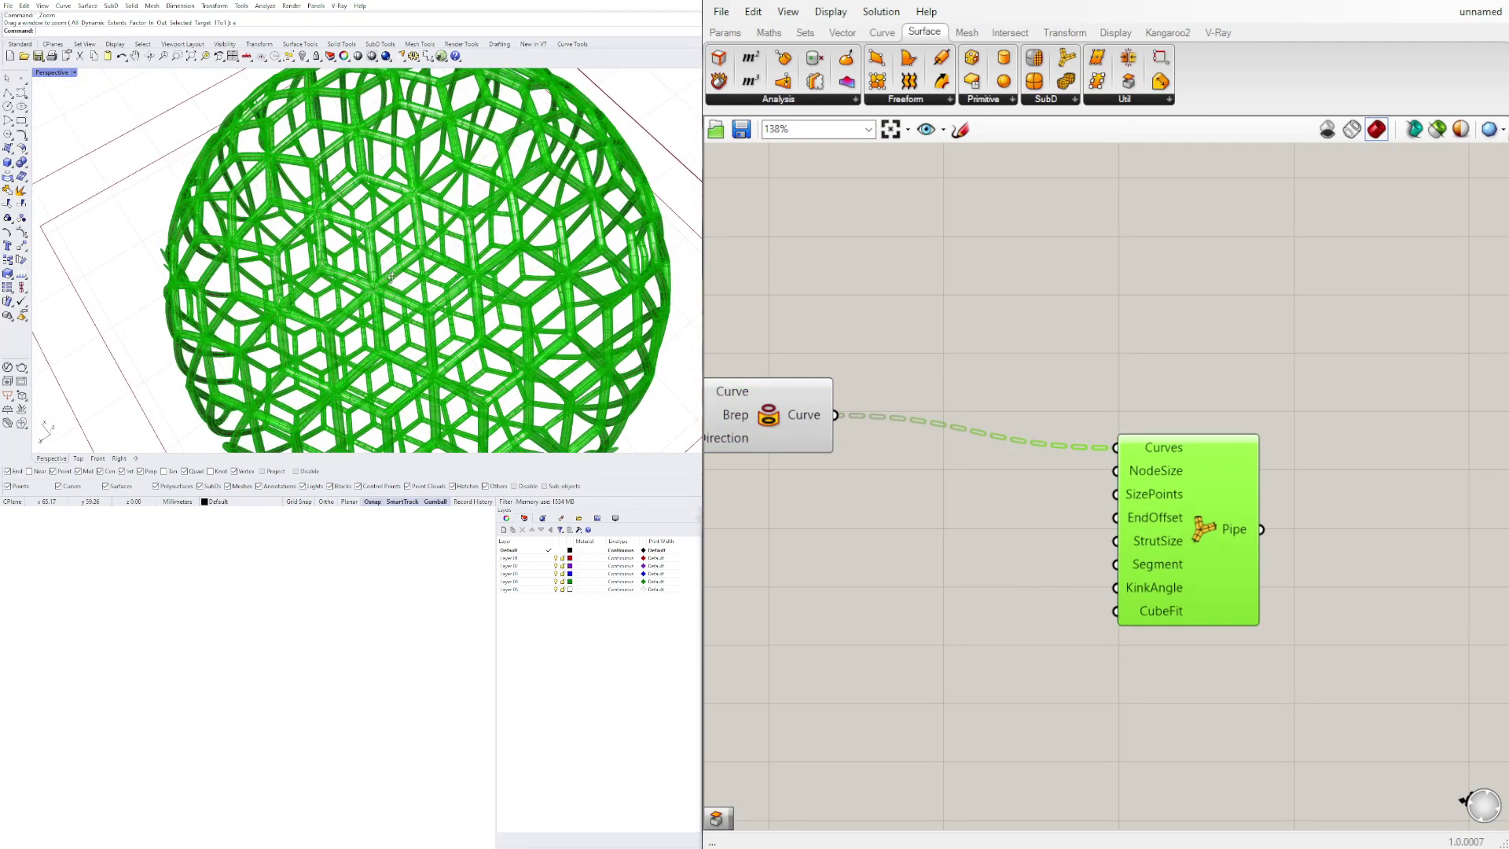
right_click_drag(391, 276, 293, 189)
scroll(351, 186, "down", 3)
scroll(311, 193, "up", 6)
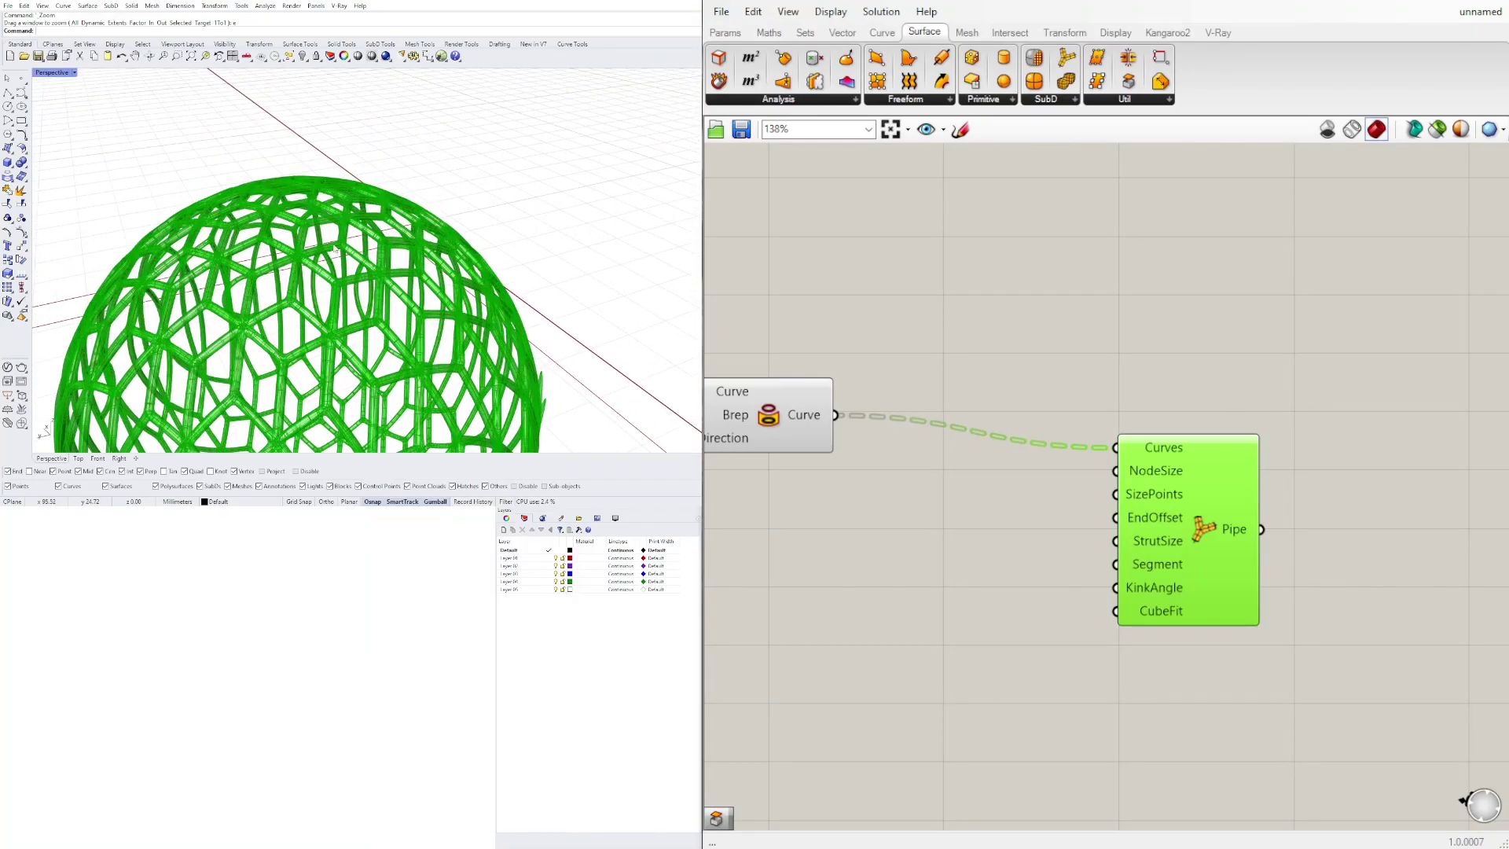
left_click(1437, 211)
scroll(1202, 242, "down", 8)
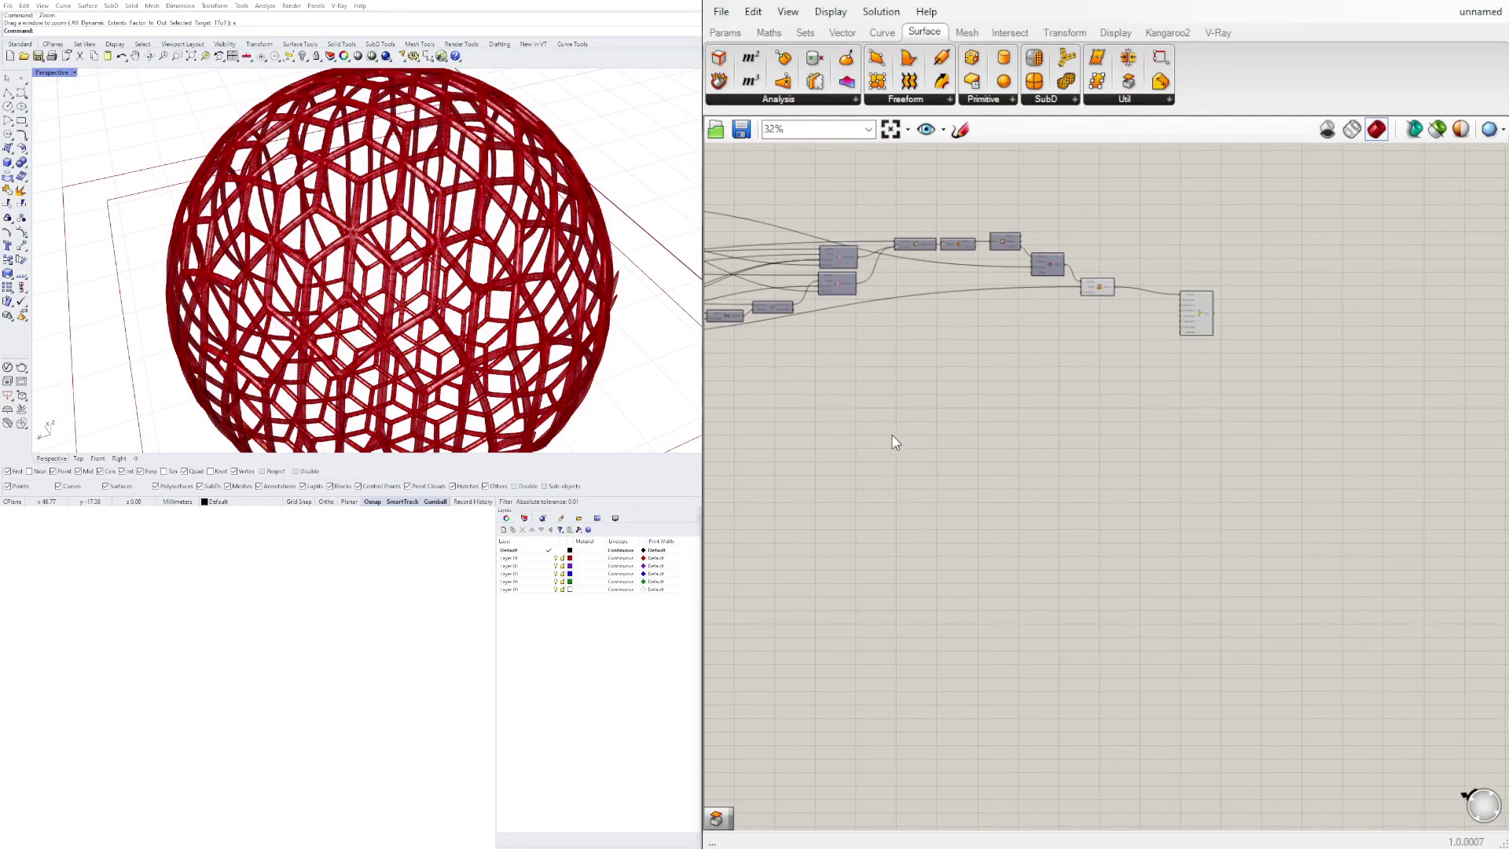
right_click_drag(894, 442, 1269, 511)
scroll(1065, 343, "down", 1)
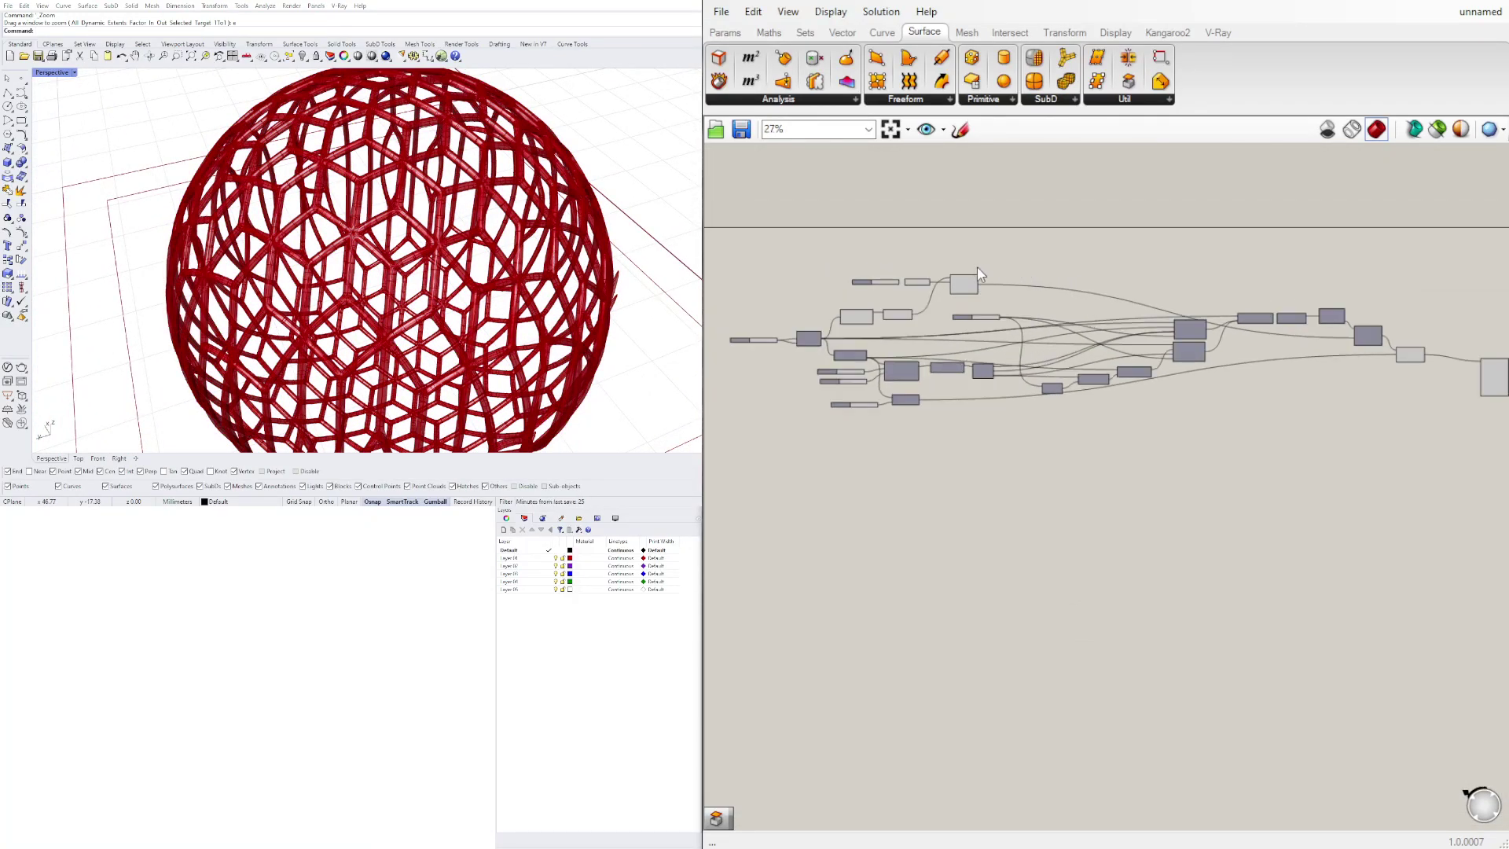
scroll(1140, 323, "up", 4)
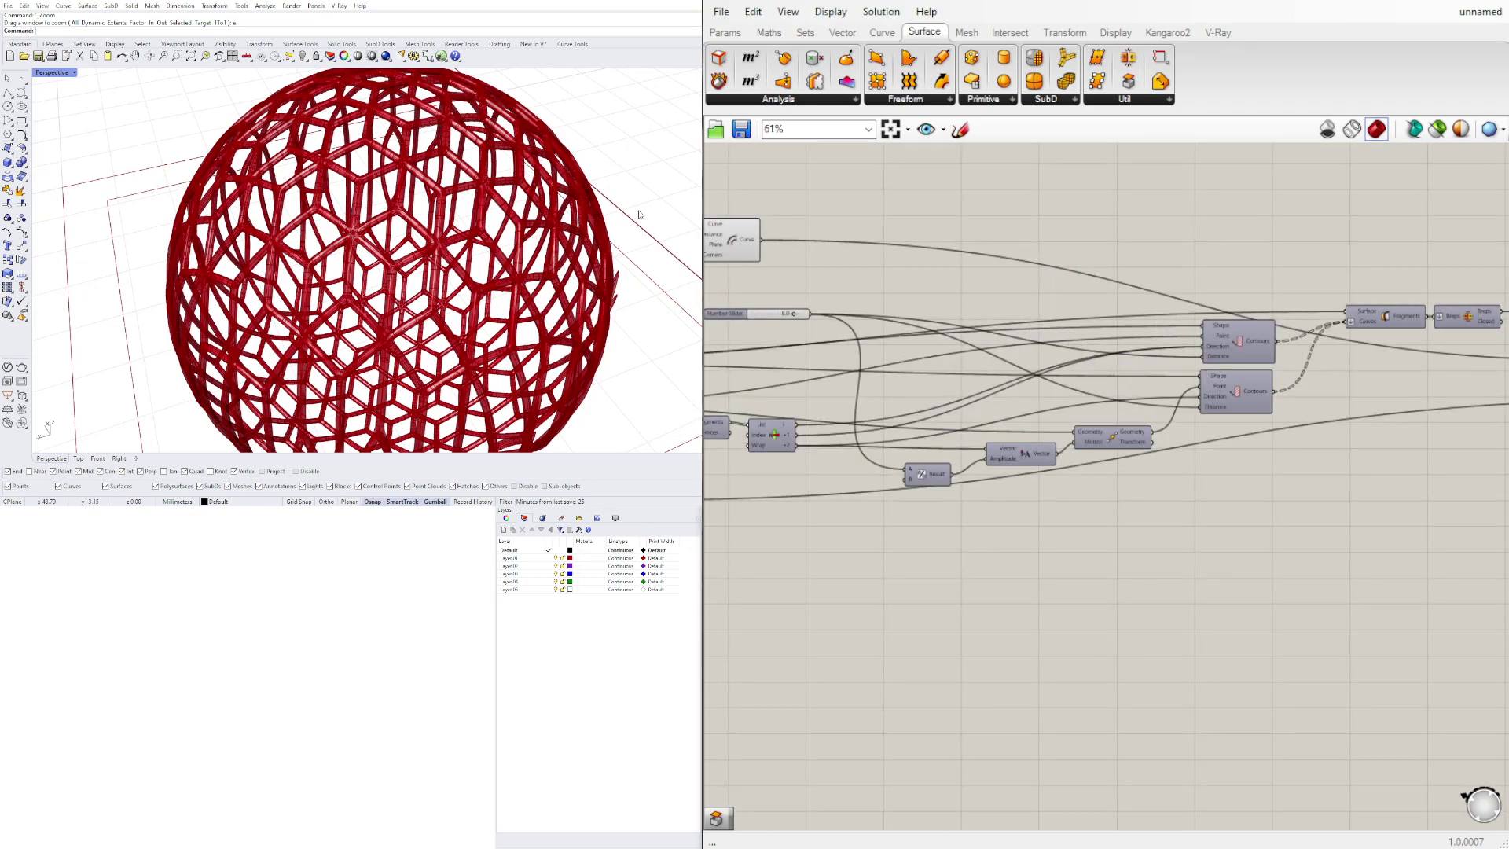
right_click_drag(1230, 381, 1114, 393)
left_click(1143, 327)
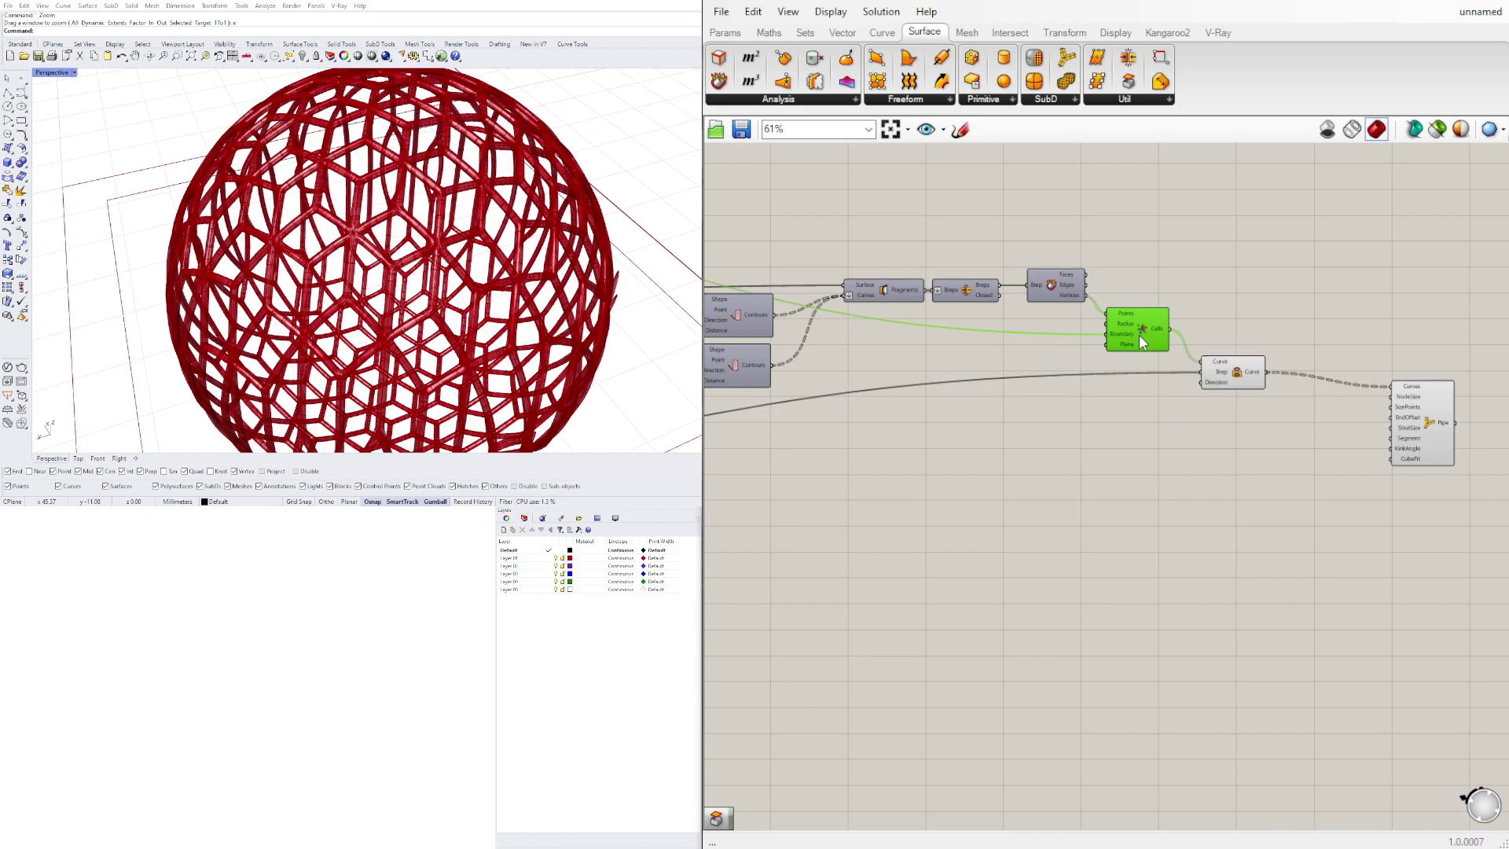
scroll(1081, 444, "down", 5)
right_click_drag(1174, 424, 1176, 417)
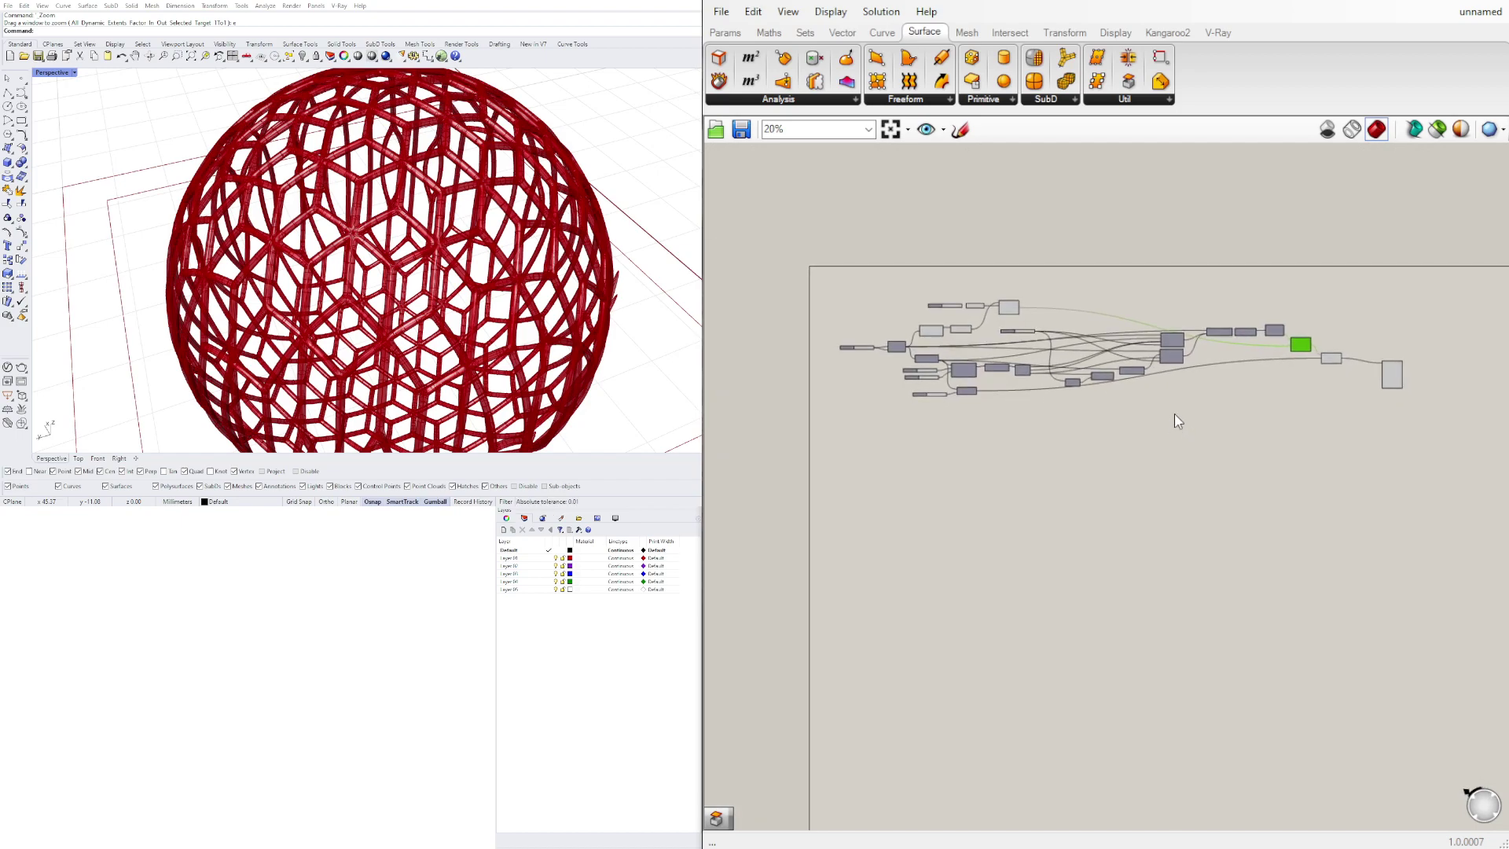
scroll(1201, 400, "up", 2)
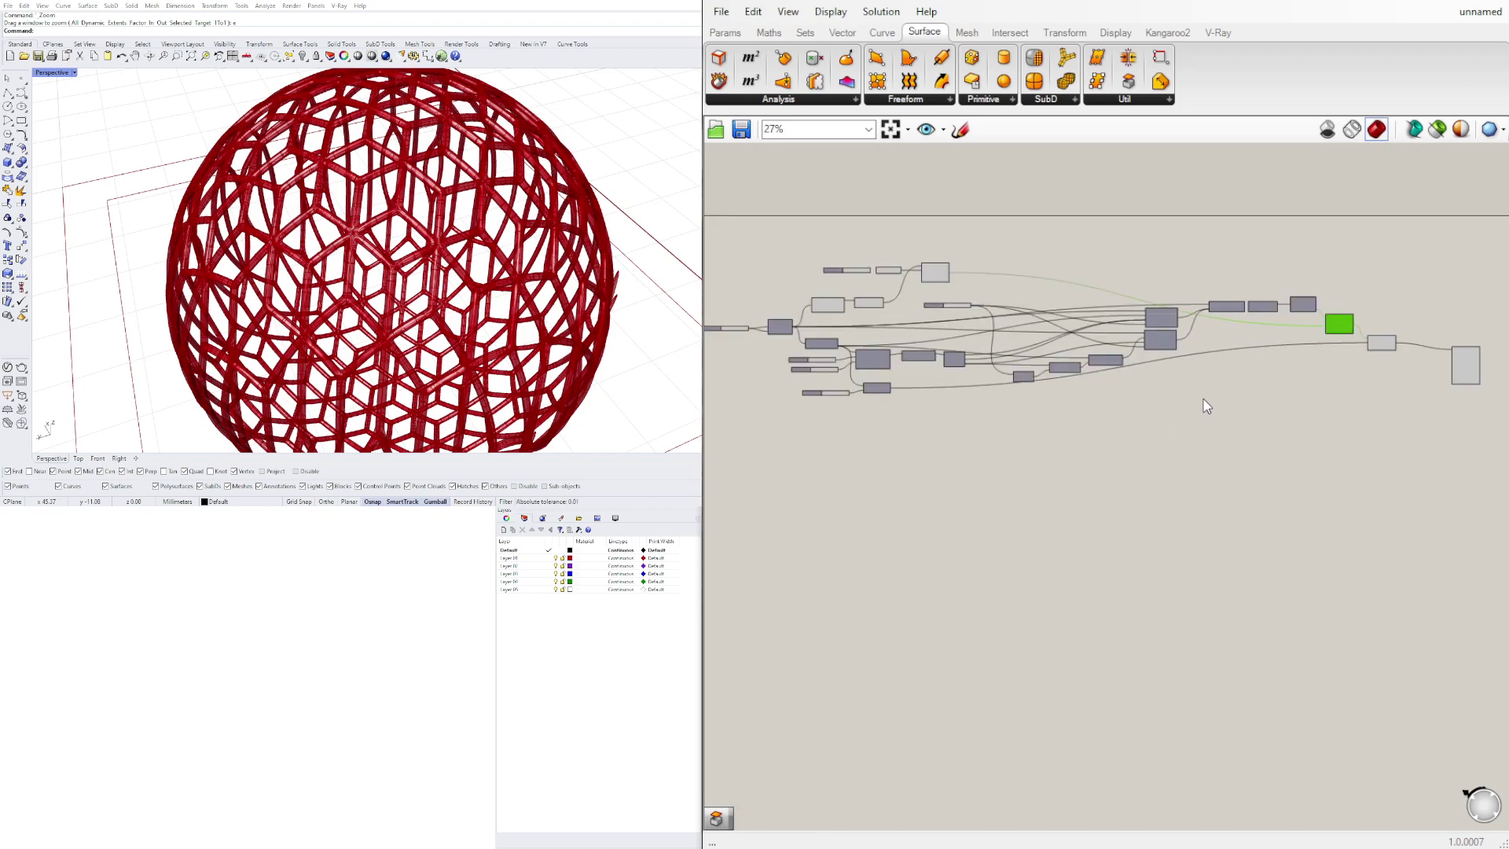